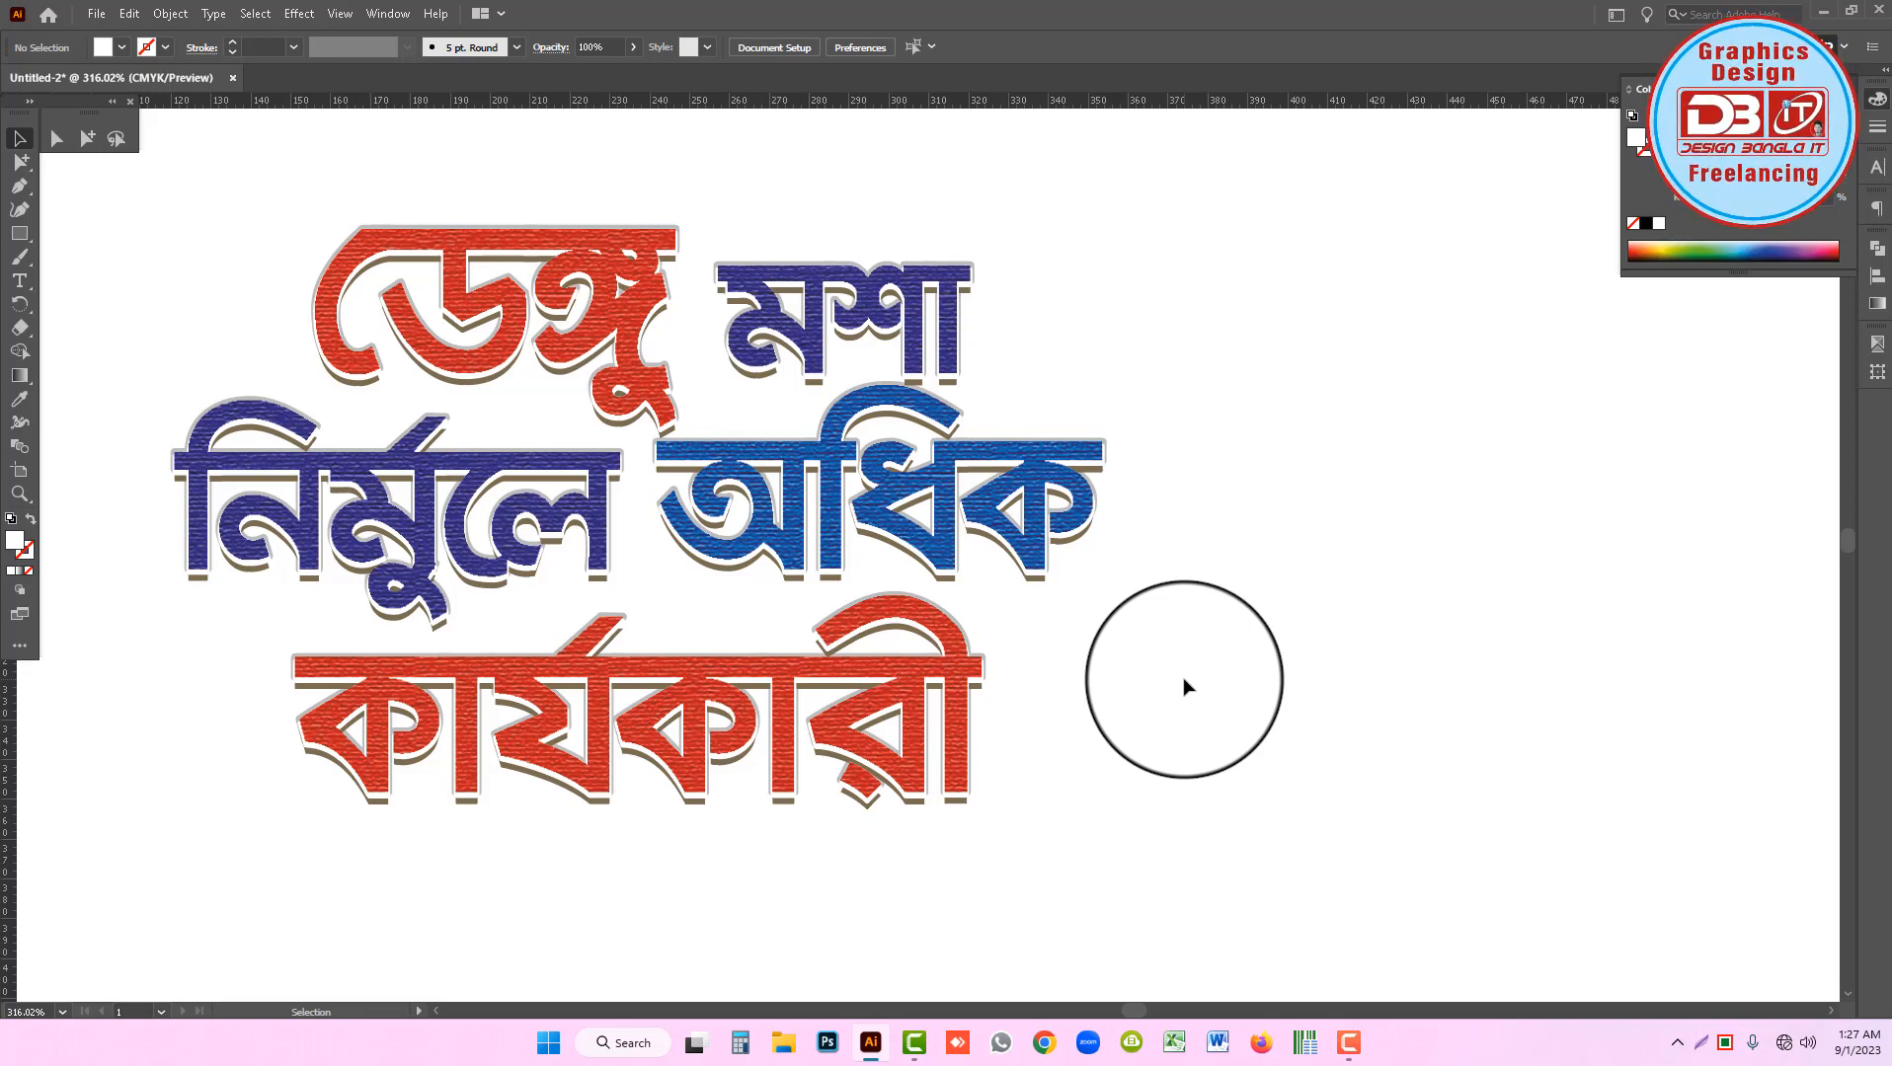
Move the finished coloured Bengali text artwork up and to the right to free space on the canvas.
drag(1084, 621, 967, 591)
drag(768, 505, 1004, 581)
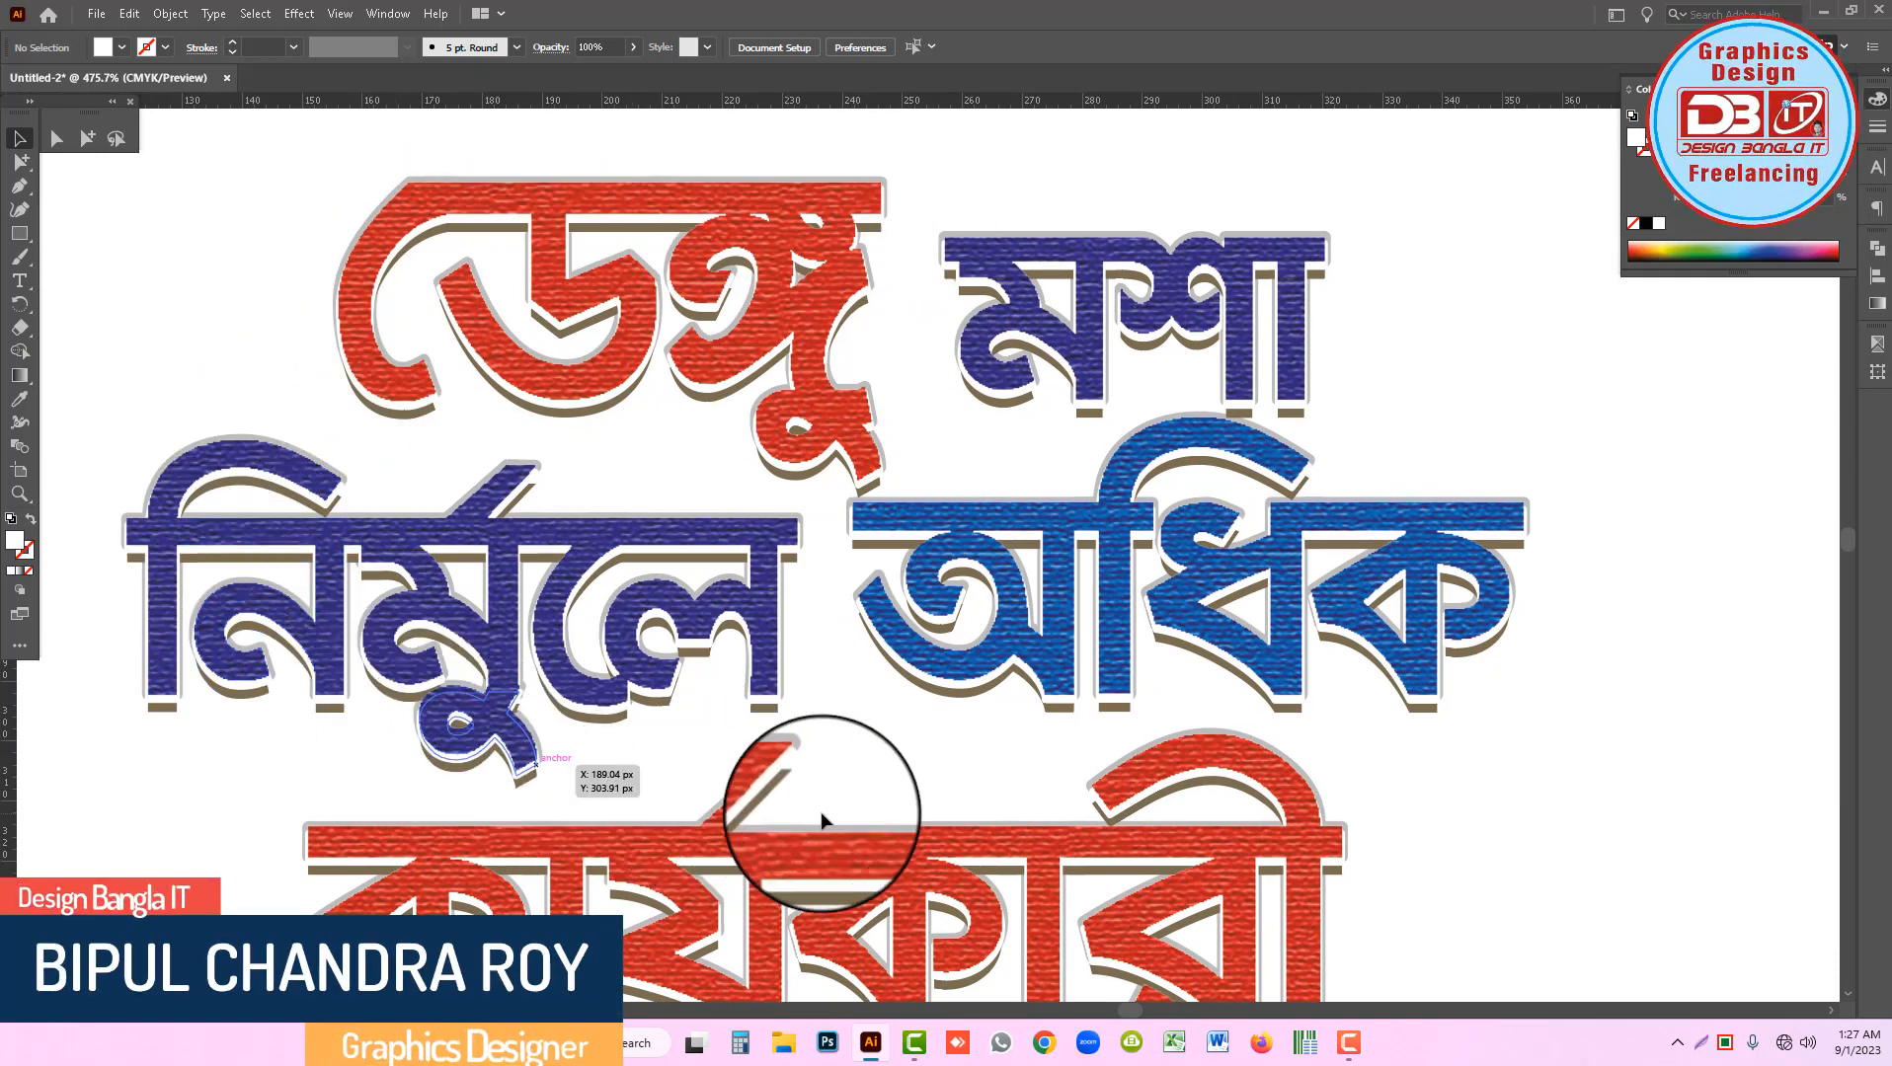
drag(1047, 771, 1046, 692)
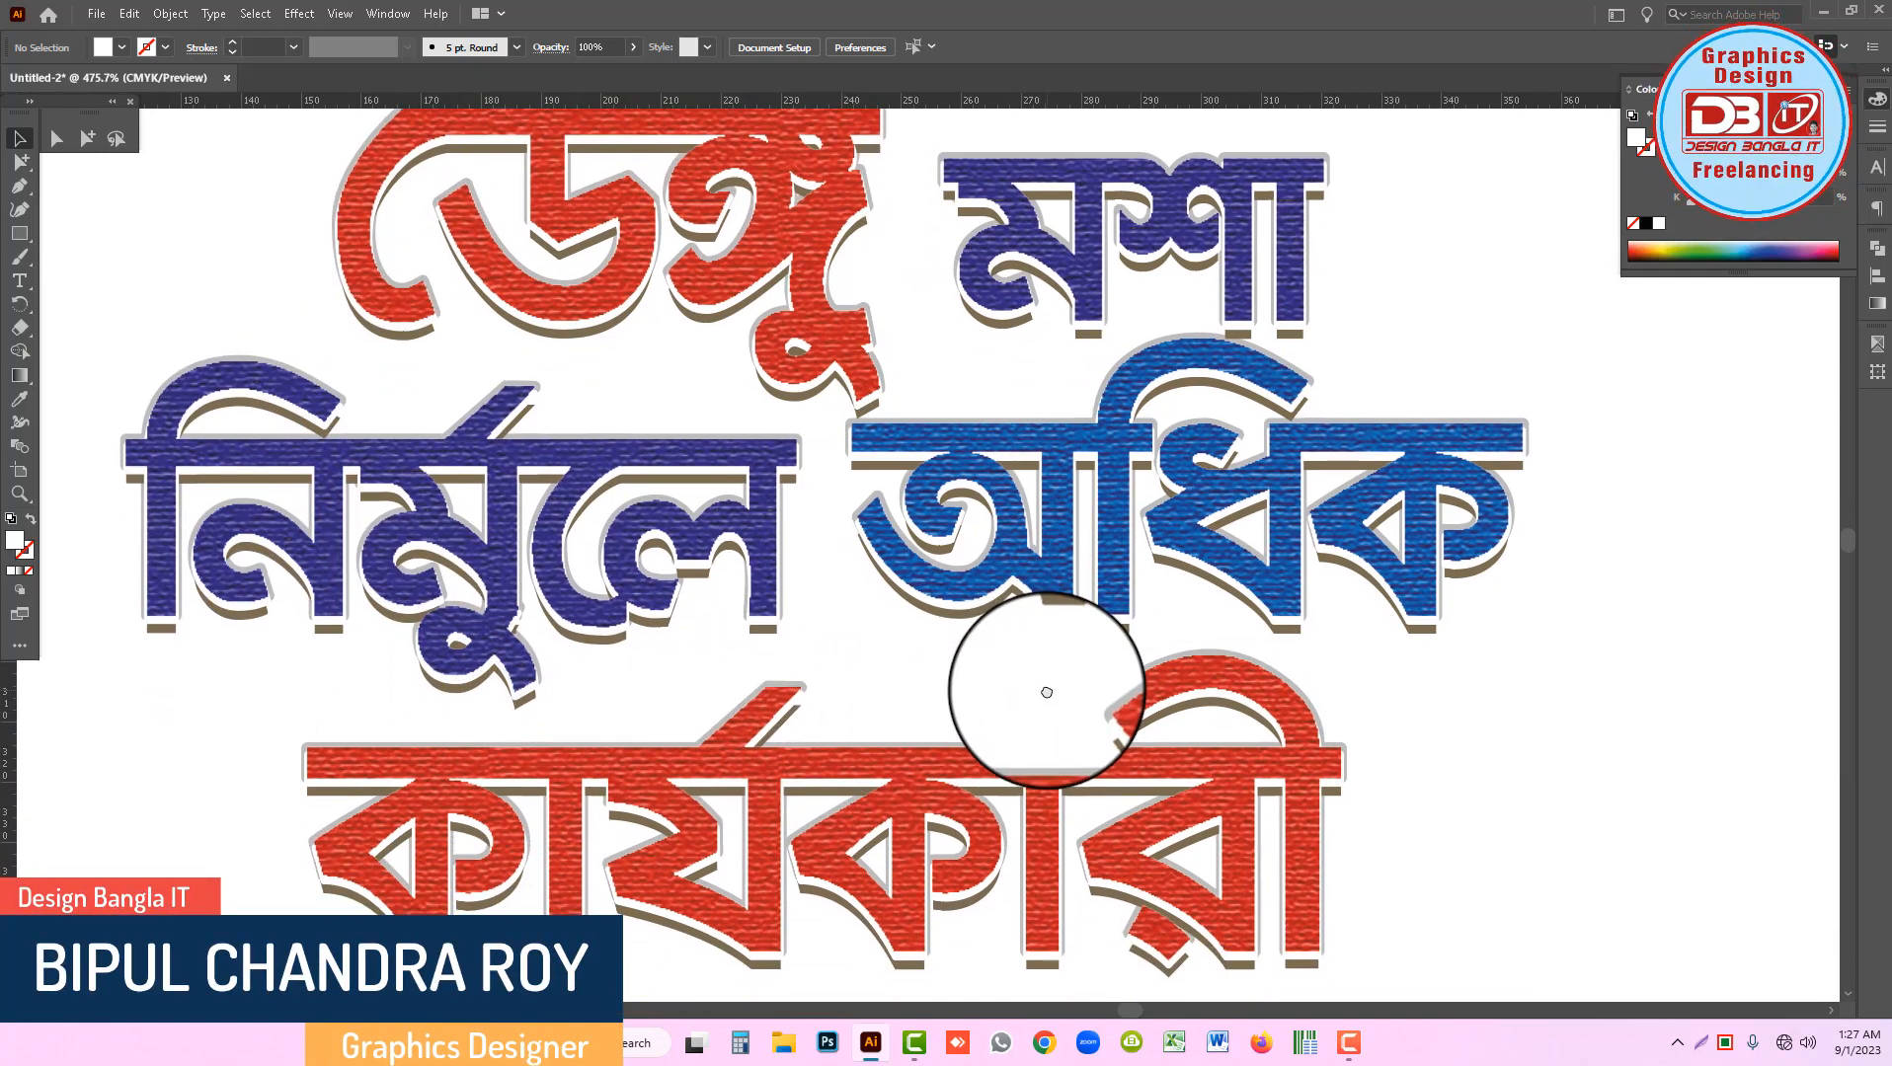
alt+click(1025, 541)
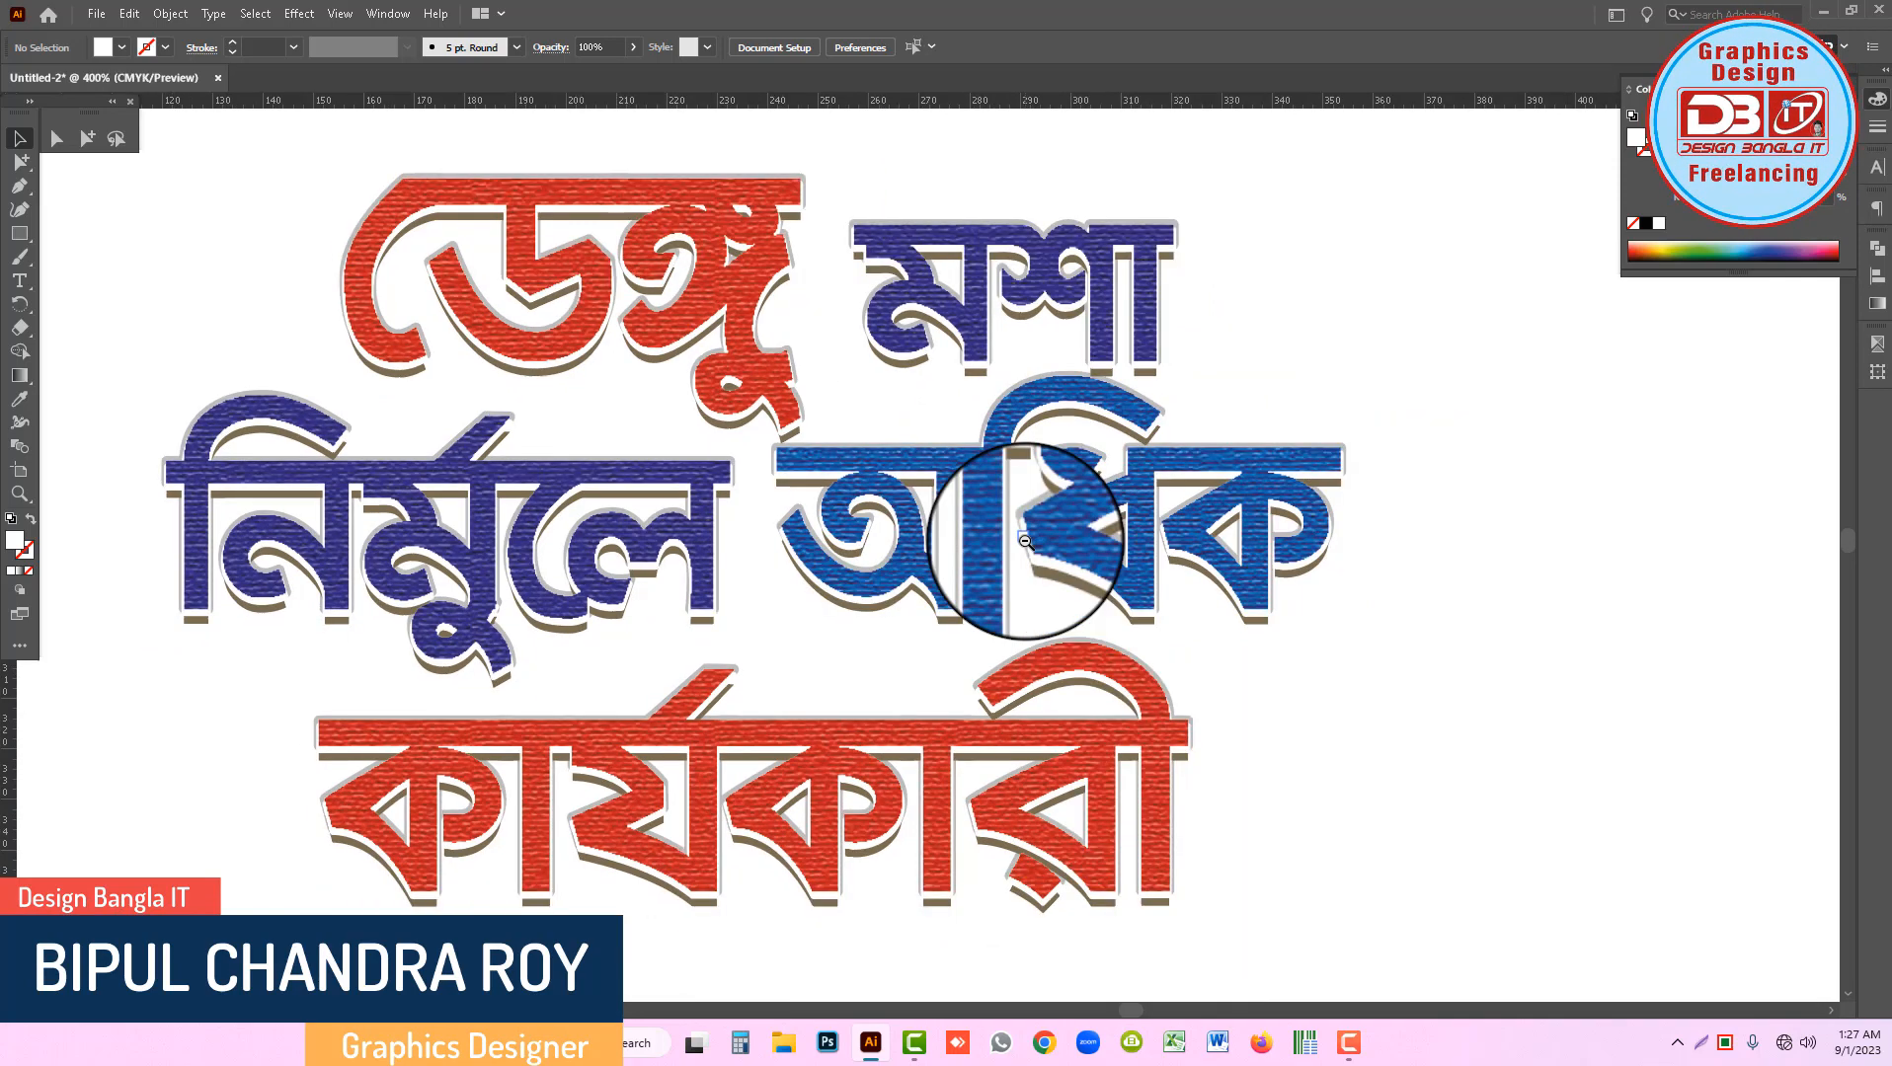
ctrl+alt+click(1025, 541)
ctrl+alt+click(1024, 541)
ctrl+alt+click(1025, 541)
drag(1114, 703, 551, 441)
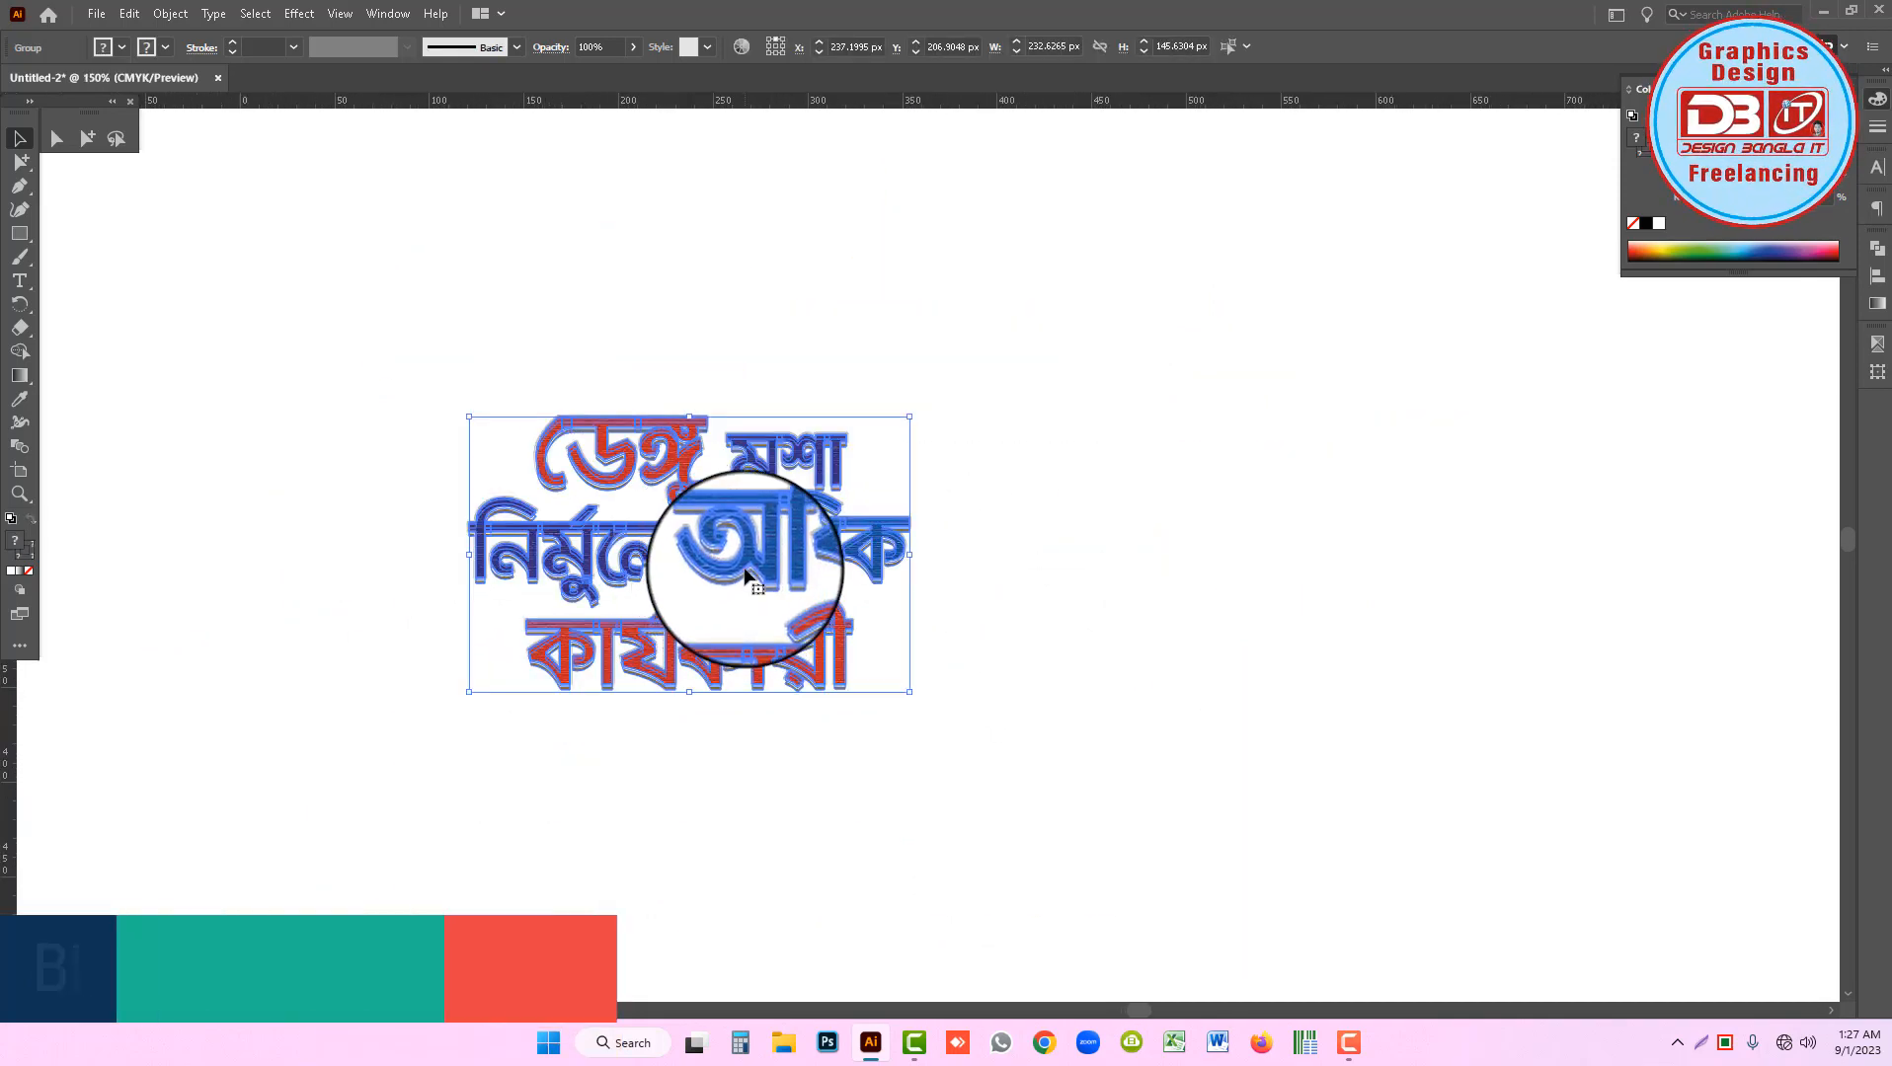
drag(746, 574, 1417, 380)
click(1111, 418)
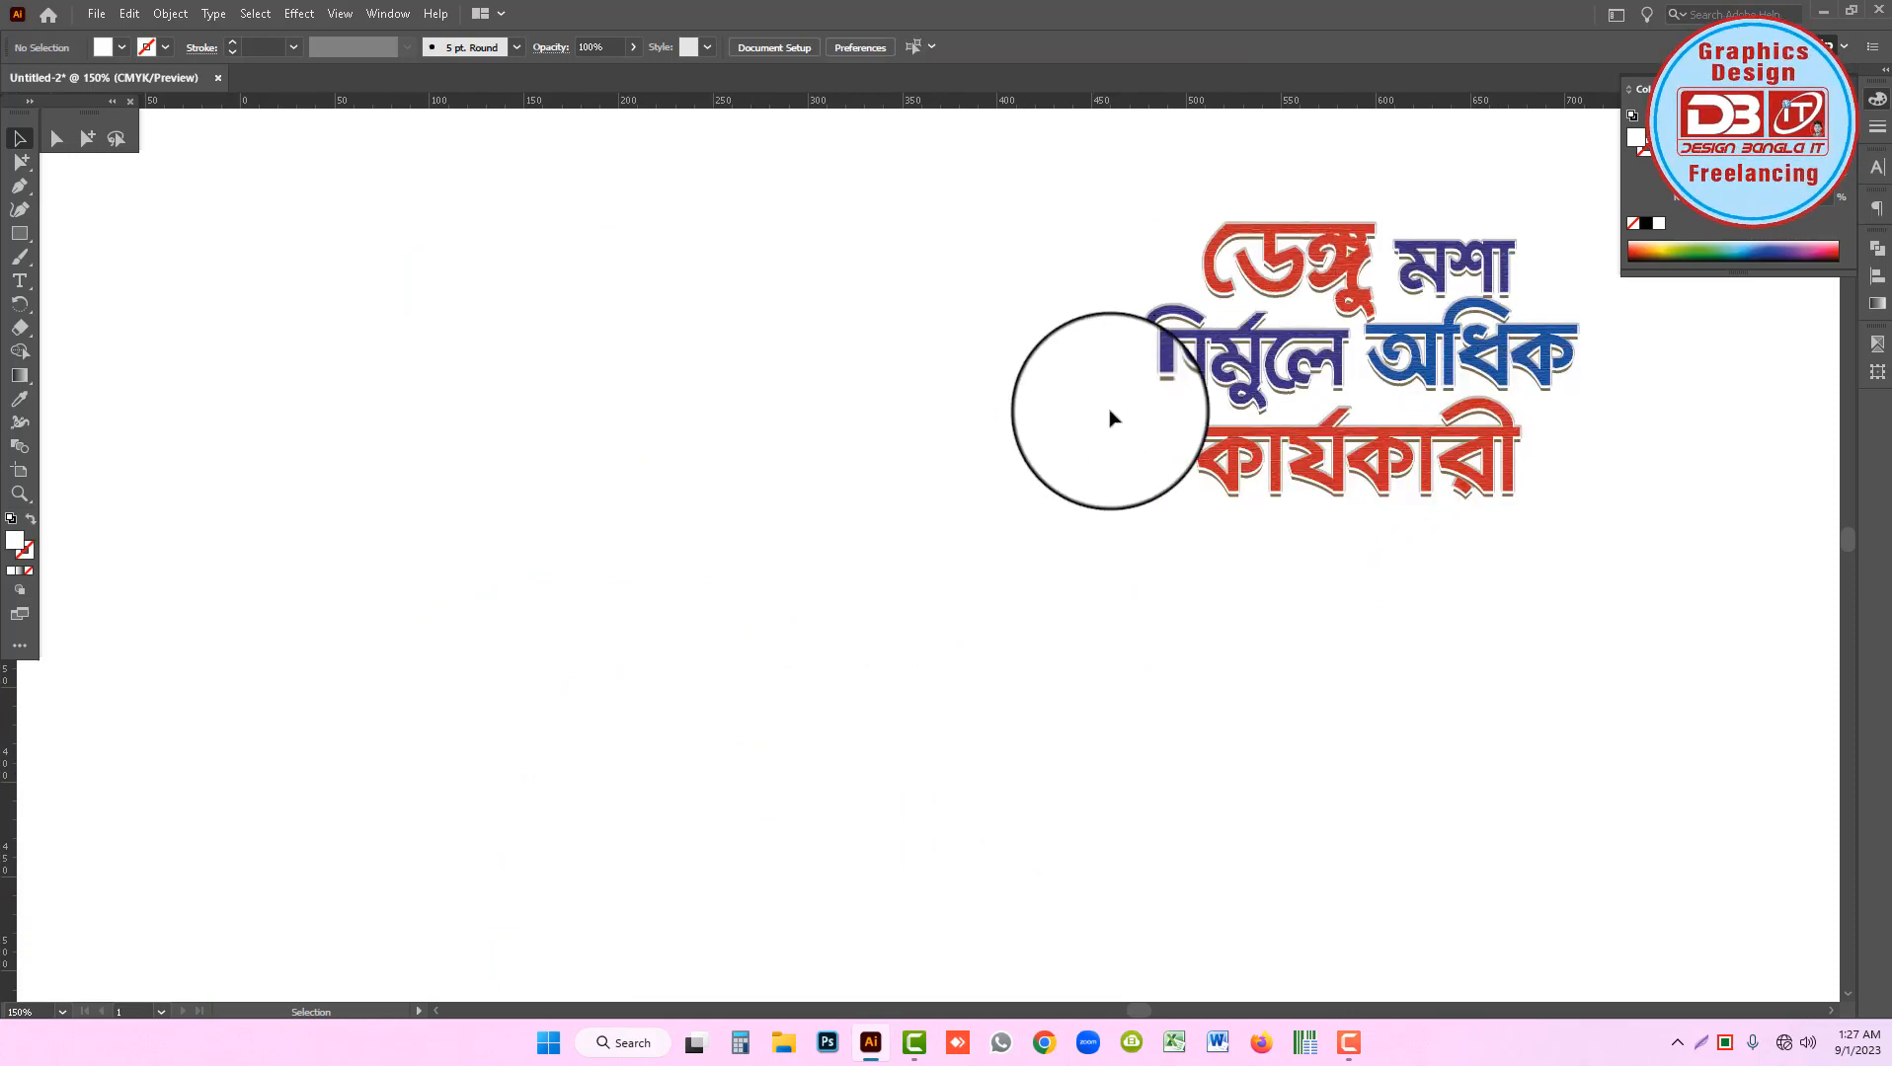
Create a new text object and replace its placeholder with "ডেঙ্গু মশা" as the first line.
click(21, 283)
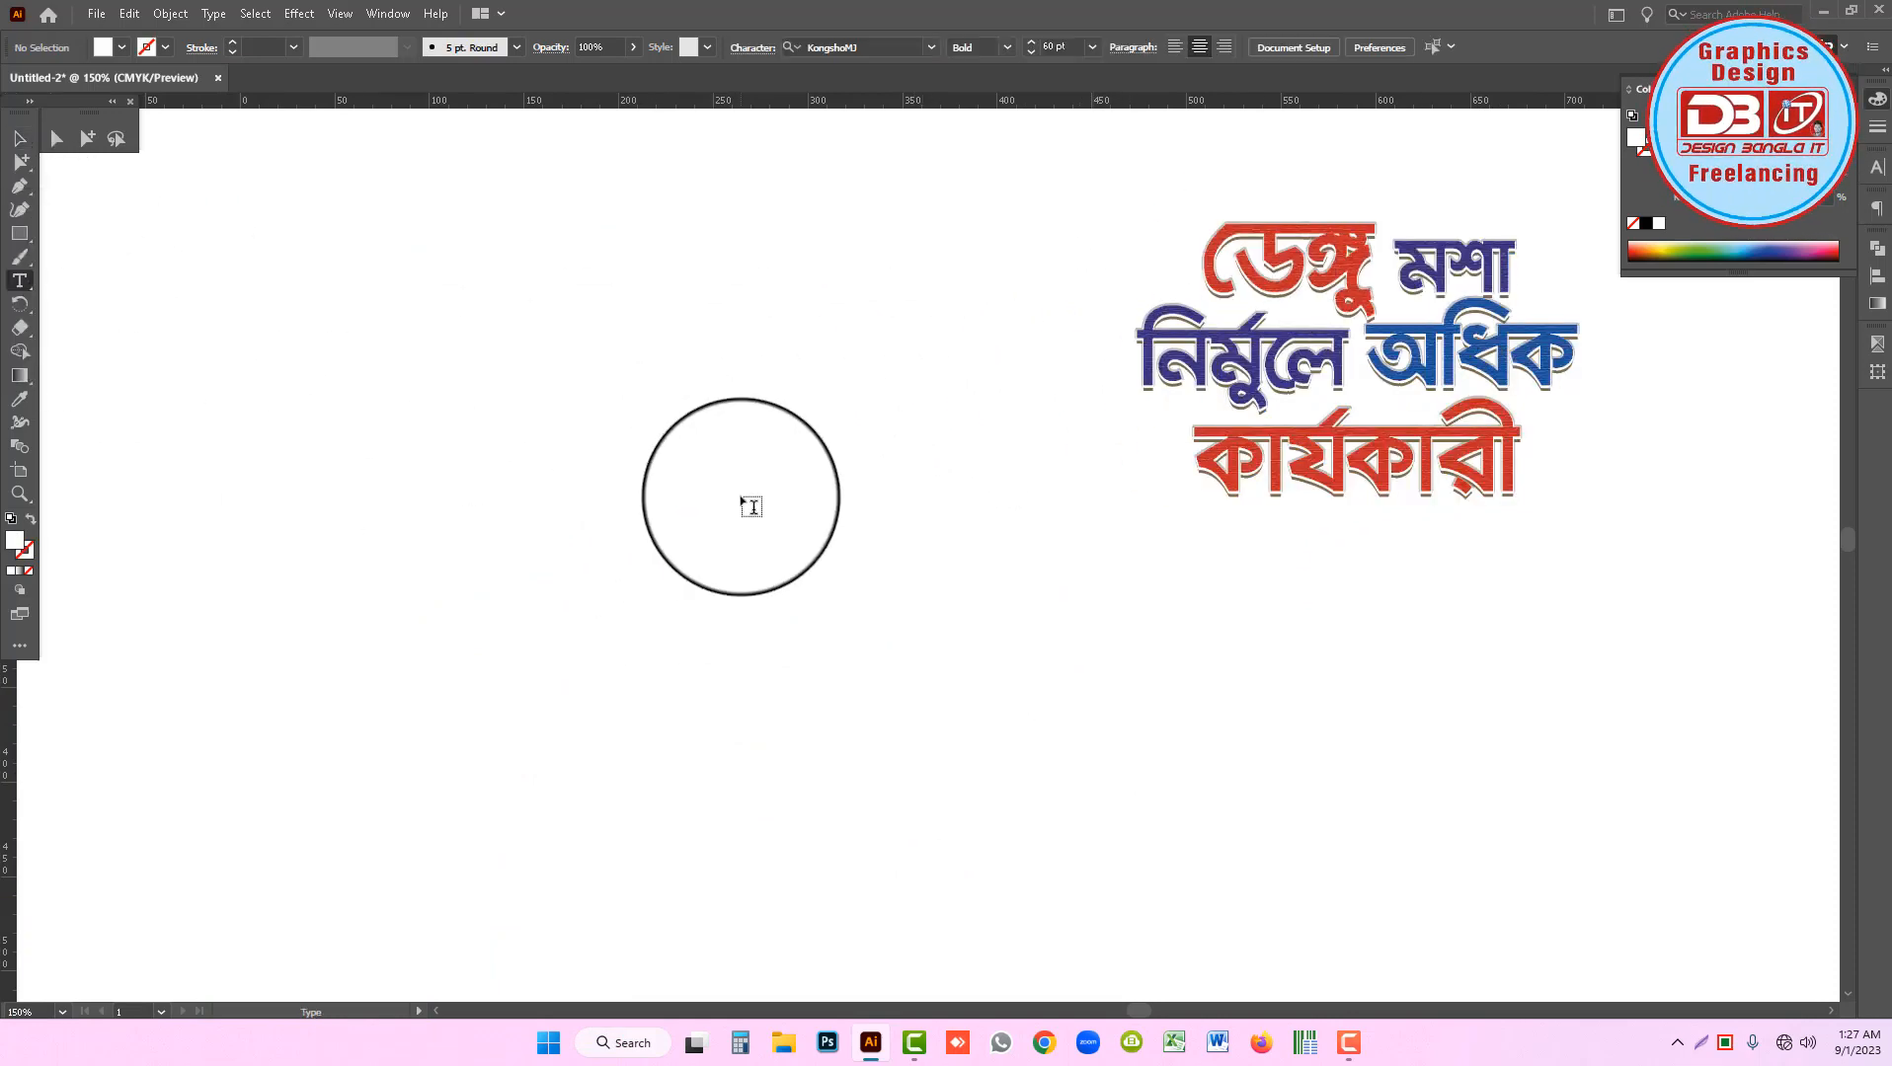
click(752, 507)
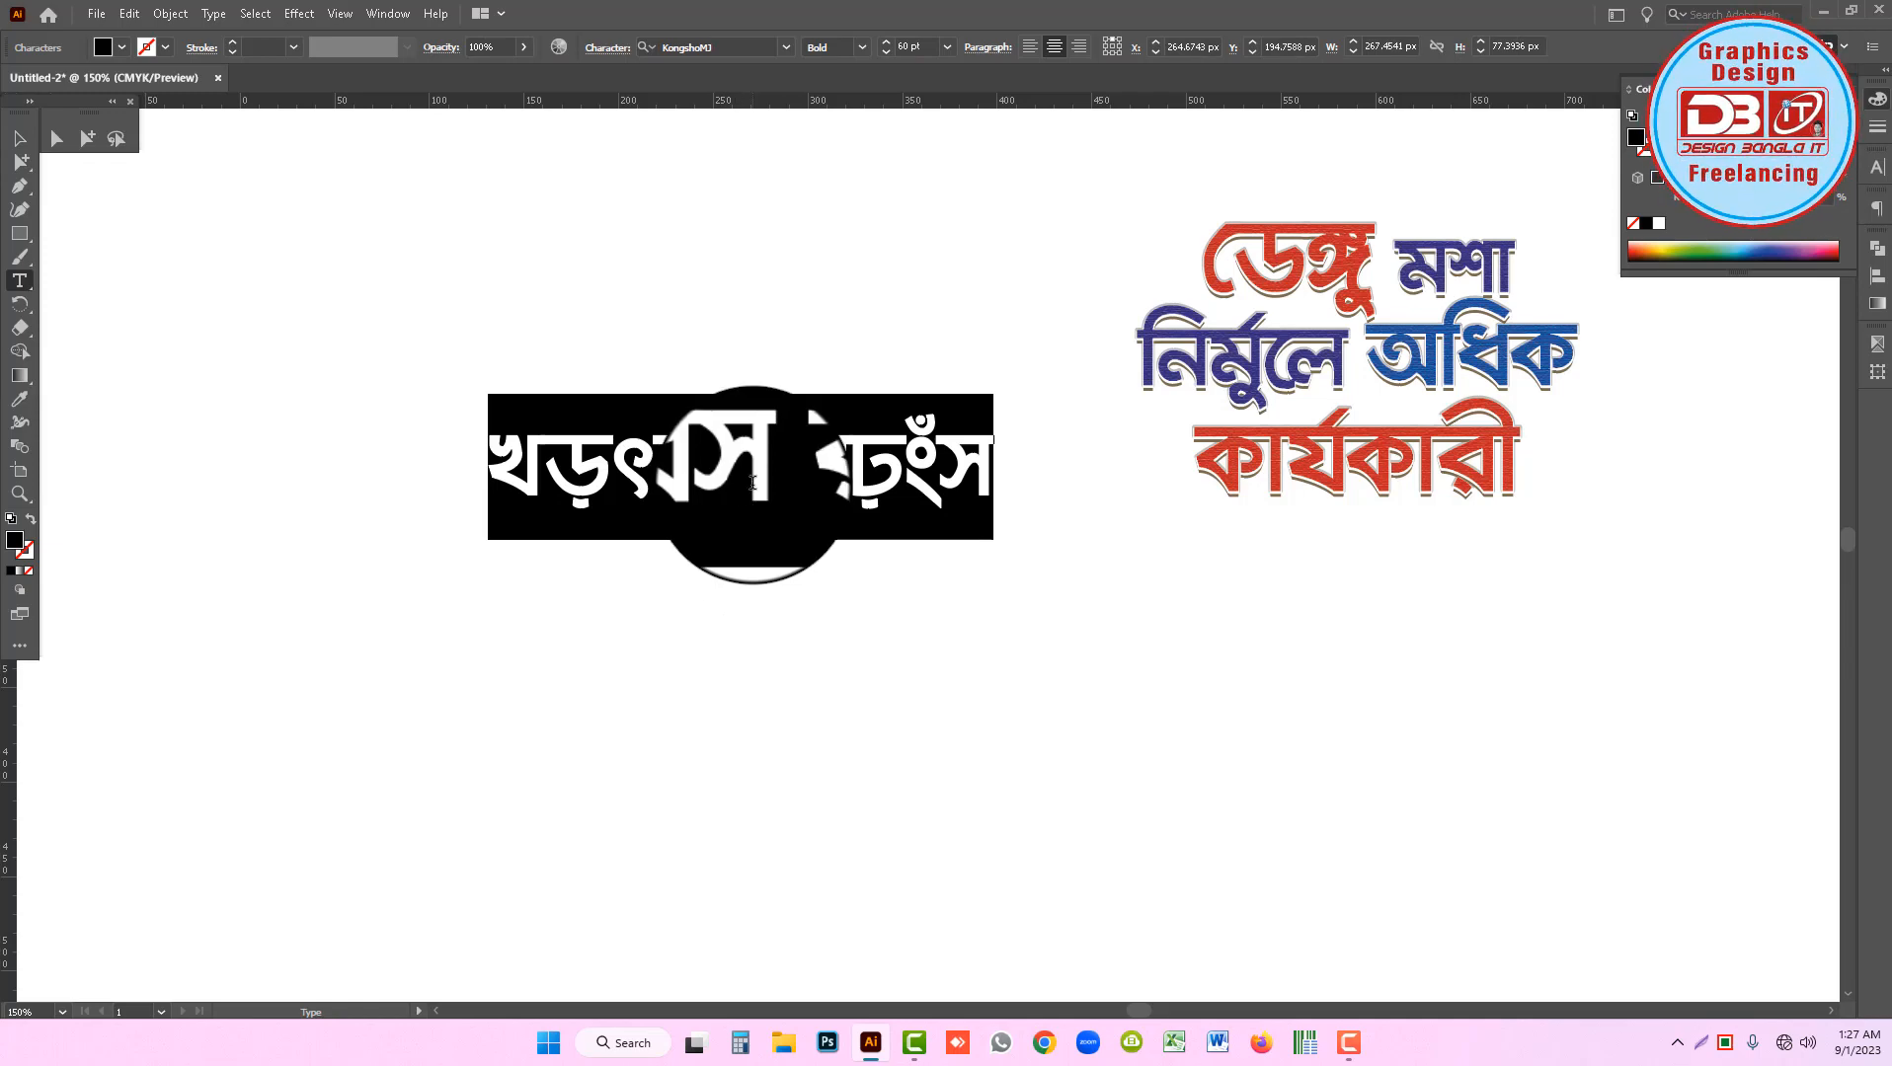
click(1875, 176)
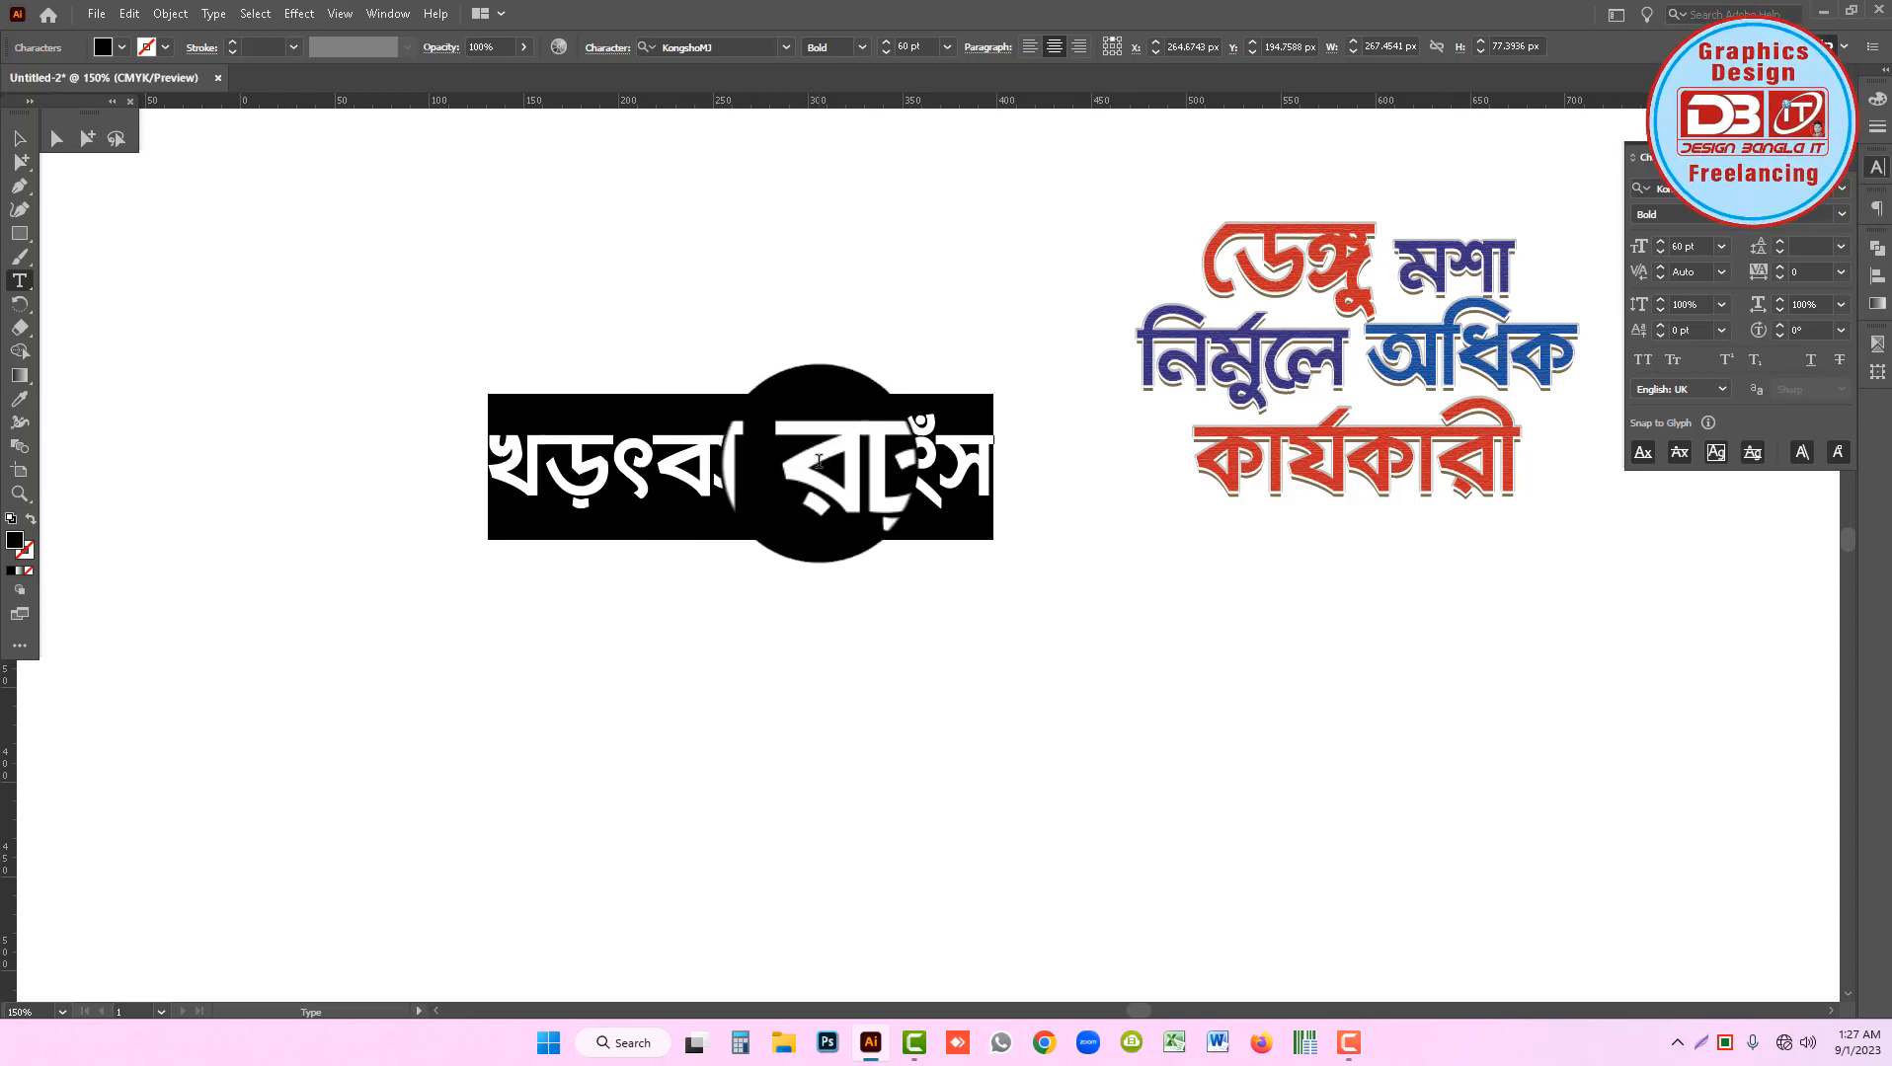
key(BackSpace)
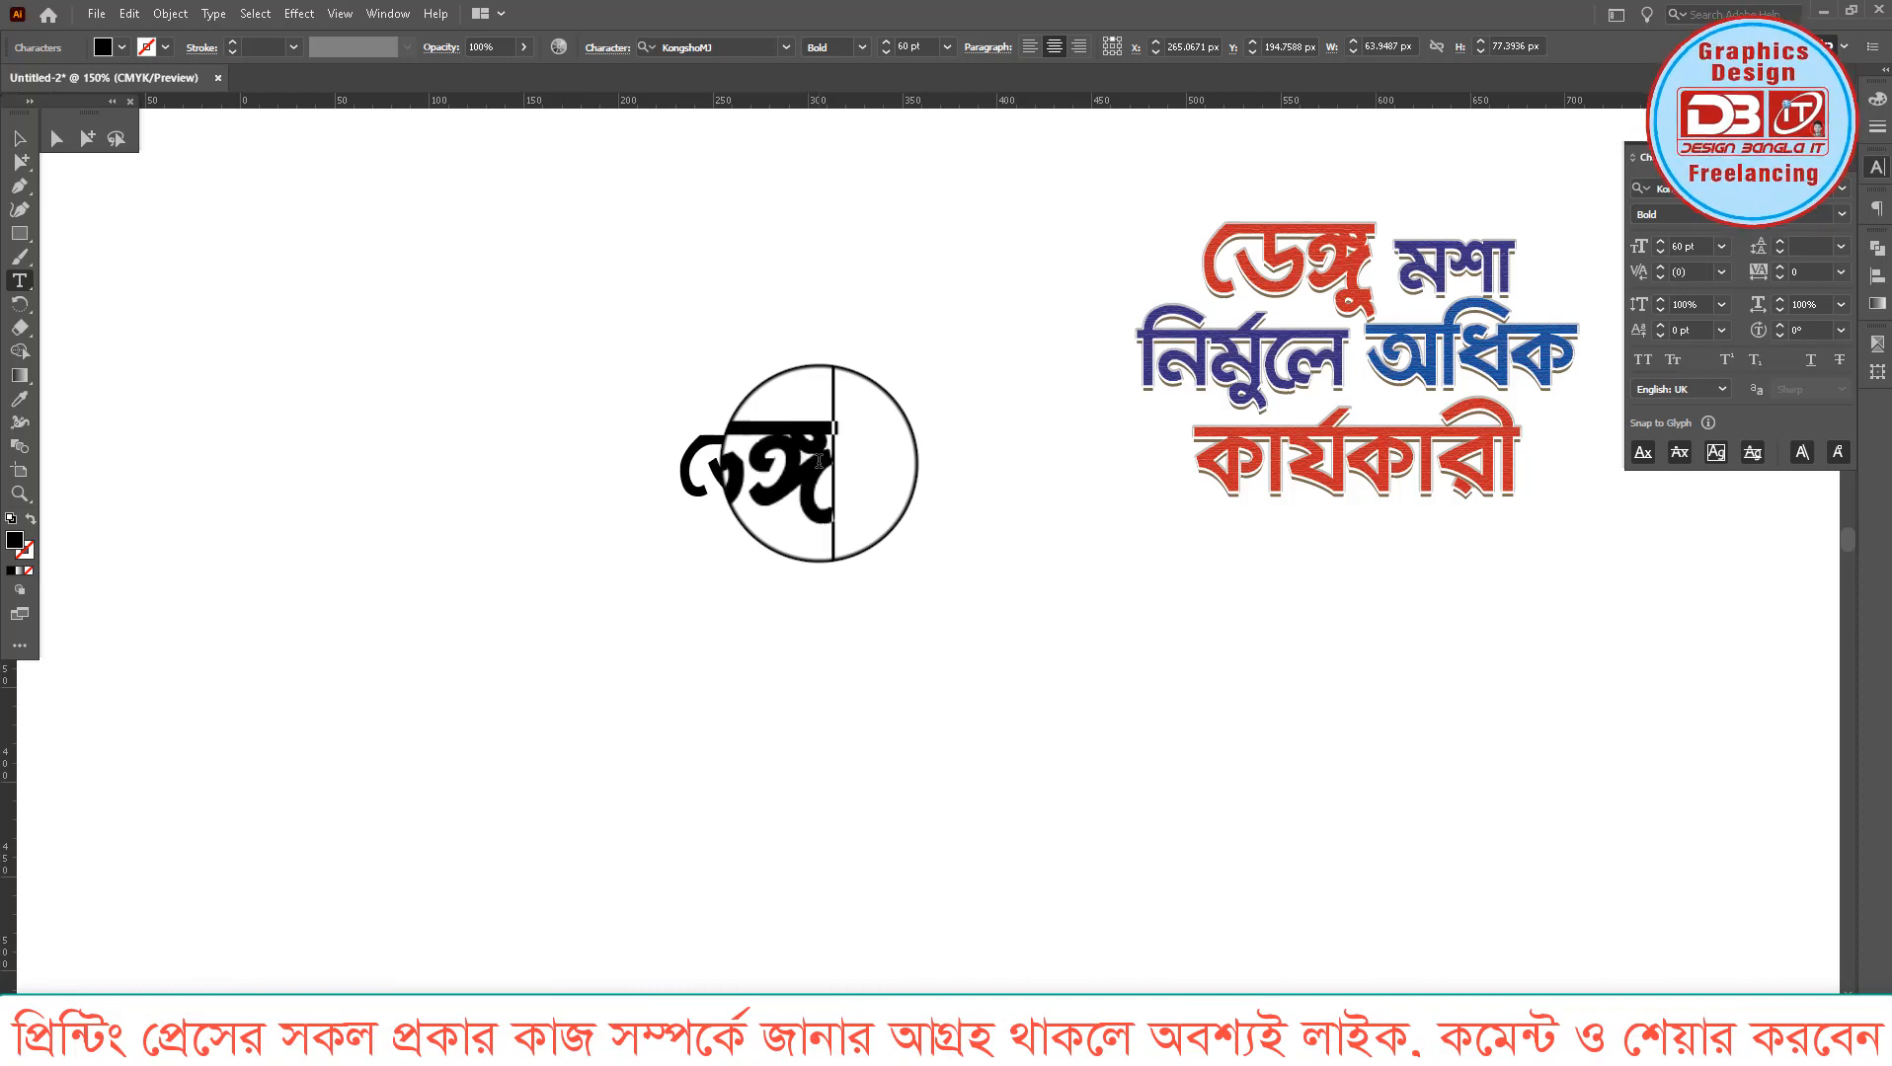
text(ডেঙ্গু মশা )
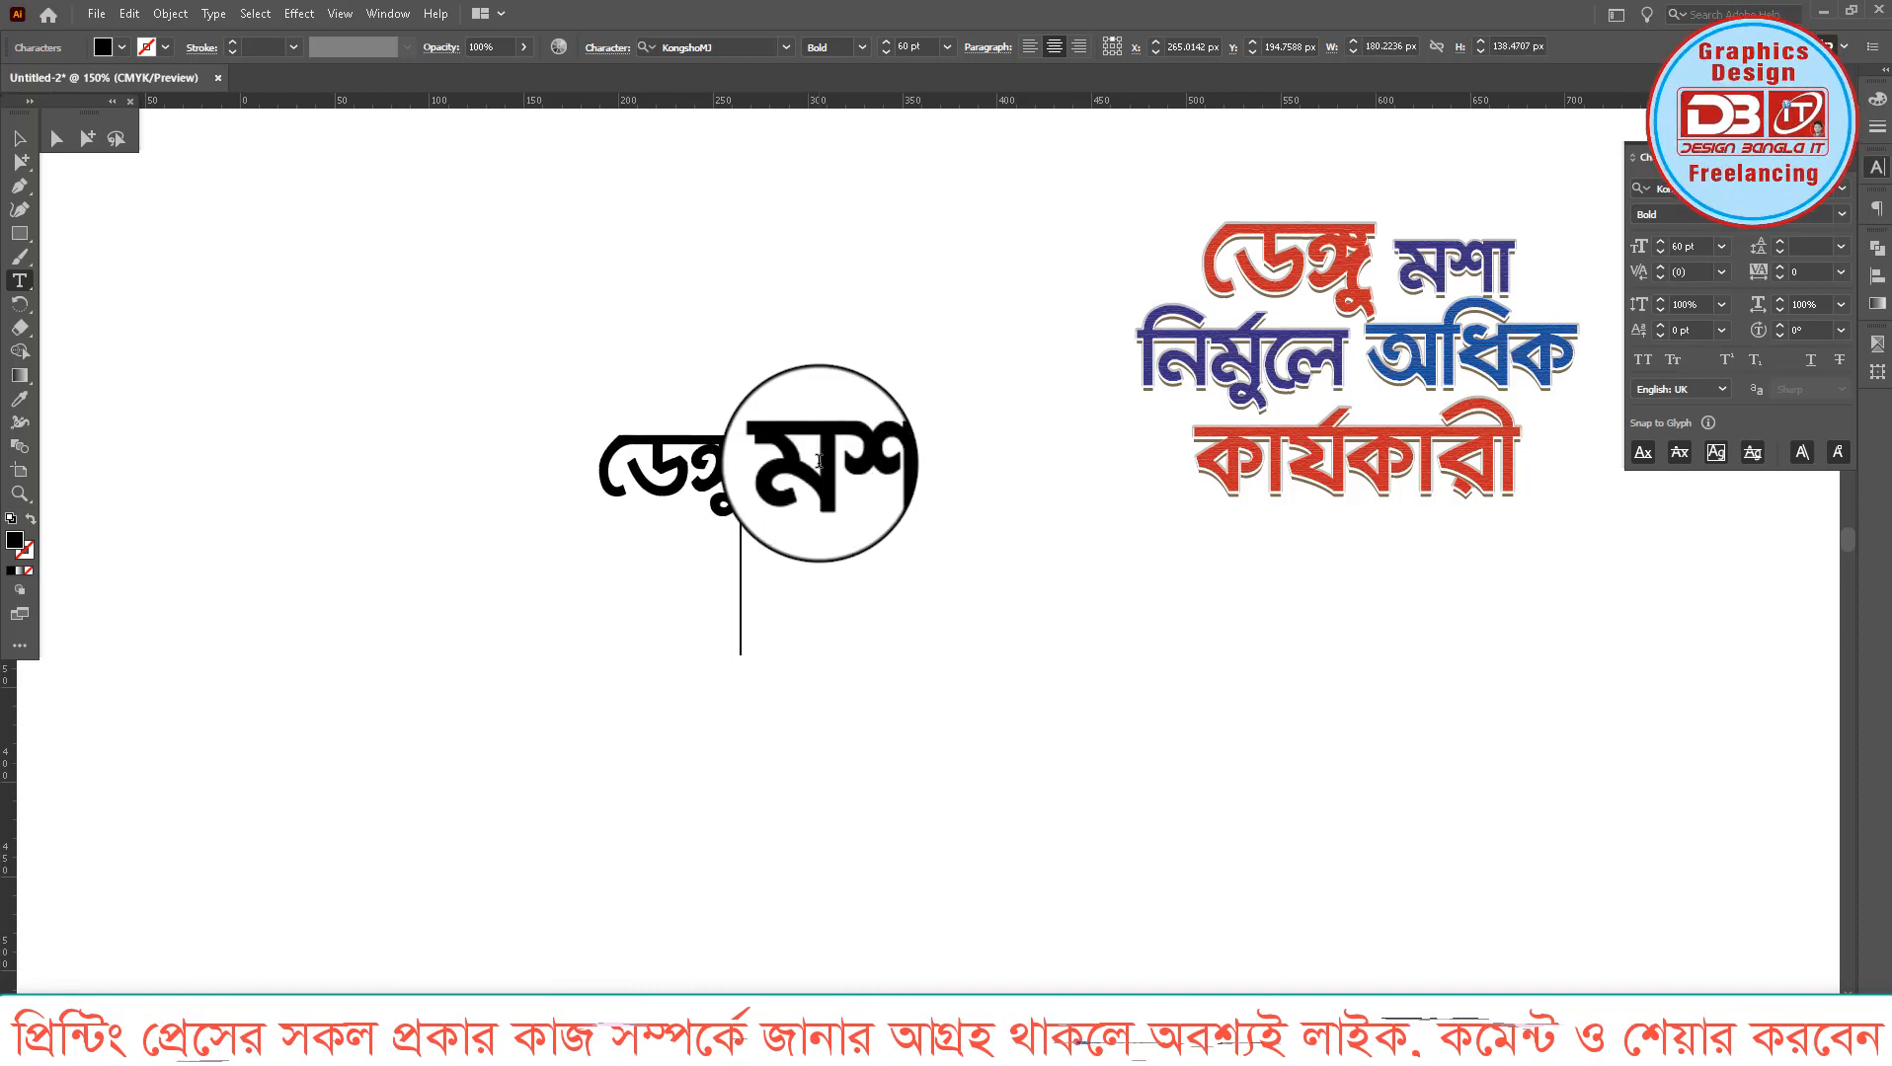
Add the second line of text "নির্মূলে অধিক".
text(নি)
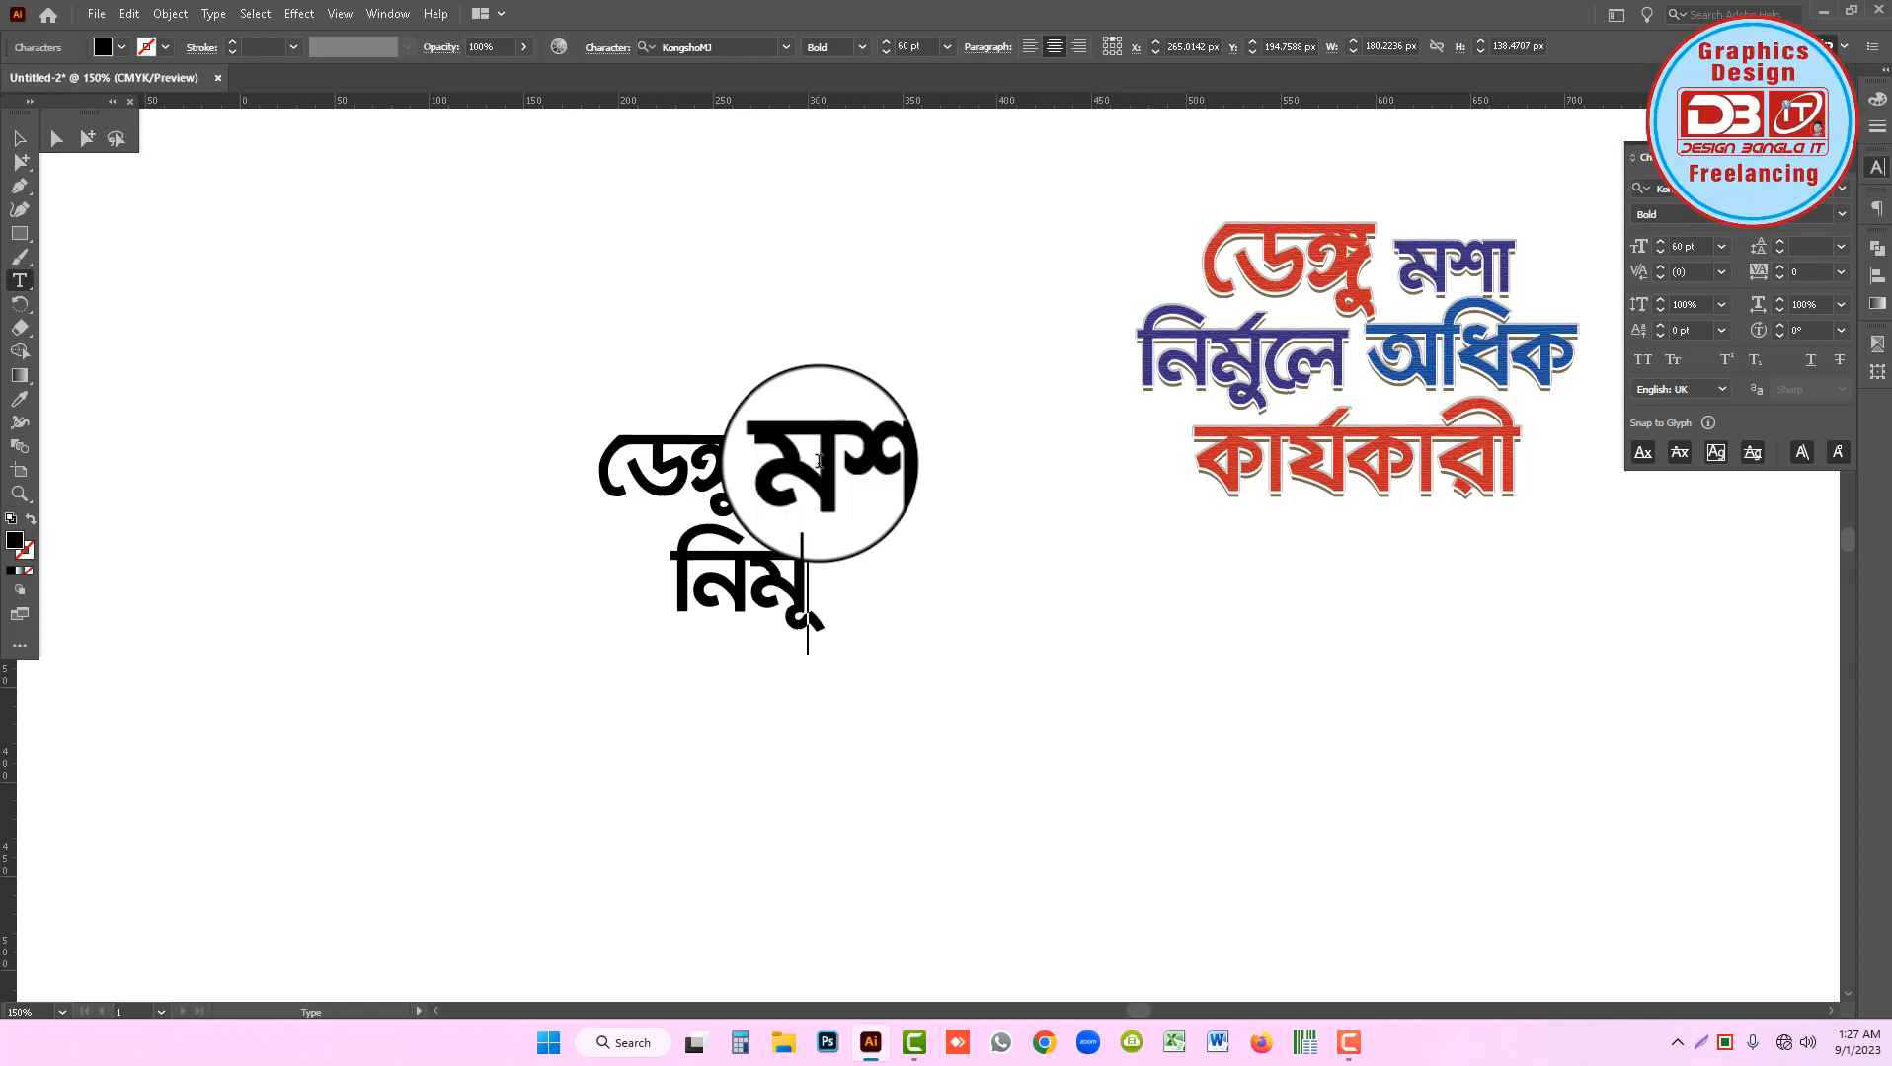
text(র্মূলে)
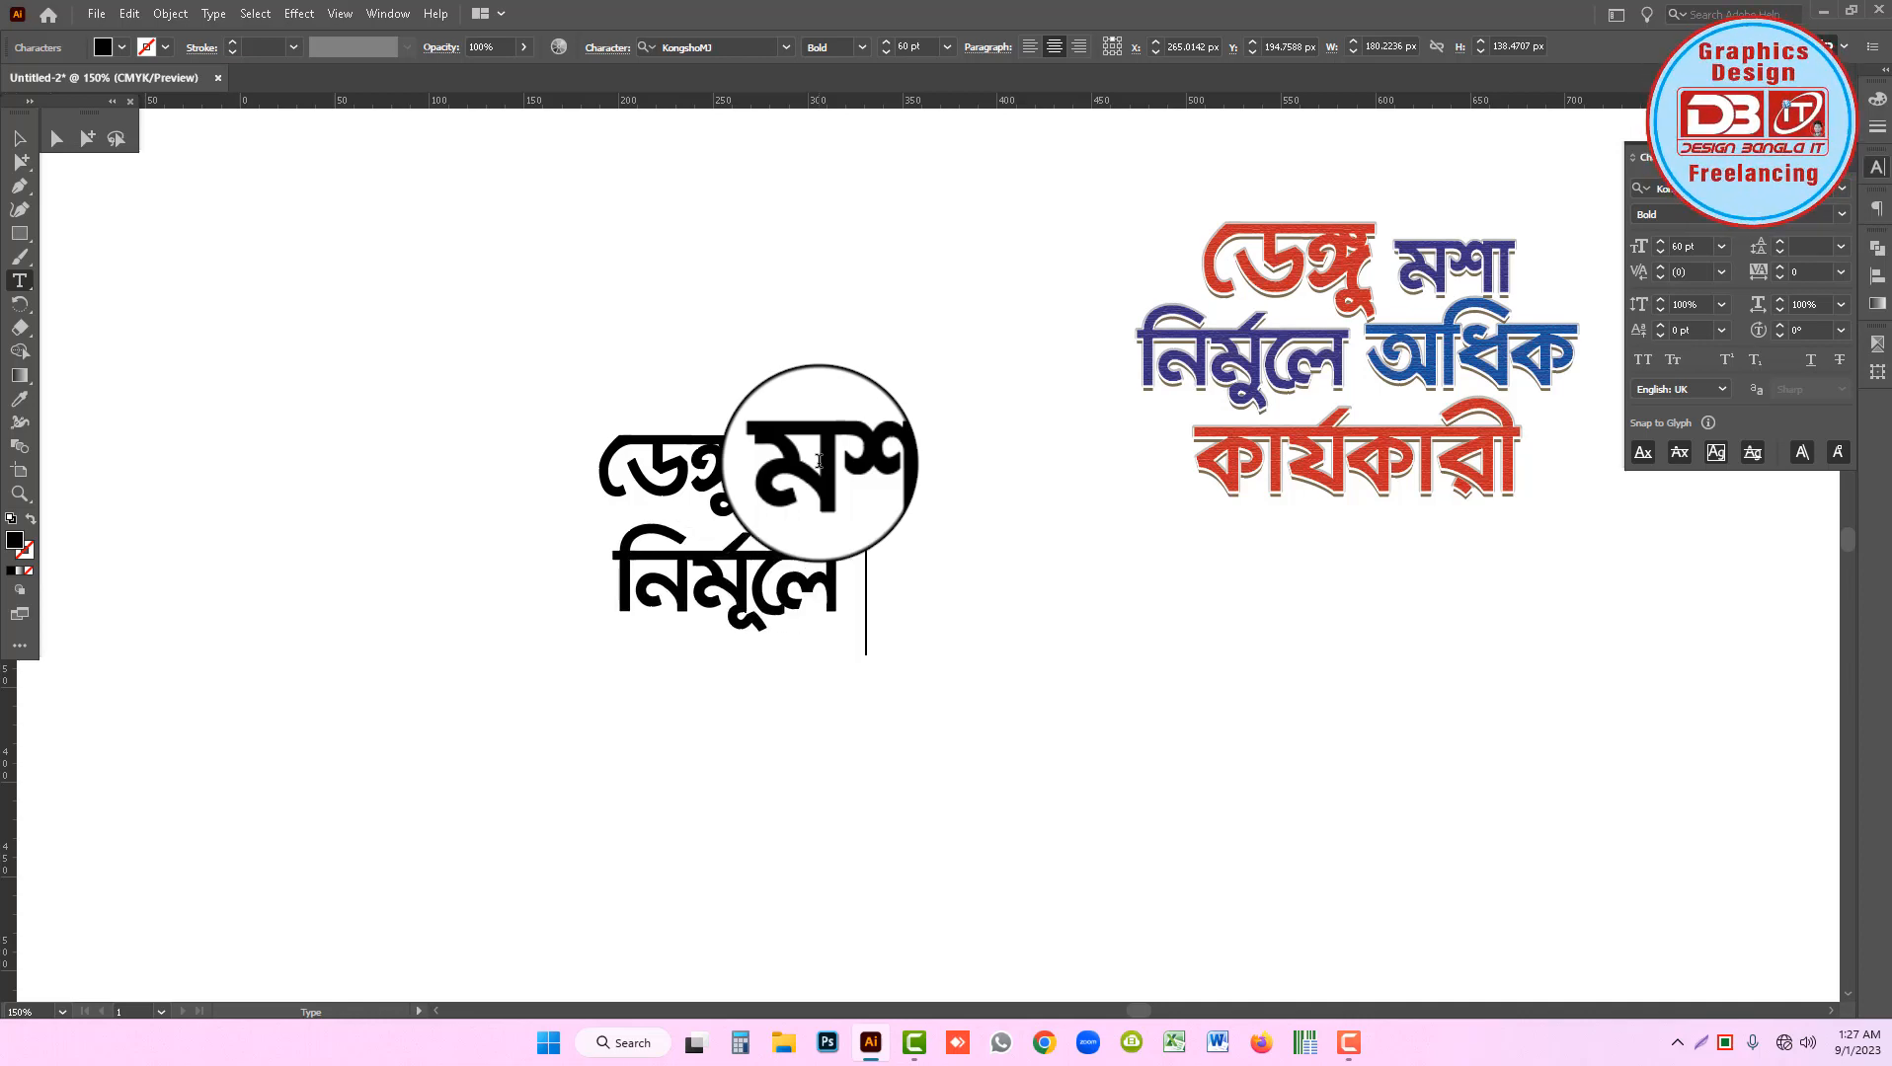
text( অধিক)
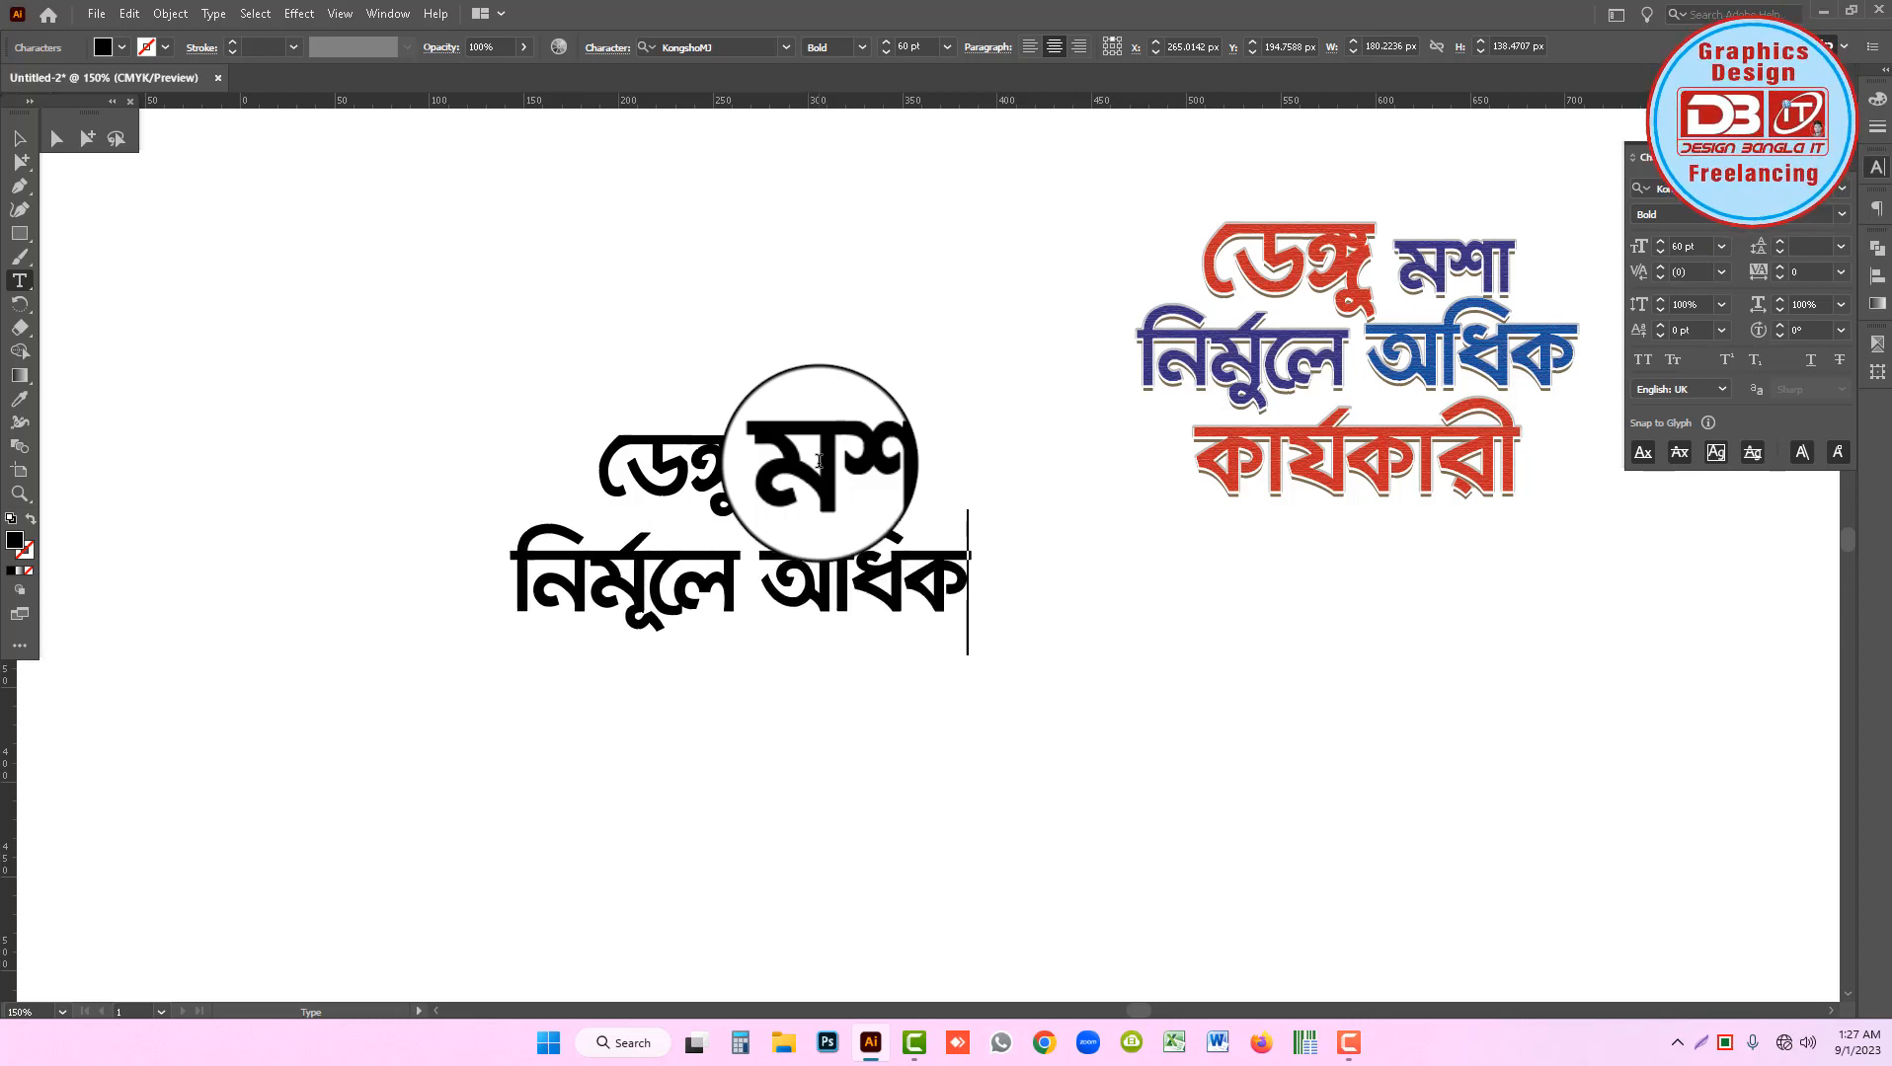
Add "কার্যকারী" as the third line and shift the finished text block slightly to the right.
key(Return)
text(কা)
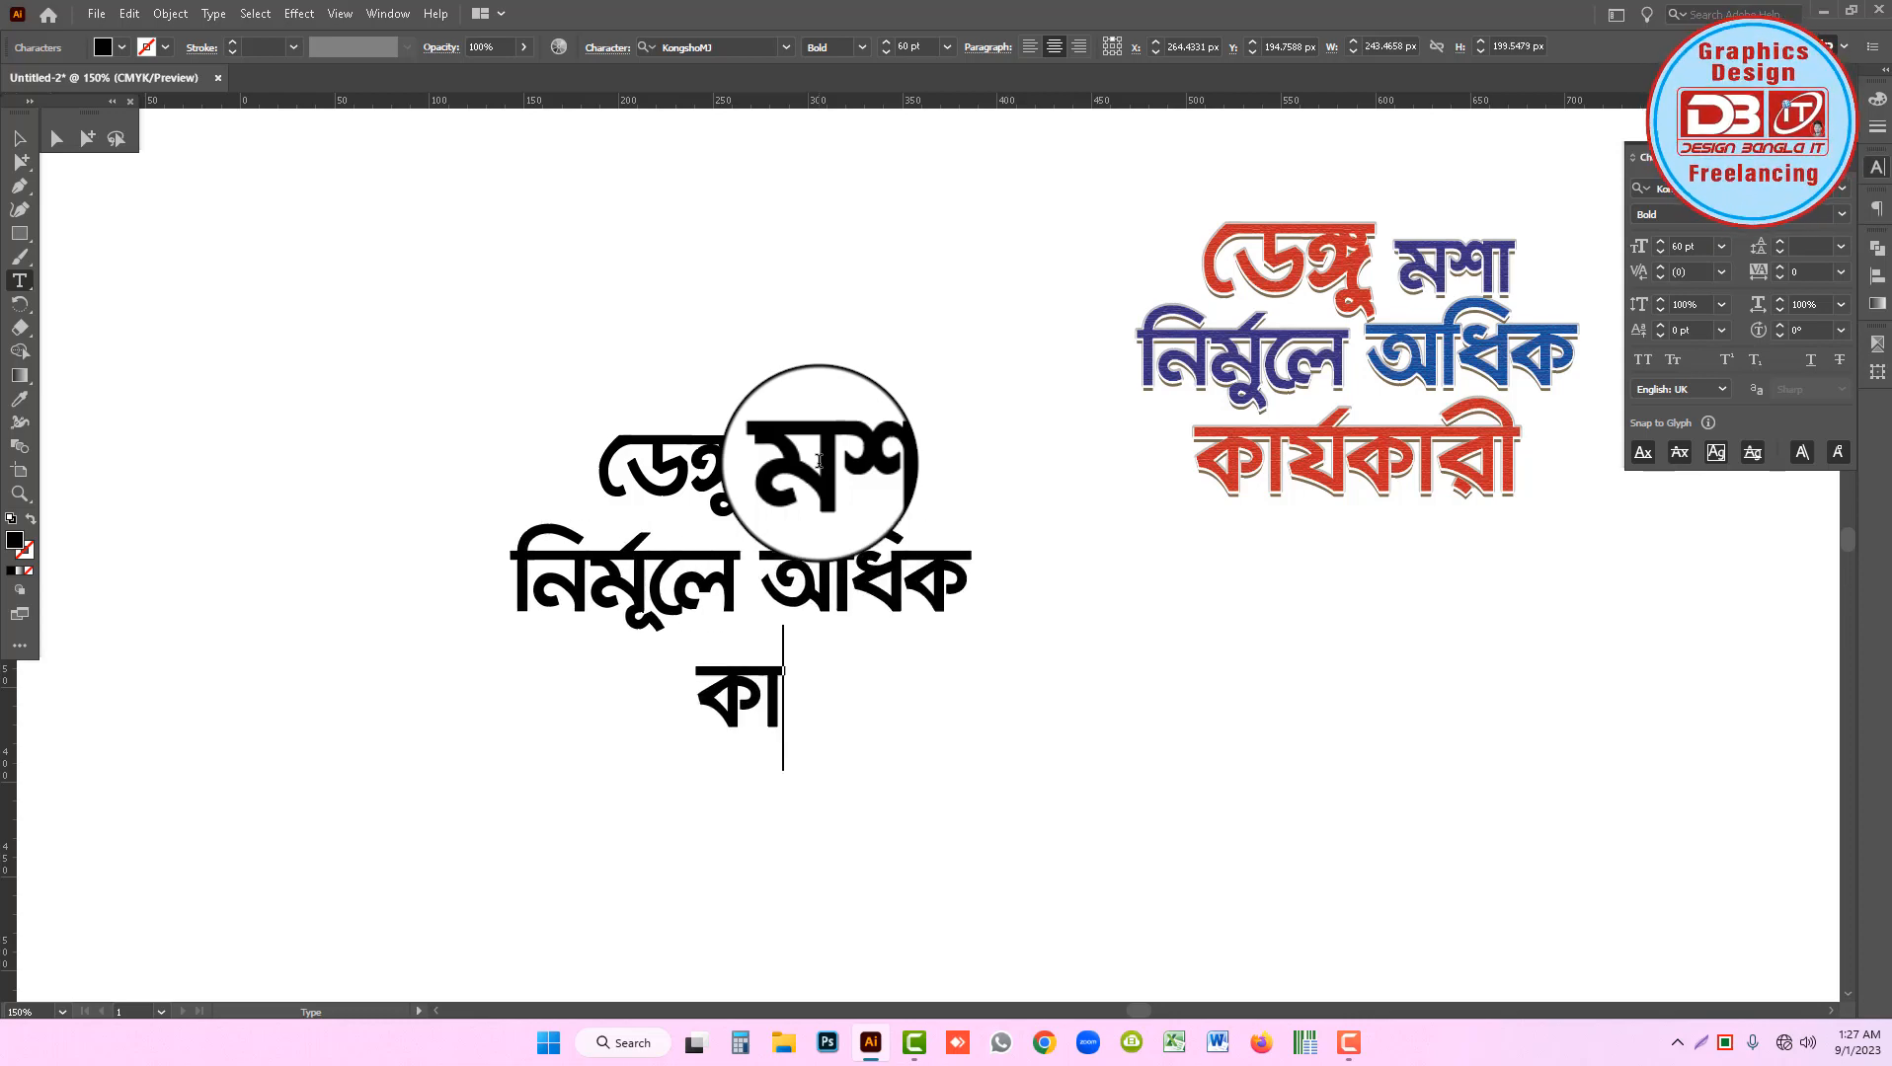
text(যর্য)
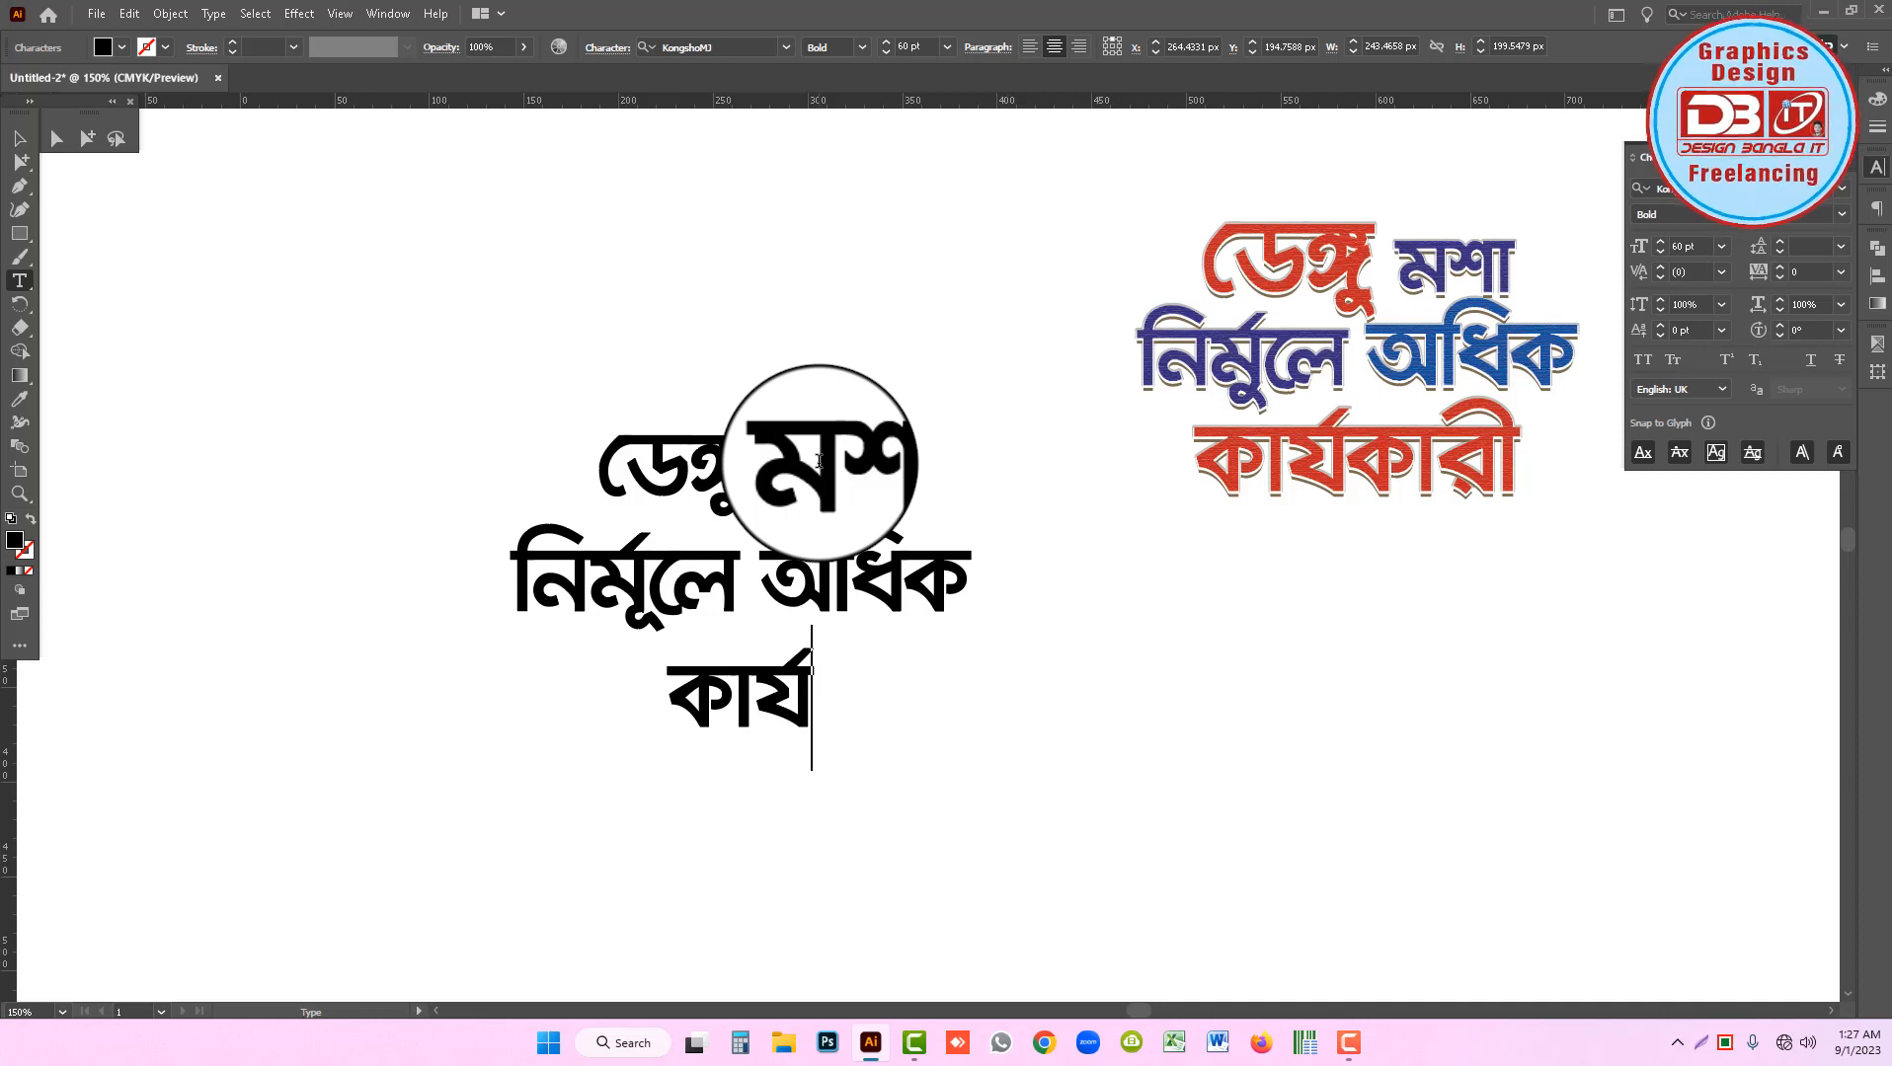
text(কারী)
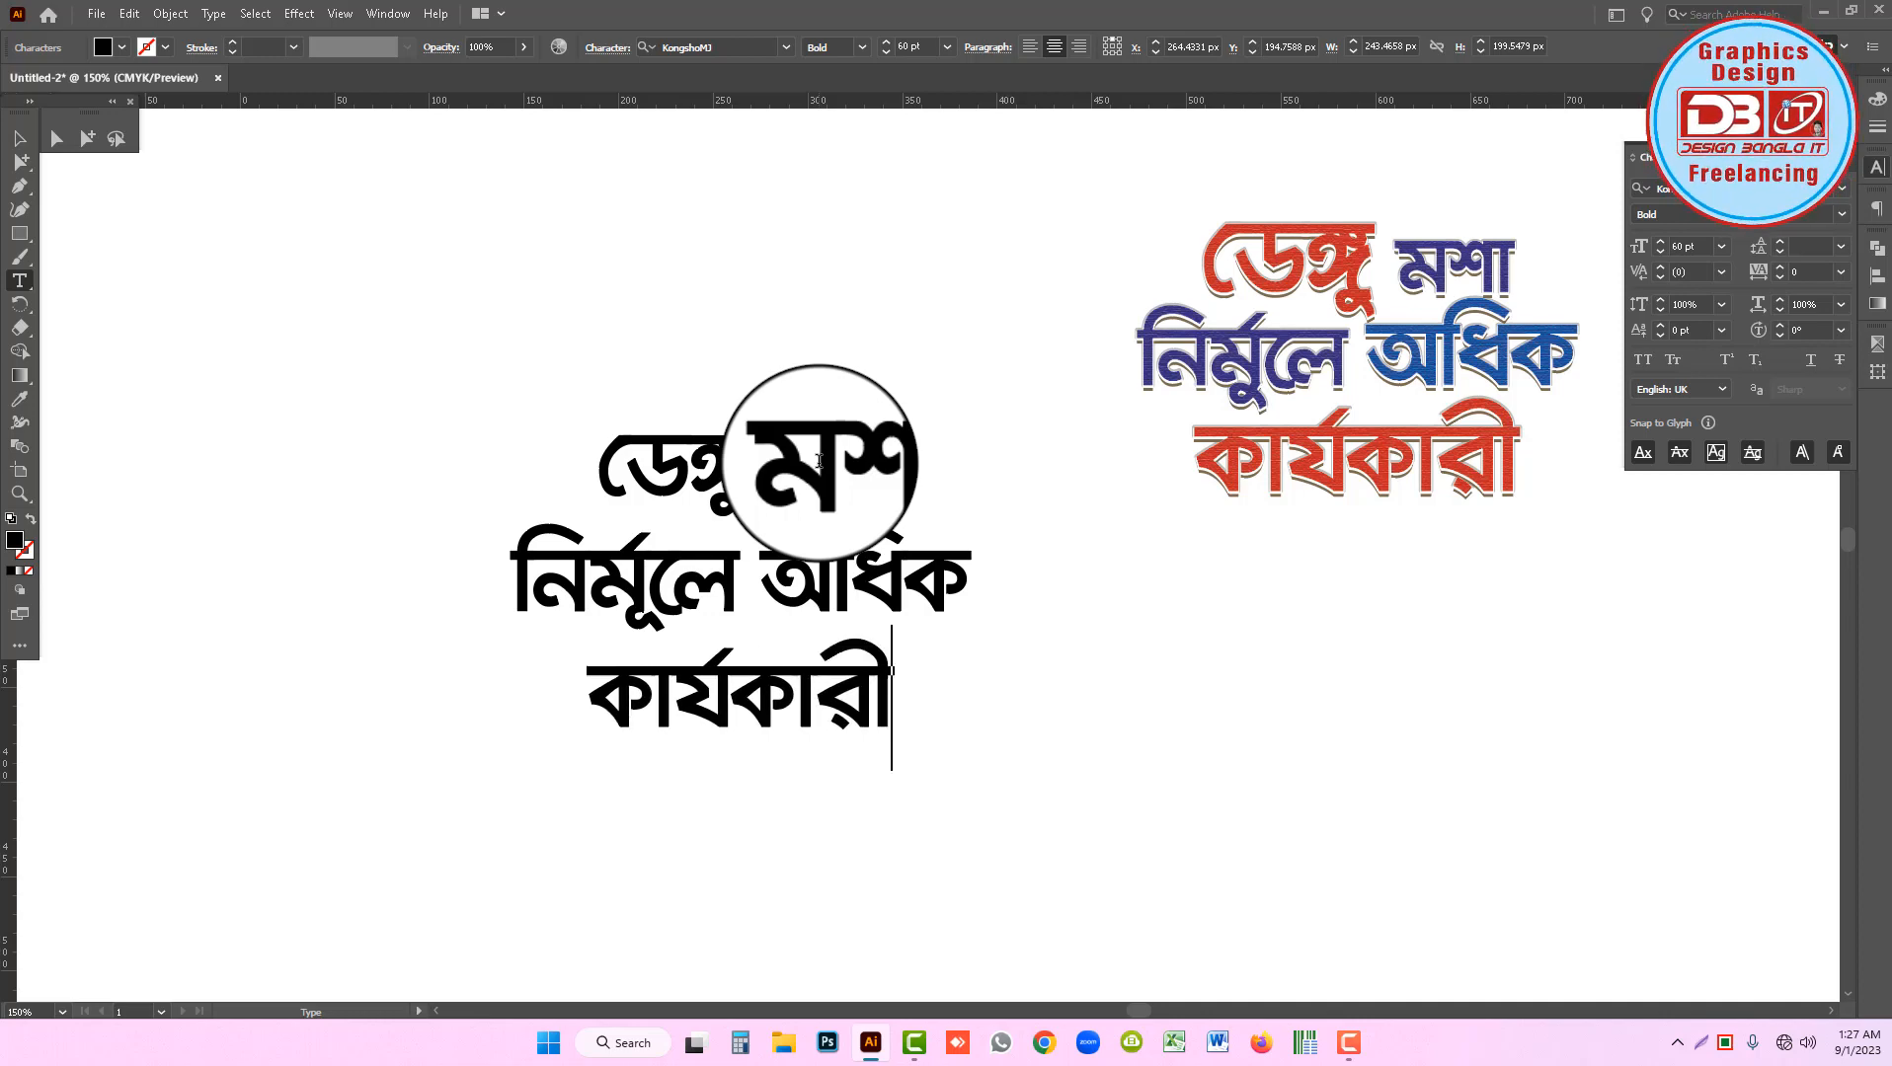
key(Escape)
drag(781, 569, 930, 574)
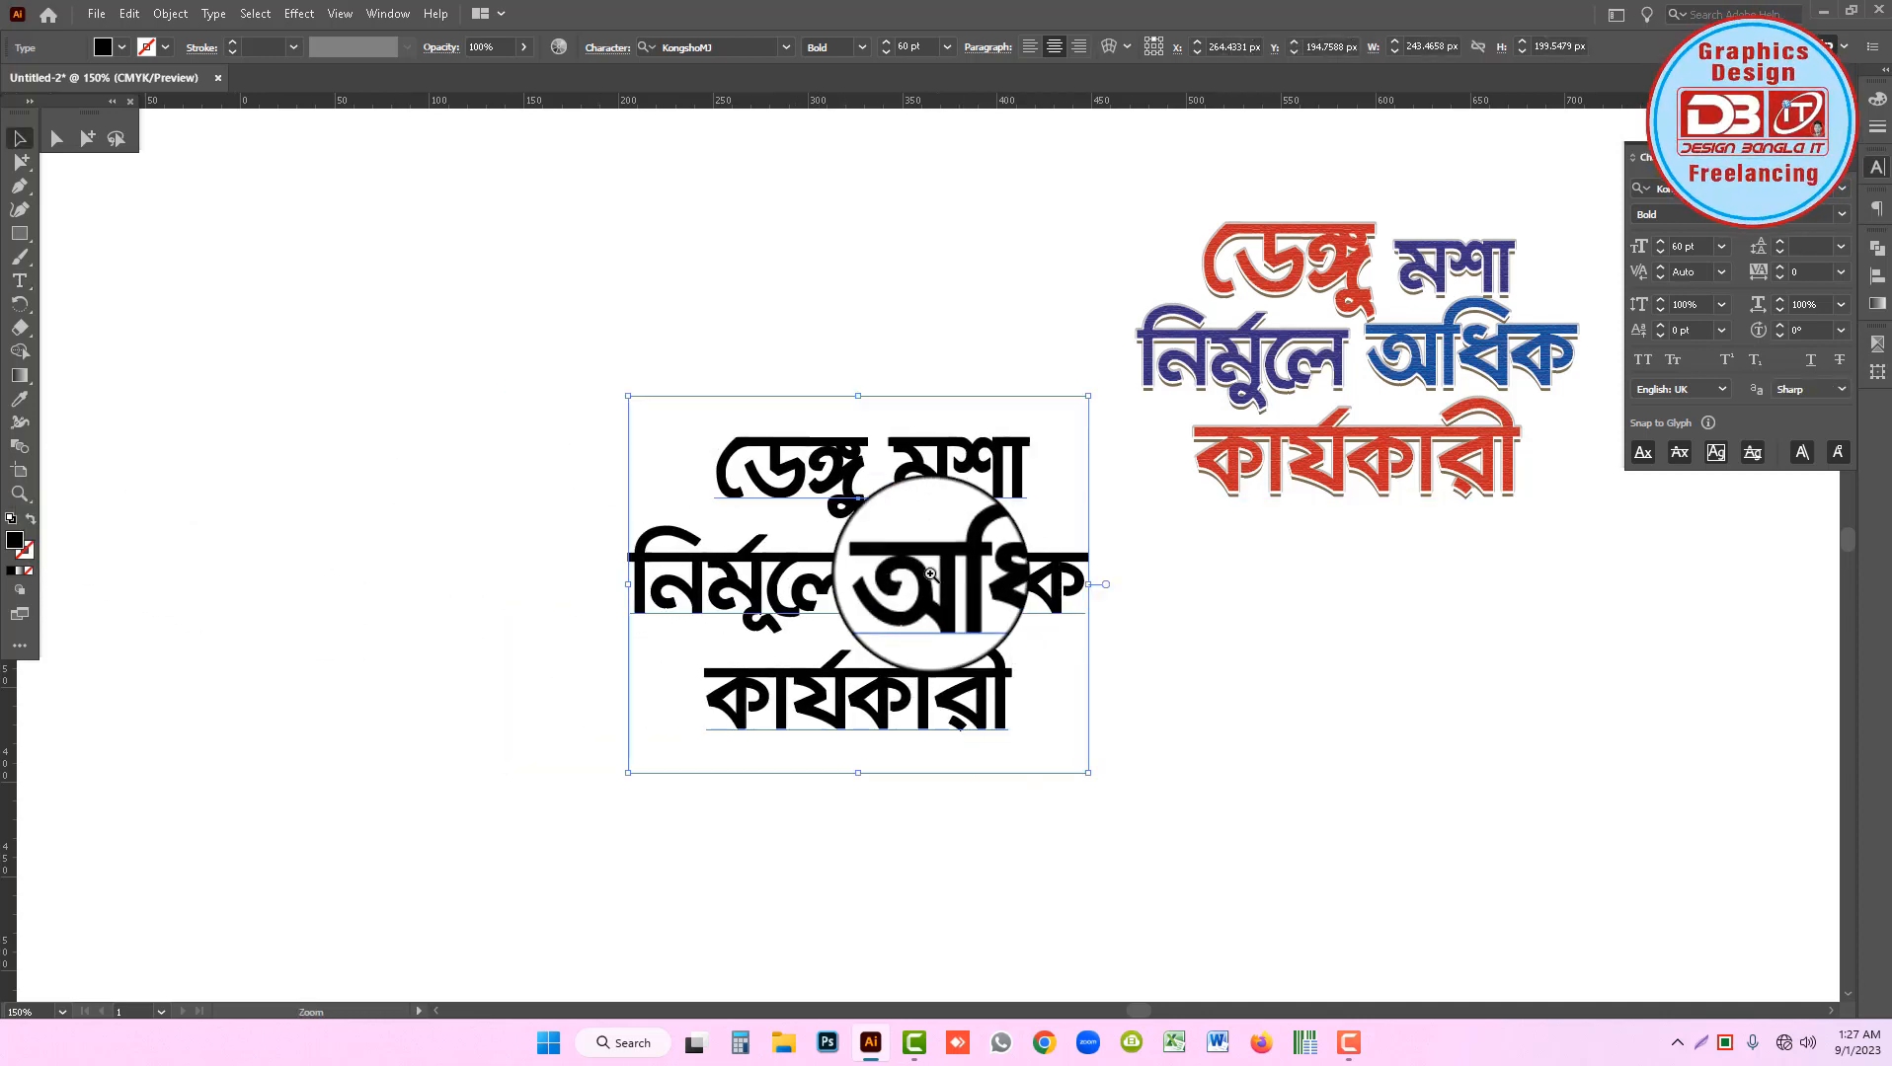
Set the font size of the word "ডেঙ্গু" to 80 pt.
key(t)
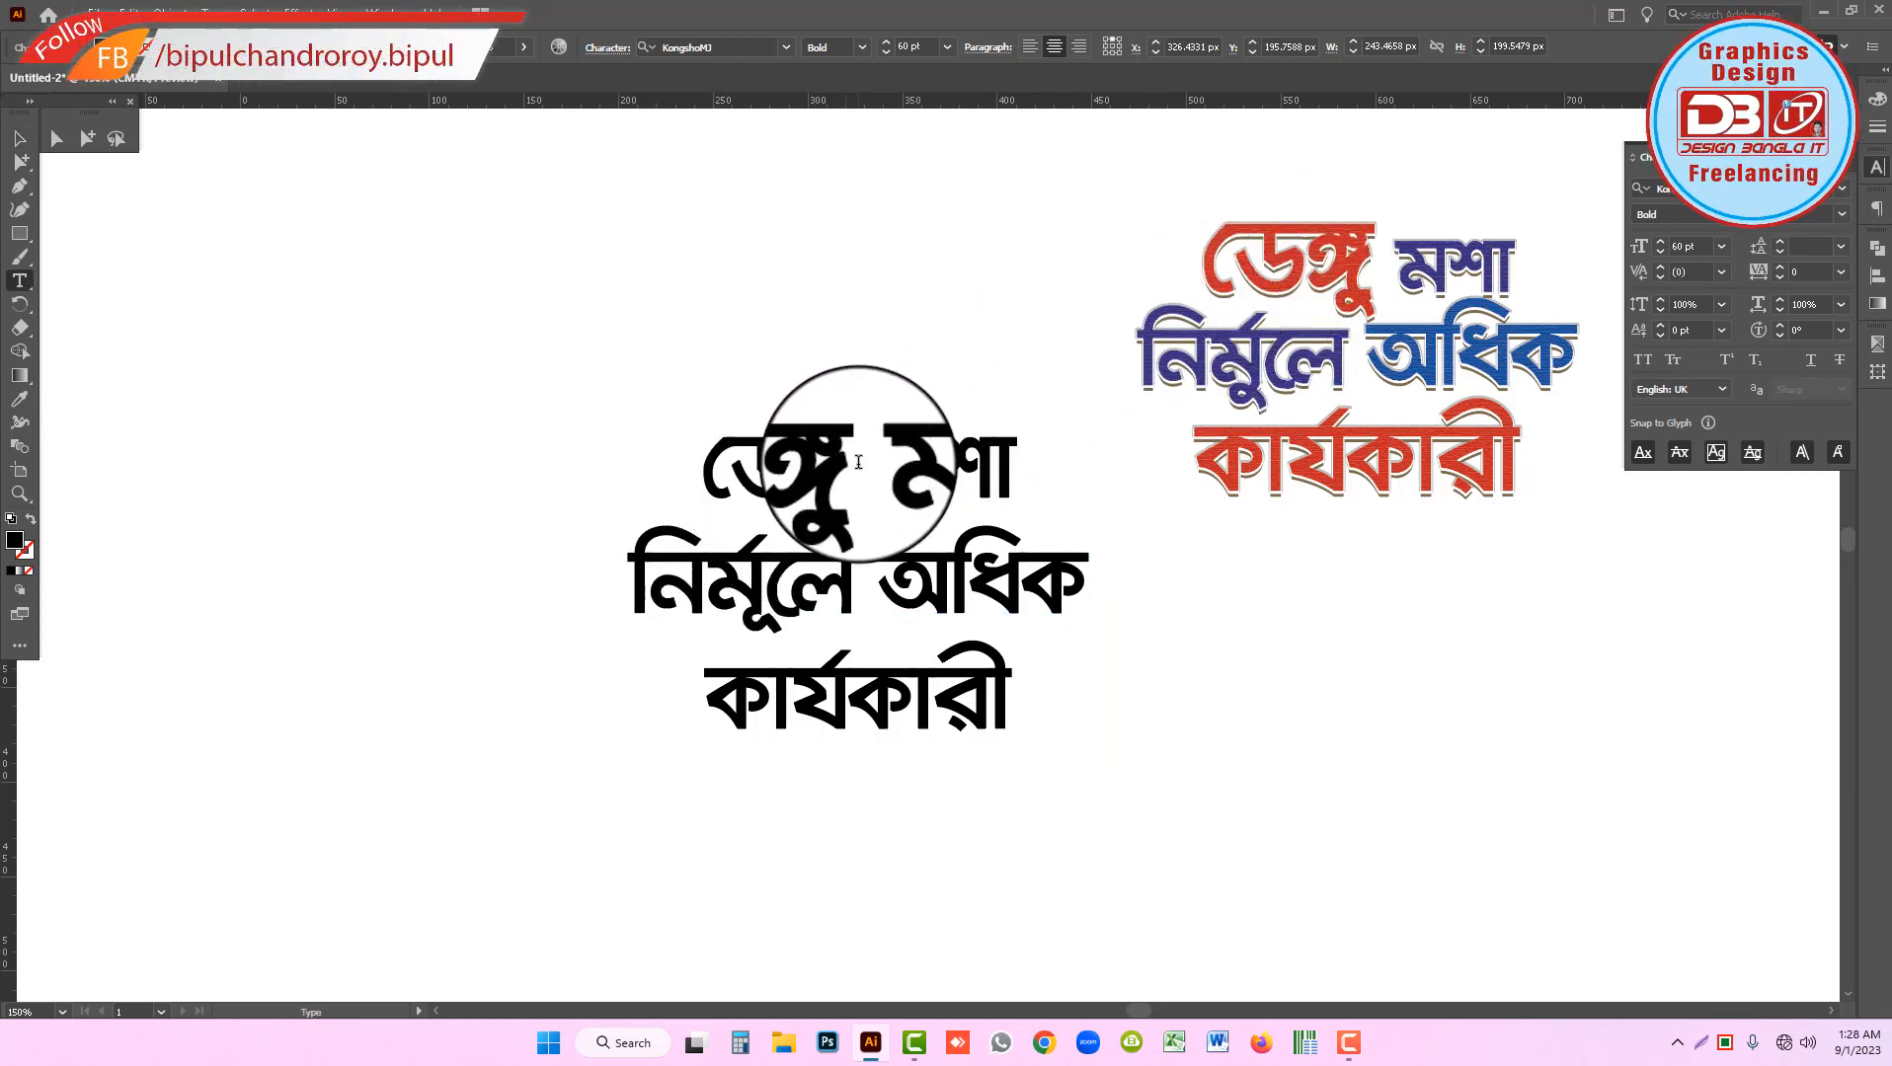
drag(857, 462, 701, 456)
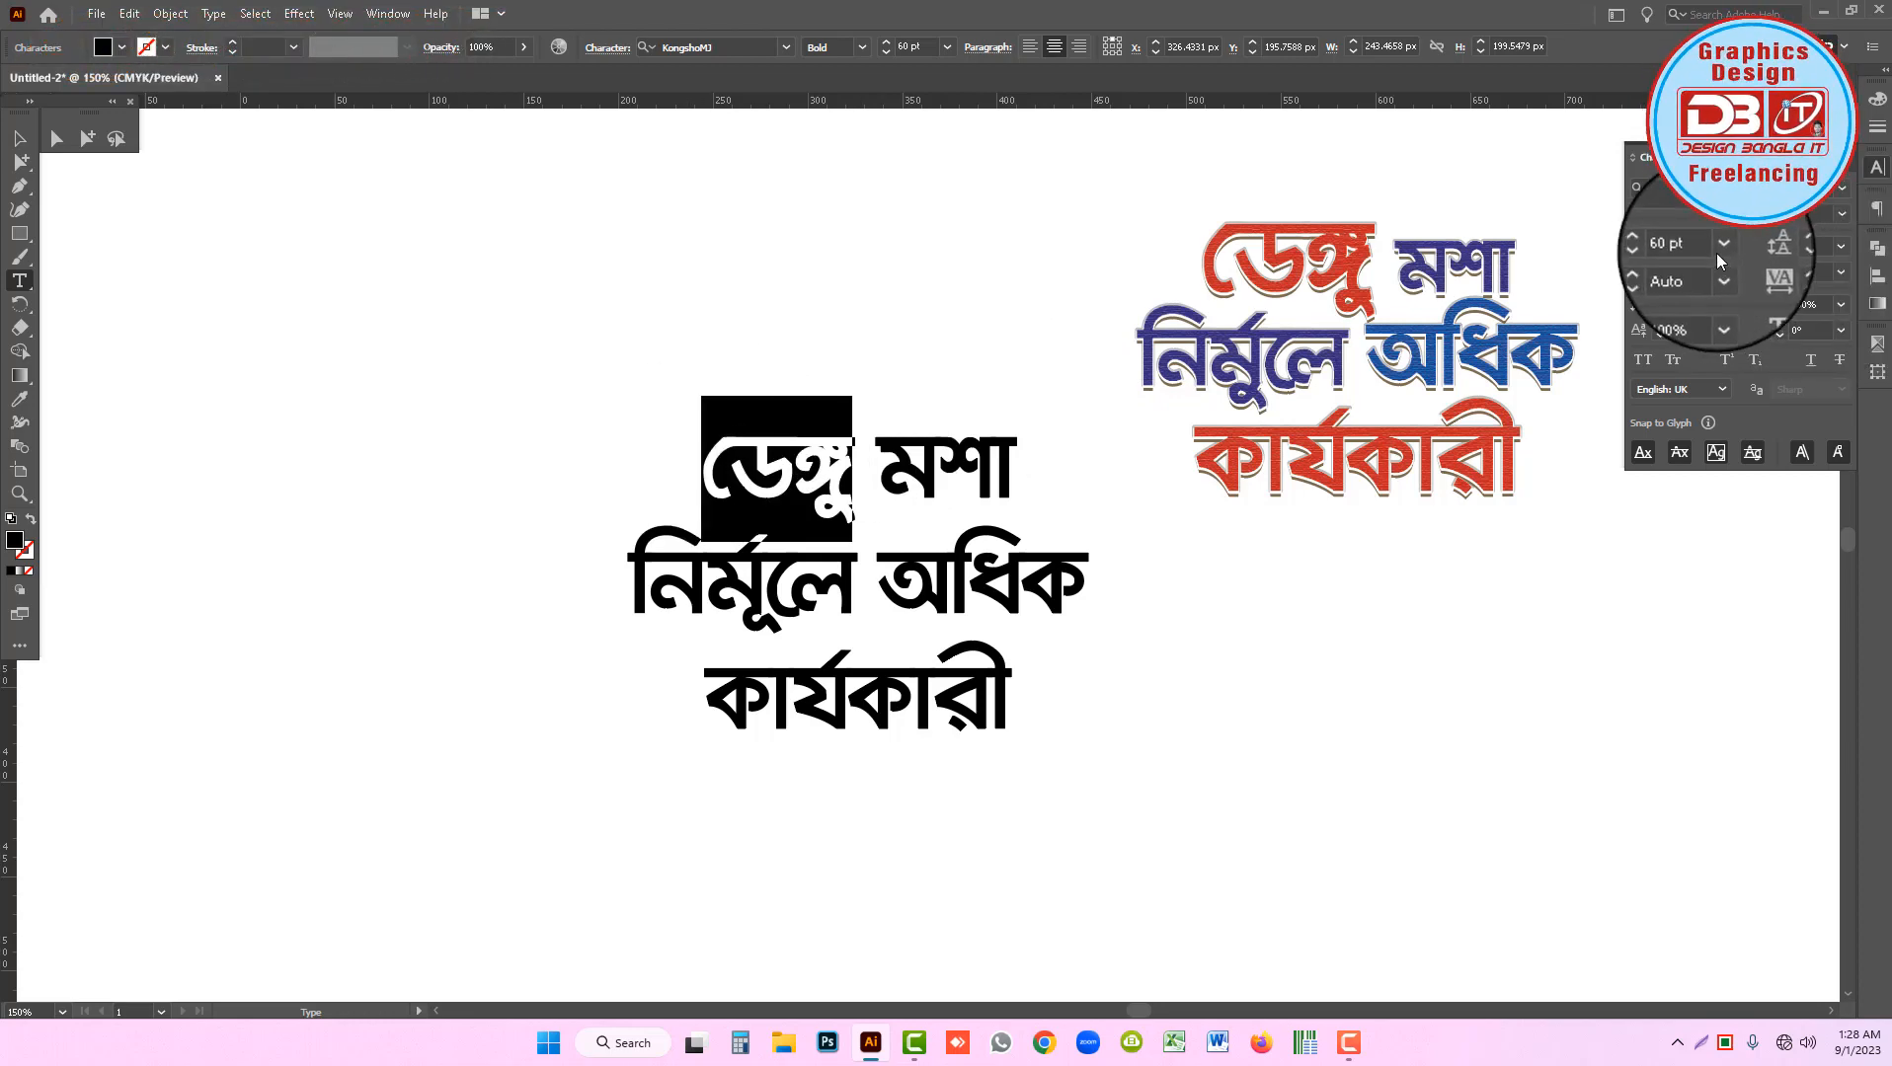
drag(1705, 246, 1573, 244)
text(80)
key(Return)
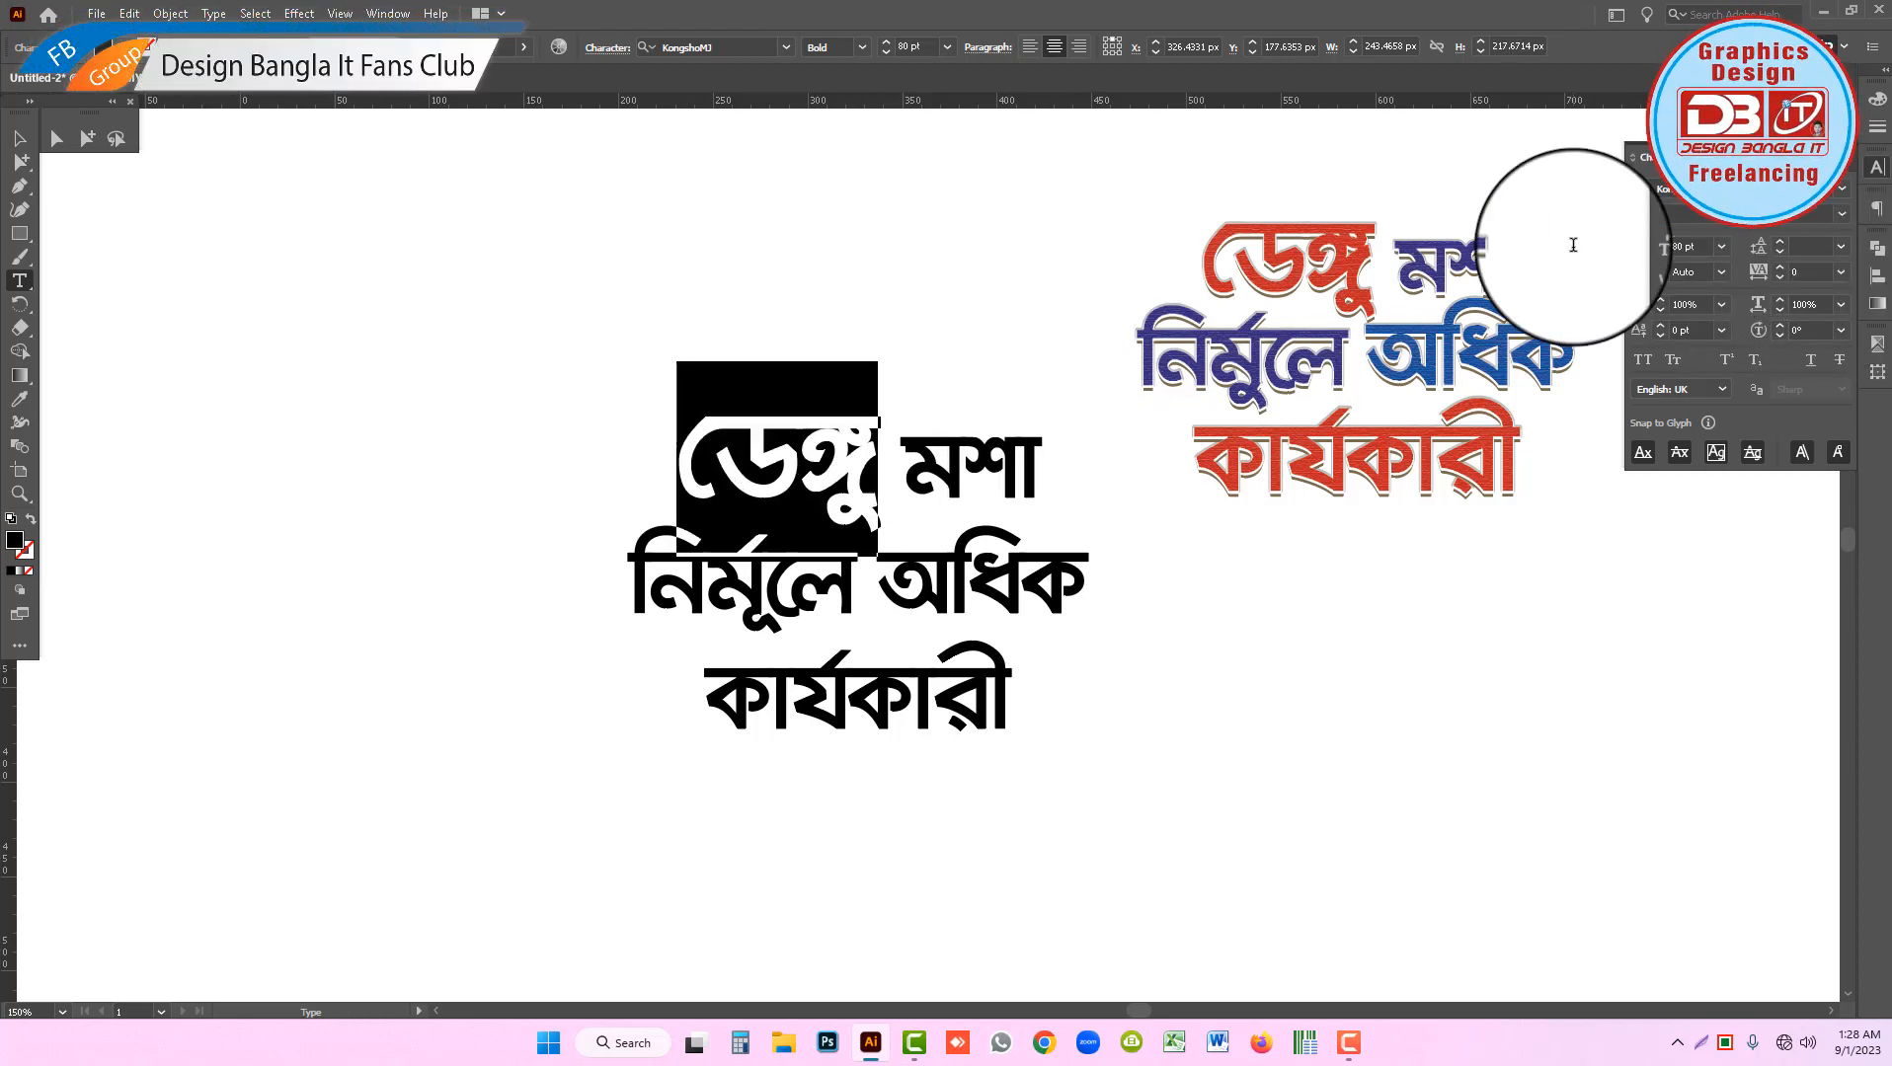
Set the font size of the word "মশা" to 55 pt.
drag(906, 460, 1035, 484)
drag(1706, 246, 1596, 239)
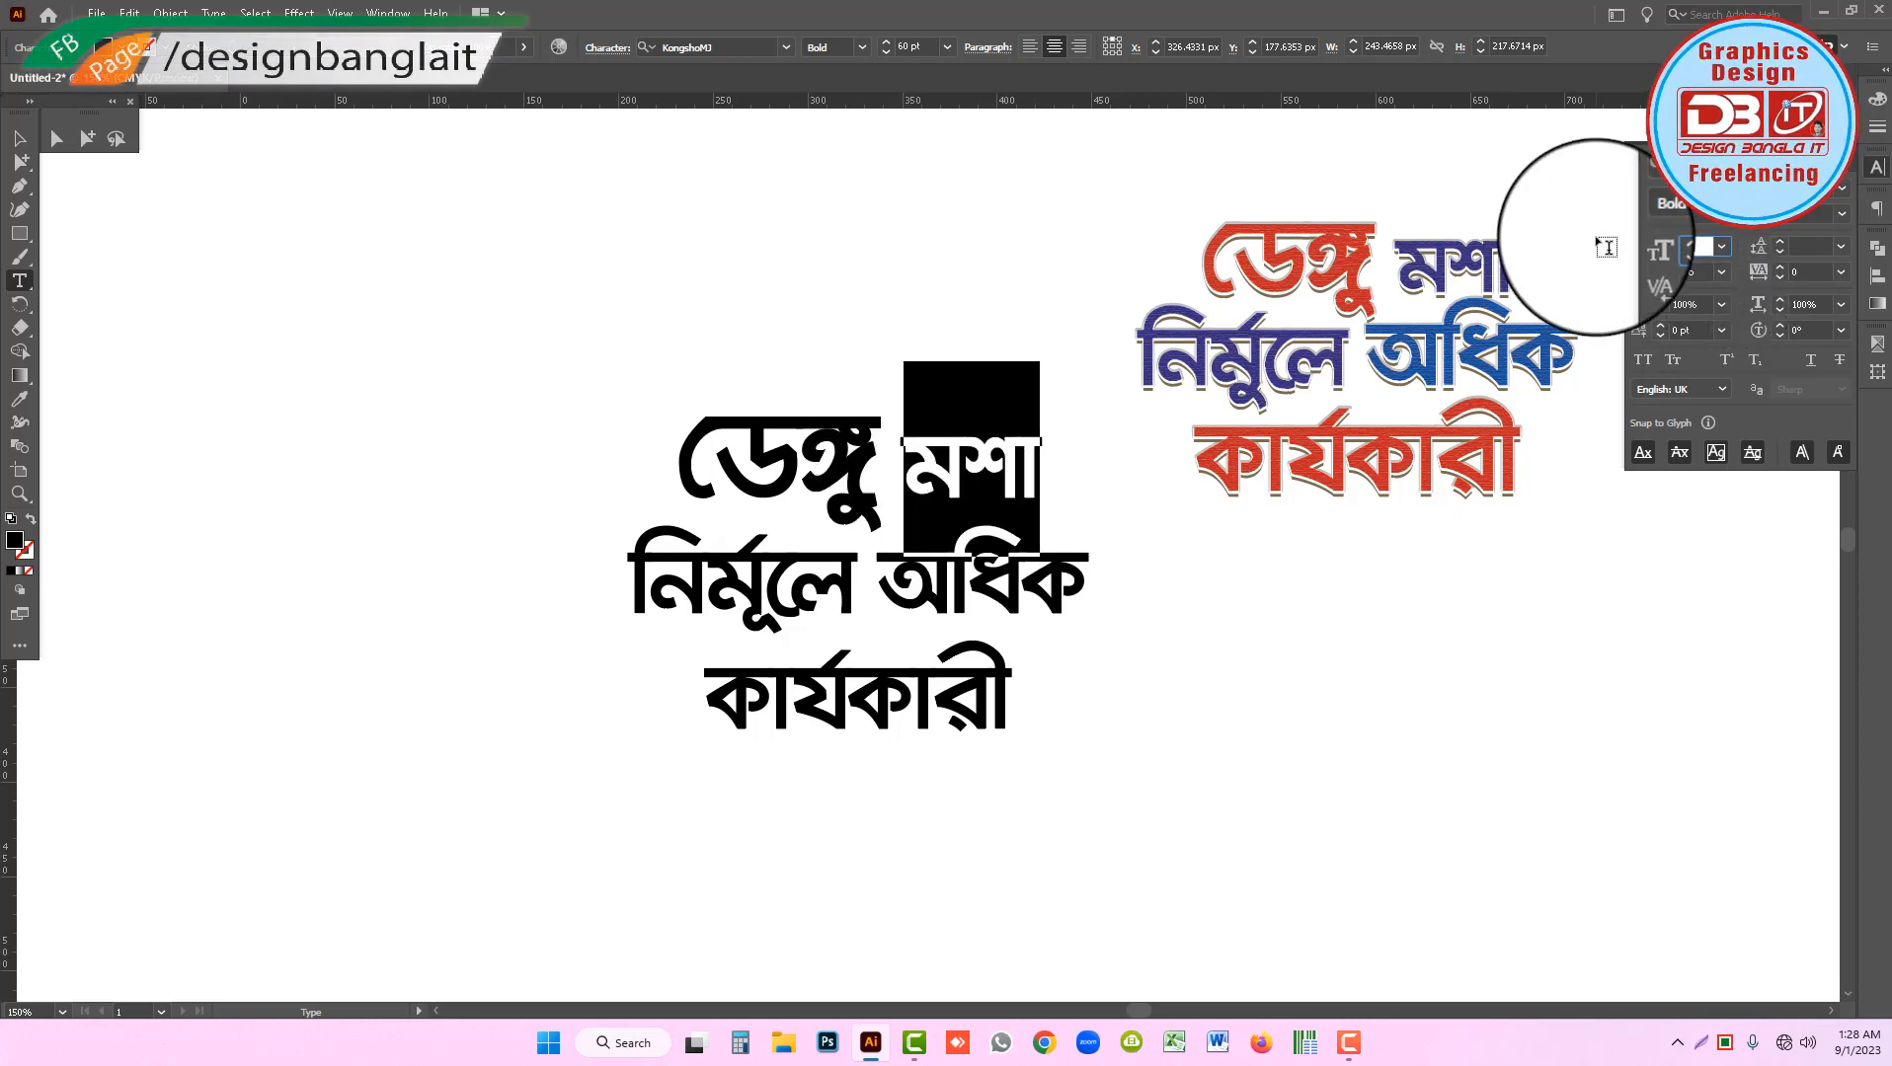
text(55)
key(Return)
Set the font size of the word "নির্মূলে" in the second line to 70 pt.
click(850, 603)
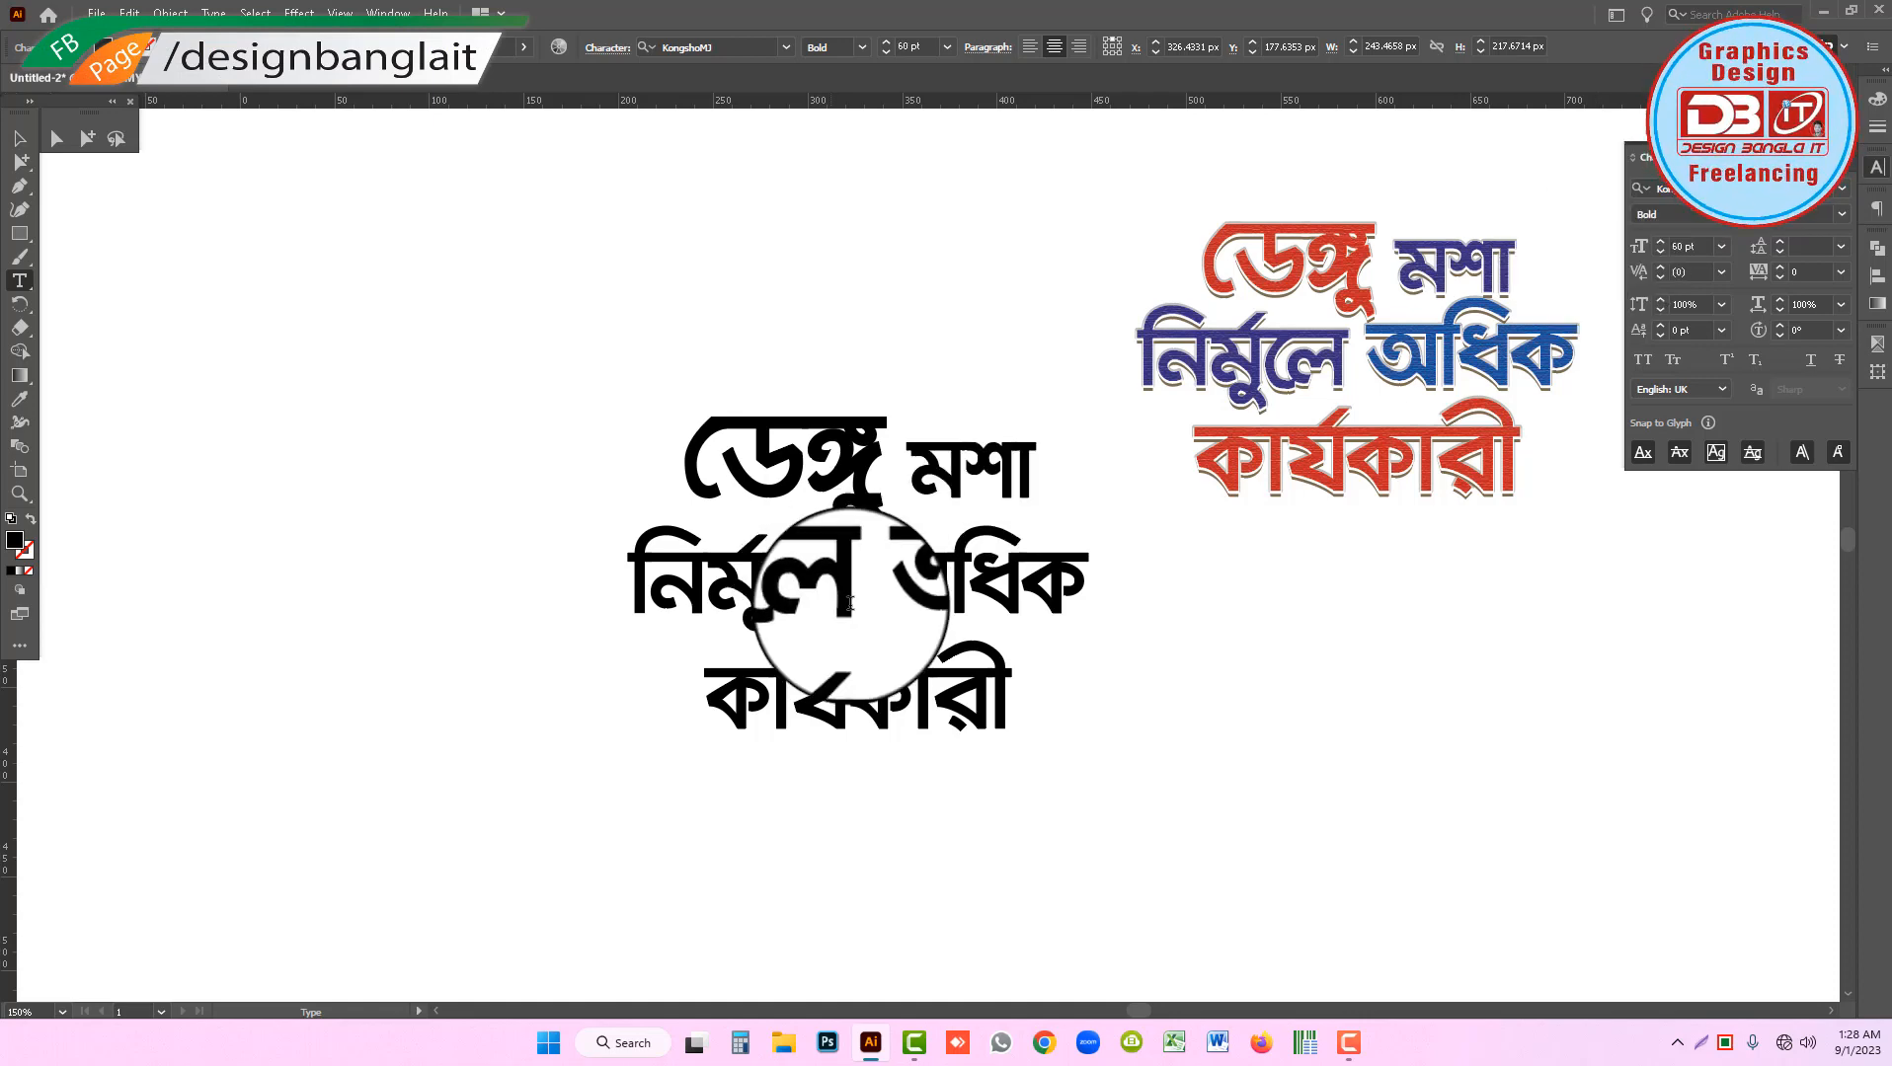
drag(850, 602, 593, 582)
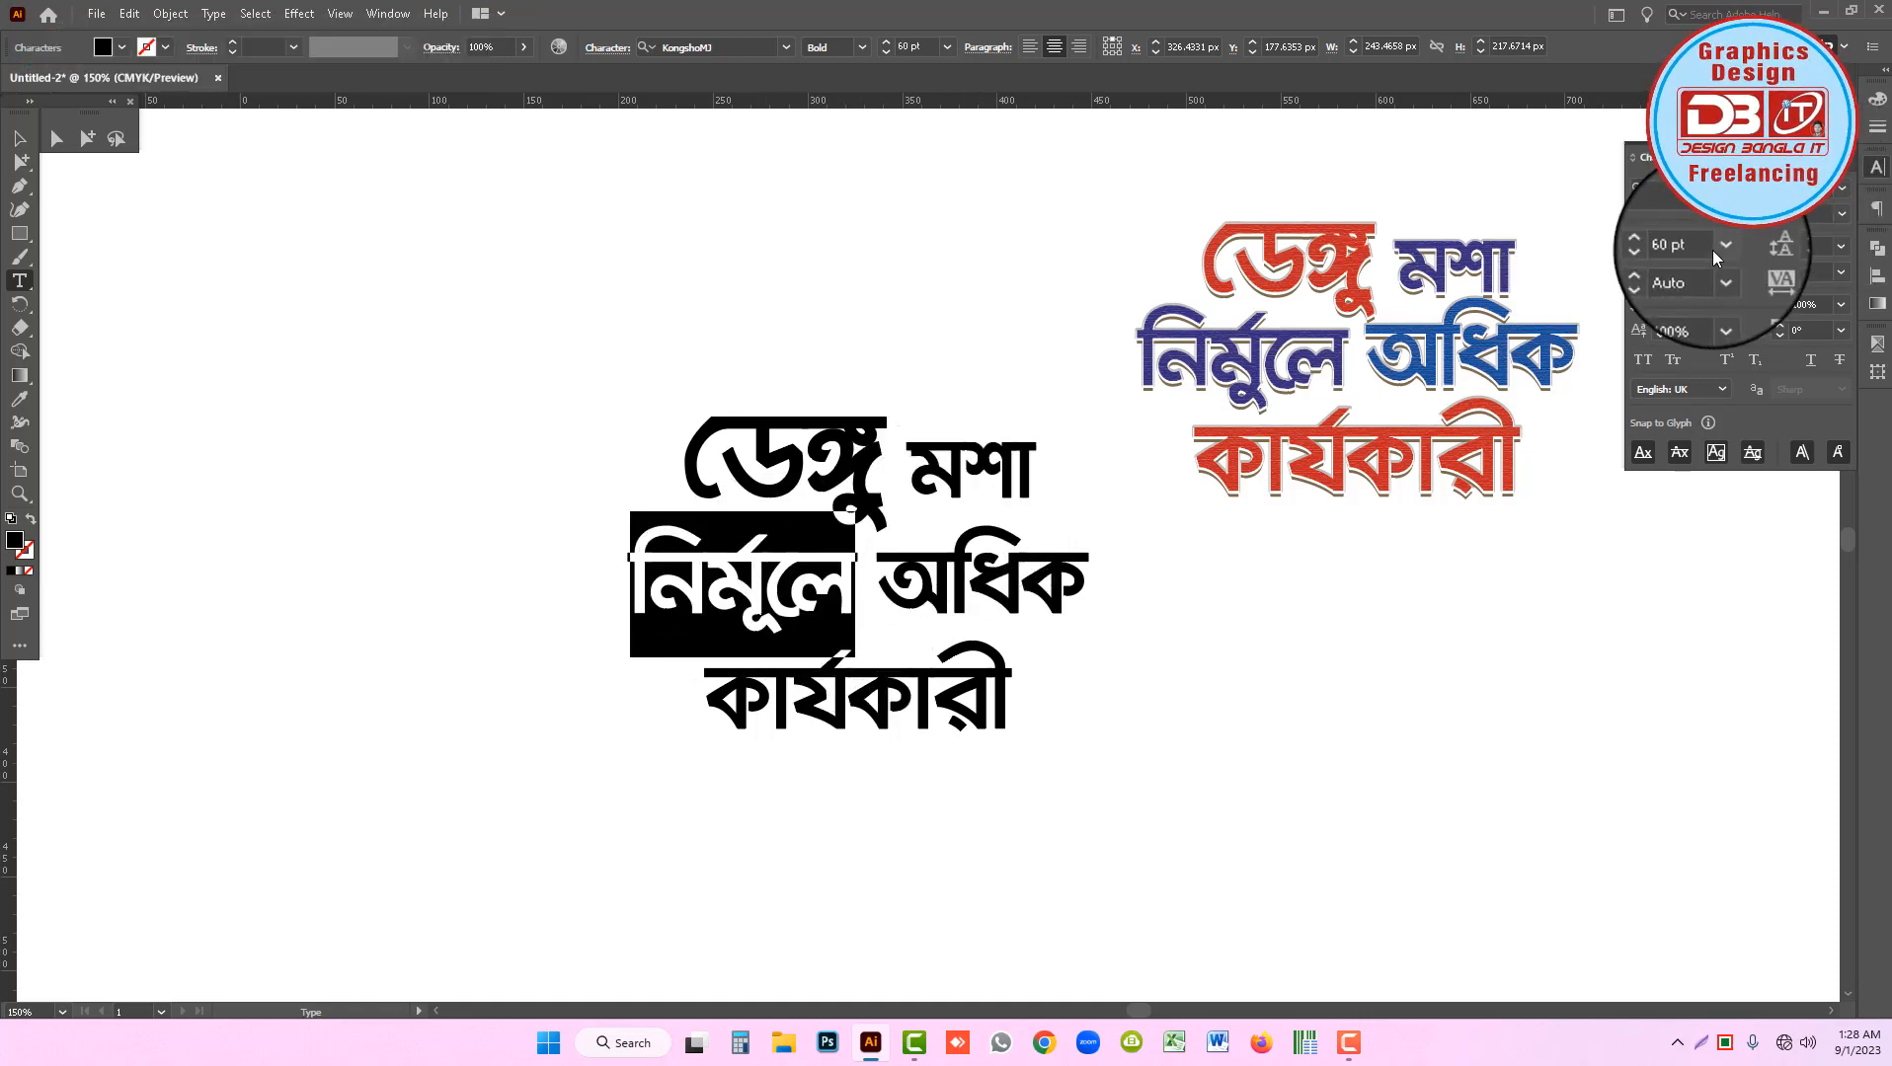
drag(1702, 248, 1591, 259)
text(70)
key(Return)
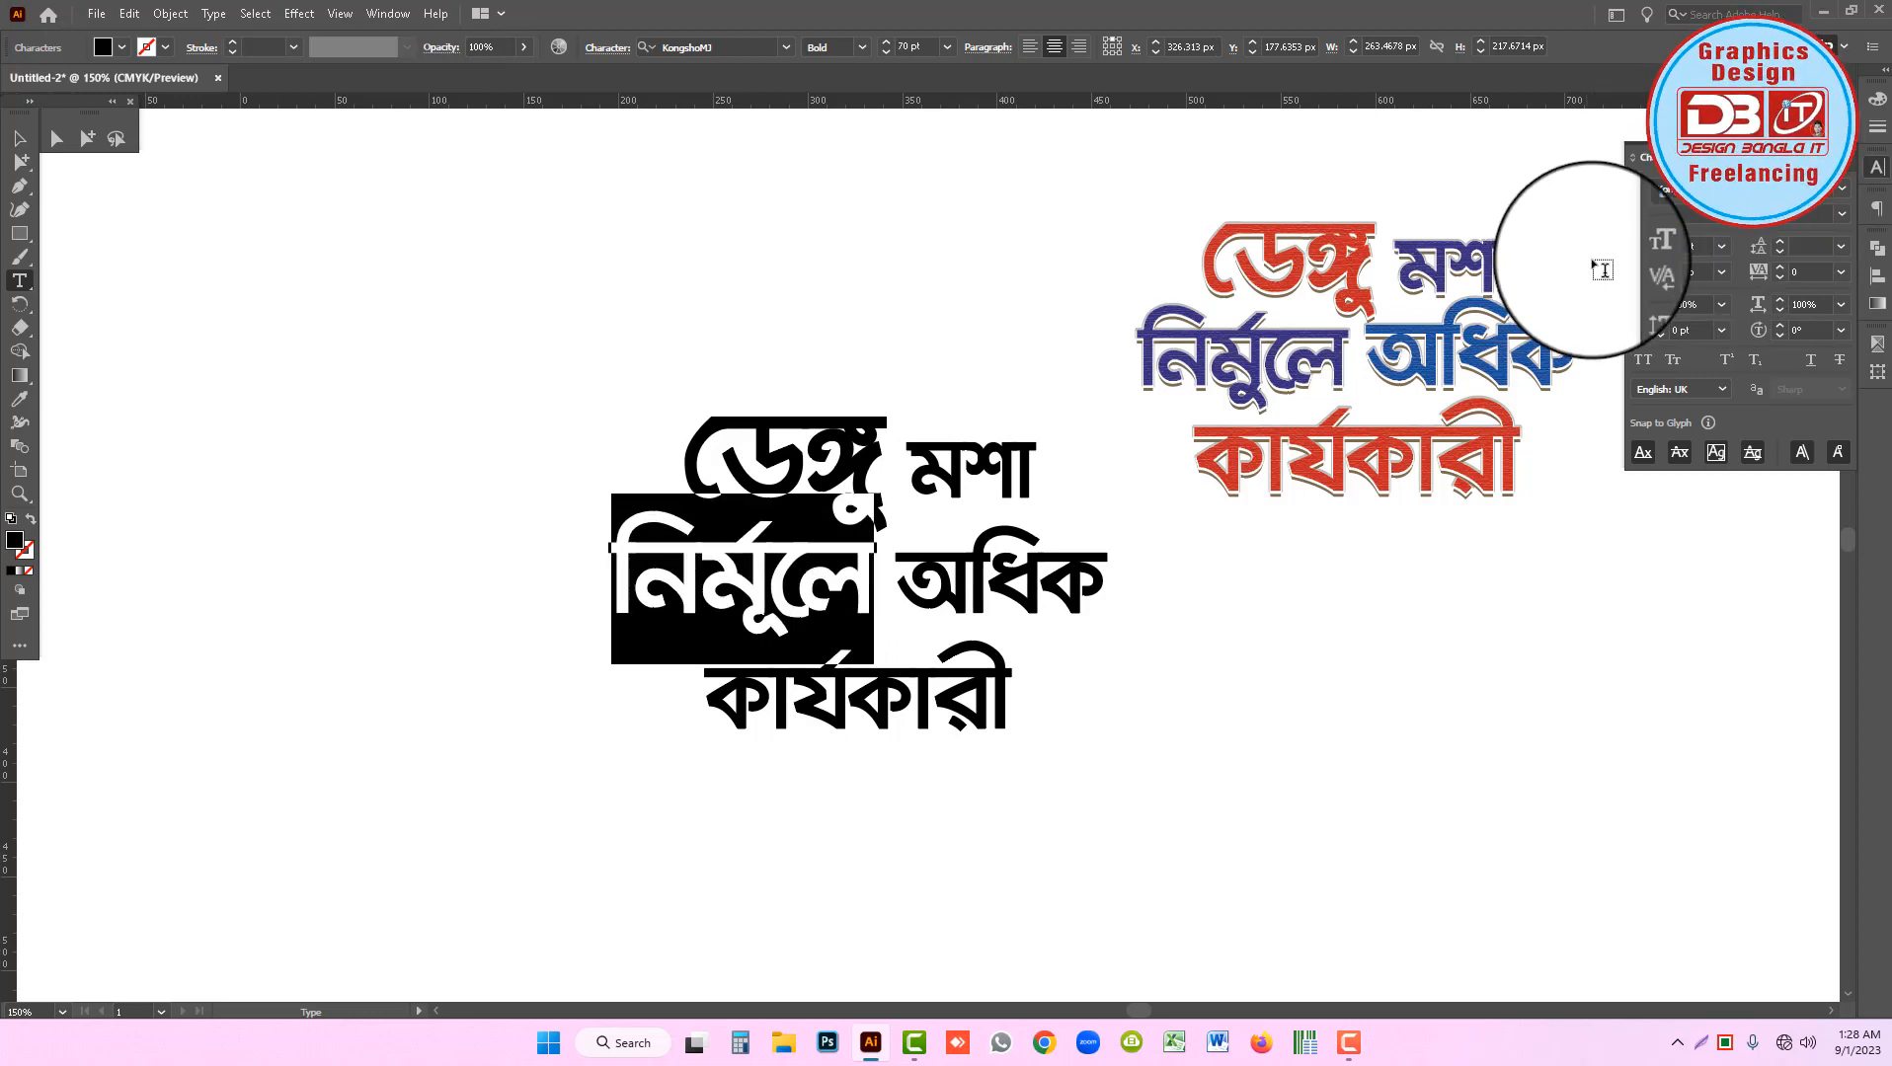
Set the font size of the word "অধিক" in the second line to 65 pt.
drag(897, 582, 1116, 597)
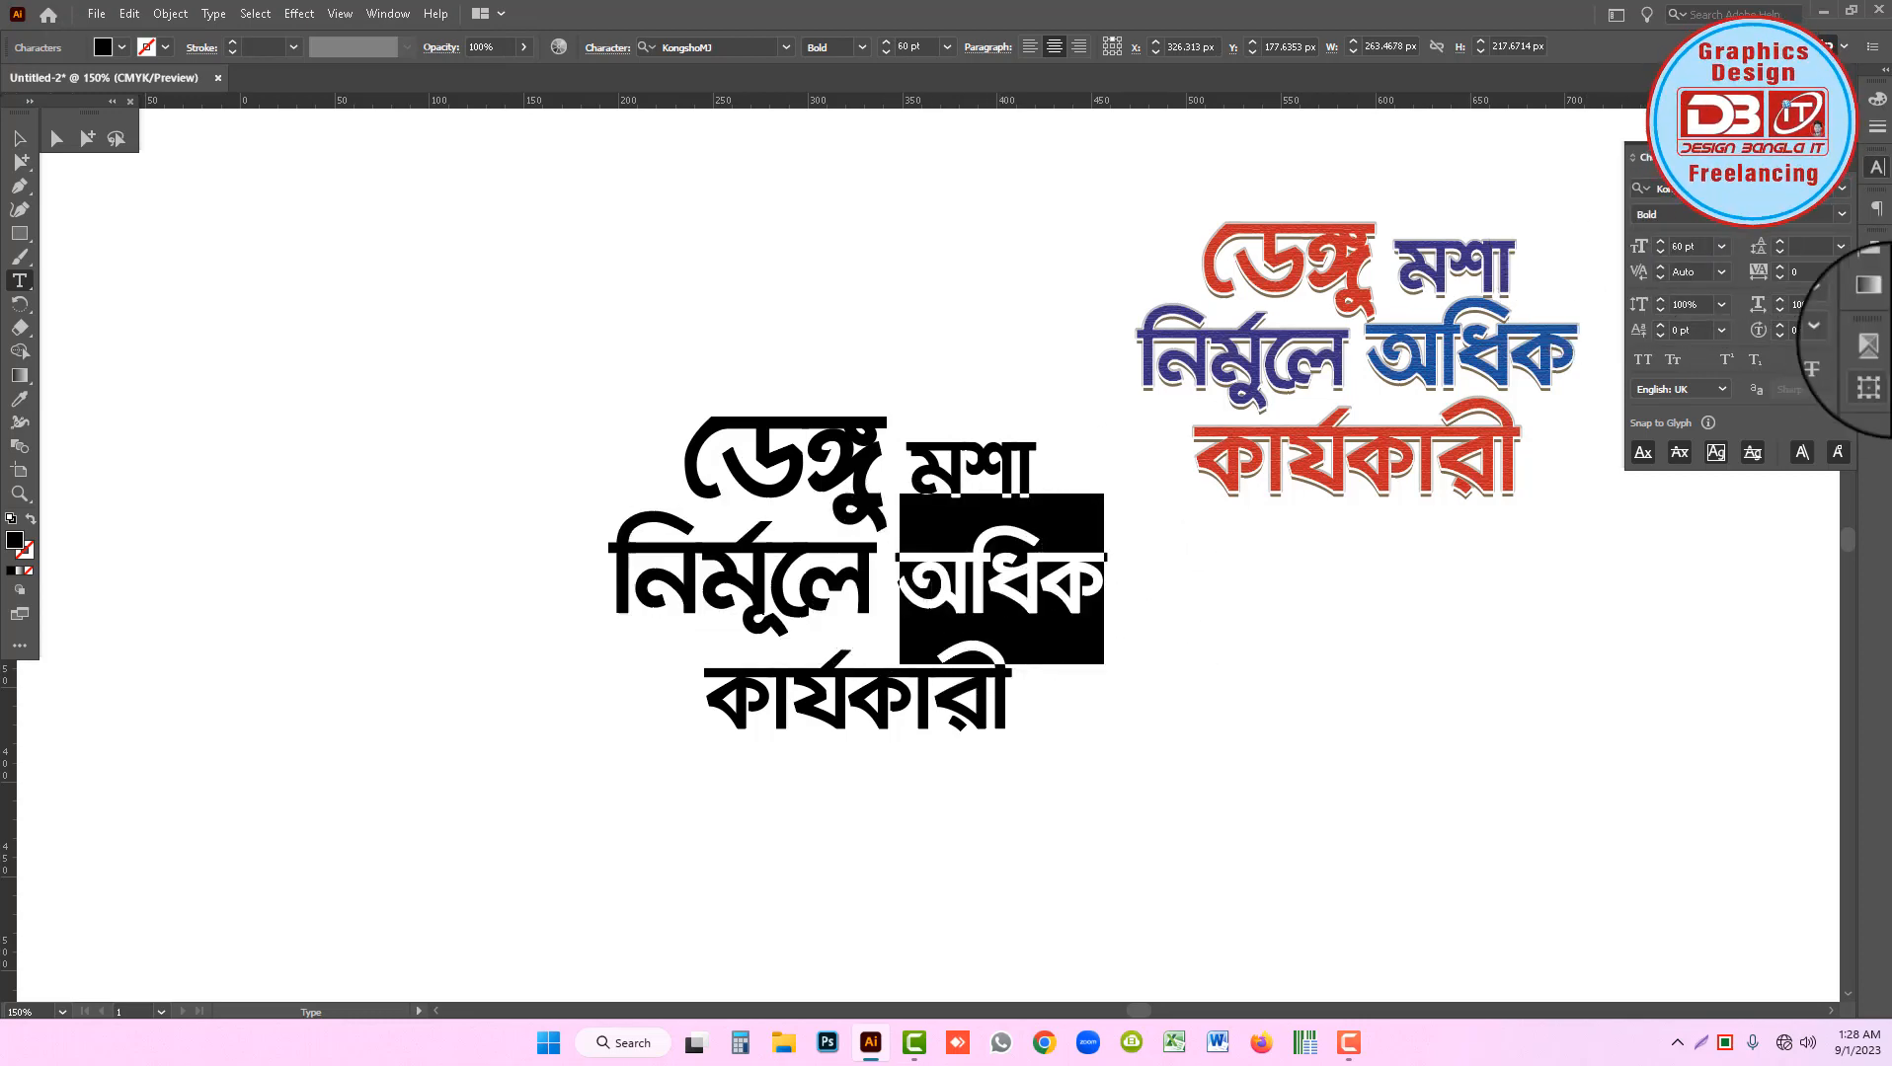
drag(1710, 256, 1533, 267)
text(6)
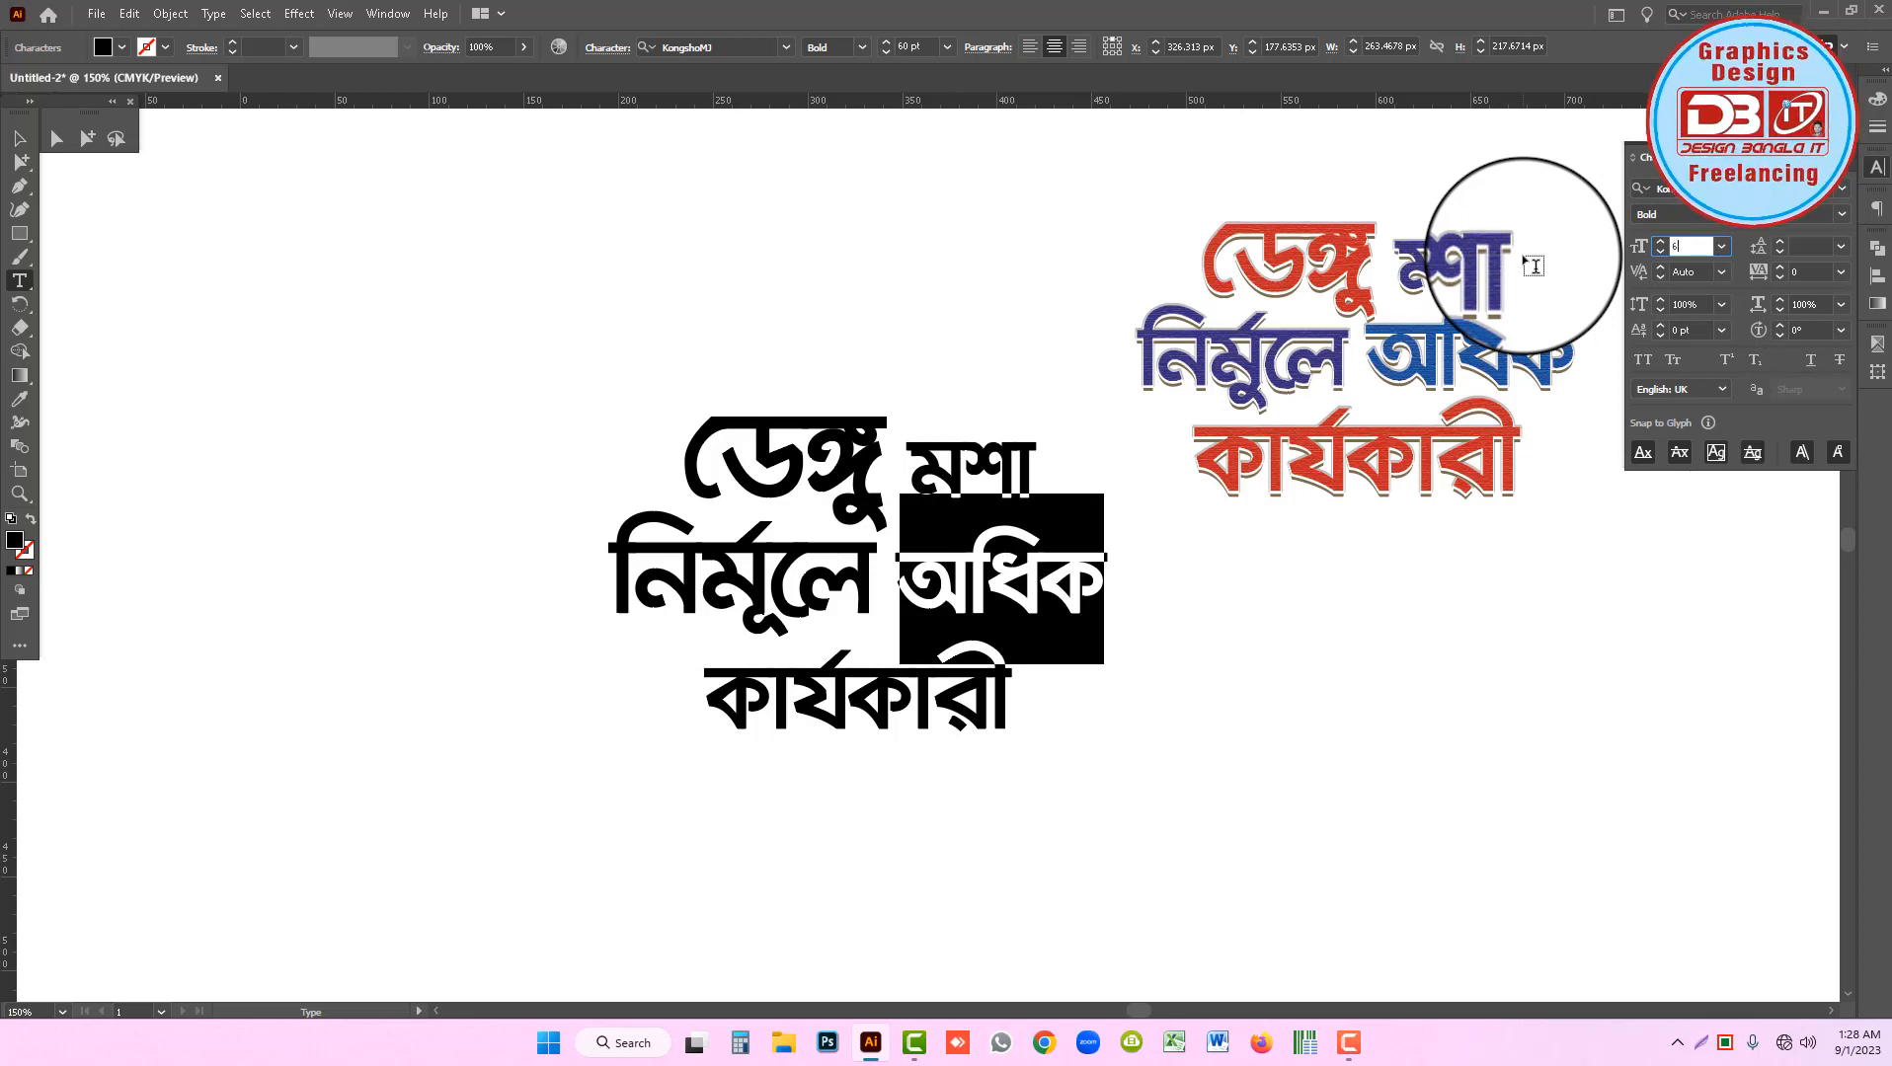
text(35)
key(Return)
Set the font size of the third line "কার্যকারী" to 75 pt.
click(875, 689)
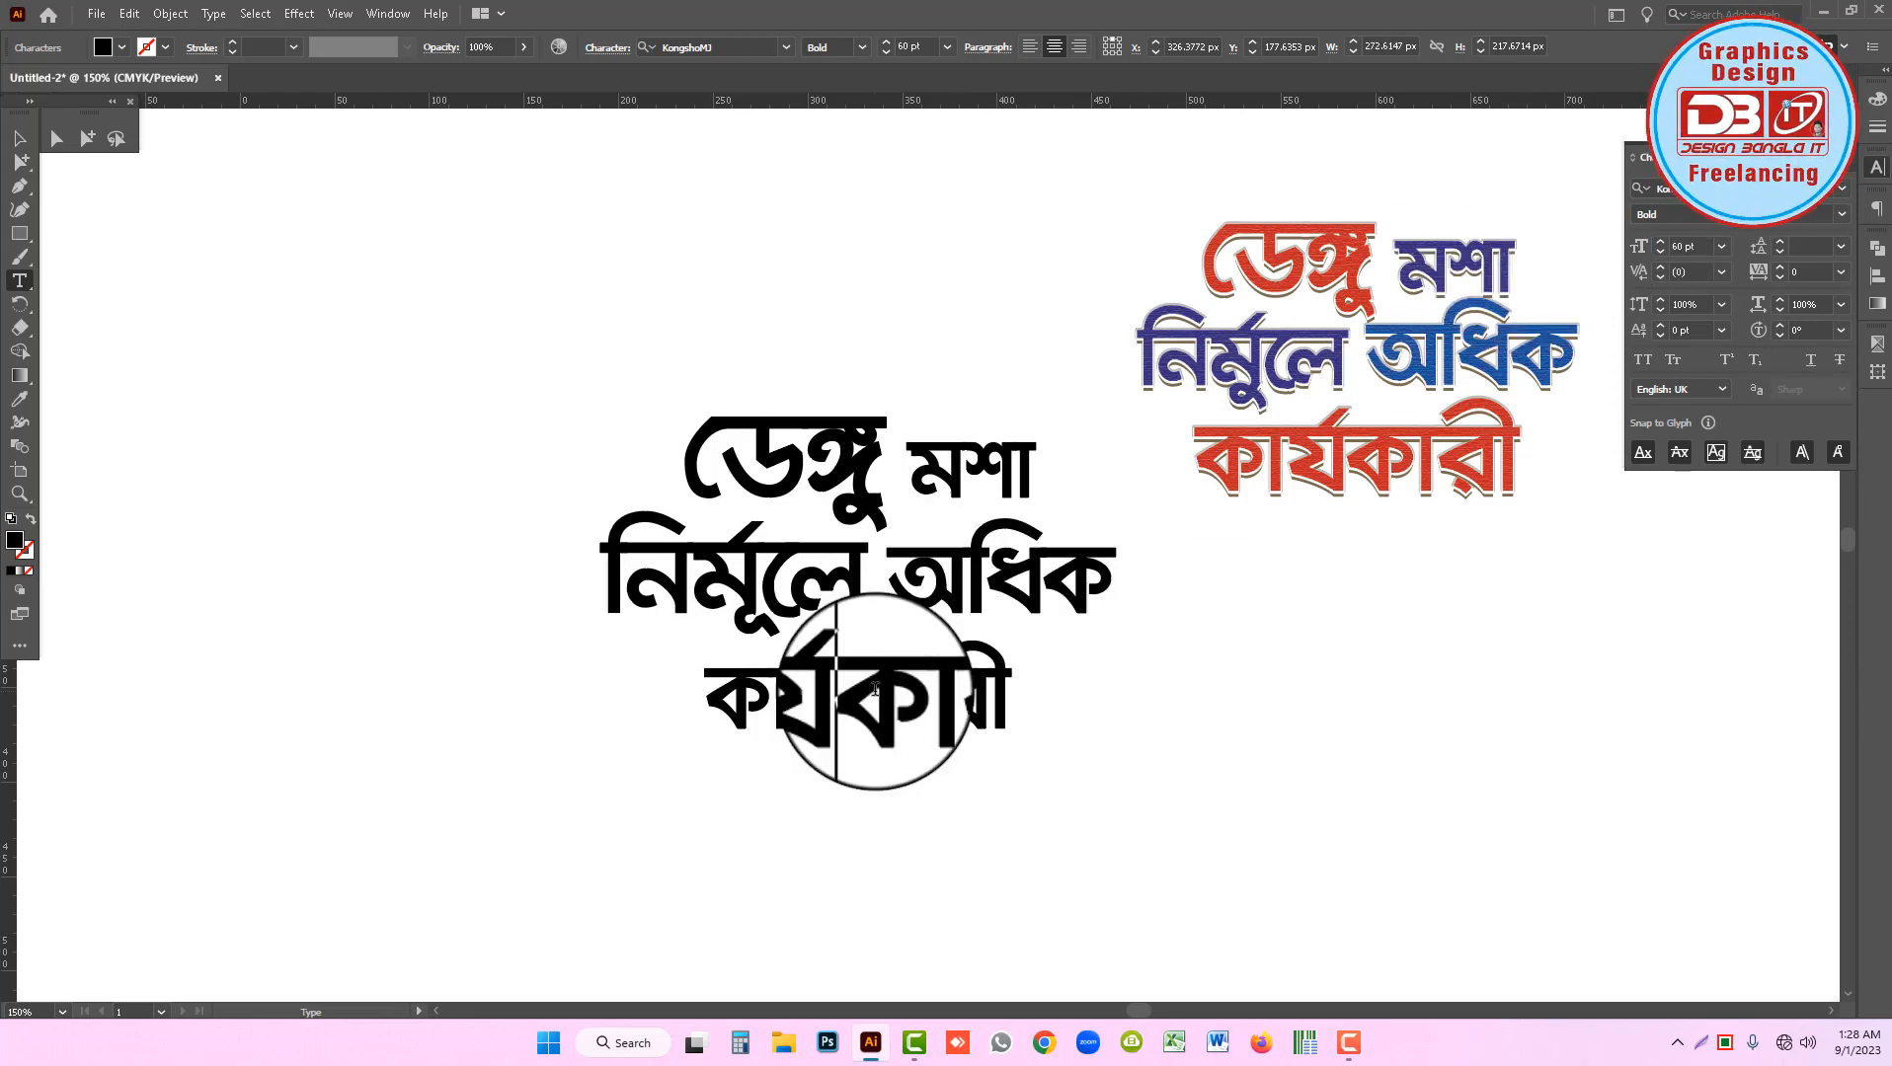
drag(707, 696, 1017, 710)
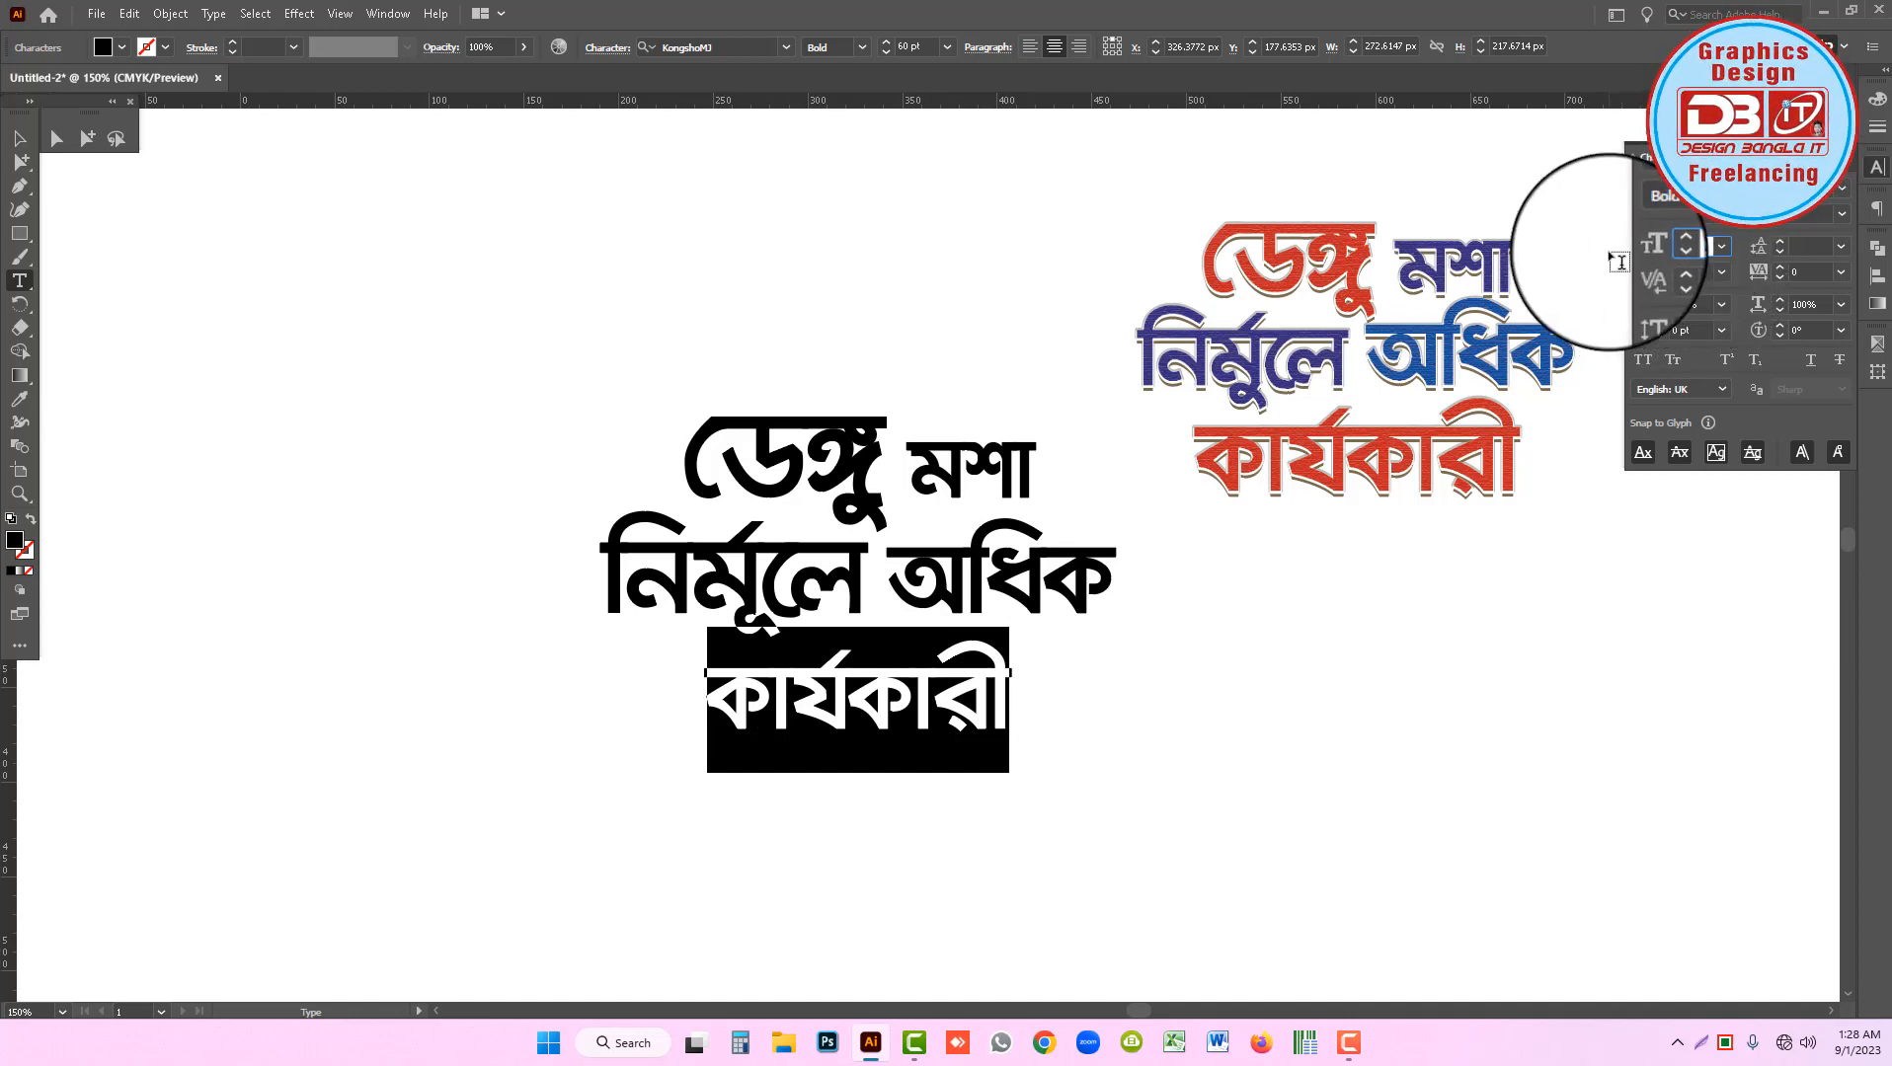
text(75)
key(Return)
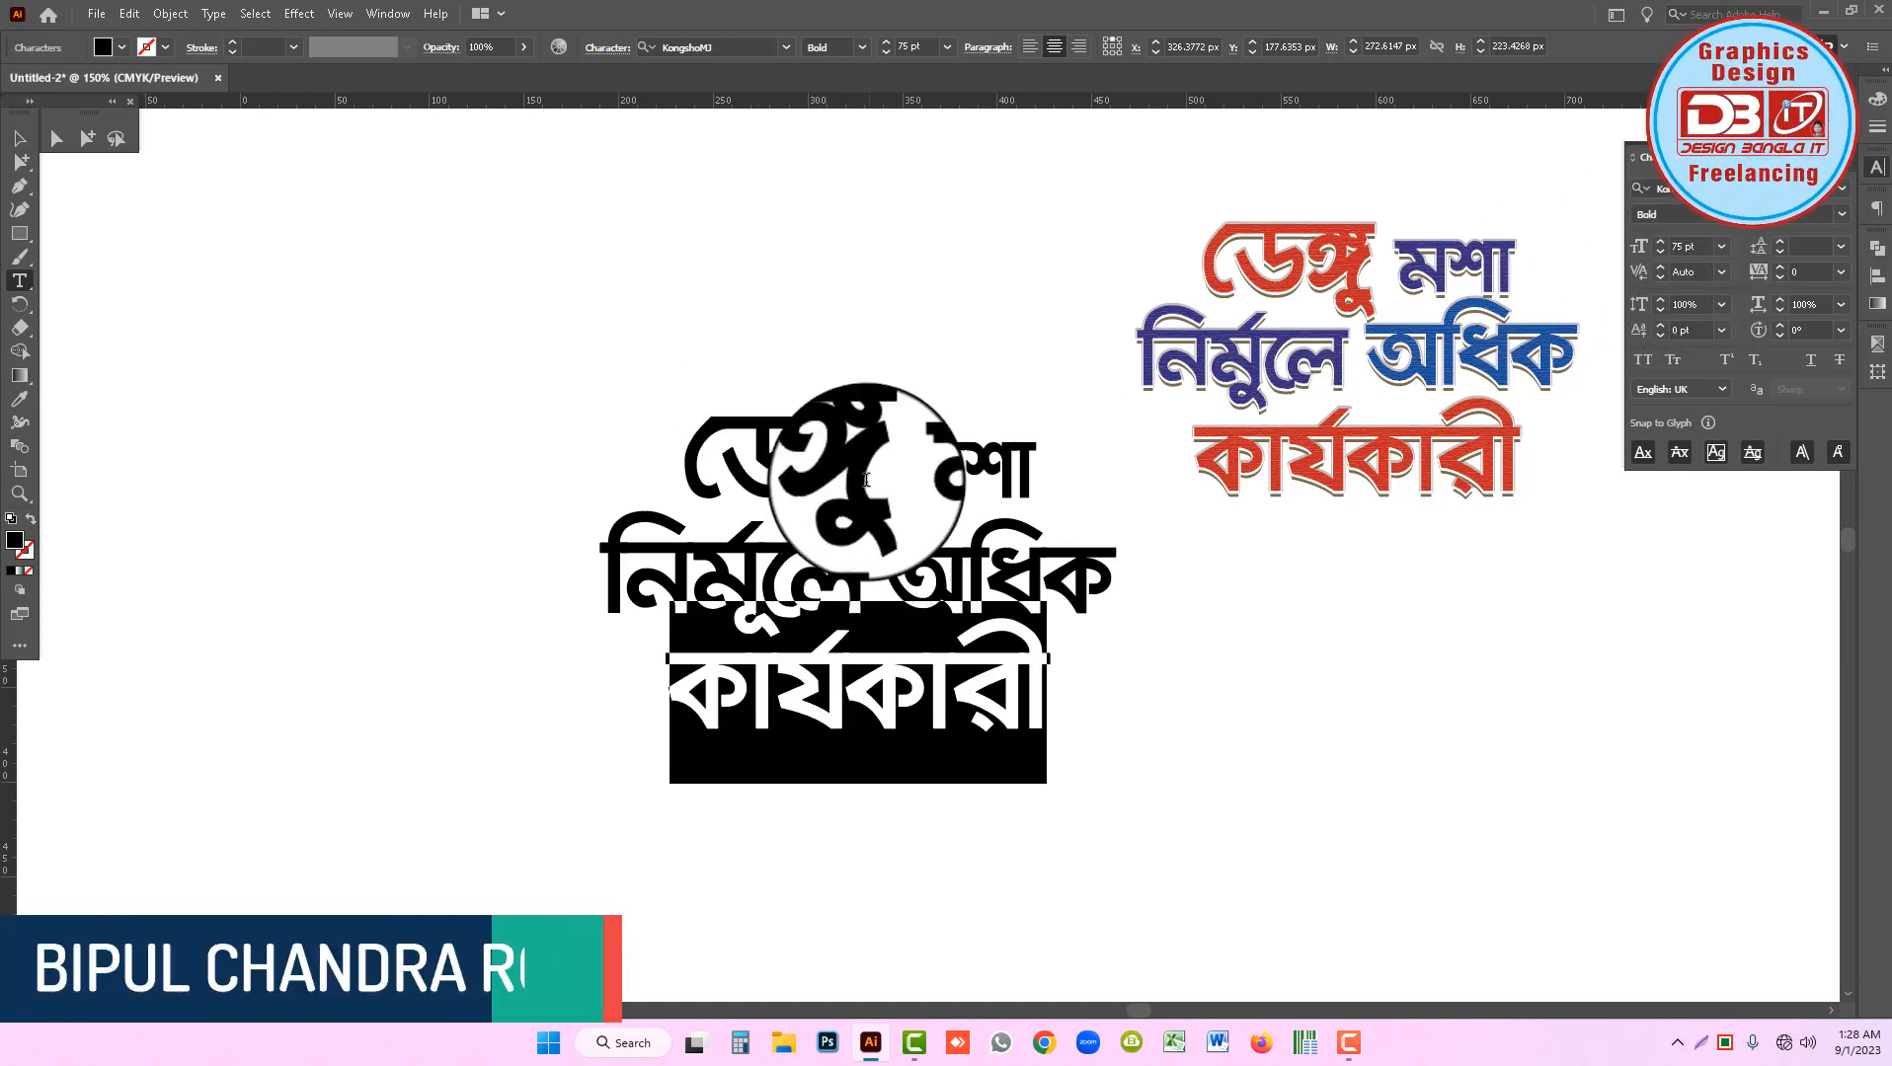
Enlarge the word "ডেঙ্গু" to 90 pt and finish editing the text.
drag(878, 445, 634, 443)
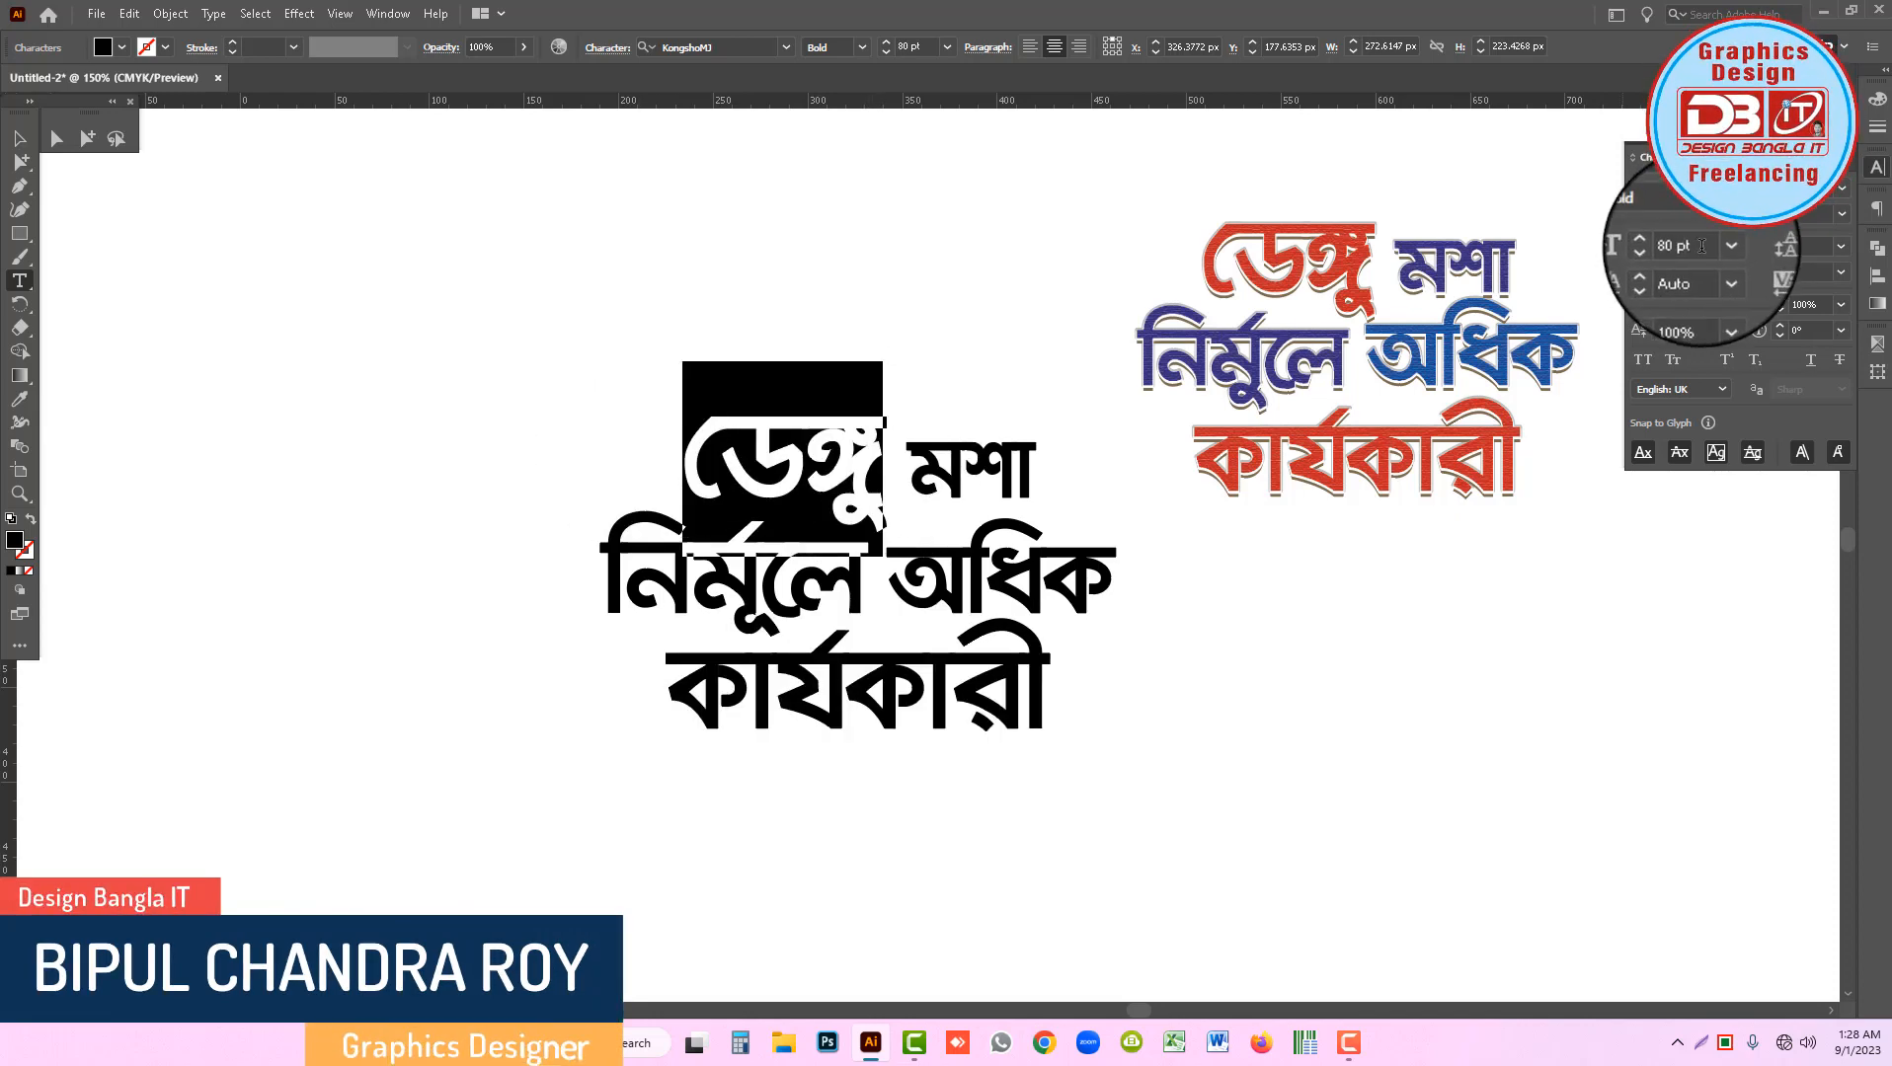
drag(1701, 246, 1562, 247)
text(90)
key(Return)
key(Escape)
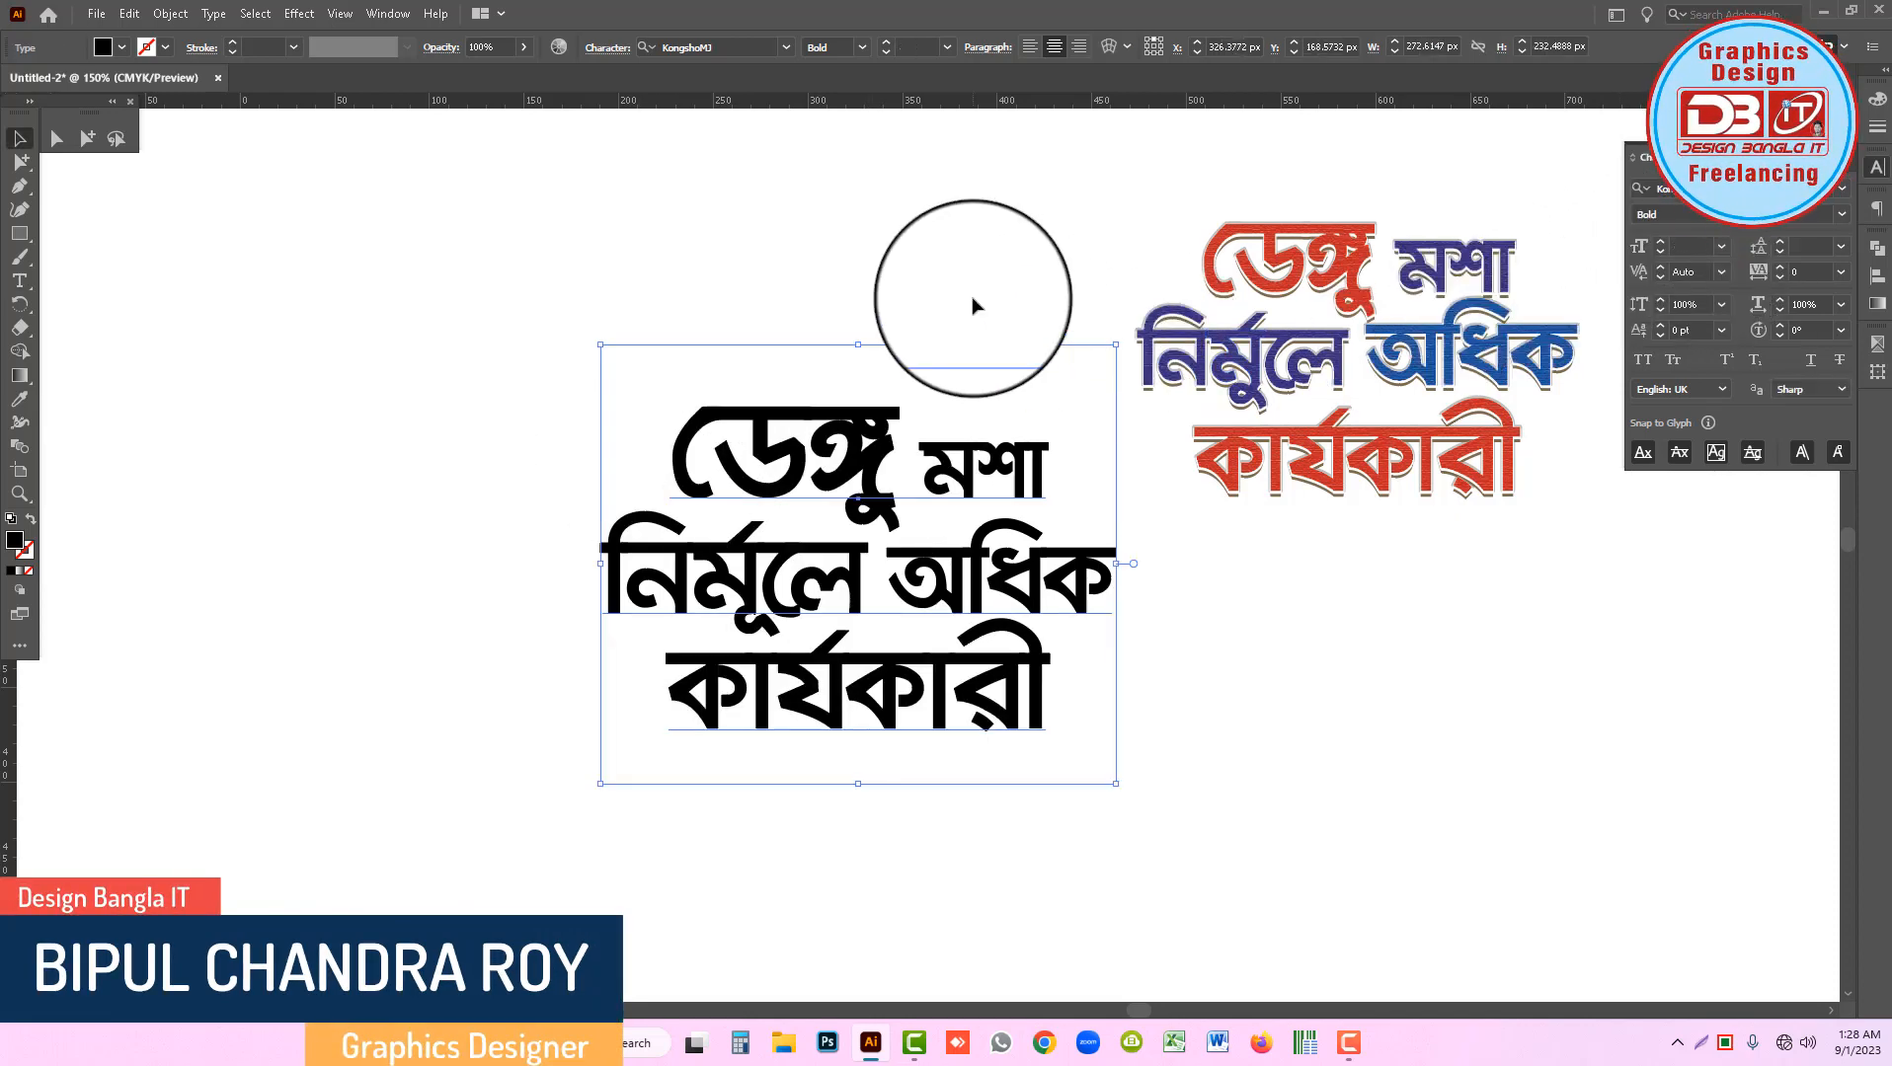
click(972, 304)
Reposition the three-line black text block slightly to the left and up on the canvas.
drag(1062, 611, 846, 562)
key(ctrl+=)
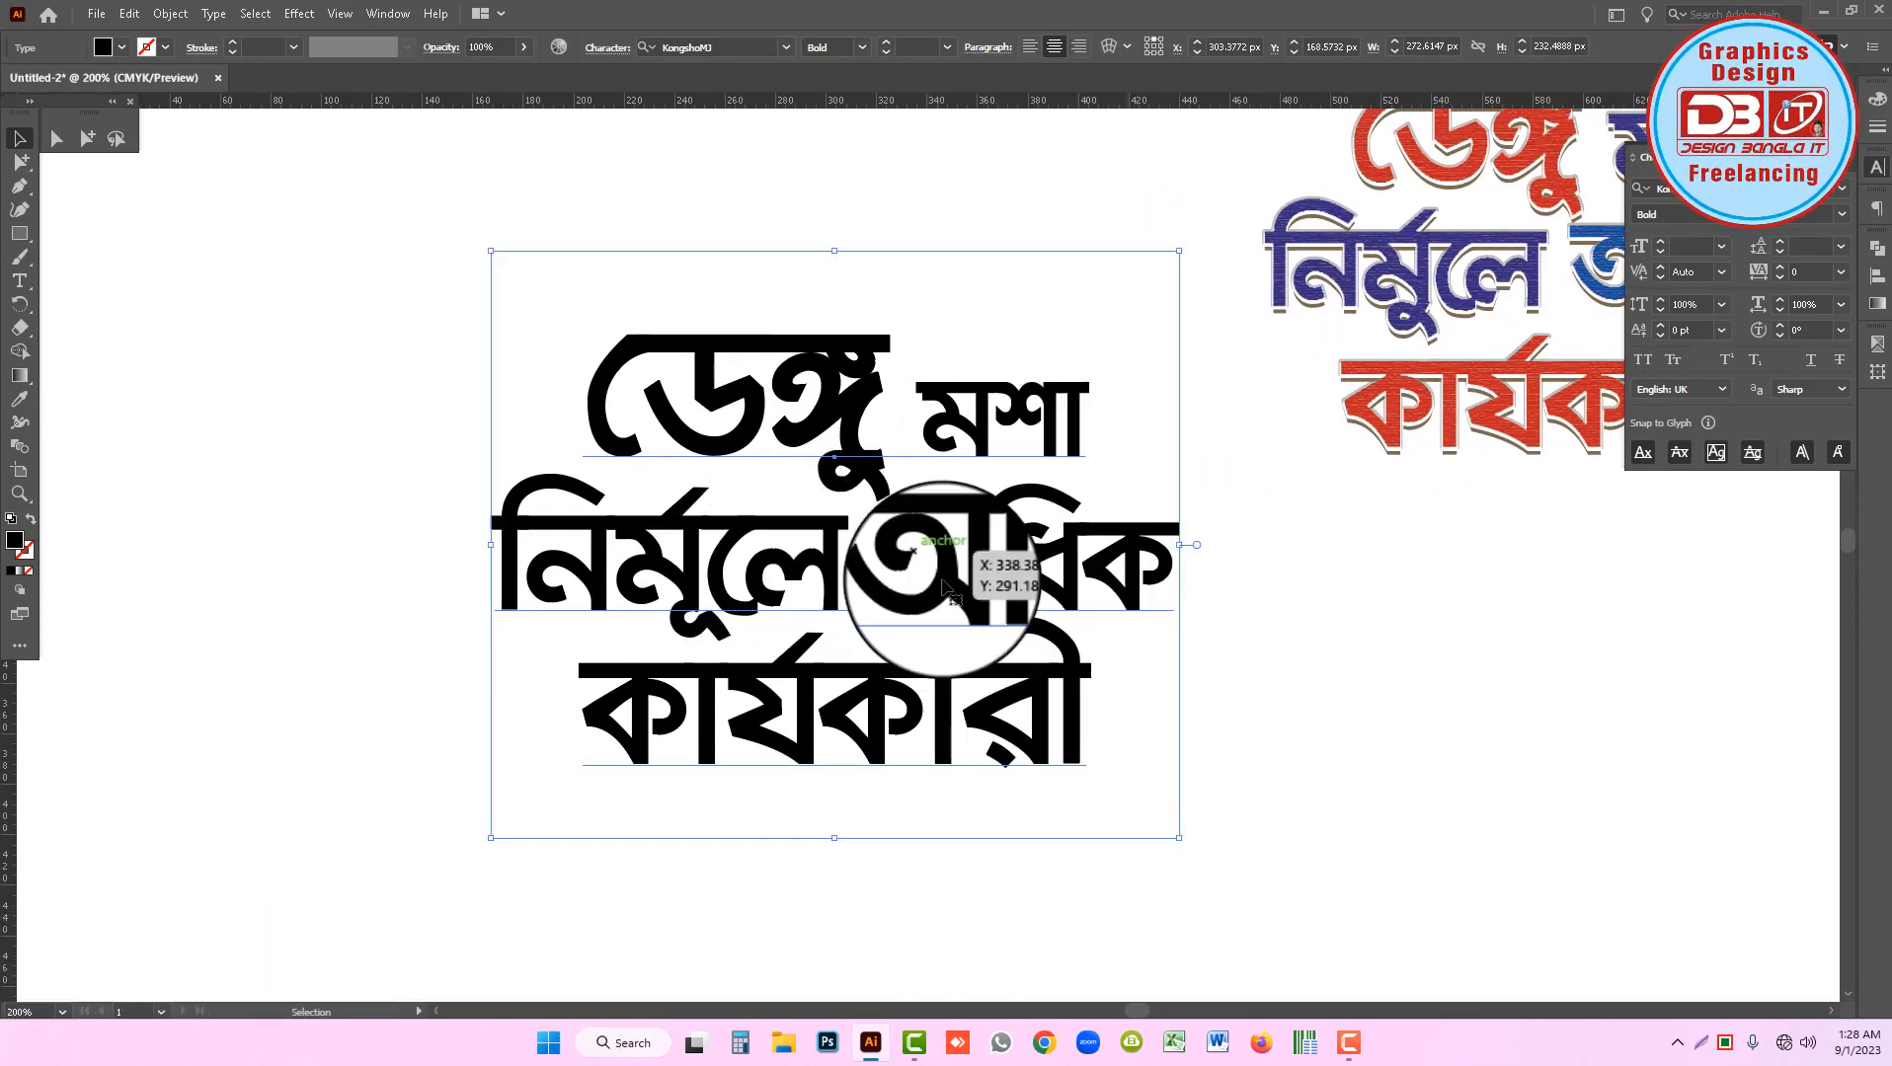
drag(990, 573, 1000, 545)
Adjust the leading of the three-line text block to about 59.88 pt so the lines sit closer together.
key(alt+Down)
key(alt+Down)
key(alt+Down)
key(alt+Down)
key(alt+Down)
key(alt+Down)
key(alt+Down)
key(alt+Down)
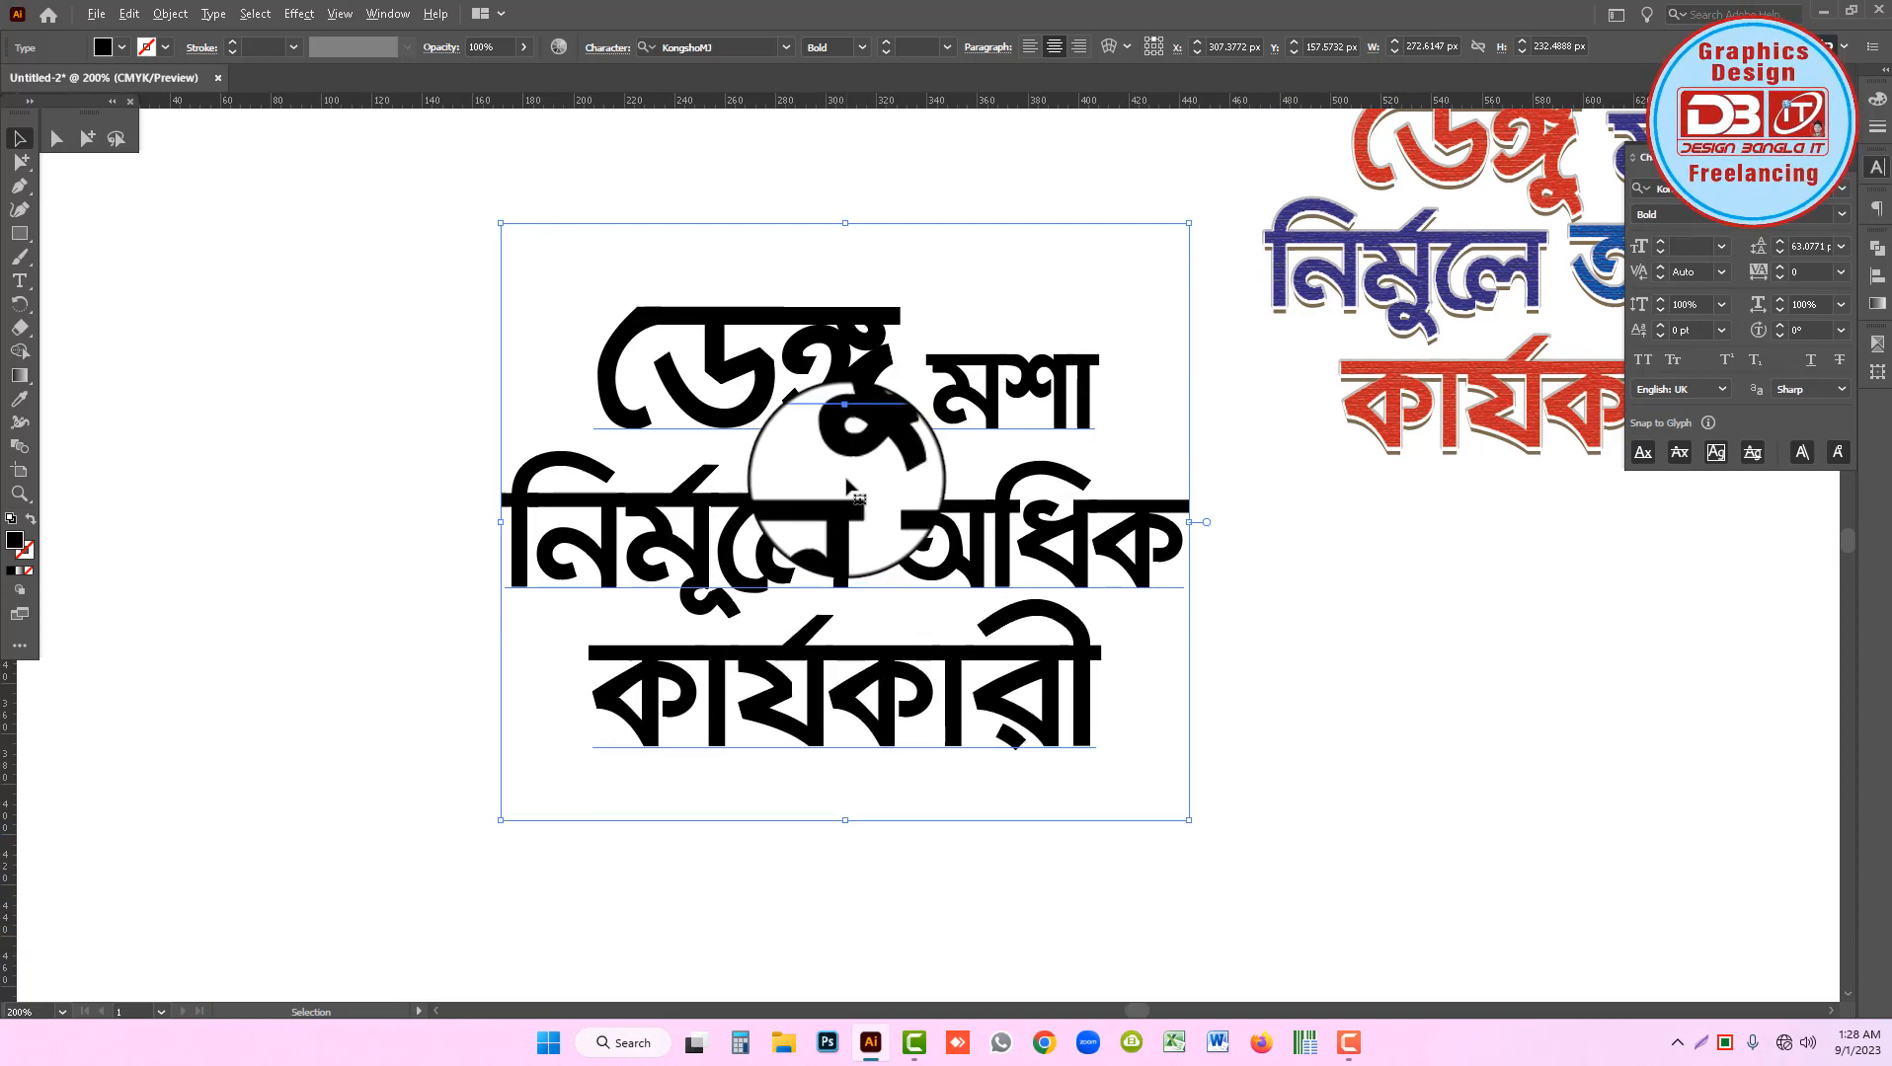
key(alt+Up)
key(alt+Up)
key(alt+Up)
key(alt+Up)
key(alt+Up)
key(alt+Up)
key(alt+Up)
key(alt+Up)
key(alt+Up)
key(alt+Up)
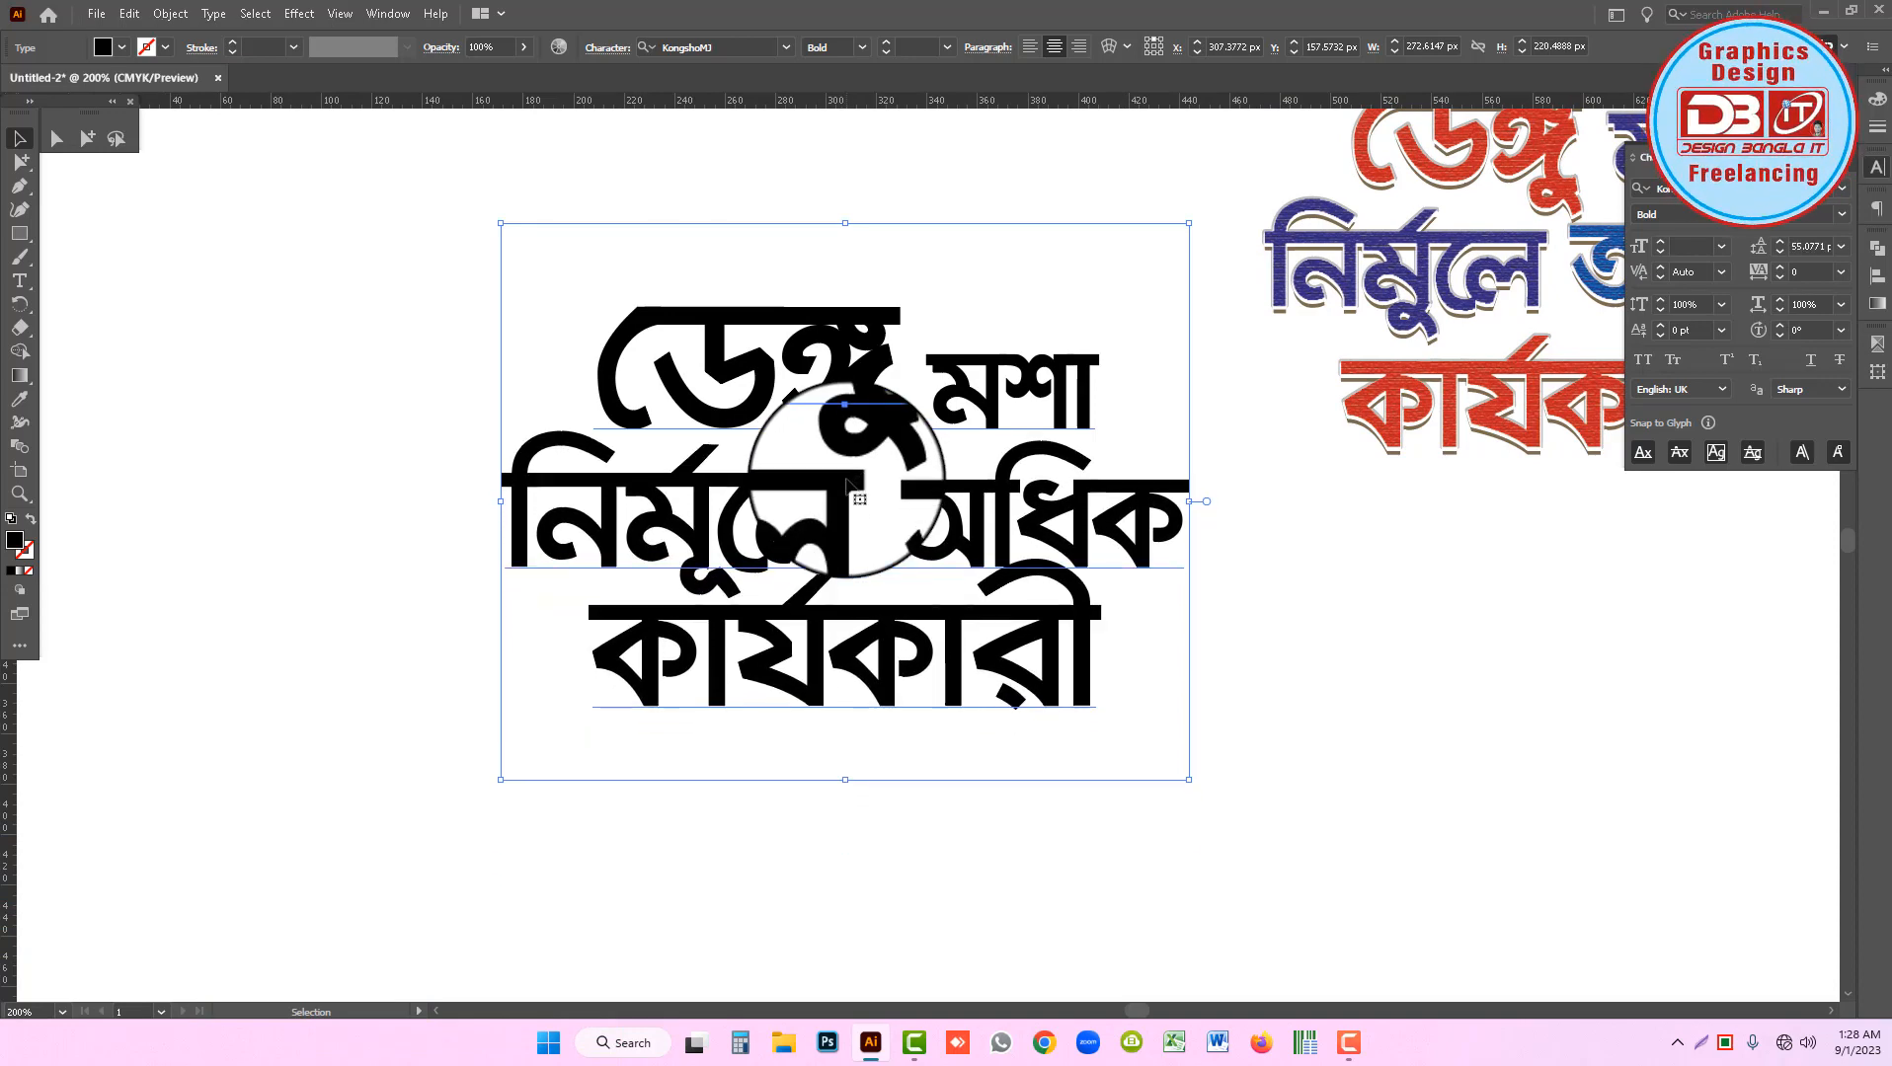
key(alt+Down)
key(alt+Down)
key(alt+Down)
key(alt+Down)
key(alt+Up)
key(alt+Up)
key(alt+Up)
key(alt+Up)
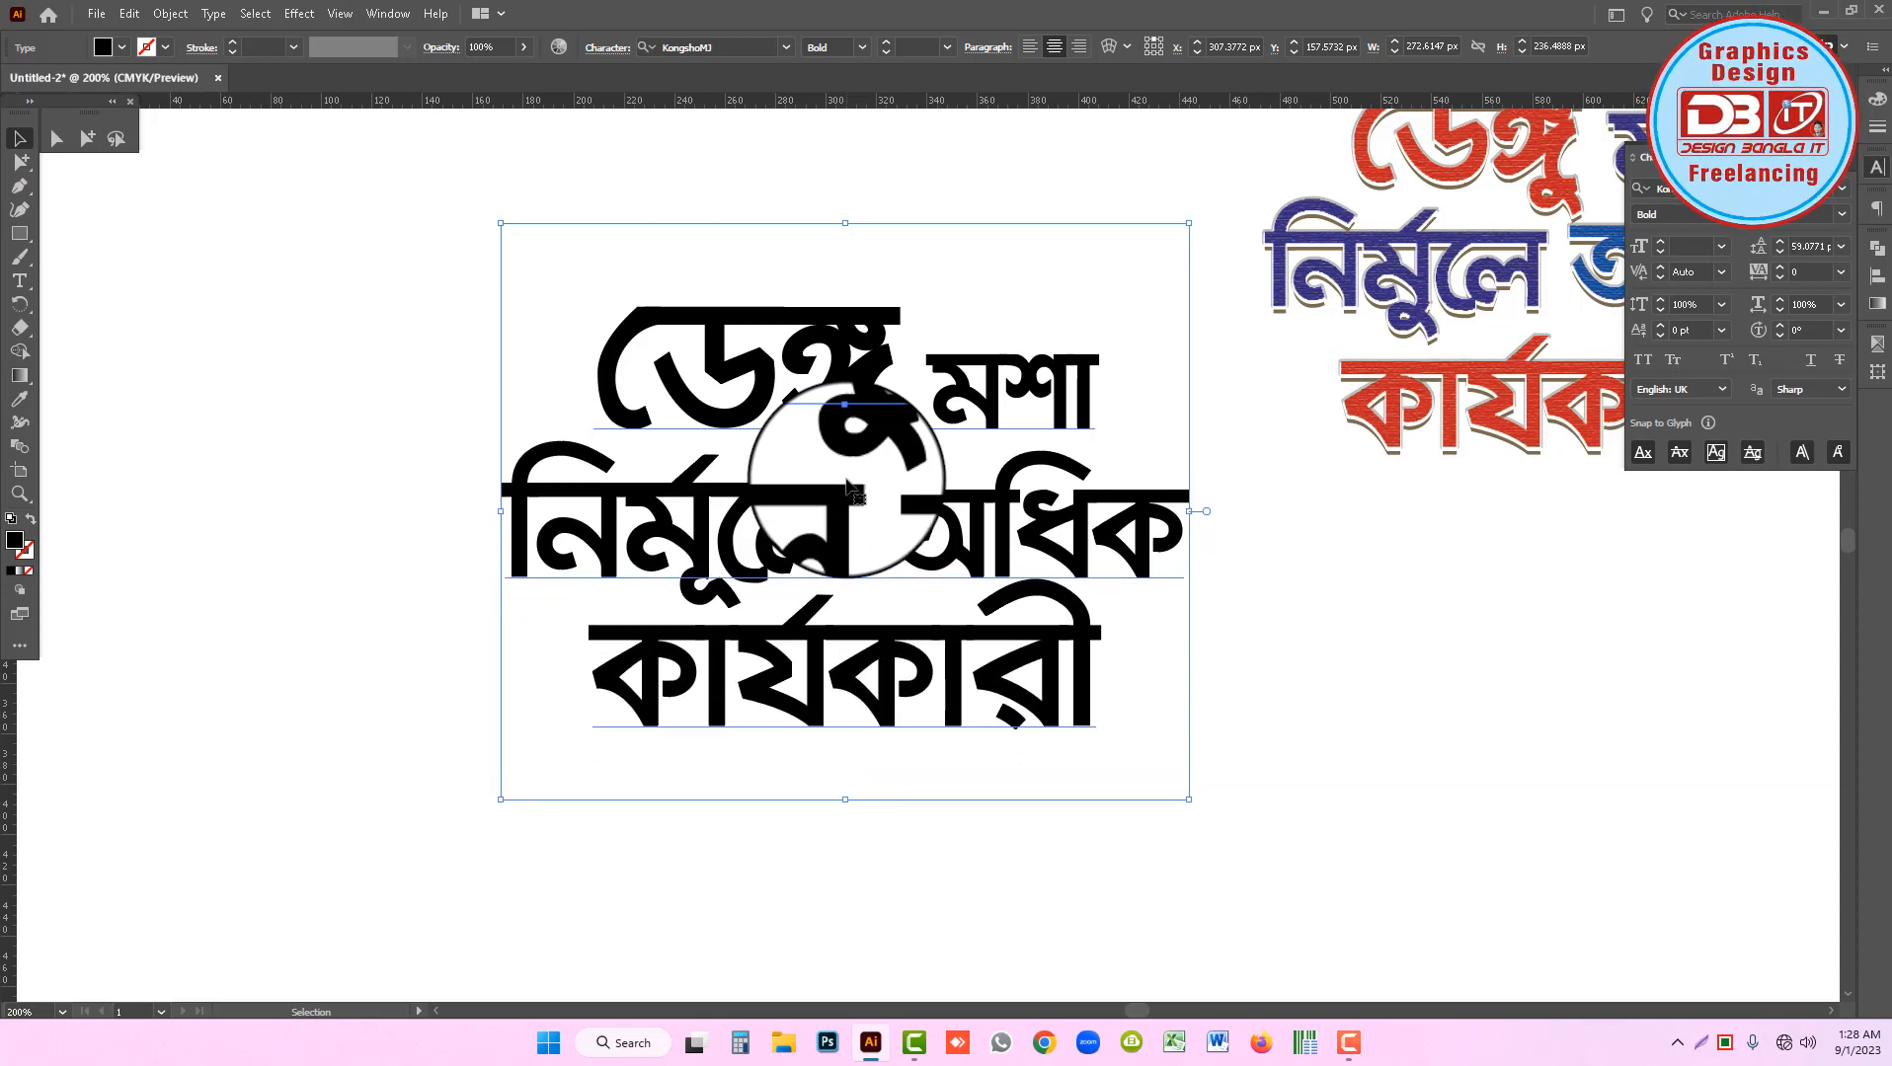
Set the leading of the three-line text block to 60 pt.
click(1778, 251)
click(1778, 251)
click(1778, 251)
click(1778, 250)
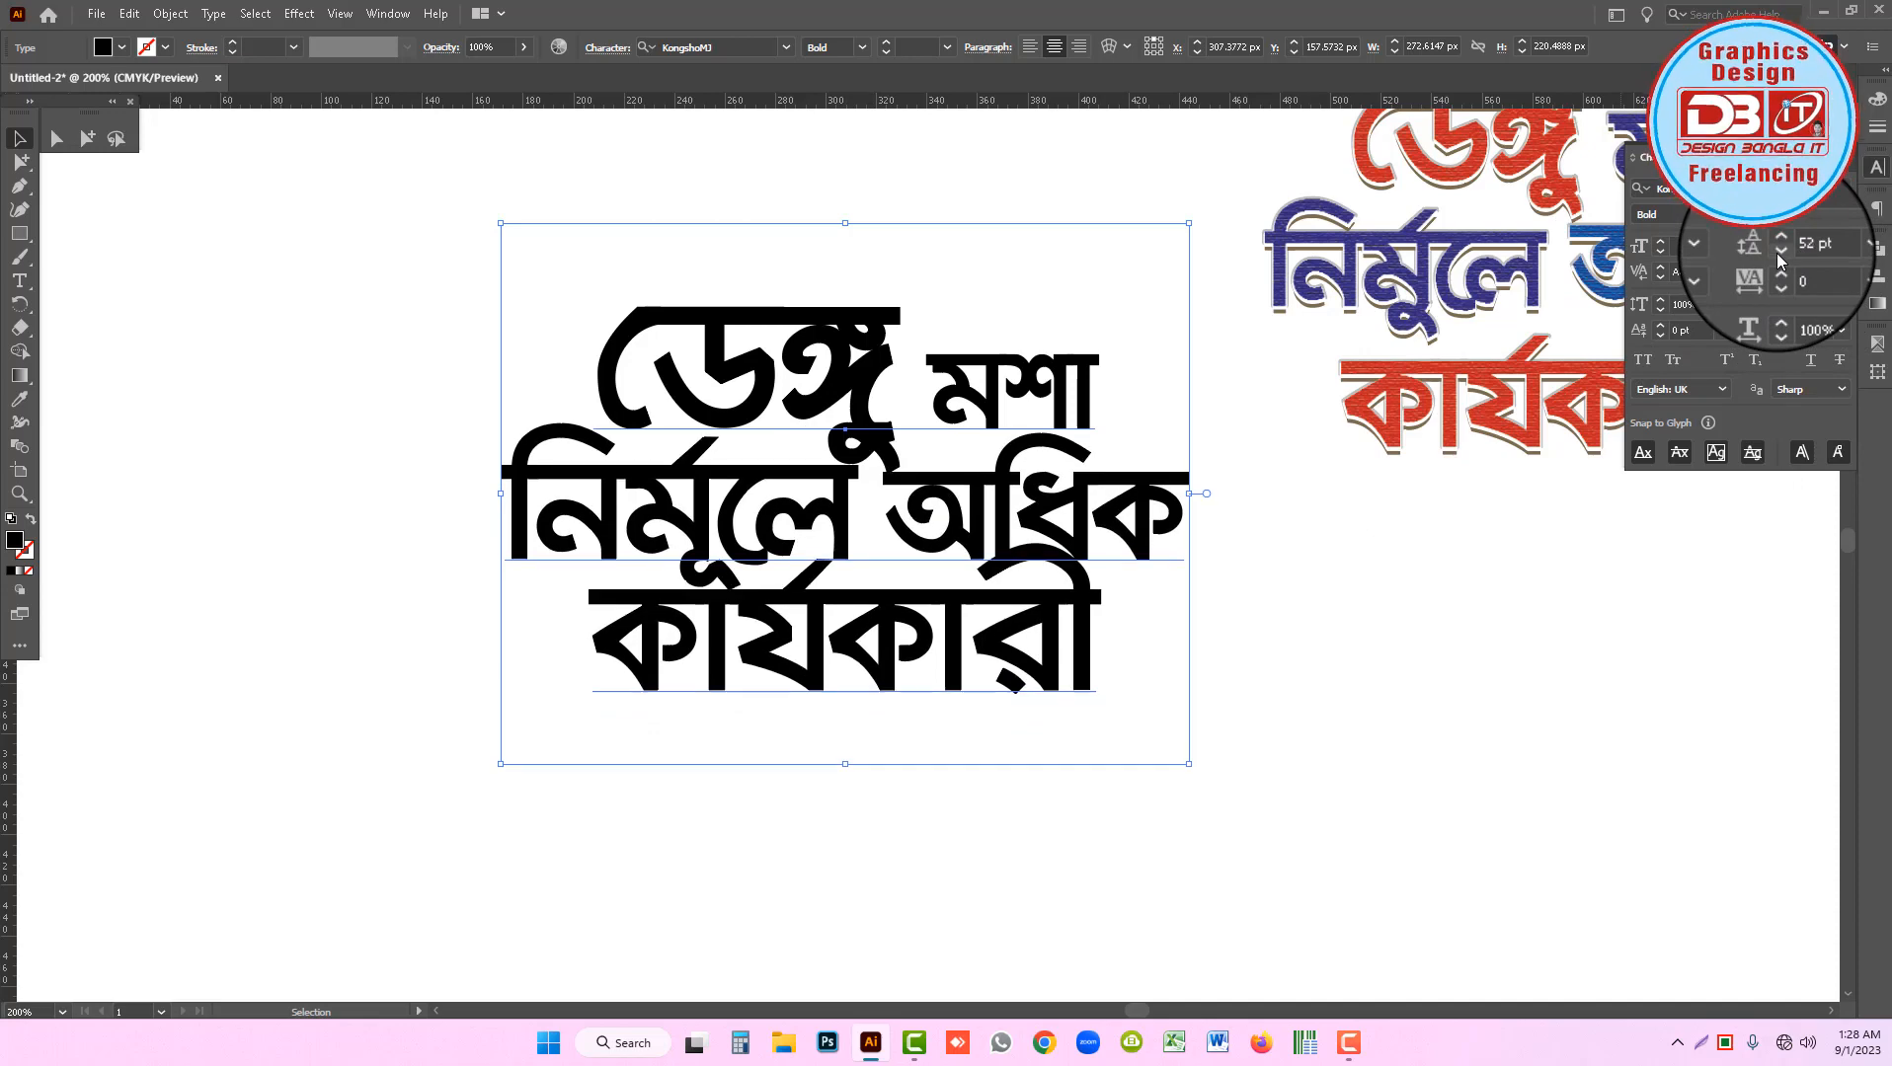
click(1778, 251)
click(1778, 250)
click(1780, 246)
click(1780, 246)
click(1780, 245)
click(1780, 246)
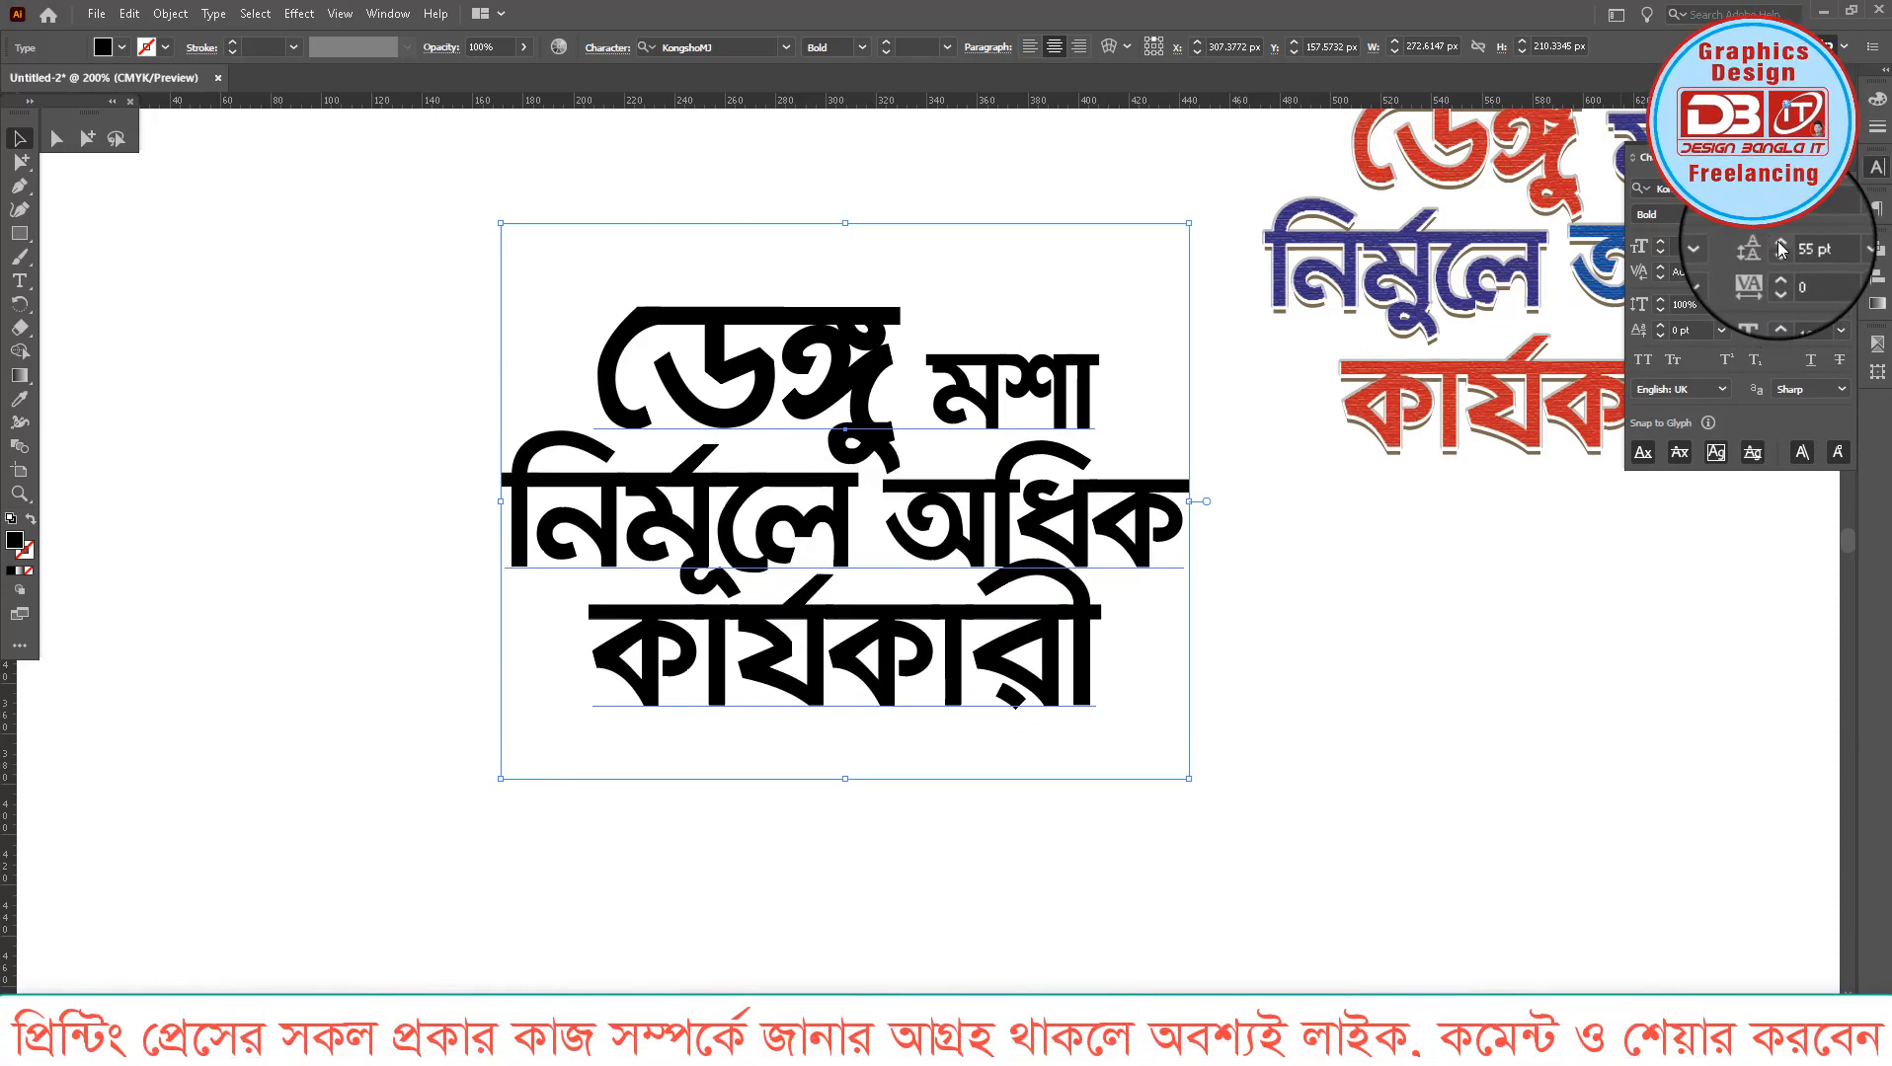
click(1780, 246)
click(1780, 246)
click(1780, 245)
click(1780, 246)
click(1780, 246)
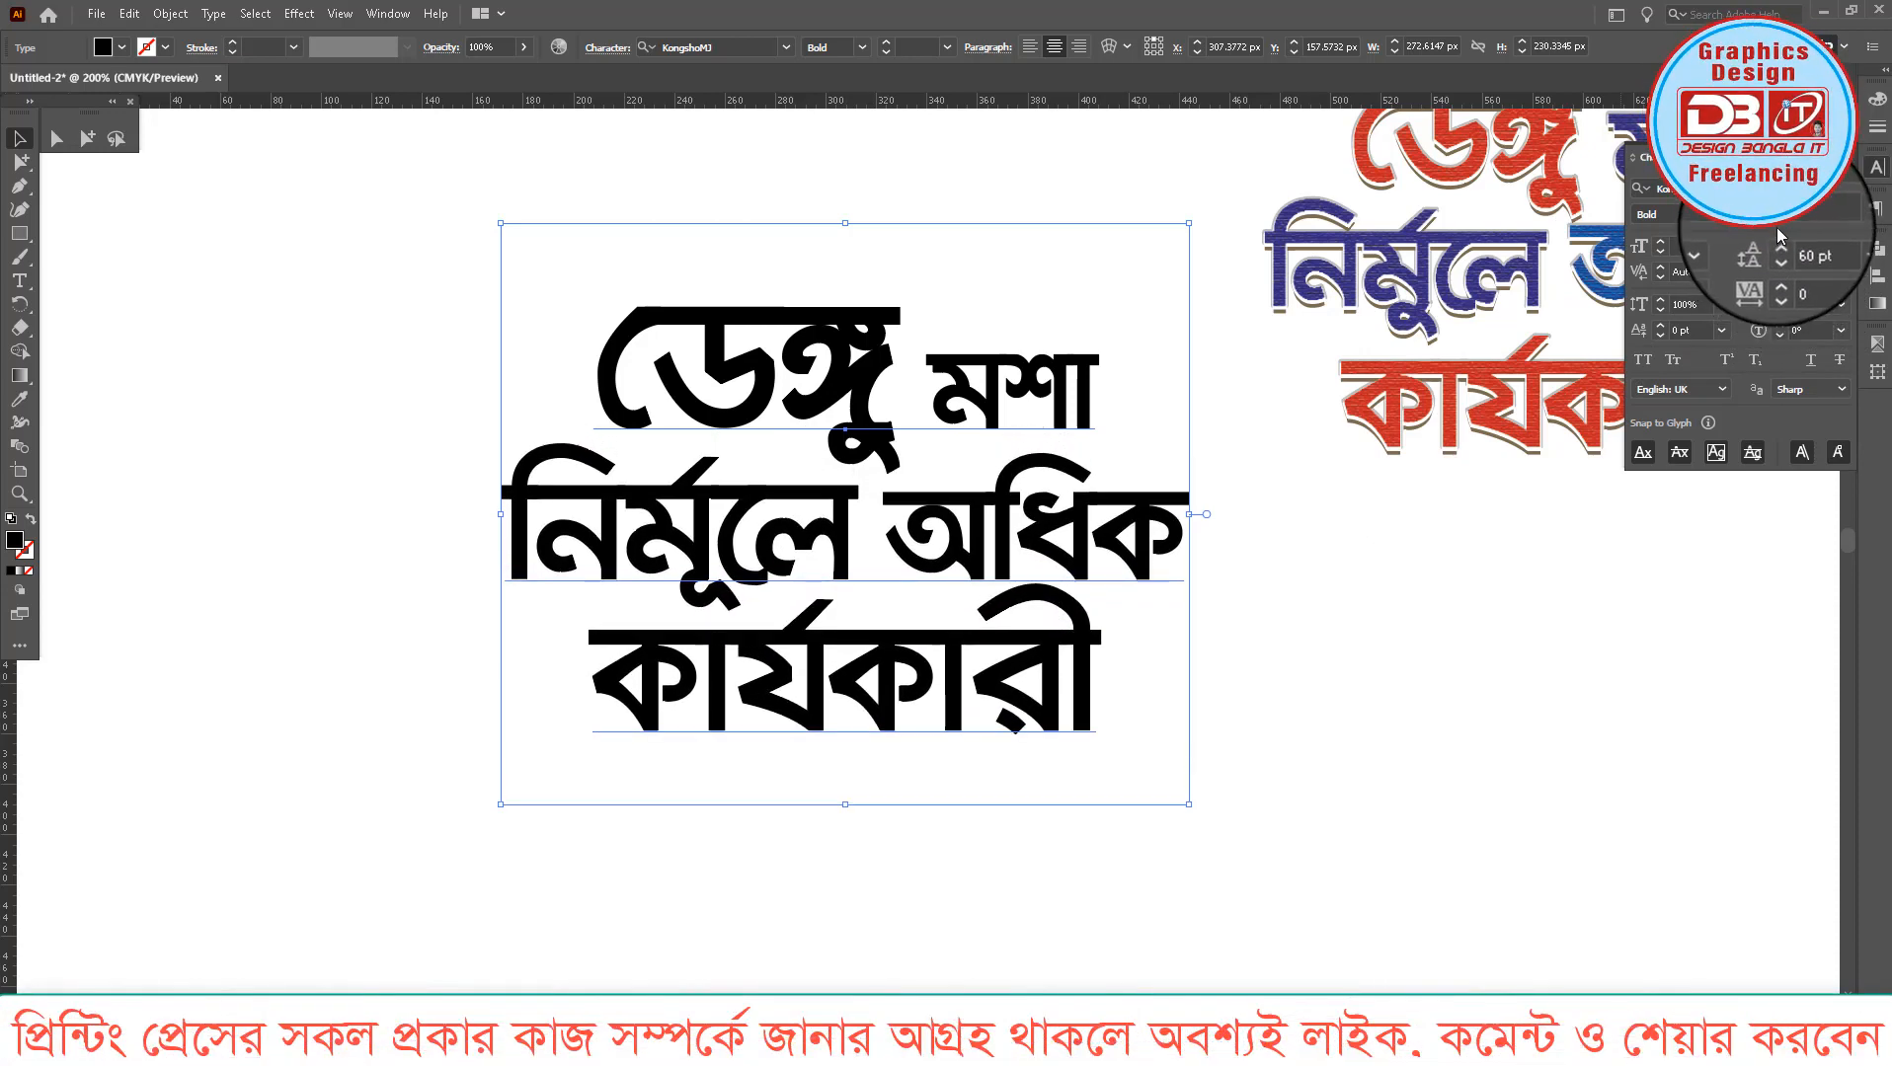
click(1081, 284)
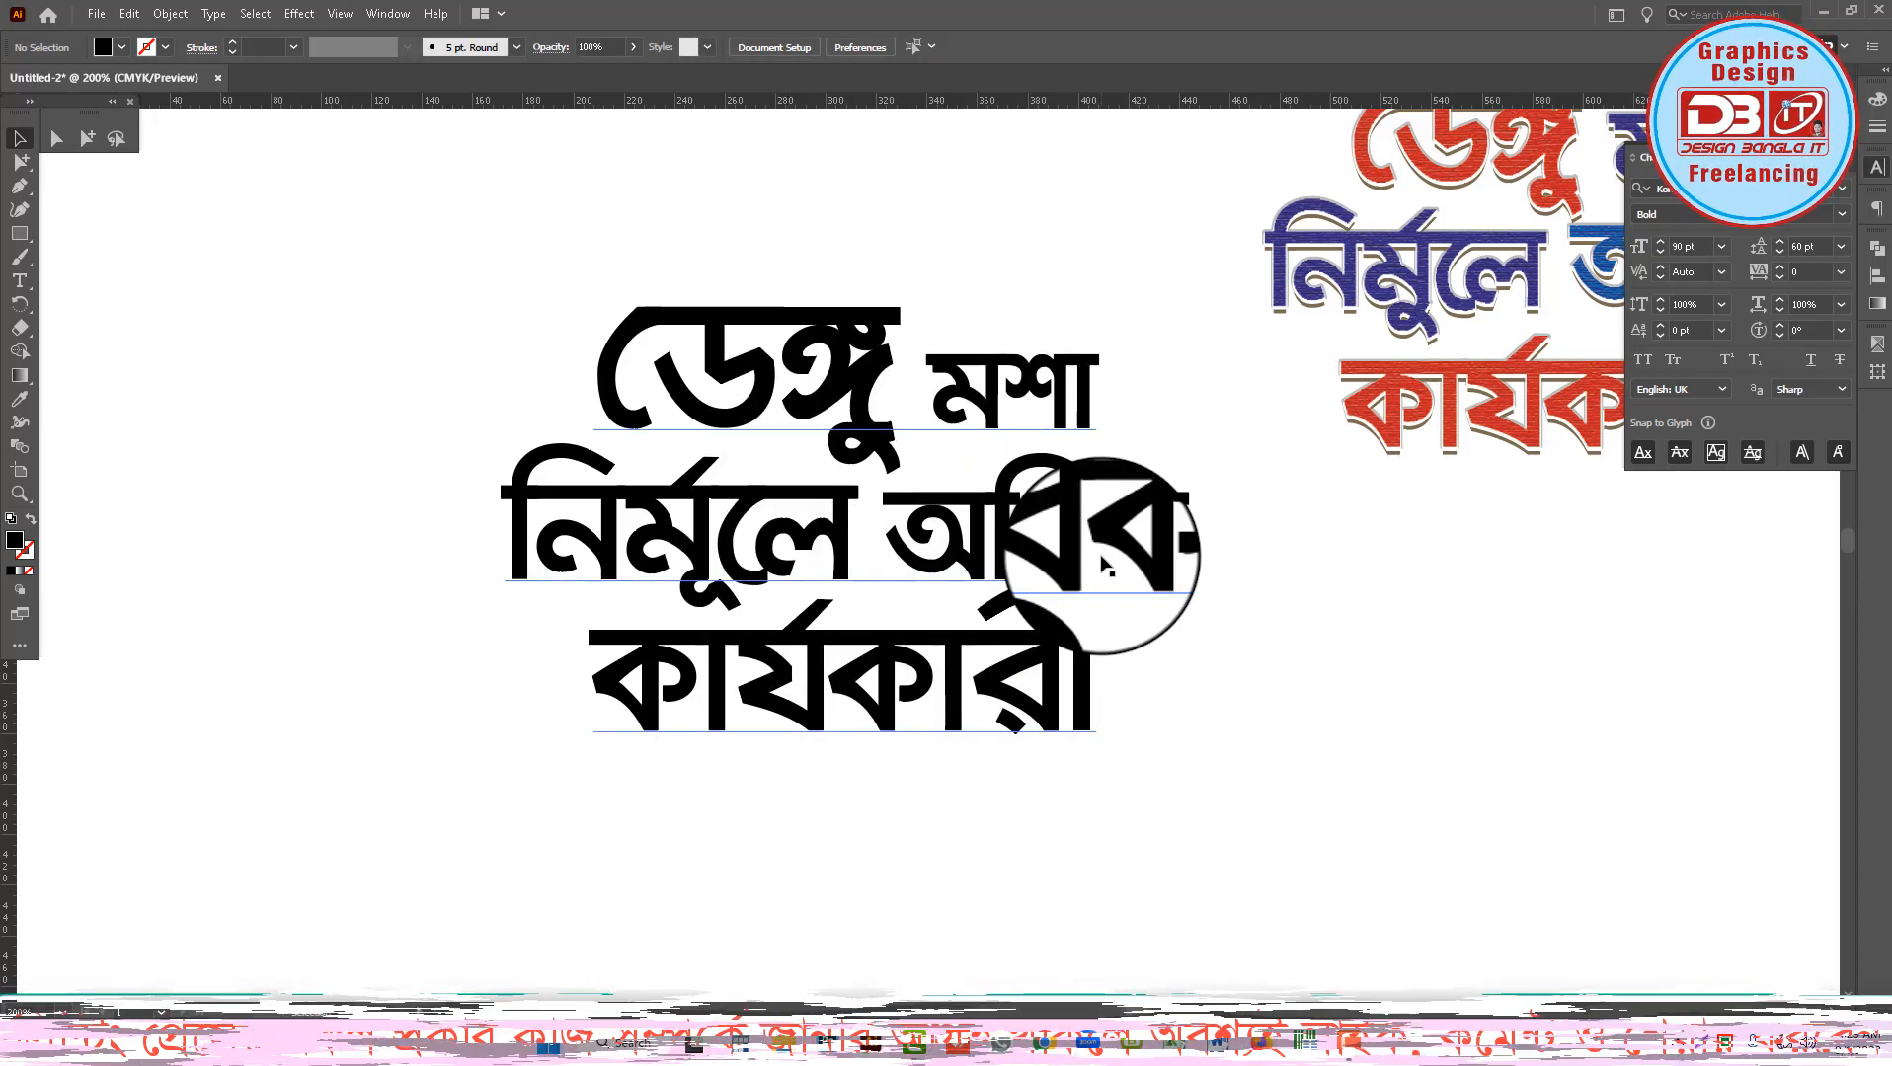
Enlarge the three-line text block proportionally to about 323 px wide and shift it slightly left and down.
click(1185, 530)
drag(1187, 528, 1252, 524)
click(1357, 604)
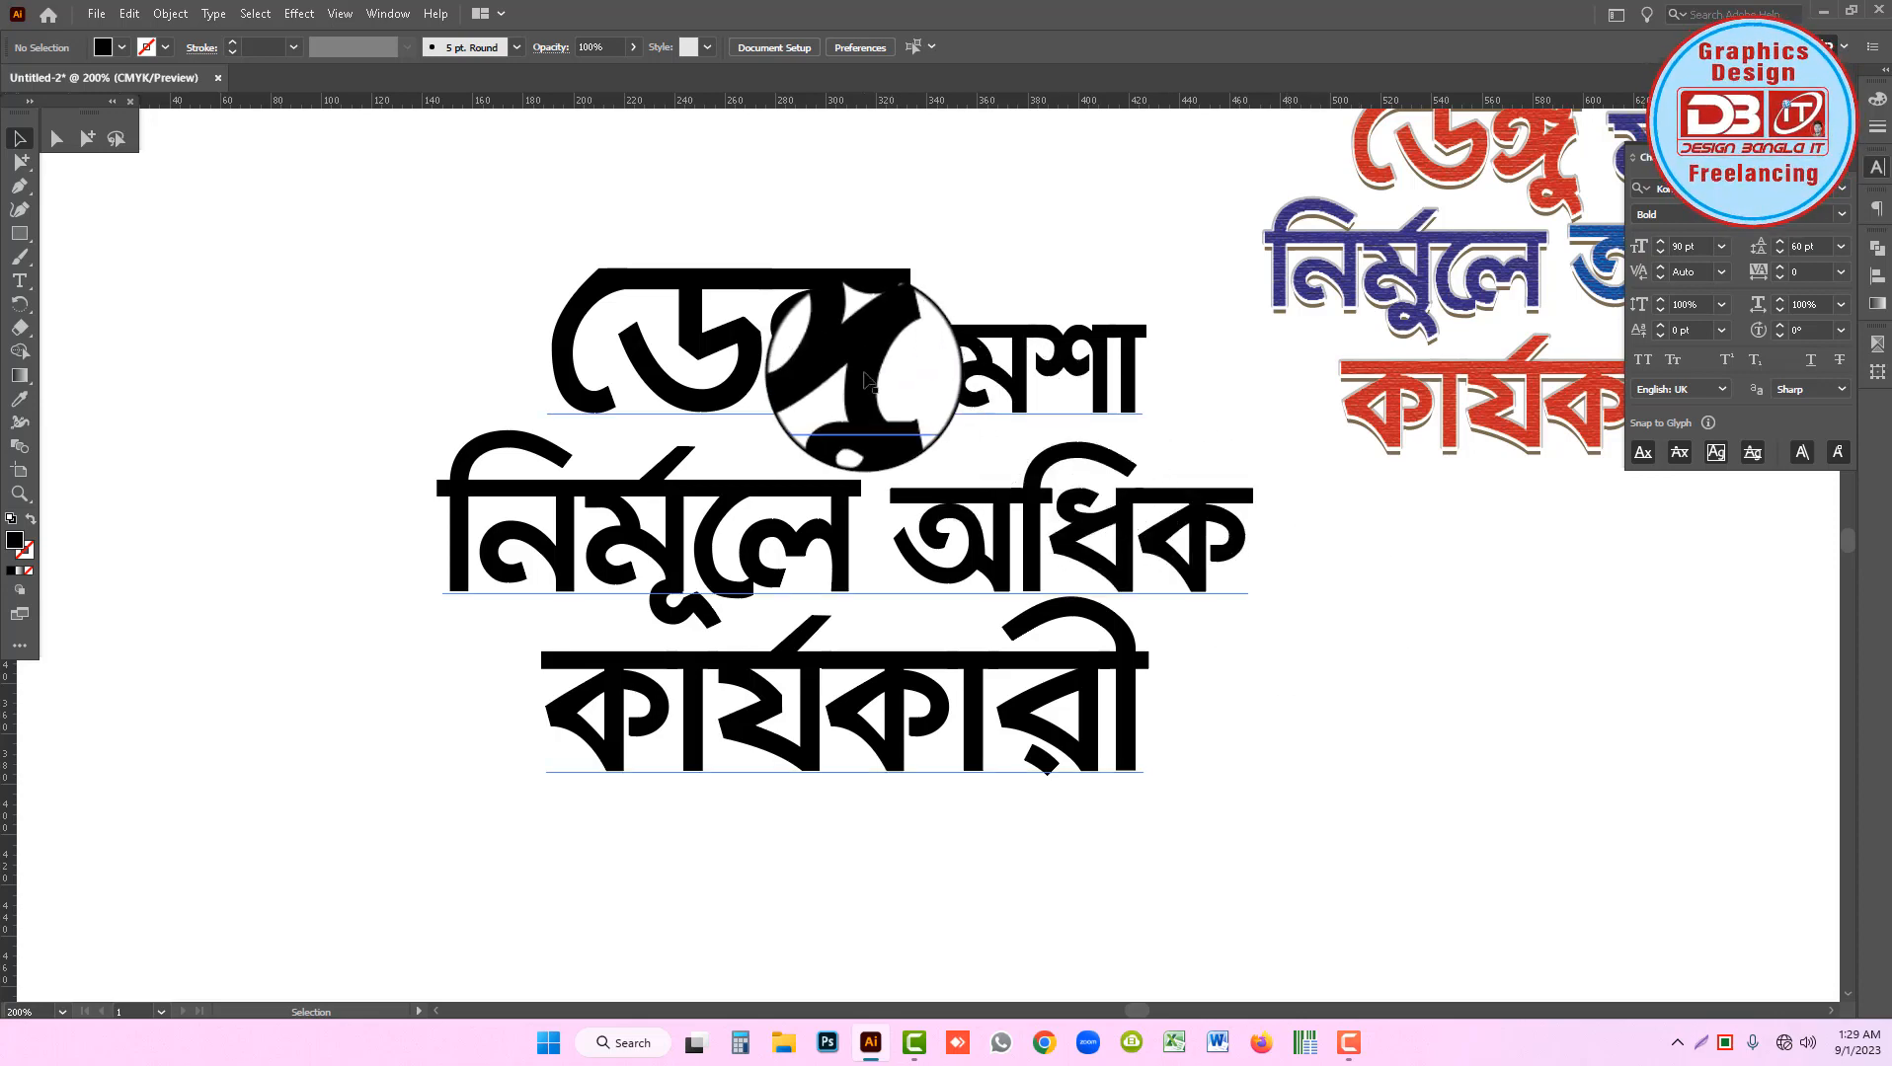
drag(873, 409, 839, 430)
drag(863, 516, 976, 599)
key(ctrl+z)
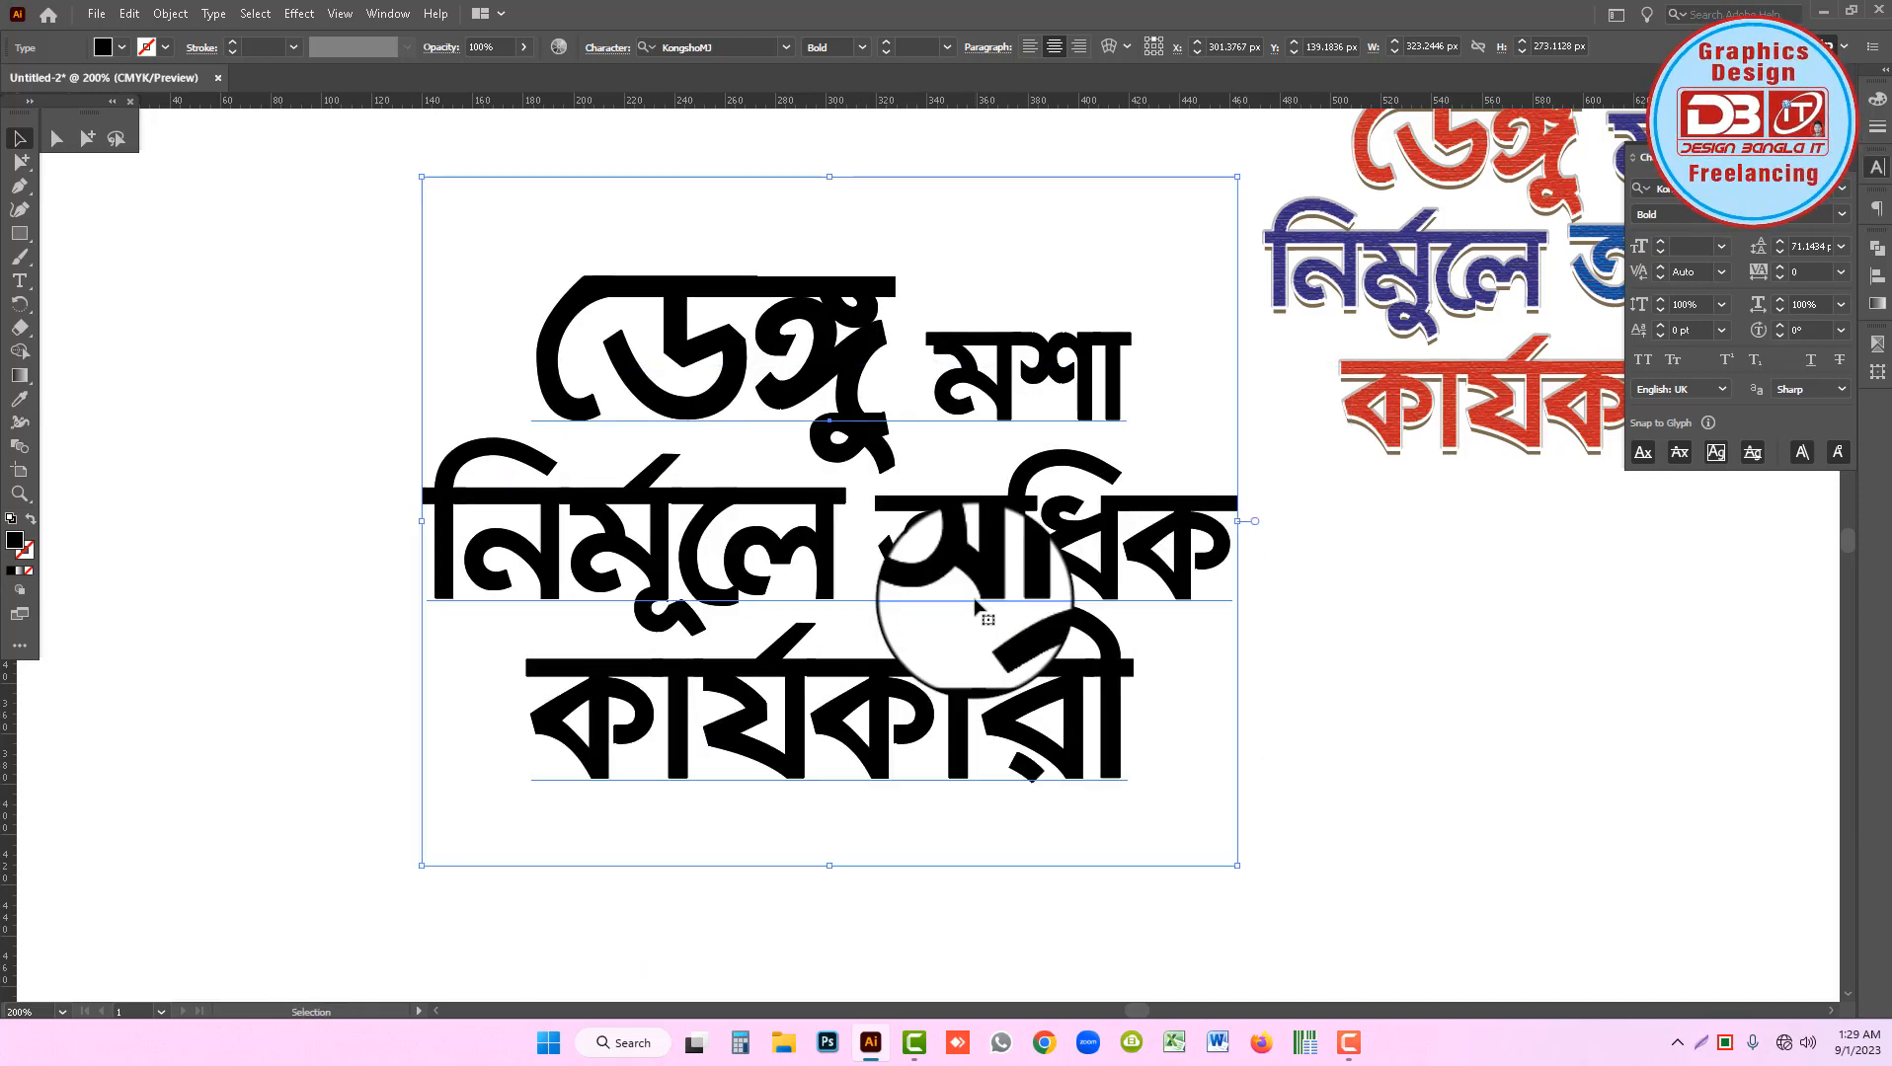
key(ctrl+shift+a)
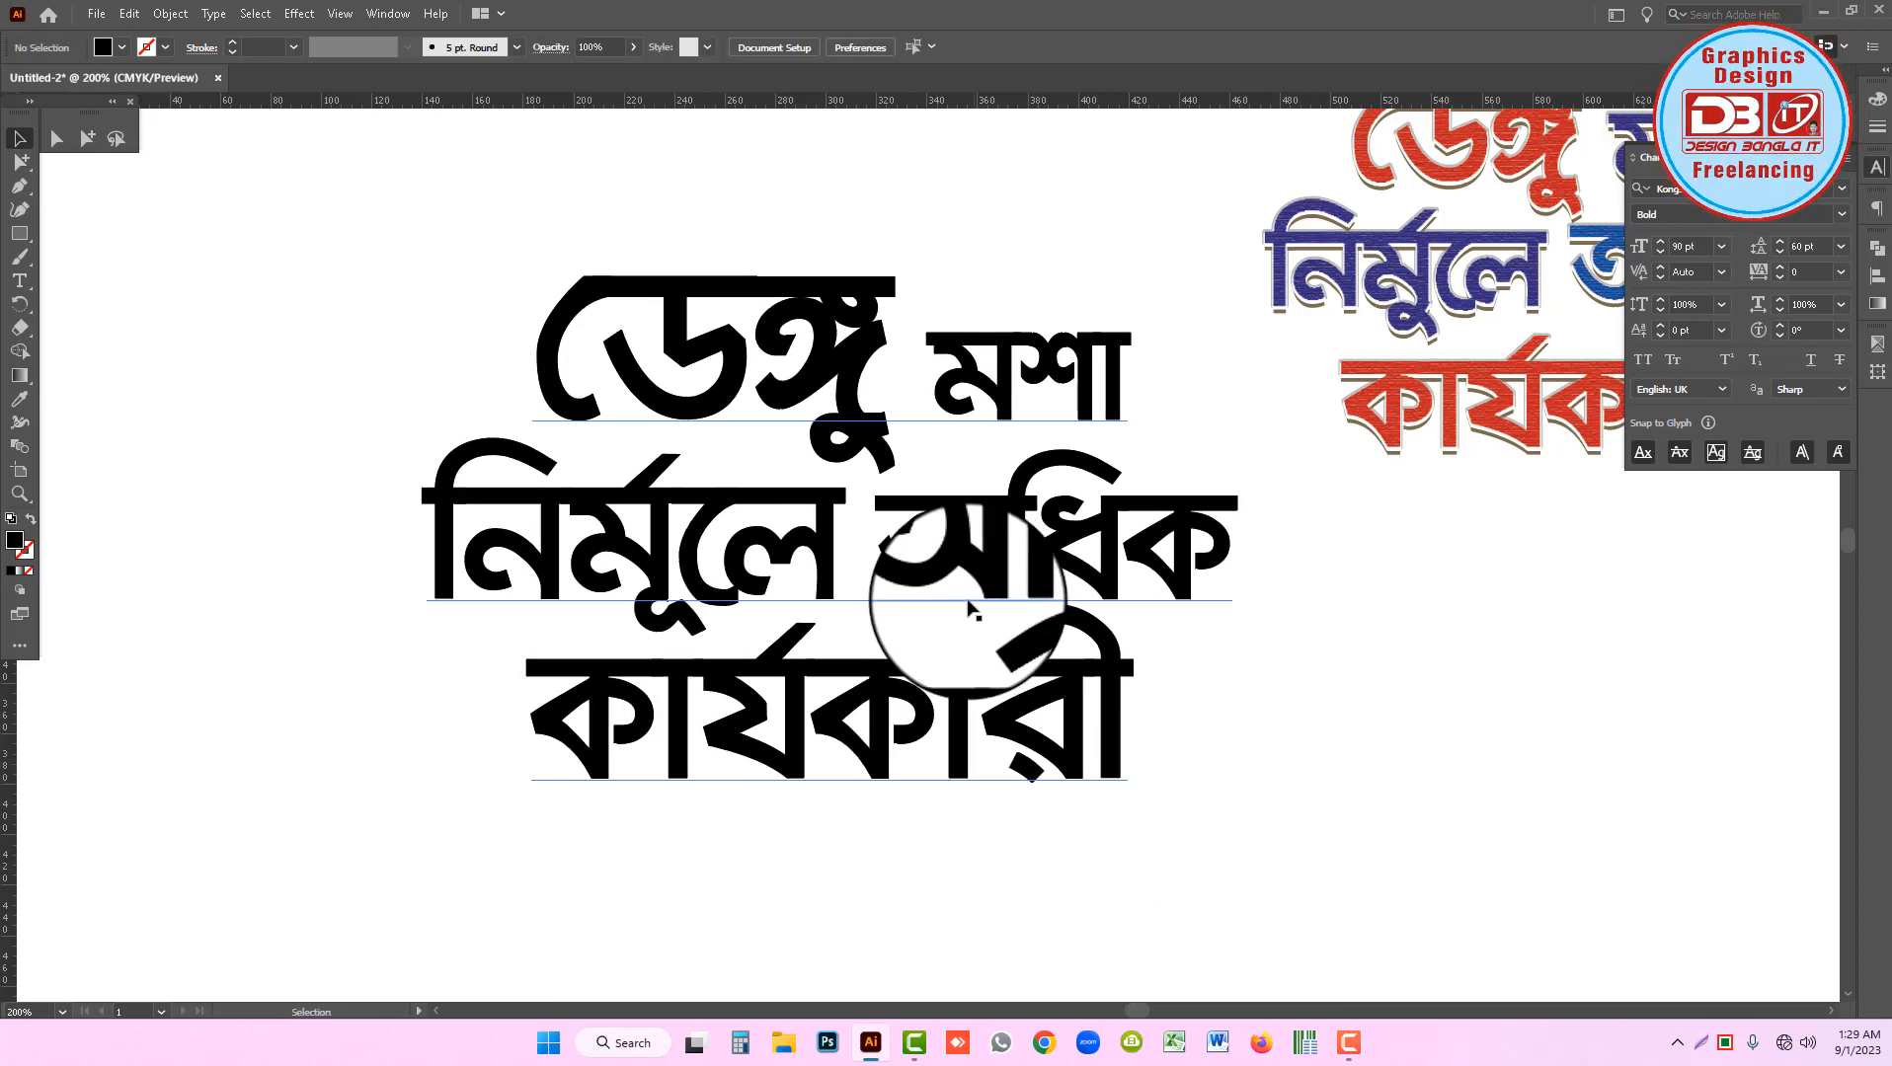
Examine the white and brown layered edges of the finished sample's lettering up close.
click(851, 350)
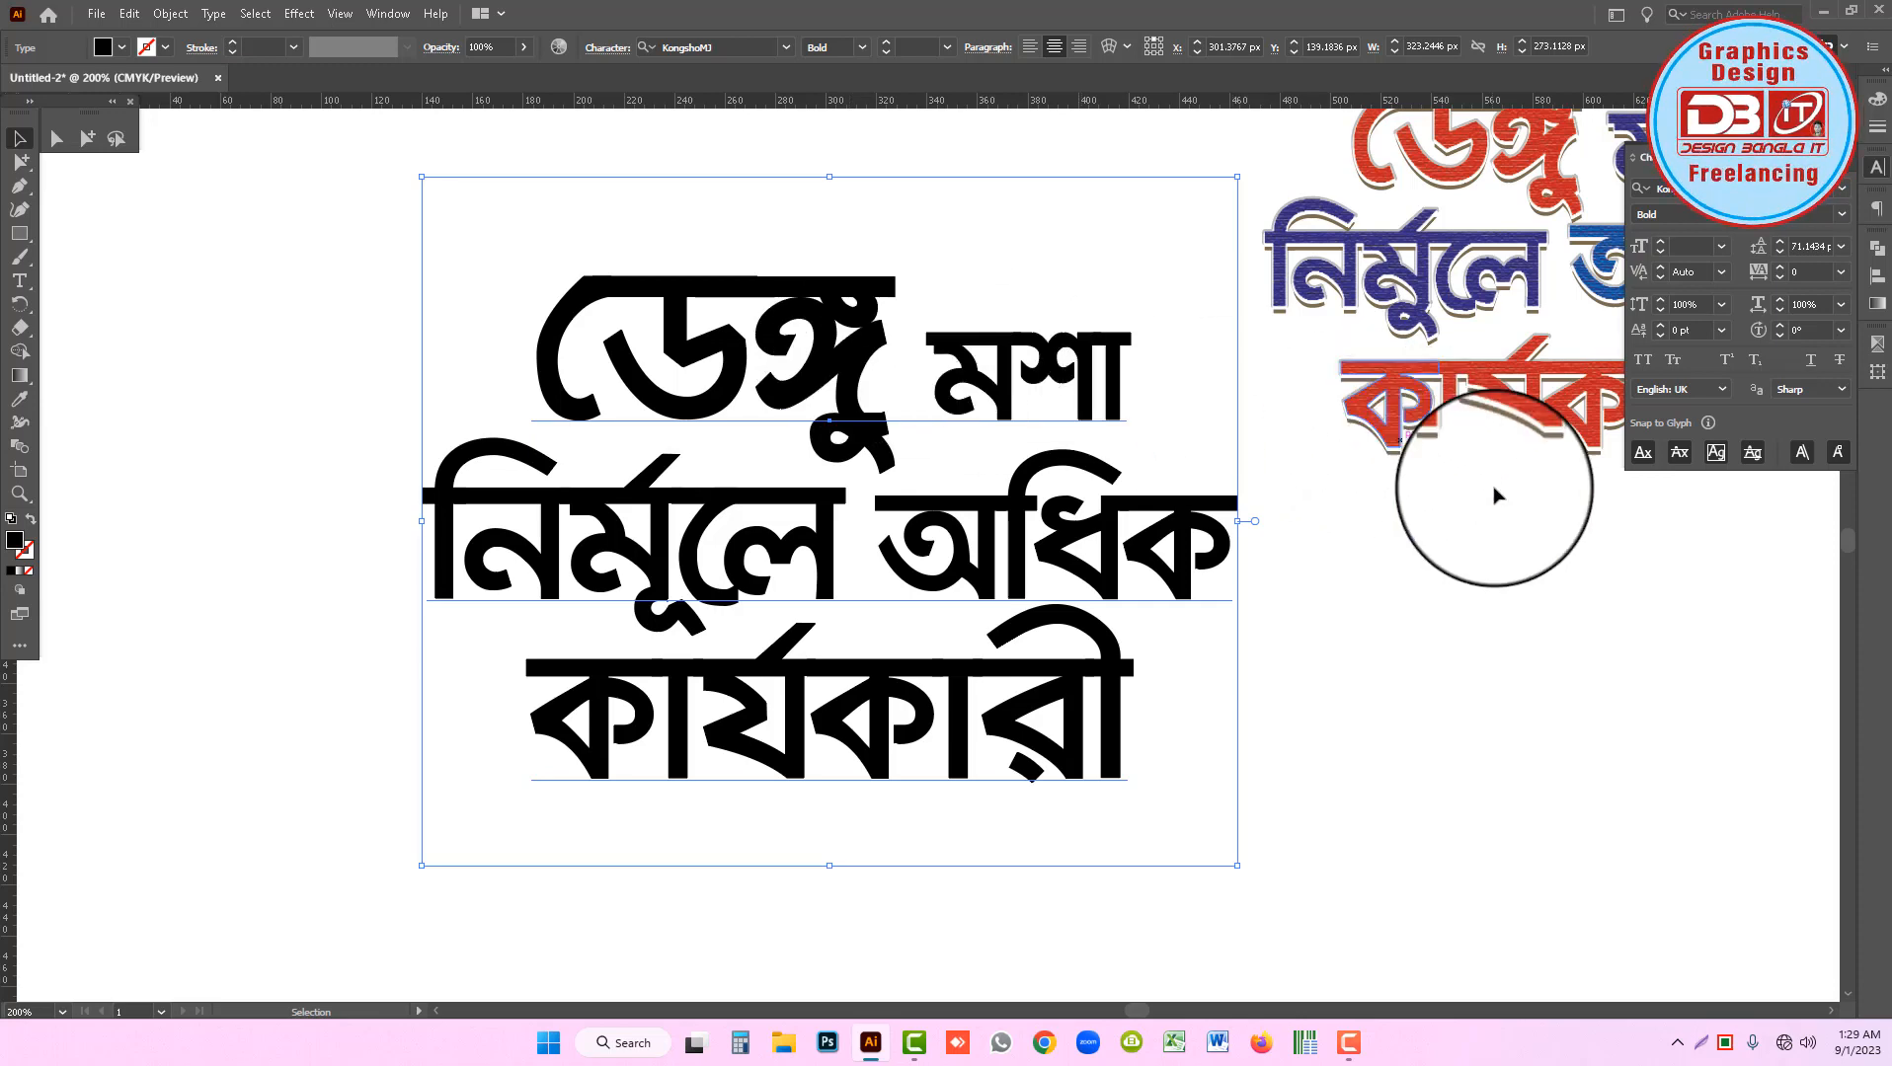
key(ctrl+space)
drag(1349, 409, 1526, 557)
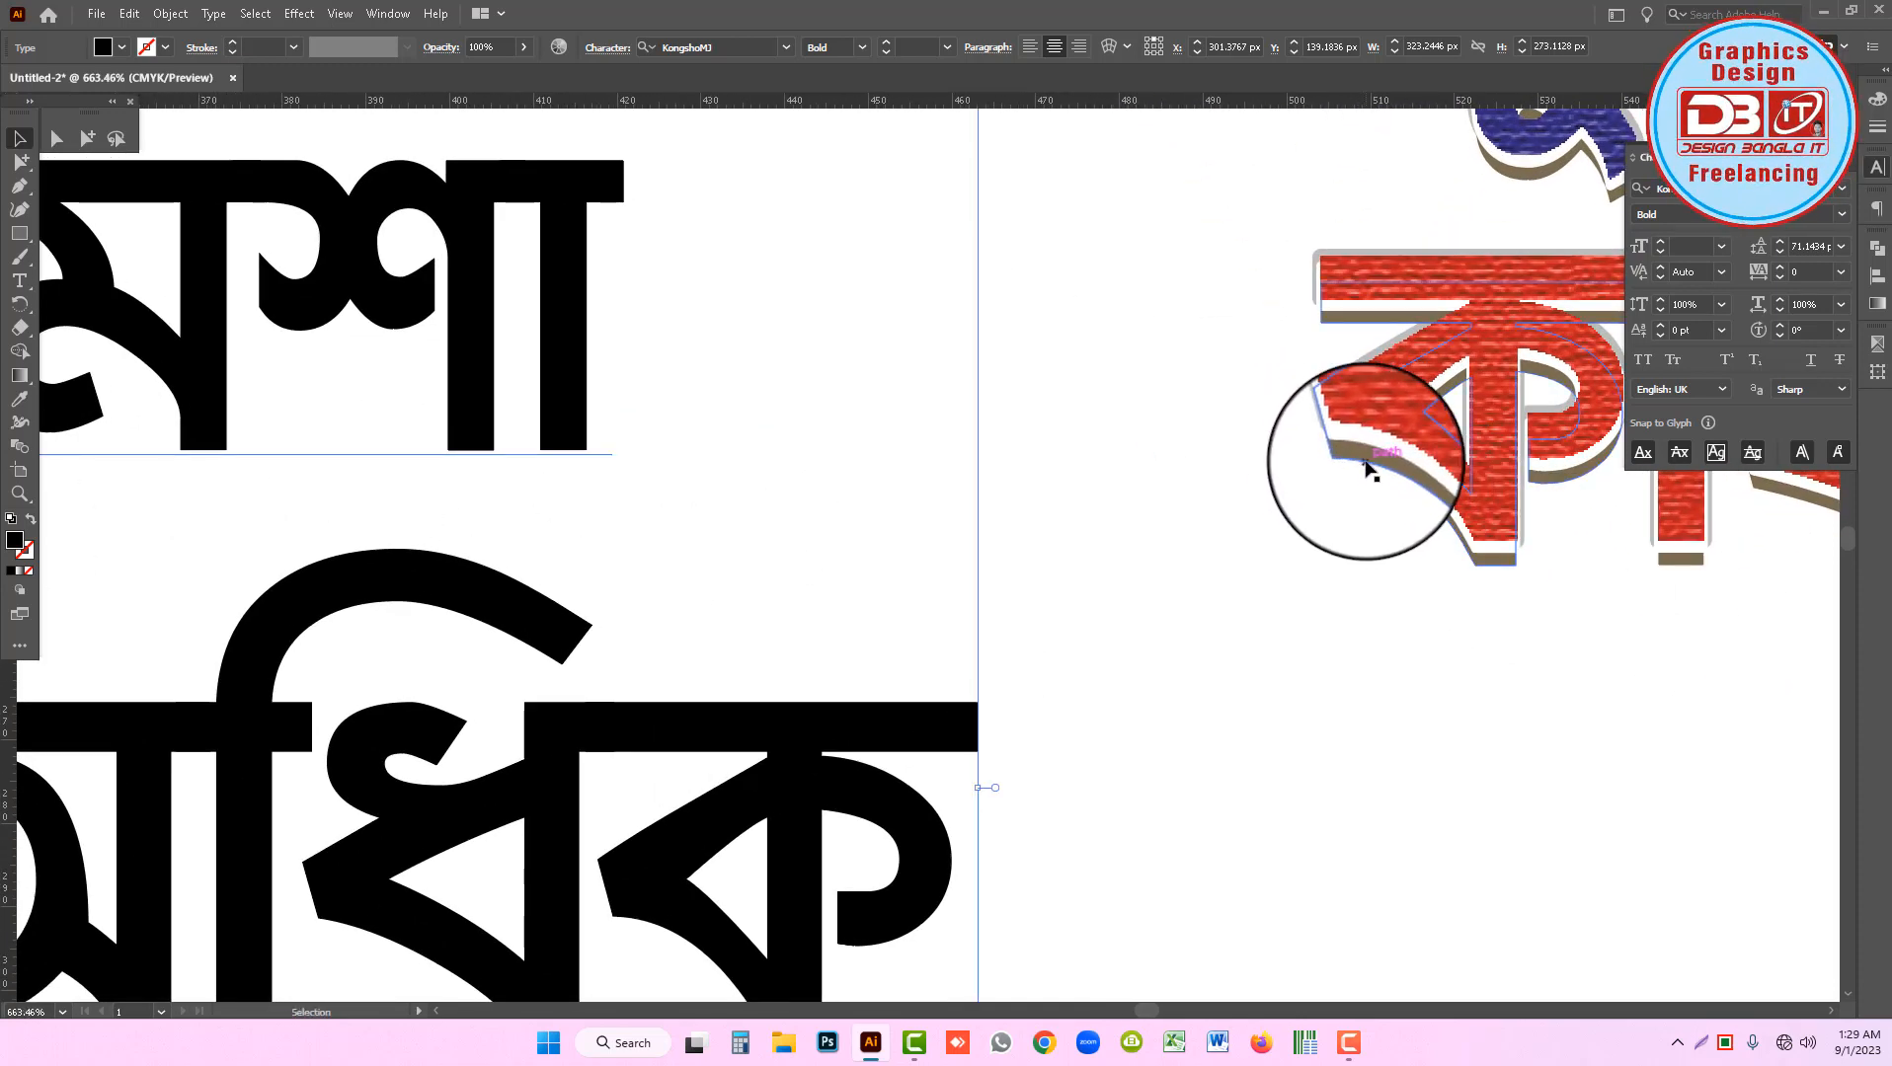
key(ctrl+alt+space)
ctrl+alt+click(586, 640)
ctrl+alt+click(798, 597)
ctrl+alt+click(796, 597)
ctrl+alt+click(793, 599)
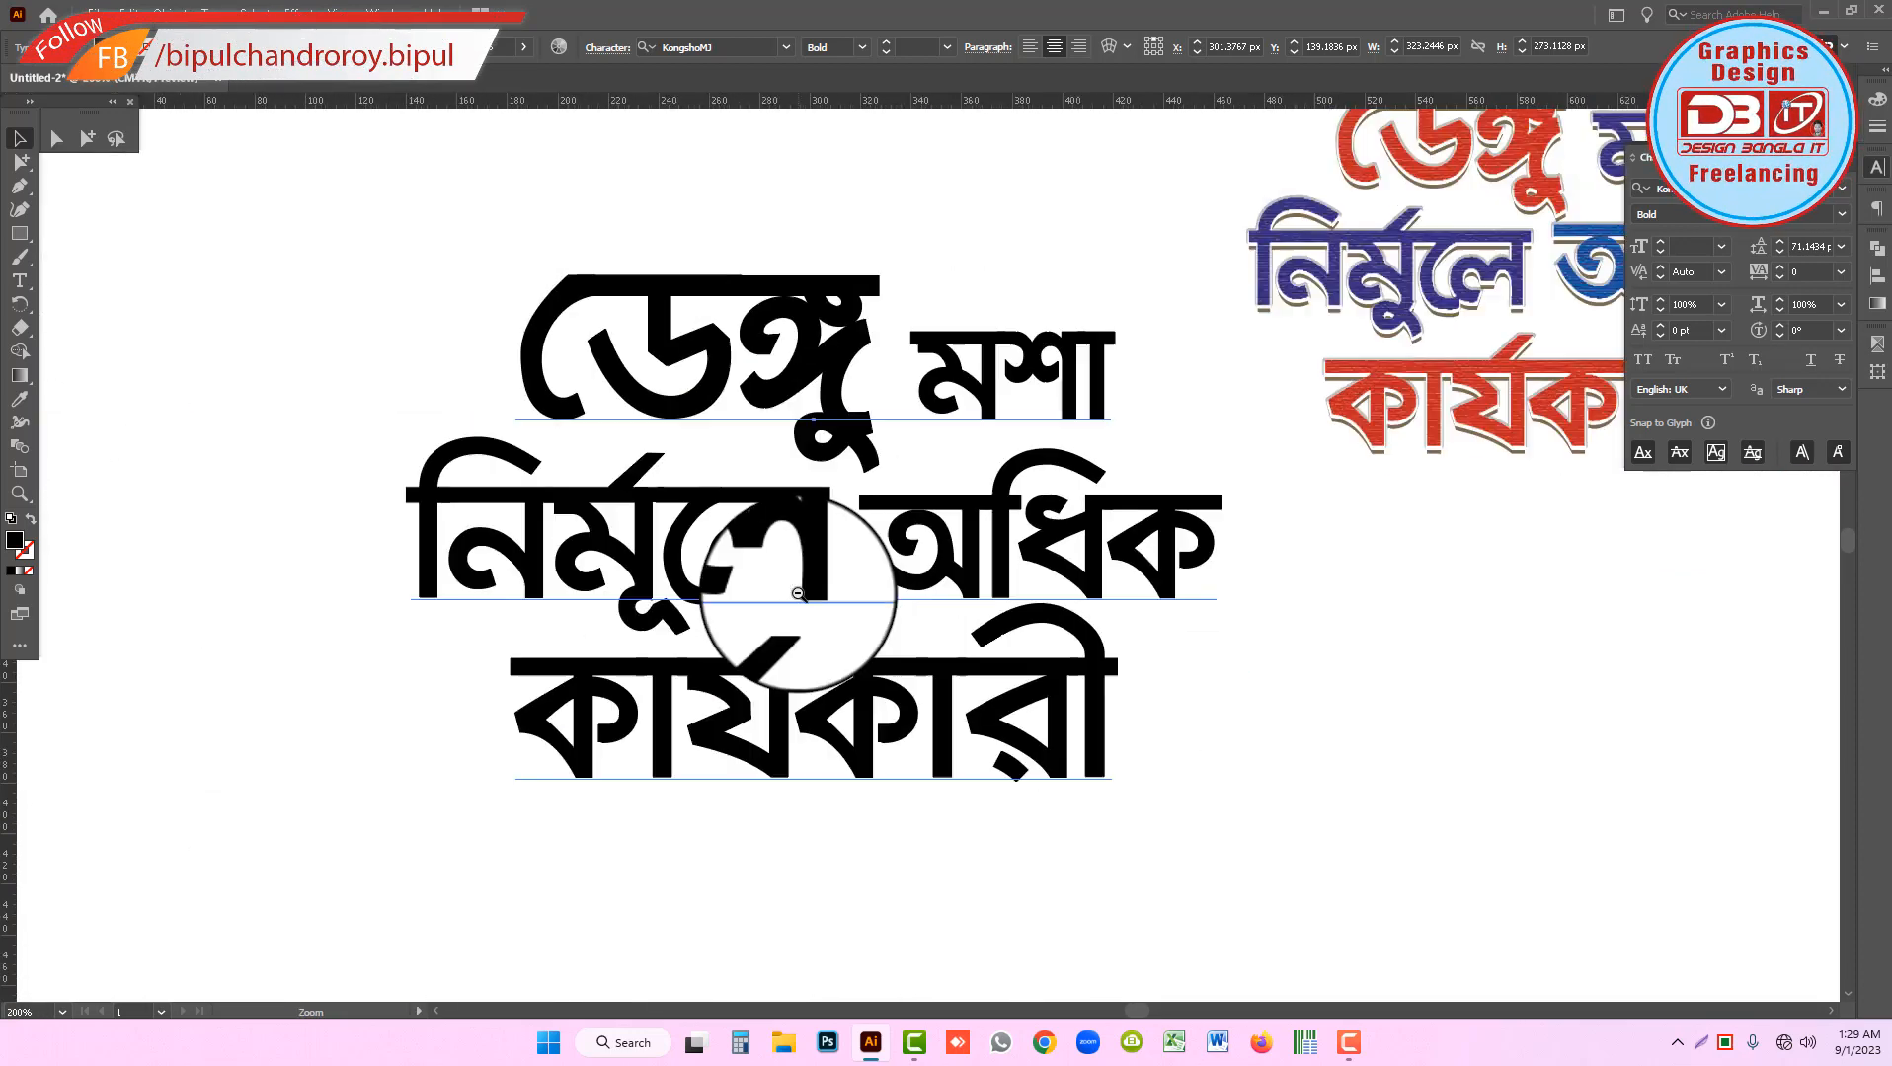
ctrl+alt+click(822, 598)
Fill the three-line black text block with brown to serve as the shadow layer.
click(1879, 103)
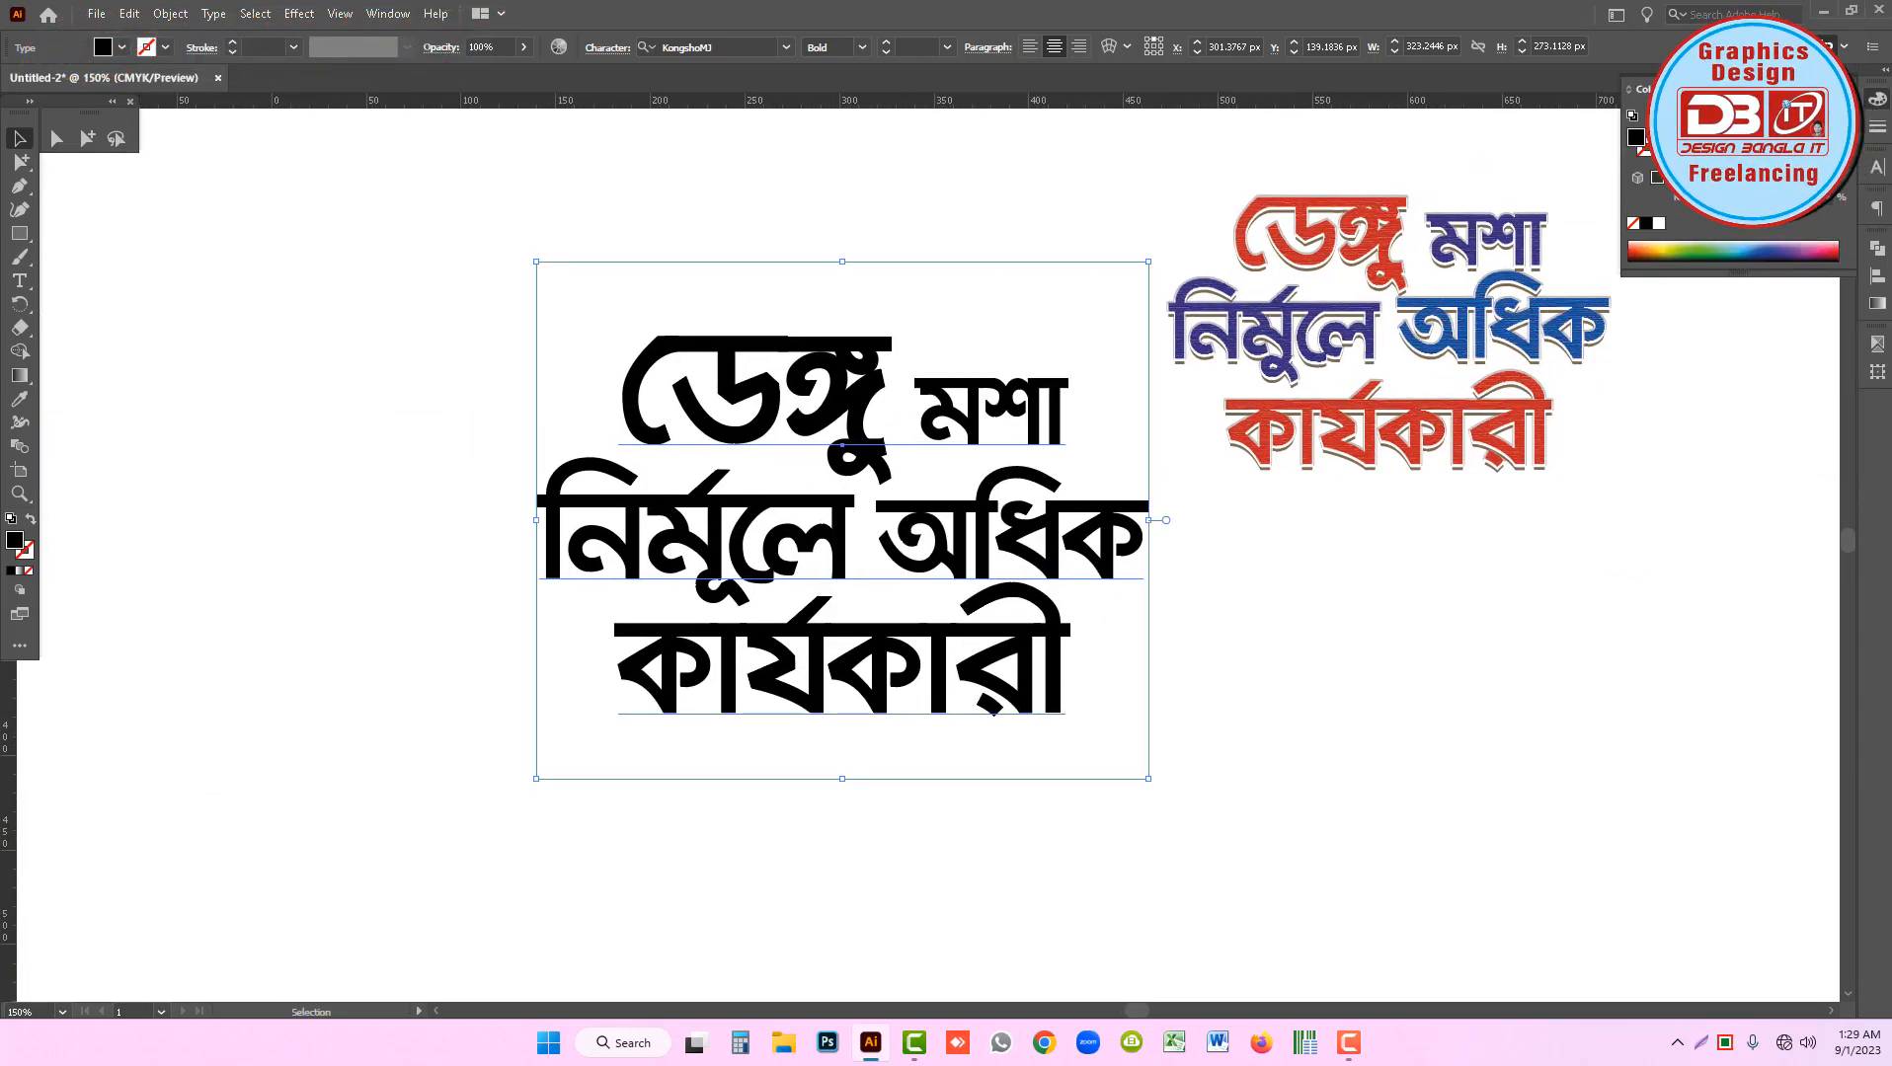
click(1745, 255)
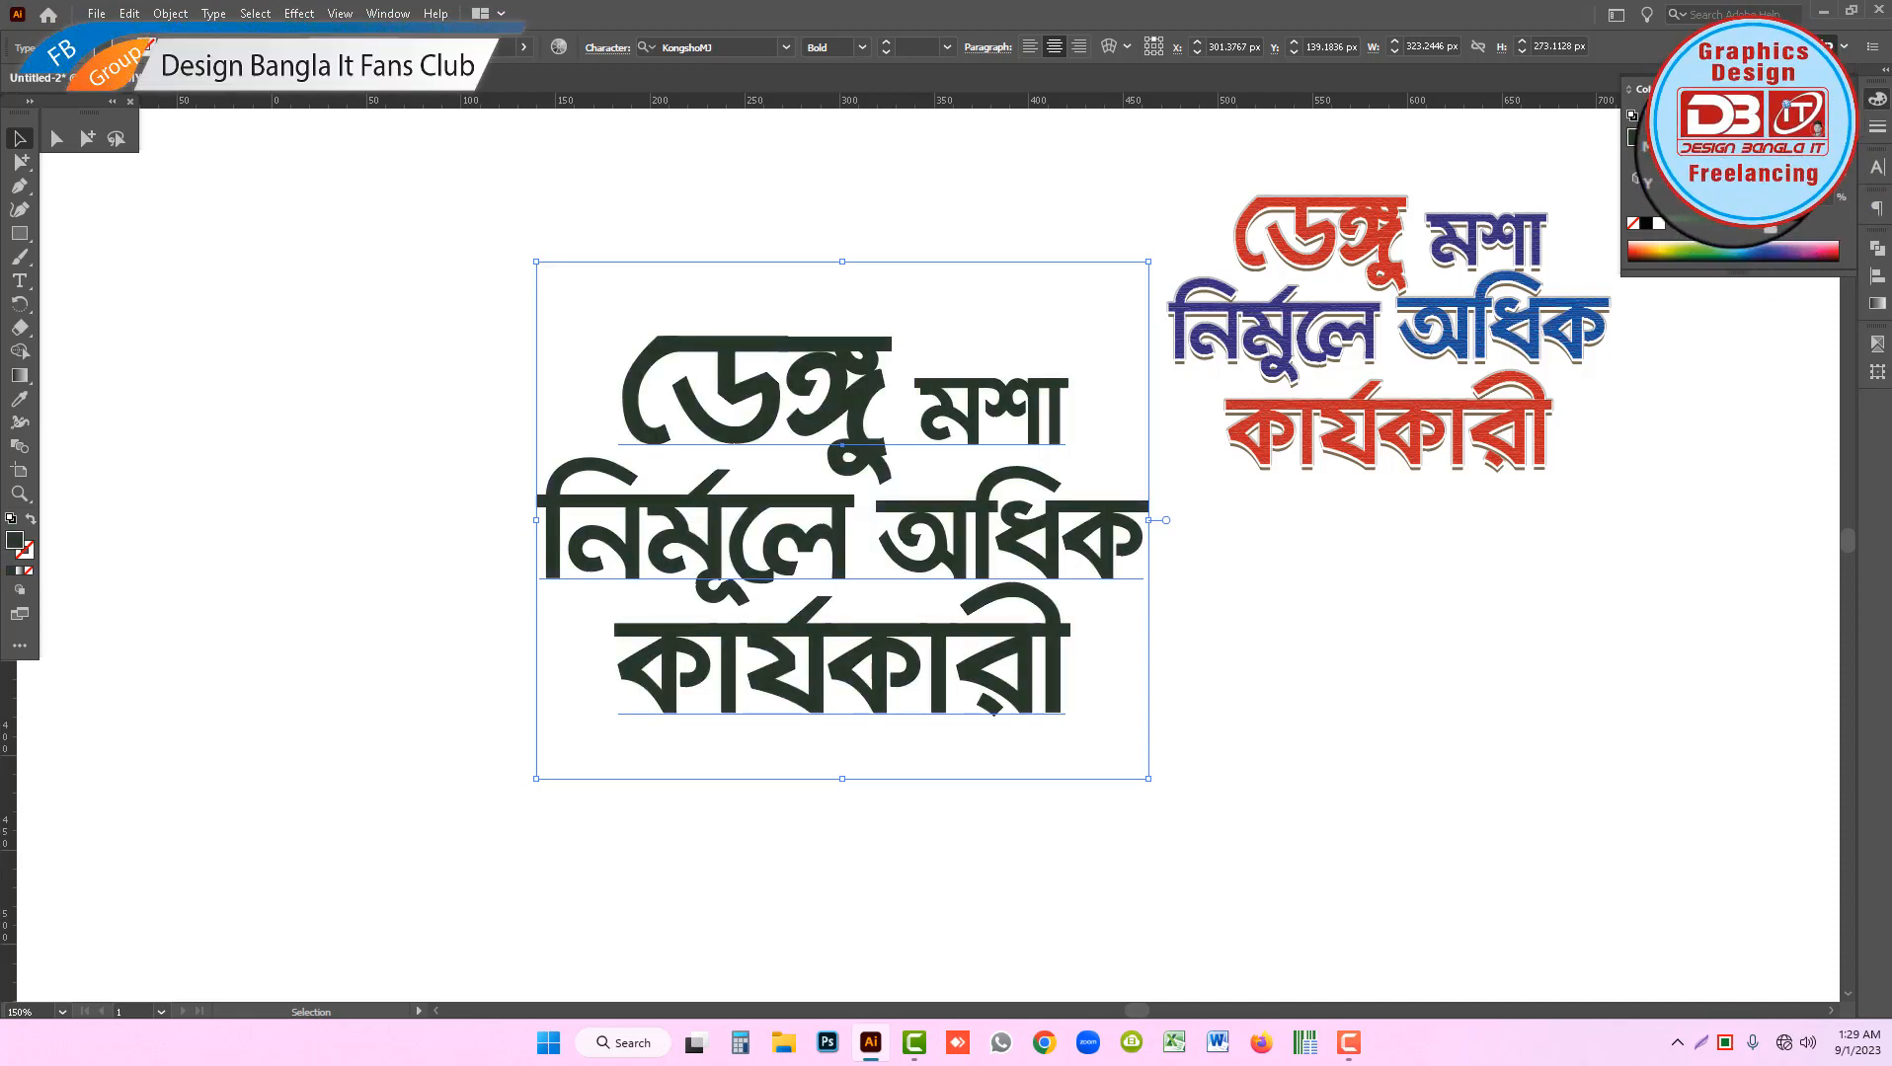
mouse_move(1733, 125)
mouse_down()
mouse_move(1706, 124)
mouse_move(1735, 156)
mouse_up()
click(1714, 195)
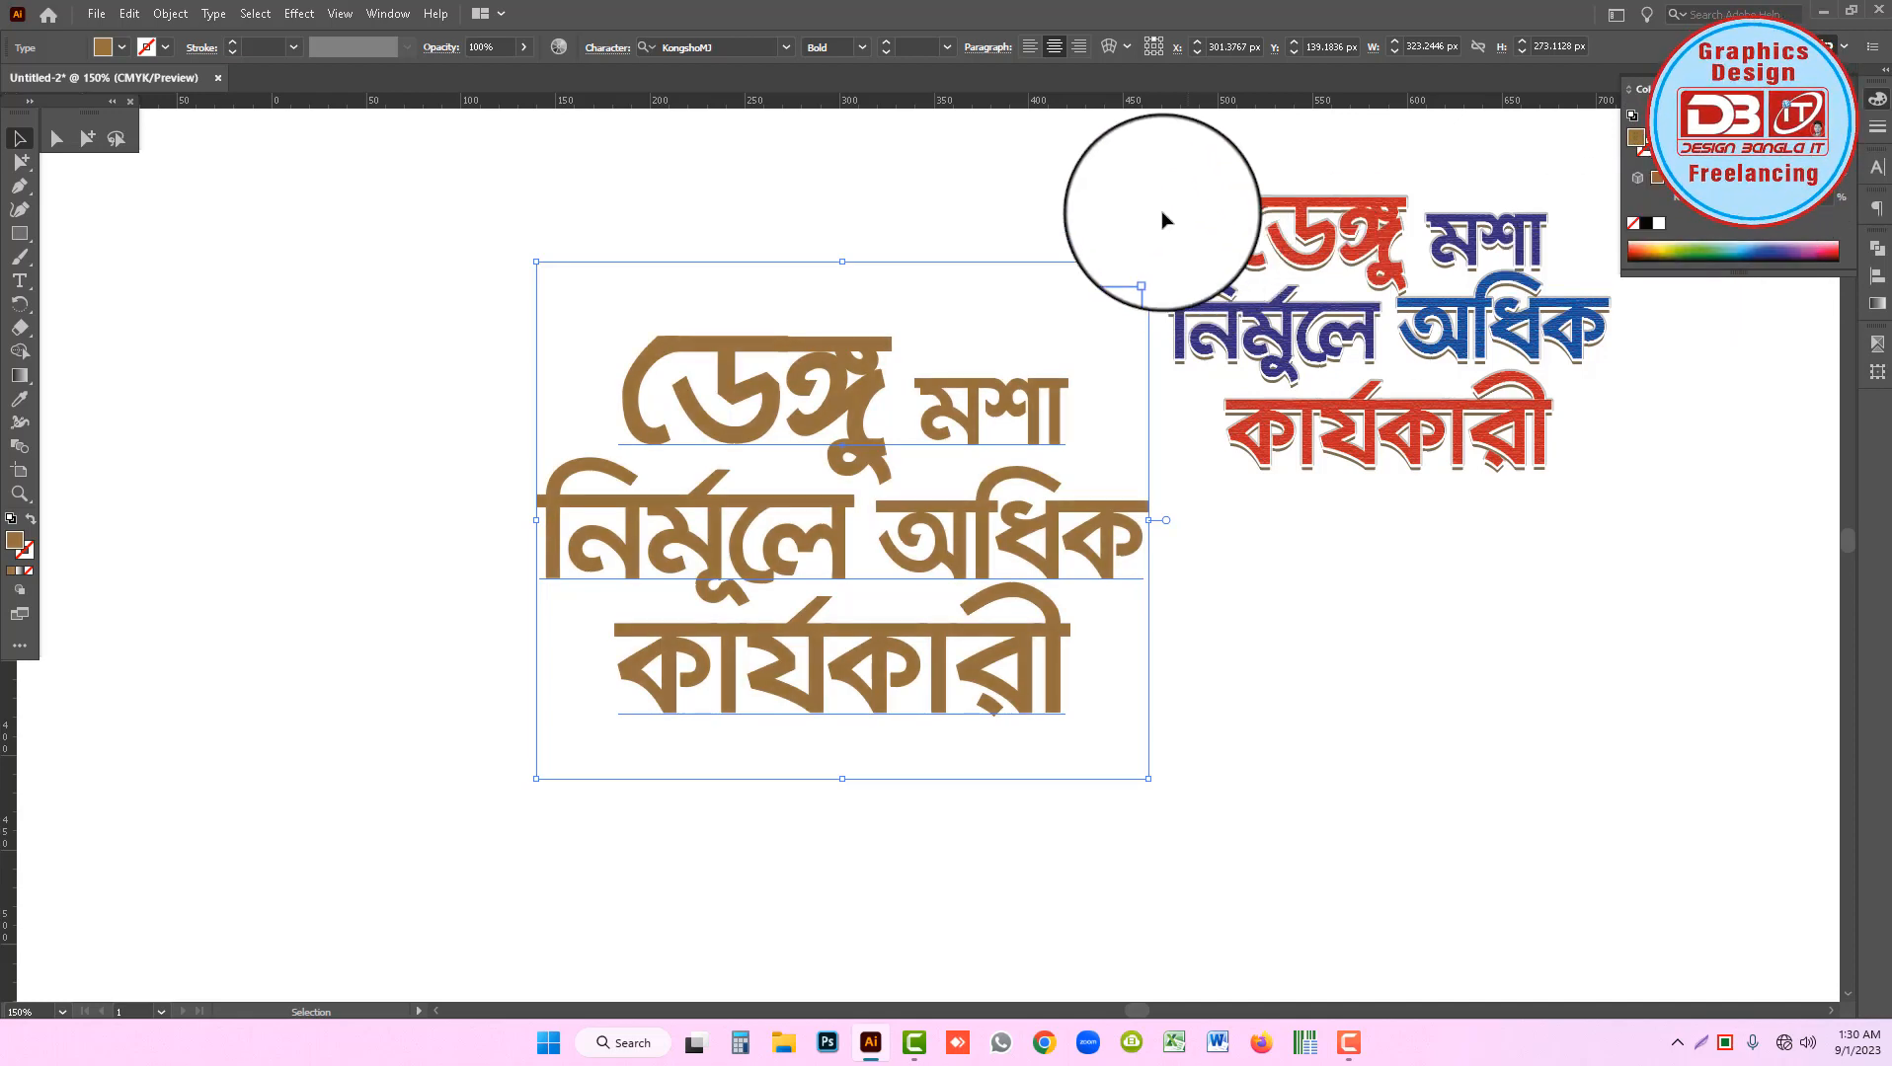
click(1100, 194)
Paste a black copy of the three-line text directly in front of the brown text.
key(ctrl+space)
drag(1099, 368, 1058, 407)
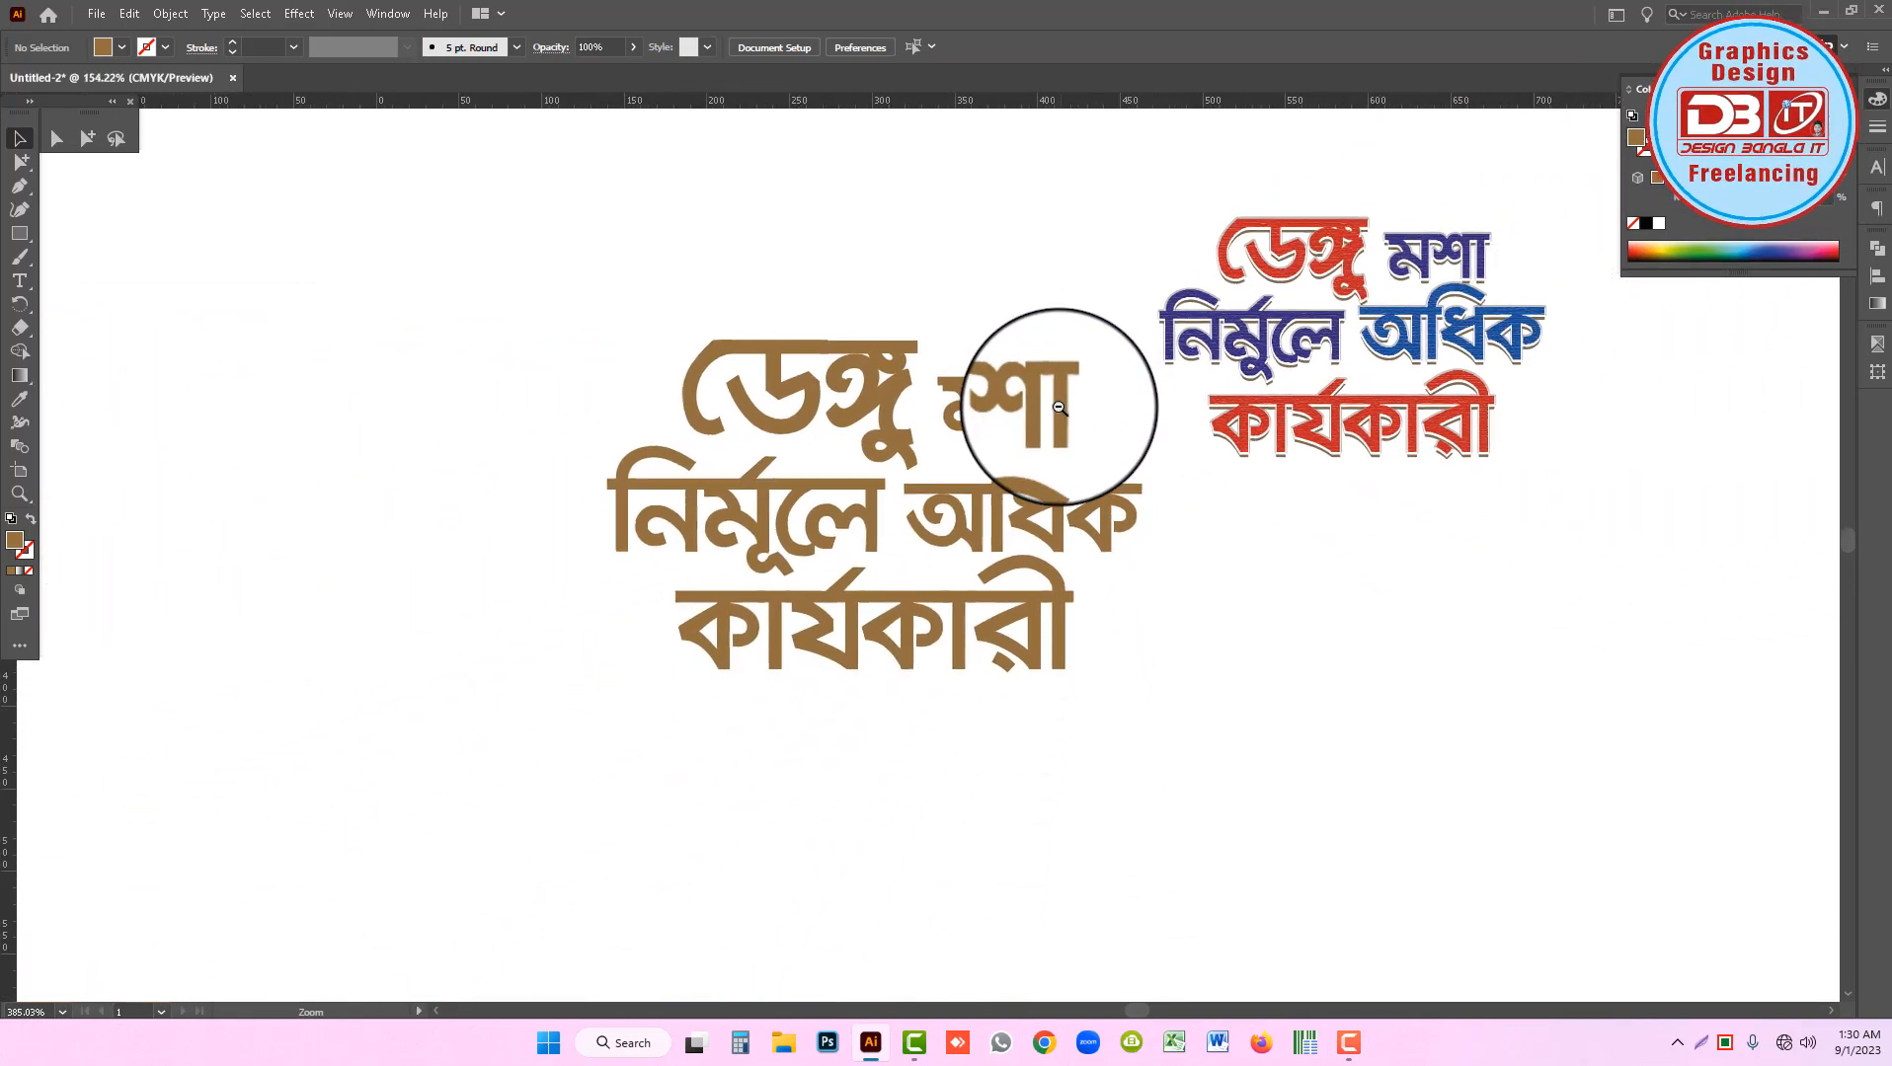
click(913, 515)
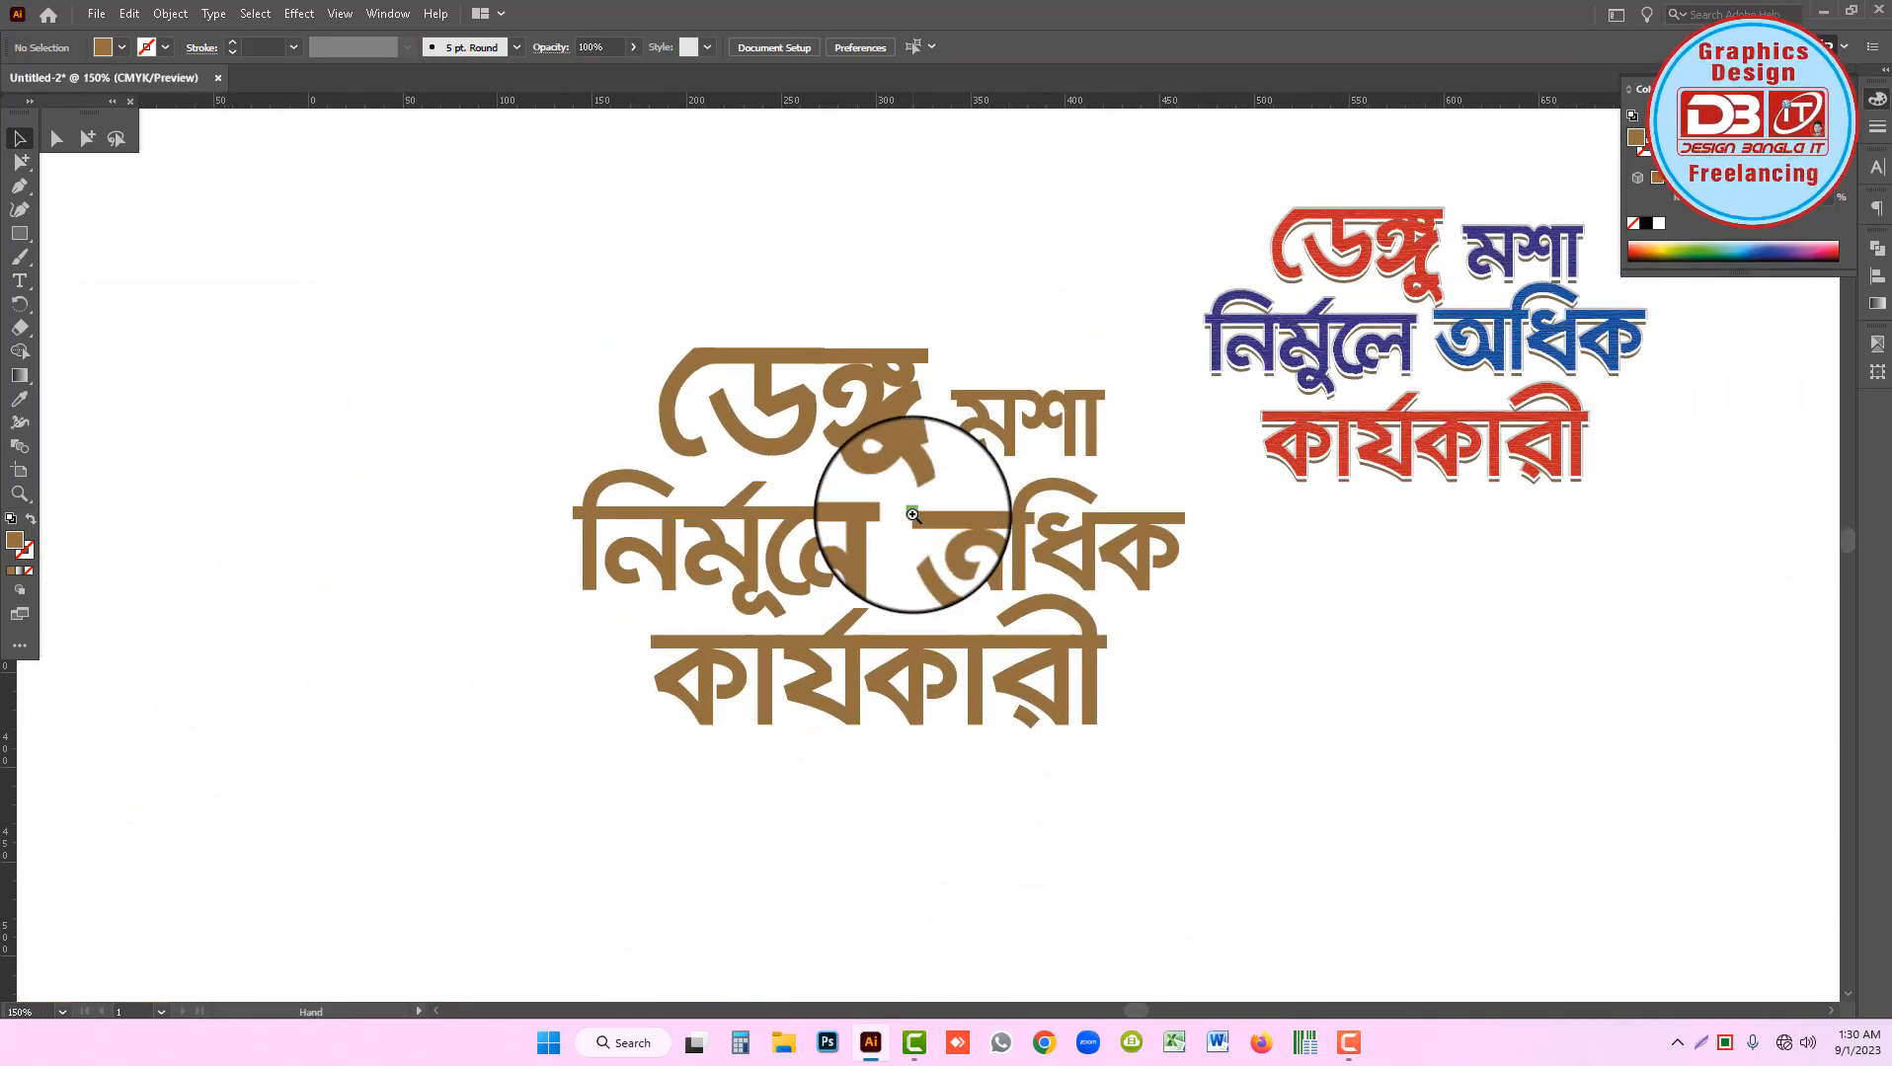
key(ctrl+z)
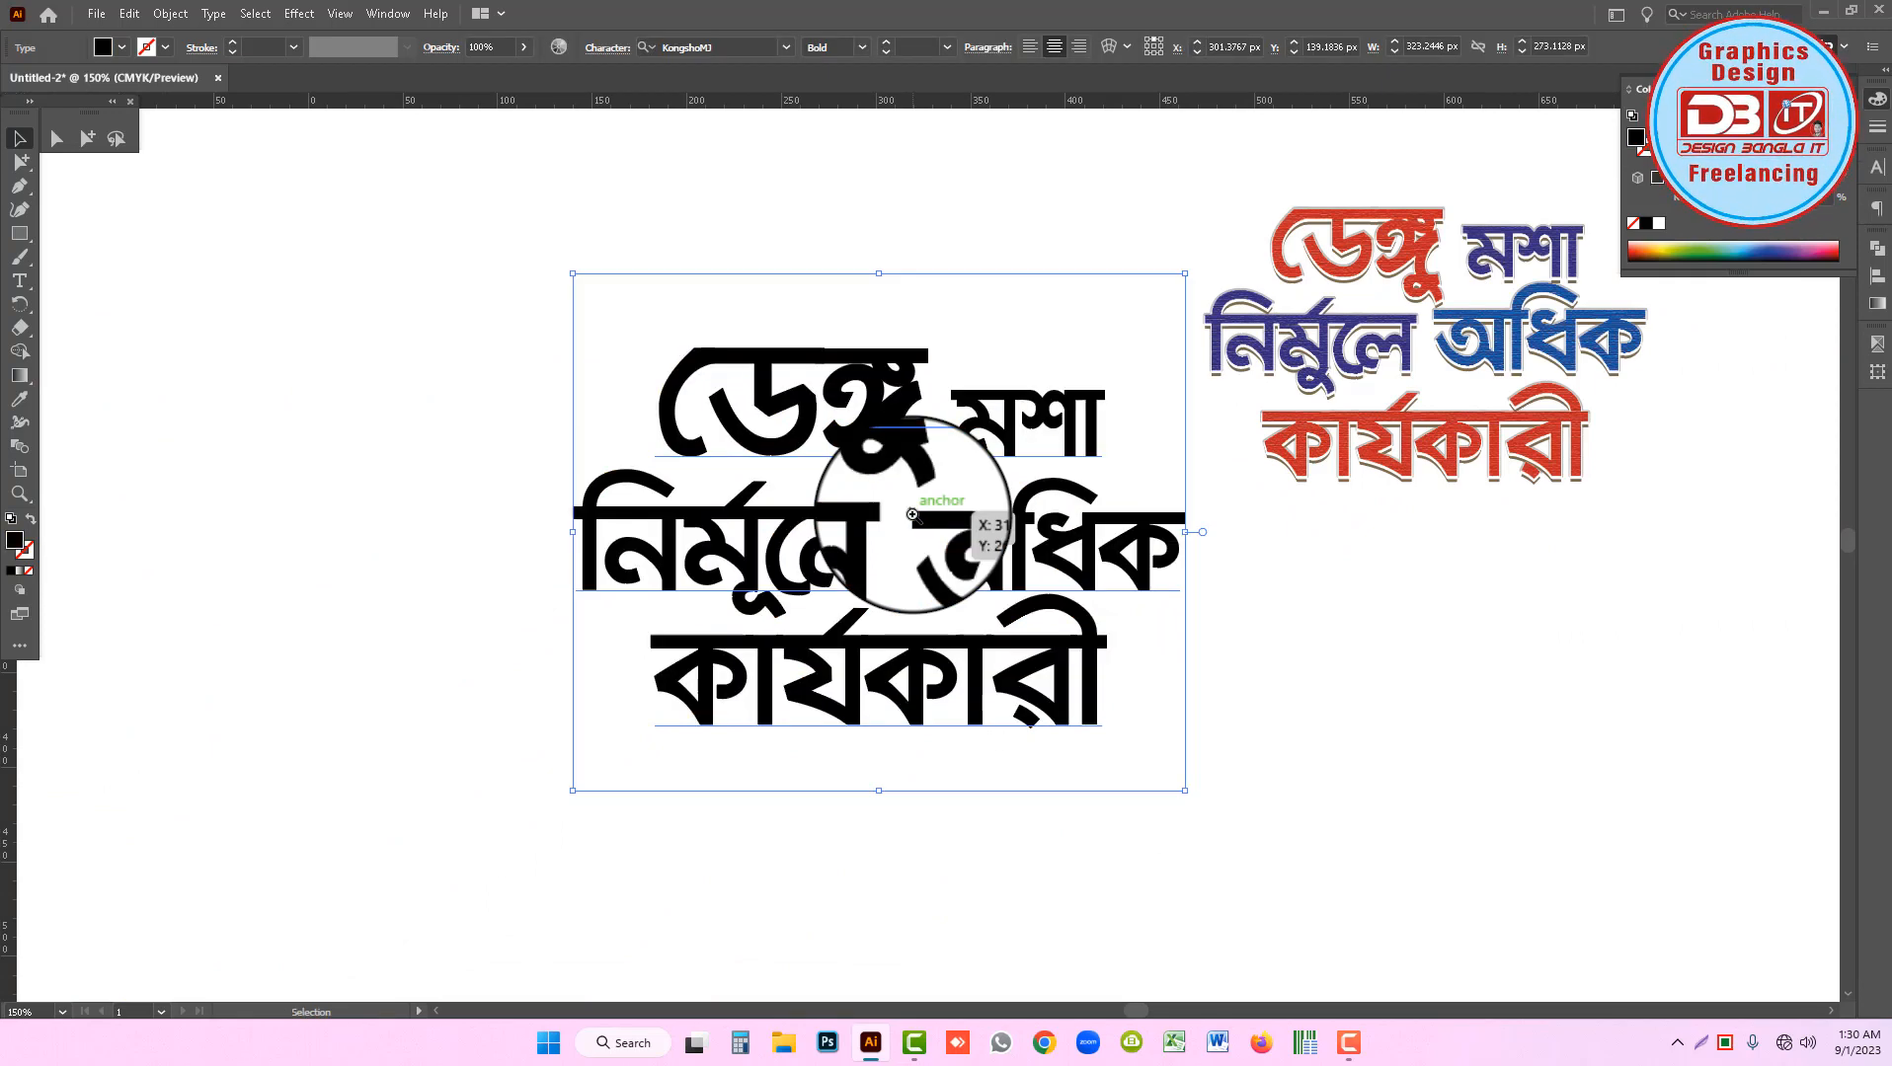
click(937, 263)
Offset the black text copy about 2 px right and 4 px up from the brown text.
key(ctrl+space)
drag(802, 529, 895, 563)
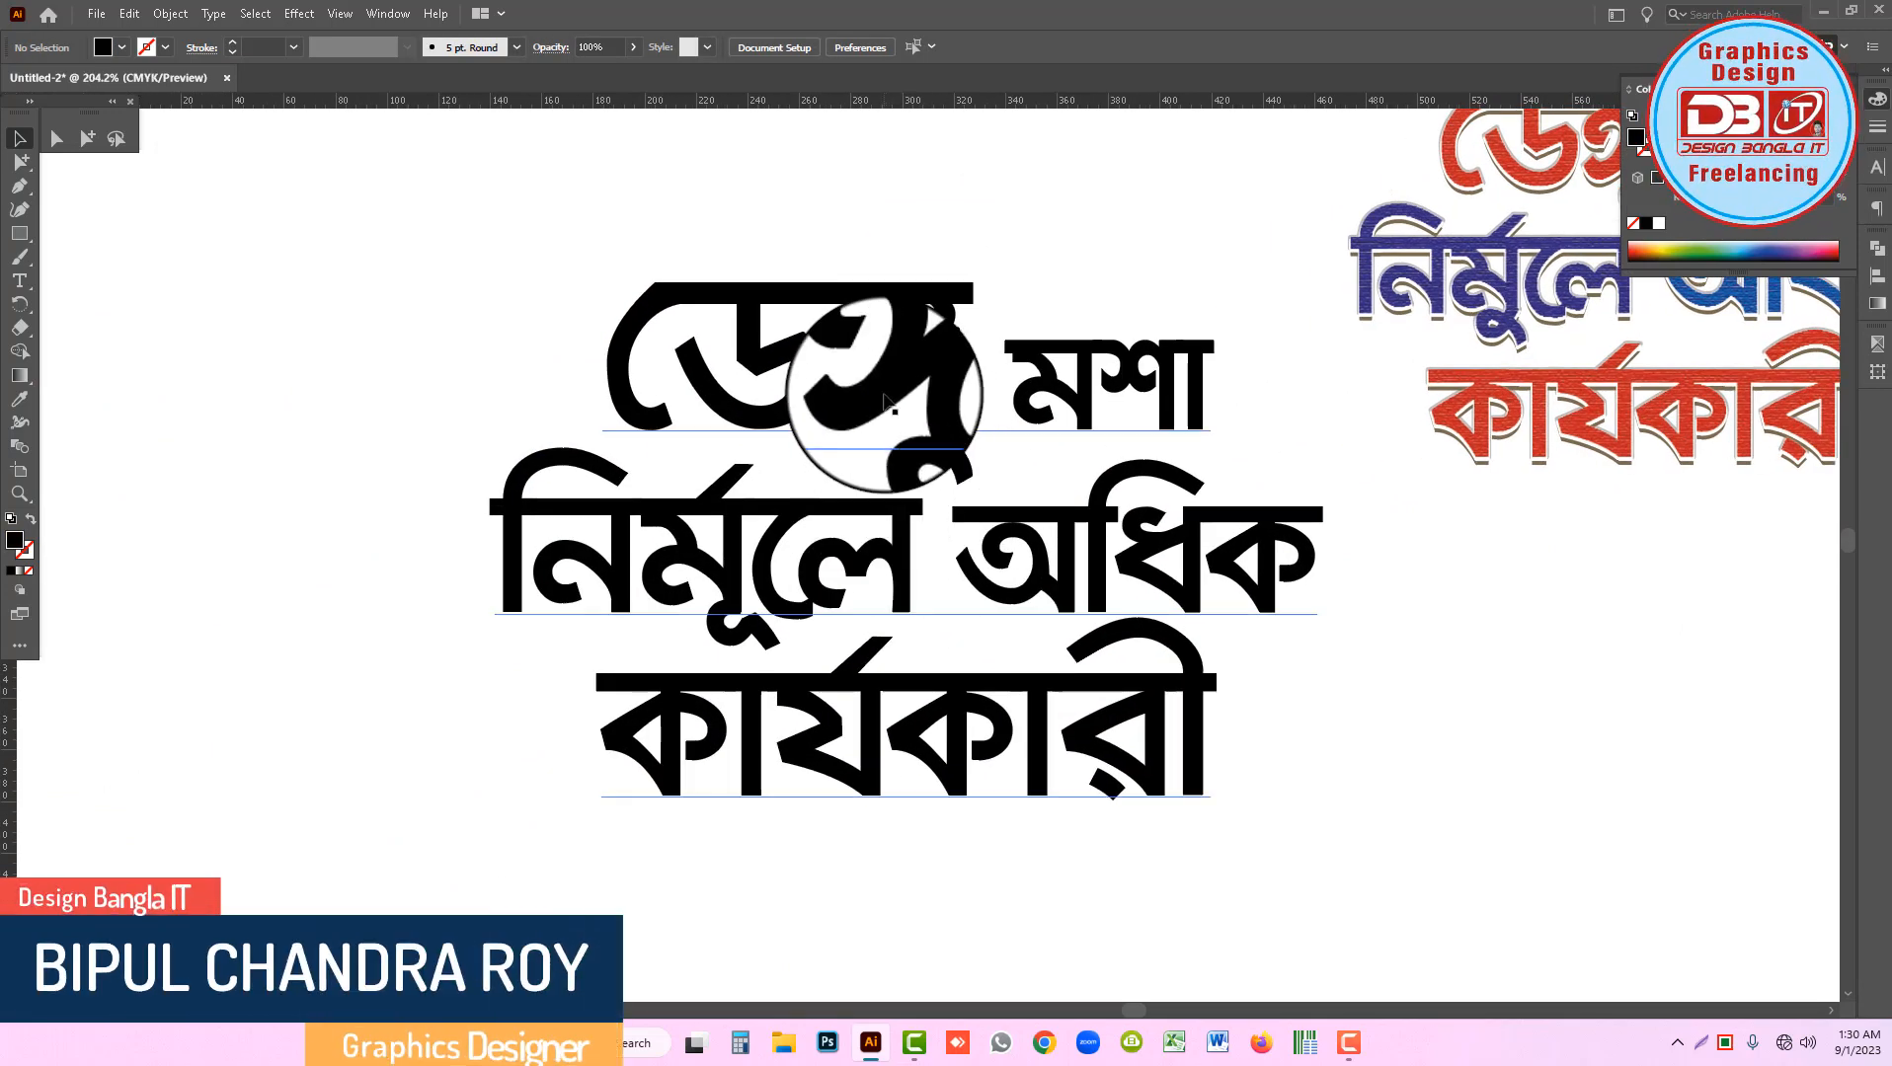
key(ctrl+space)
drag(859, 345, 1005, 473)
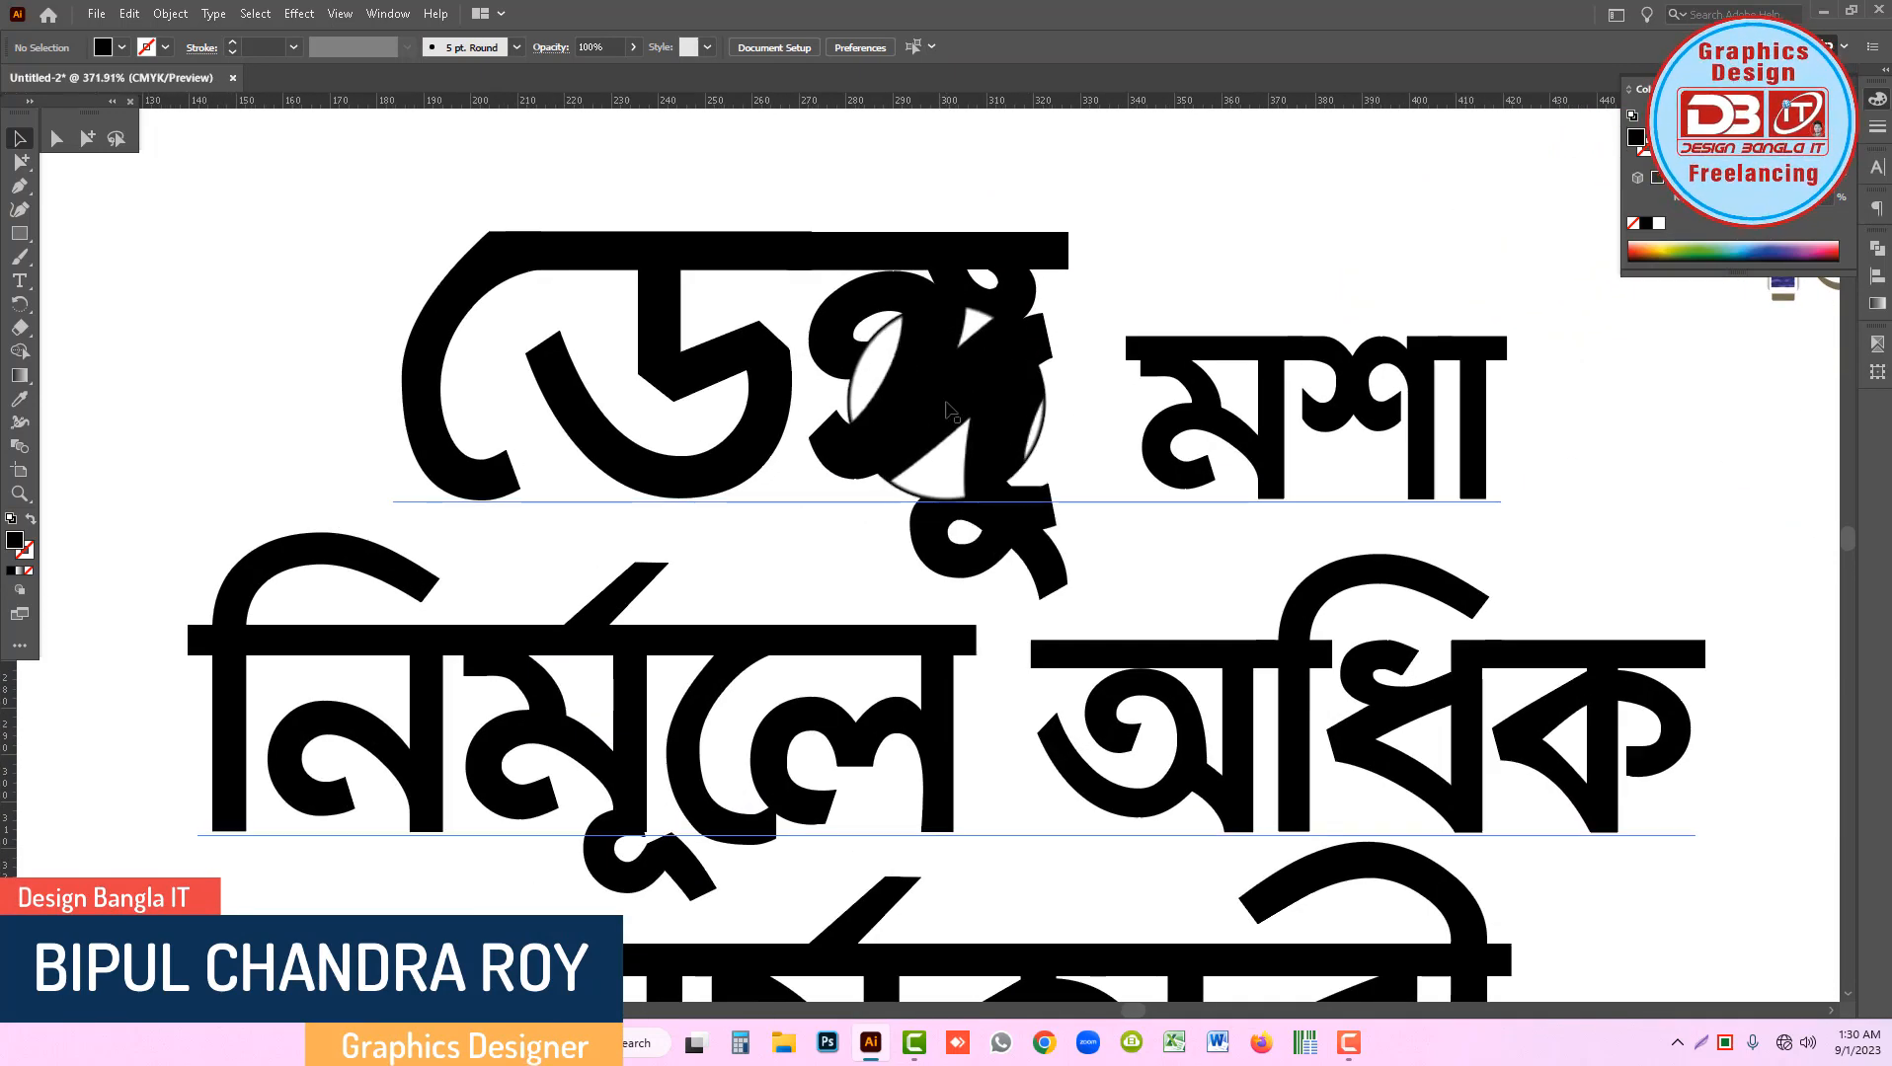
drag(946, 405, 955, 388)
key(ctrl+alt+space)
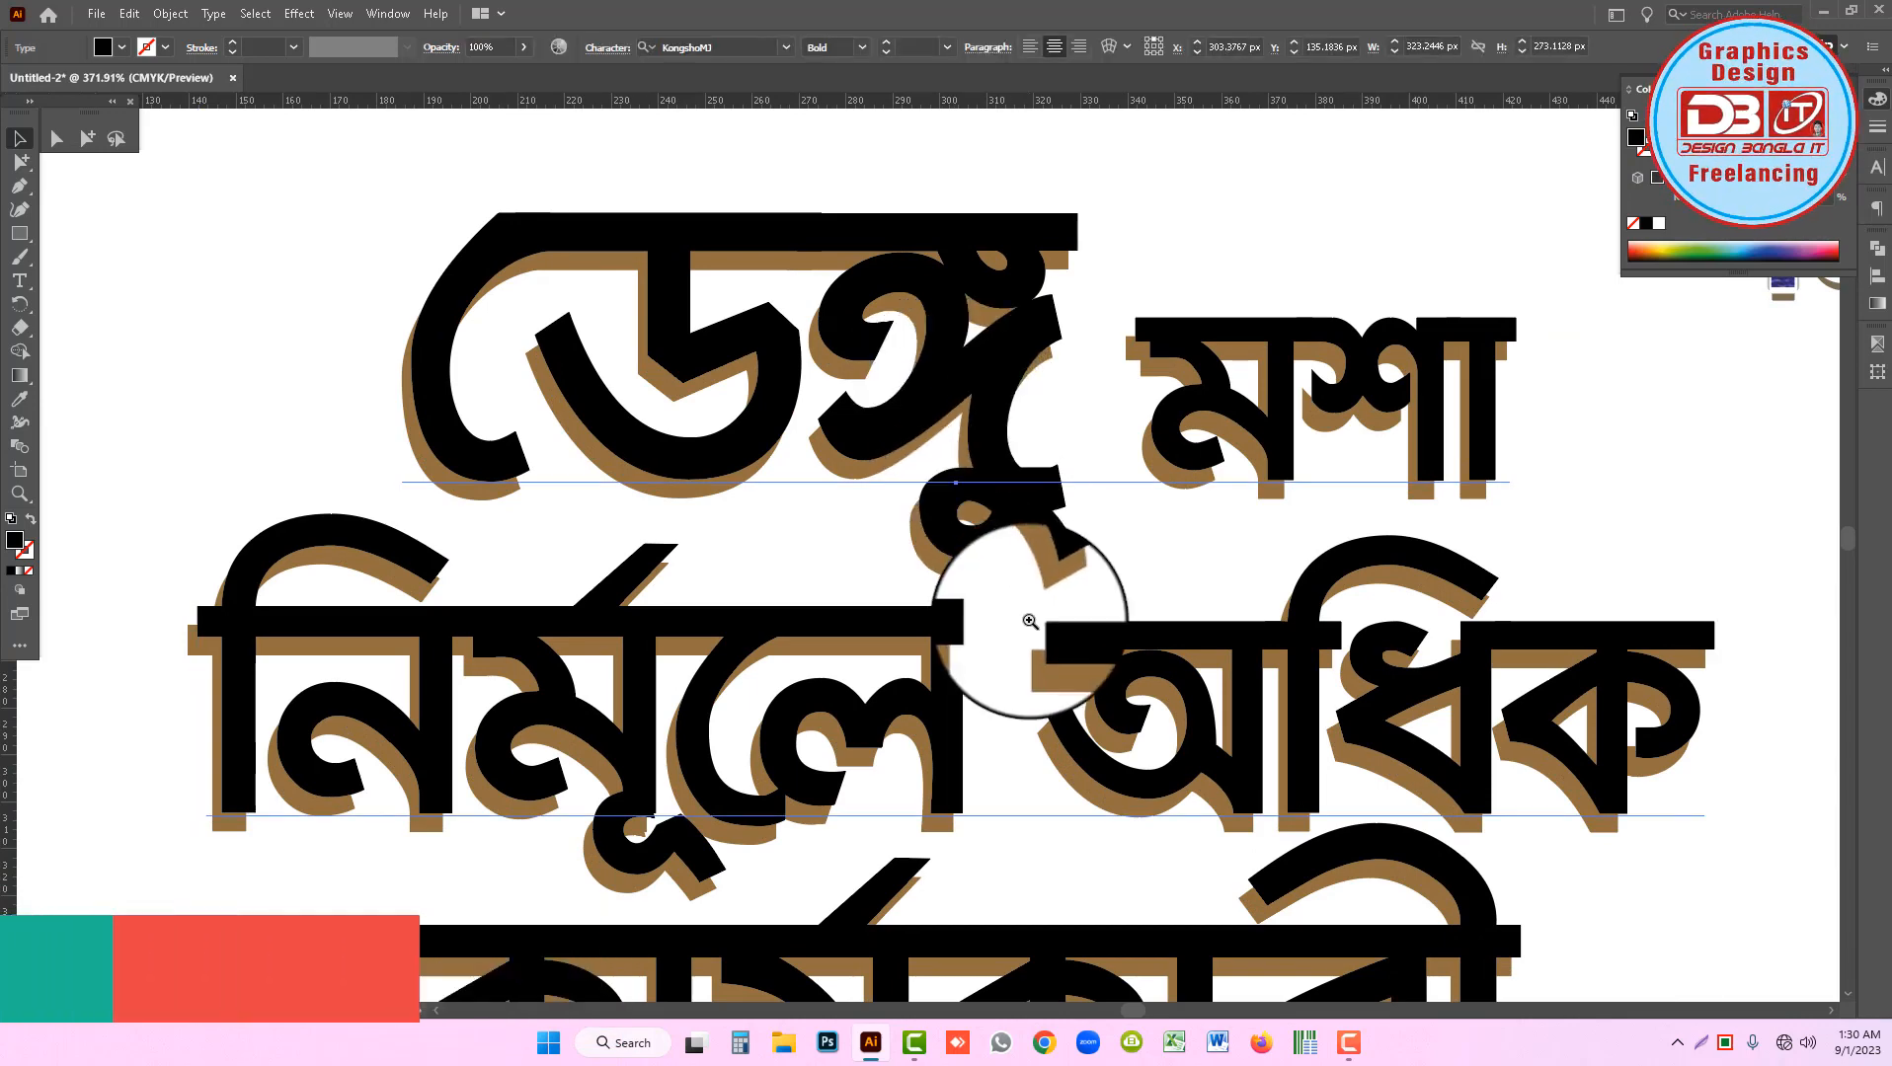
click(1032, 617)
click(935, 559)
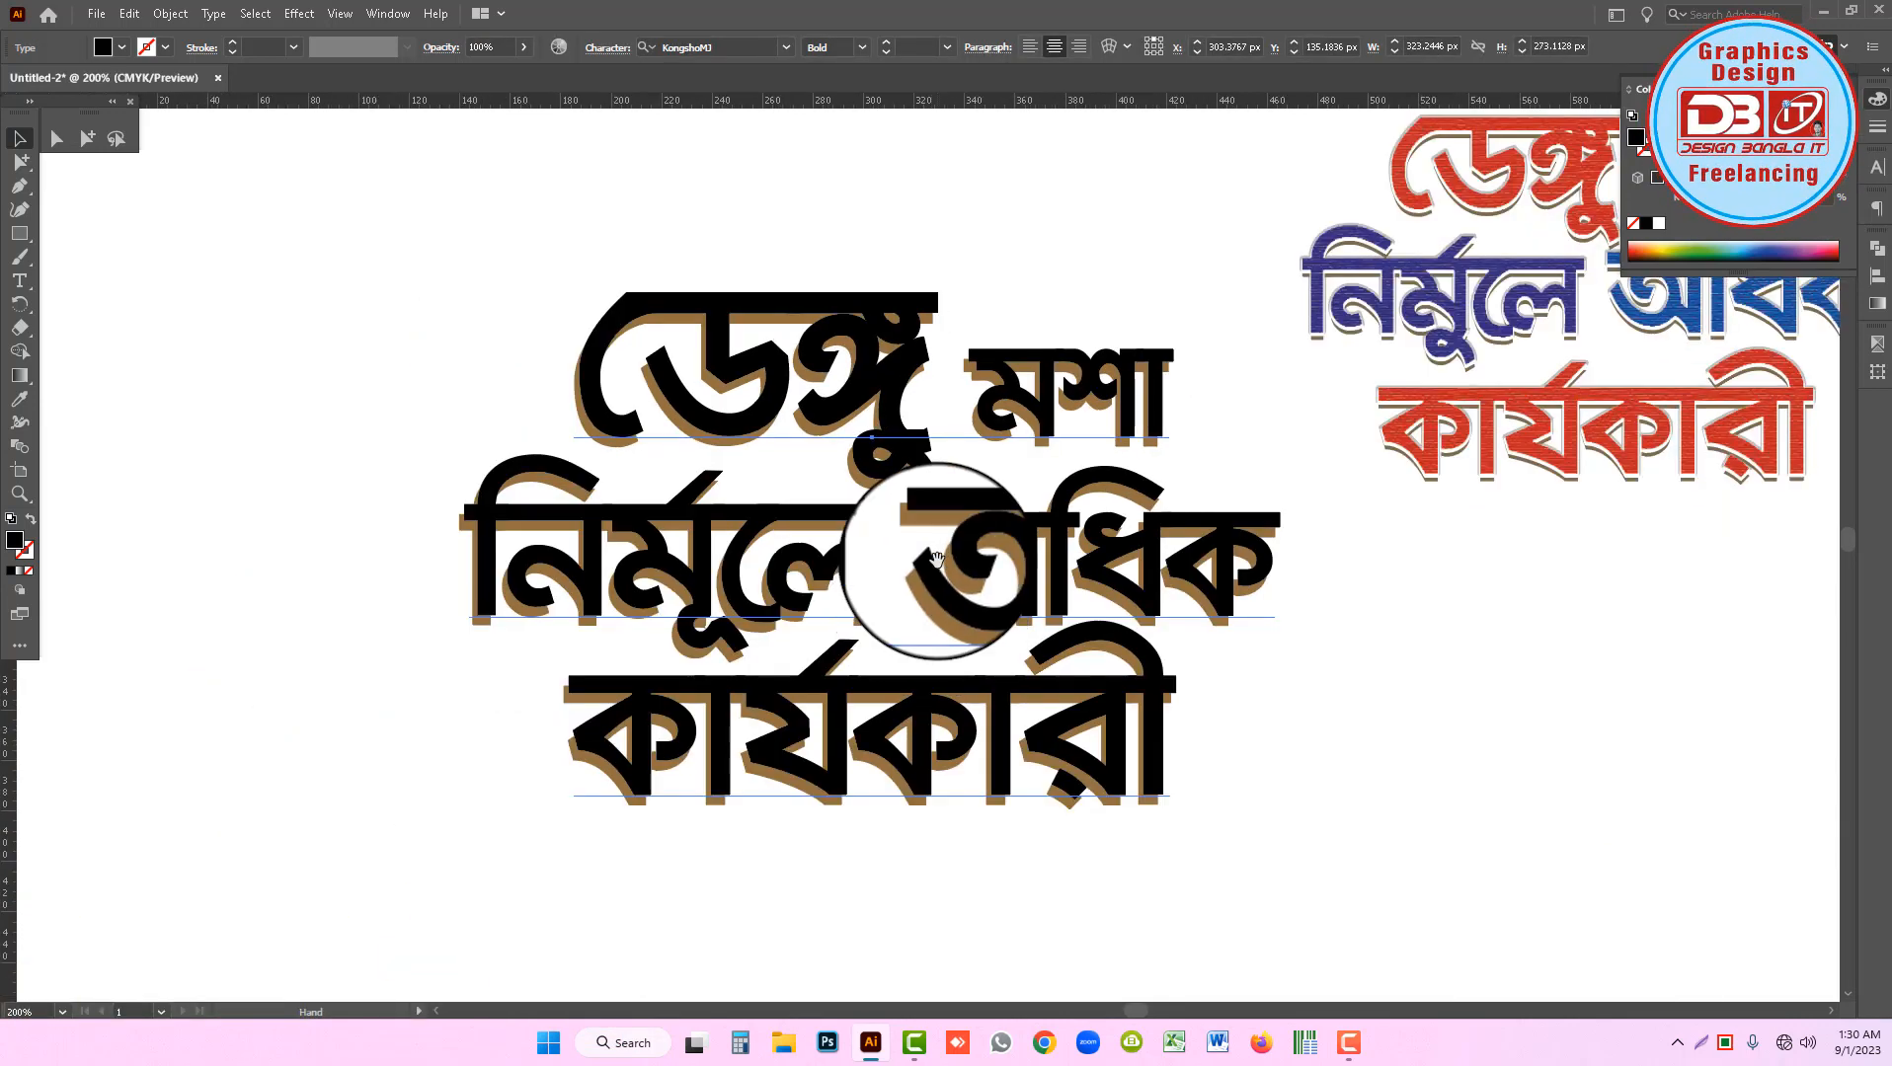
drag(953, 522, 931, 541)
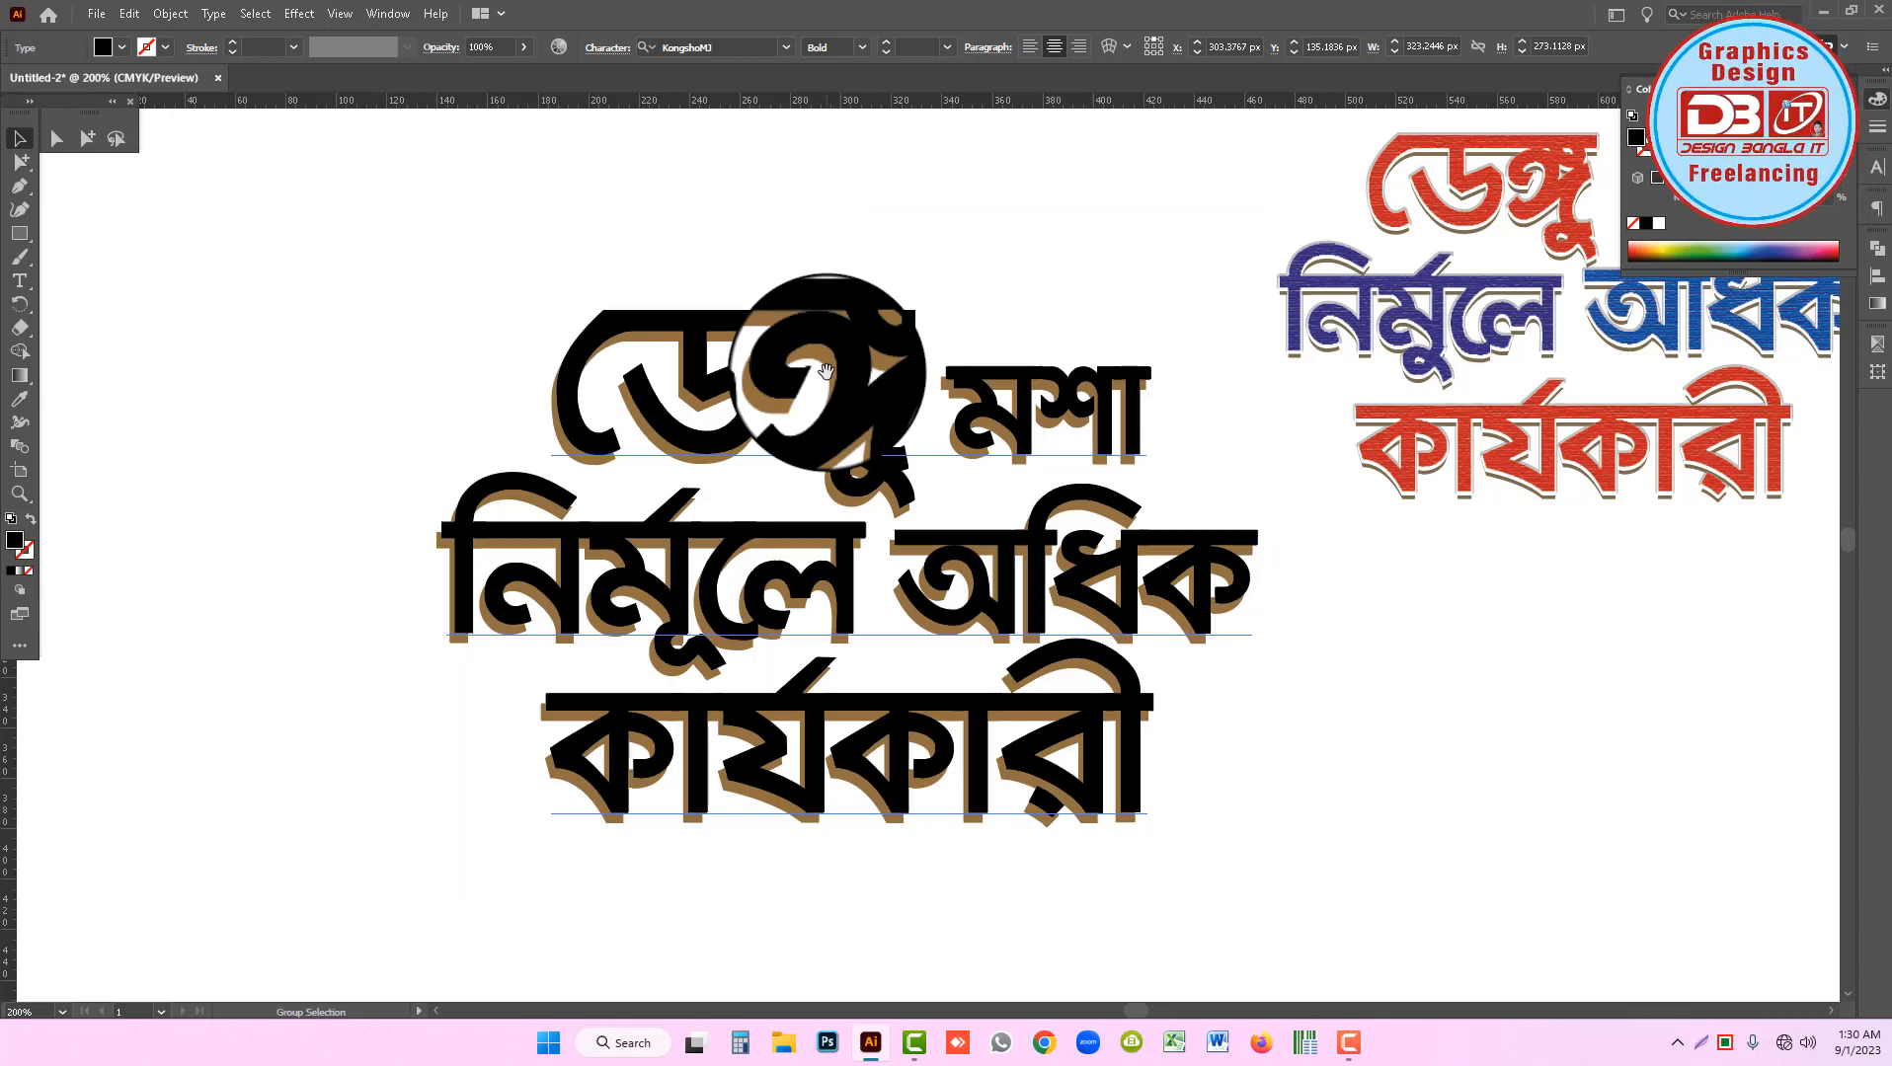
Fill the front text block with white and paste a black copy of it directly in front.
key(ctrl+shift+a)
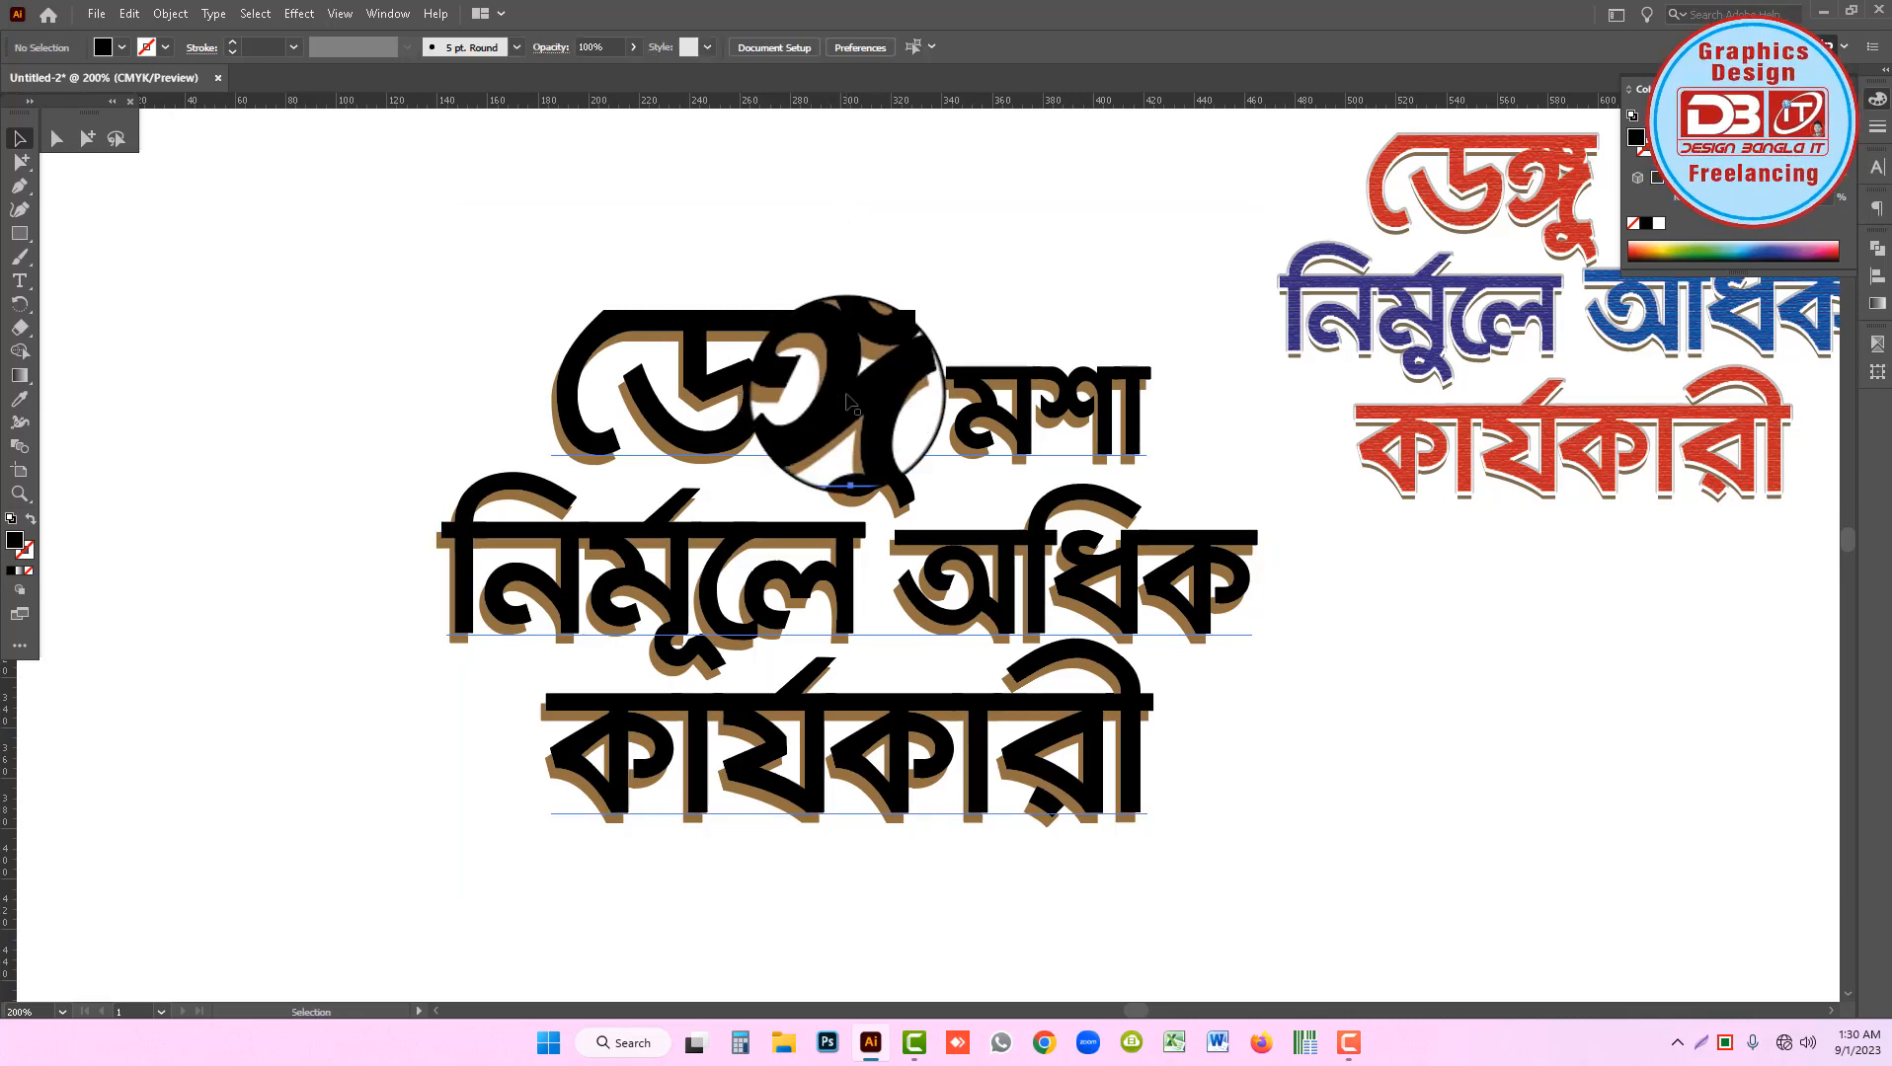
click(847, 397)
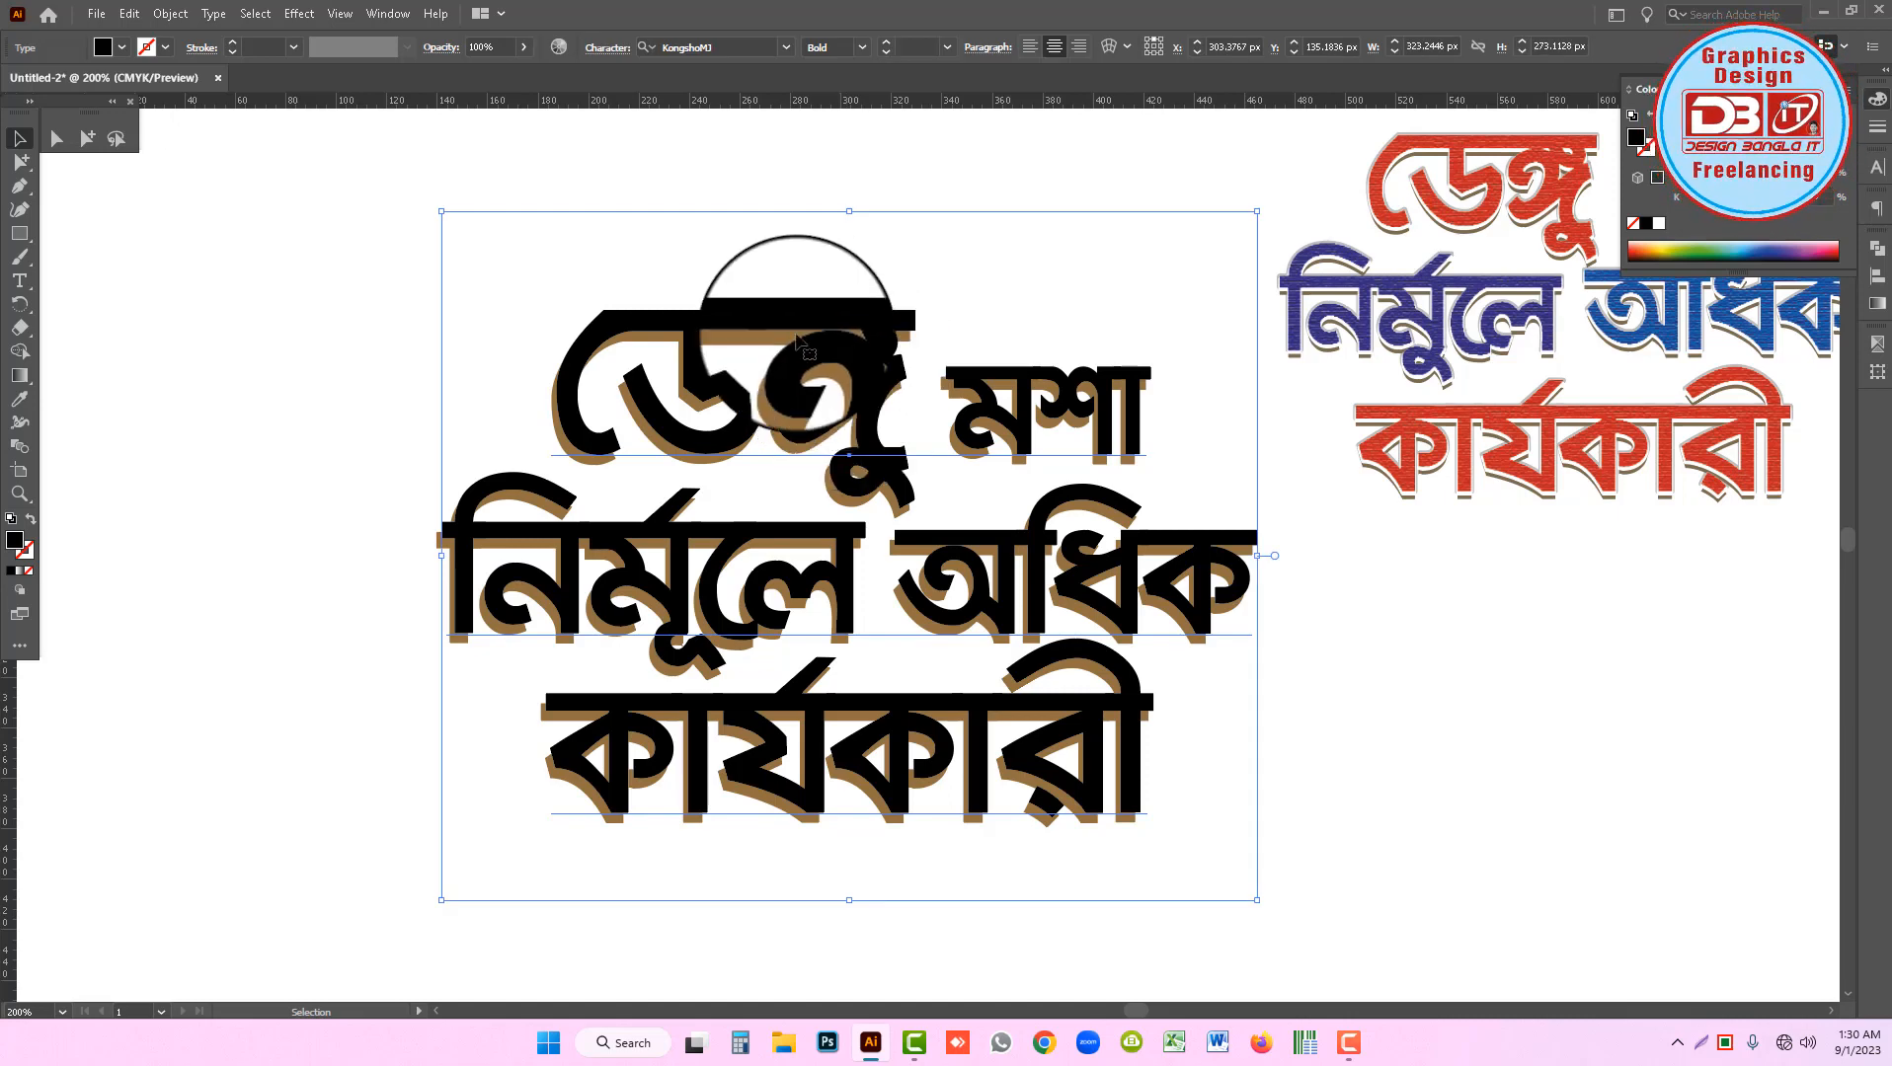
click(1658, 224)
click(1063, 254)
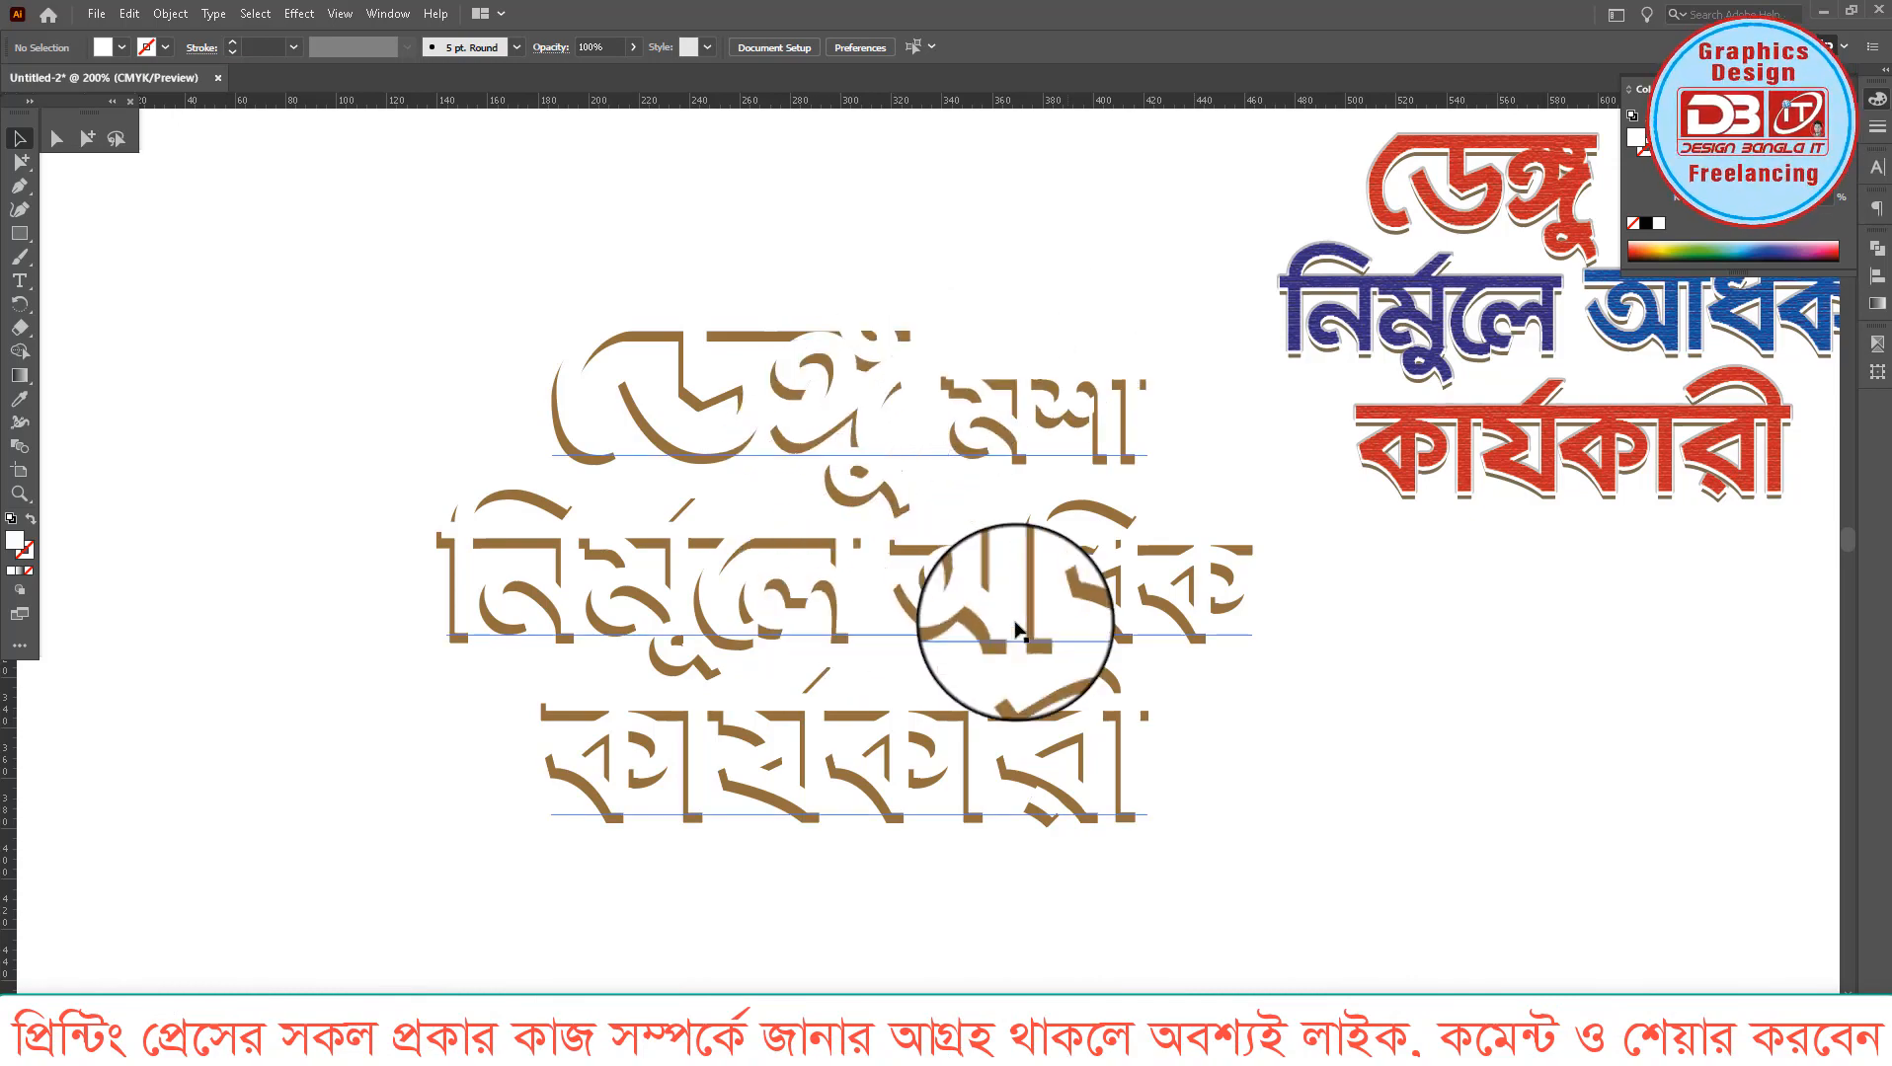
key(ctrl+z)
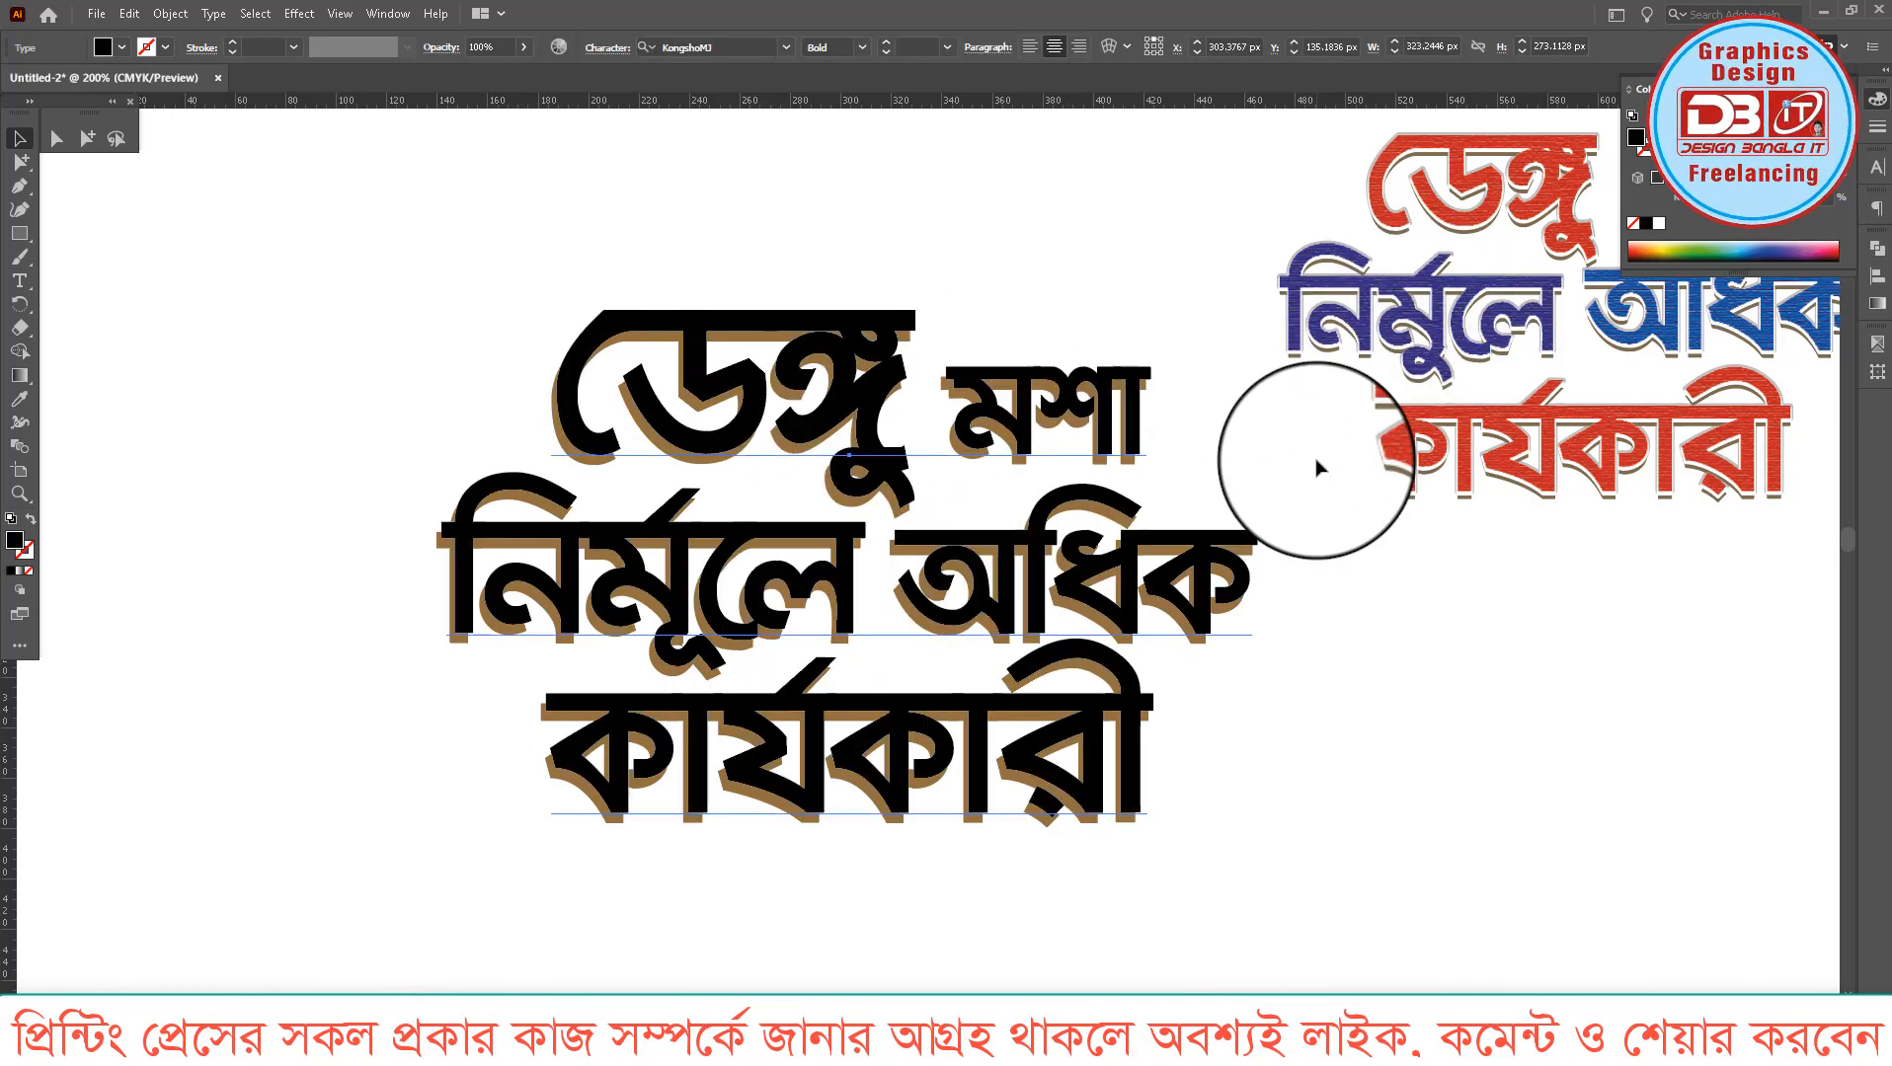
click(1011, 284)
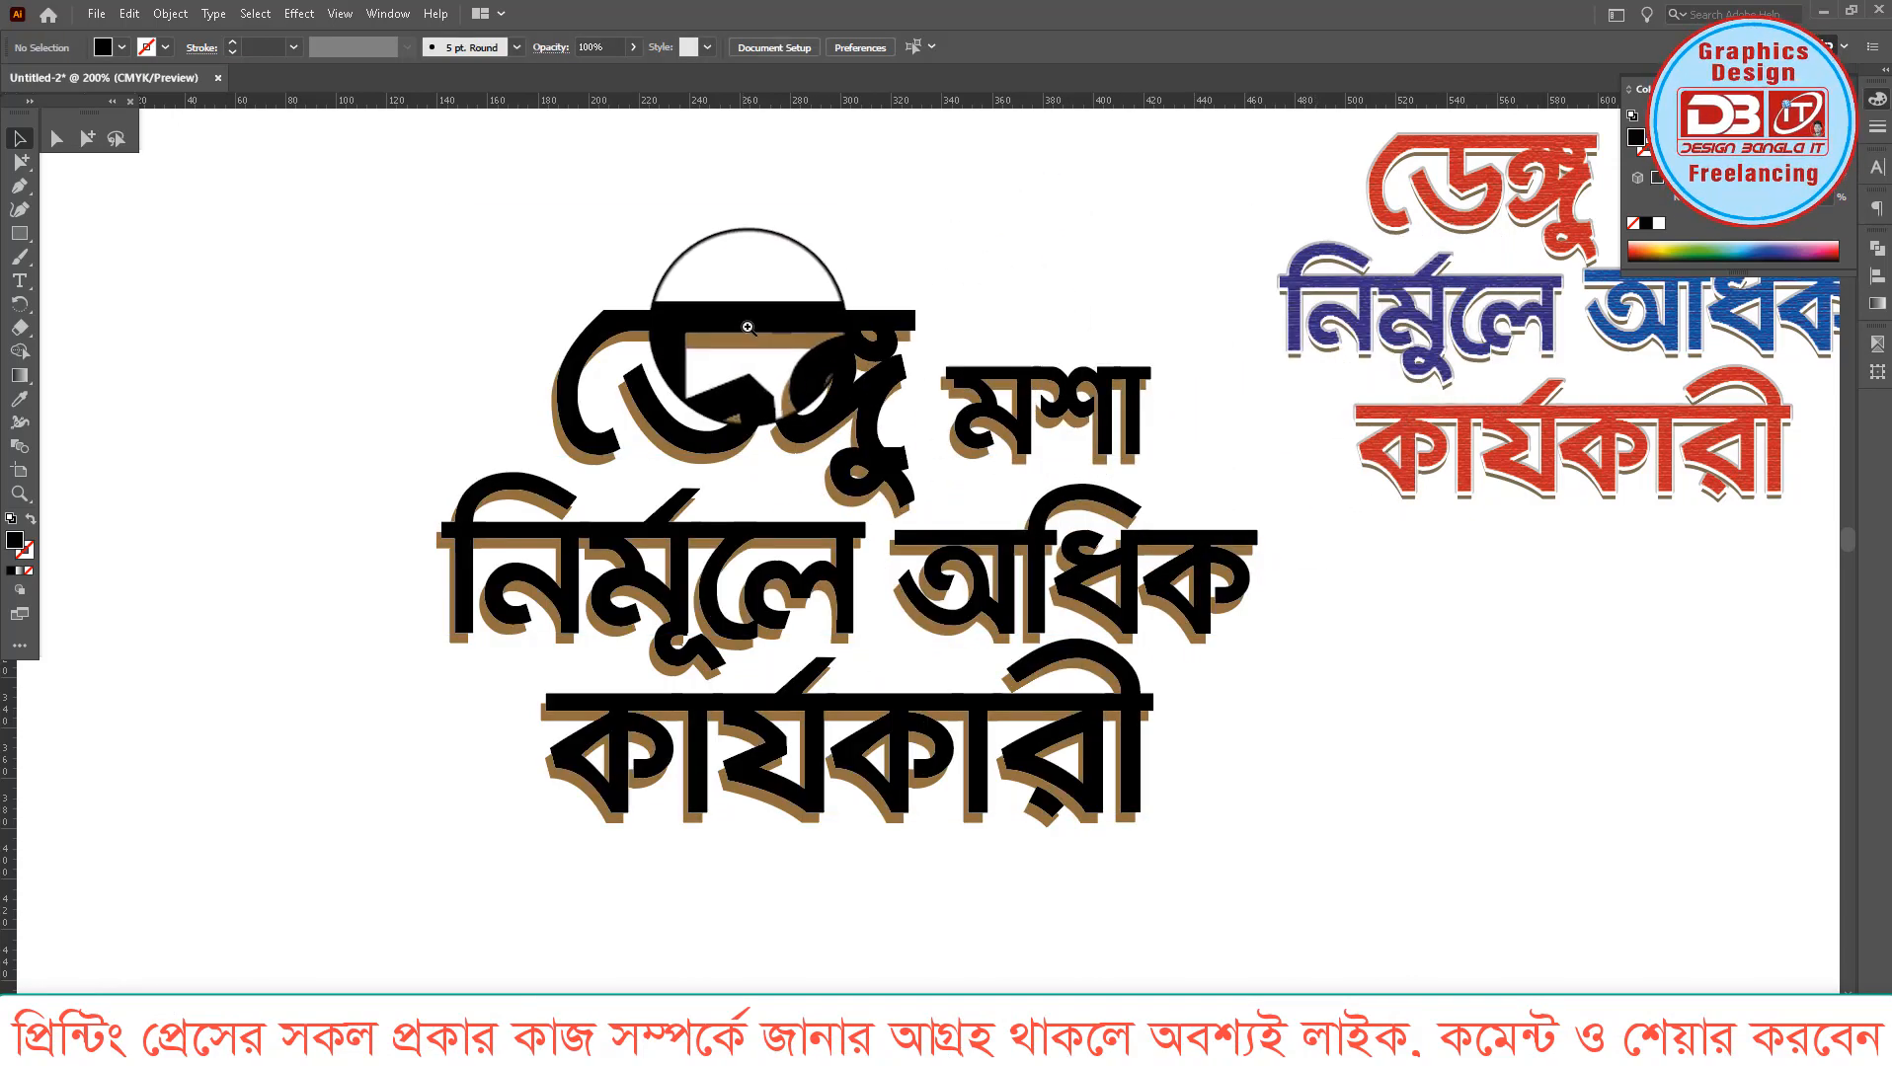
Cut the black text to nudge the white layer slightly down and left over the brown one, and paste the black text back in front.
drag(746, 326, 950, 450)
click(860, 563)
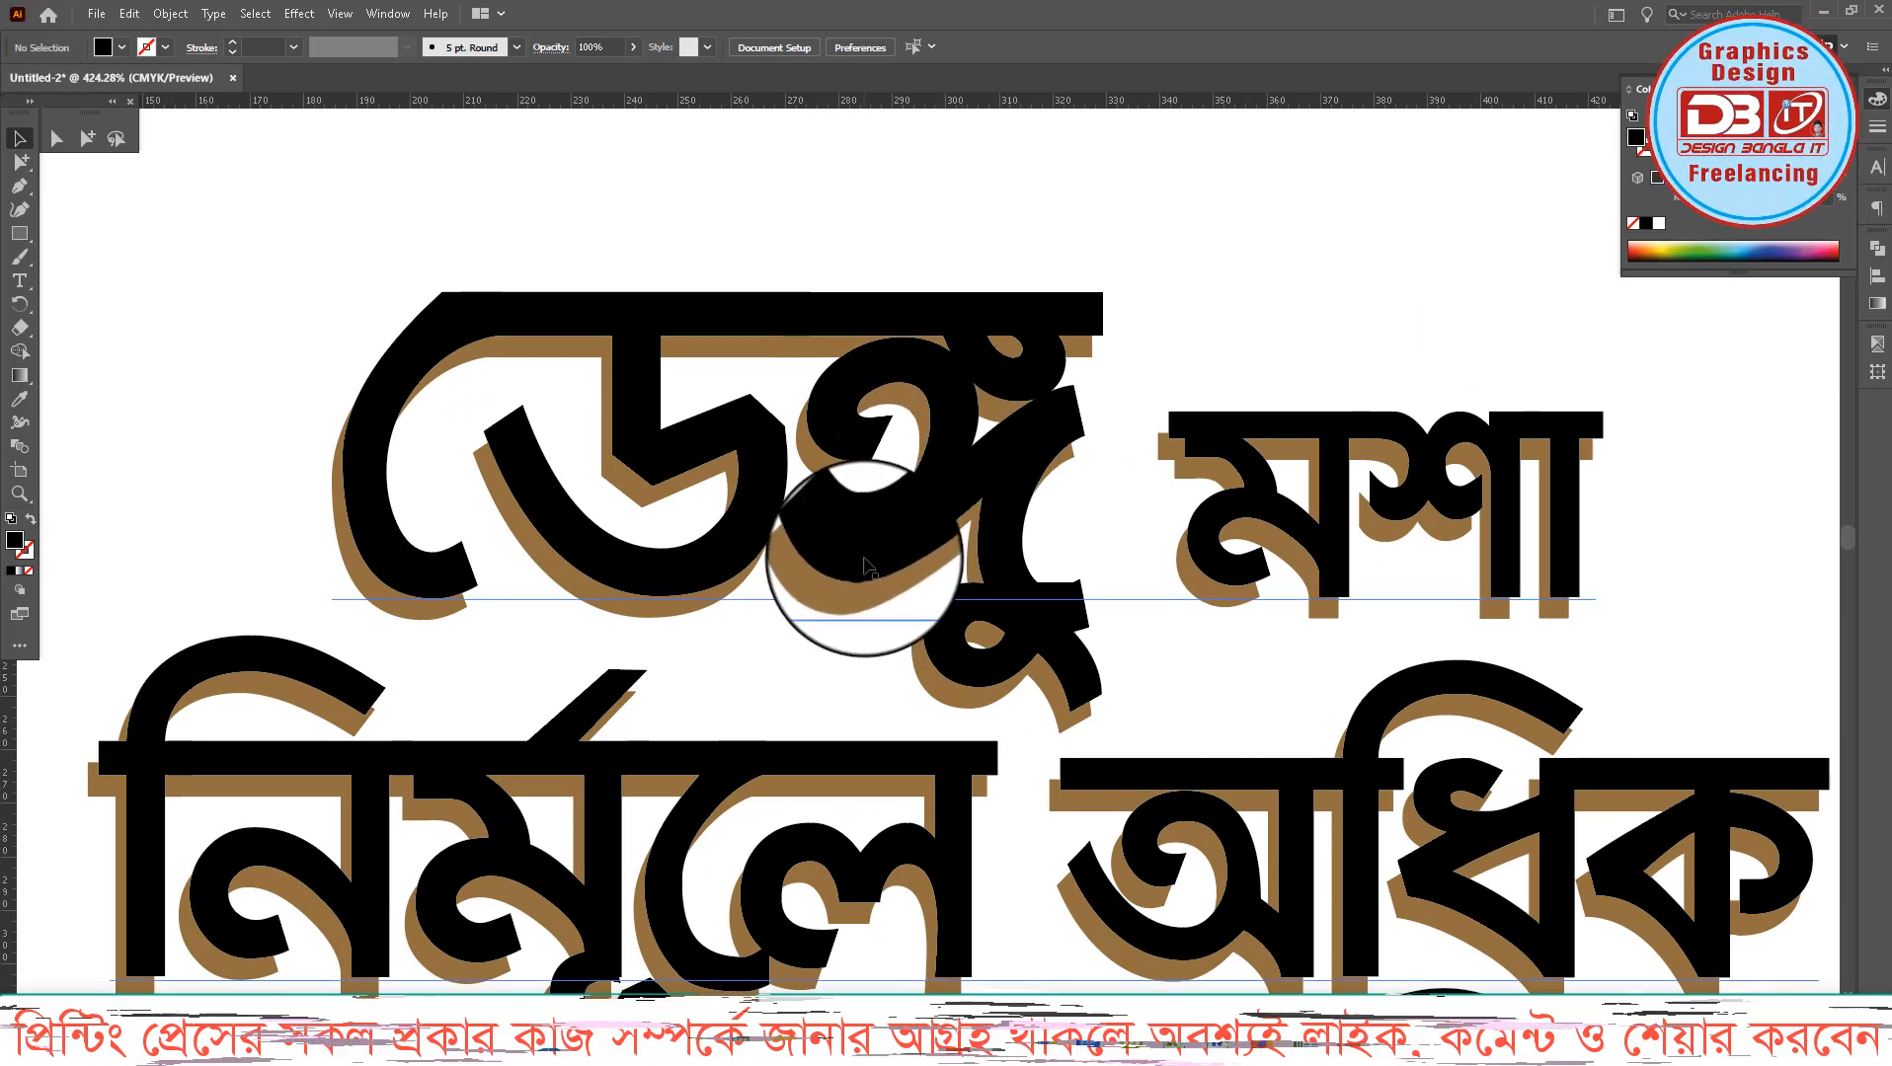
key(ctrl+x)
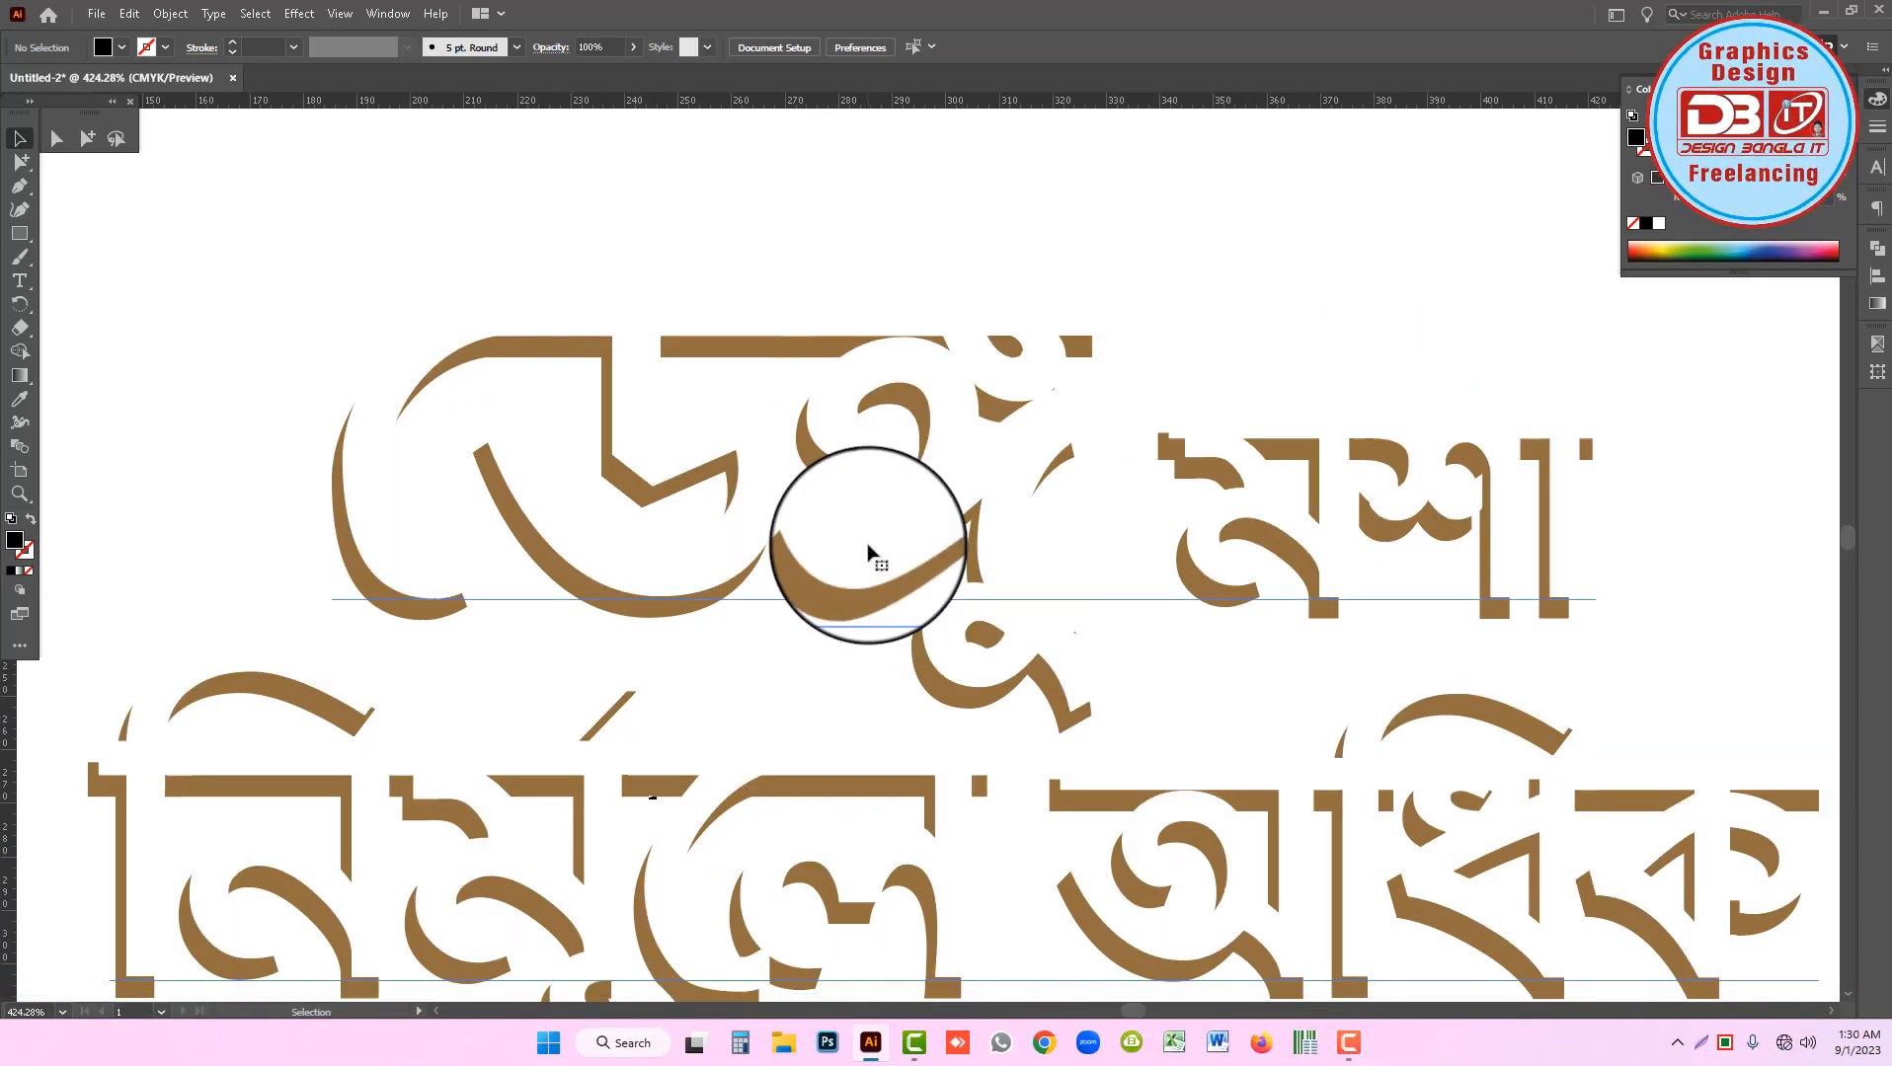
drag(865, 553, 857, 569)
key(ctrl+f)
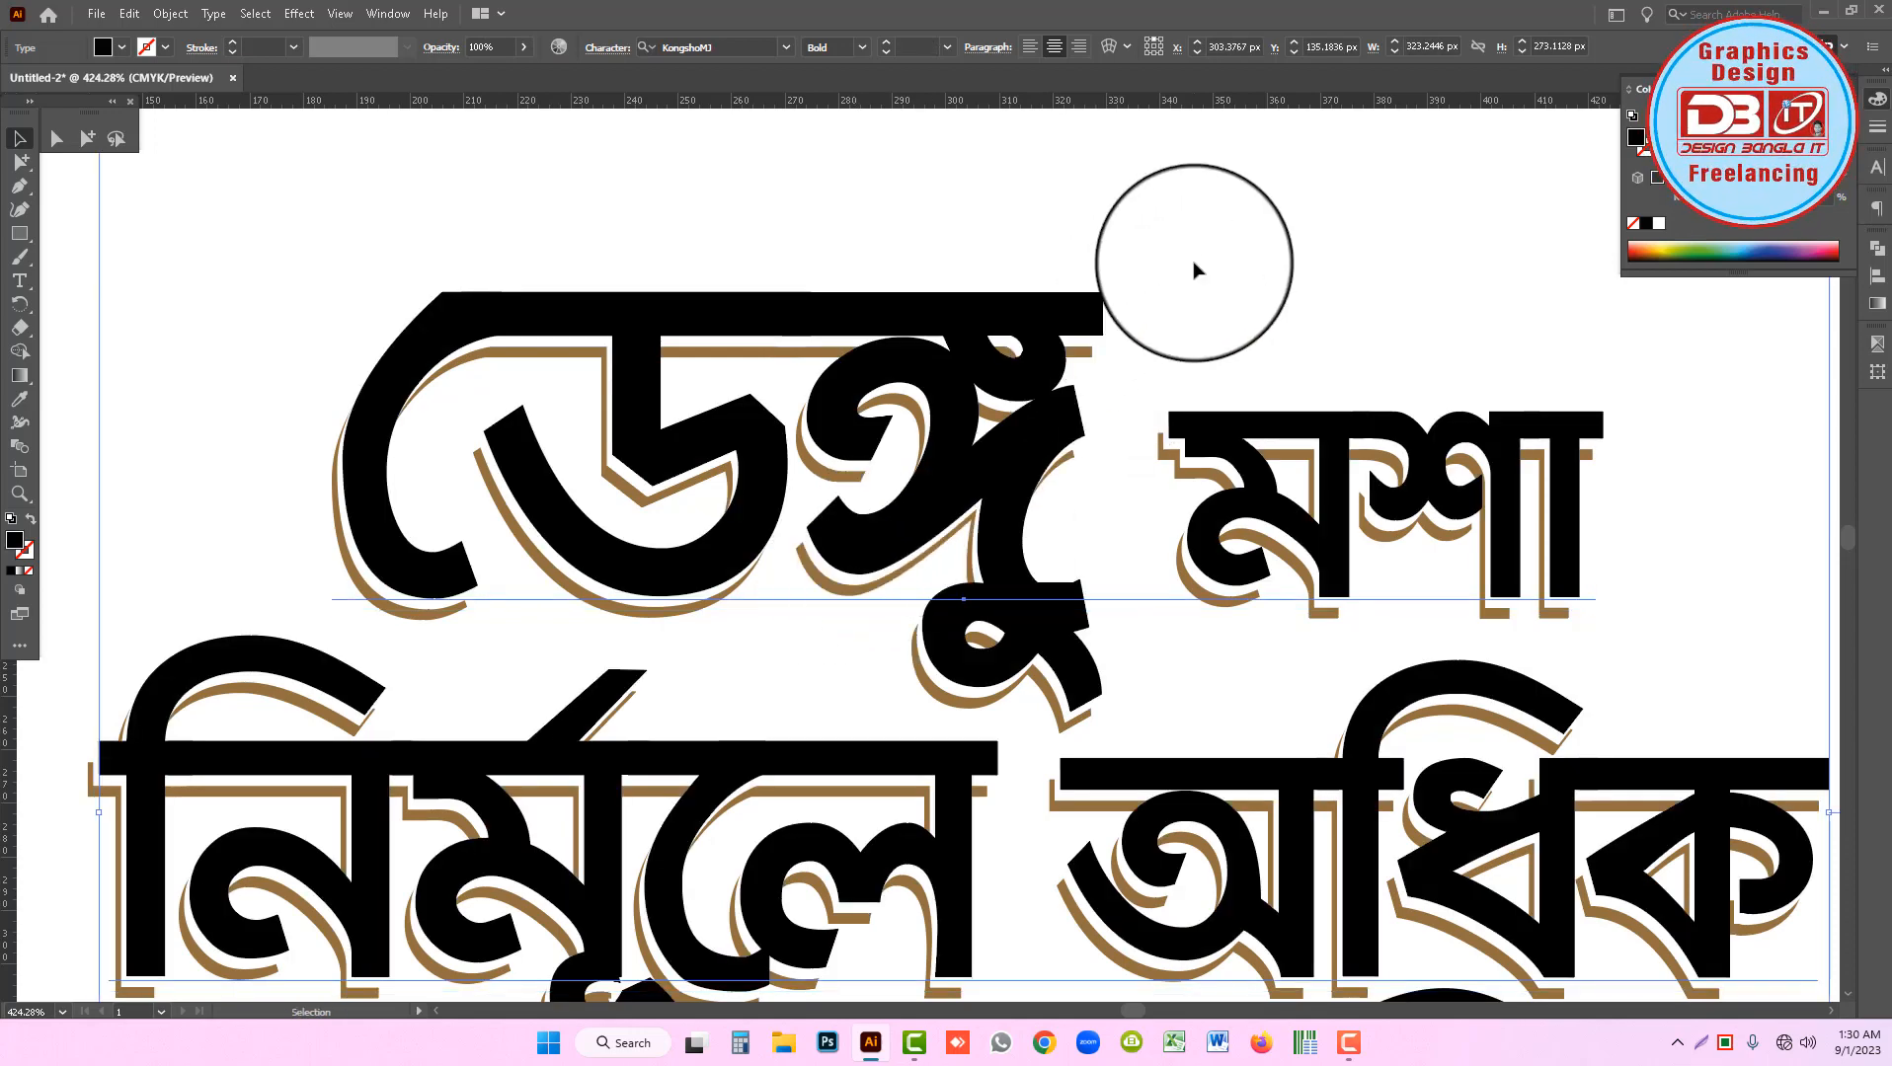
click(1194, 270)
Colour the word "ডেঙ্গু" red in the front black text block.
key(z)
alt+click(1044, 512)
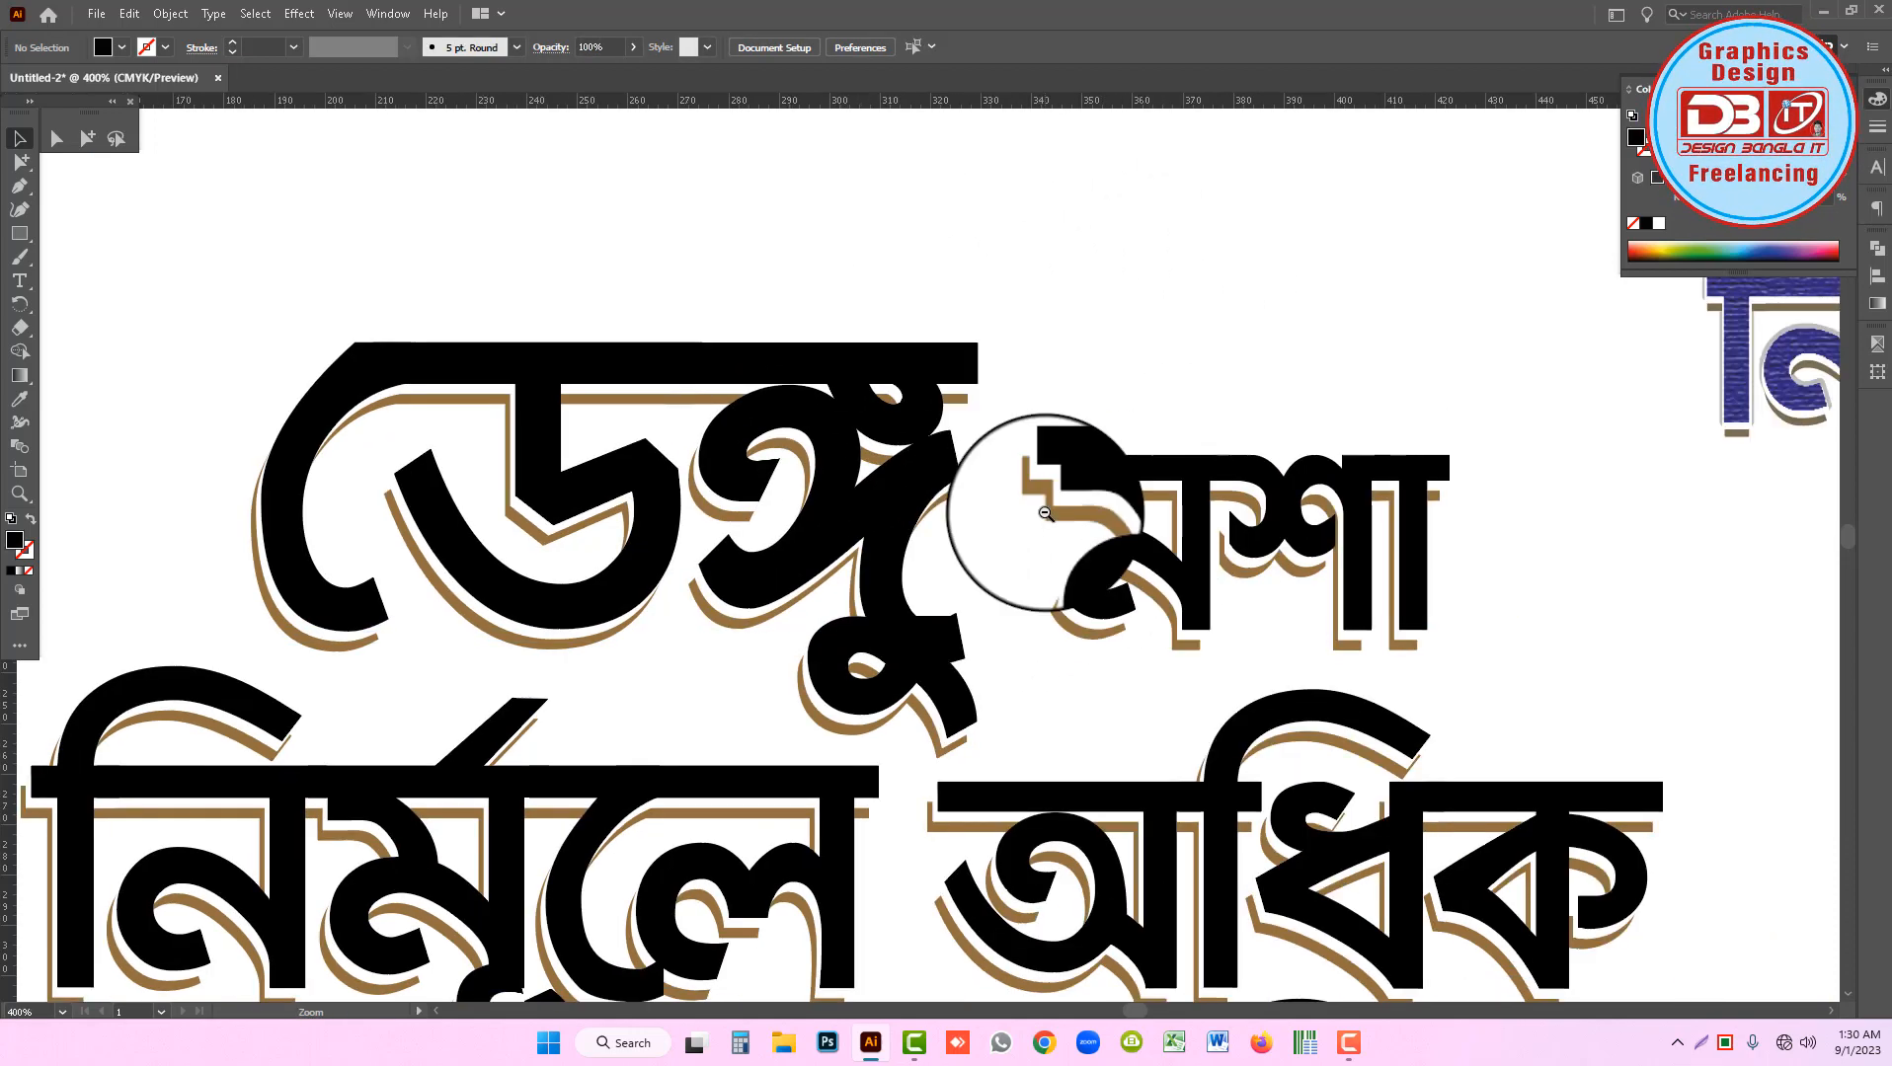
ctrl+alt+click(1044, 514)
drag(970, 505, 1102, 381)
ctrl+alt+click(1101, 381)
drag(988, 435, 957, 303)
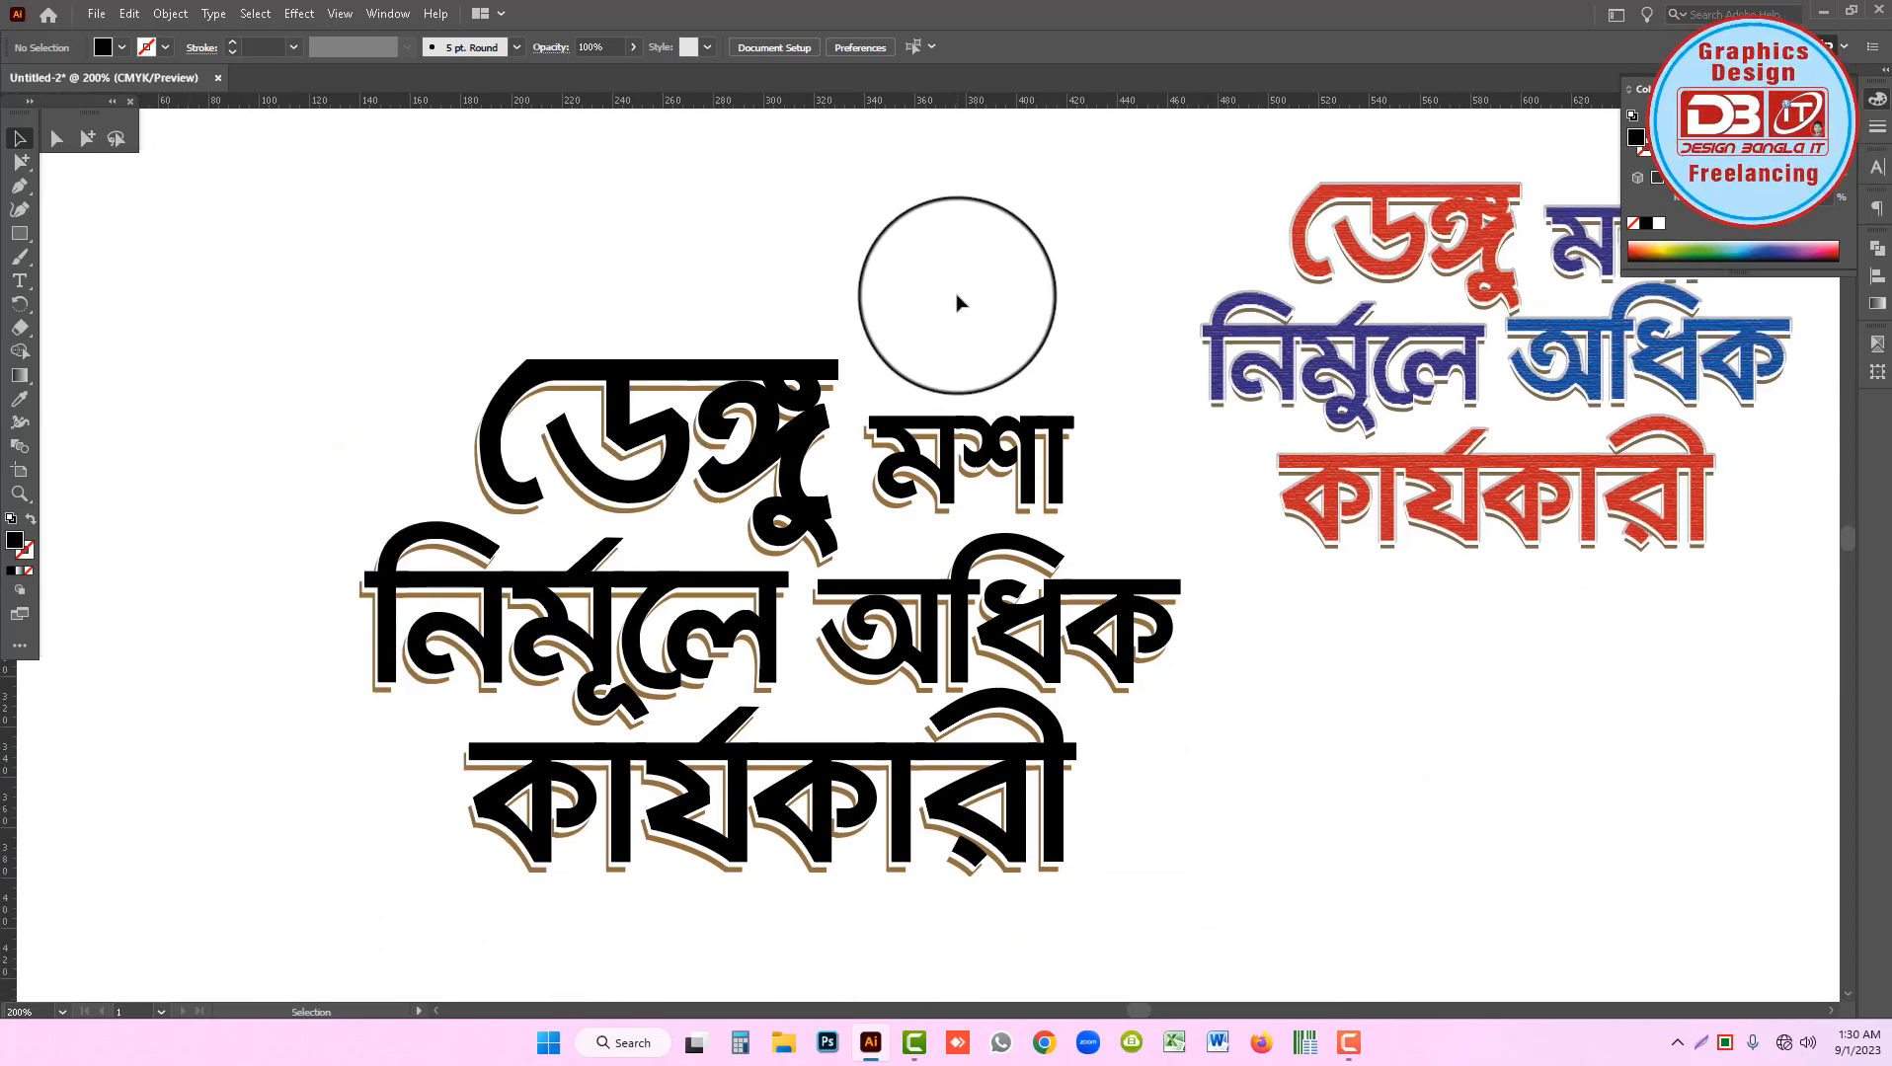
double_click(823, 427)
drag(829, 431, 324, 421)
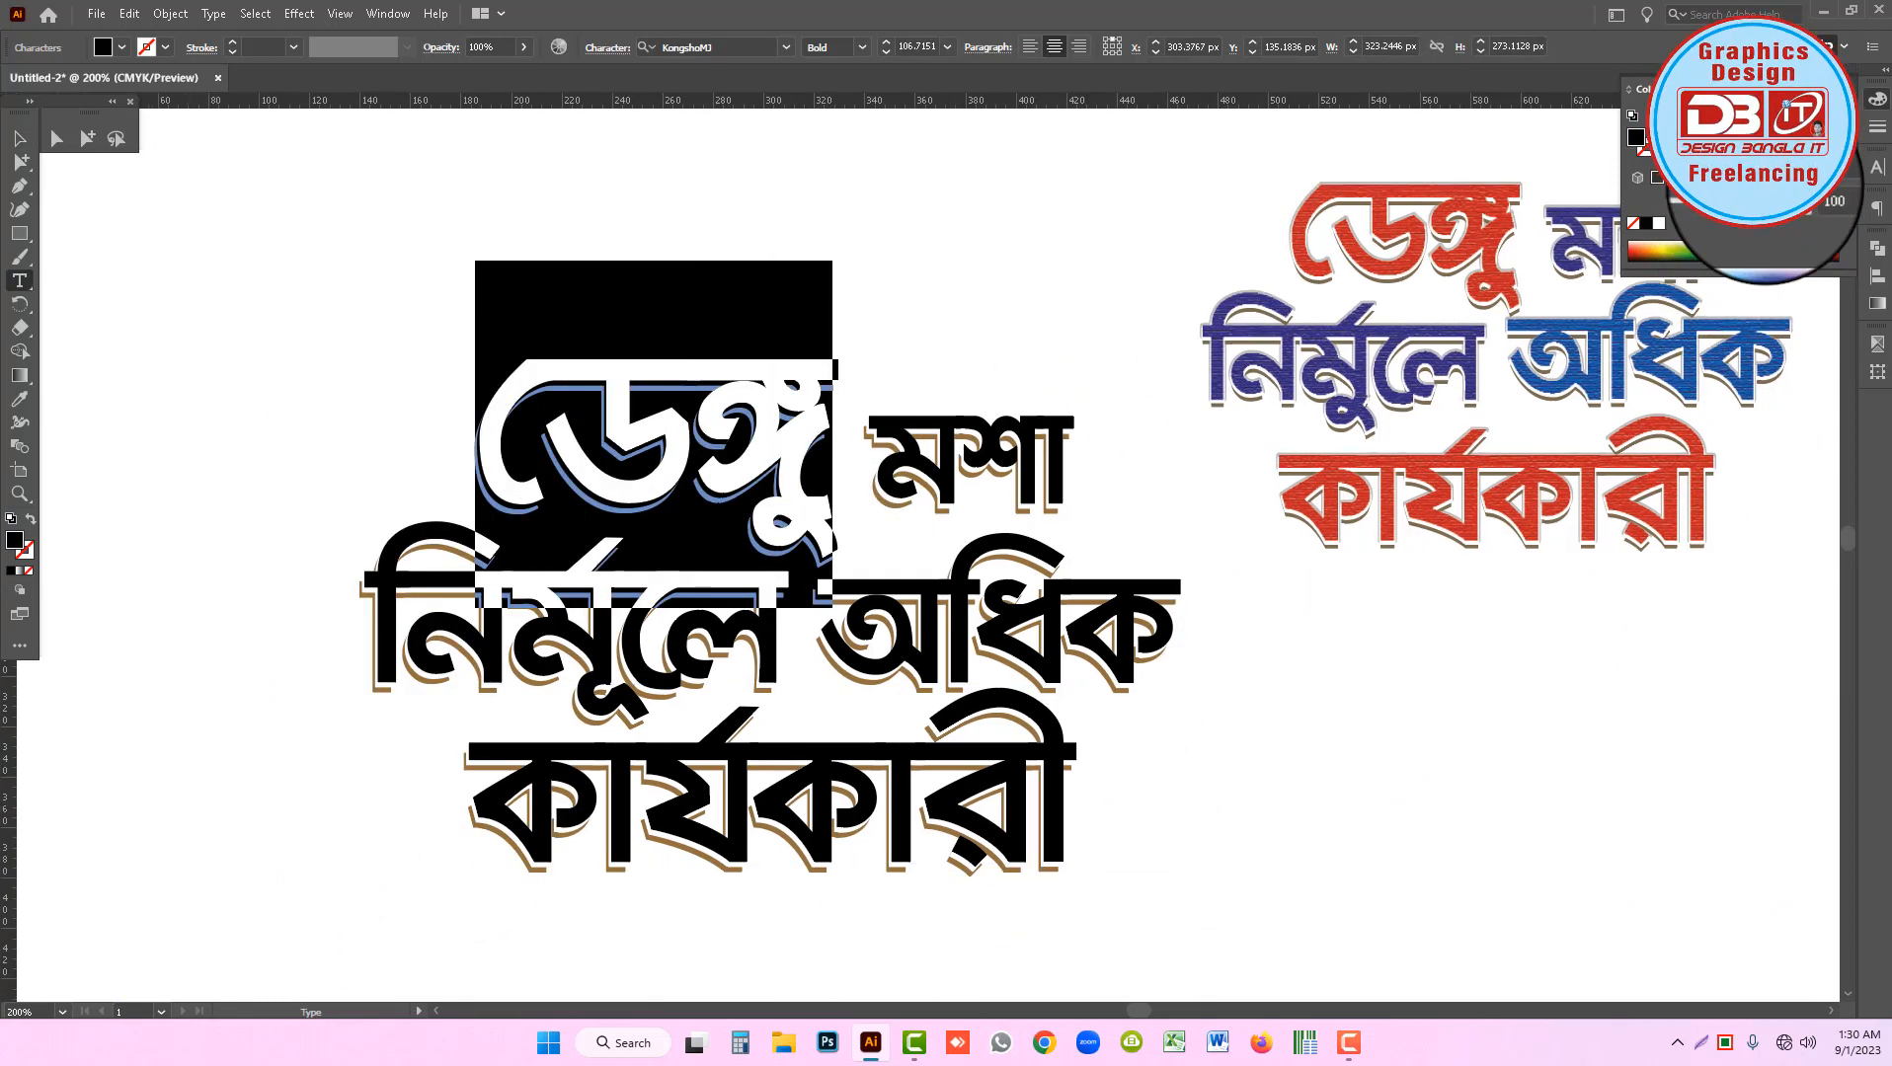
click(1798, 249)
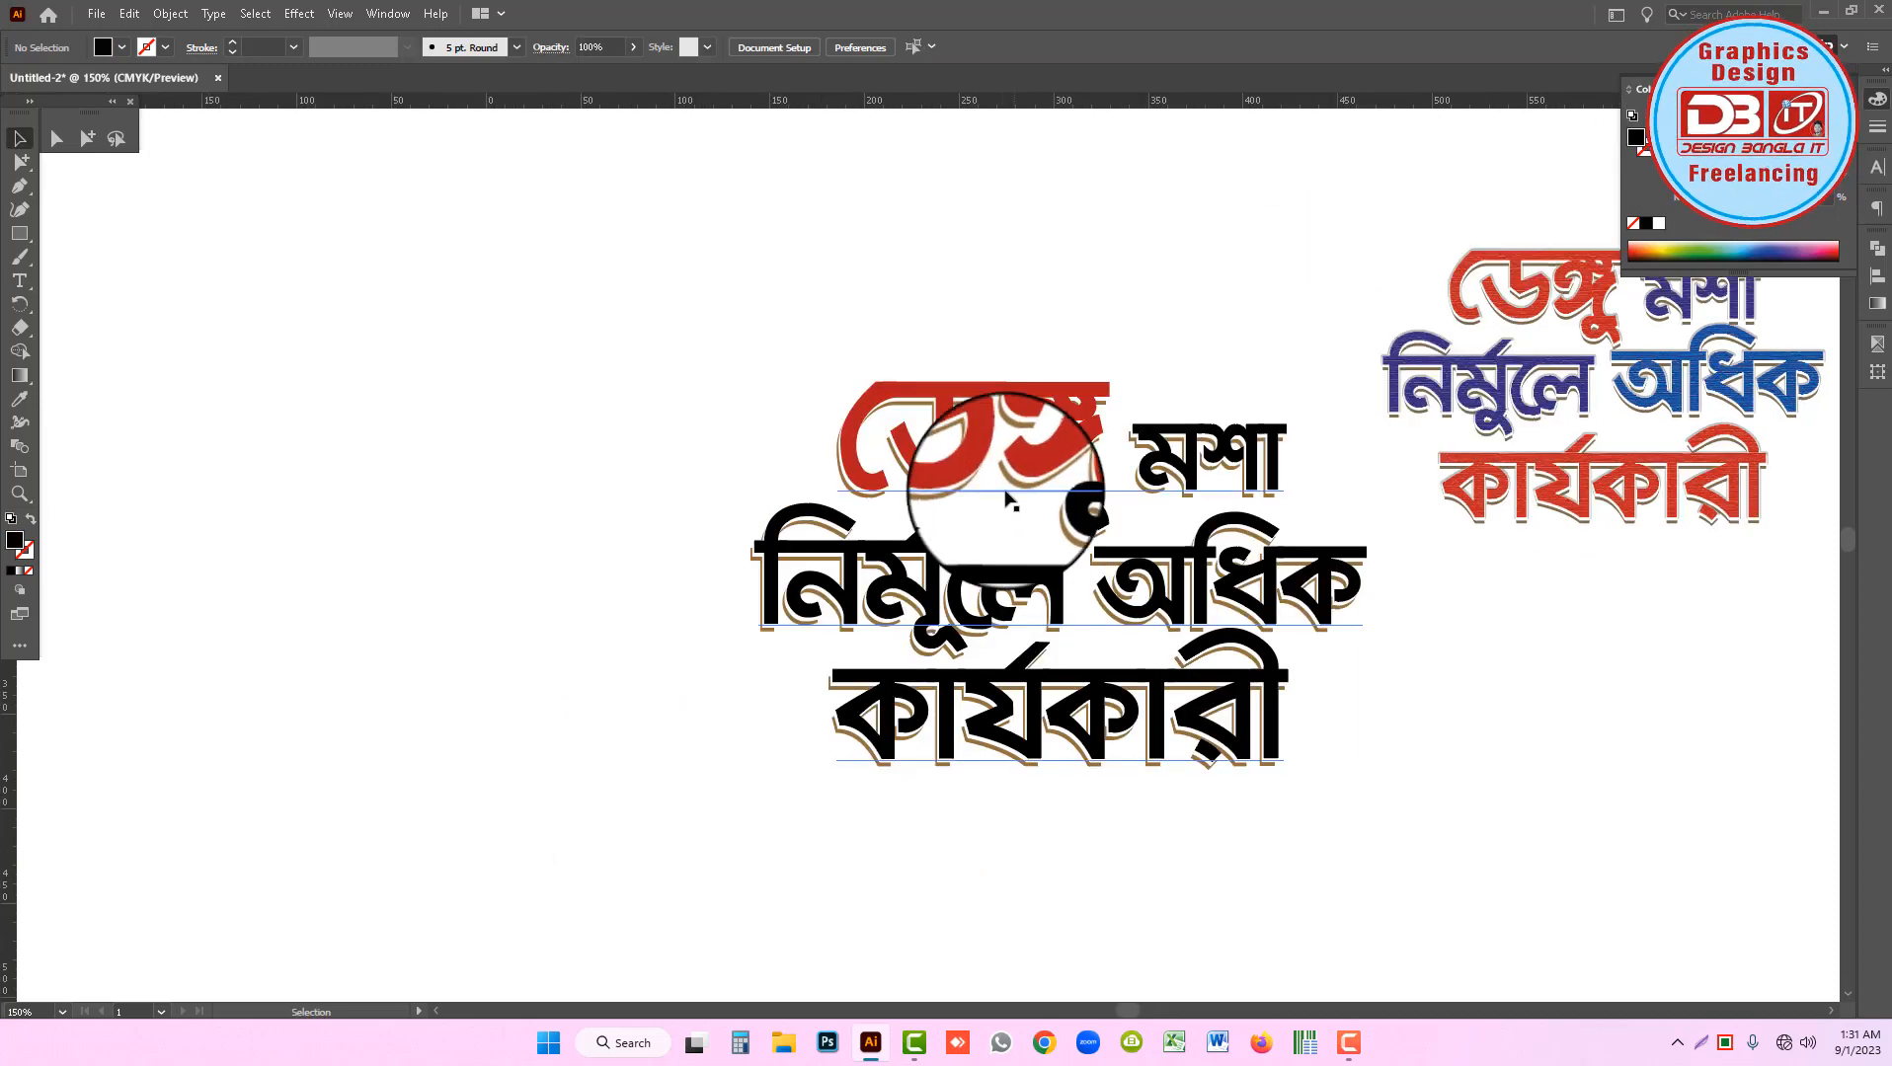
Move the front text block left, clear of the shadow layers, and colour the remaining black part of "ডেঙ্গু" red.
drag(990, 472, 334, 481)
scroll(574, 578, left, 3)
double_click(622, 463)
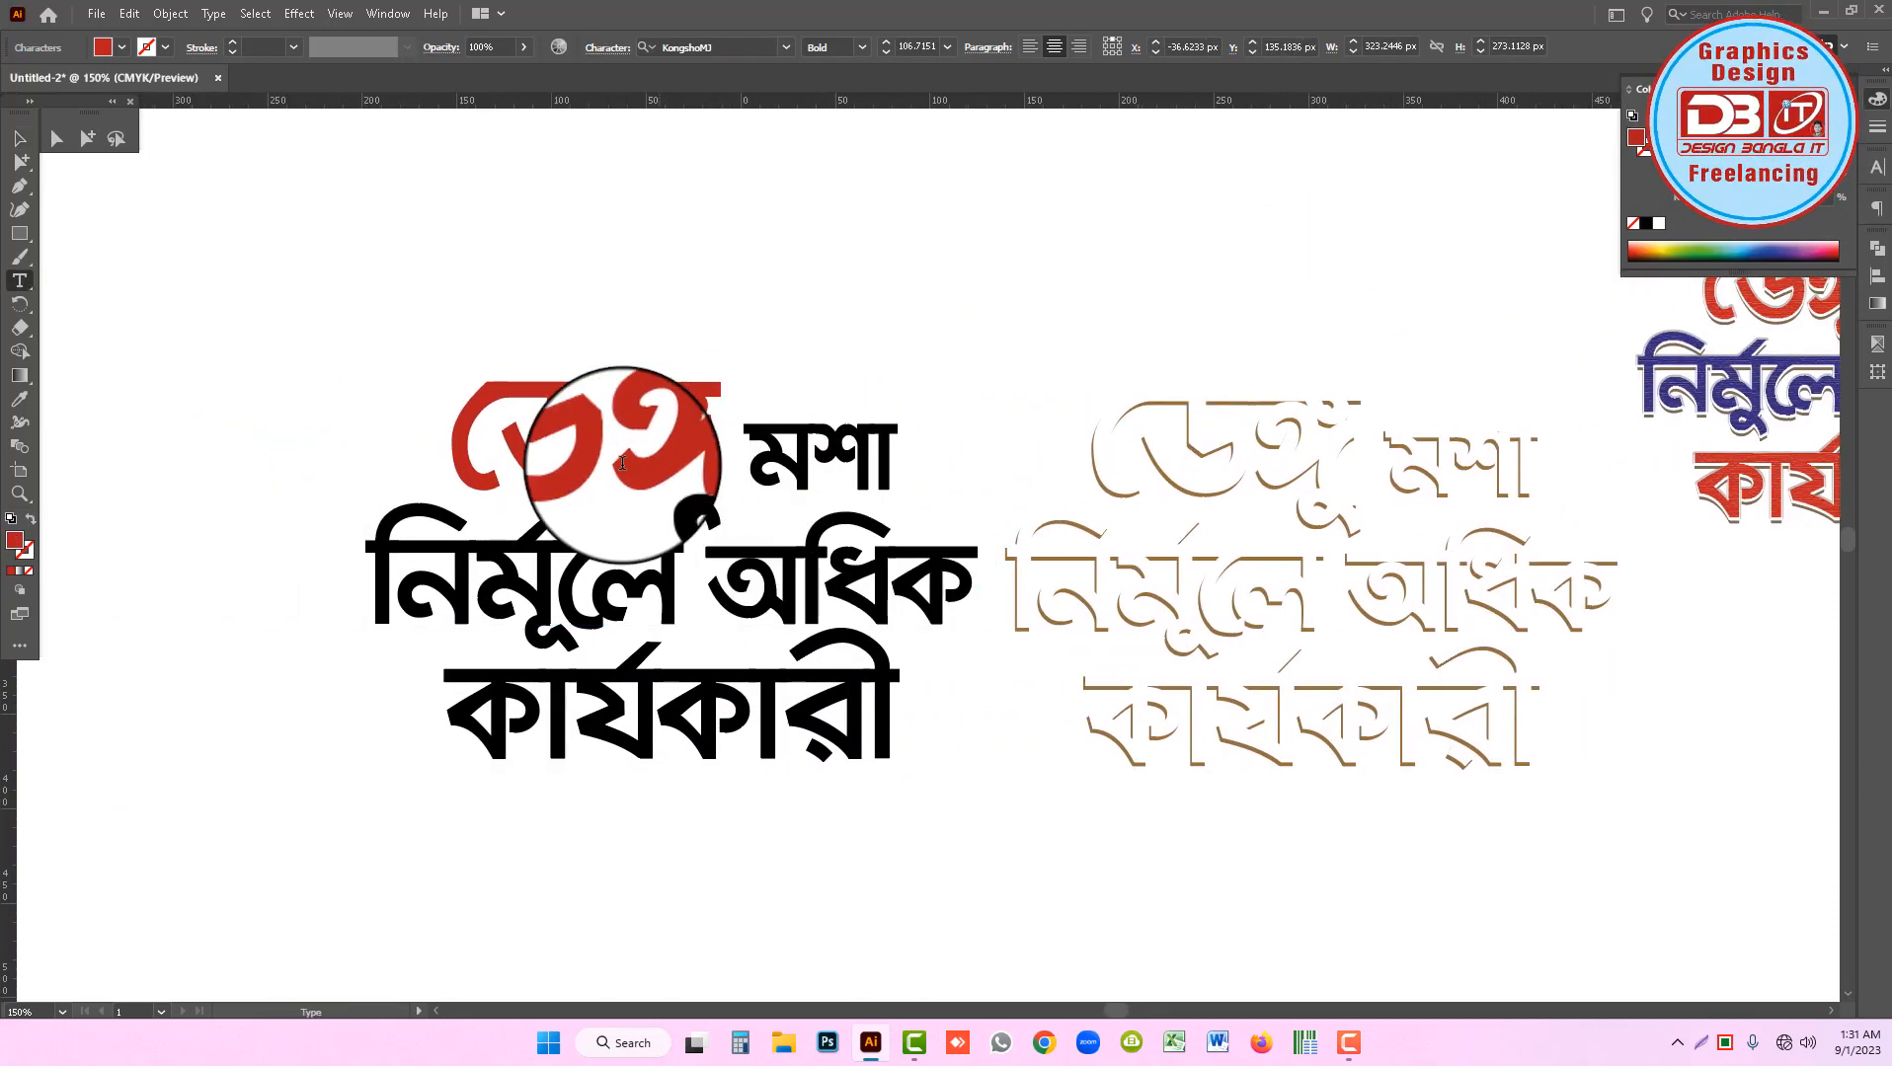
drag(452, 439, 722, 567)
Colour the word "মশা" blue and the word "নির্মূলে" dark indigo in the front text block.
drag(725, 468, 908, 463)
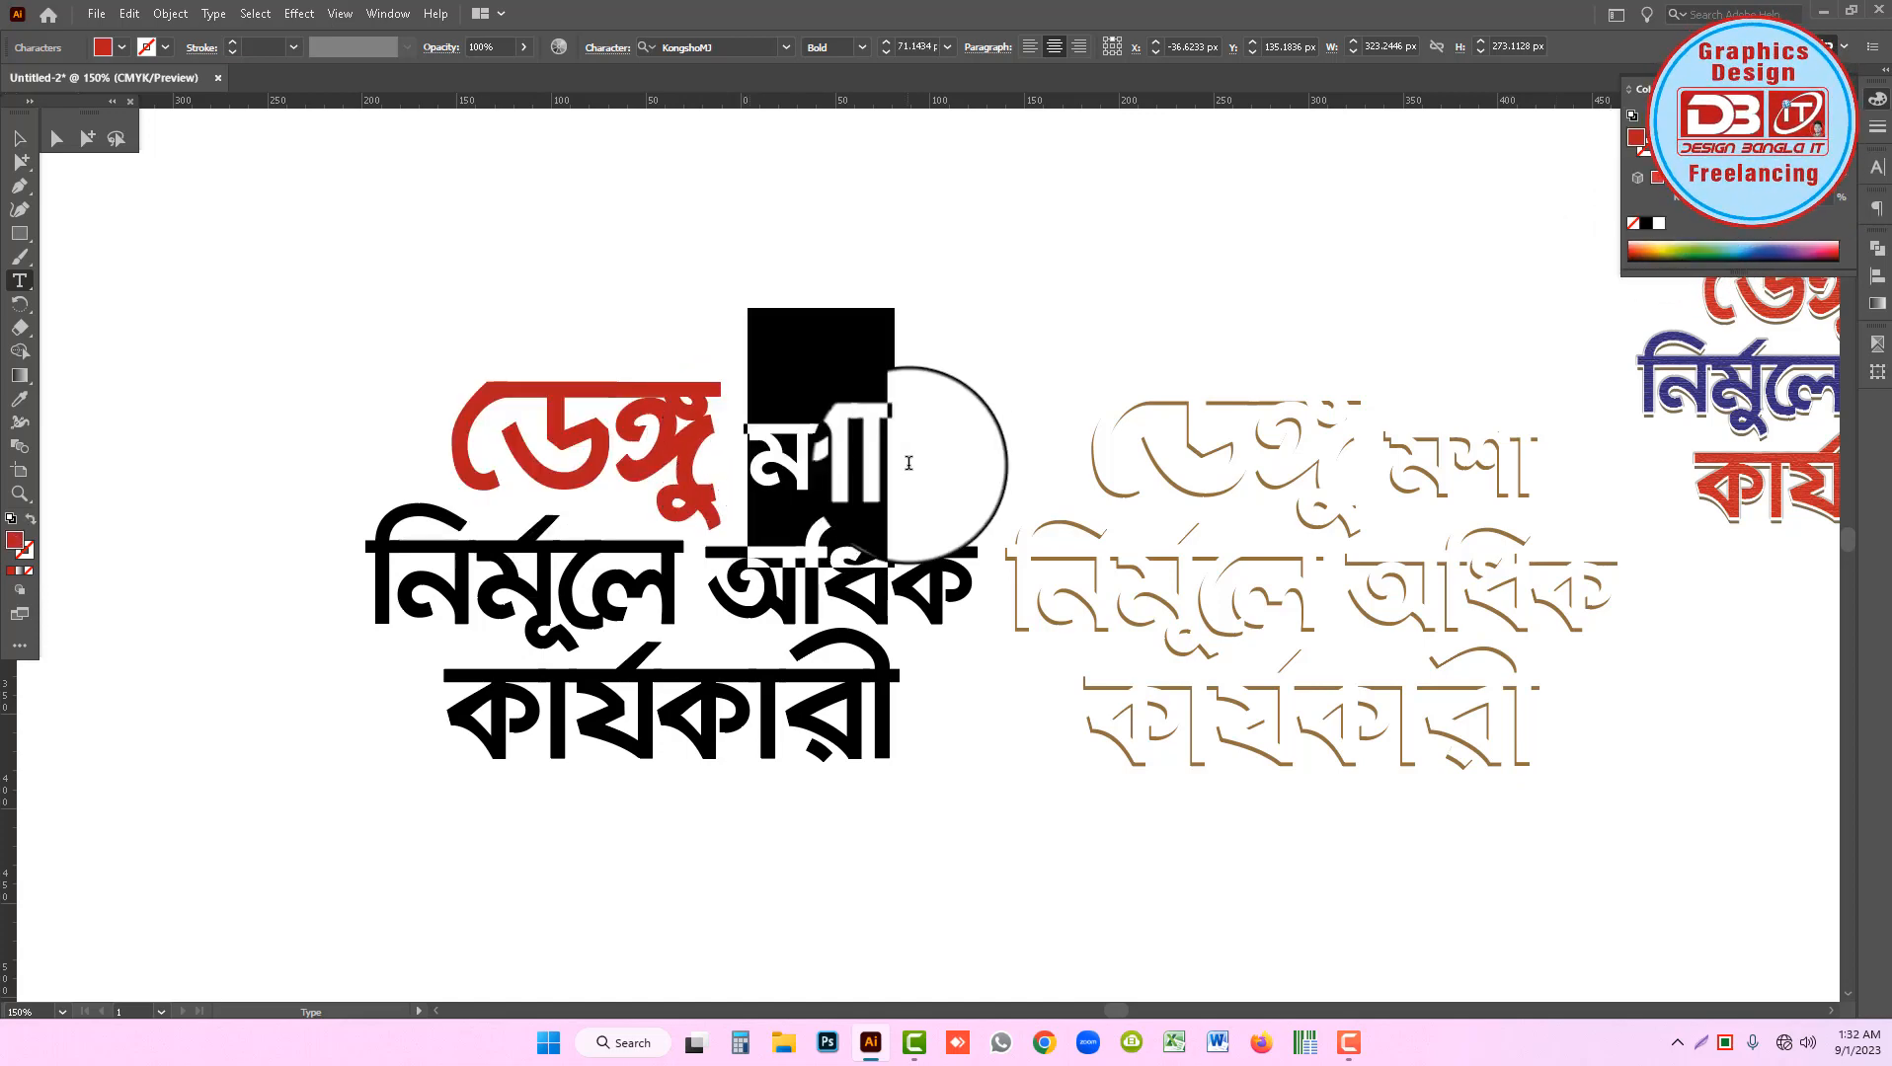
key(ctrl+minus)
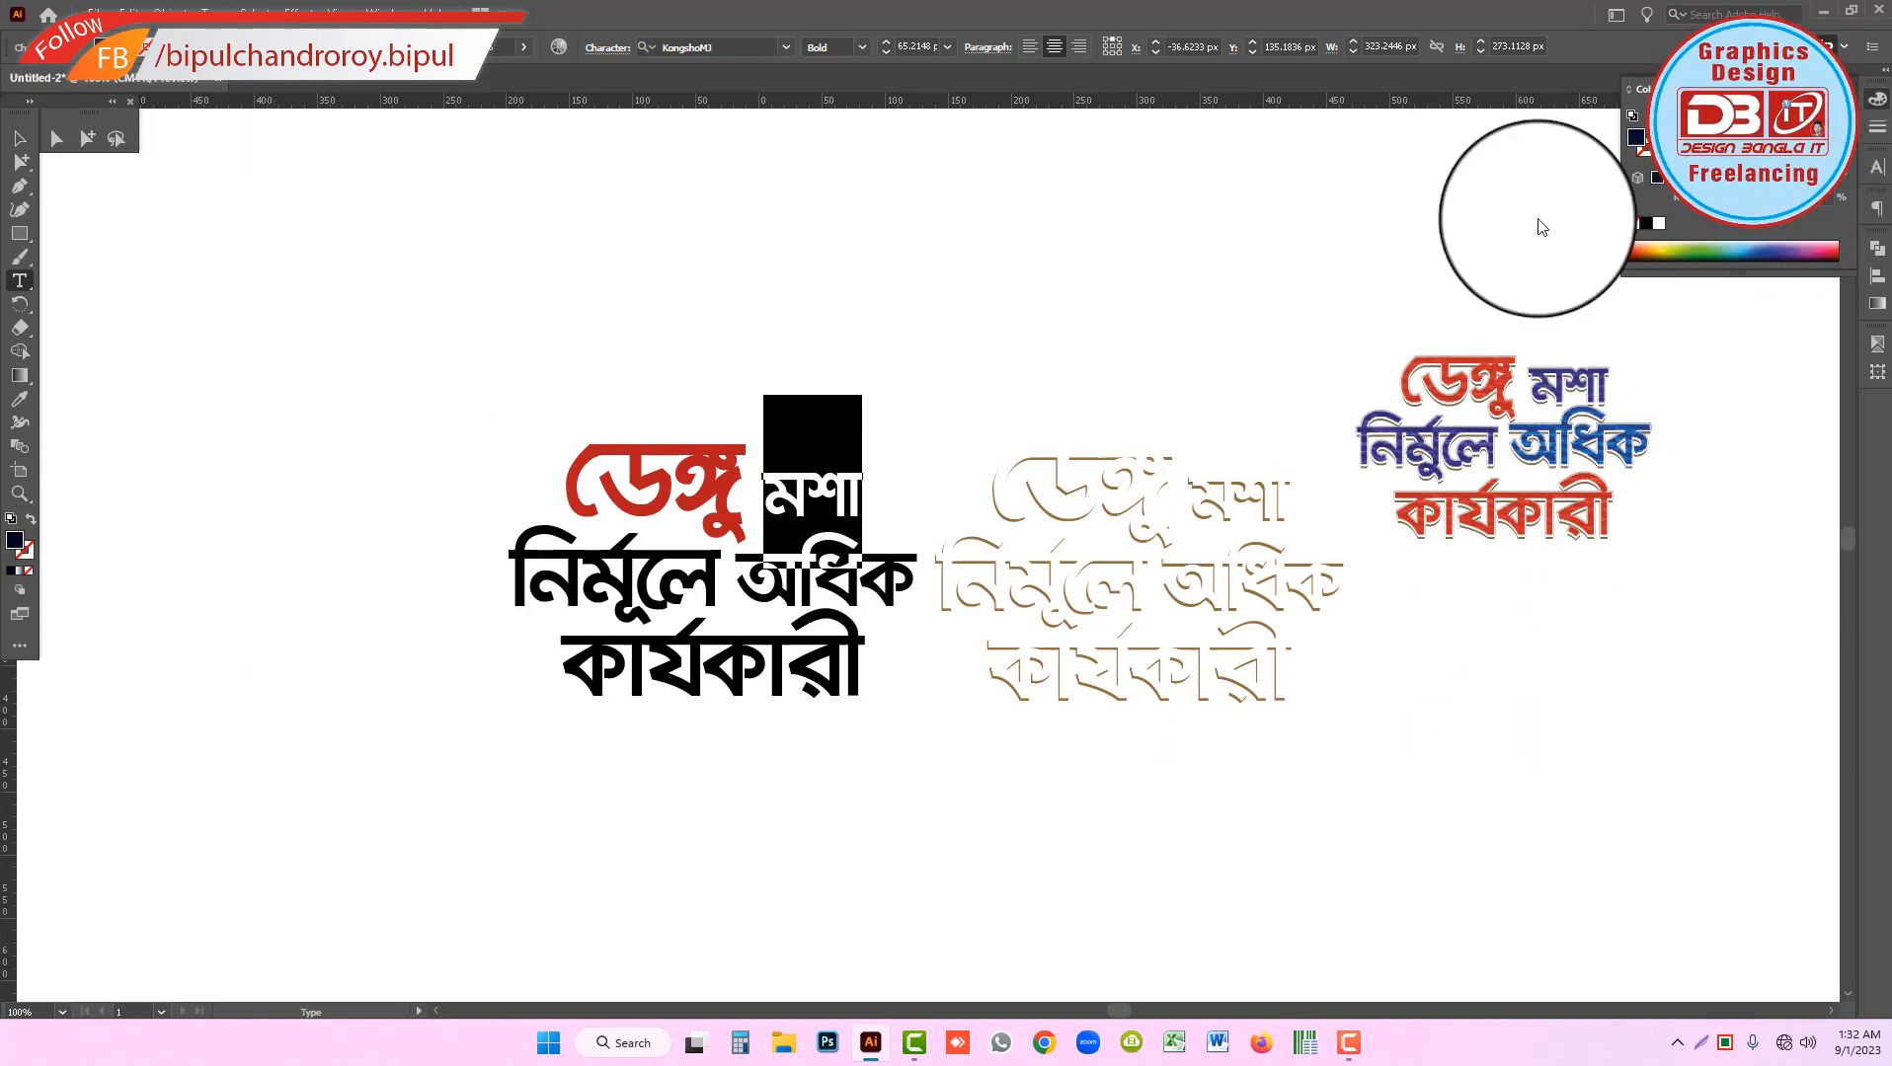
drag(739, 592, 490, 570)
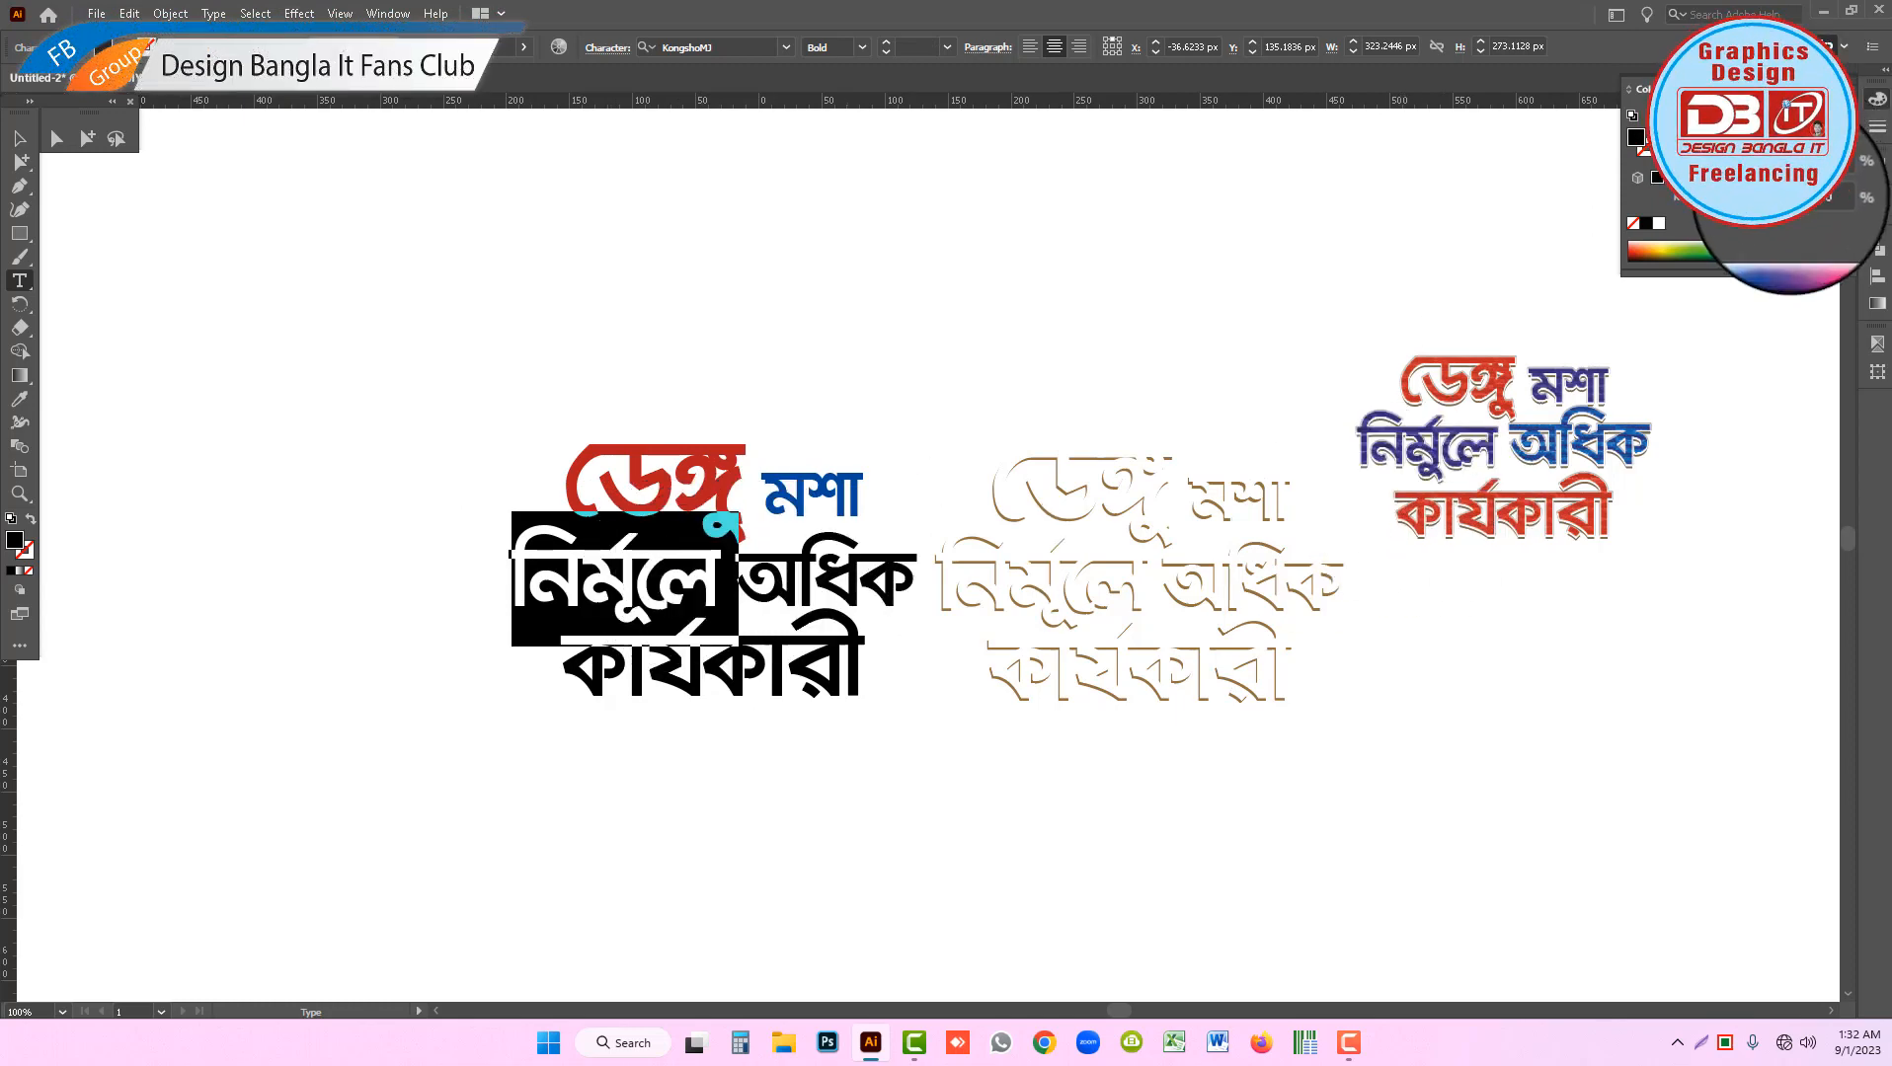
click(785, 617)
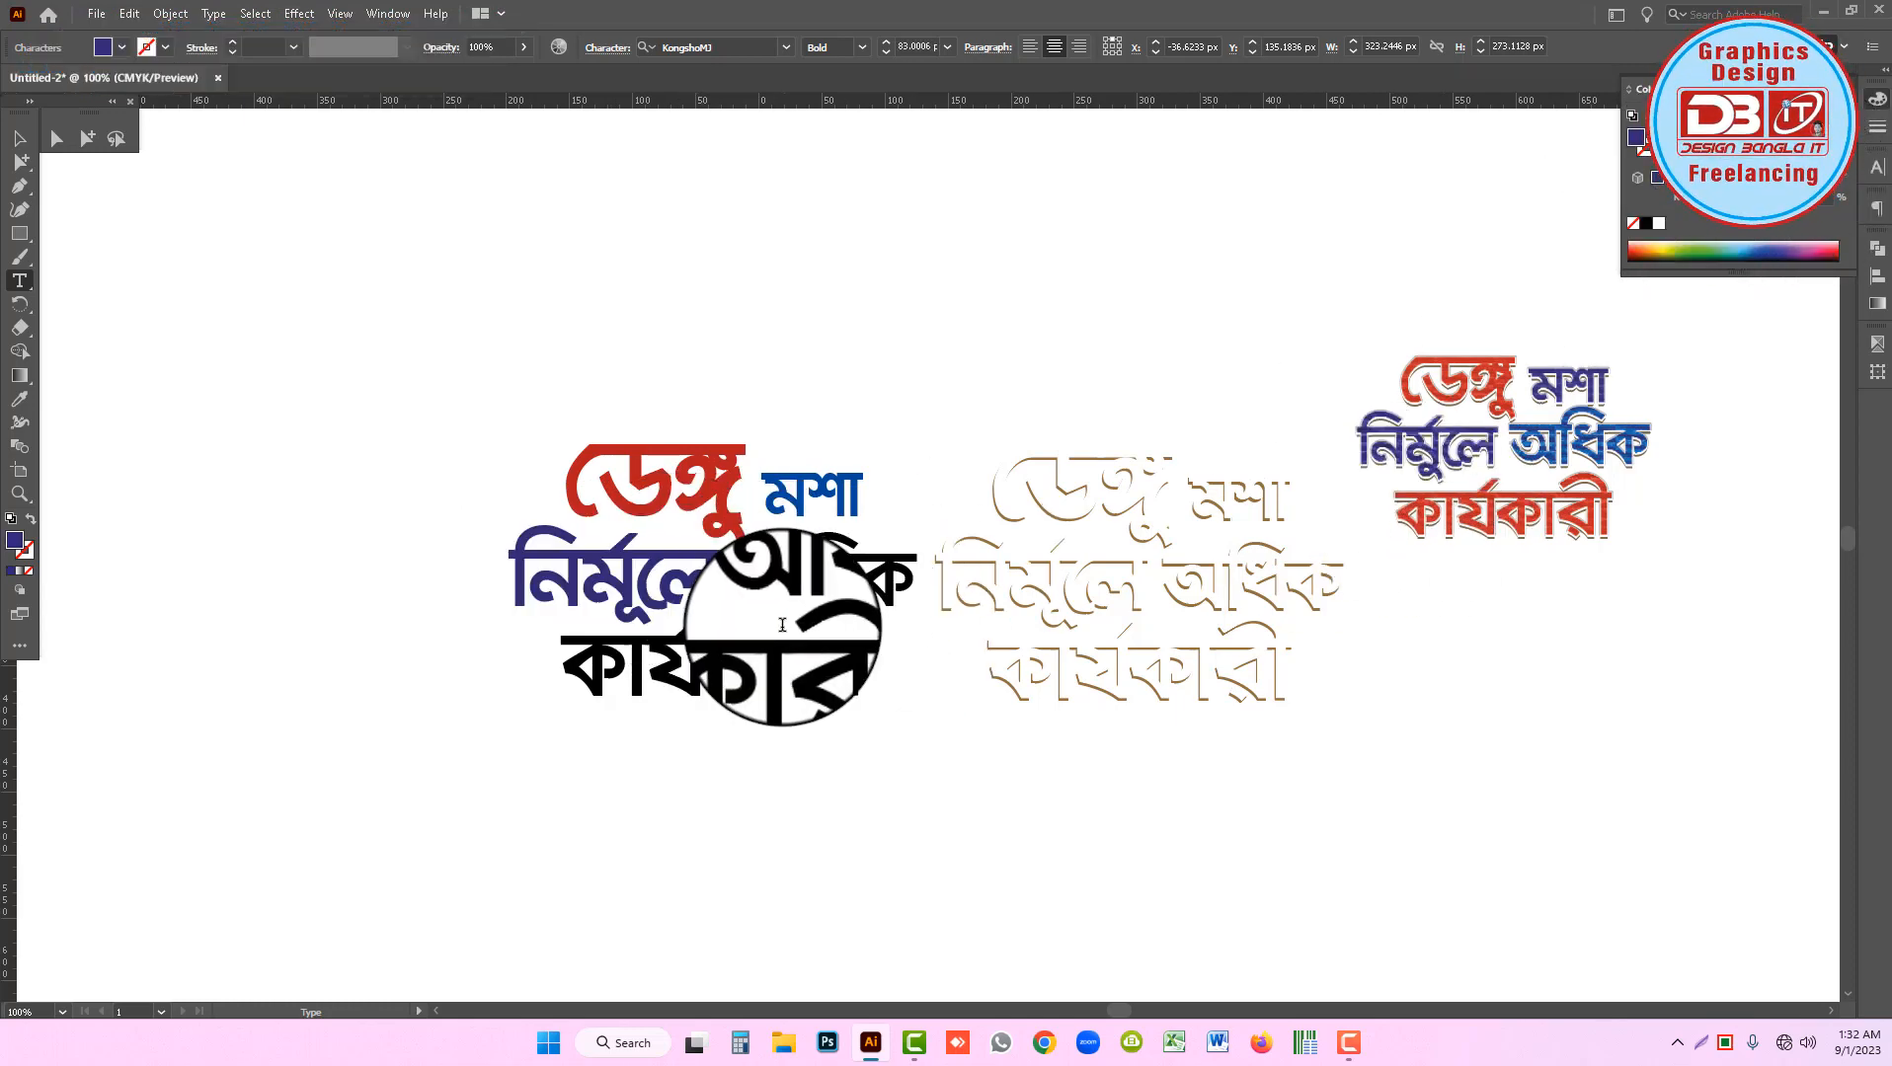
Colour the word "অধিক" a muted greyish purple and the last line "কার্যকারী" red.
drag(746, 573, 923, 579)
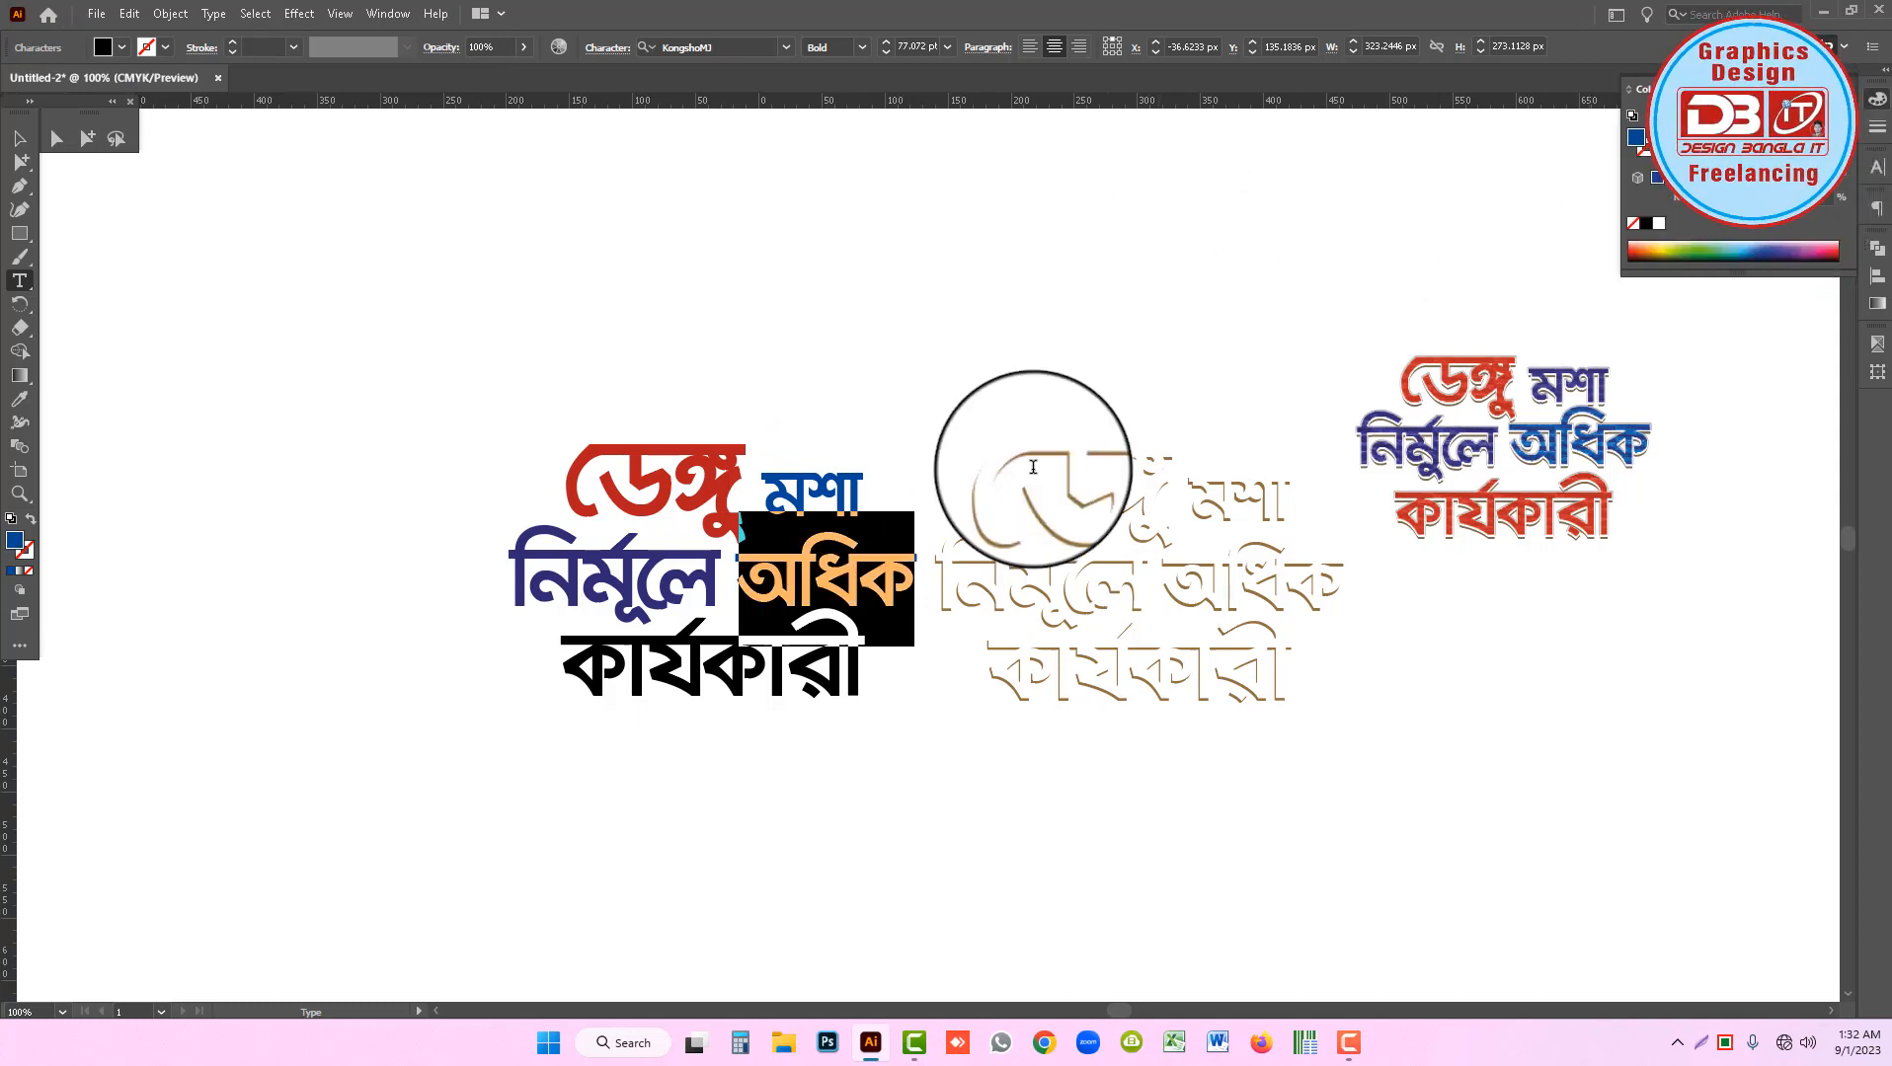
click(792, 646)
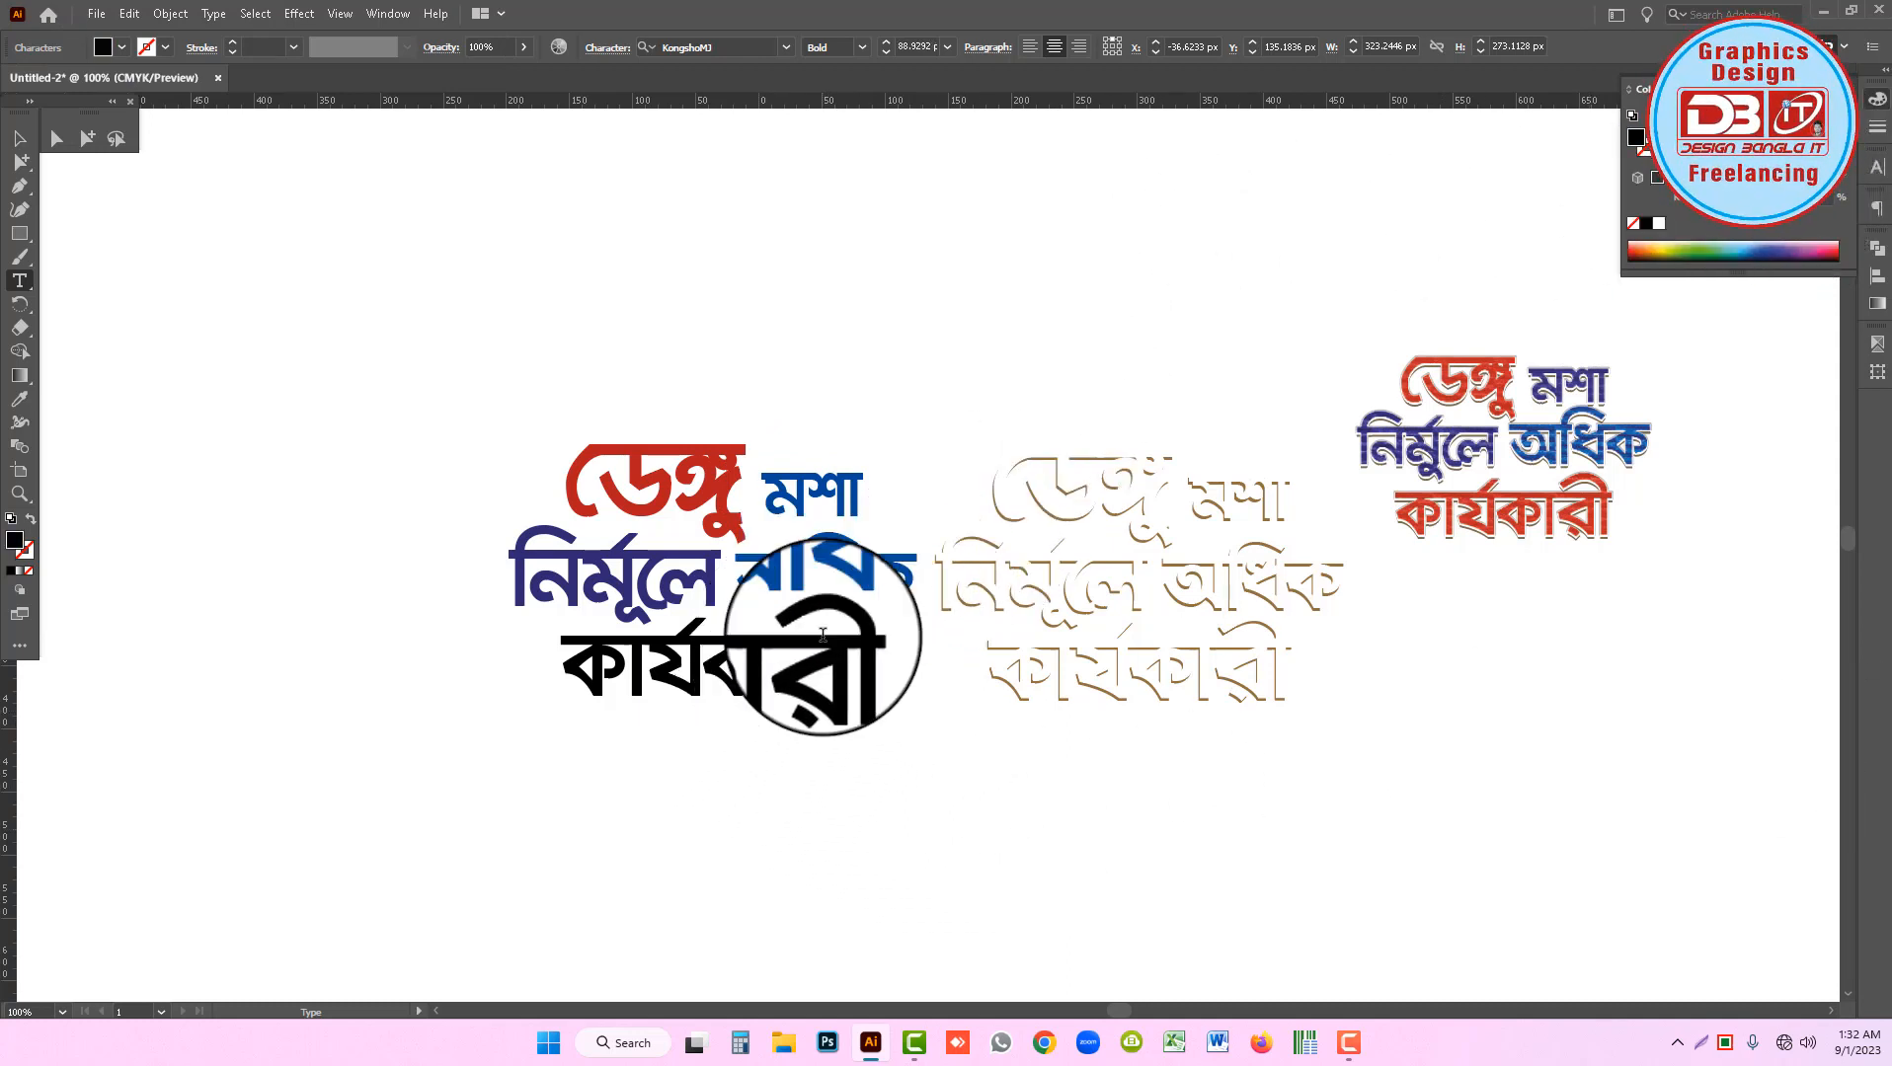
drag(743, 561, 952, 589)
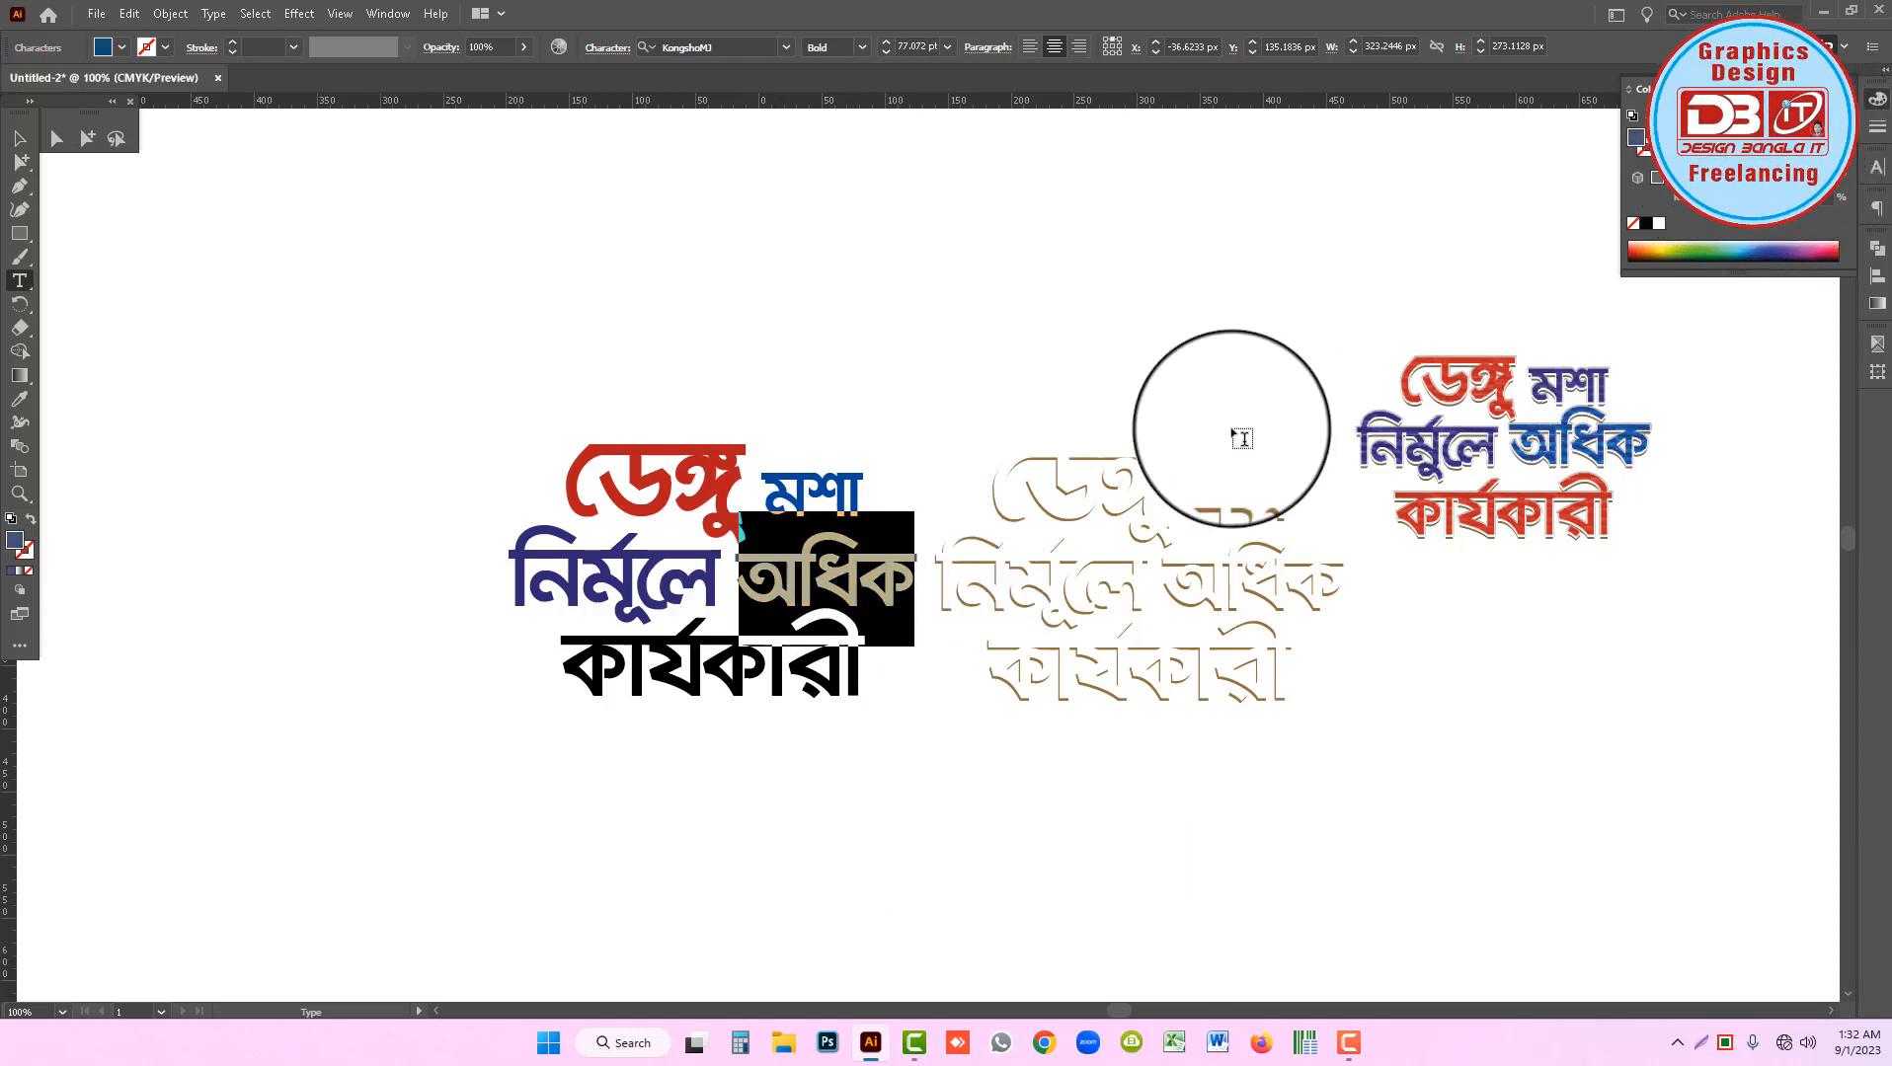
click(832, 664)
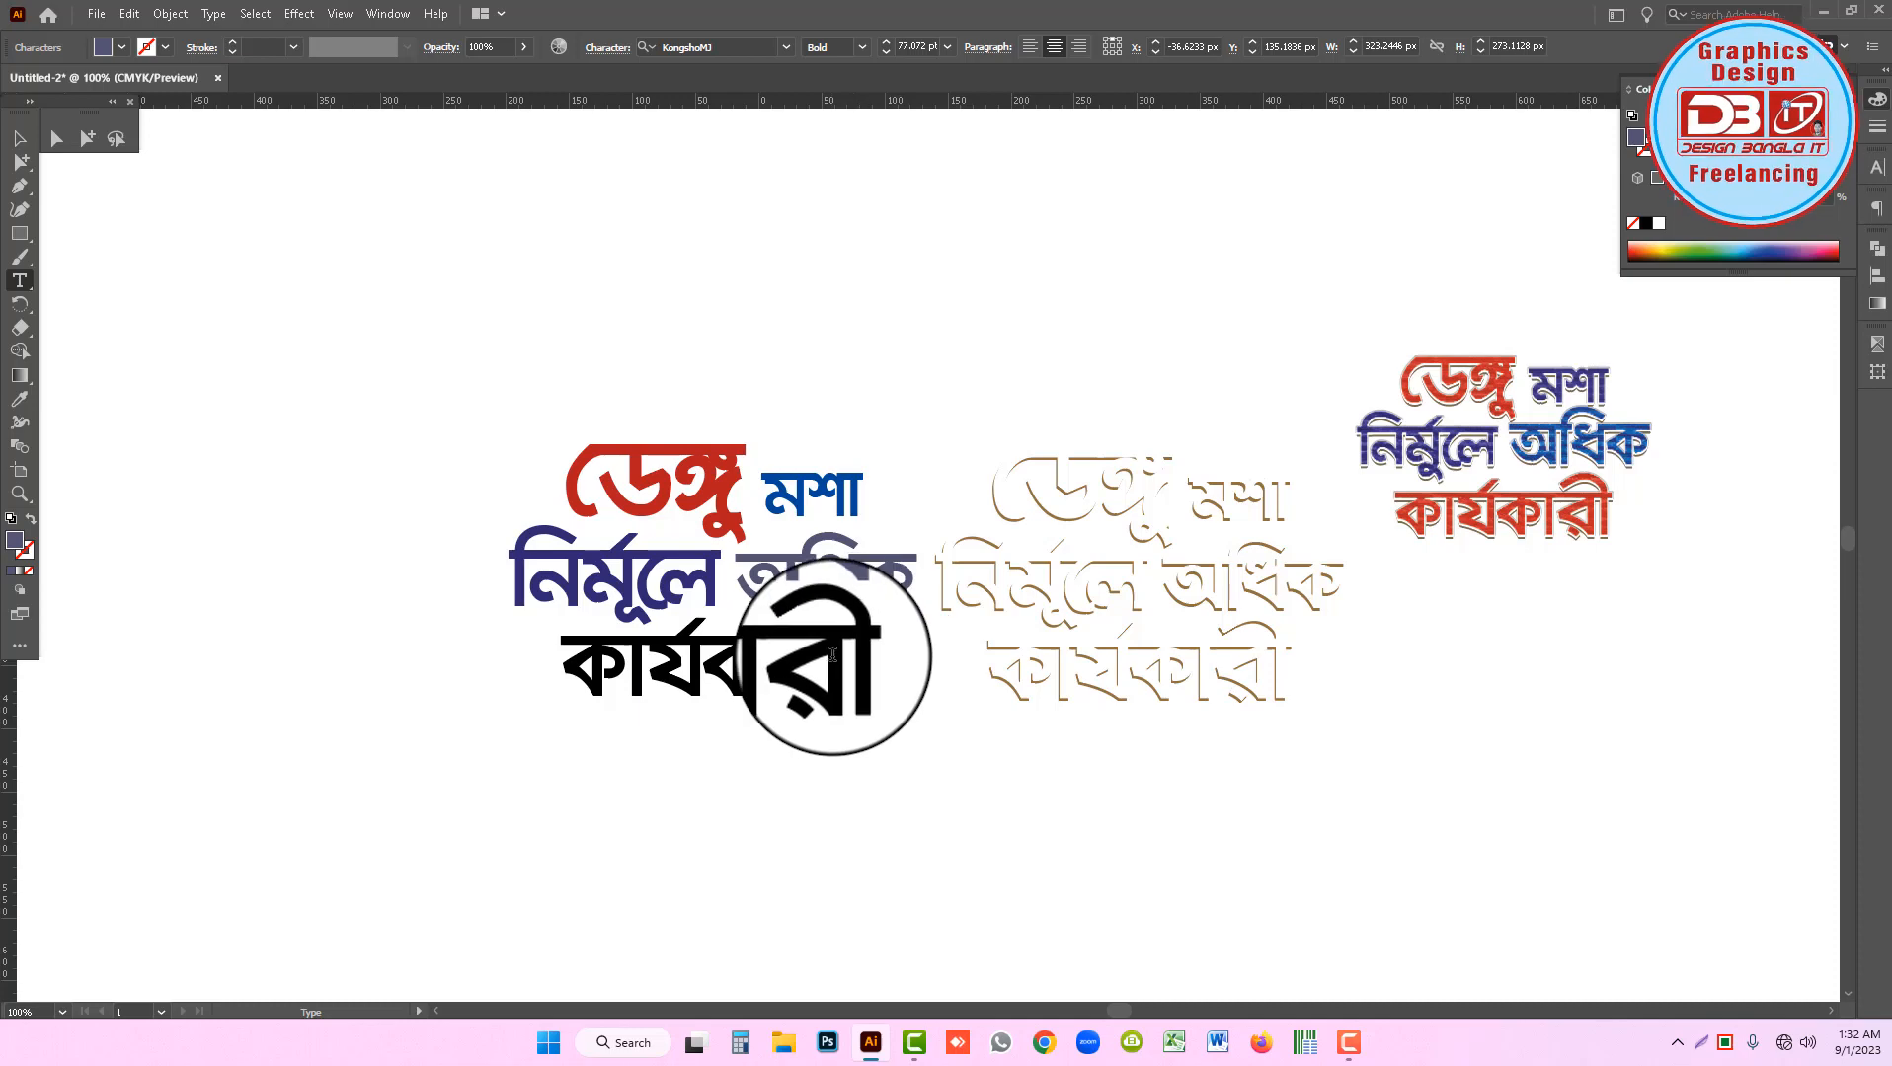
double_click(699, 661)
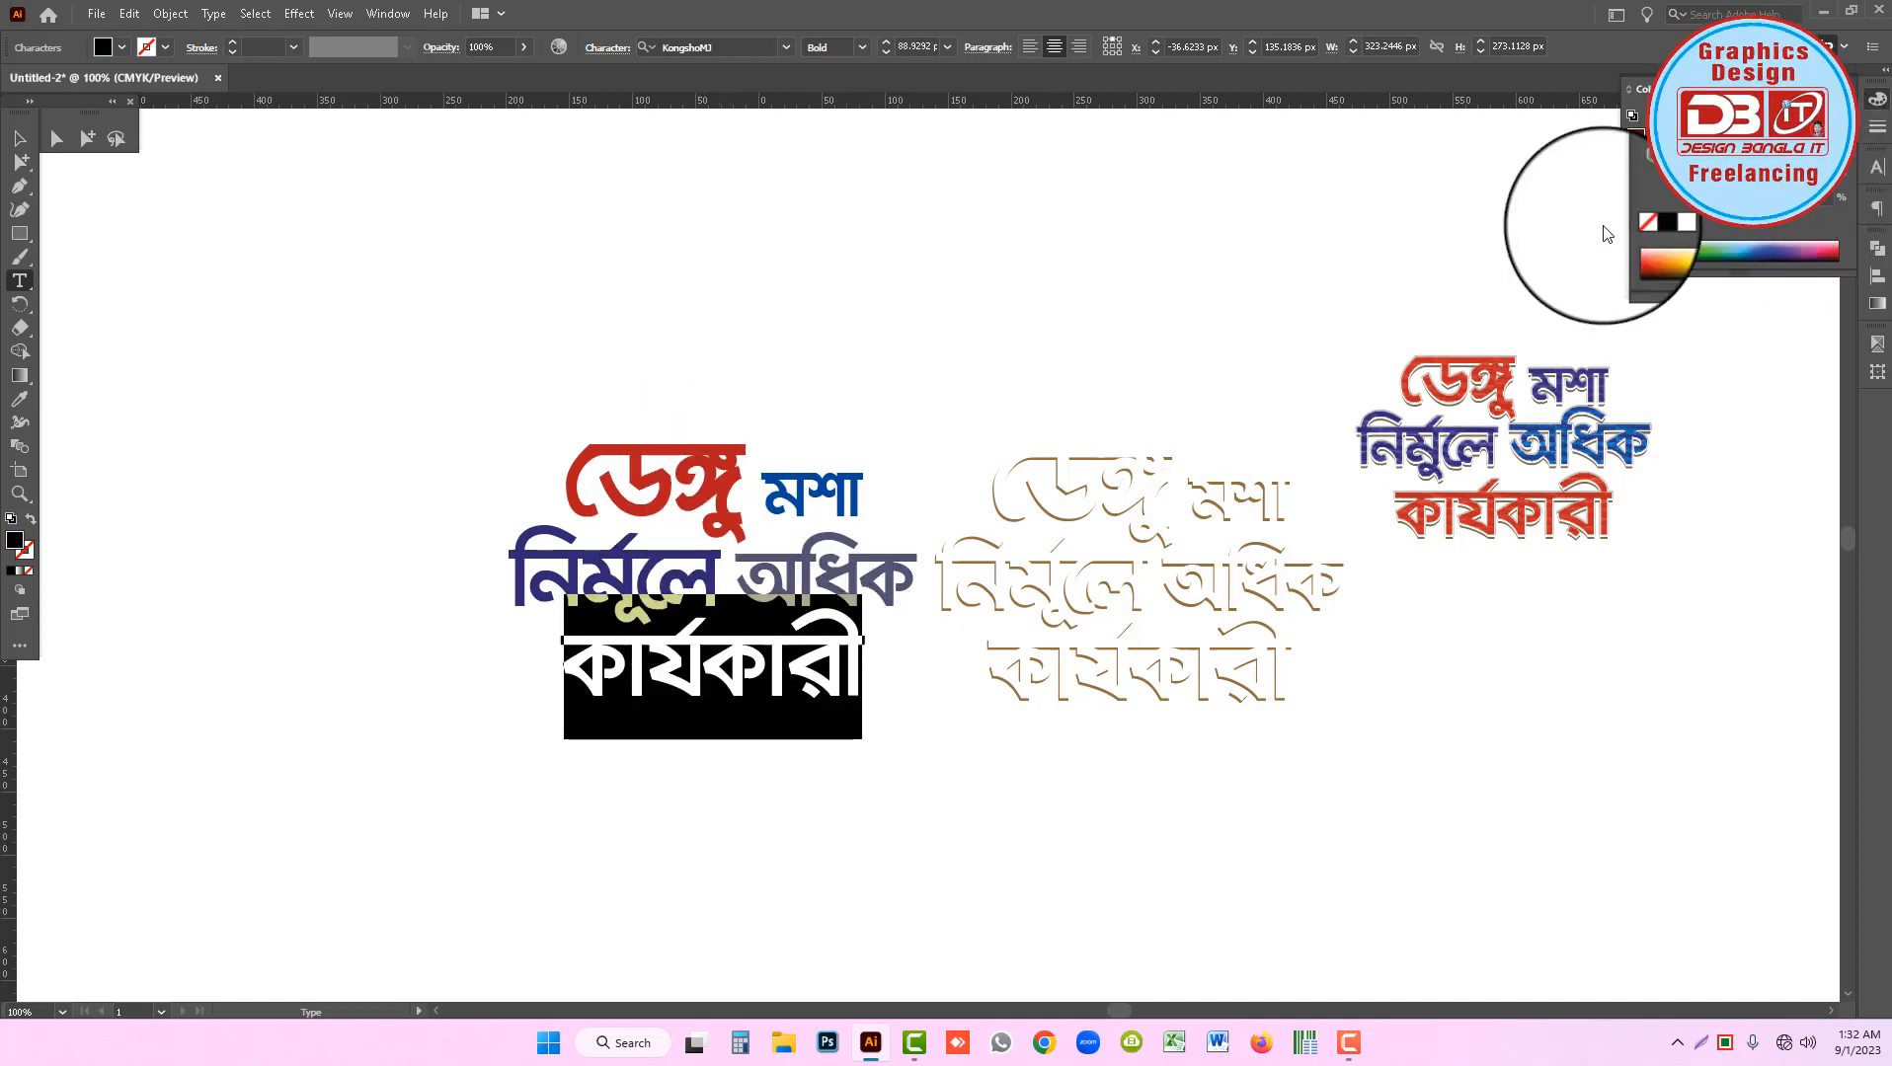
click(1633, 251)
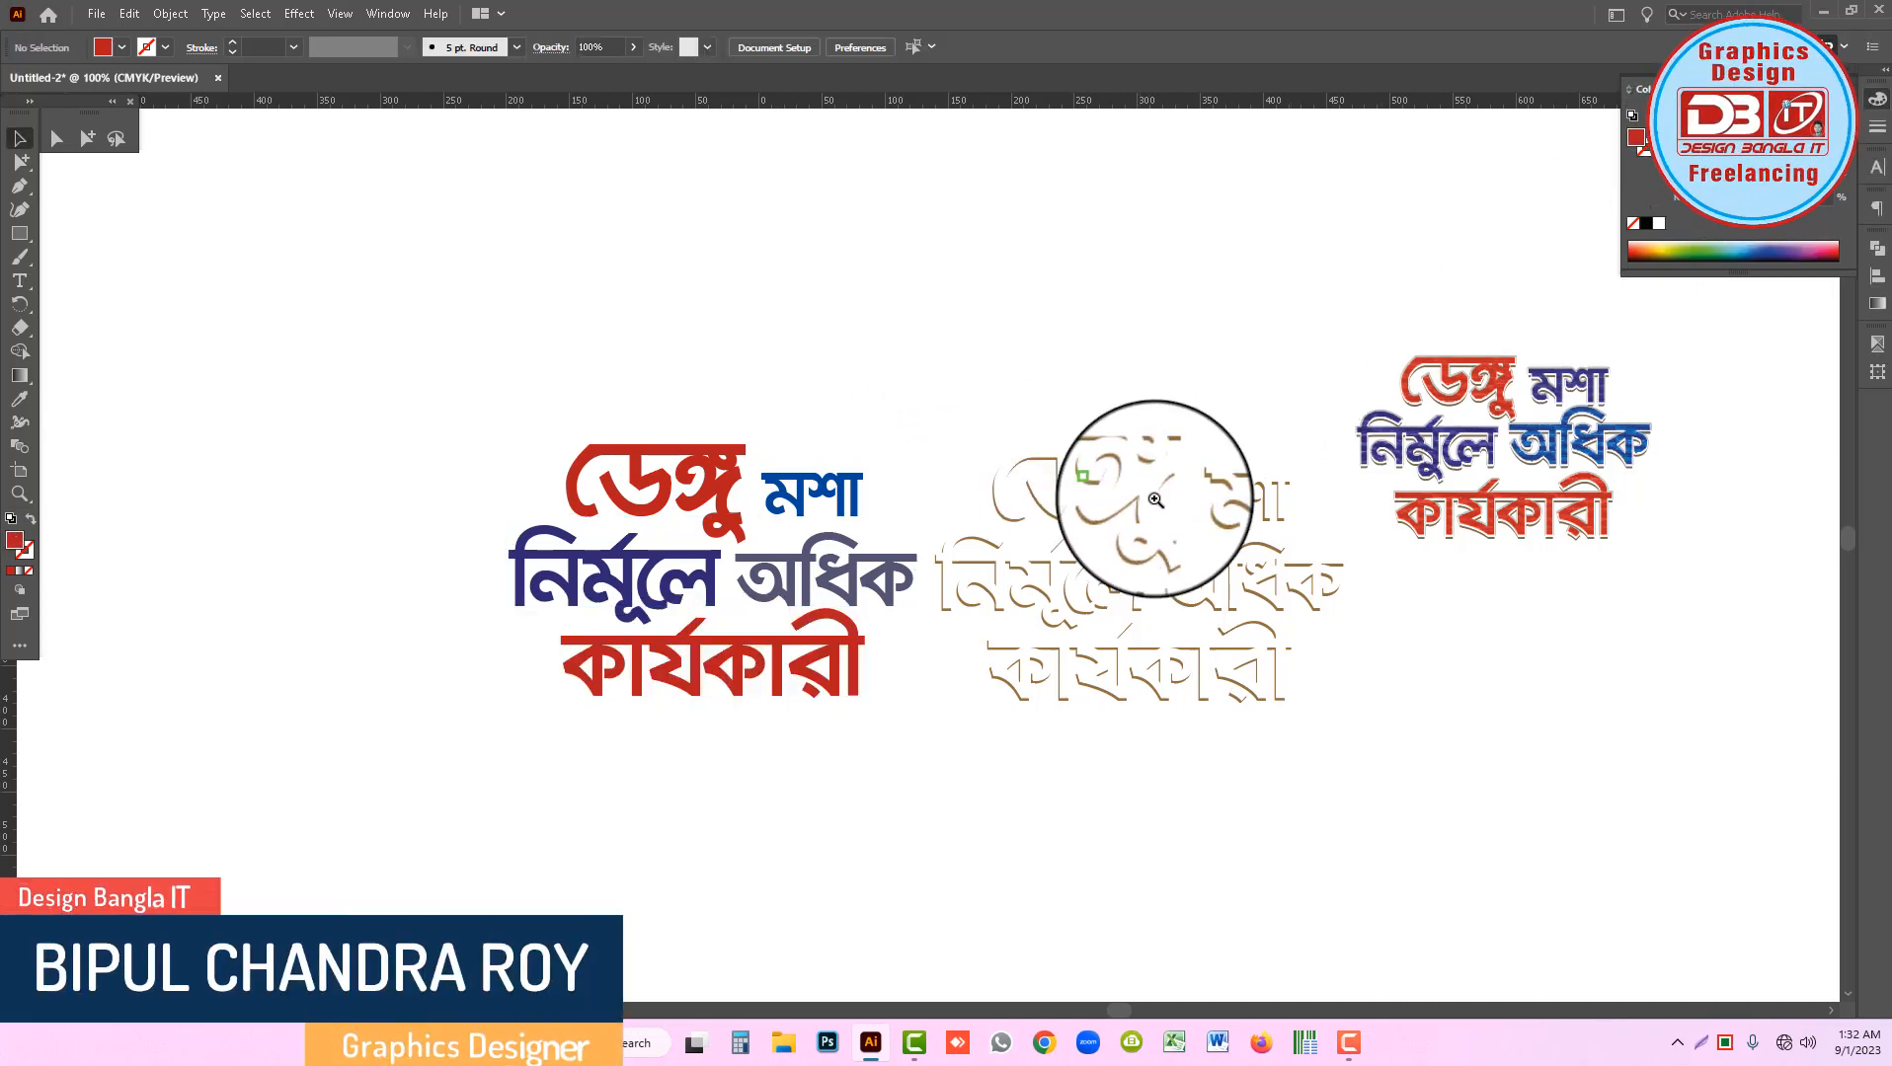
Move the coloured text block onto the white and brown shadow layers and nudge it slightly right and down.
scroll(1157, 468, up, 1)
drag(1157, 468, 941, 407)
drag(398, 460, 924, 456)
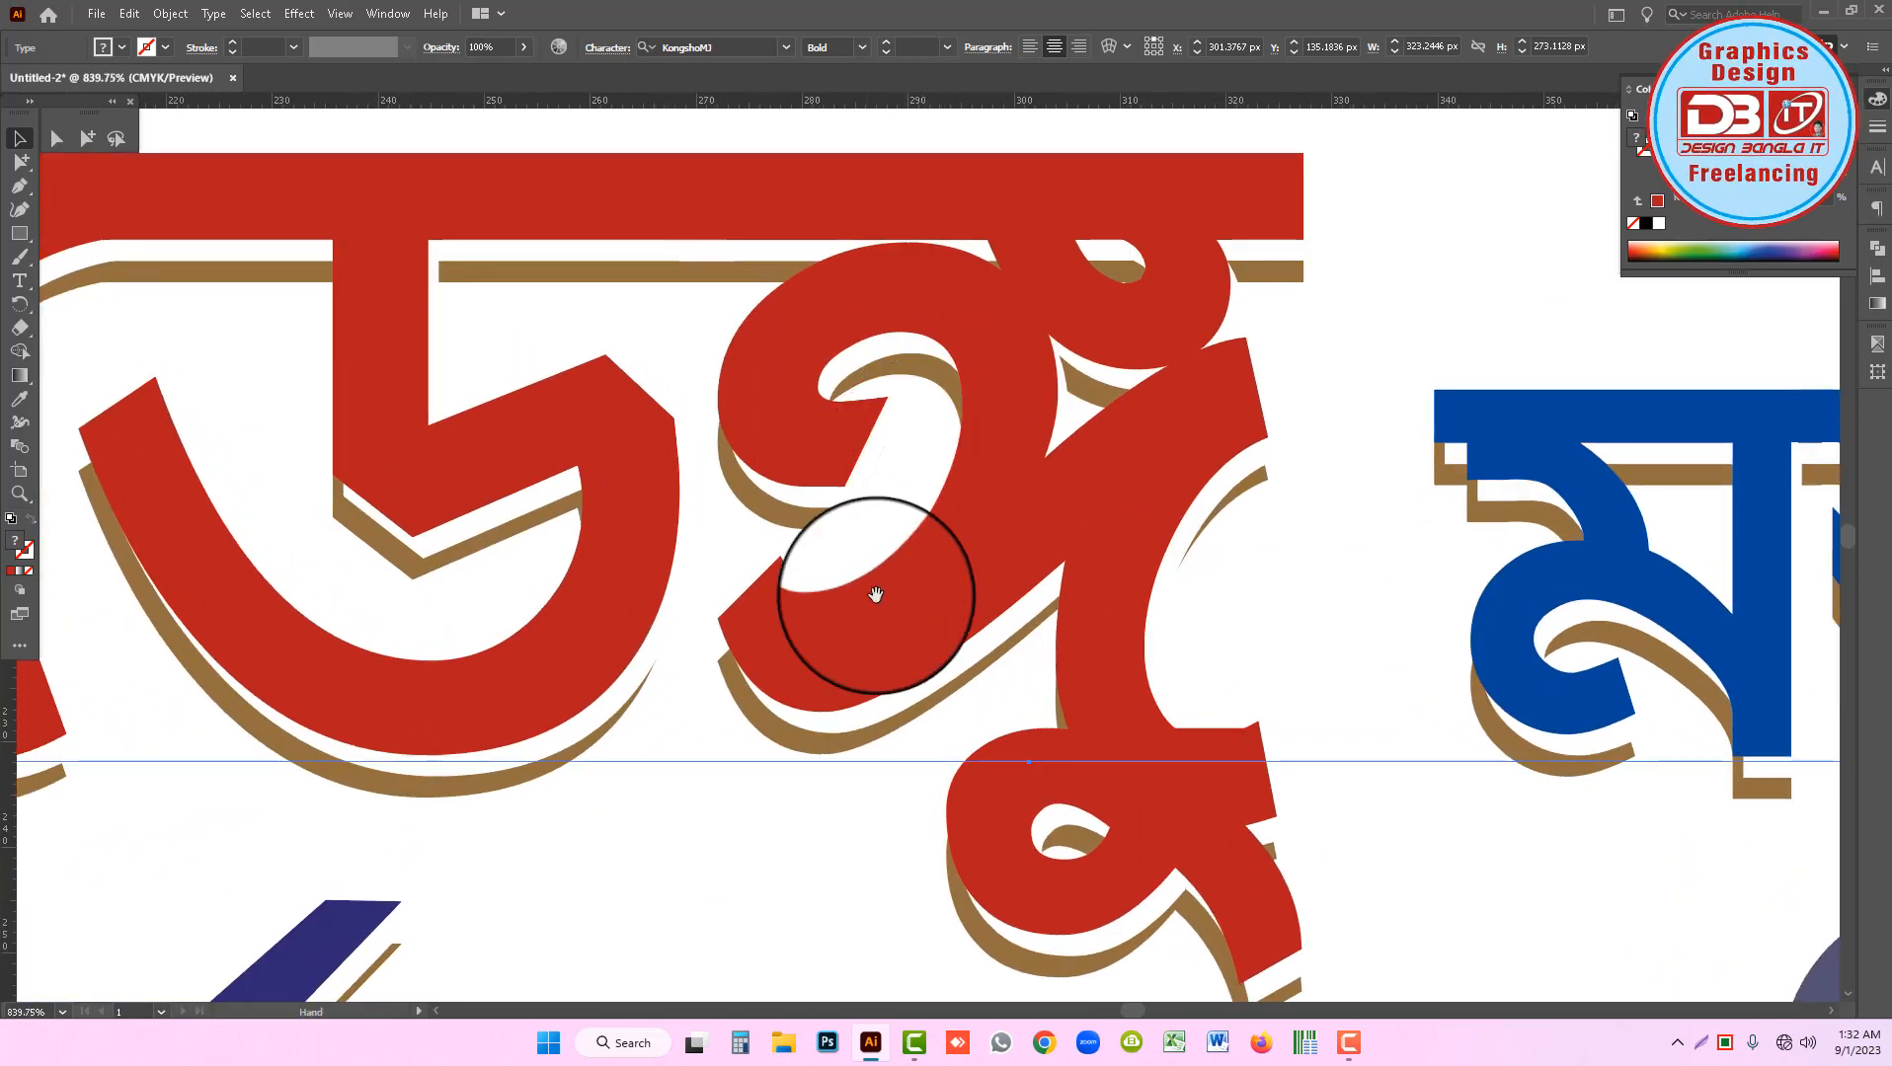
mouse_move(817, 637)
mouse_down()
mouse_move(862, 648)
mouse_move(813, 672)
mouse_up()
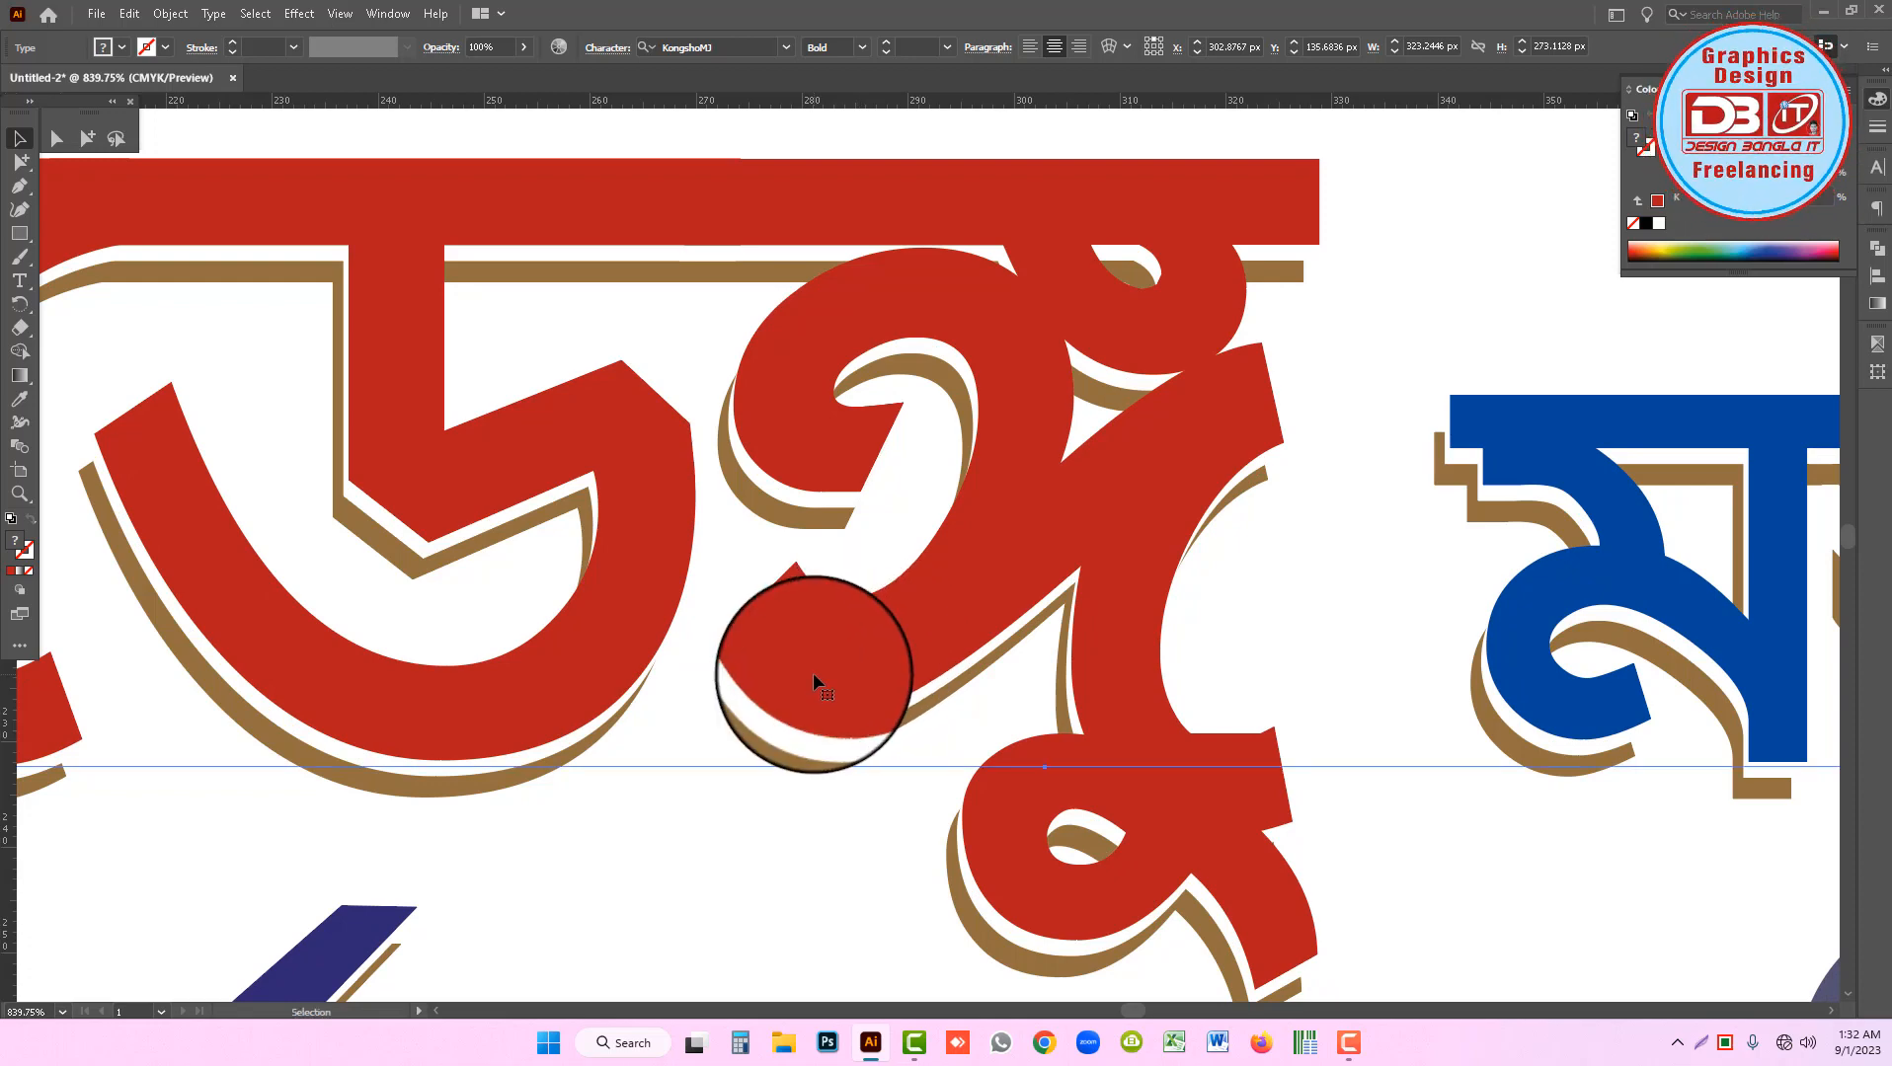
ctrl+alt+click(902, 688)
ctrl+alt+click(901, 688)
ctrl+alt+click(902, 688)
ctrl+alt+click(902, 688)
ctrl+alt+click(902, 688)
drag(1092, 672, 970, 678)
click(1364, 659)
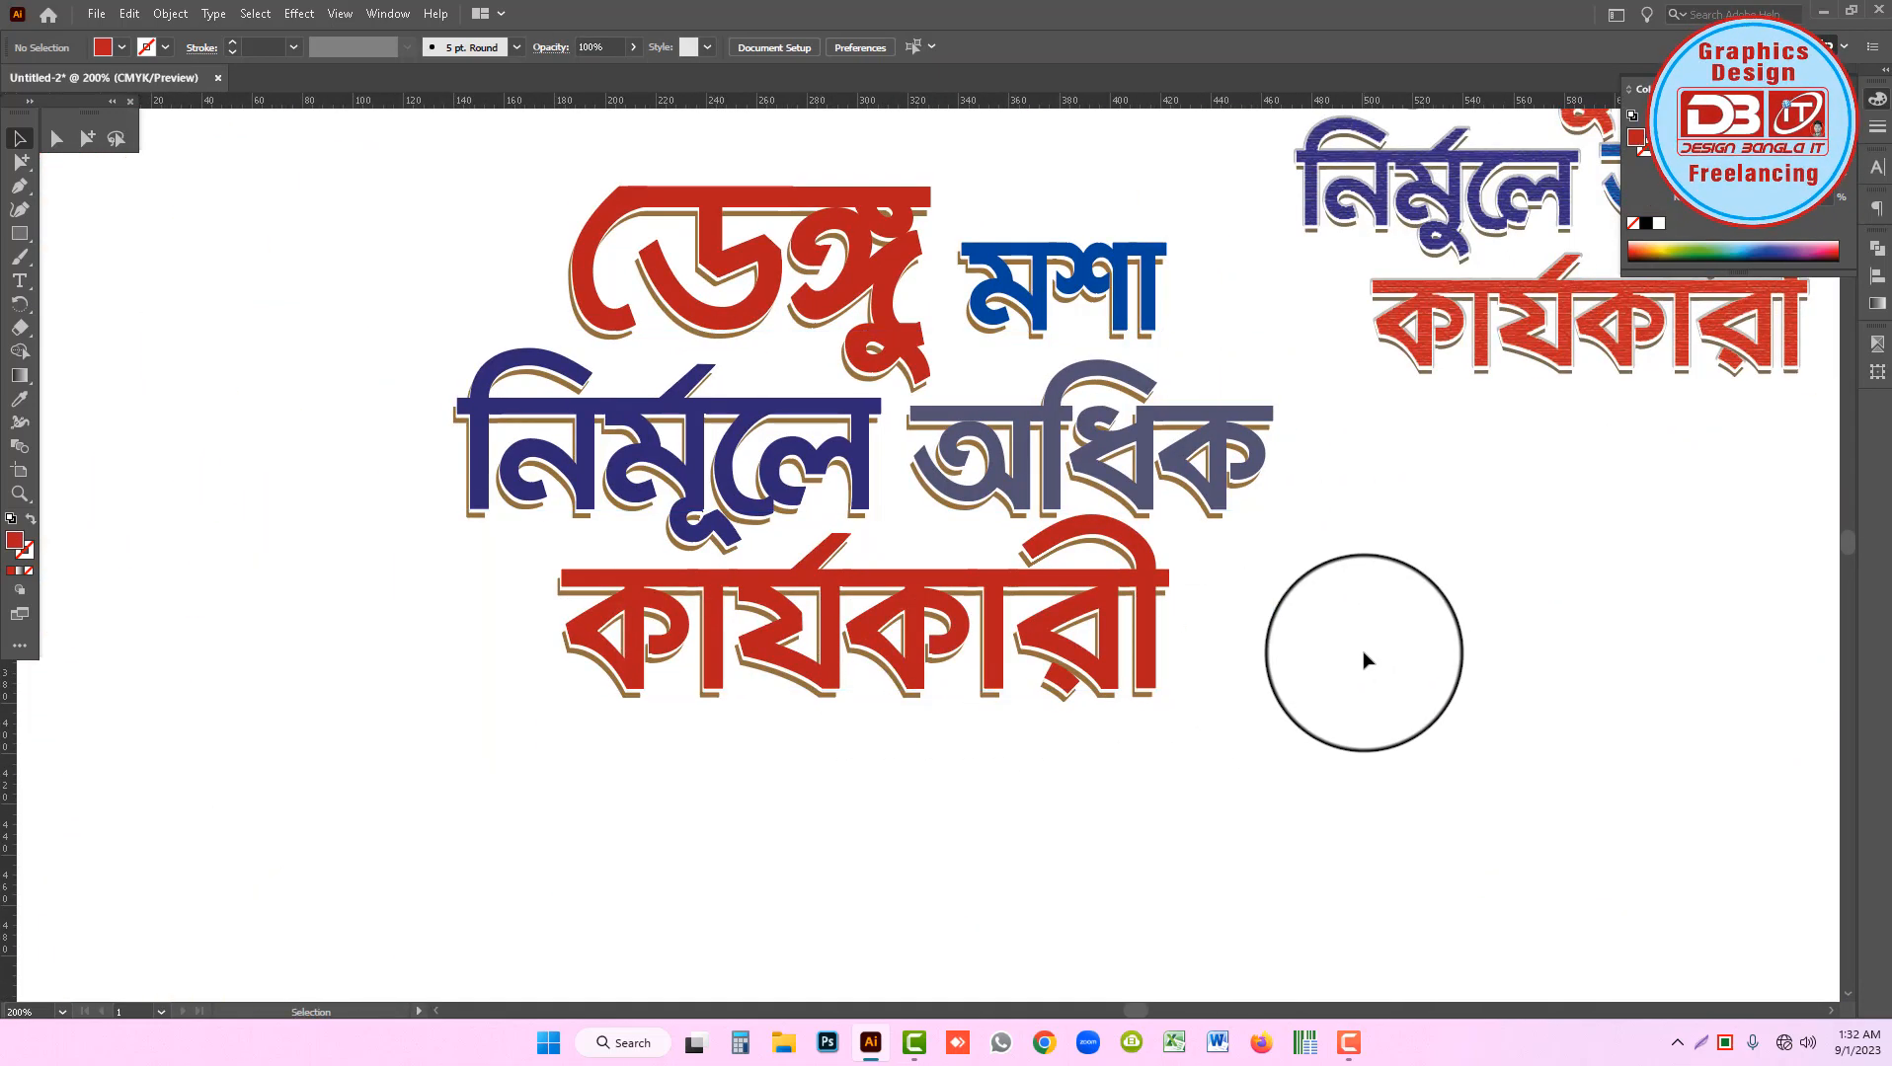
Compare the layer offsets of the recreated lettering with those of the textured sample up close.
drag(1294, 475, 1112, 556)
drag(1179, 289, 1524, 498)
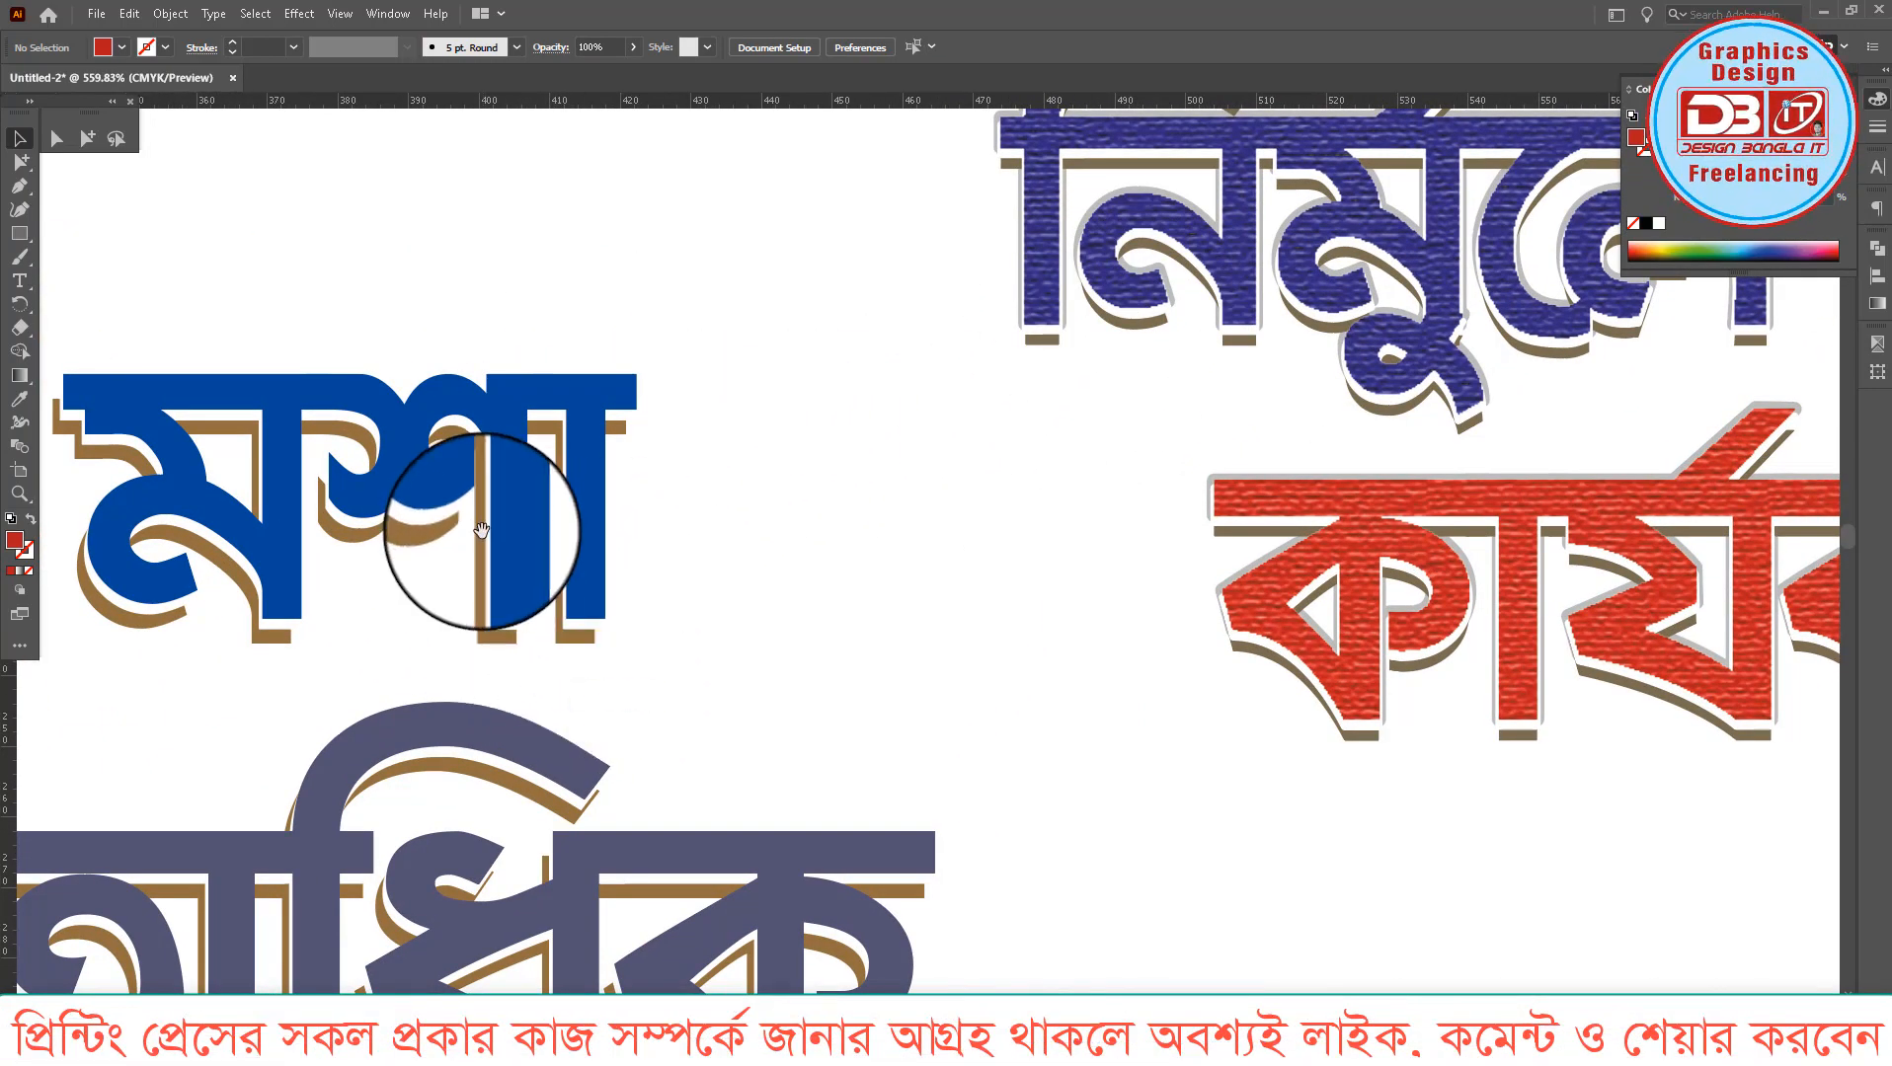
drag(309, 621, 697, 658)
ctrl+alt+click(717, 661)
ctrl+alt+click(717, 661)
ctrl+alt+click(719, 663)
drag(845, 542, 751, 684)
scroll(977, 553, up, 5)
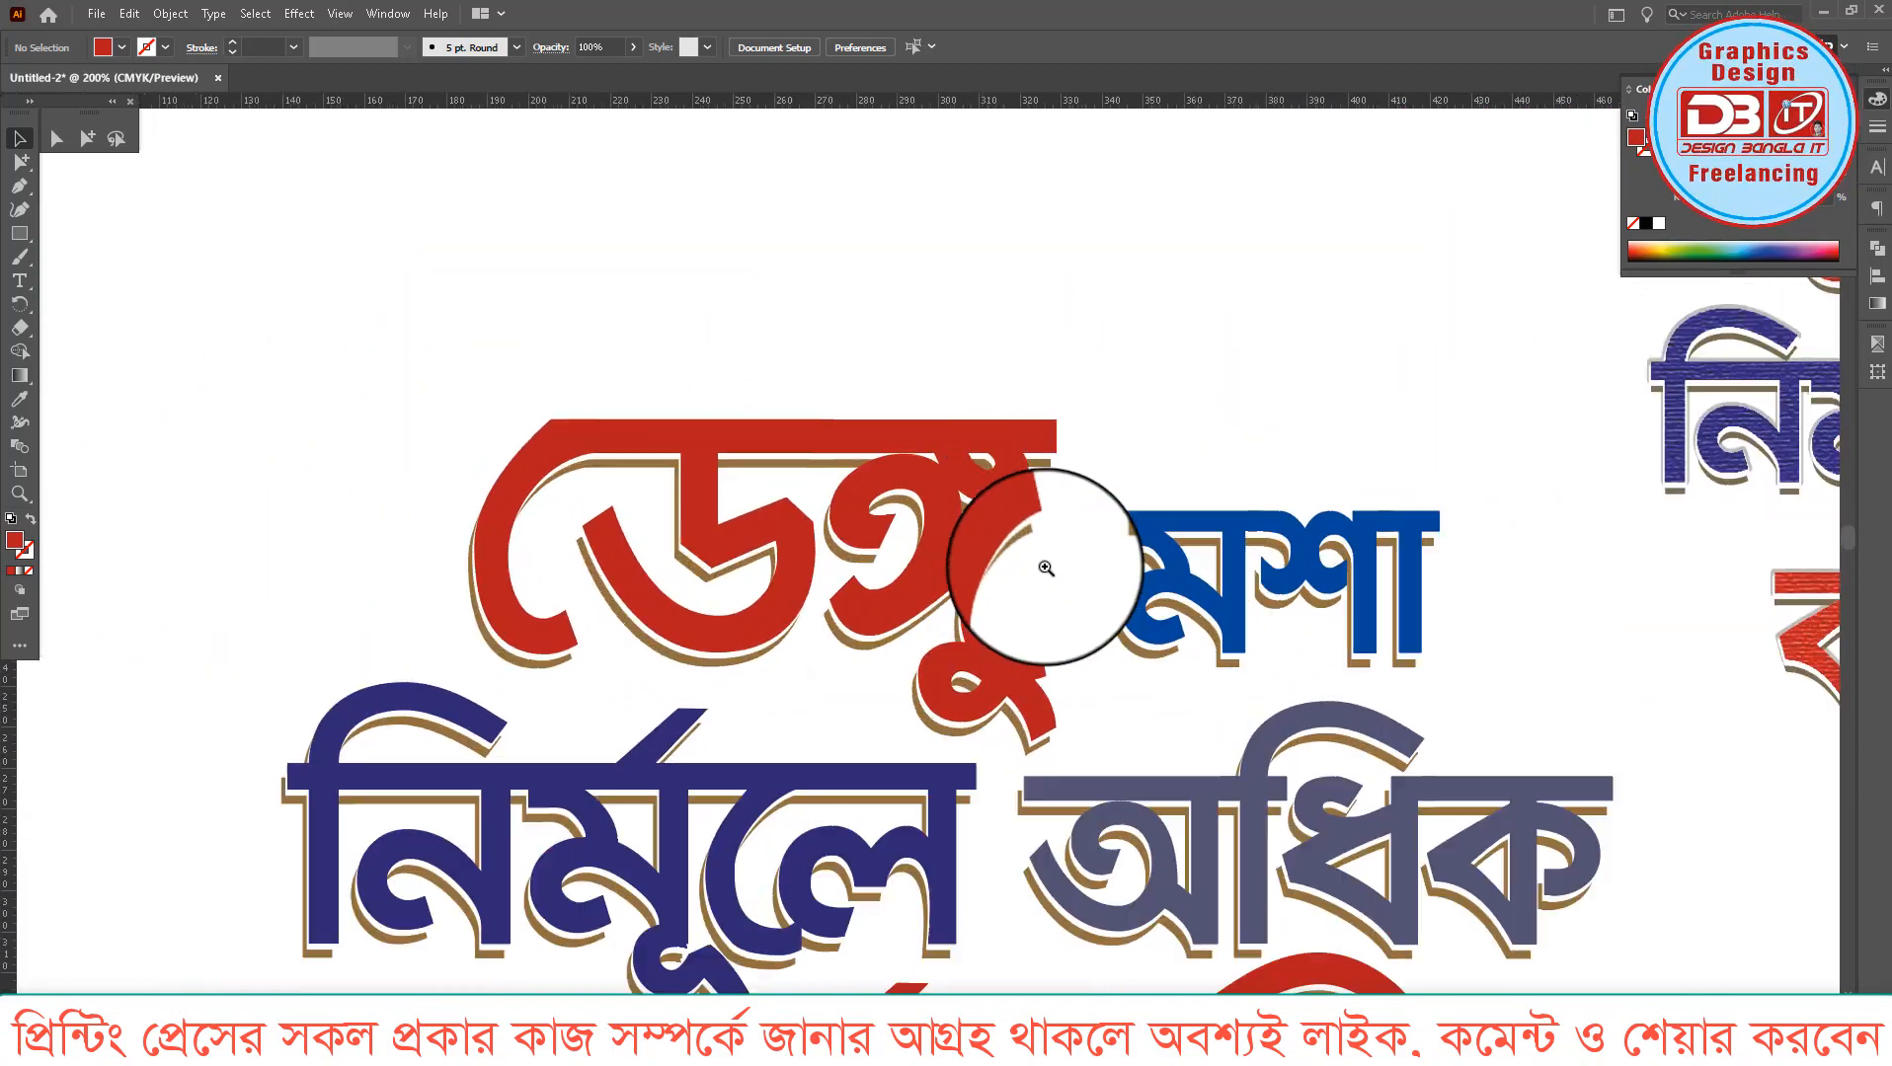
drag(901, 522, 898, 522)
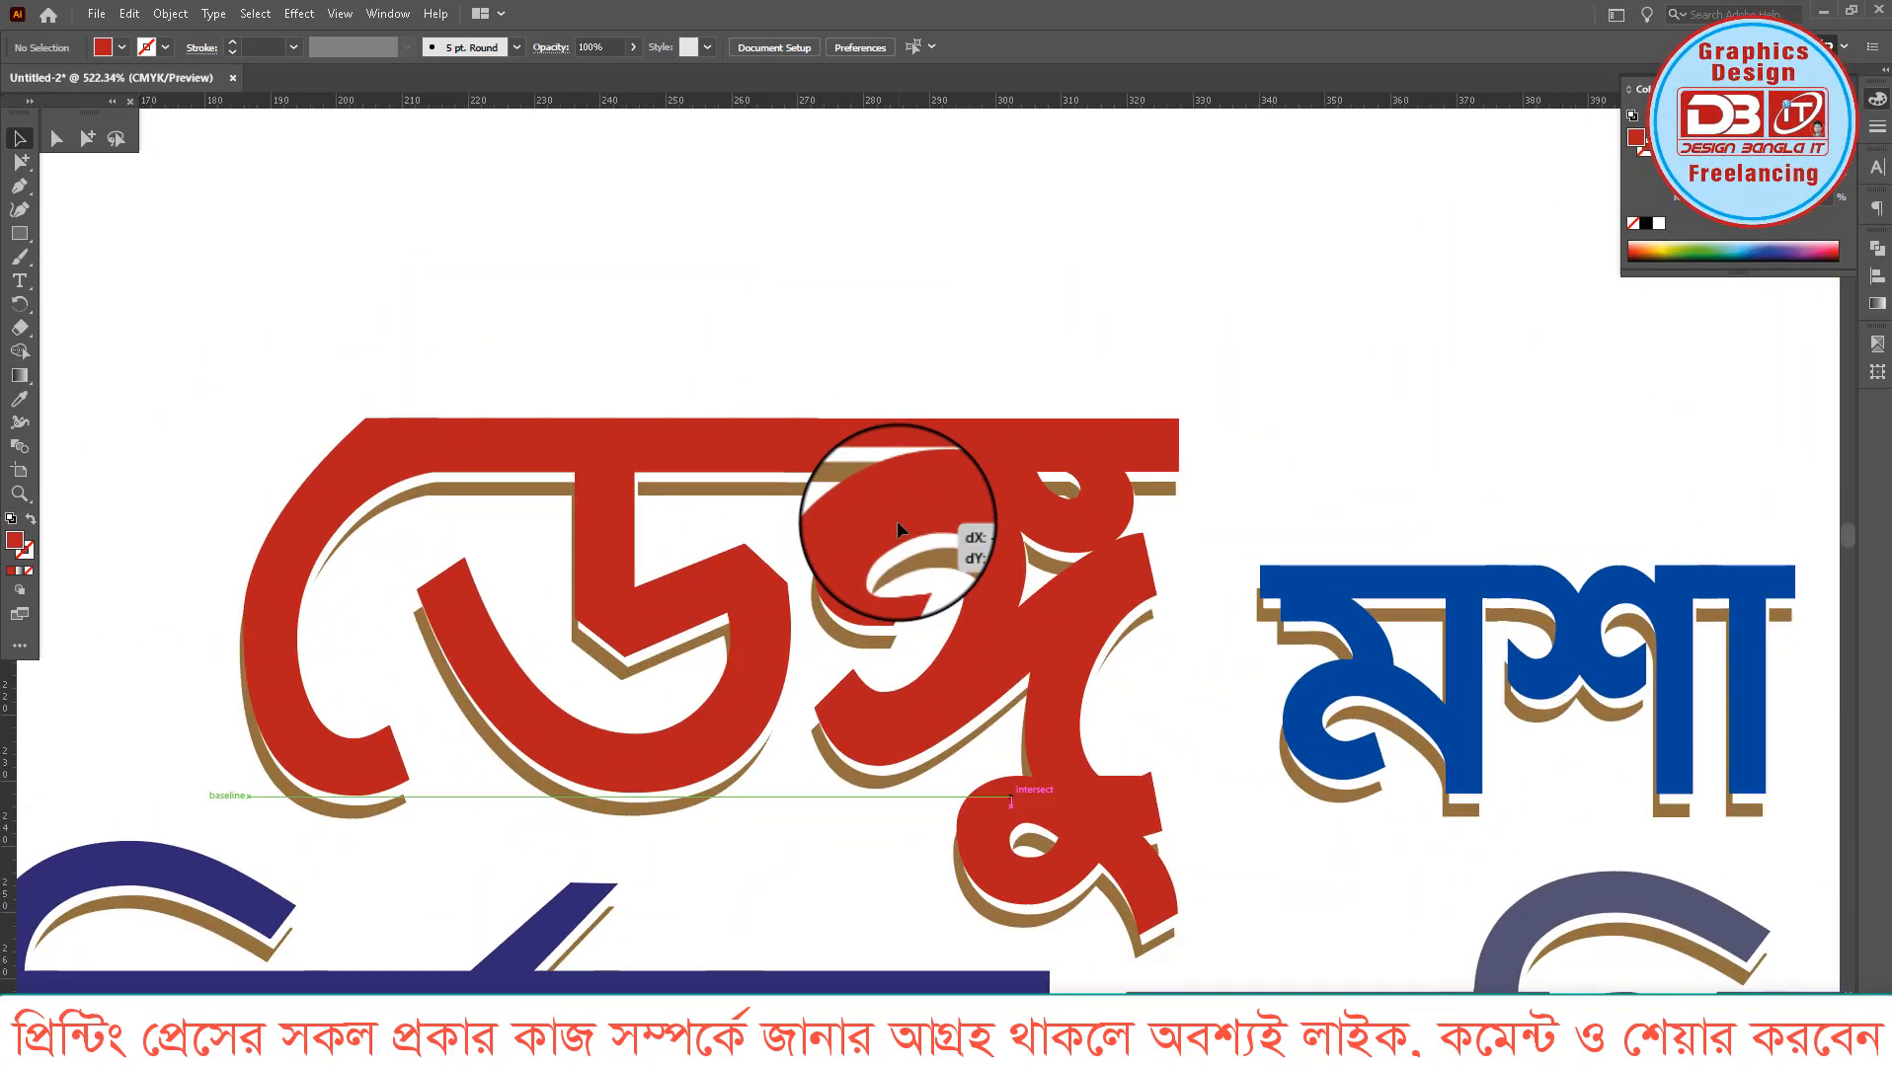
key(Delete)
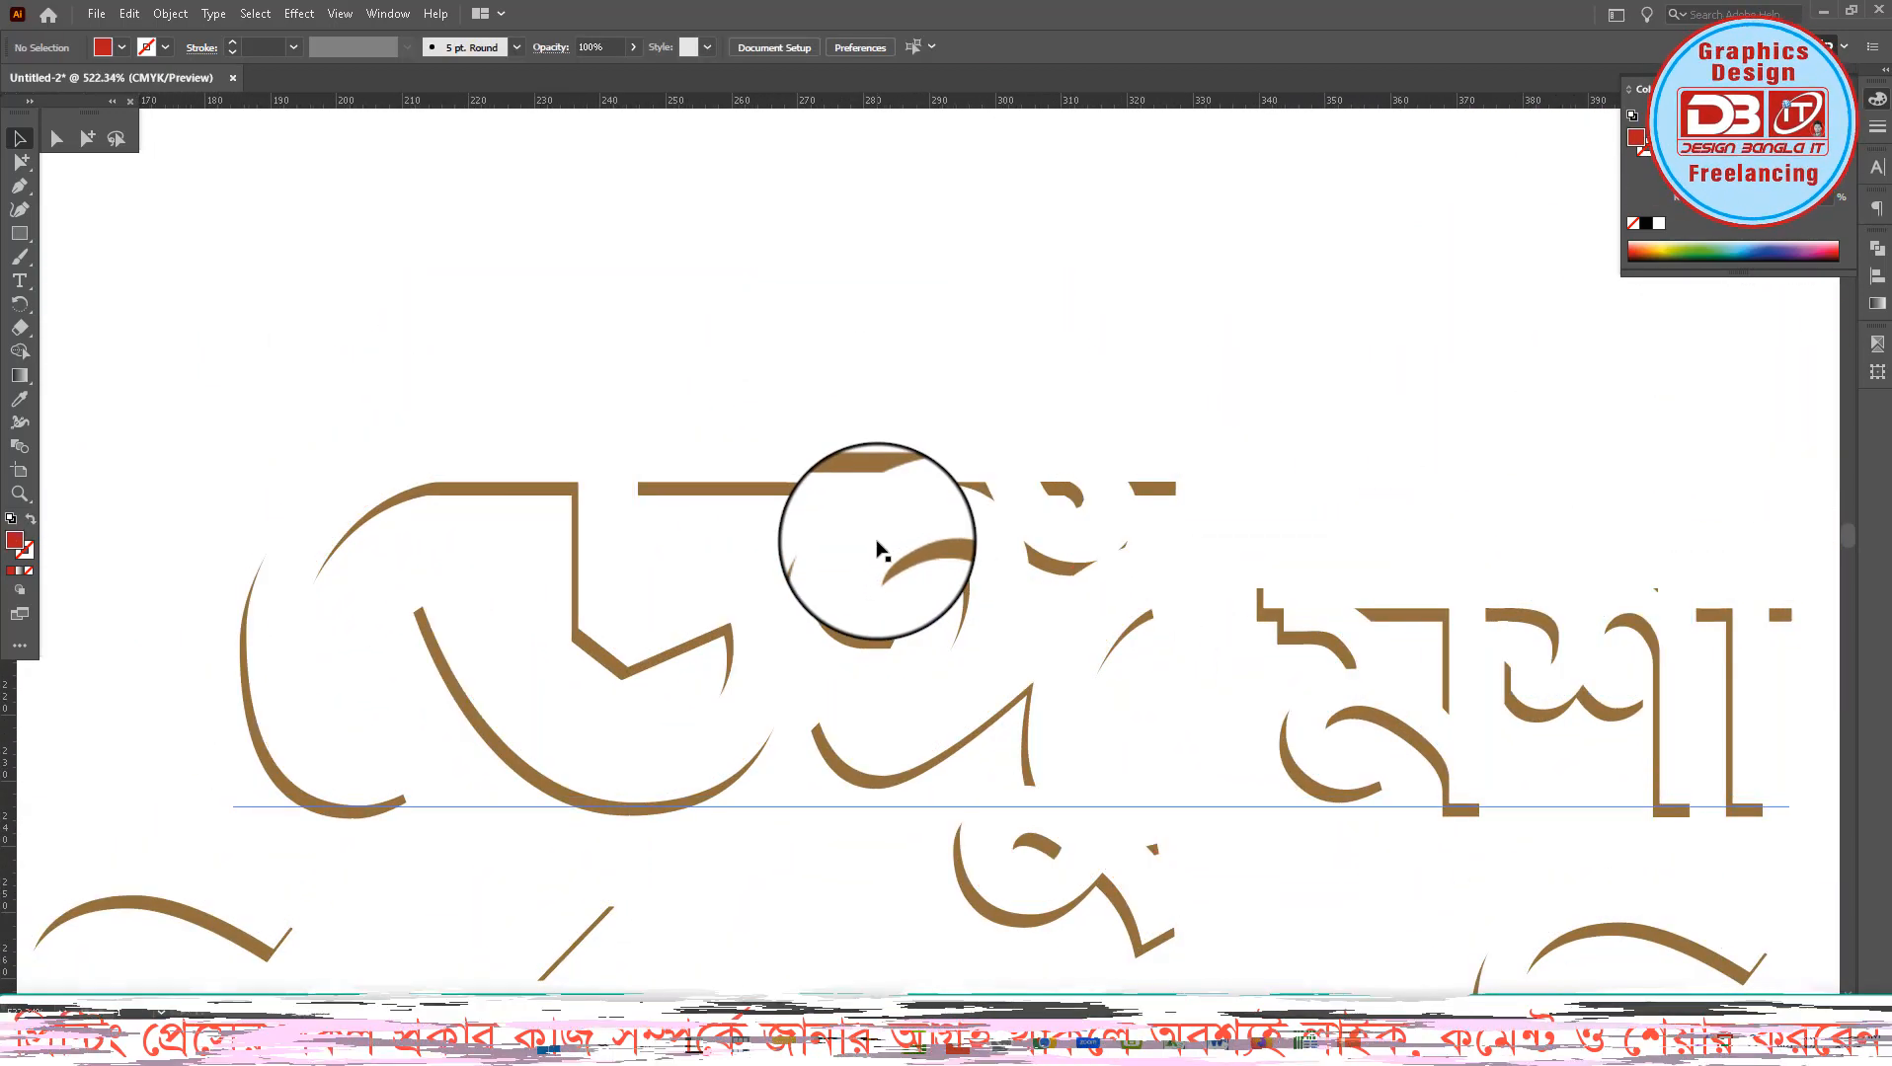
key(ctrl+z)
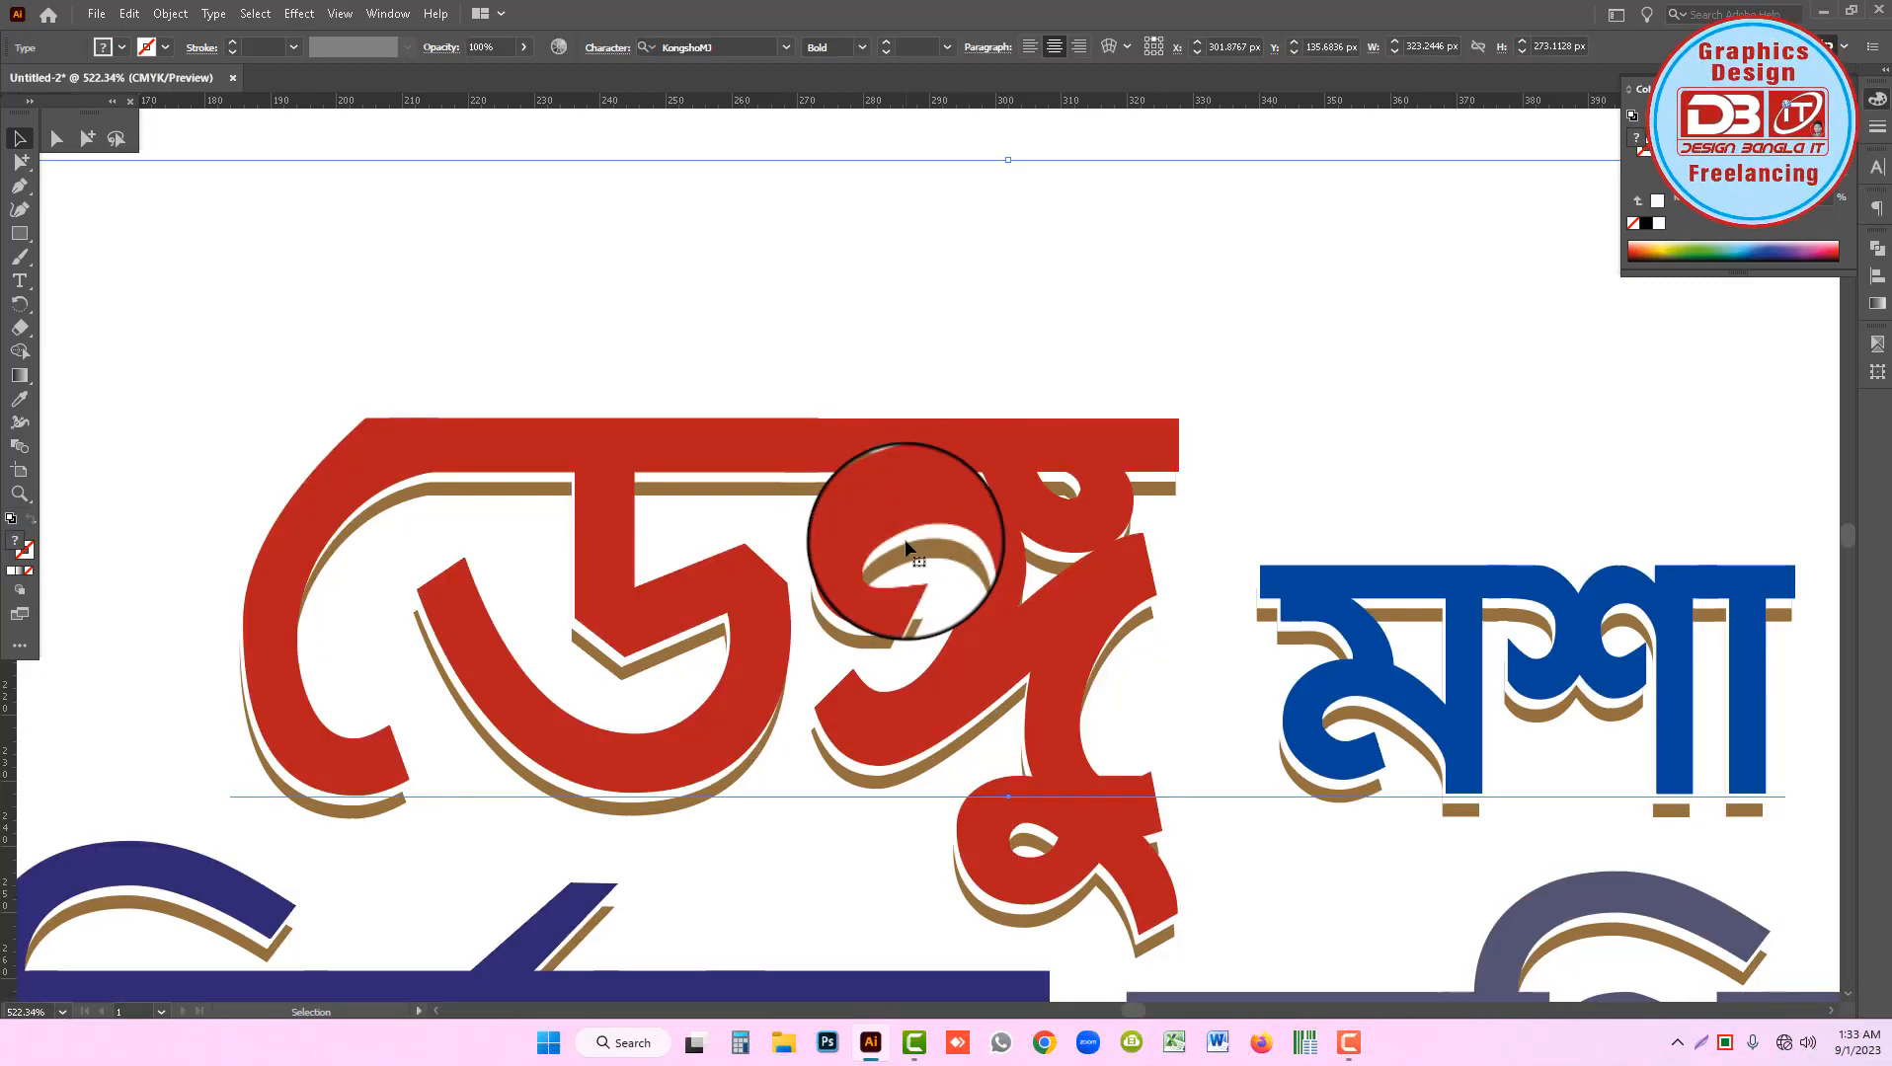
Select the coloured and white text layers together and nudge them slightly down over the brown layer to thin its visible edge.
ctrl+alt+click(1095, 744)
ctrl+alt+click(1095, 744)
ctrl+alt+click(1095, 745)
drag(872, 520, 933, 674)
drag(709, 363, 891, 410)
drag(839, 336, 840, 343)
key(ctrl+3)
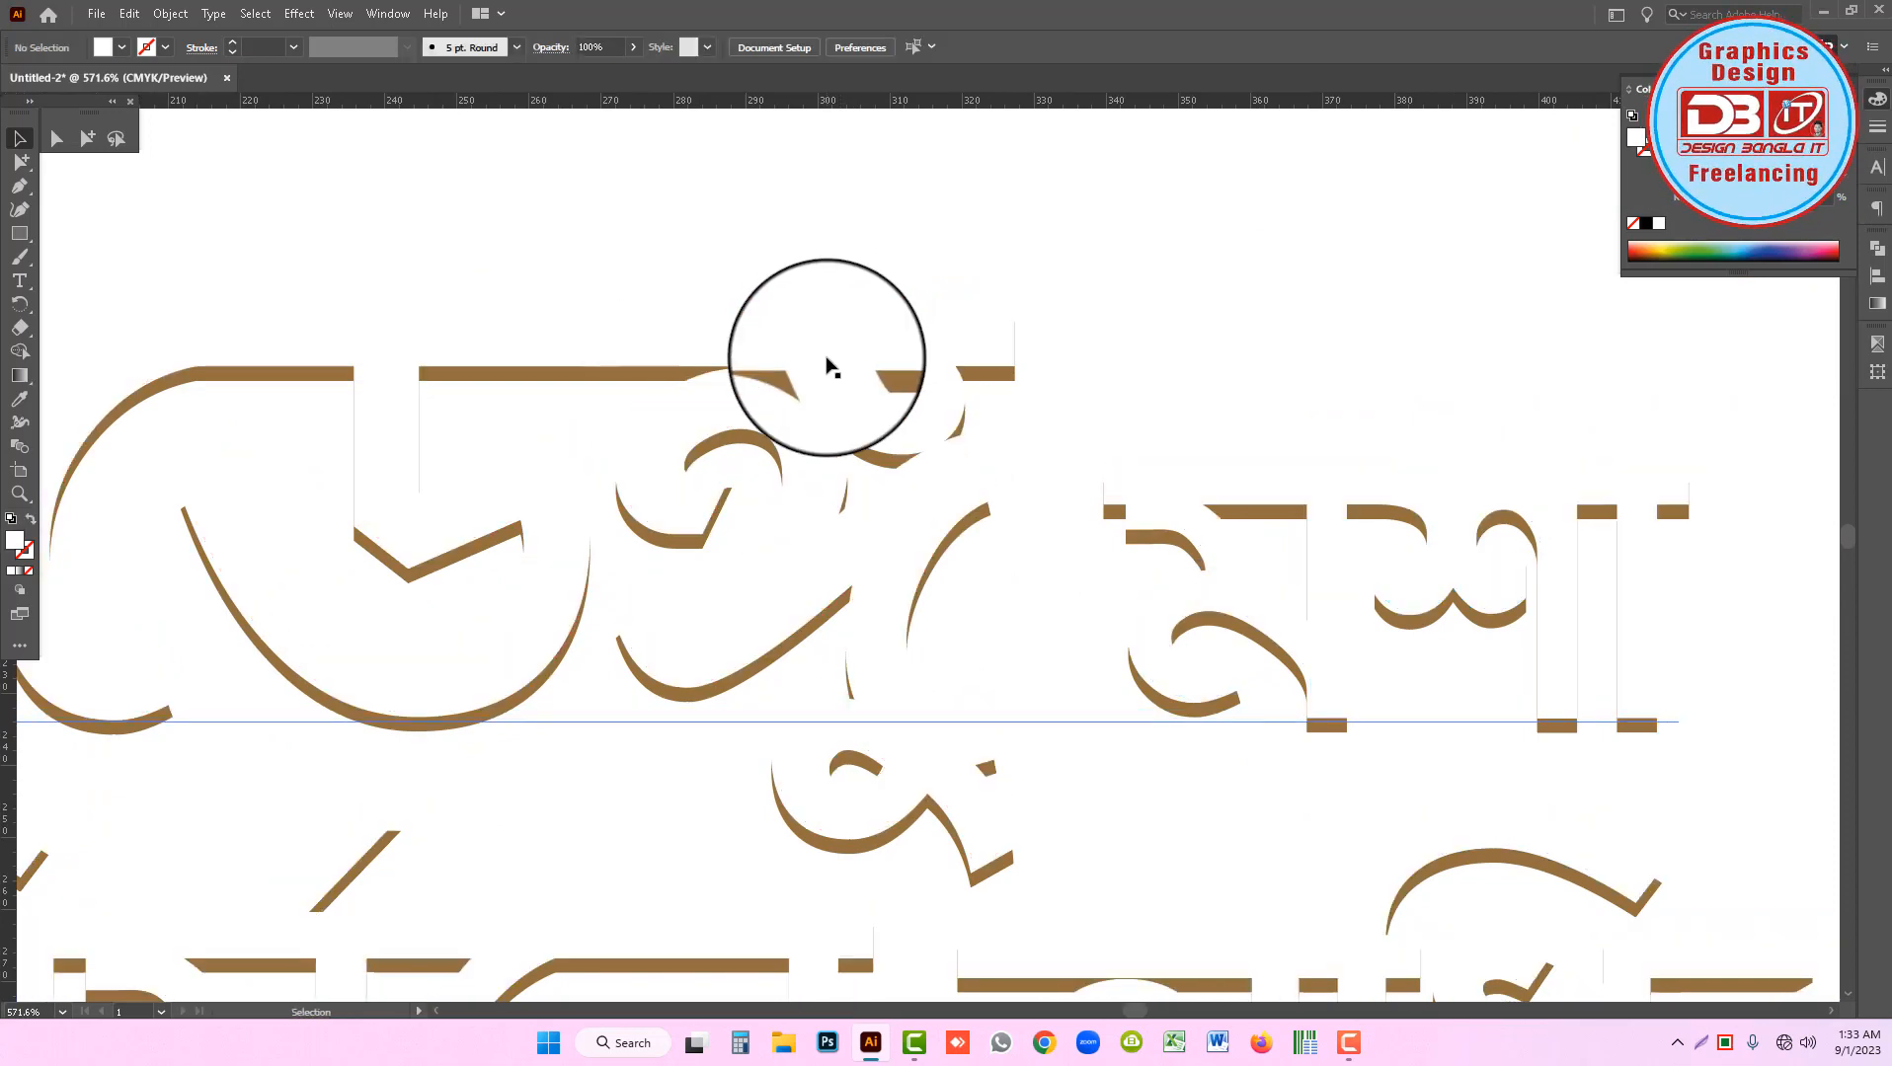
click(826, 357)
key(ctrl+alt+3)
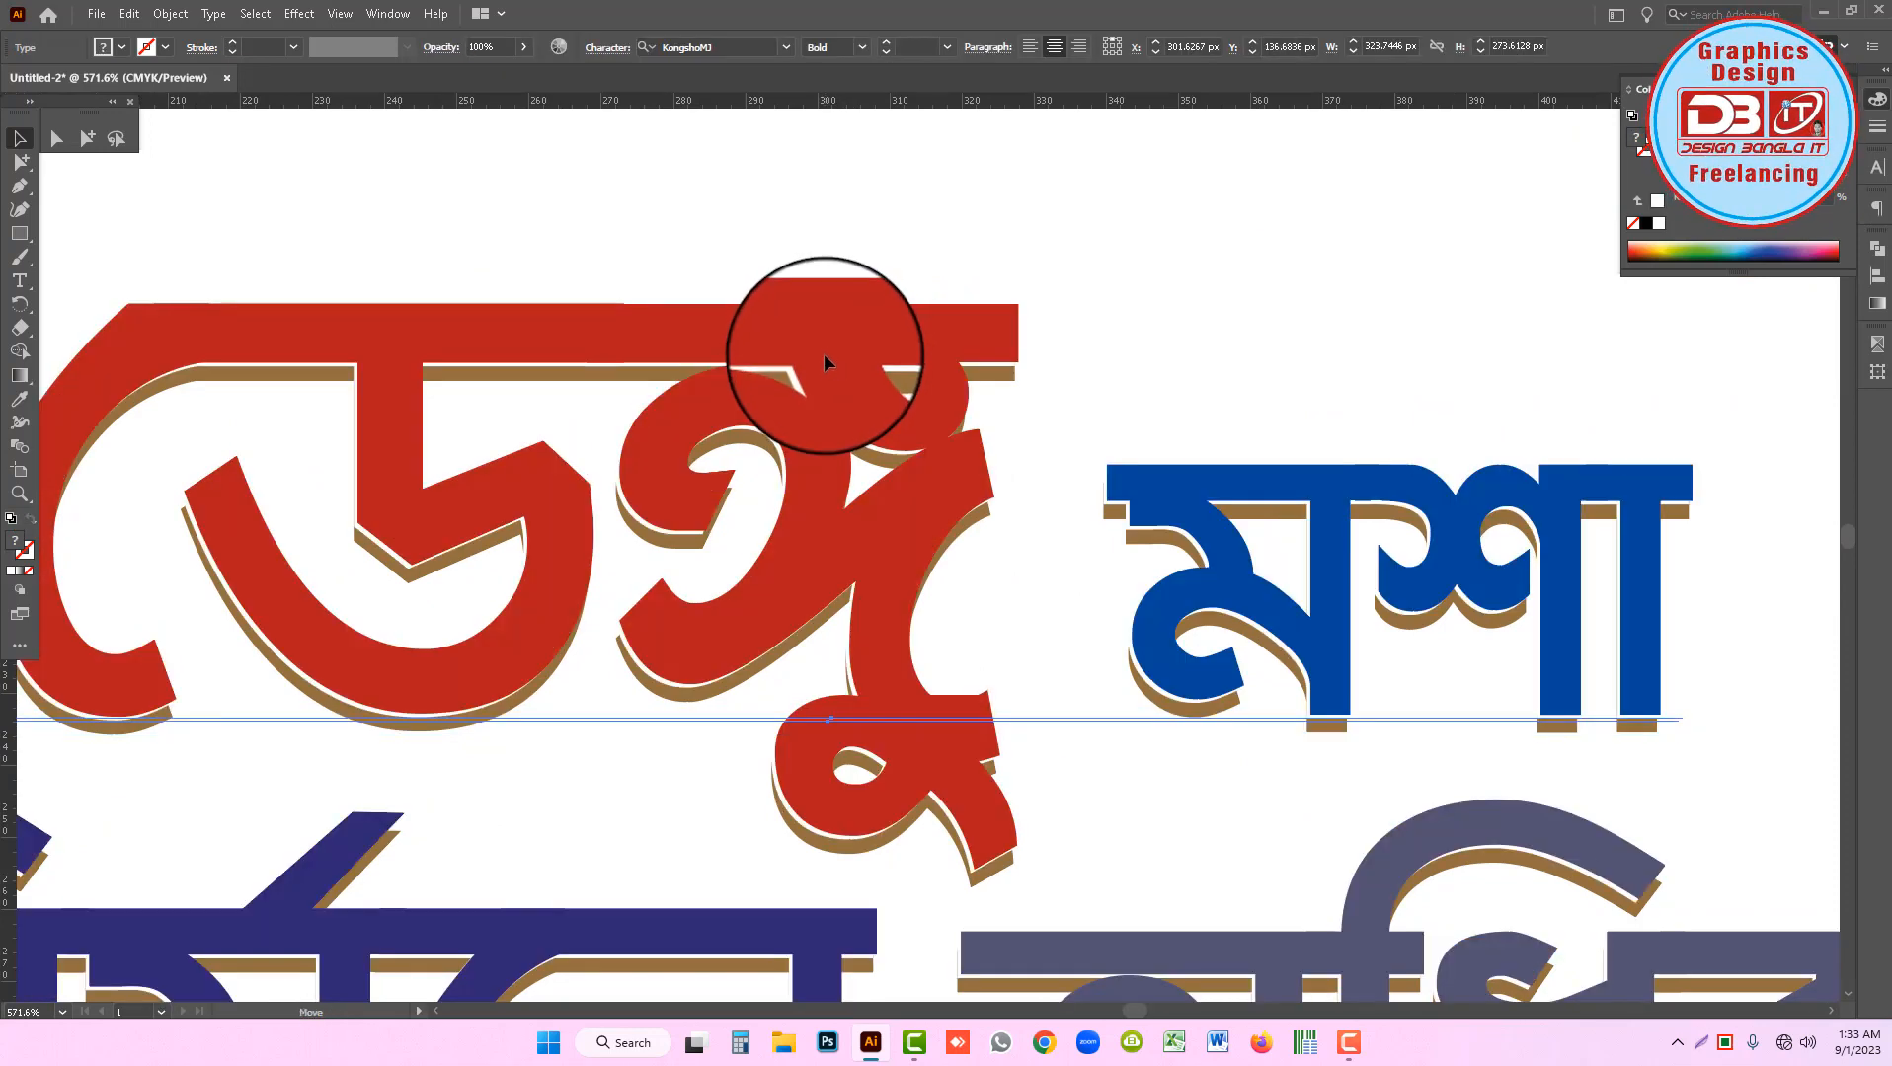
drag(823, 354, 824, 358)
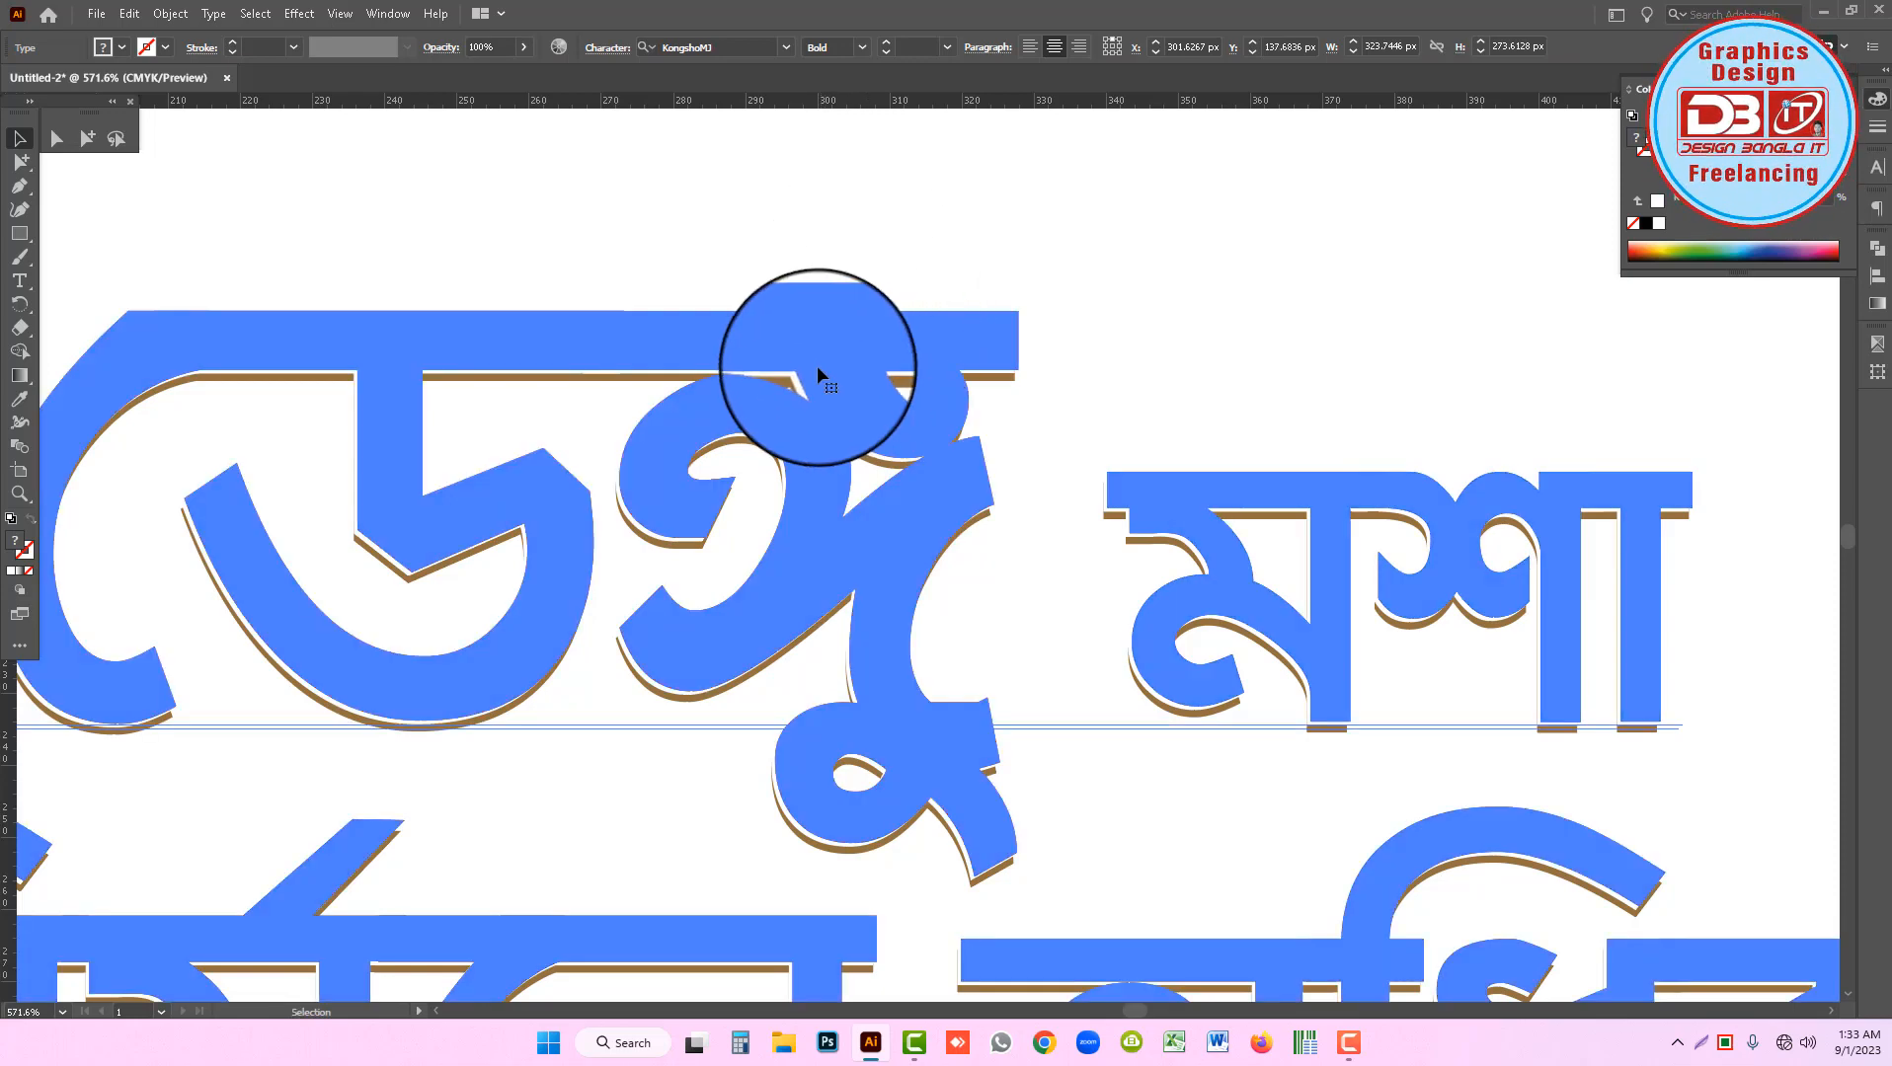
scroll(929, 532, down, 4)
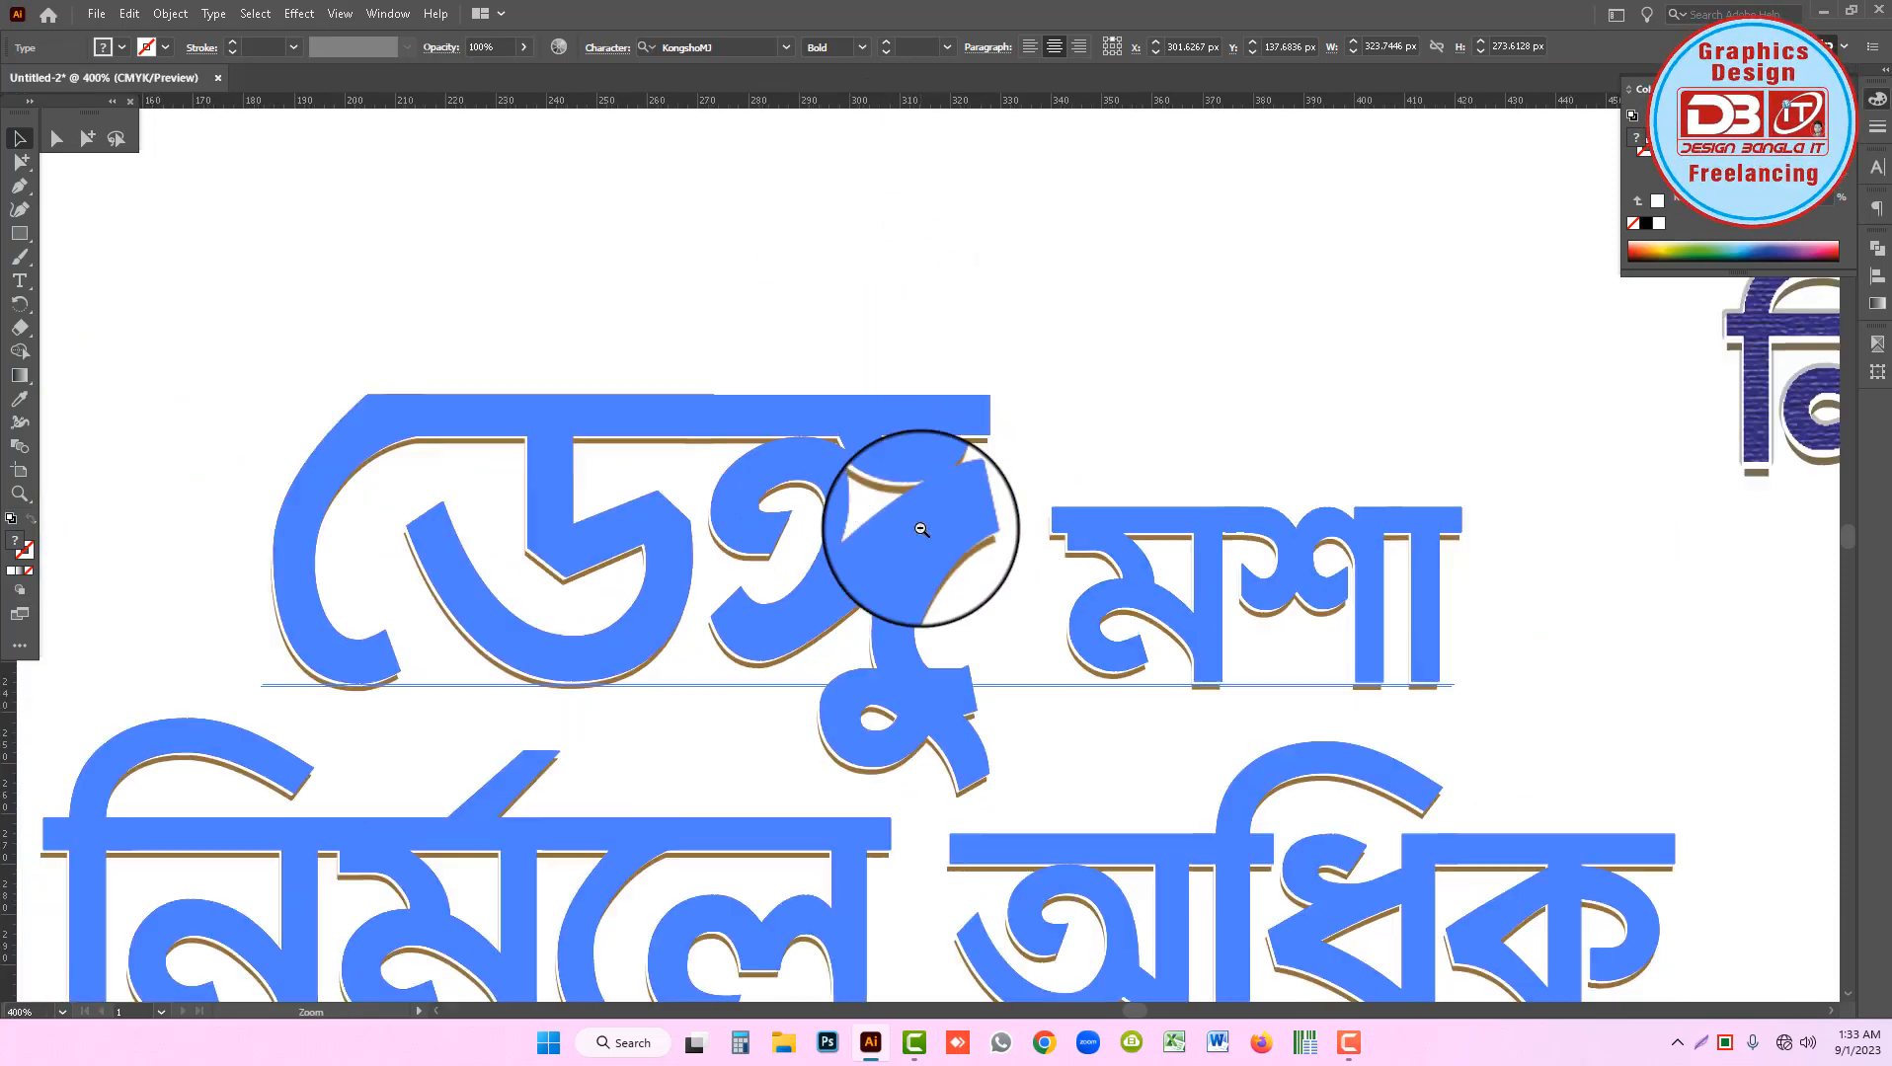
click(974, 289)
Examine the outline and shadow around the letters of the textured sample up close.
drag(972, 588, 921, 366)
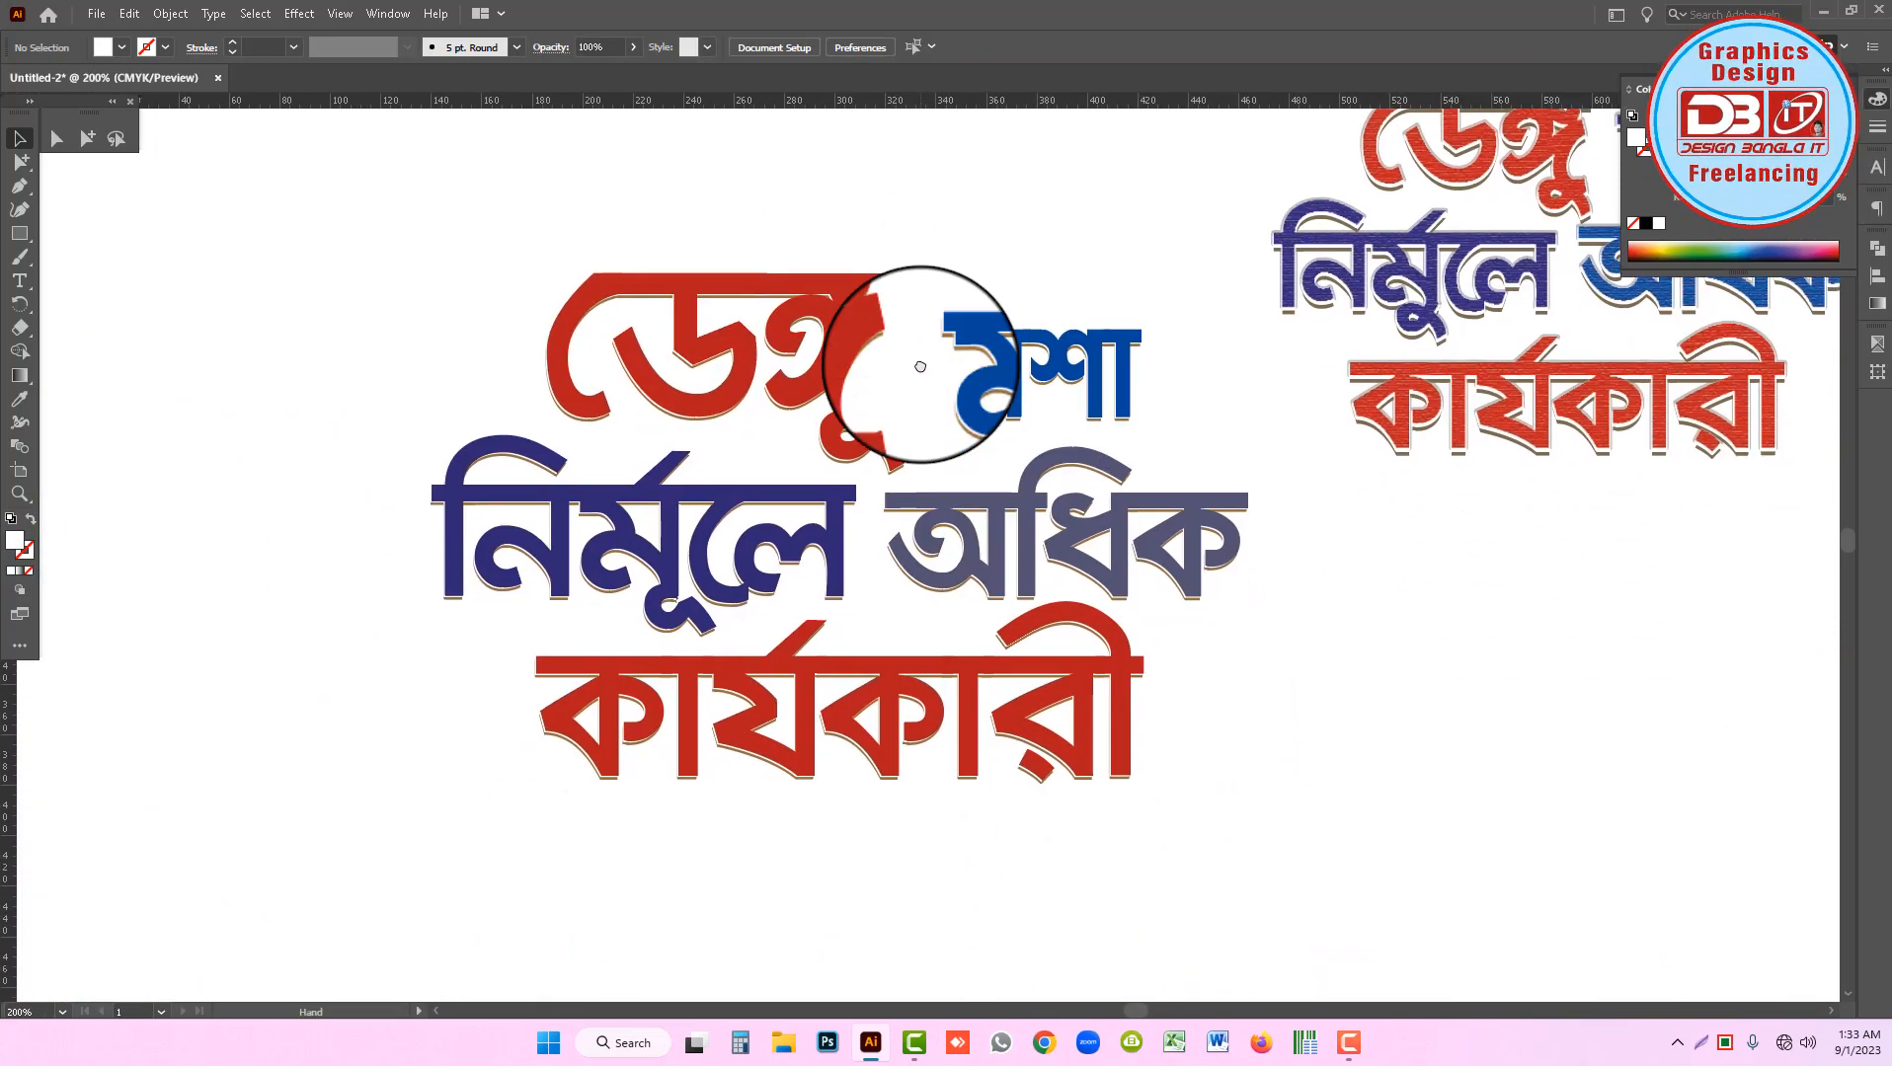
drag(1017, 443, 925, 582)
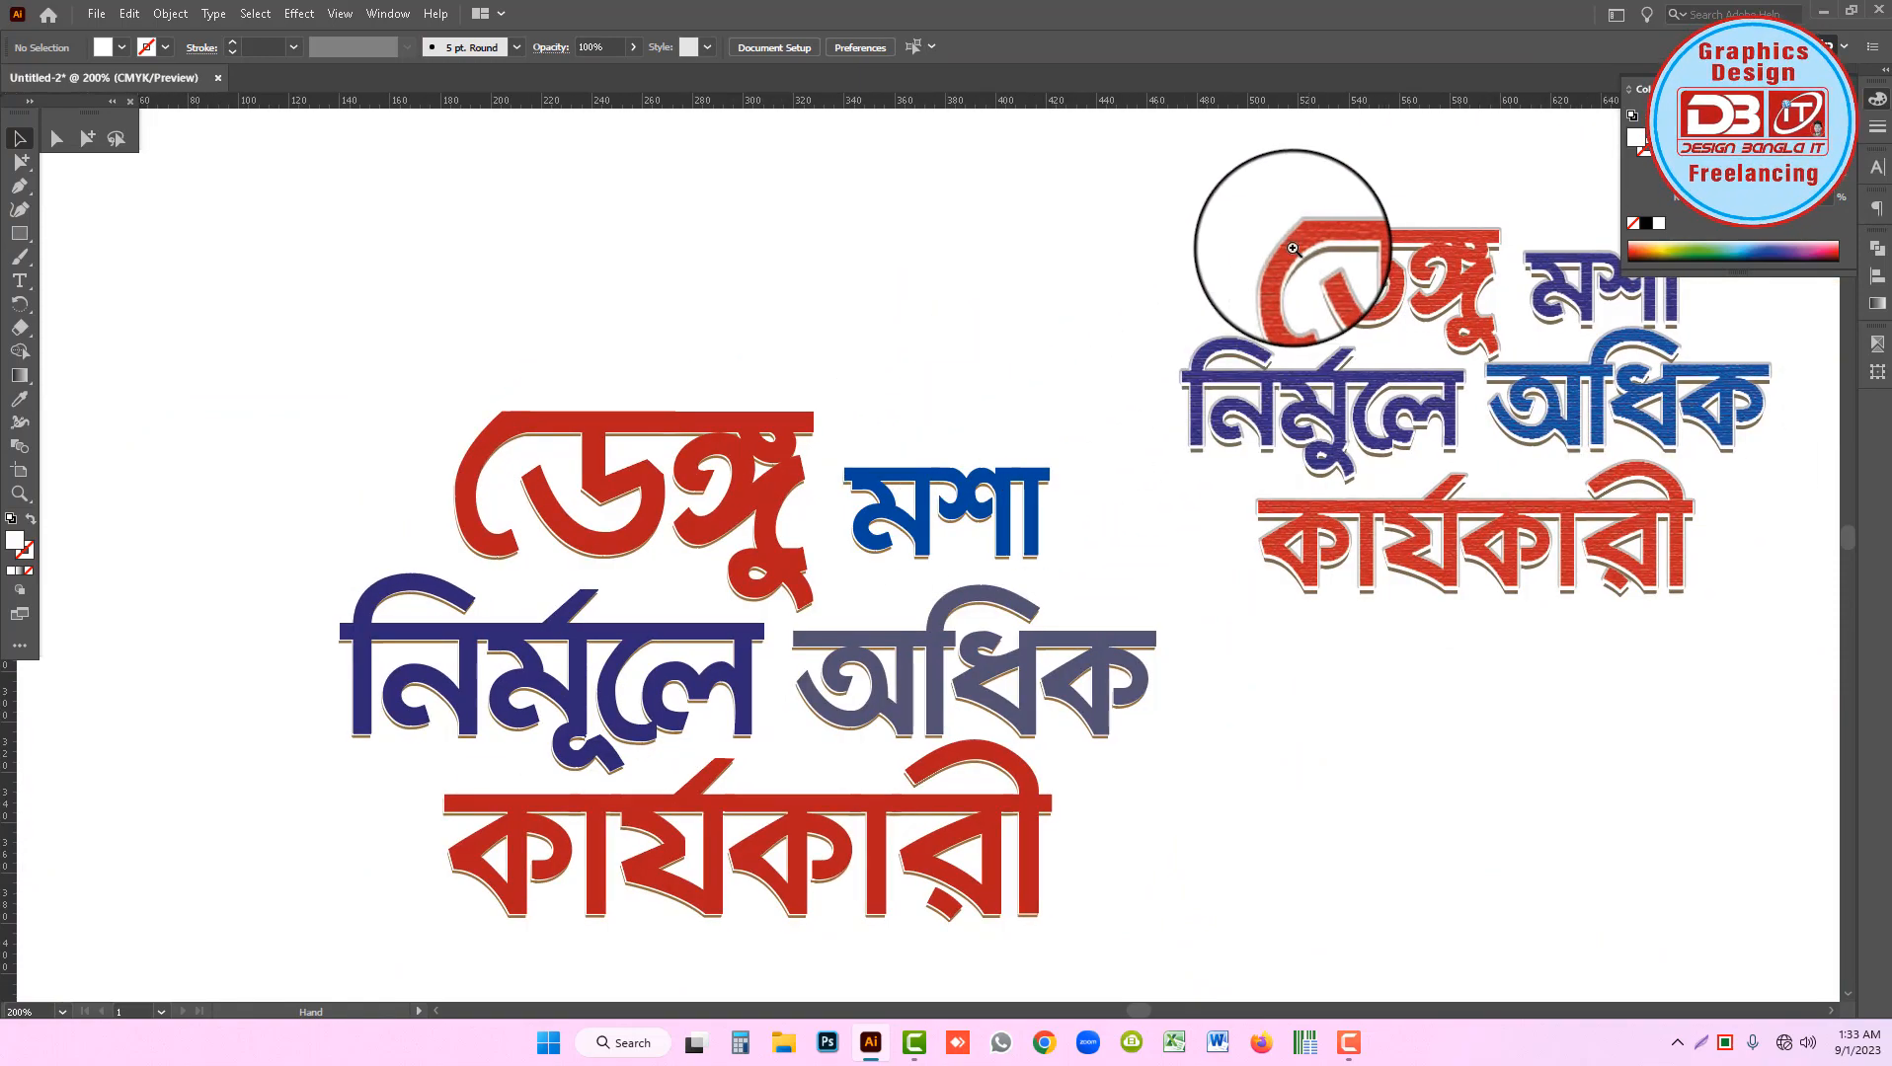
drag(1153, 347, 1516, 531)
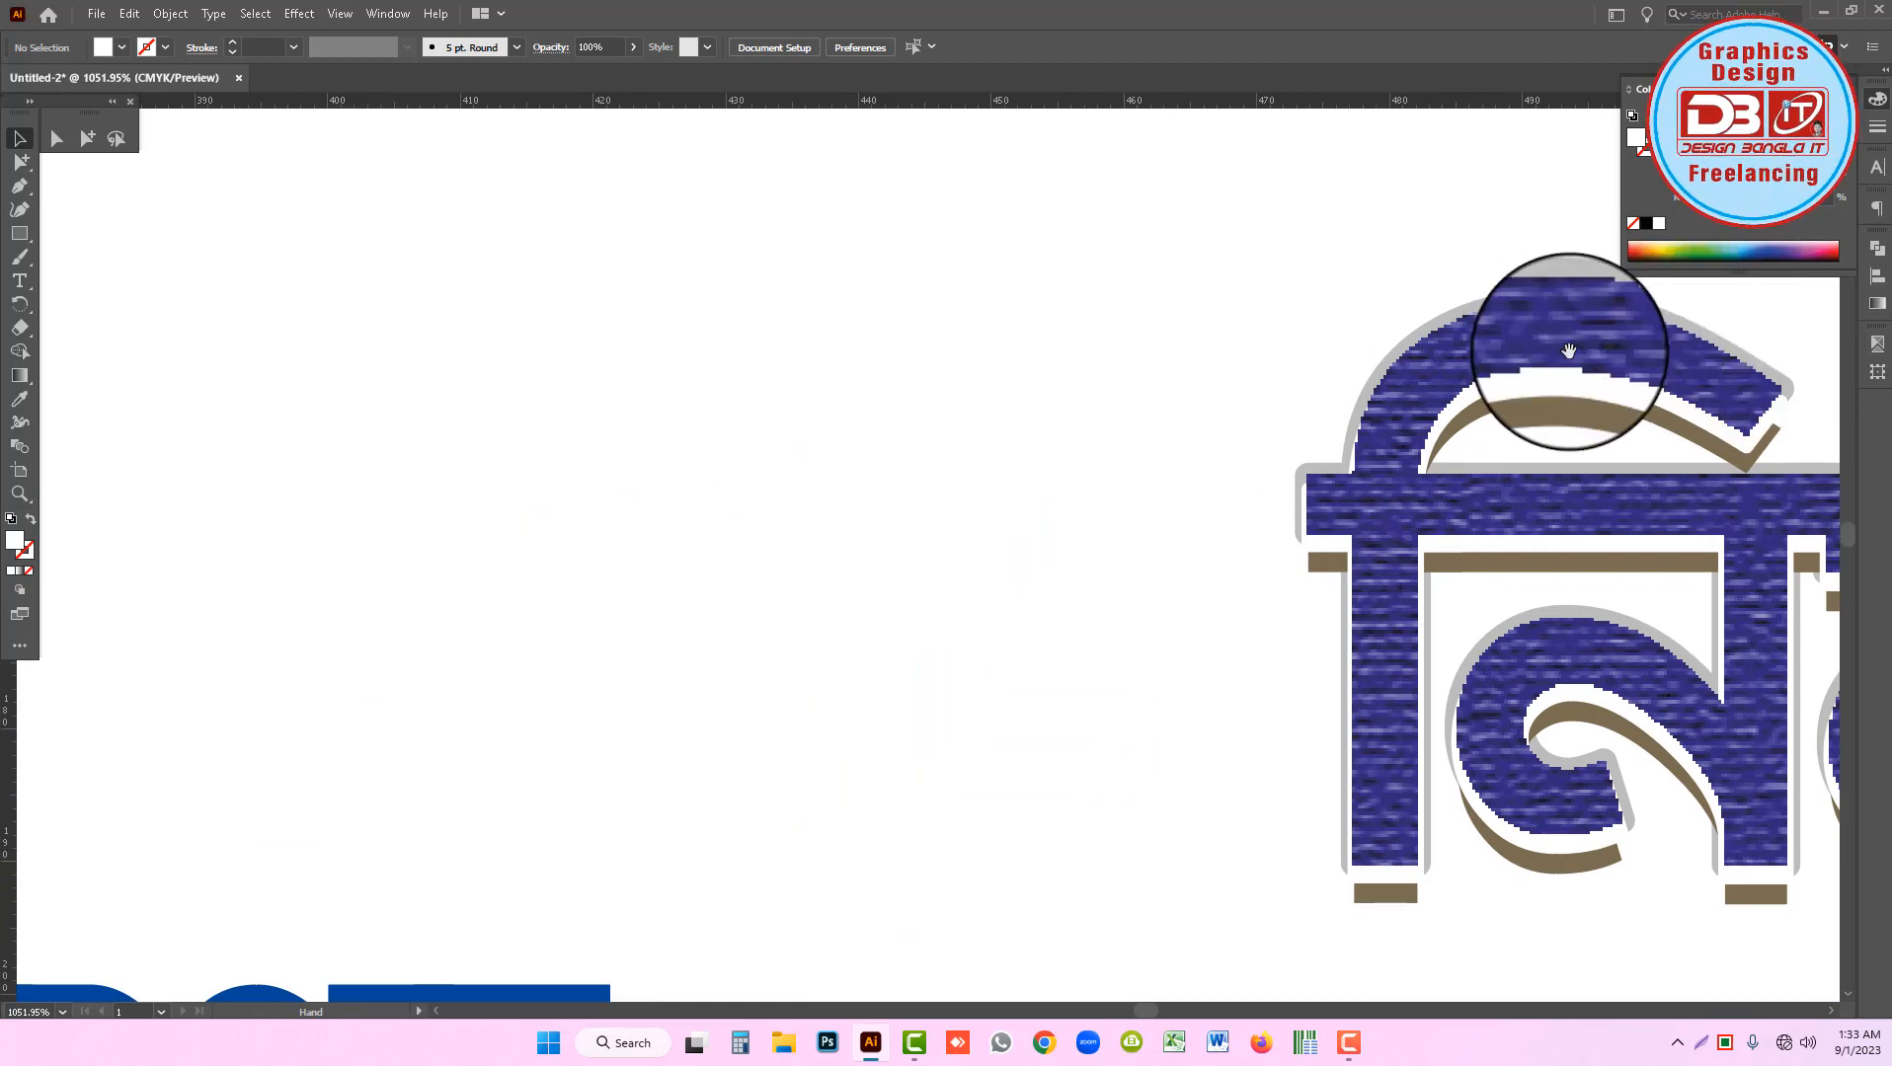
ctrl+alt+click(850, 720)
ctrl+alt+click(850, 720)
ctrl+alt+click(738, 590)
ctrl+alt+click(739, 624)
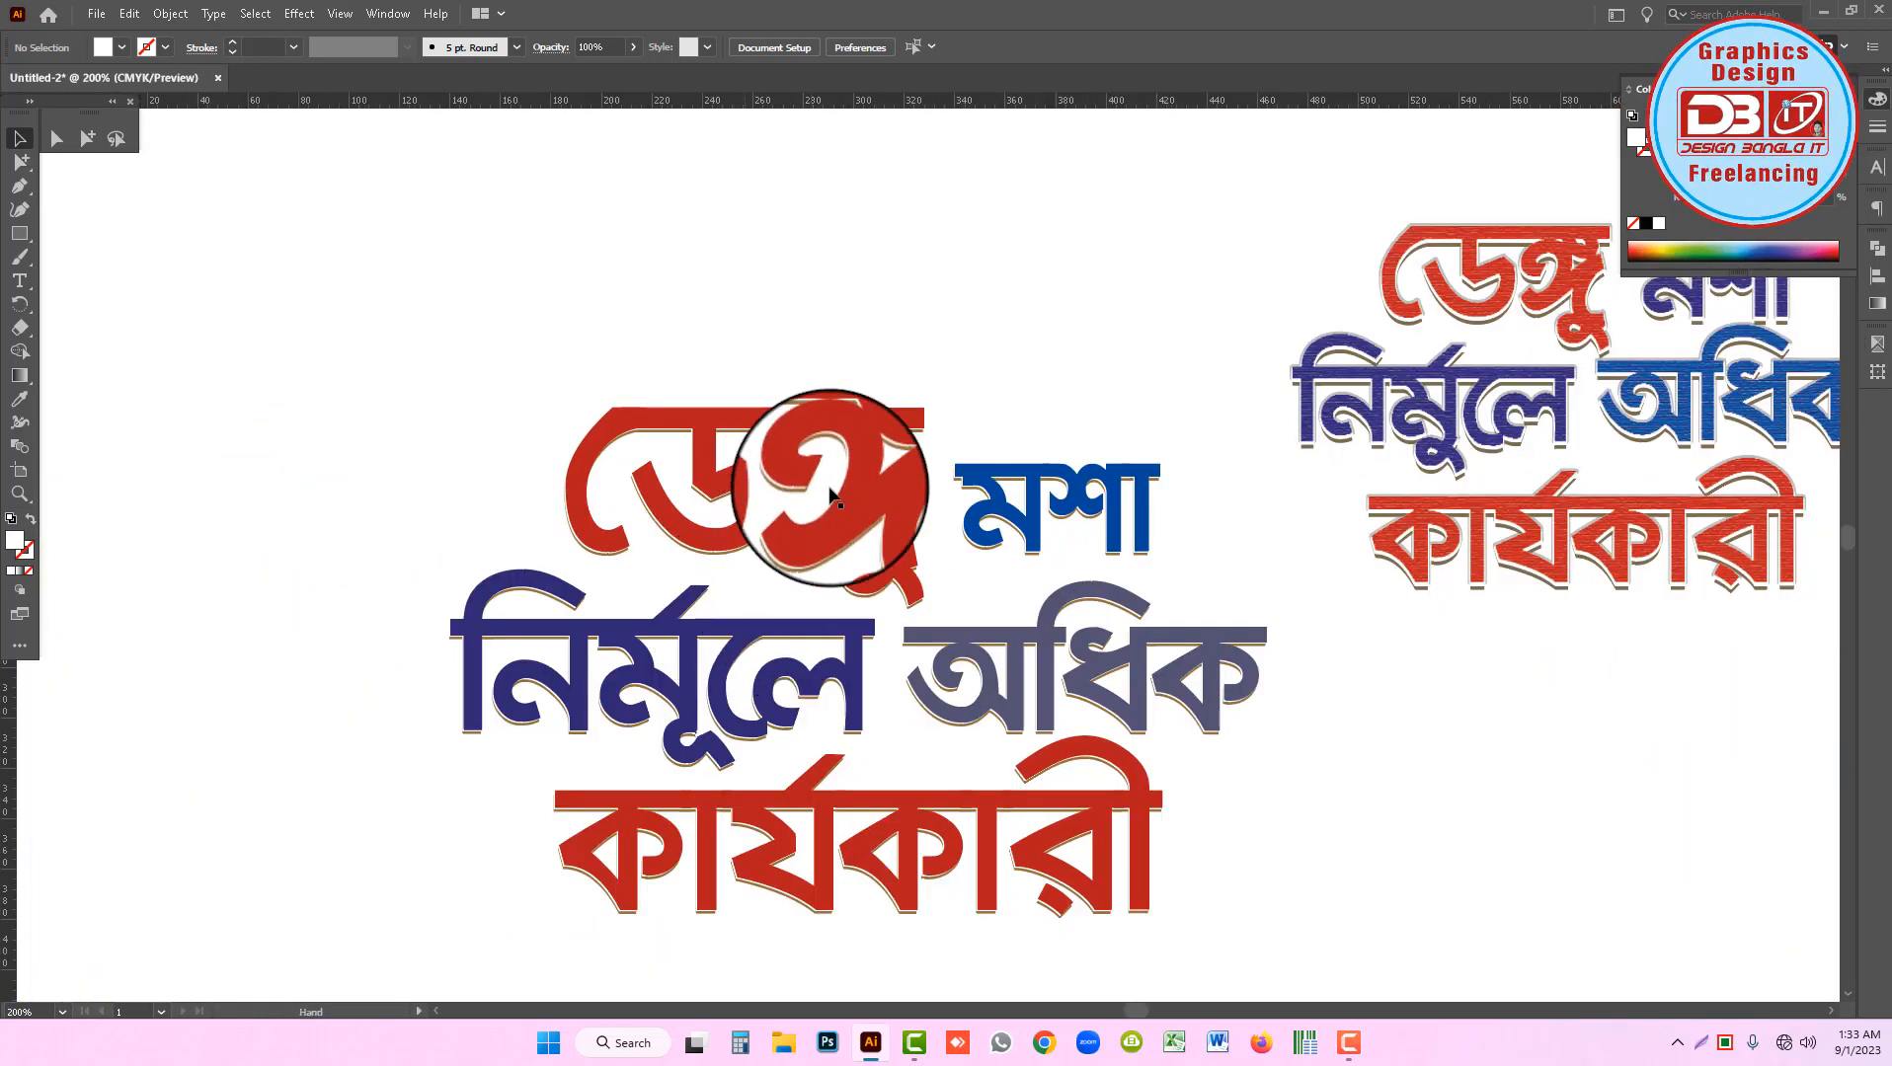
Hide the coloured and white text layers so that only the brown text layer is left in view.
click(829, 477)
key(Delete)
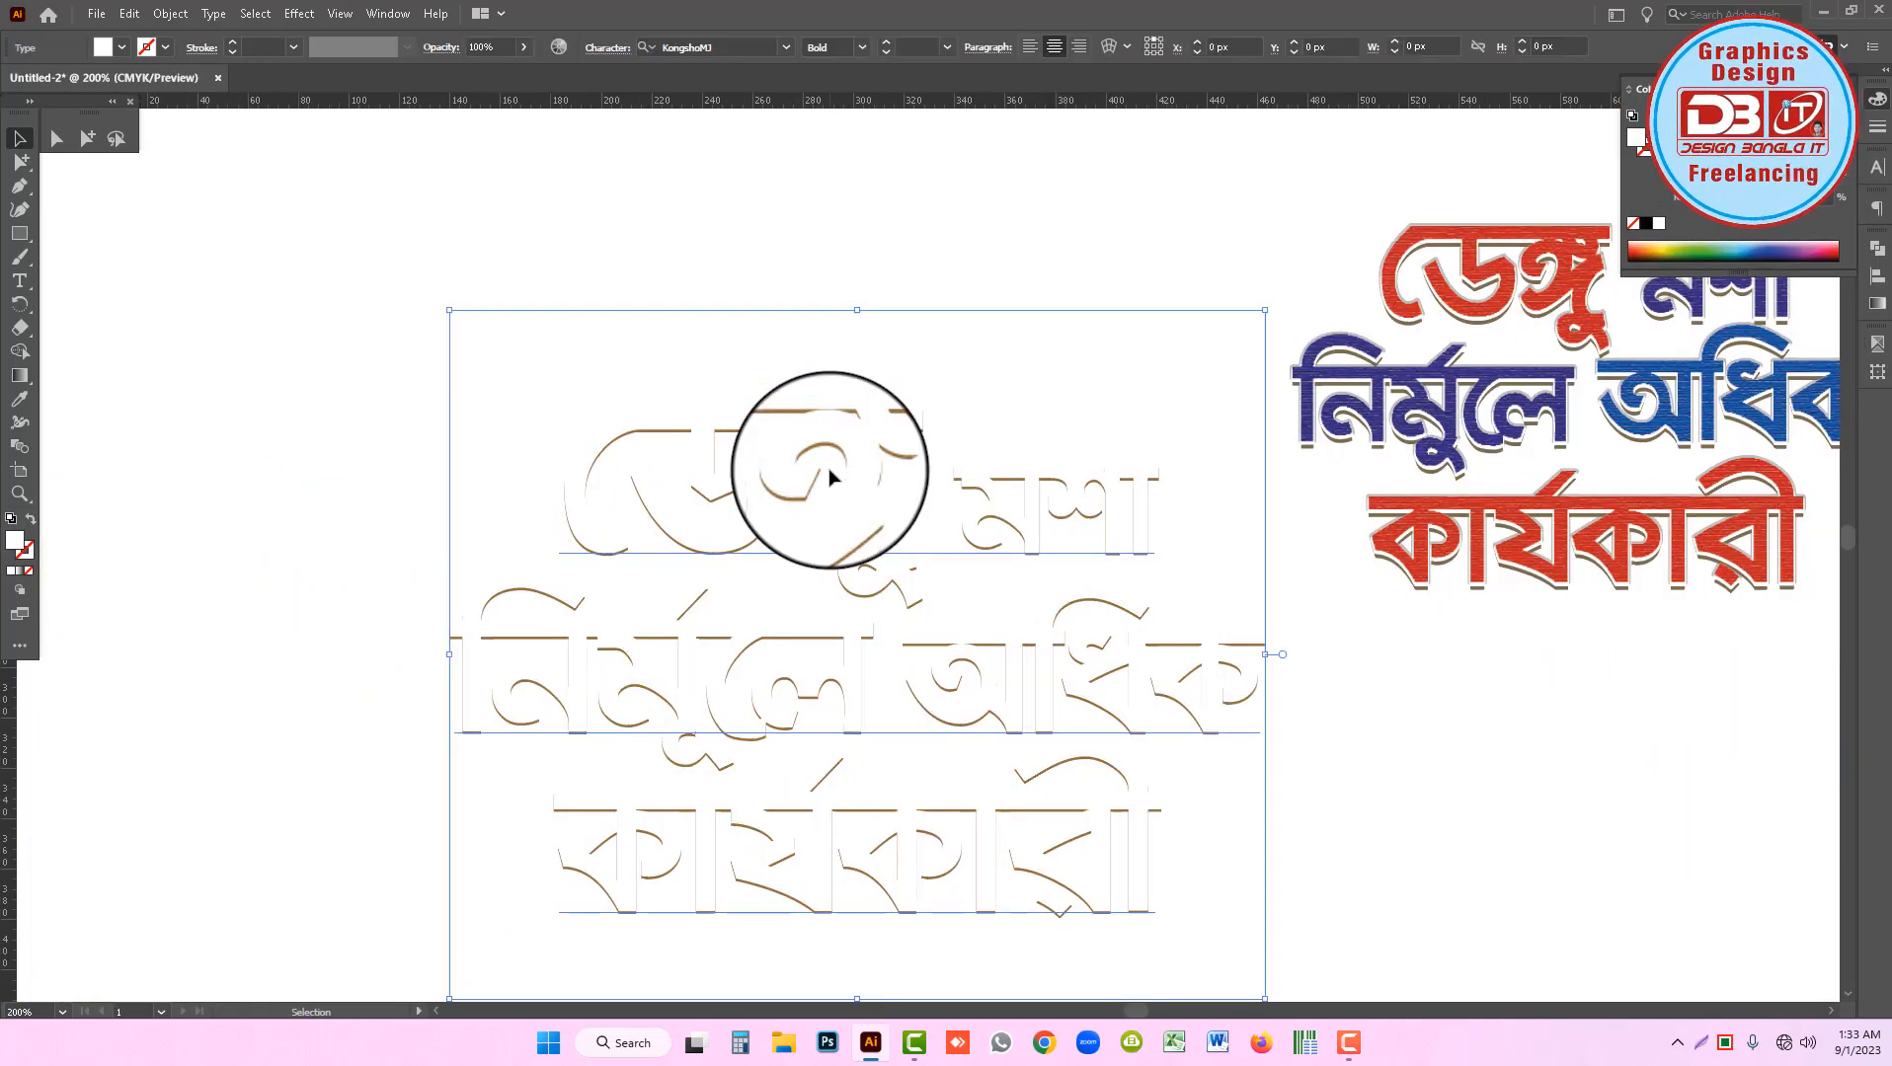
click(830, 480)
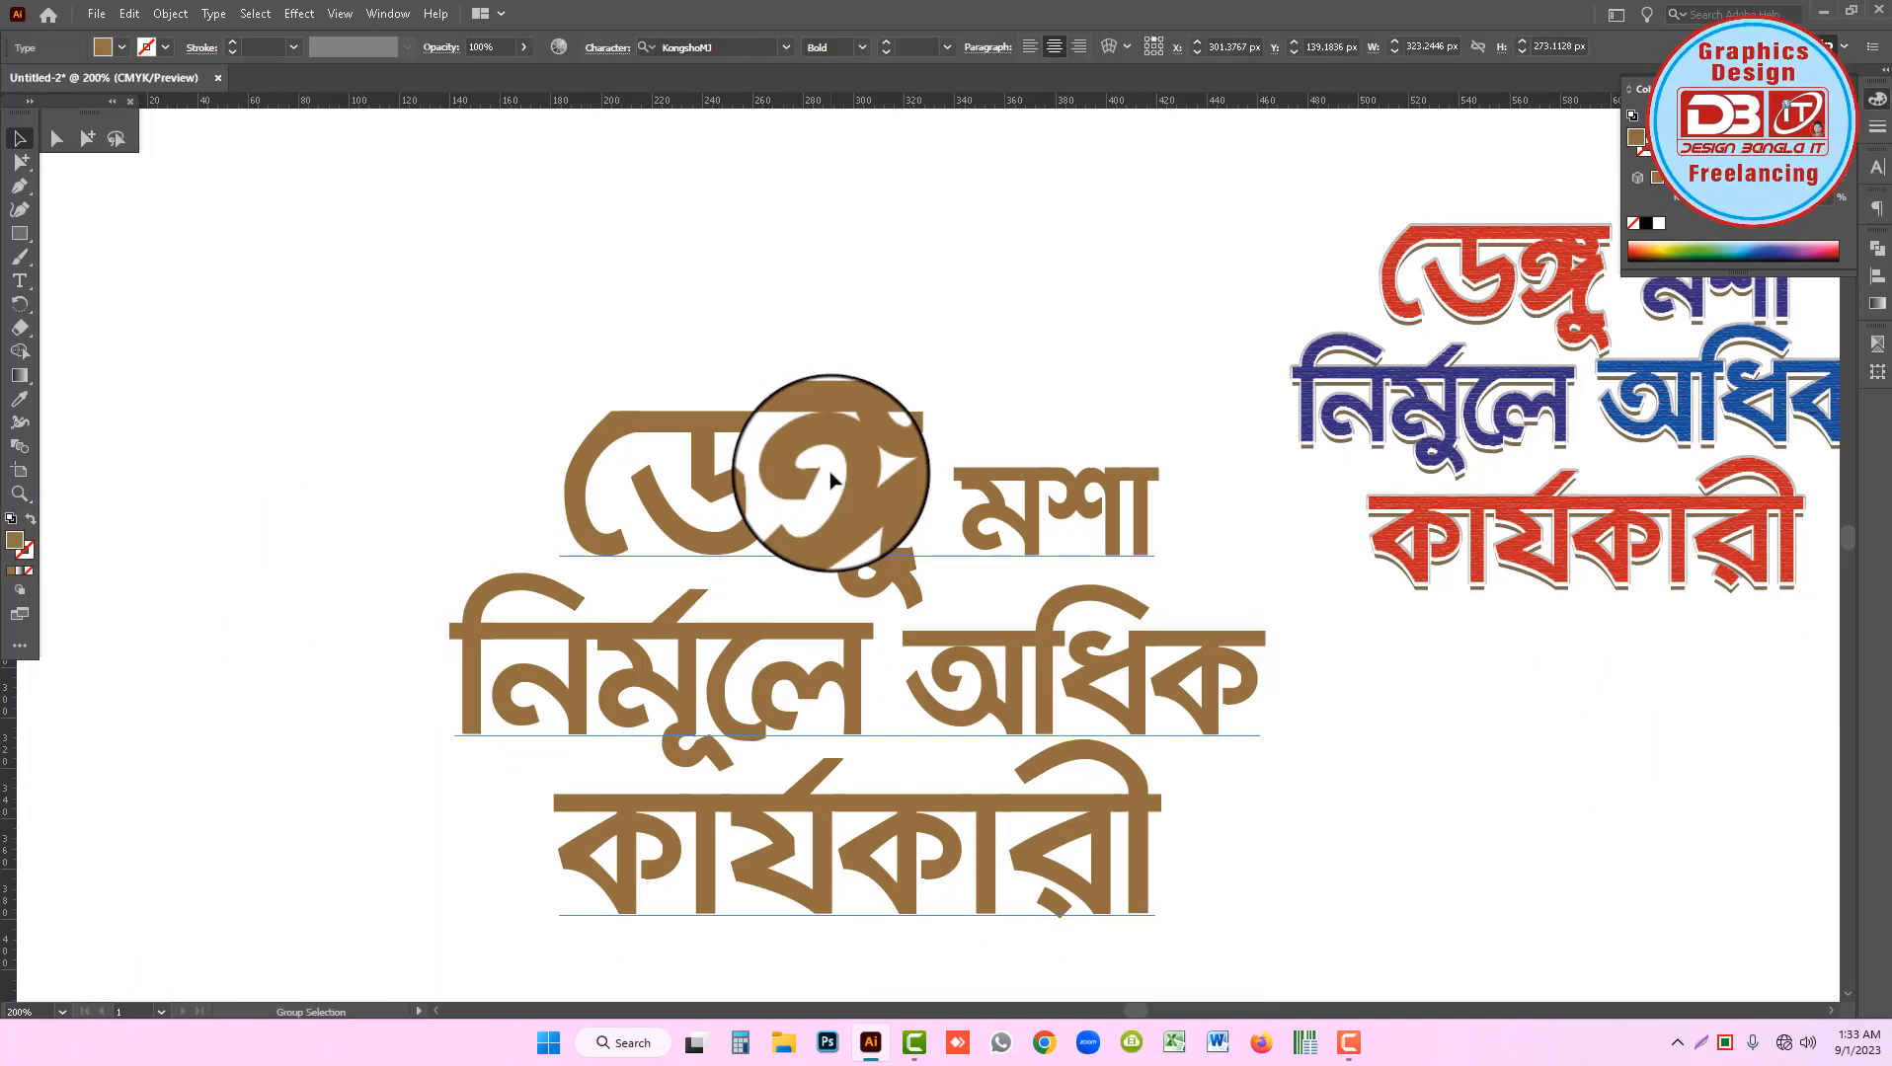
ctrl+click(942, 634)
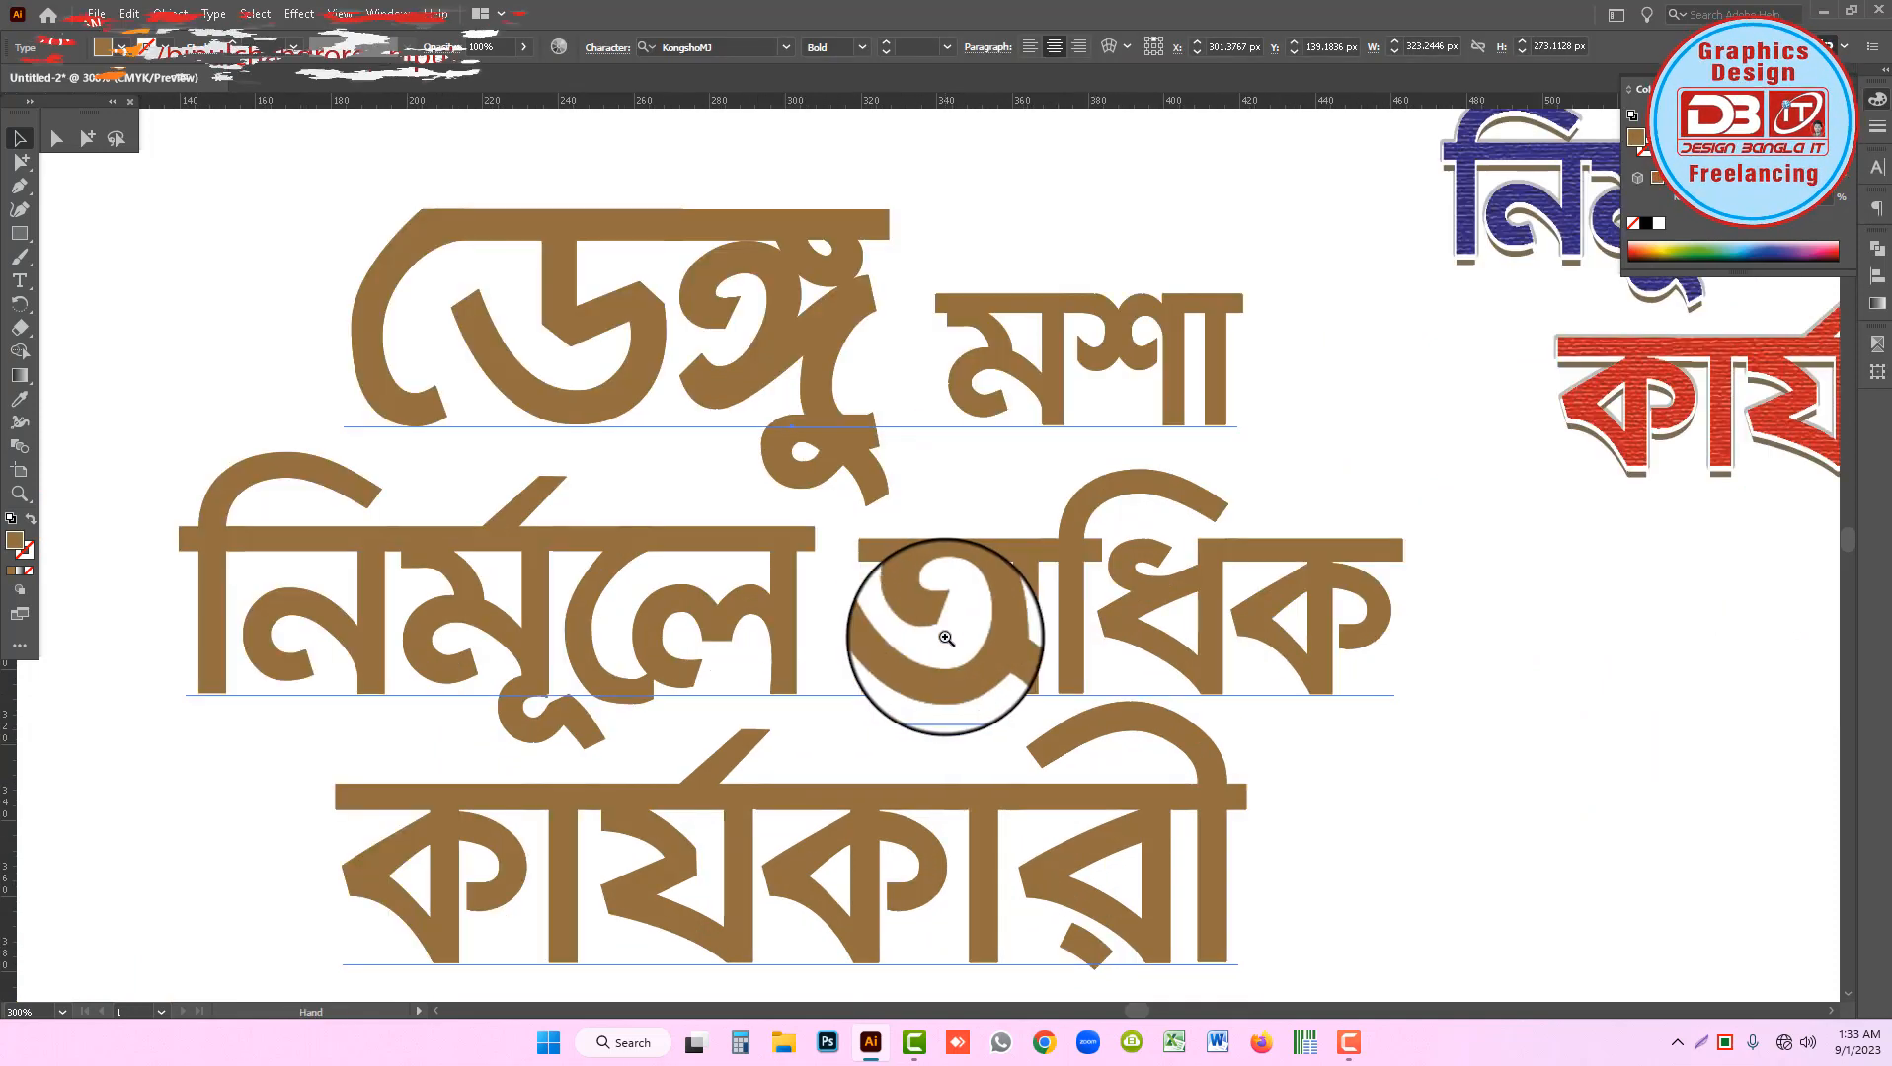
ctrl+alt+click(749, 601)
key(ctrl+shift+a)
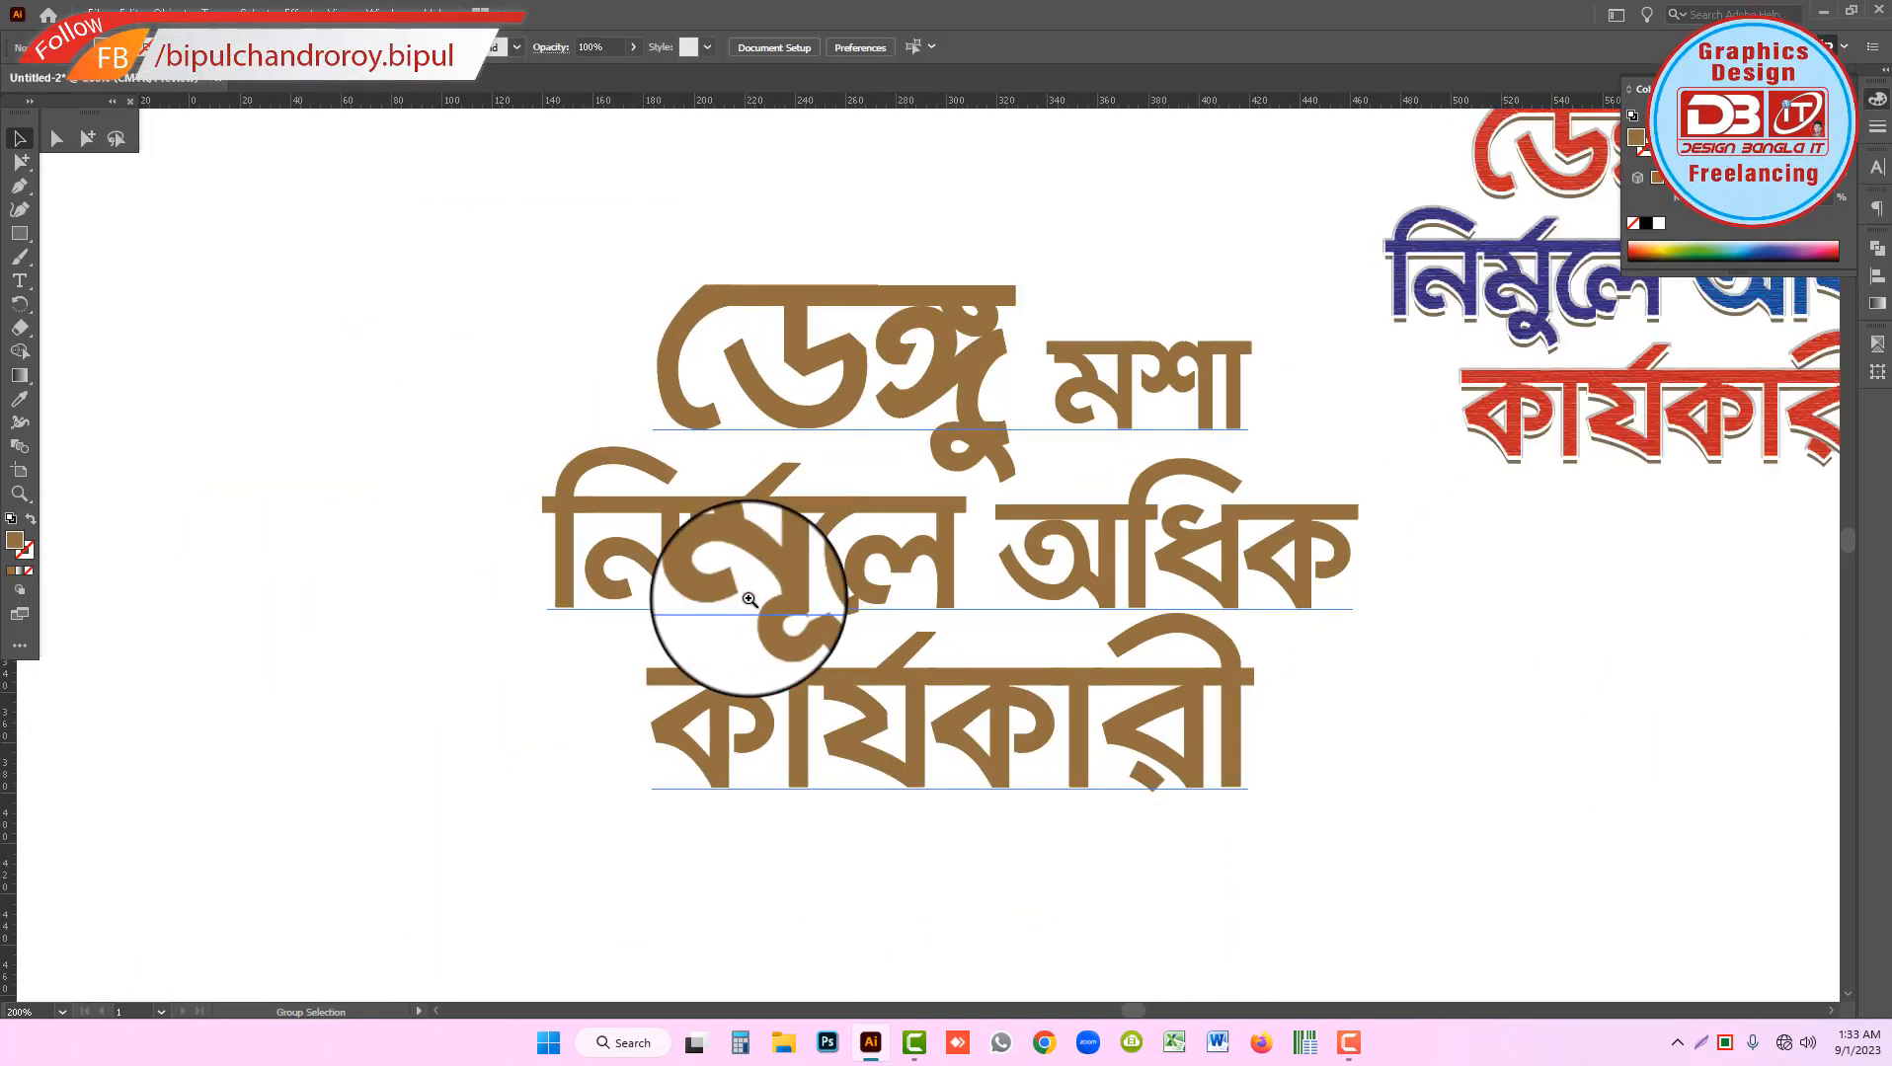
Fill the visible brown text block with grey and send it to the back.
click(877, 442)
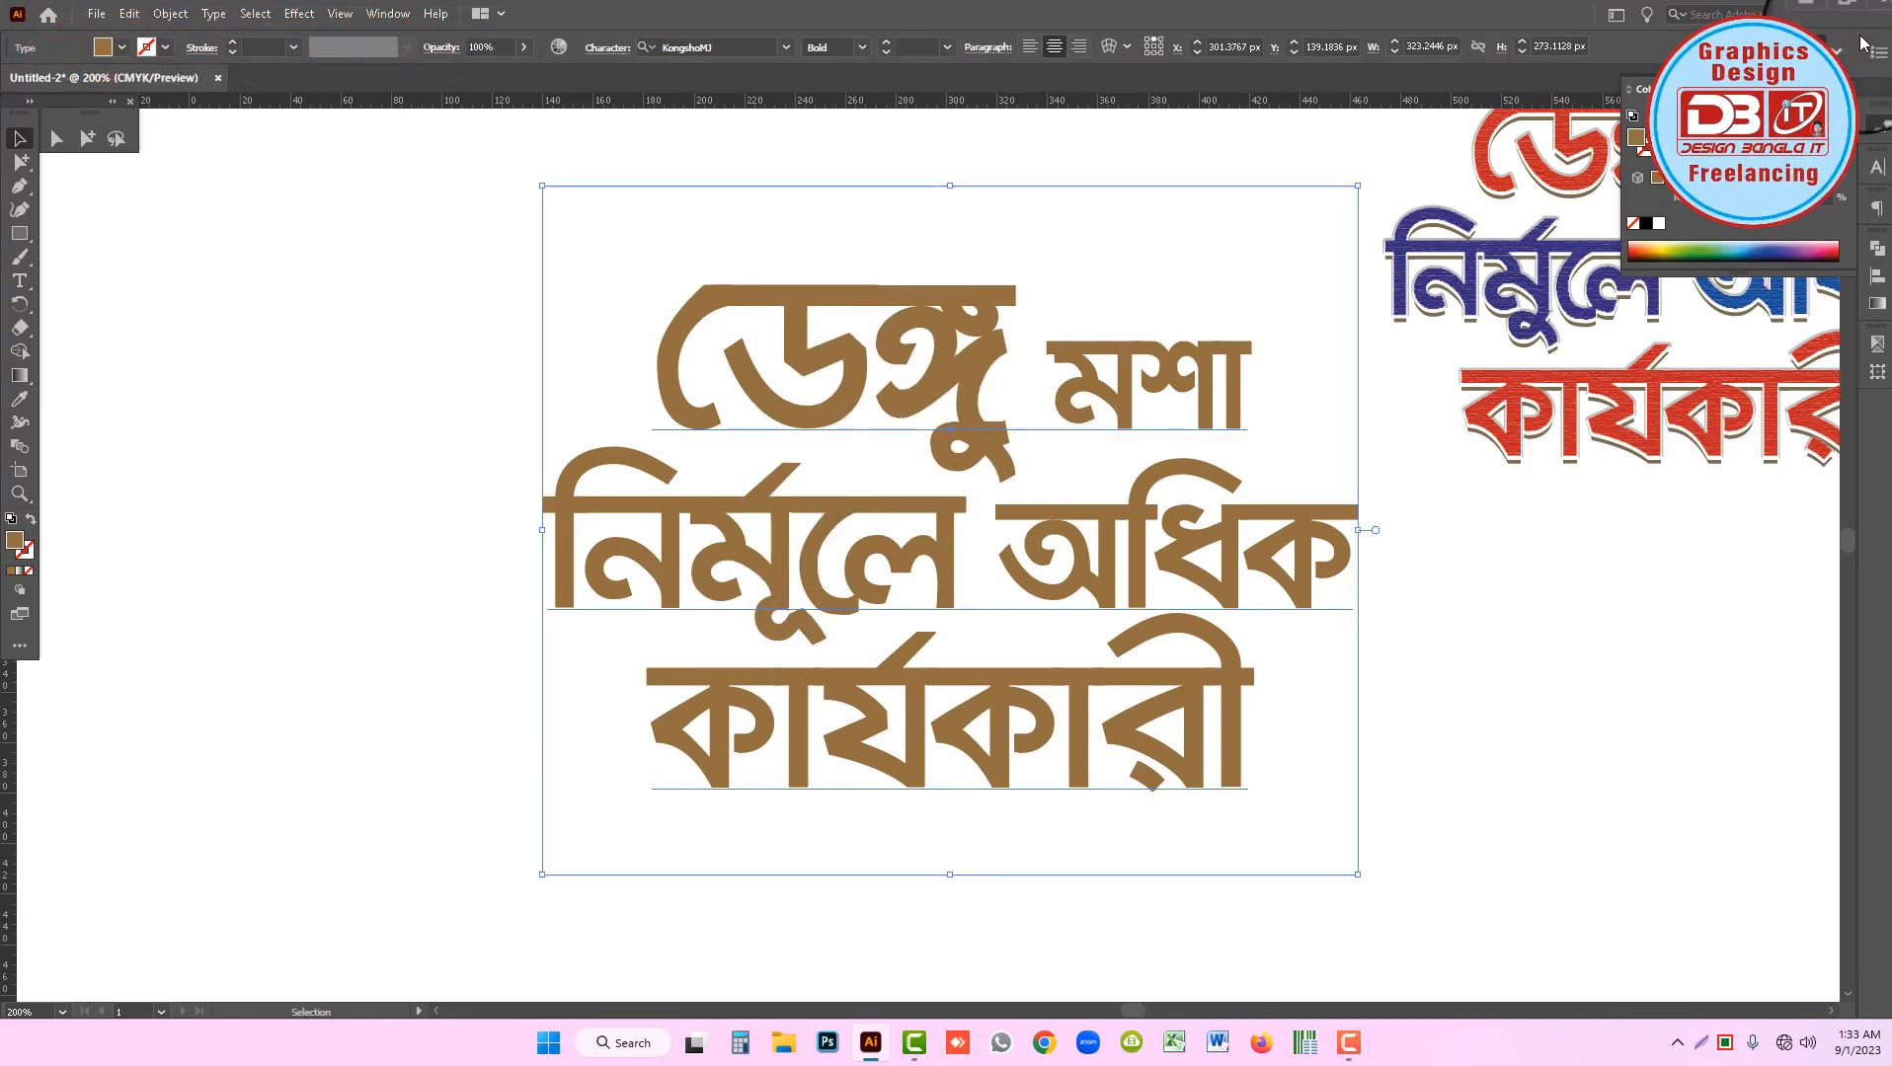
click(1644, 223)
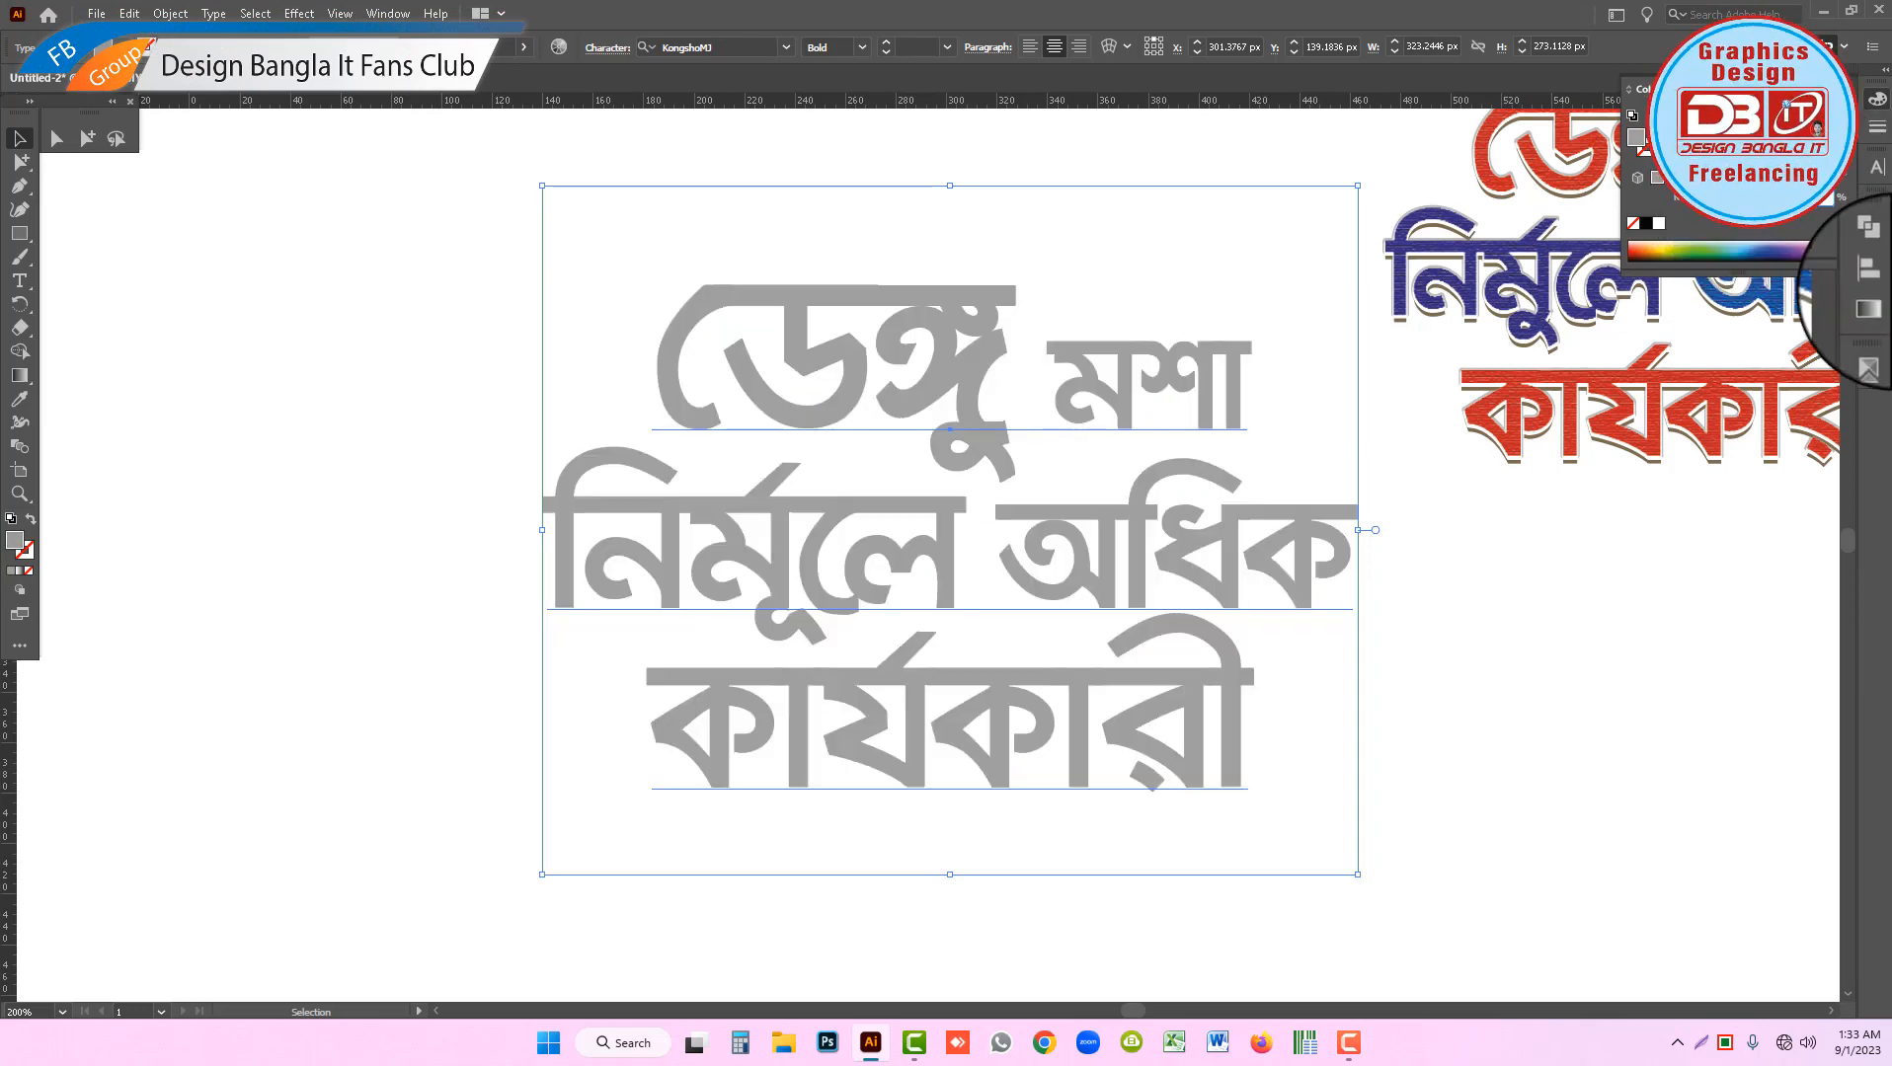
right_click(914, 370)
mouse_move(1047, 718)
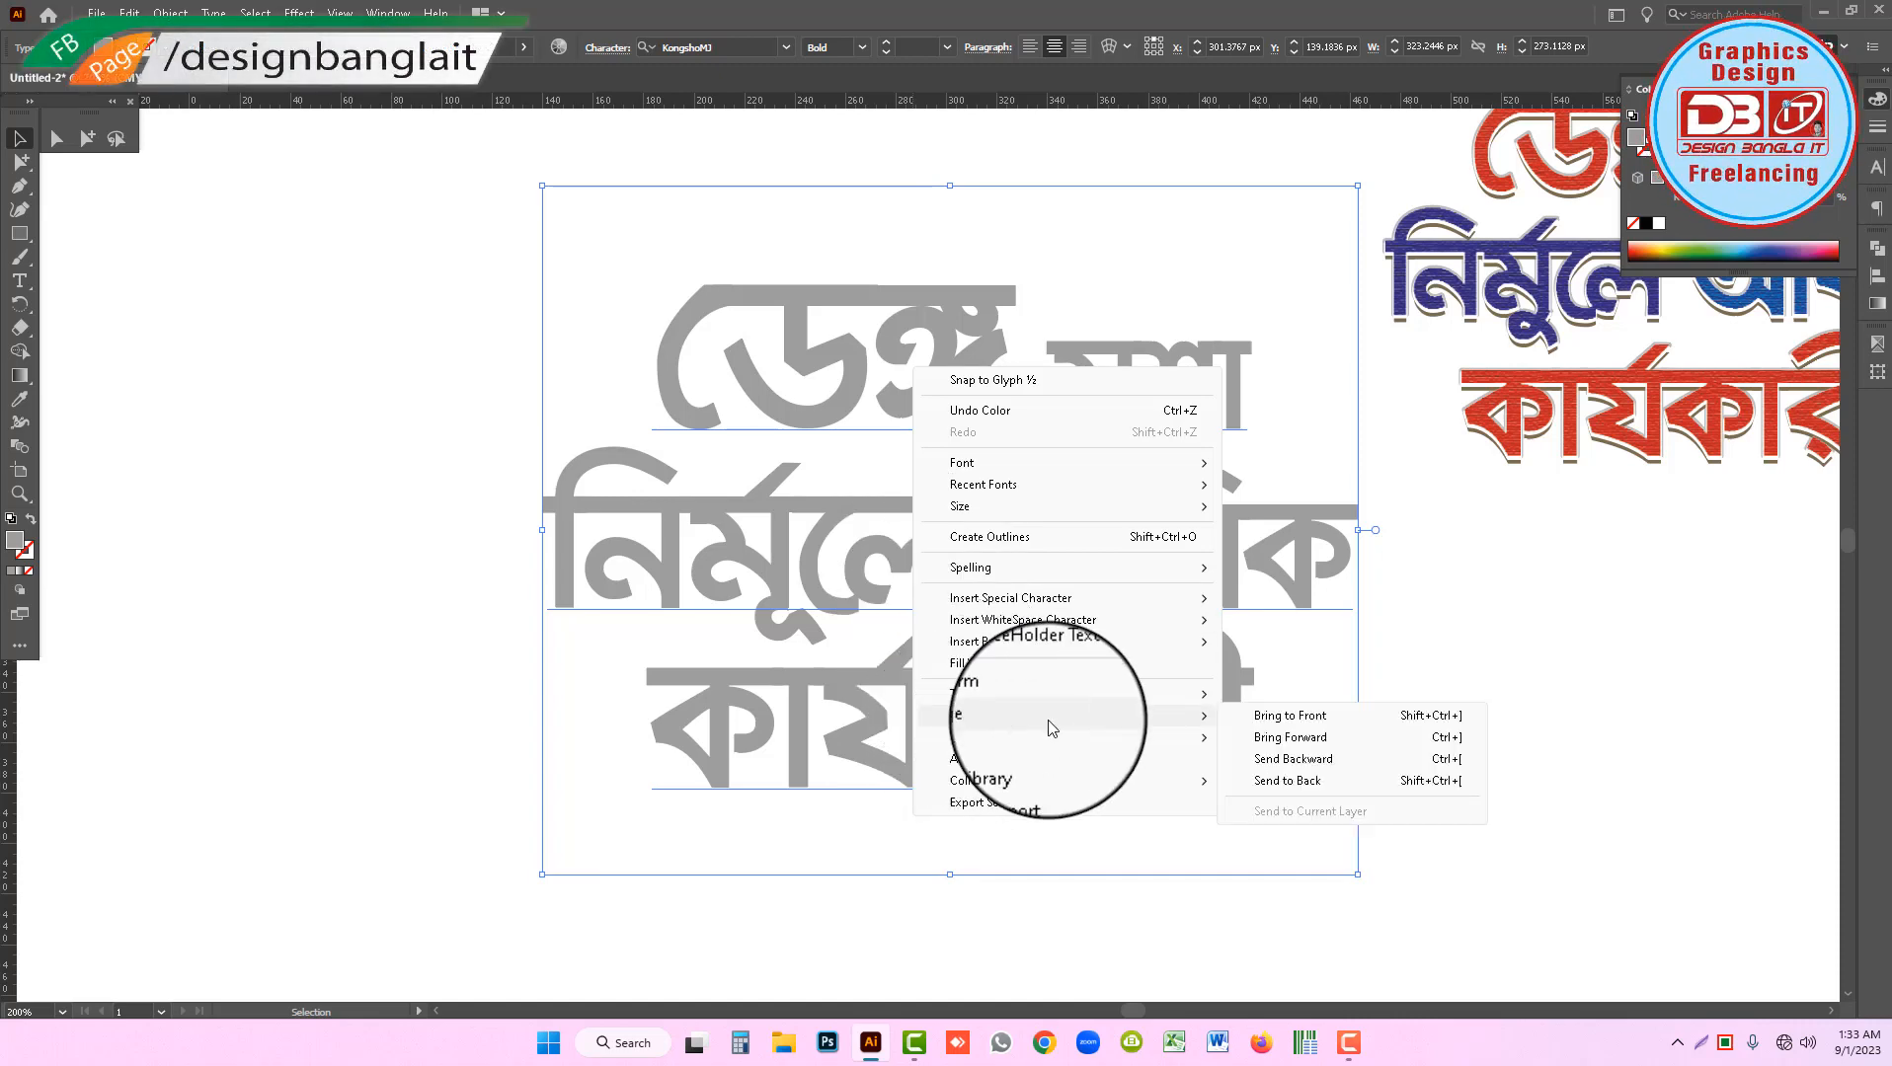
click(1282, 780)
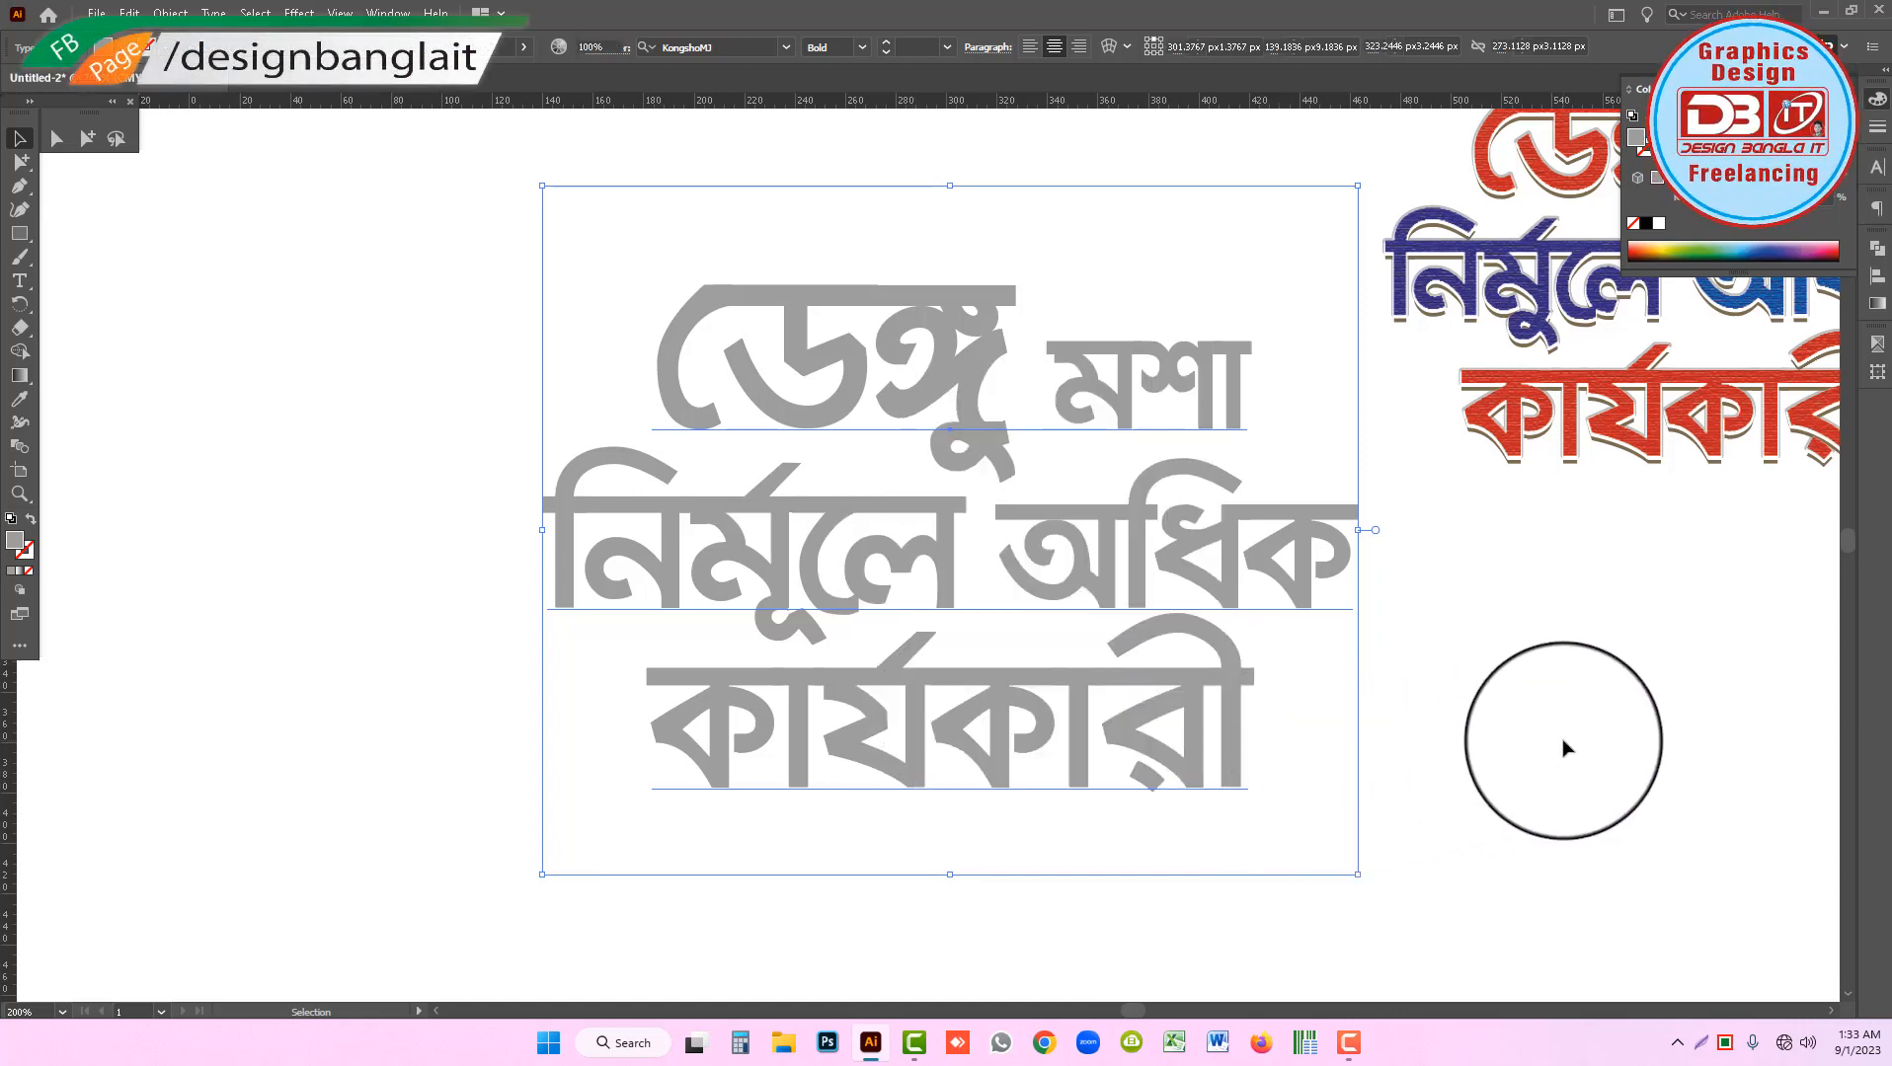
click(1563, 748)
click(964, 516)
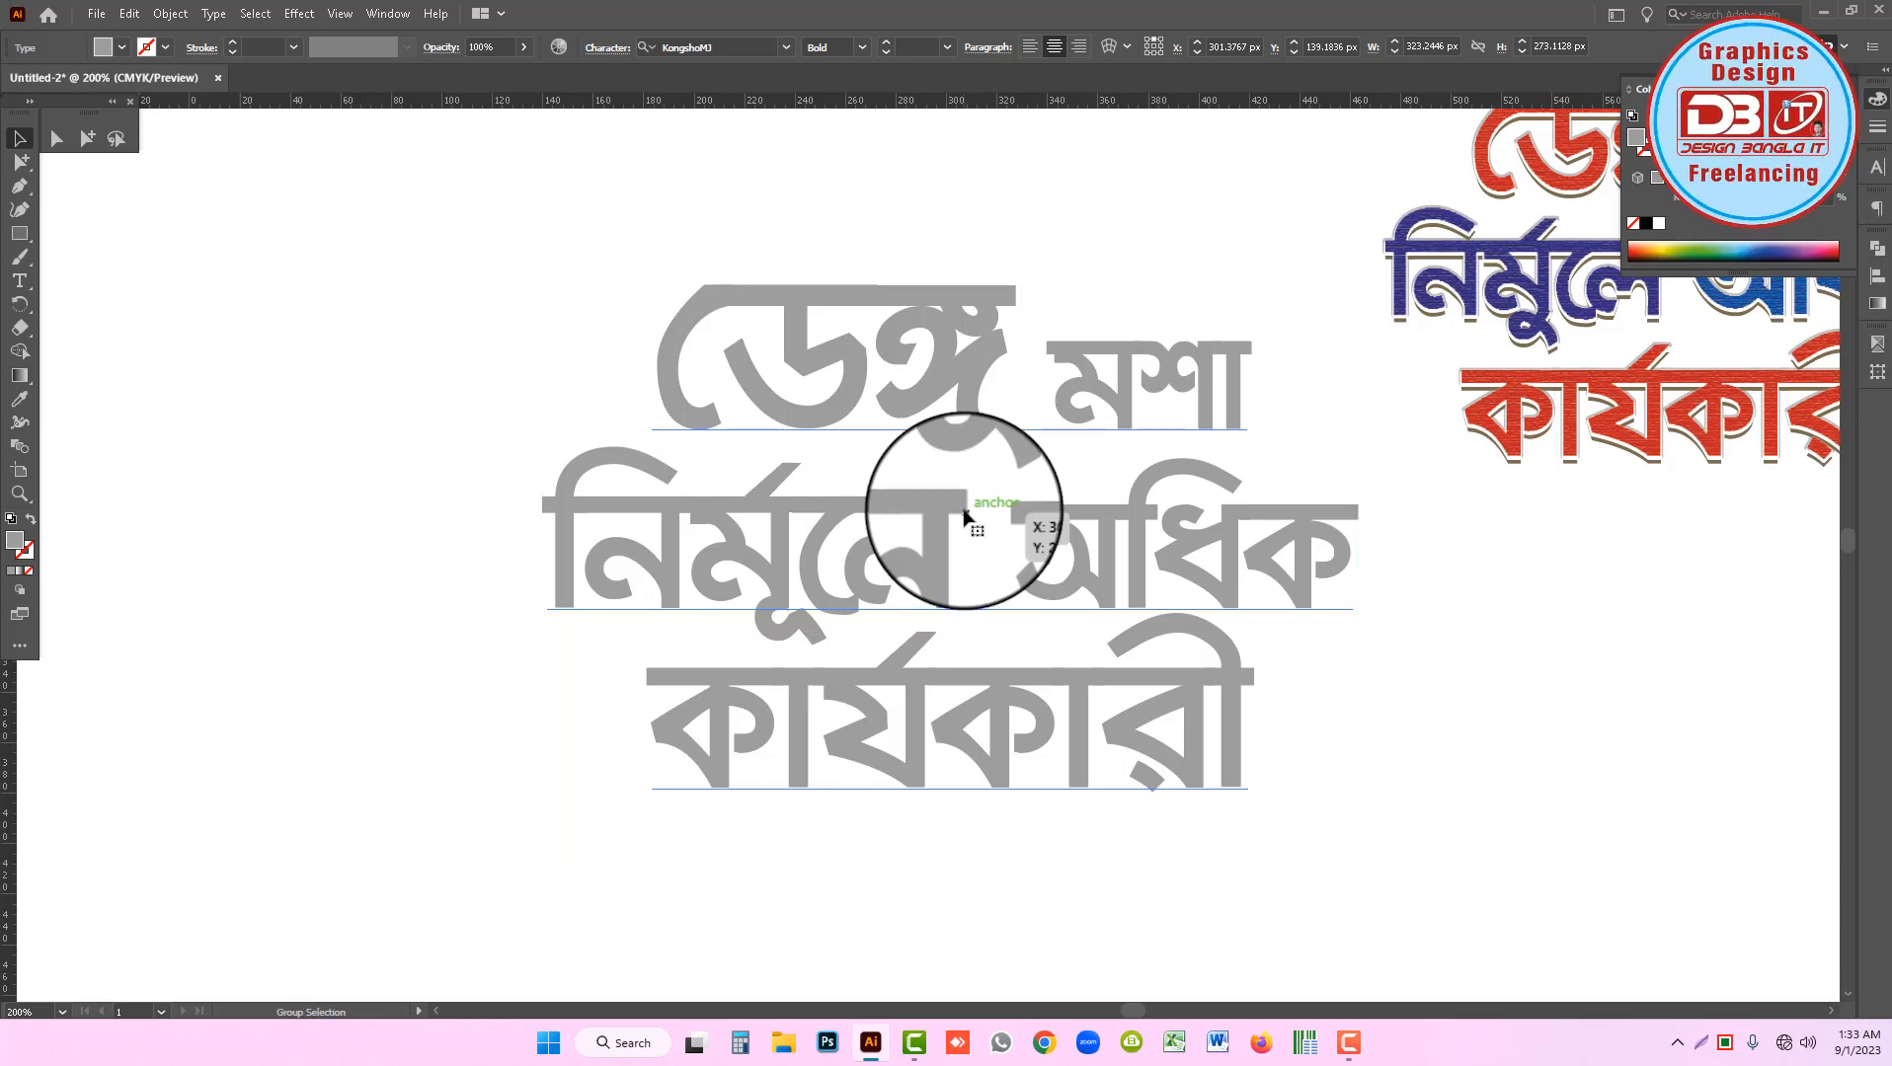
Show all the hidden text layers again and examine the offset edges around the first line up close.
click(1667, 655)
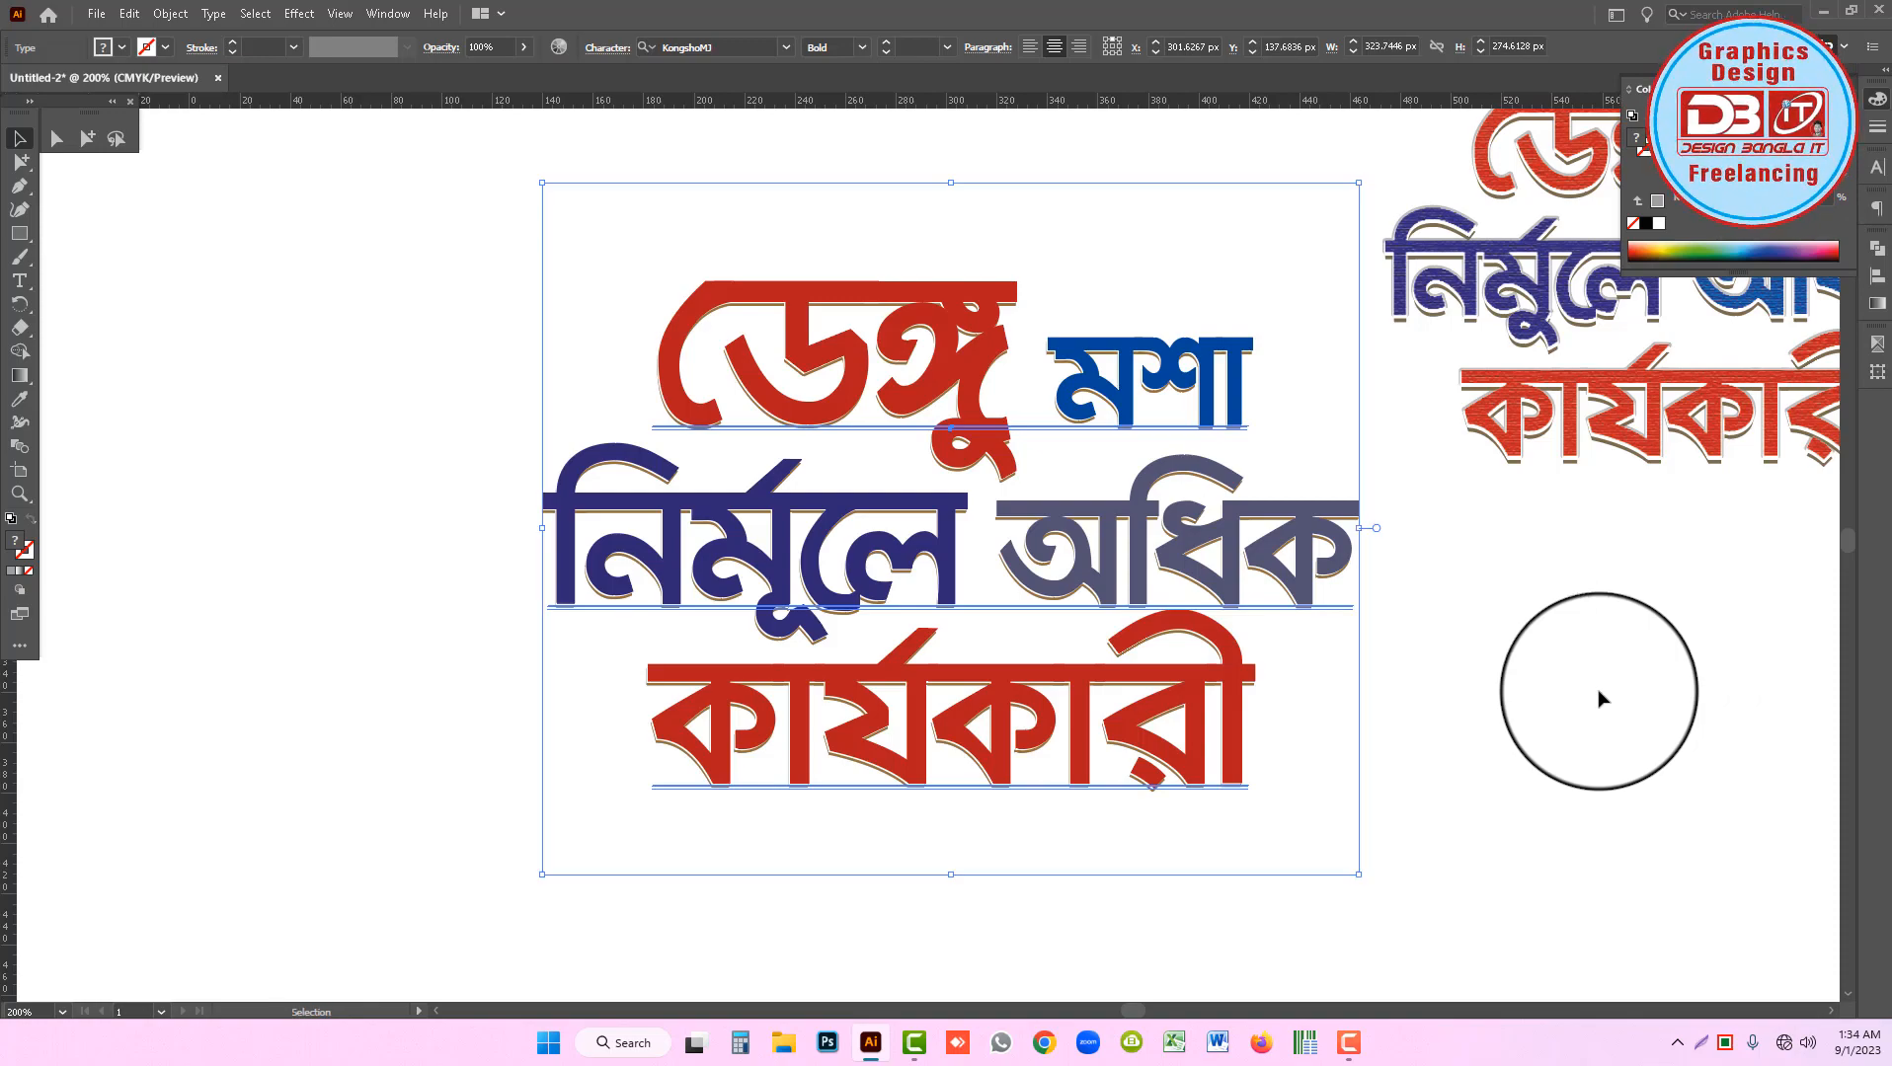
click(1490, 677)
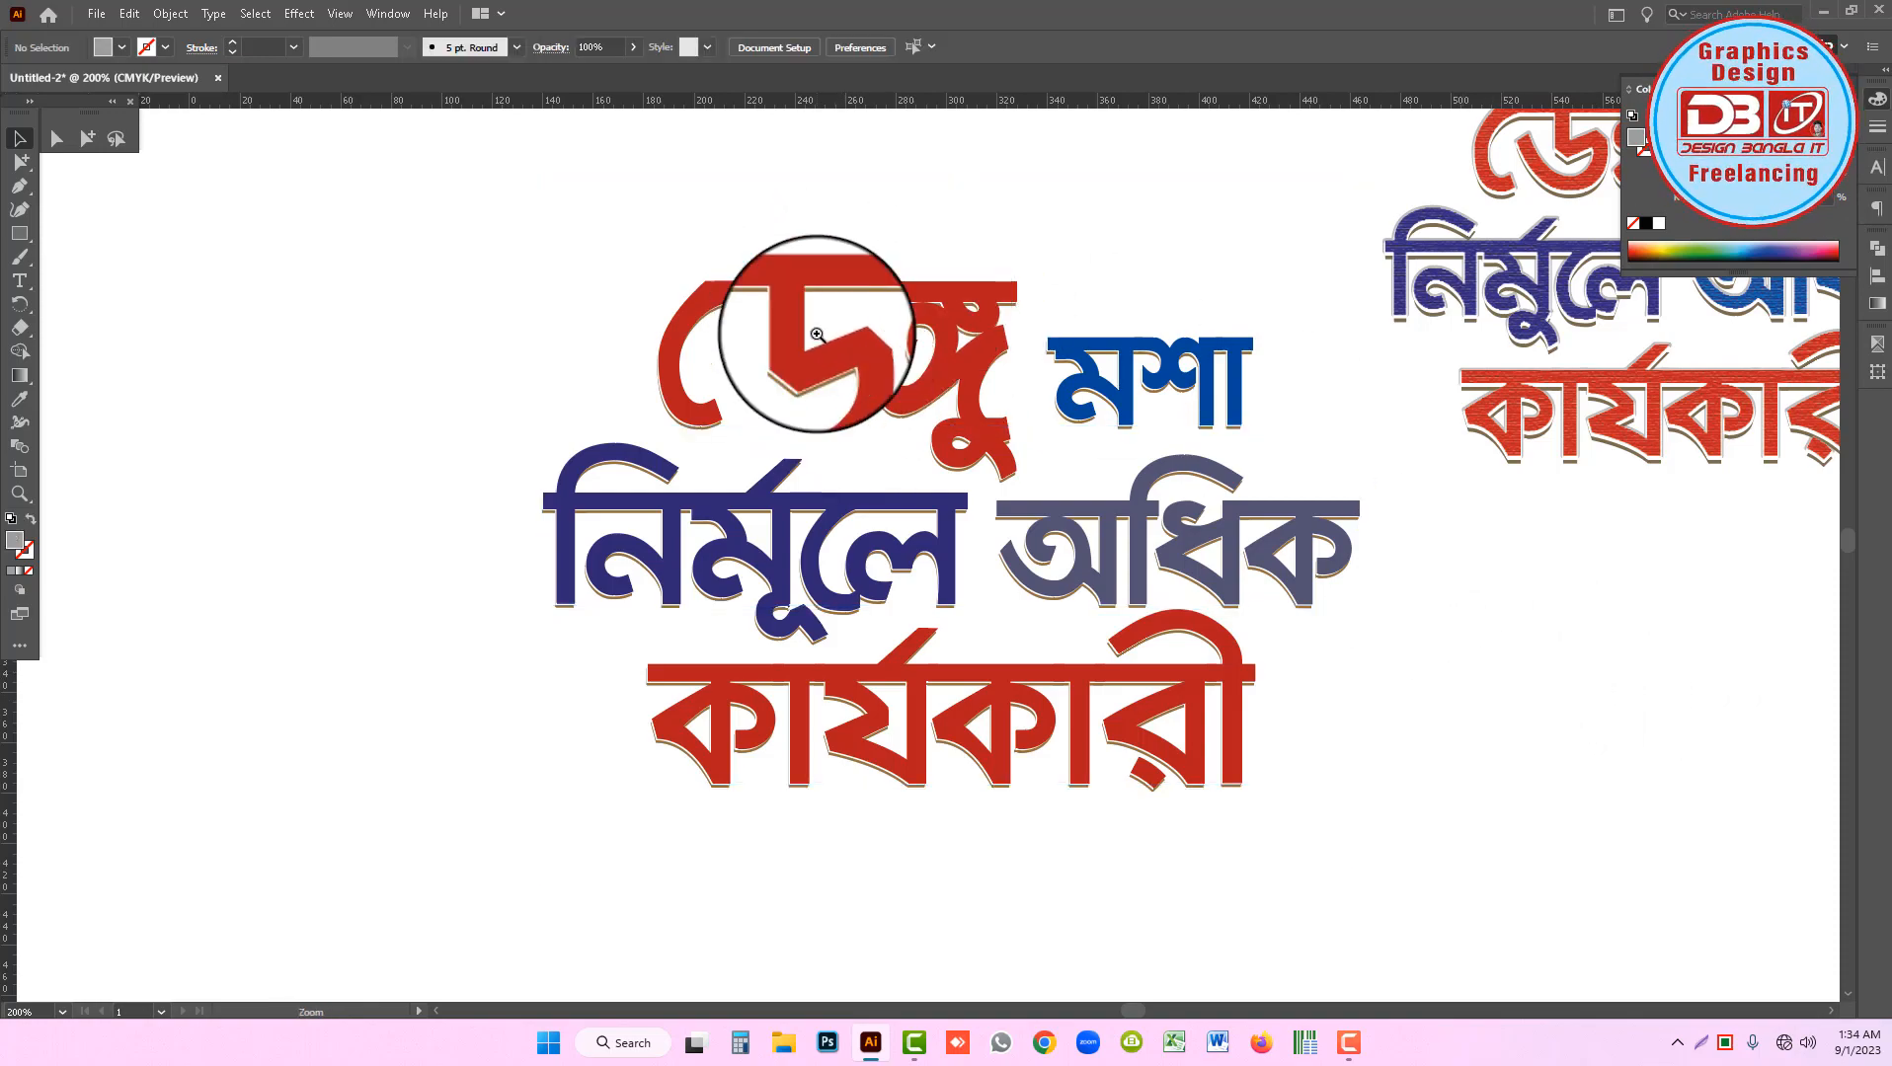
drag(780, 367, 1101, 563)
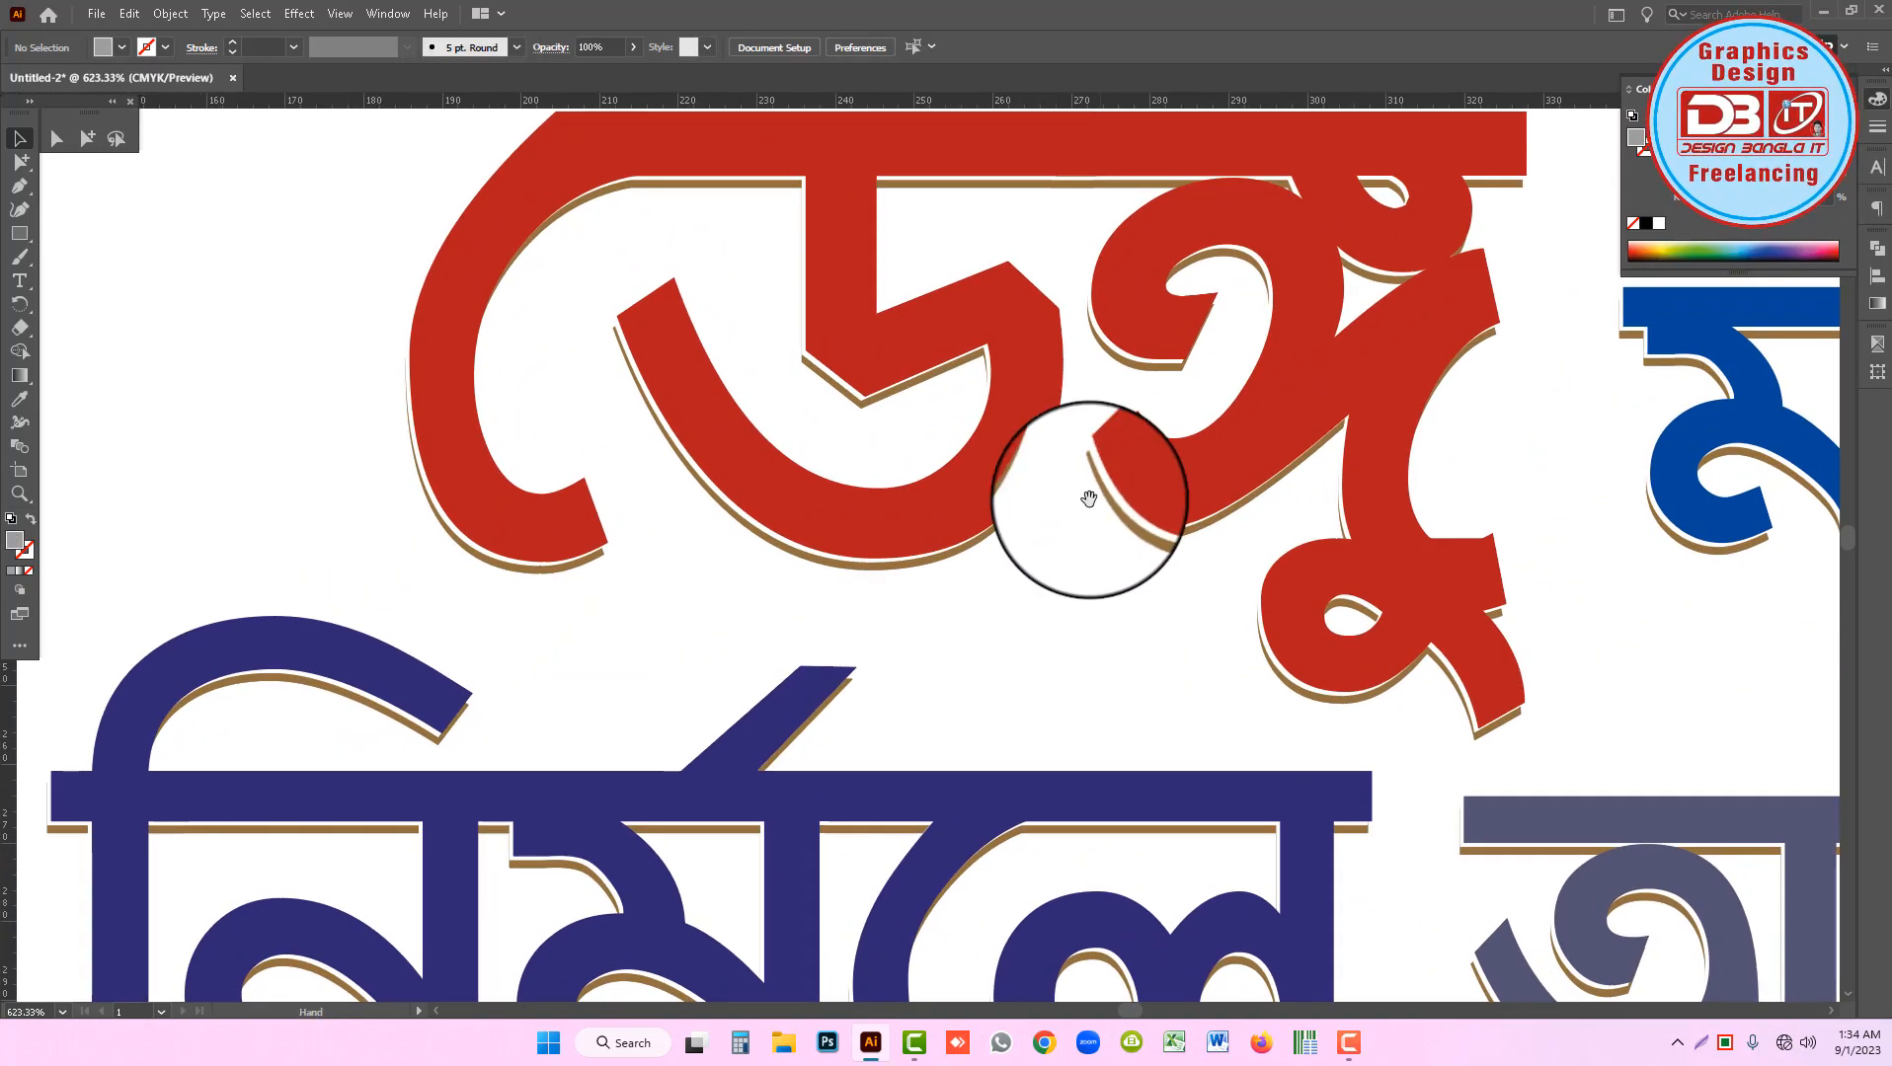
ctrl+alt+click(1081, 479)
ctrl+alt+click(1080, 480)
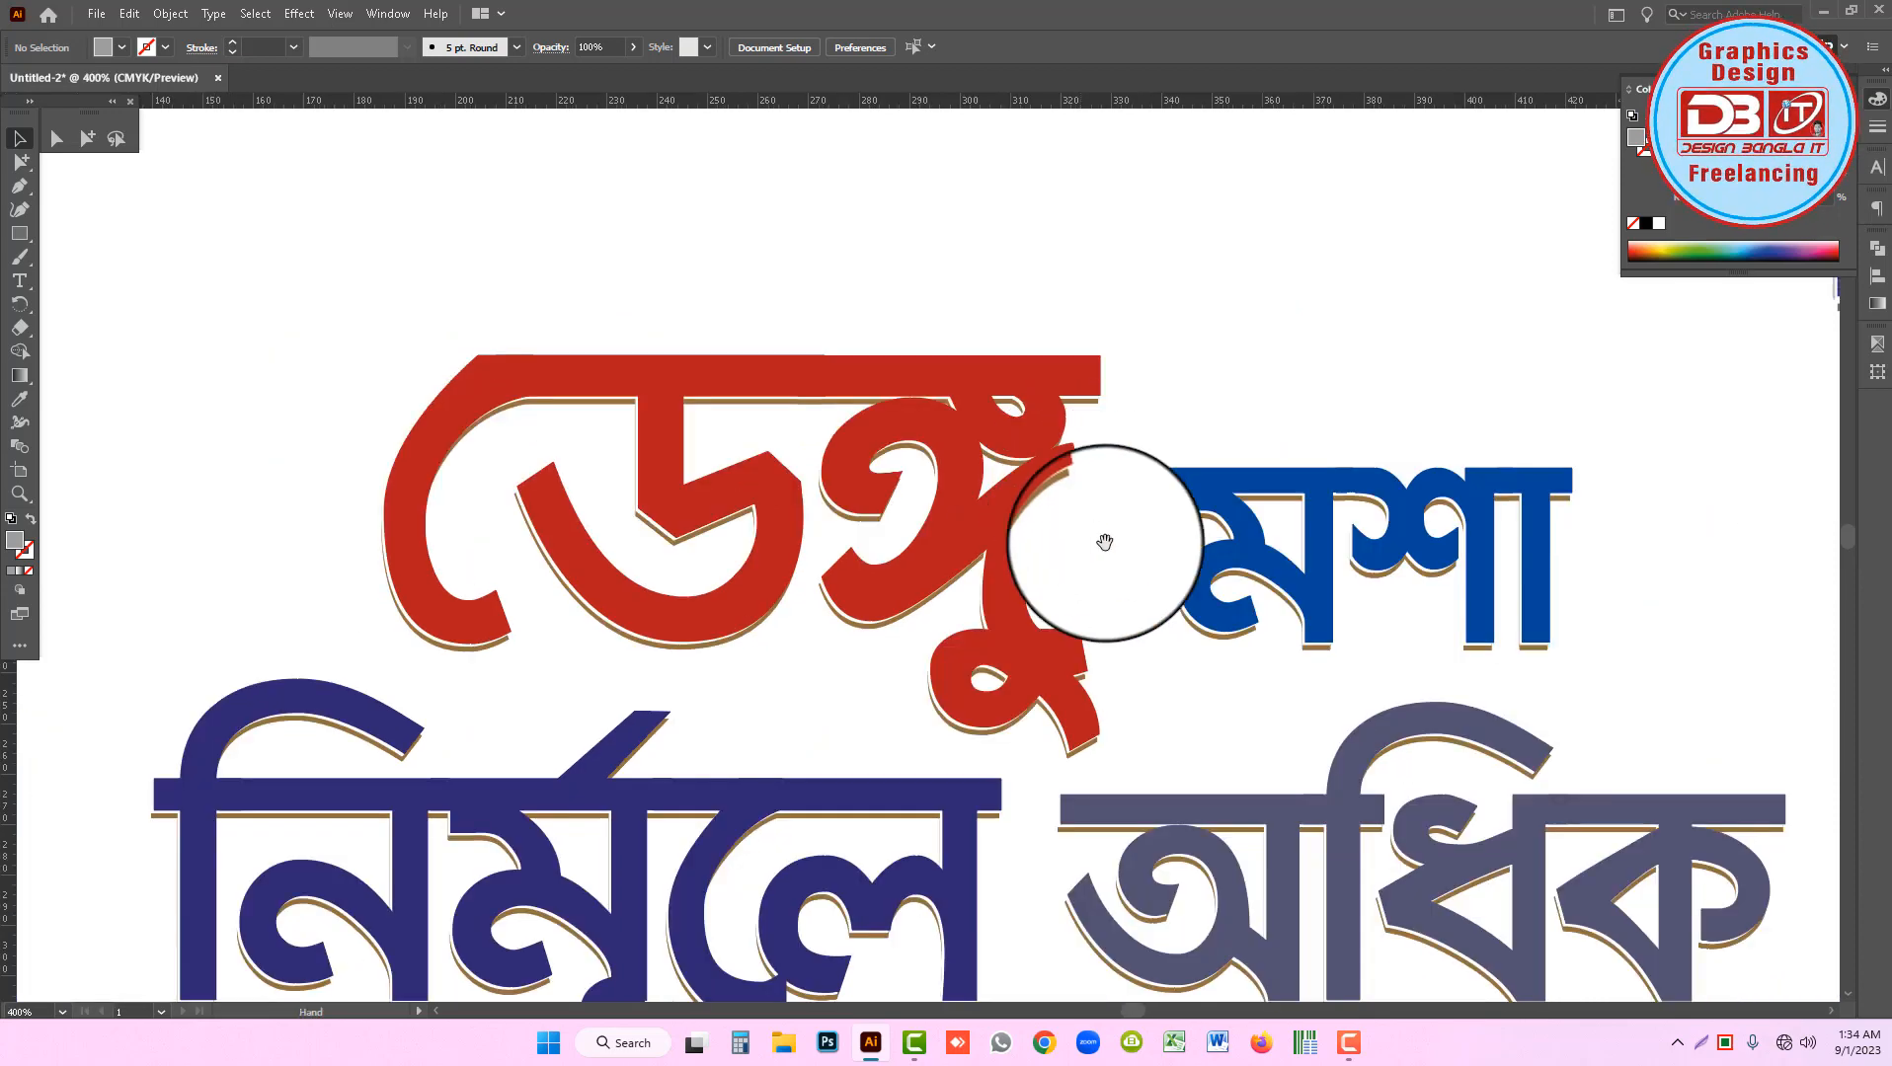
drag(1104, 542, 1068, 504)
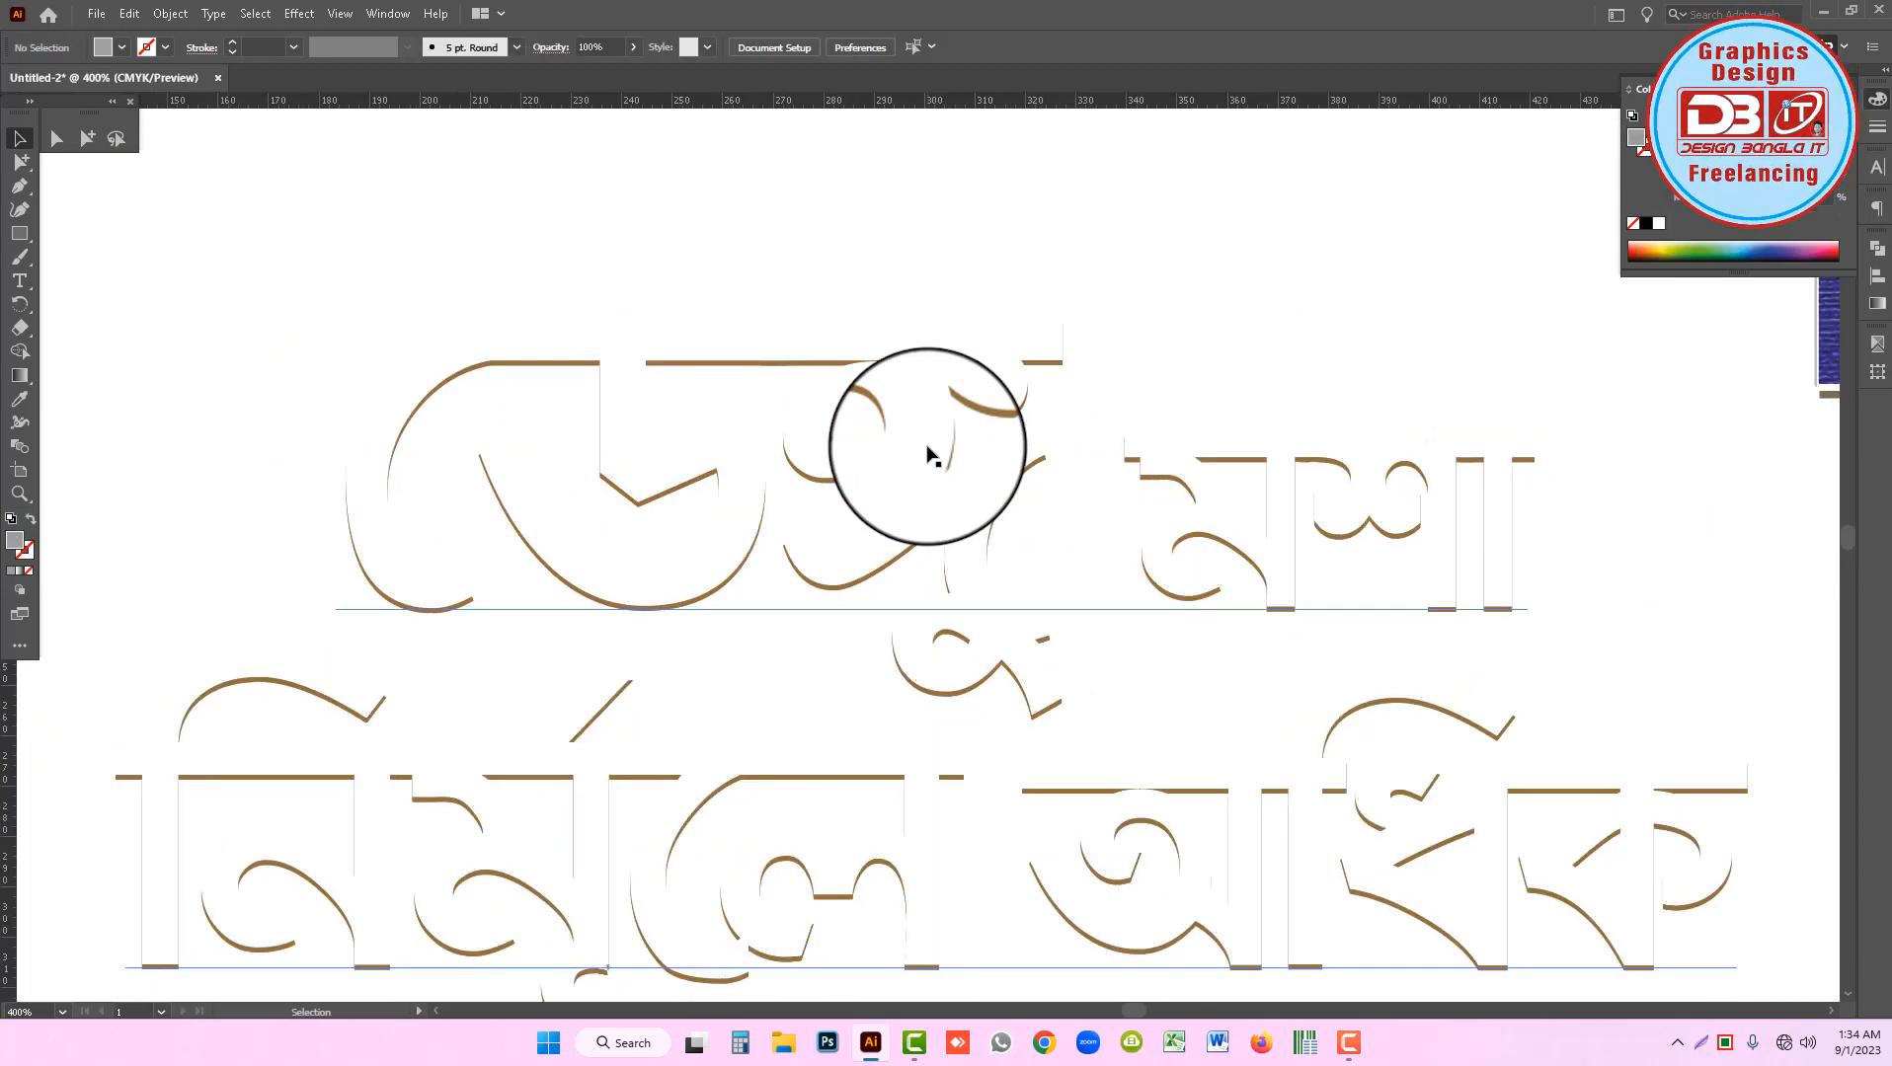
Hide the coloured, white and brown text layers so that only the grey text layer is left in view.
click(927, 446)
key(ctrl+3)
click(927, 446)
key(ctrl+3)
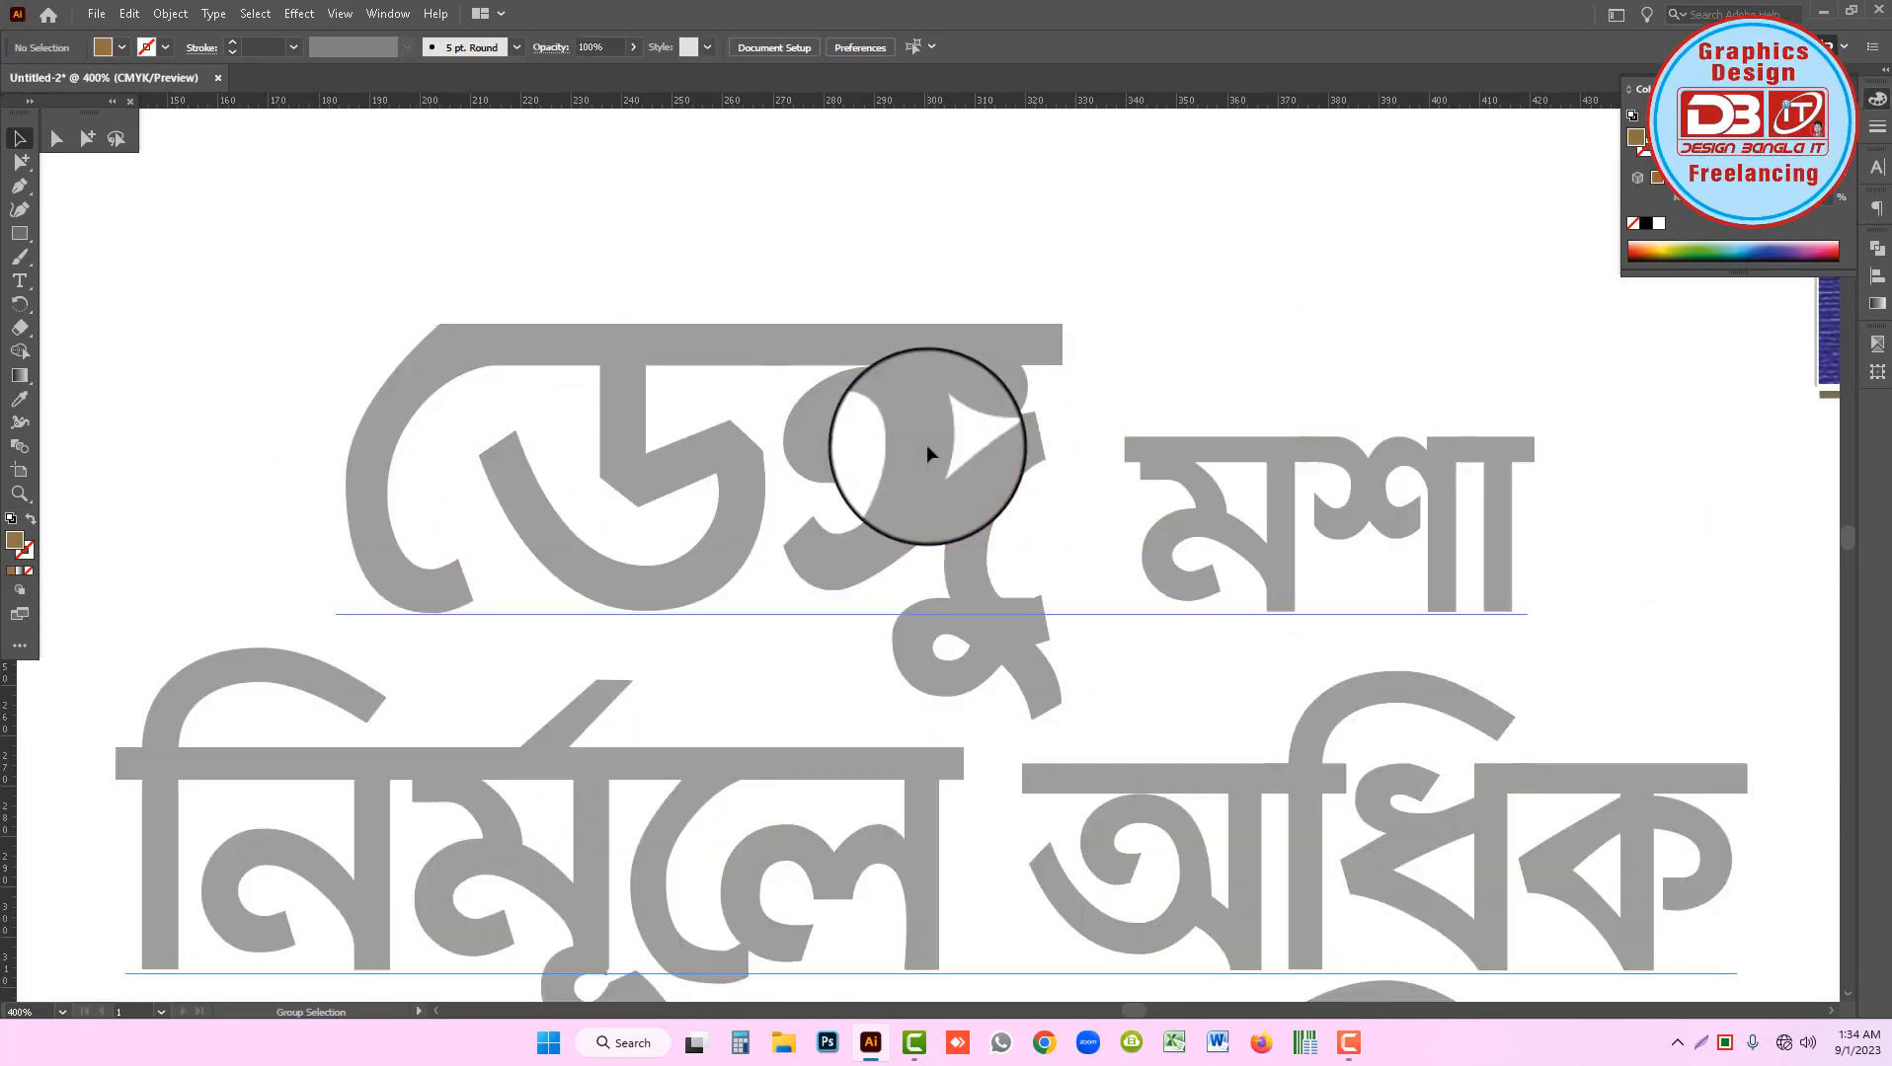
Add a grey 2 pt stroke to the grey text block and show all the hidden layers again.
click(927, 446)
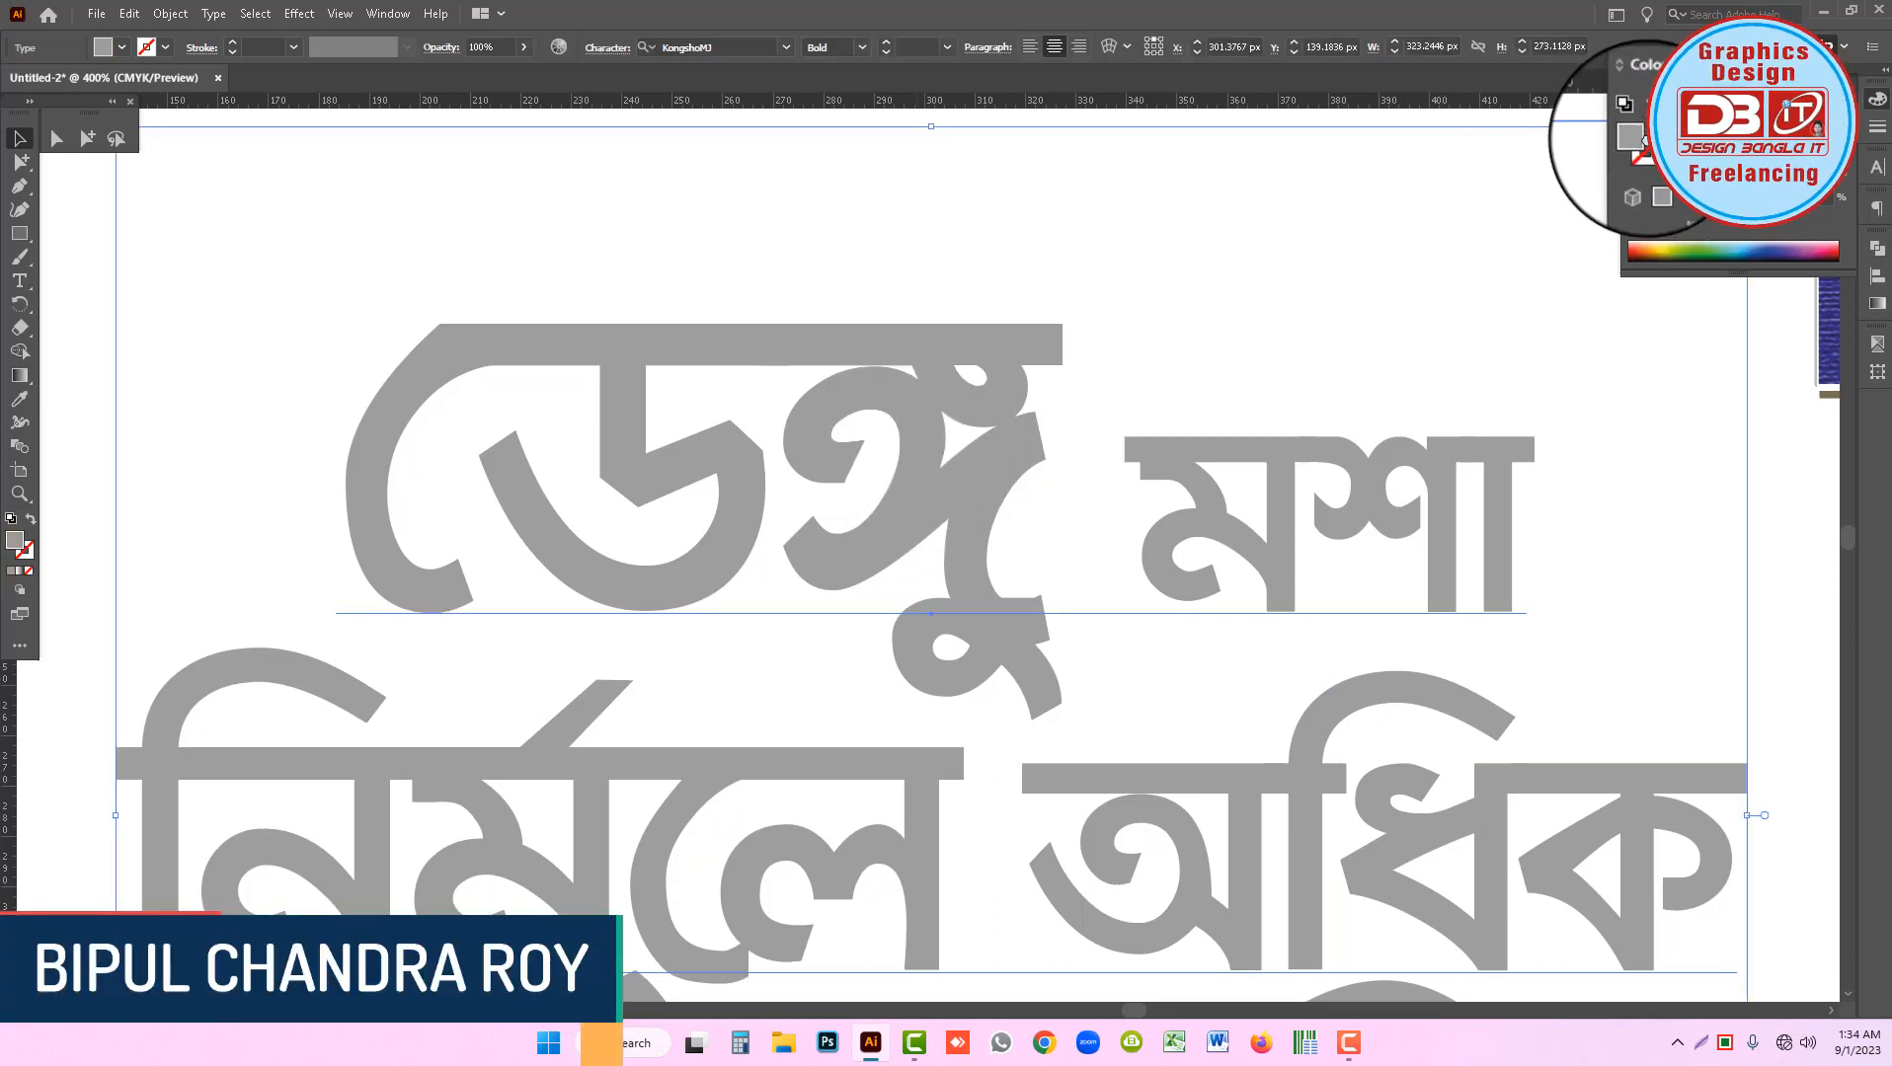
drag(1635, 139, 1649, 150)
click(1874, 126)
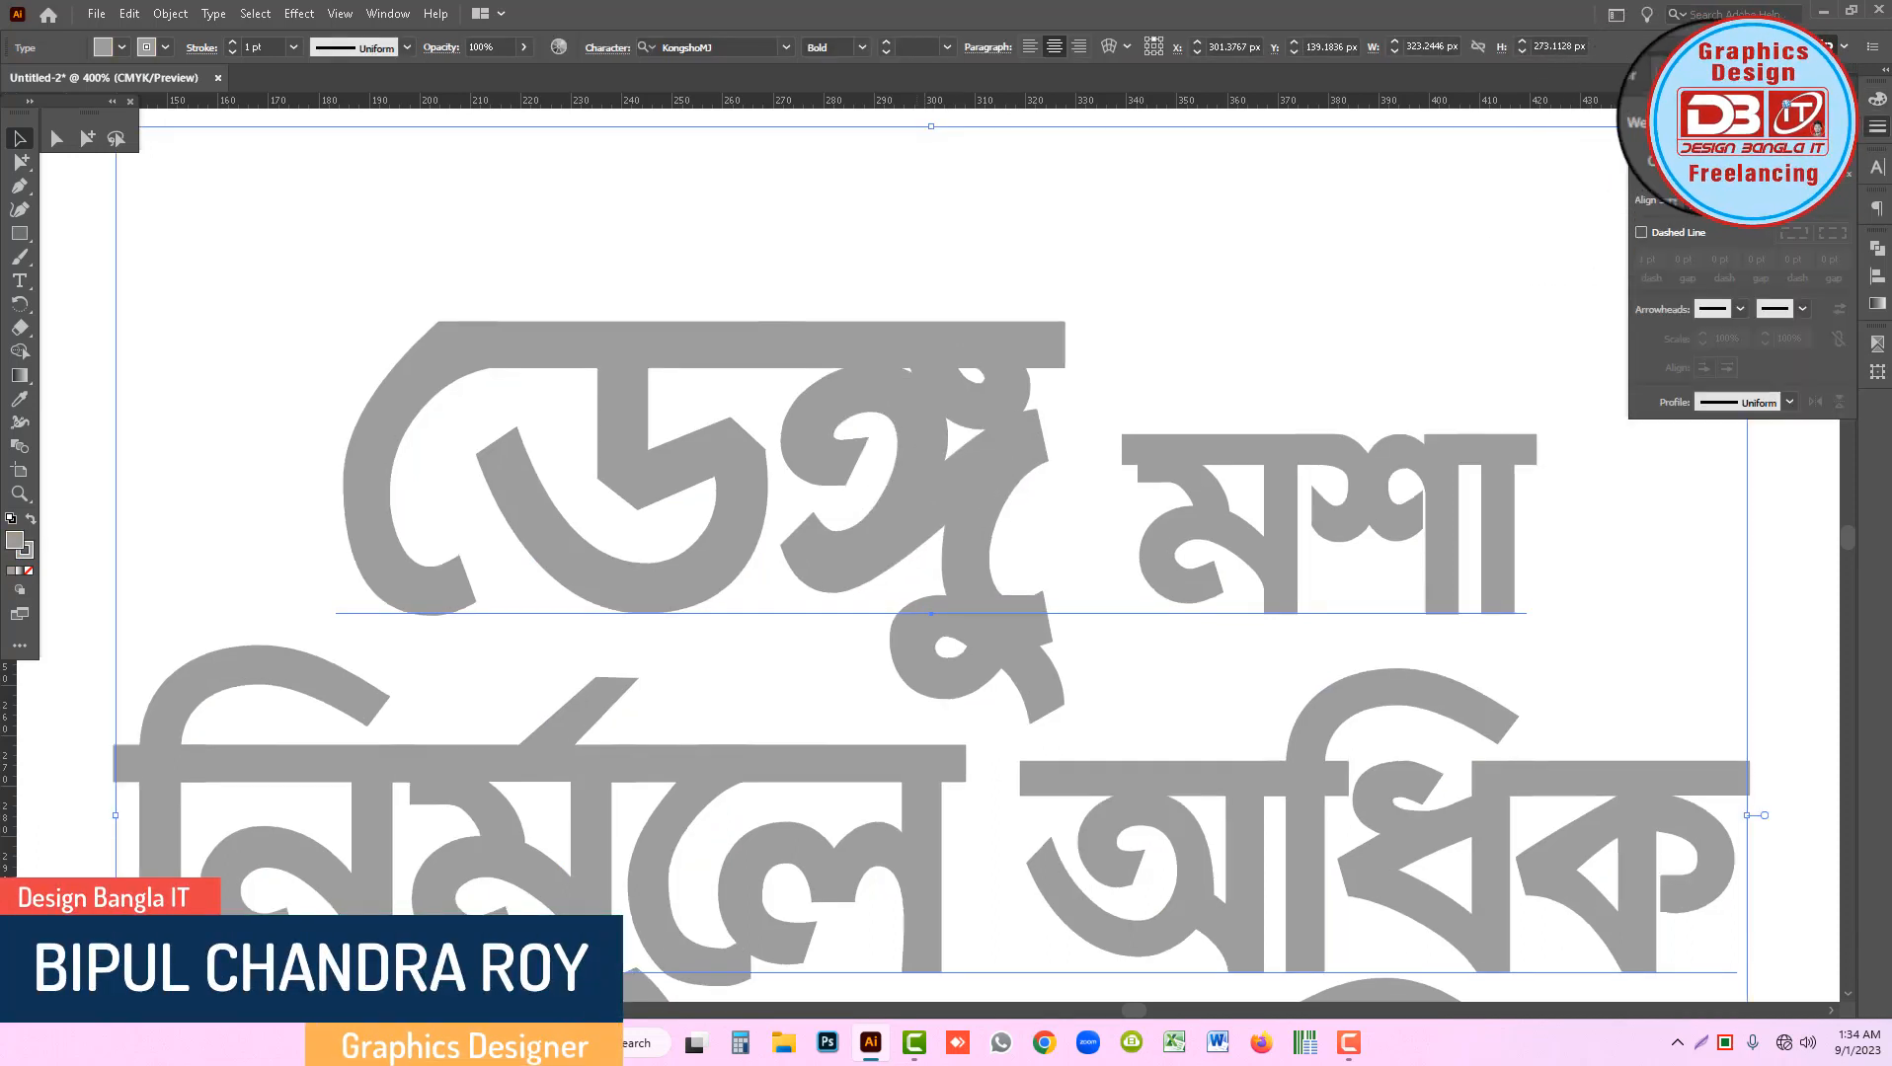
click(1710, 116)
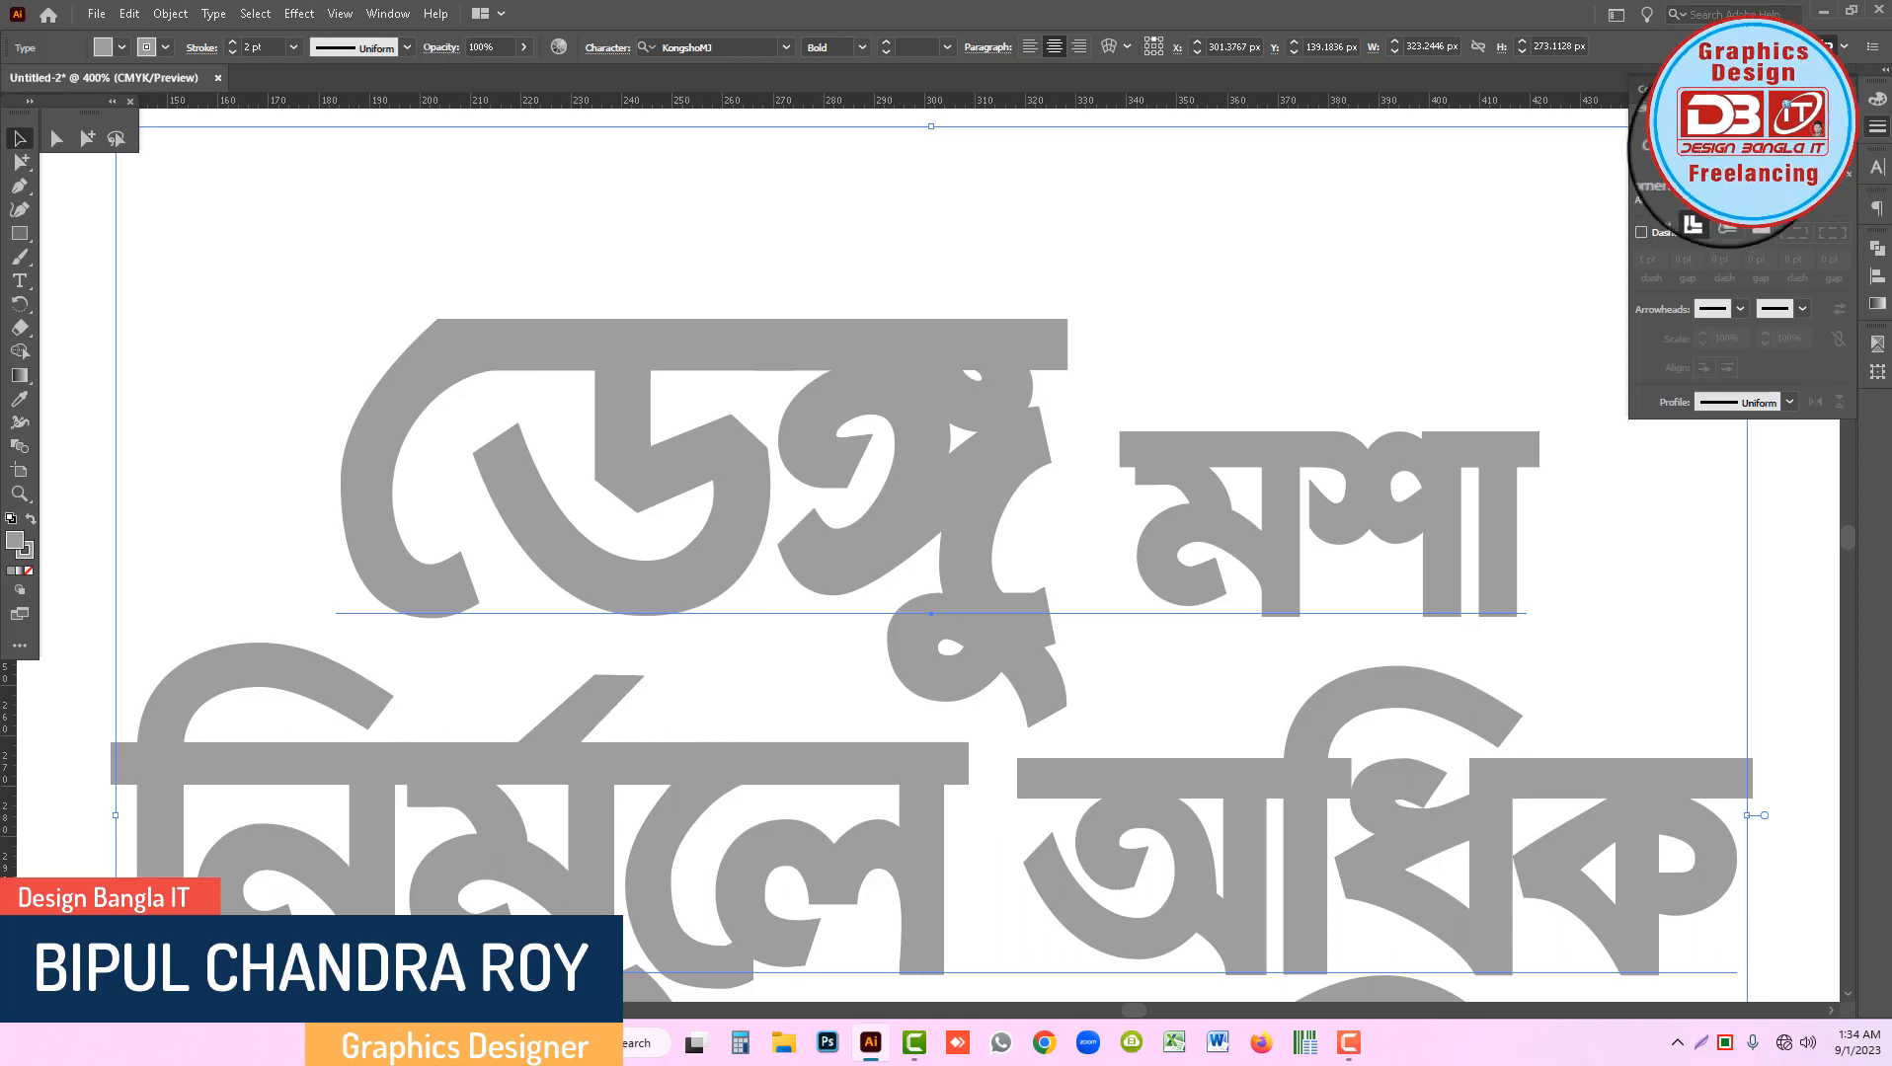
click(1406, 172)
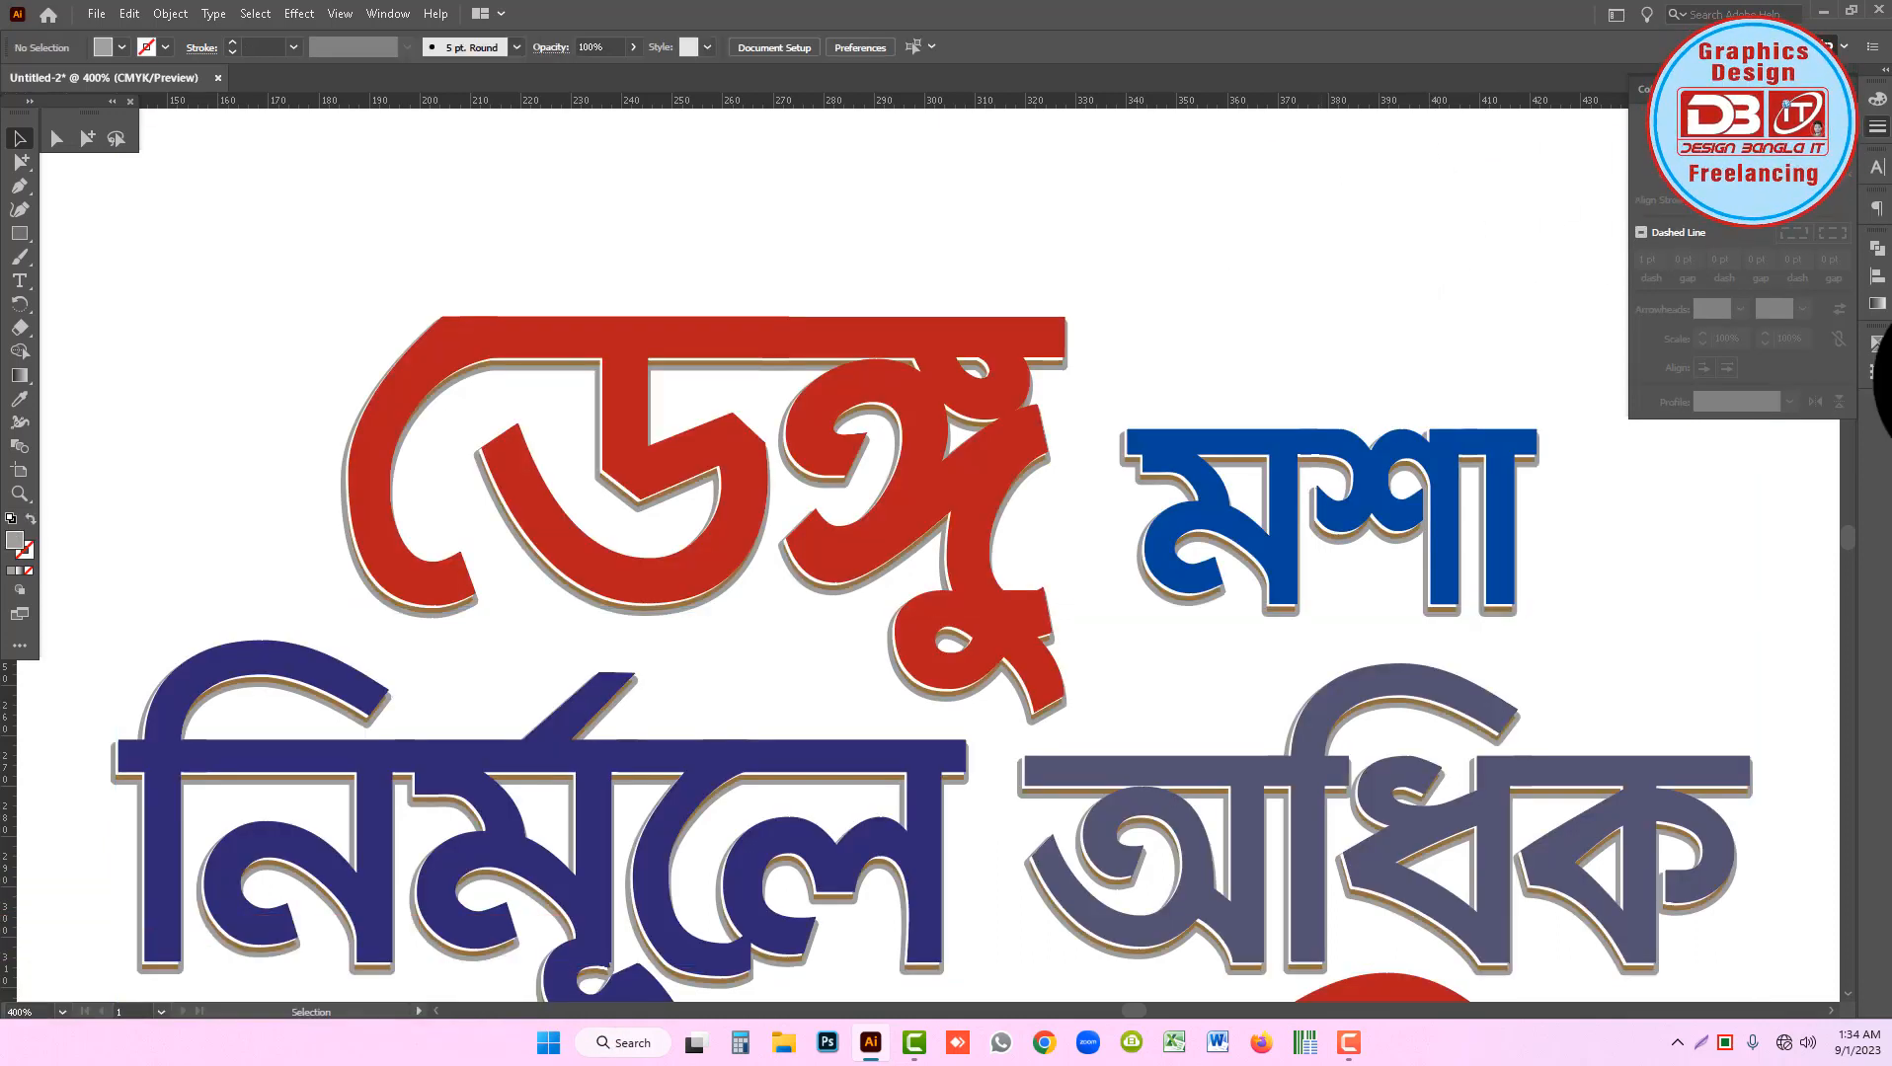
Compare the white, brown and grey edges of the layered text with those of the textured sample up close.
alt+click(955, 698)
alt+click(950, 701)
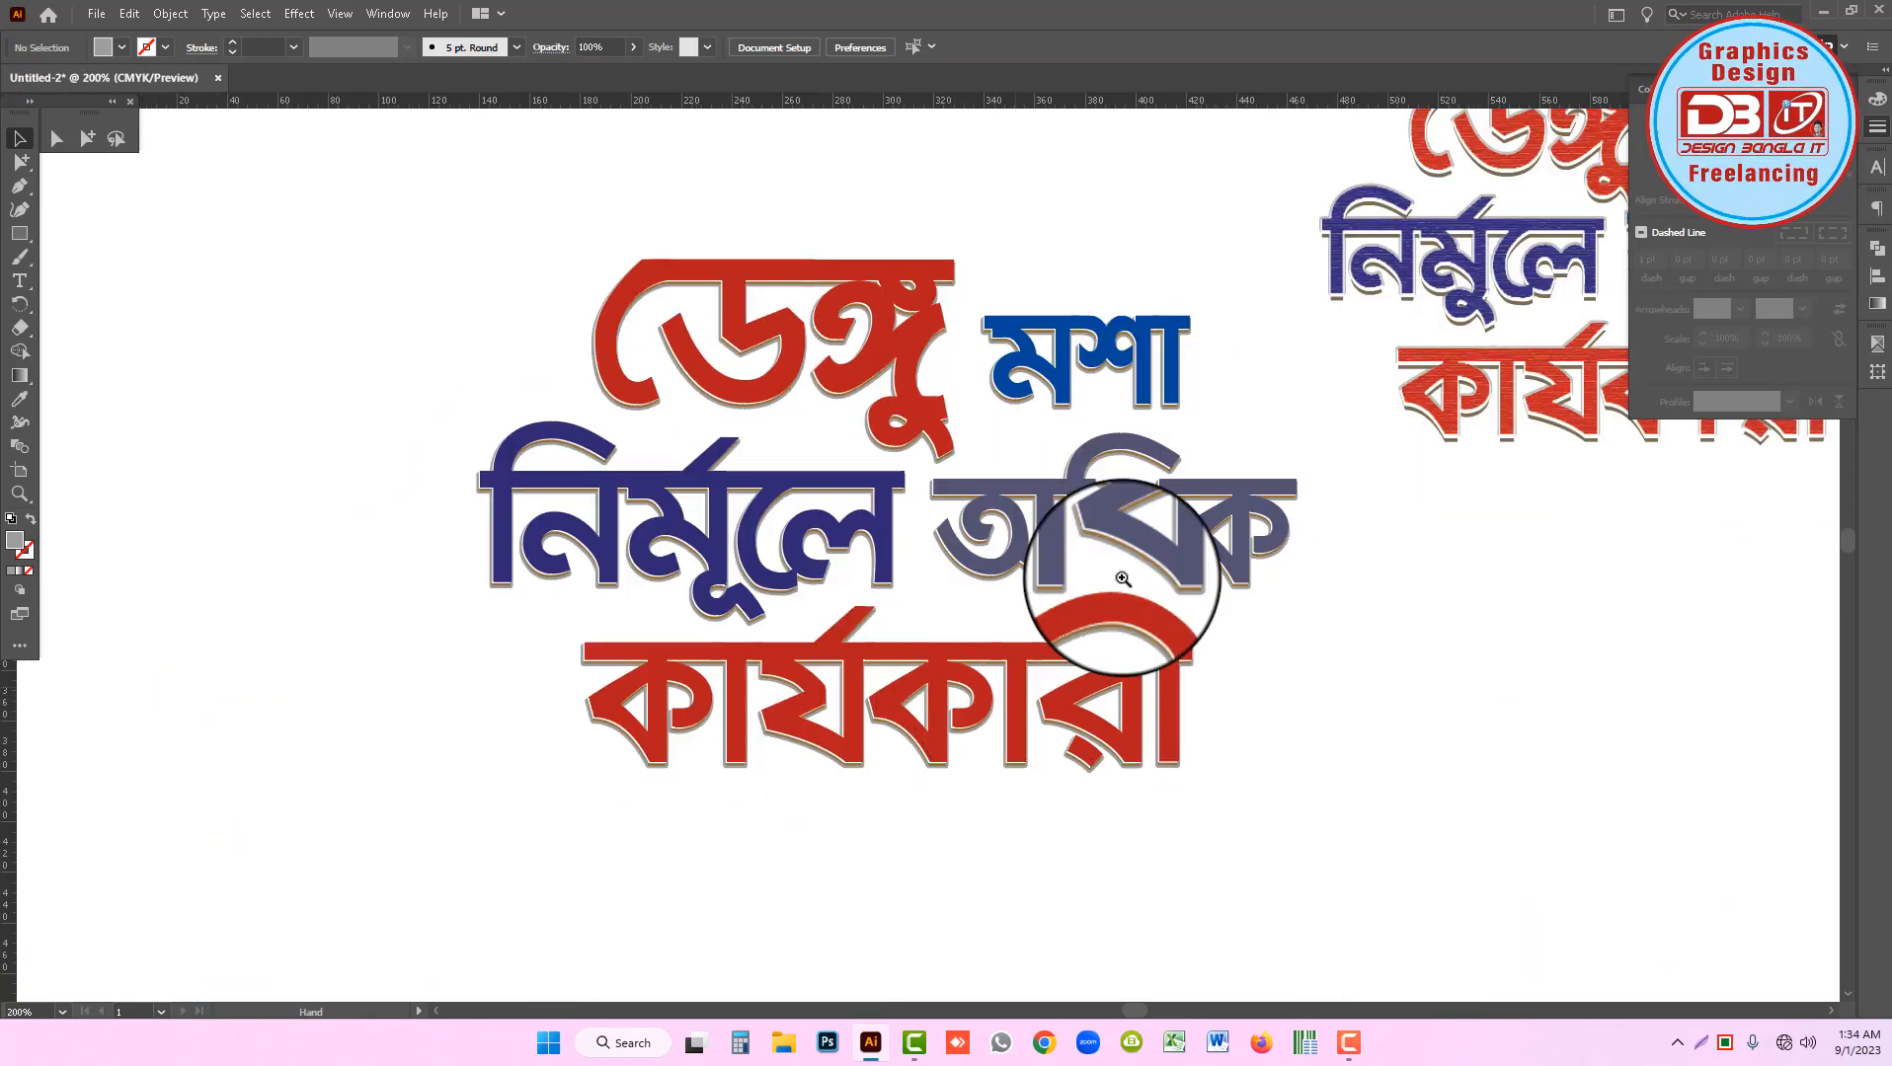
drag(1454, 206, 1167, 402)
drag(741, 484, 1104, 656)
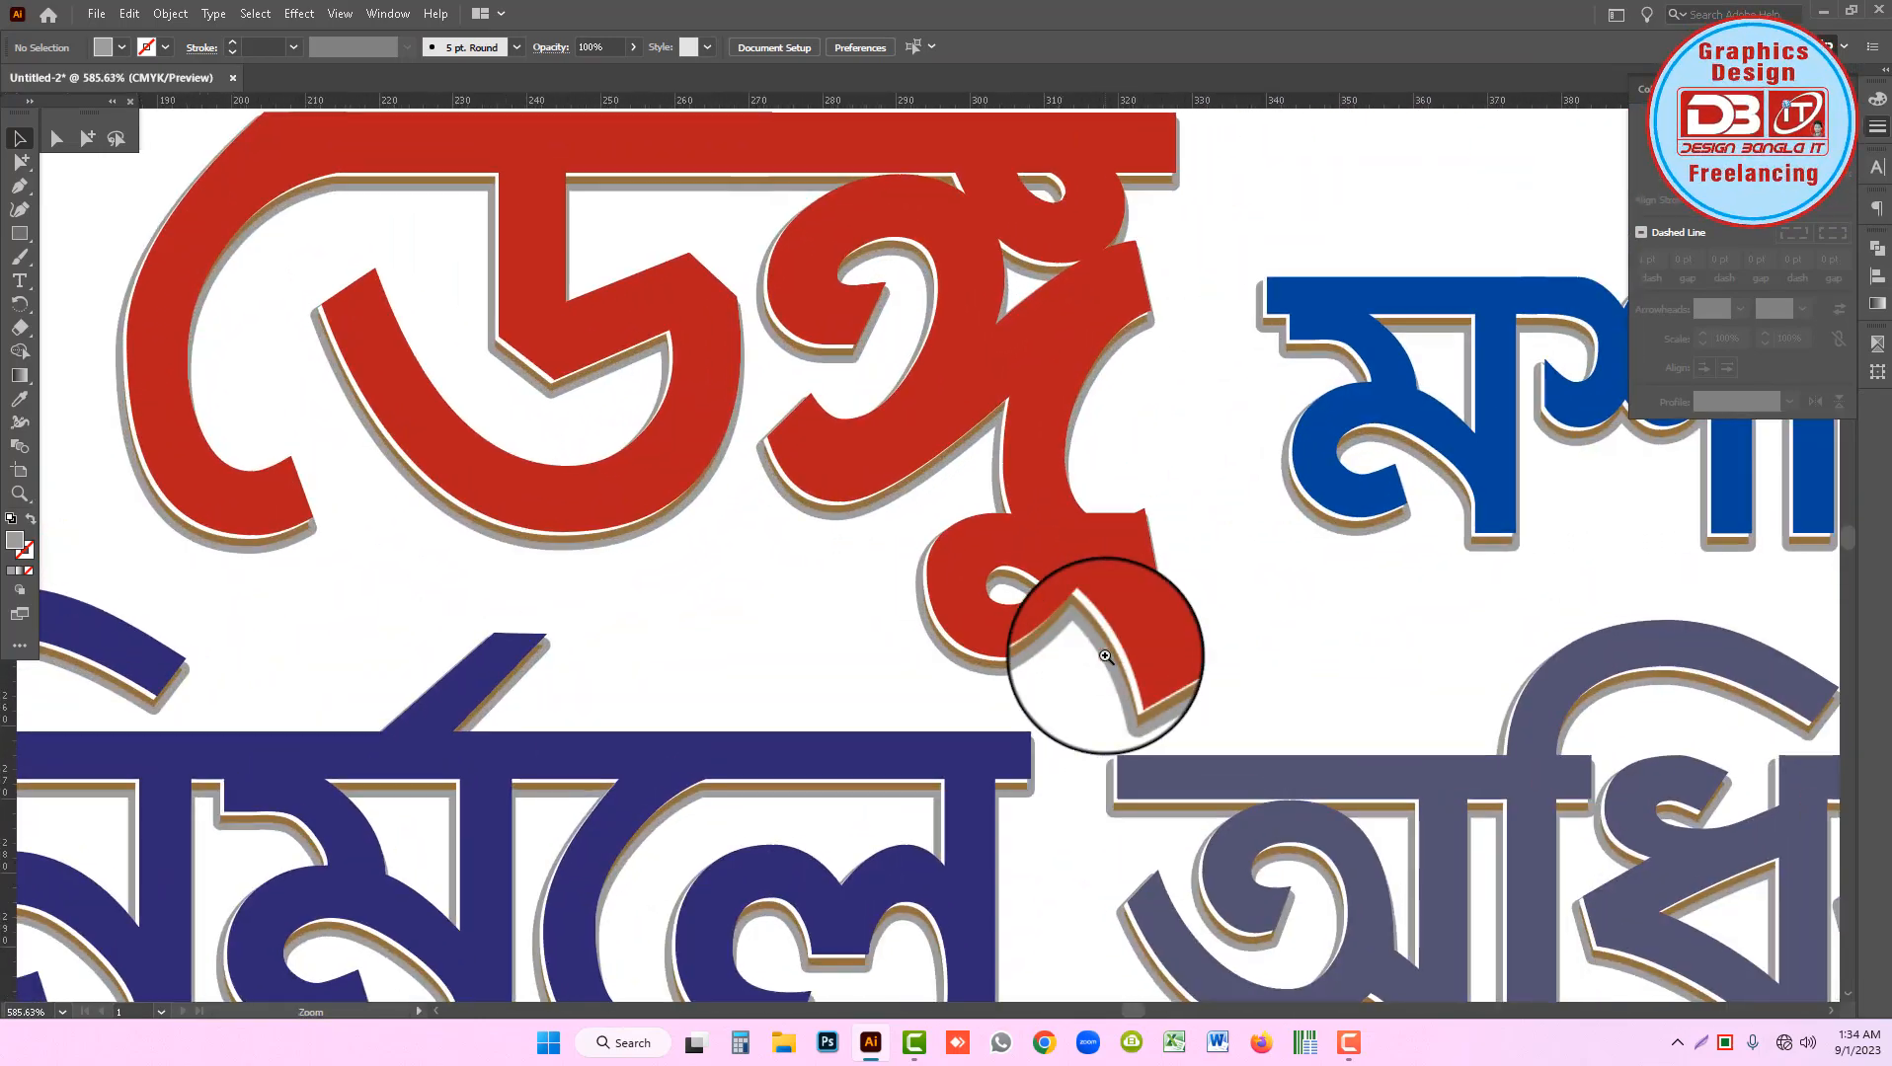
ctrl+alt+click(1005, 632)
ctrl+alt+click(1005, 632)
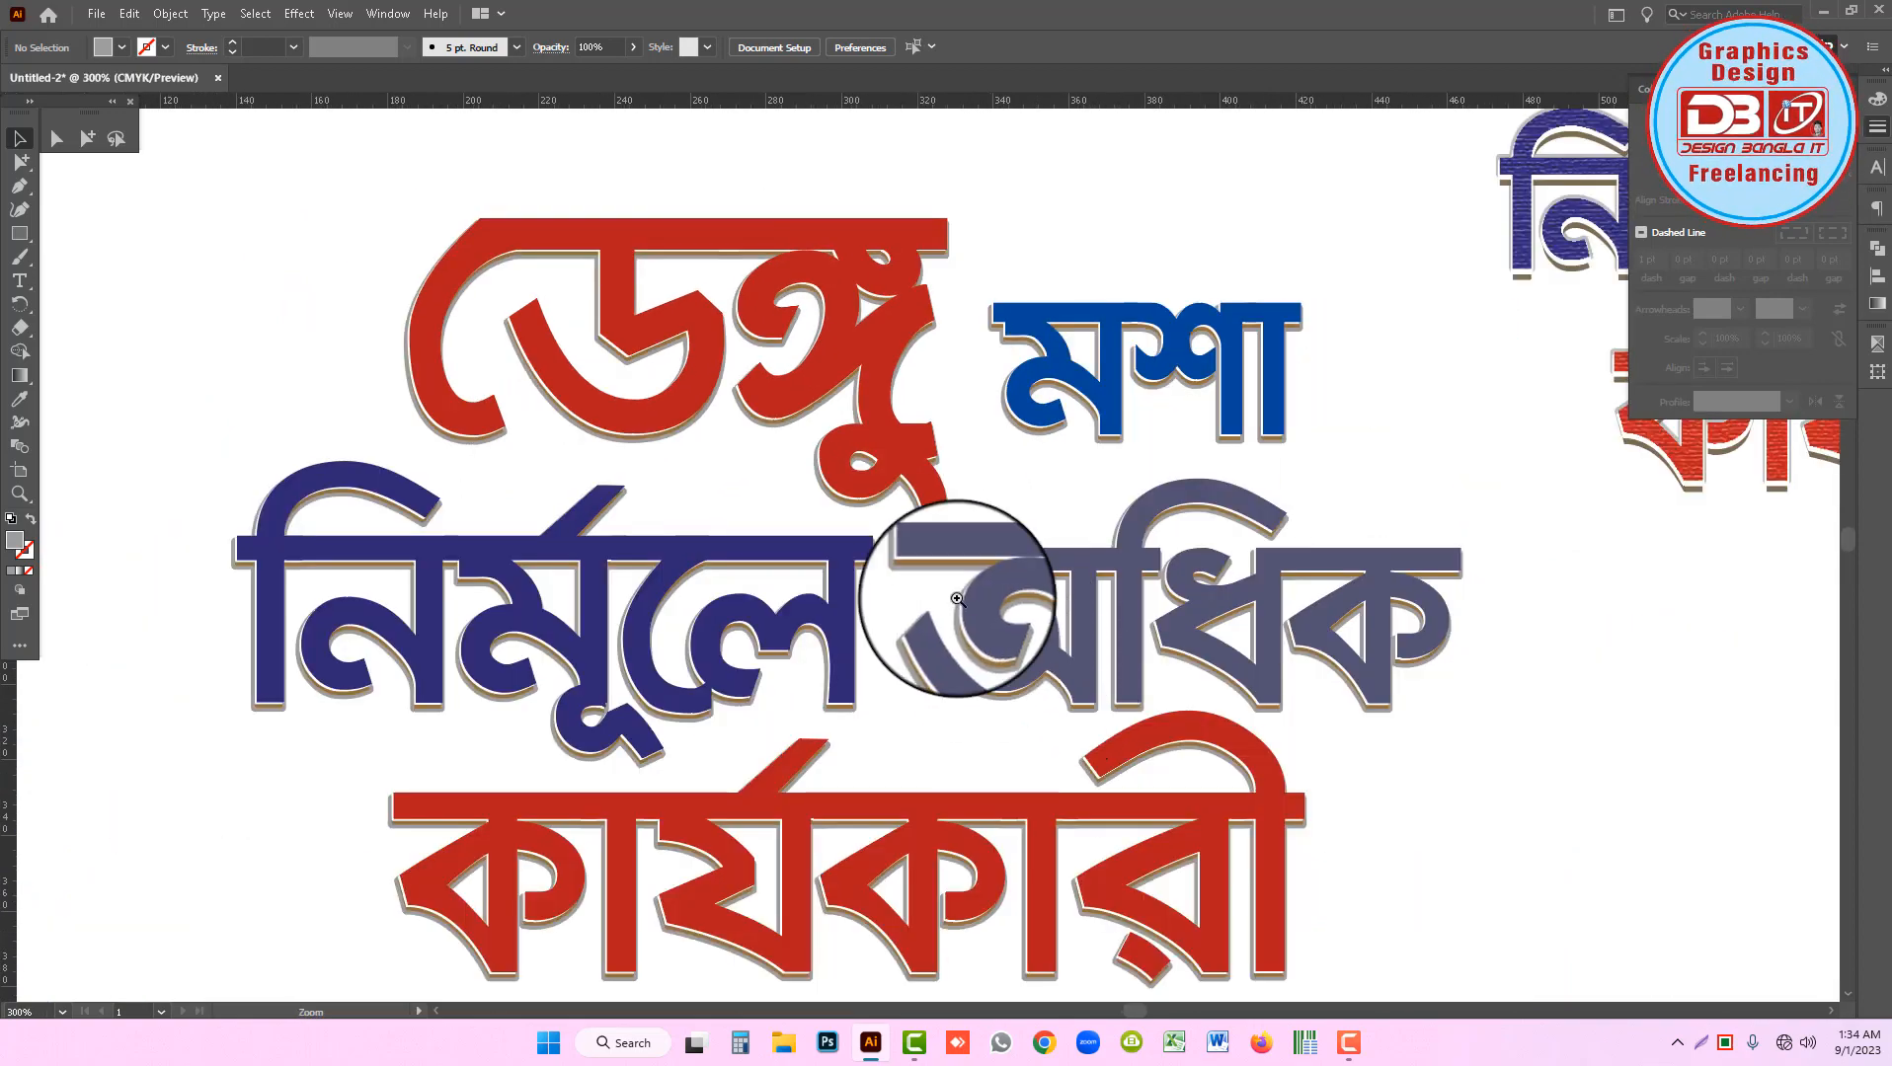
ctrl+alt+click(958, 597)
drag(1203, 641, 1095, 672)
drag(1268, 444, 1571, 684)
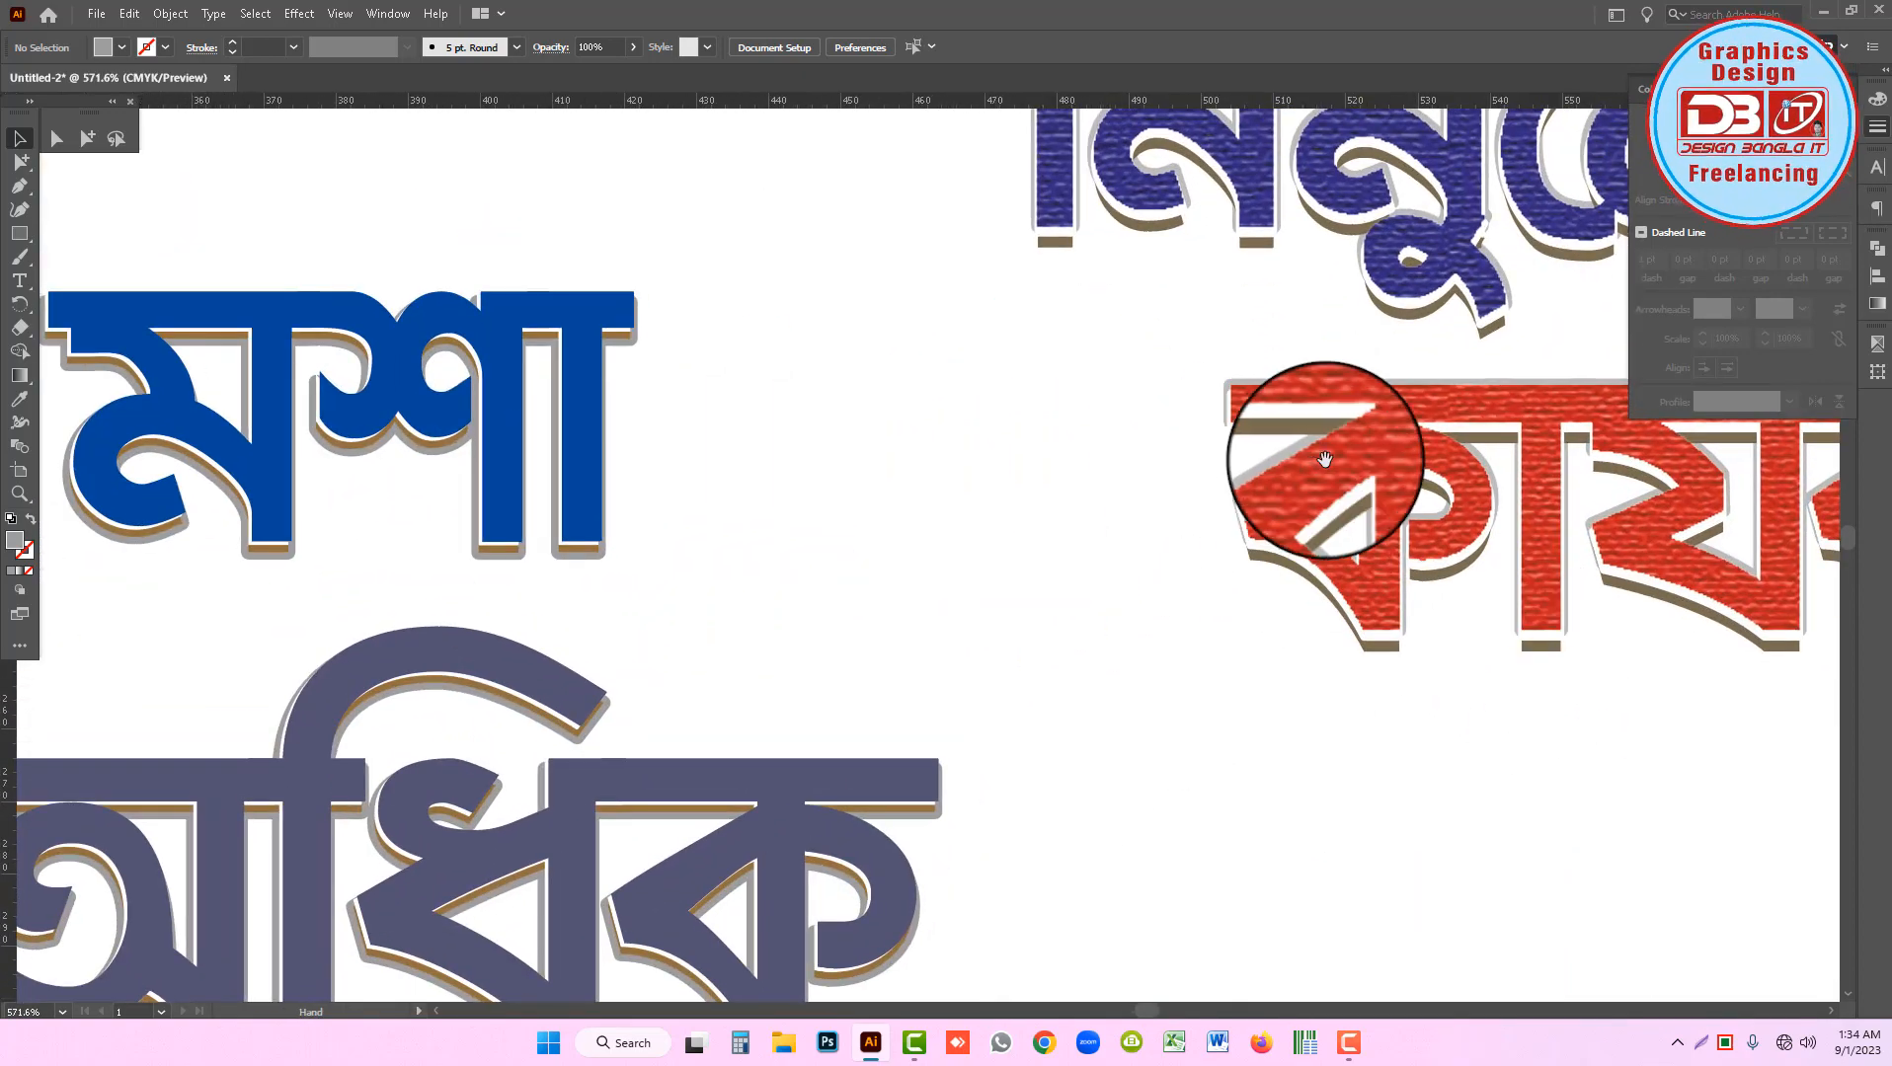
ctrl+alt+click(819, 721)
ctrl+alt+click(813, 721)
ctrl+alt+click(817, 731)
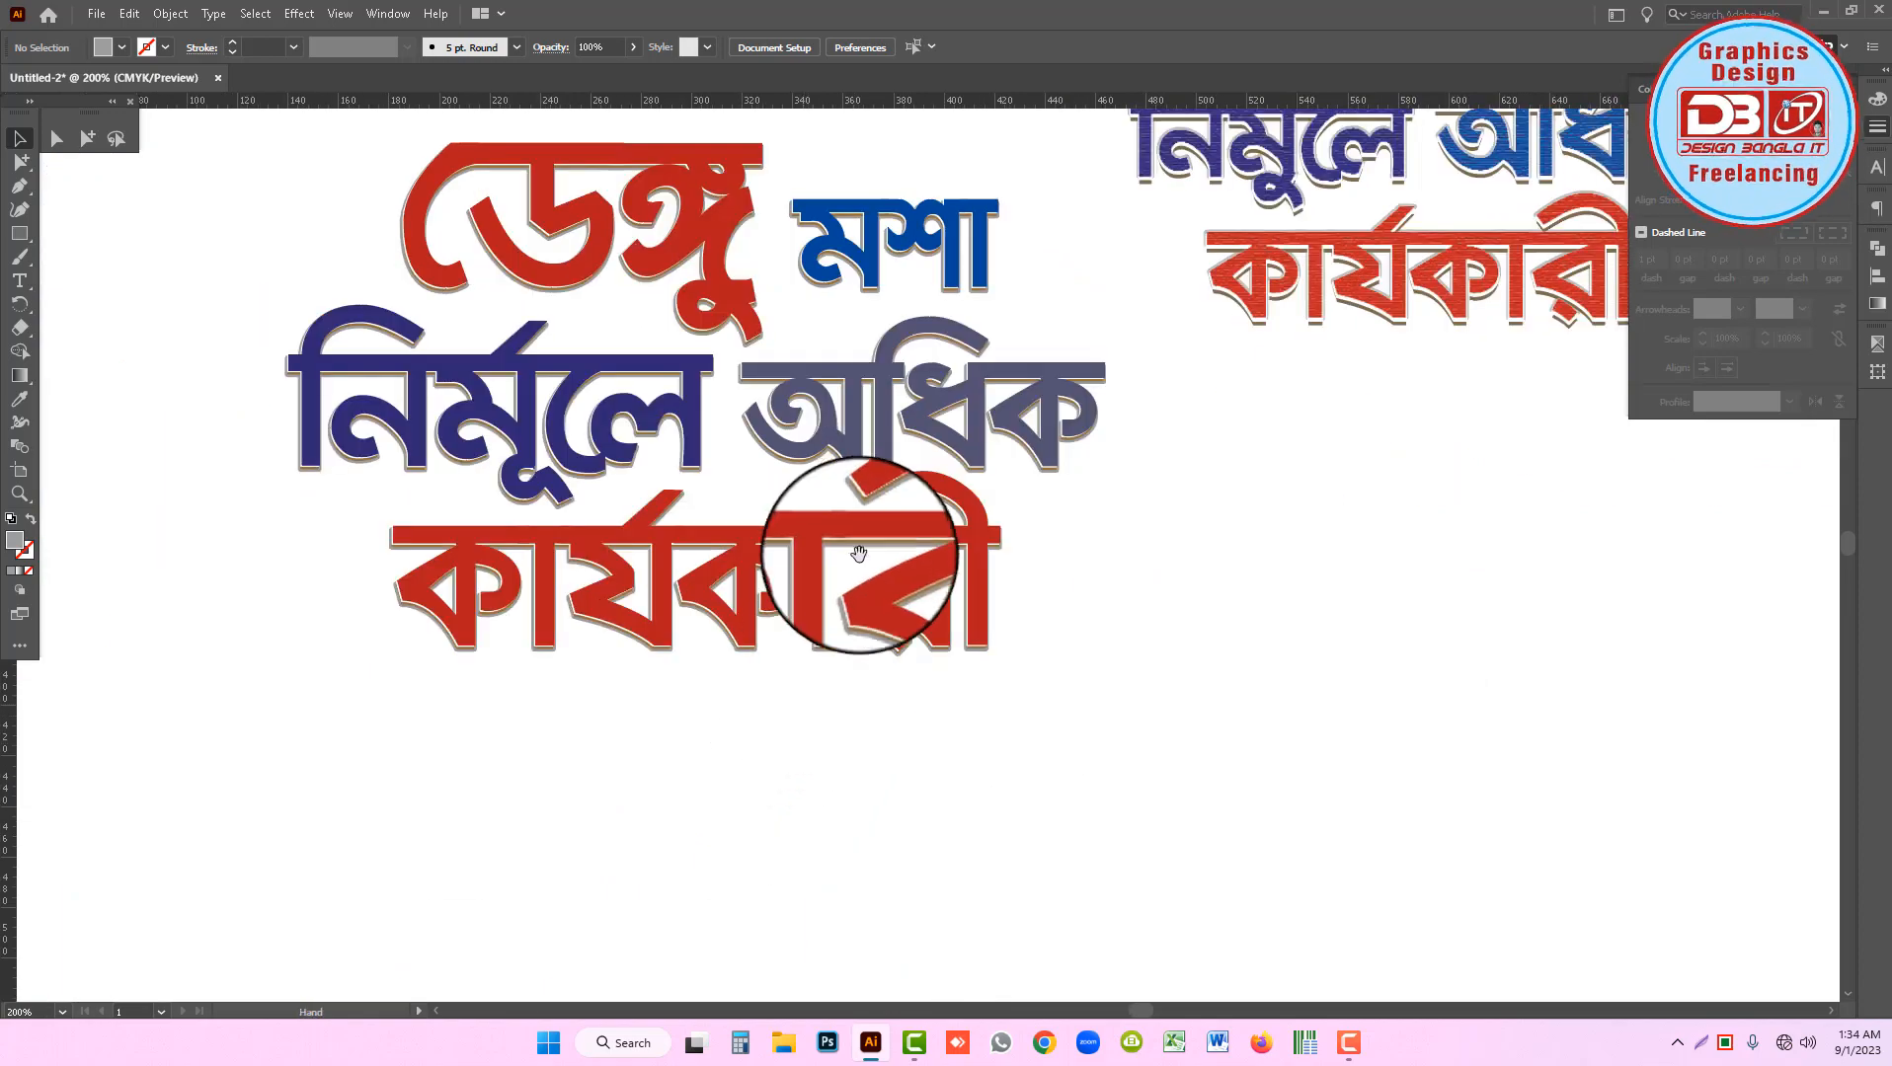
drag(857, 553, 924, 662)
drag(1174, 661, 1196, 686)
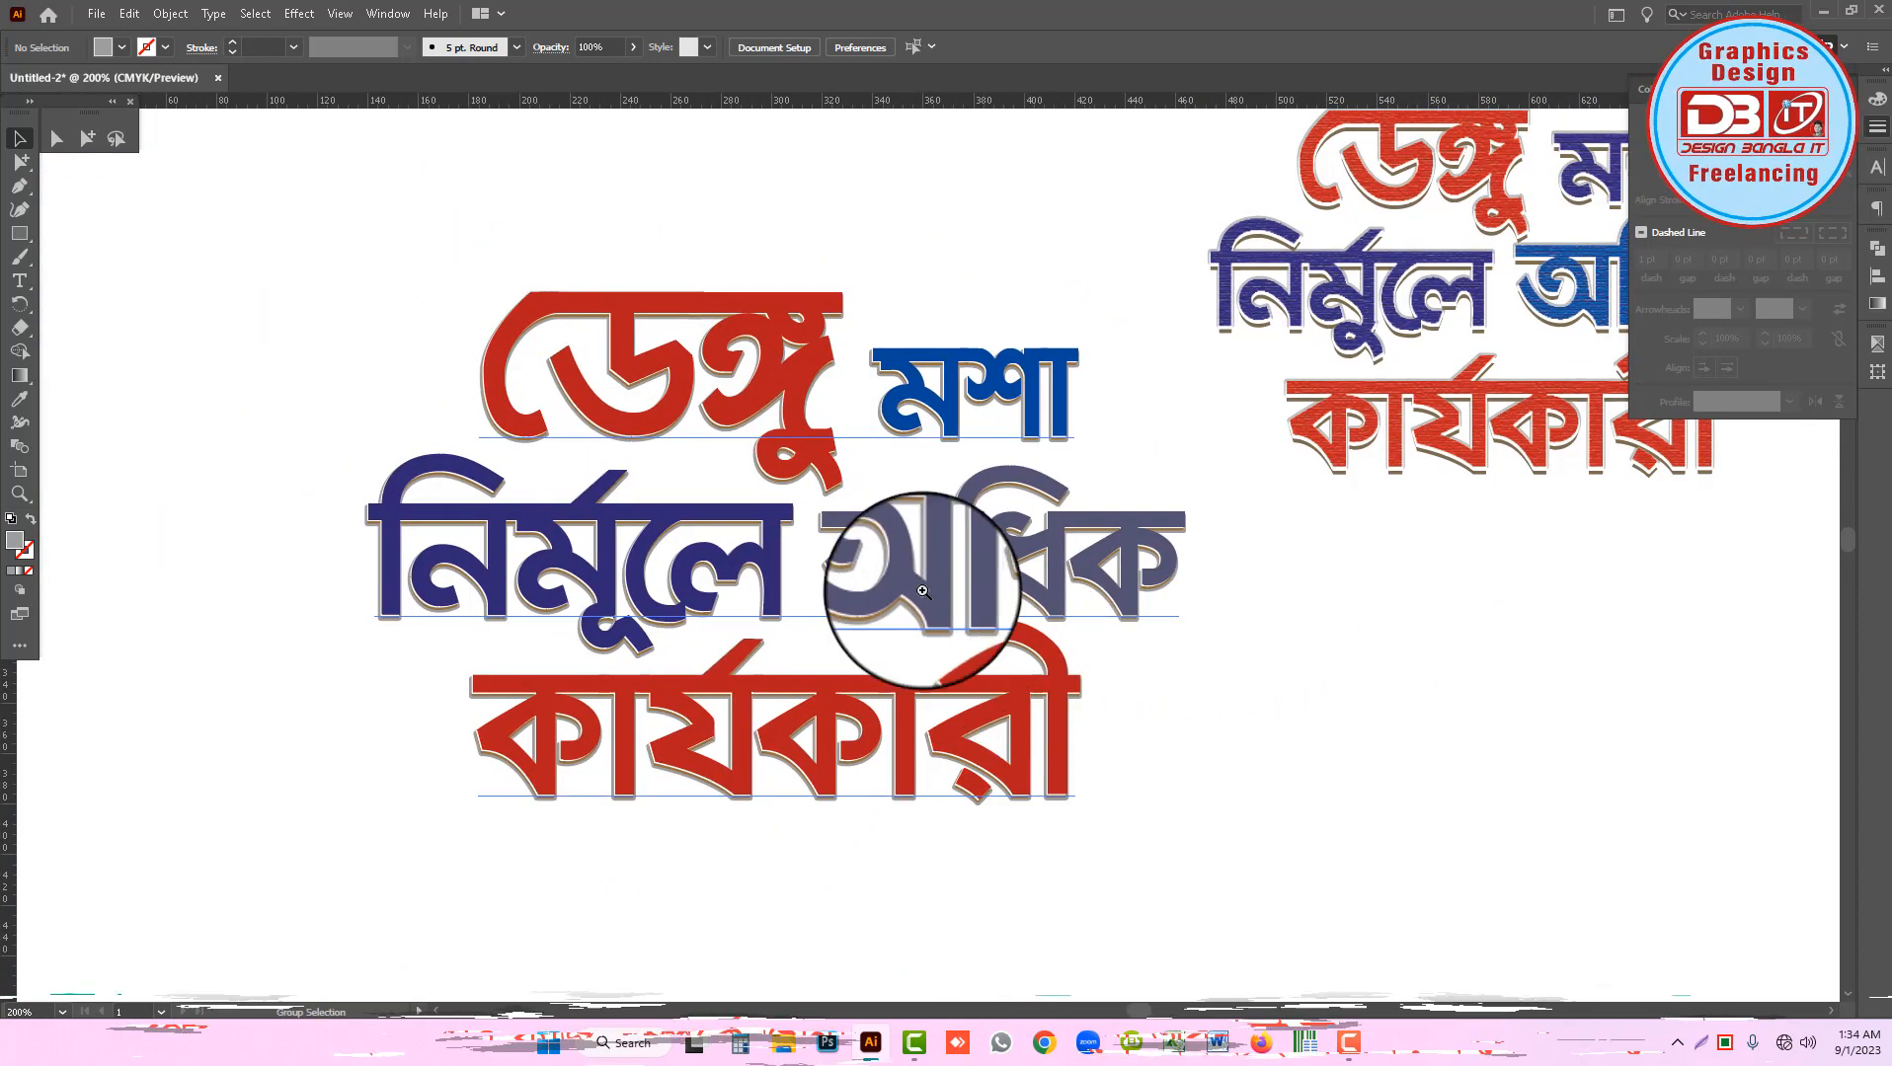
Recolour the word অধিক in the second line of the coloured text bright blue.
alt+scroll(948, 568, up, 2)
alt+scroll(958, 558, up, 3)
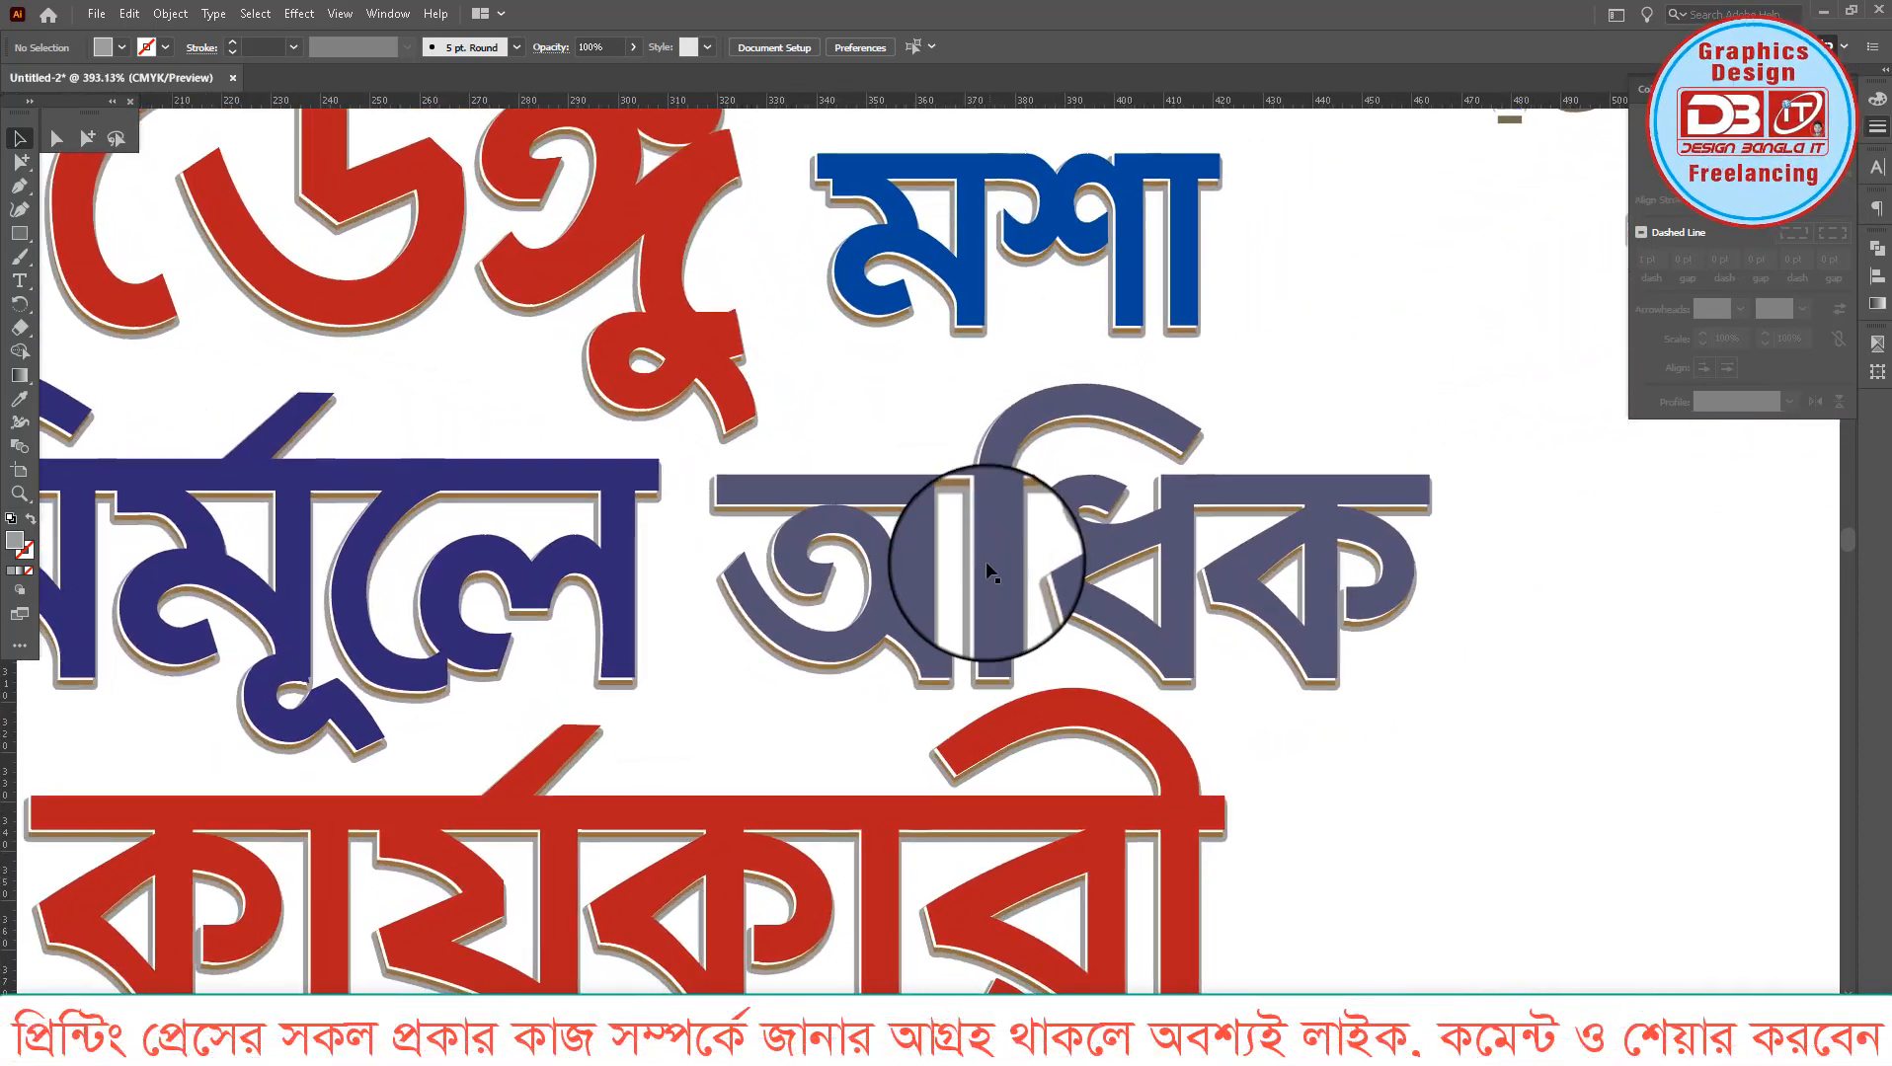
click(87, 138)
key(t)
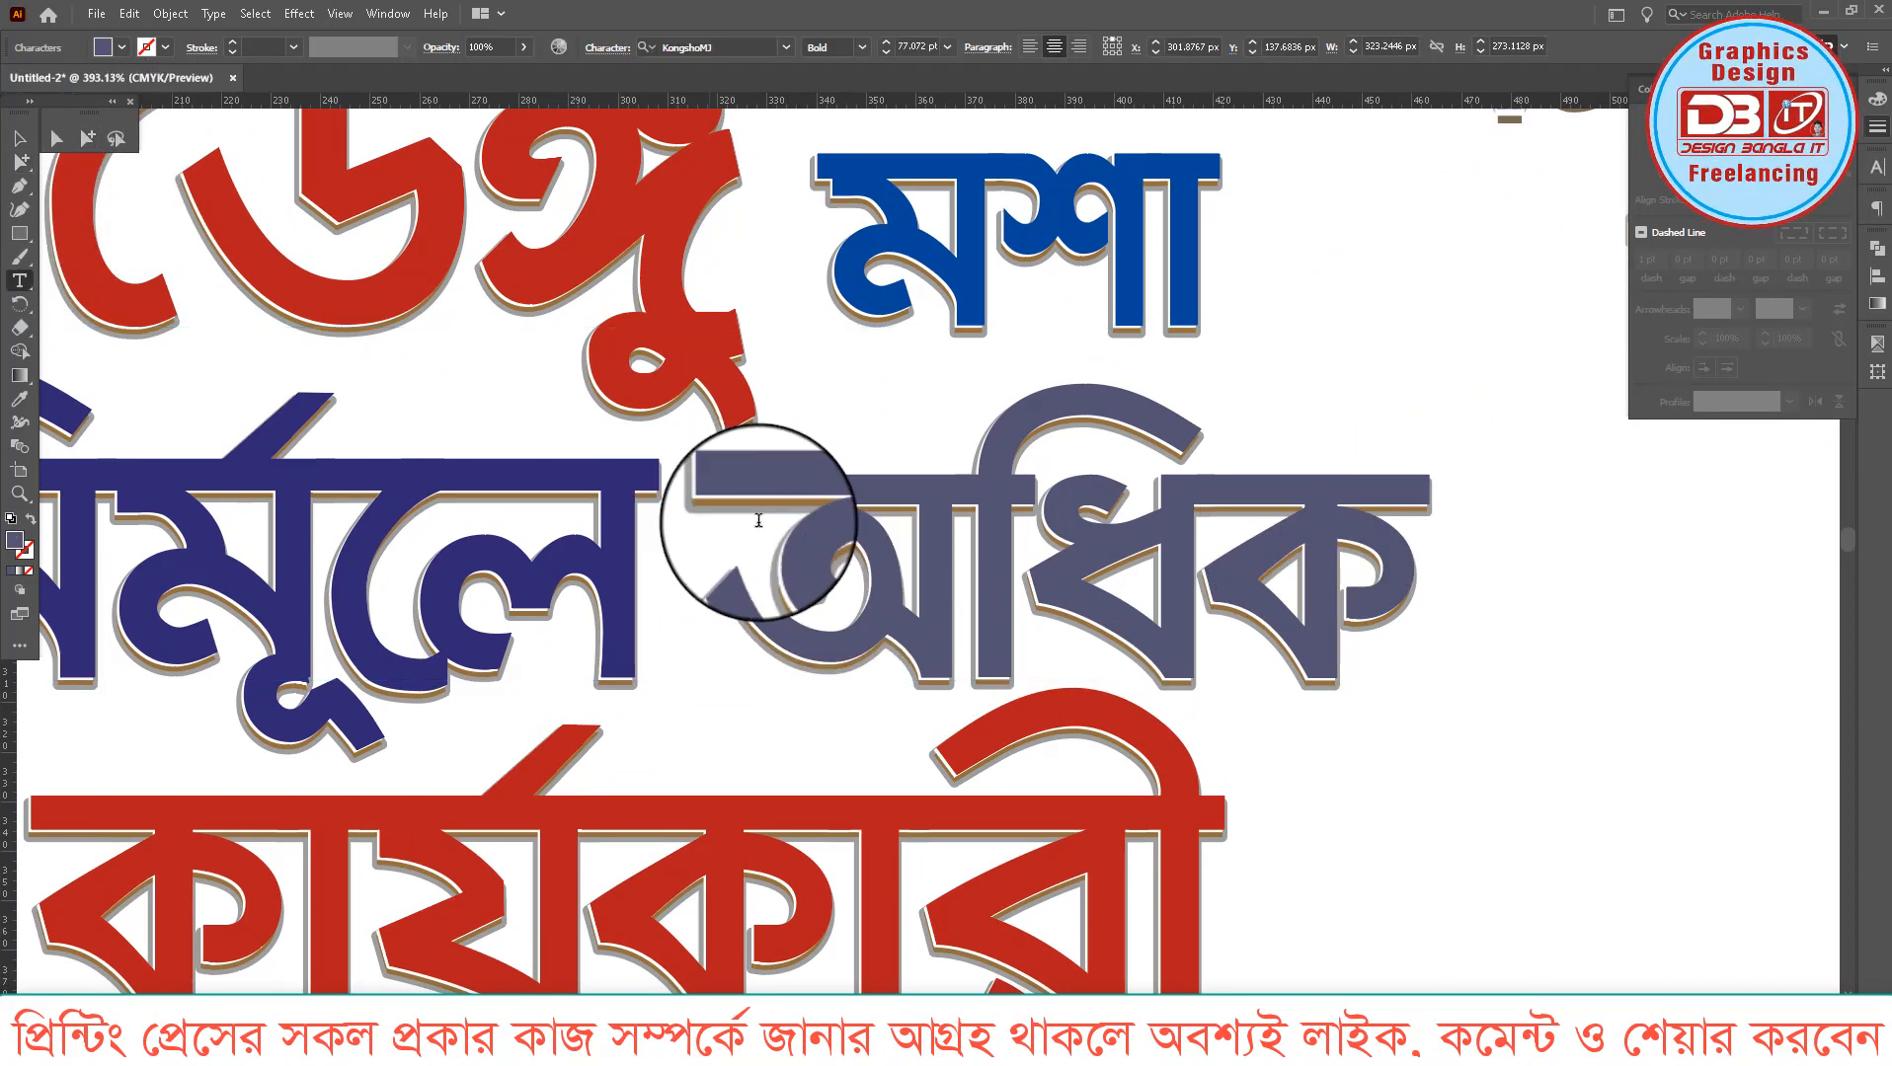
drag(736, 533, 1390, 531)
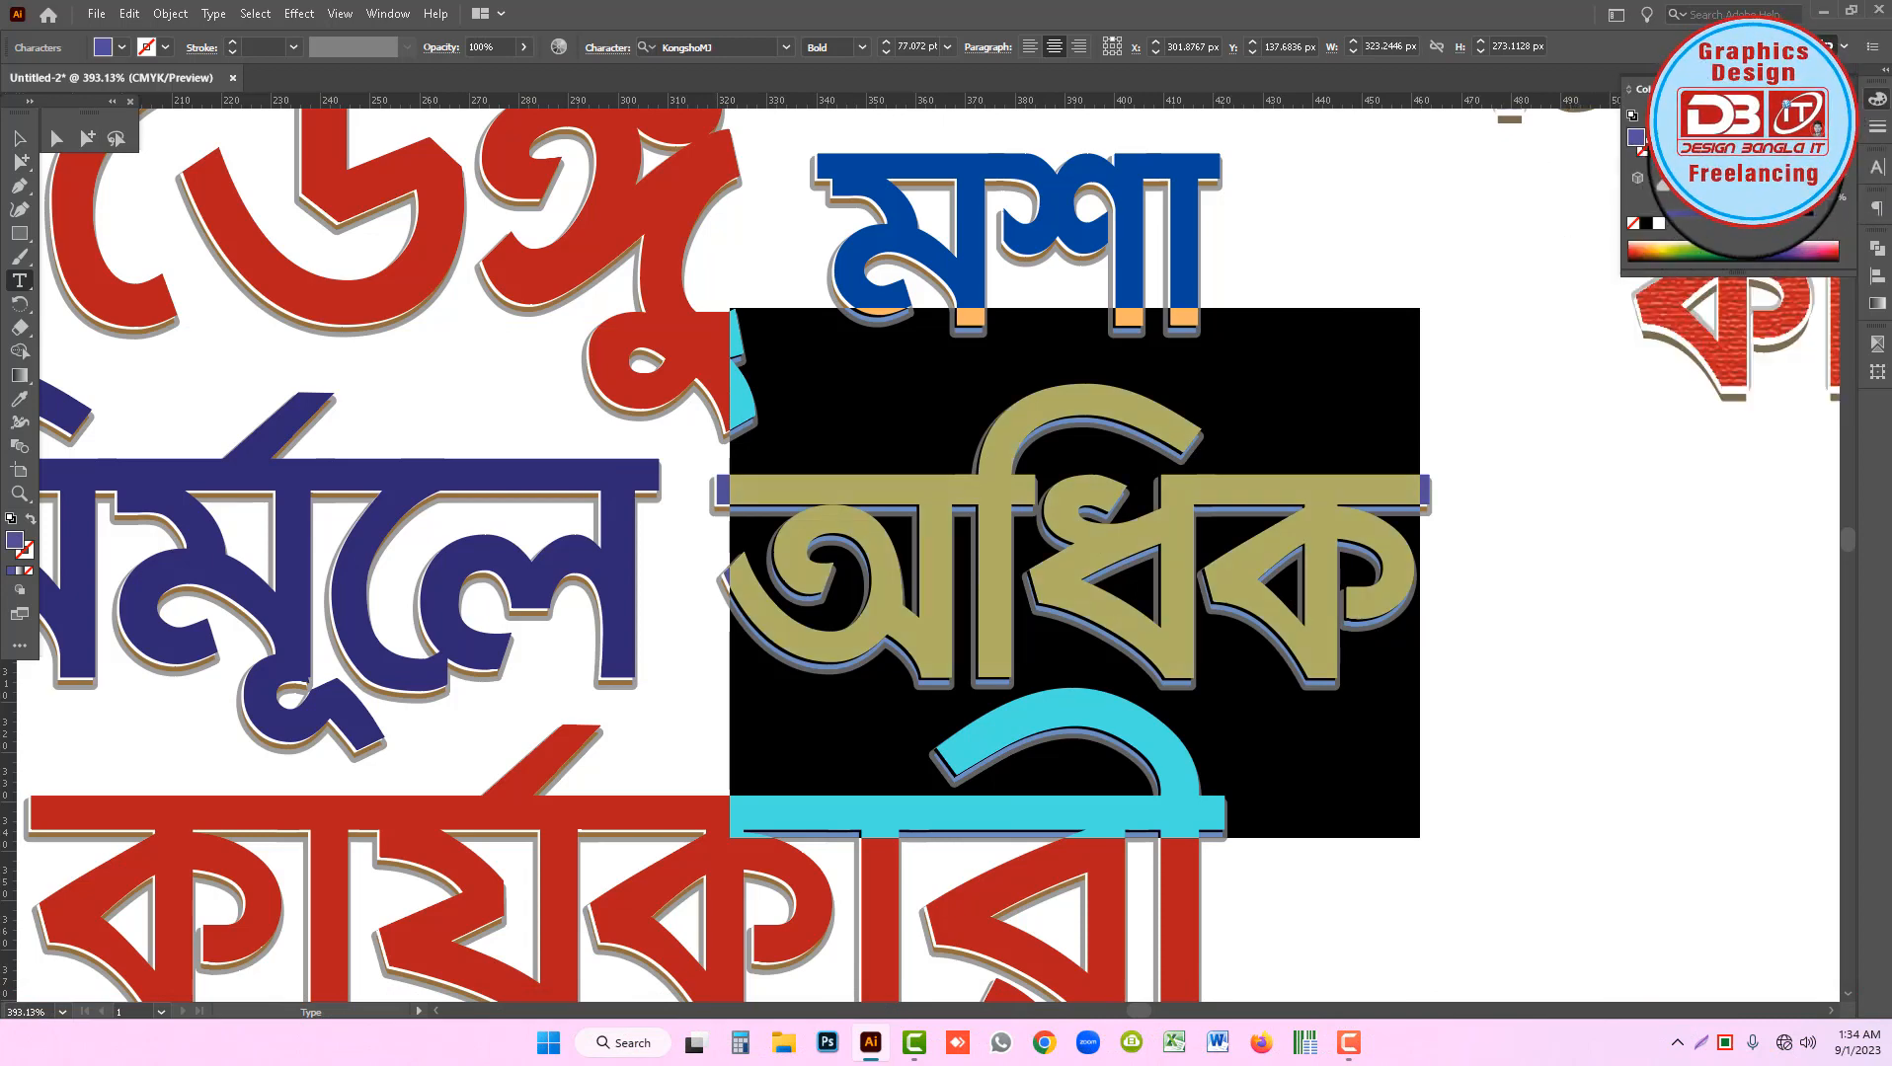
drag(1731, 146, 1738, 146)
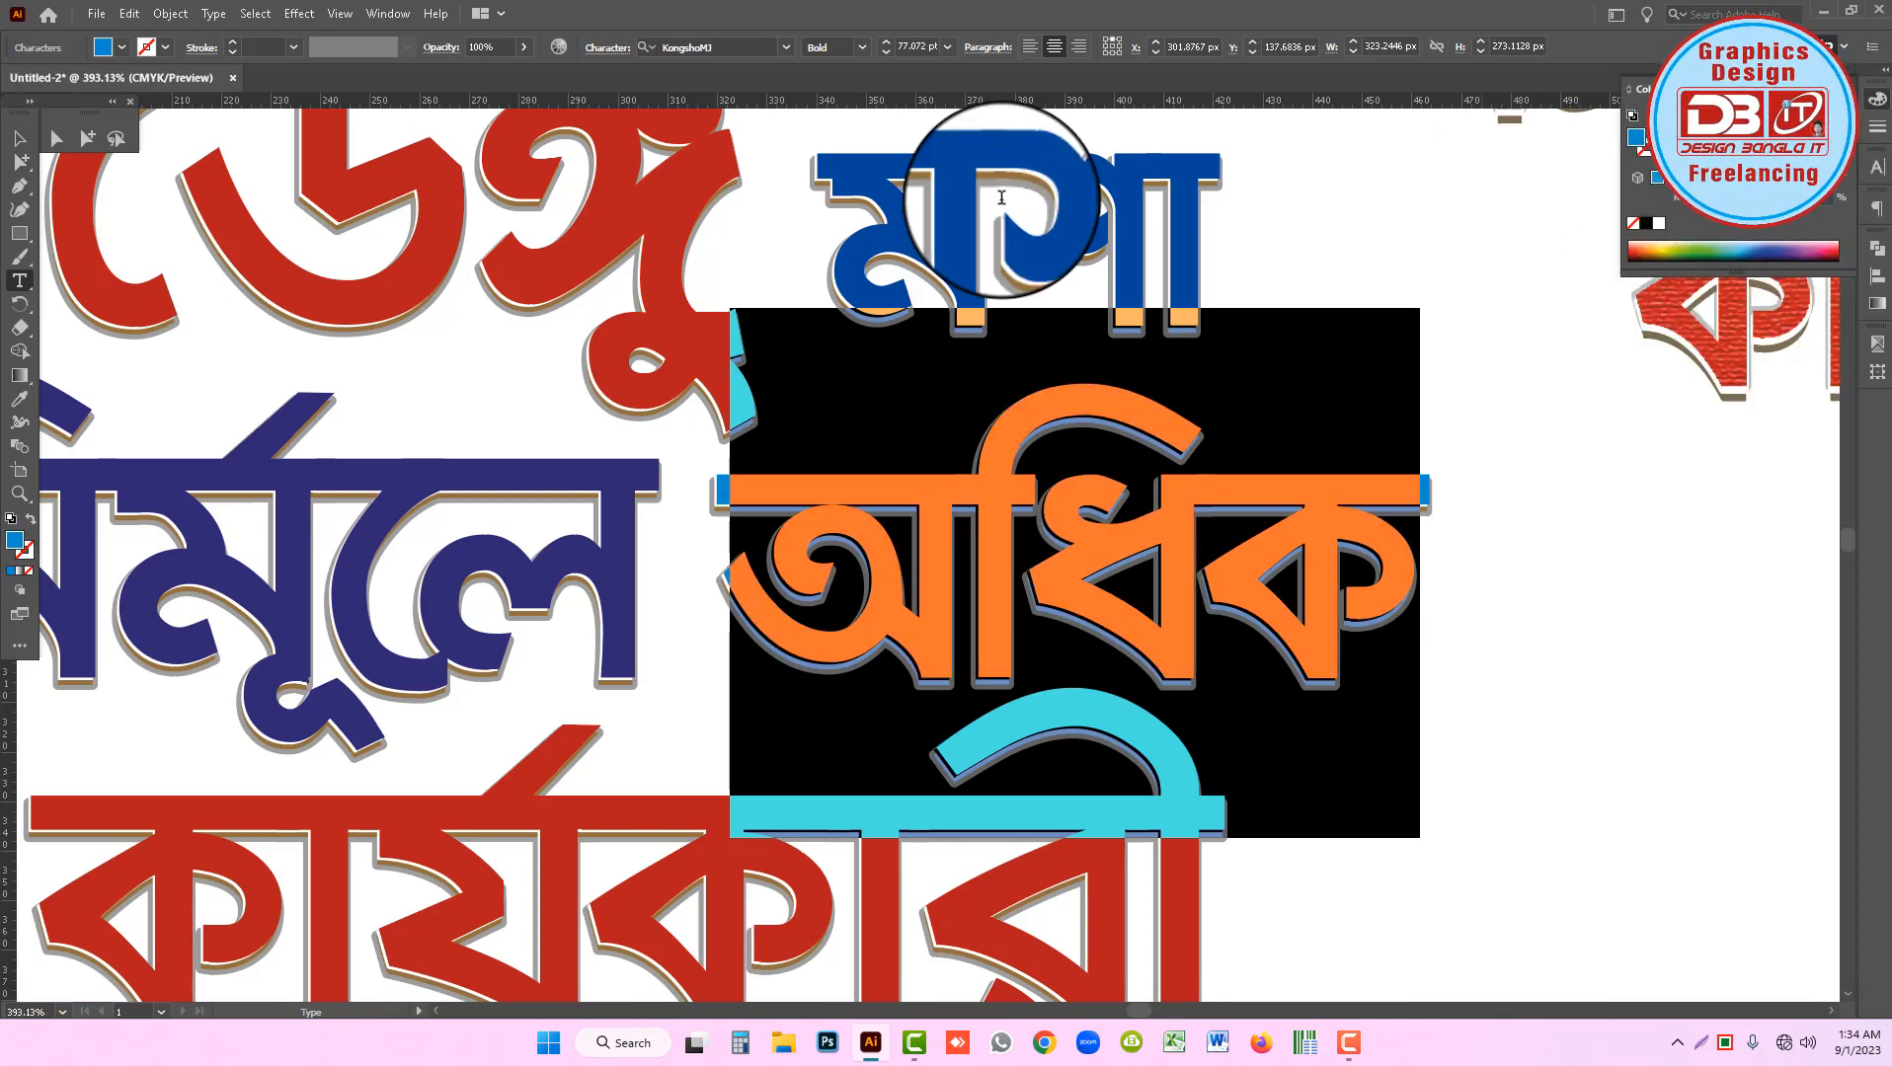
click(19, 139)
click(1536, 587)
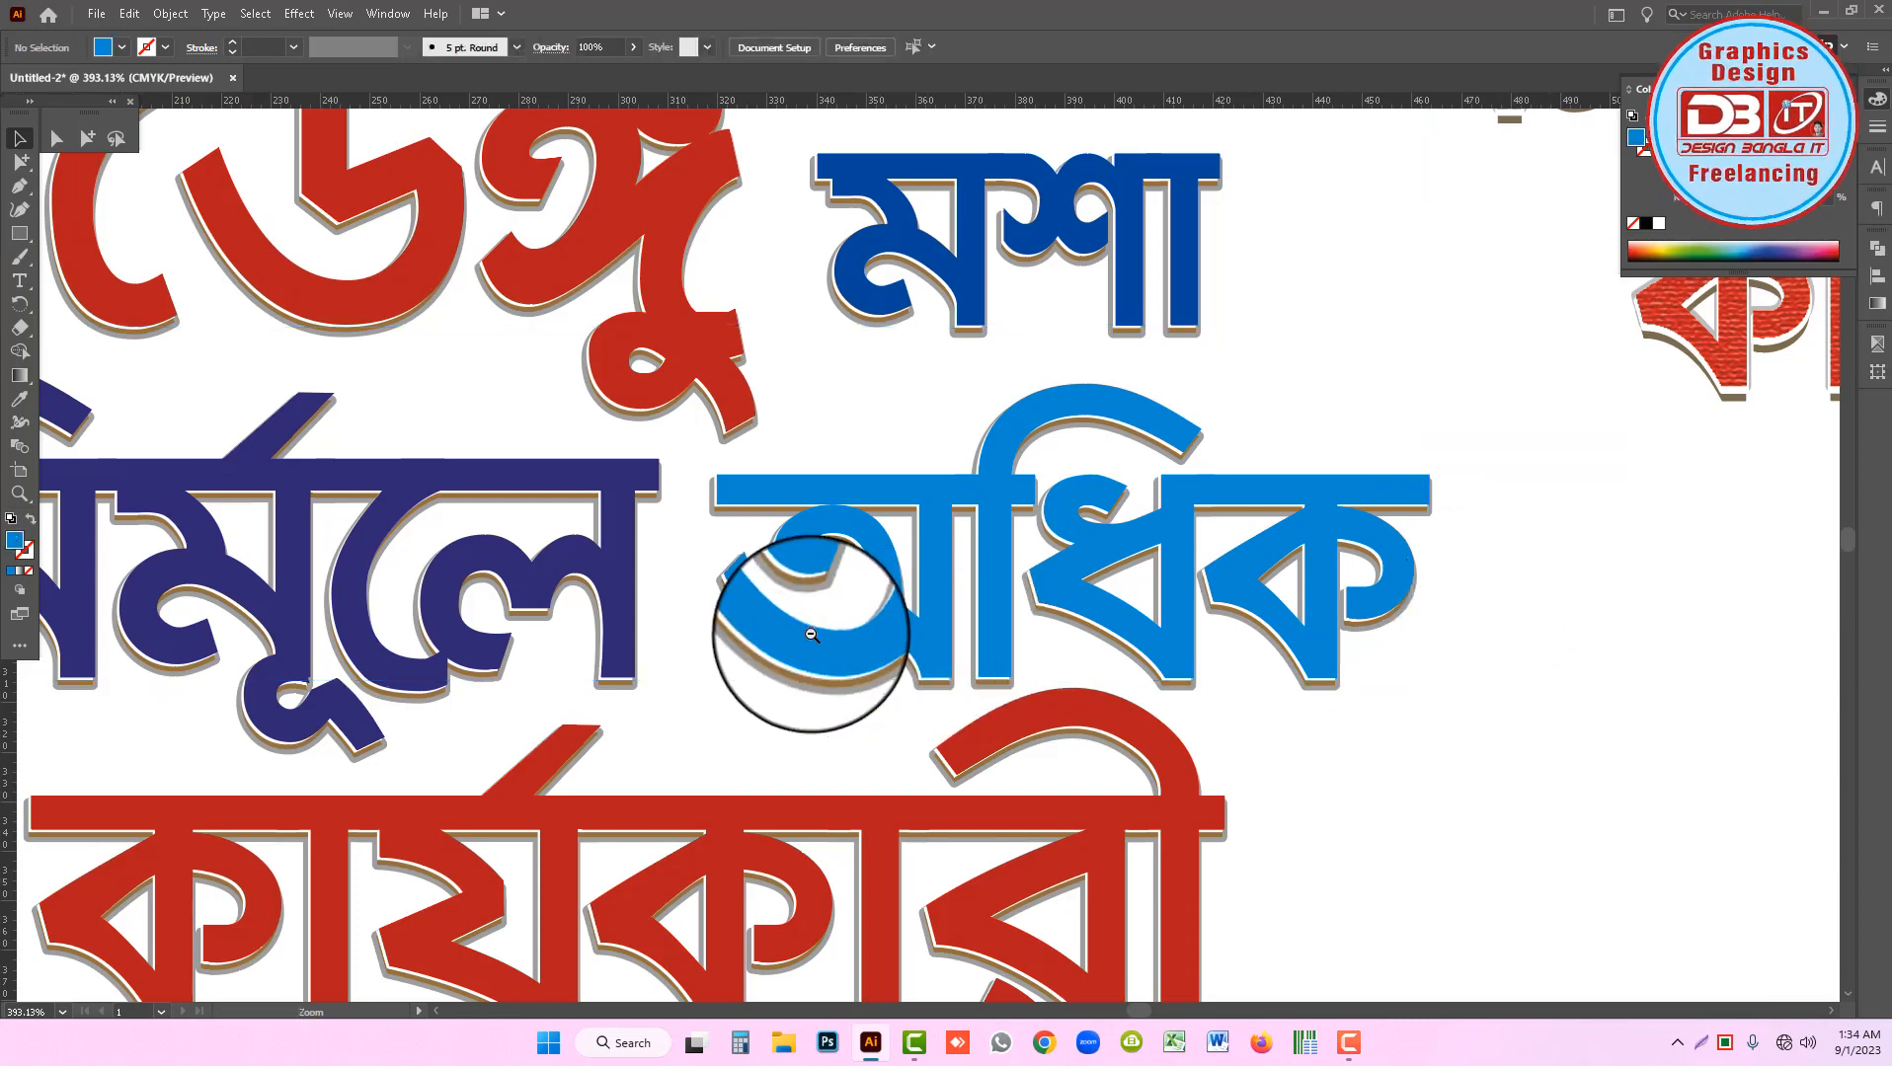
Try moving the coloured text layer away from the layers behind it, and undo the move.
key(ctrl+minus)
key(ctrl+minus)
drag(992, 601, 950, 655)
drag(1128, 563, 1082, 602)
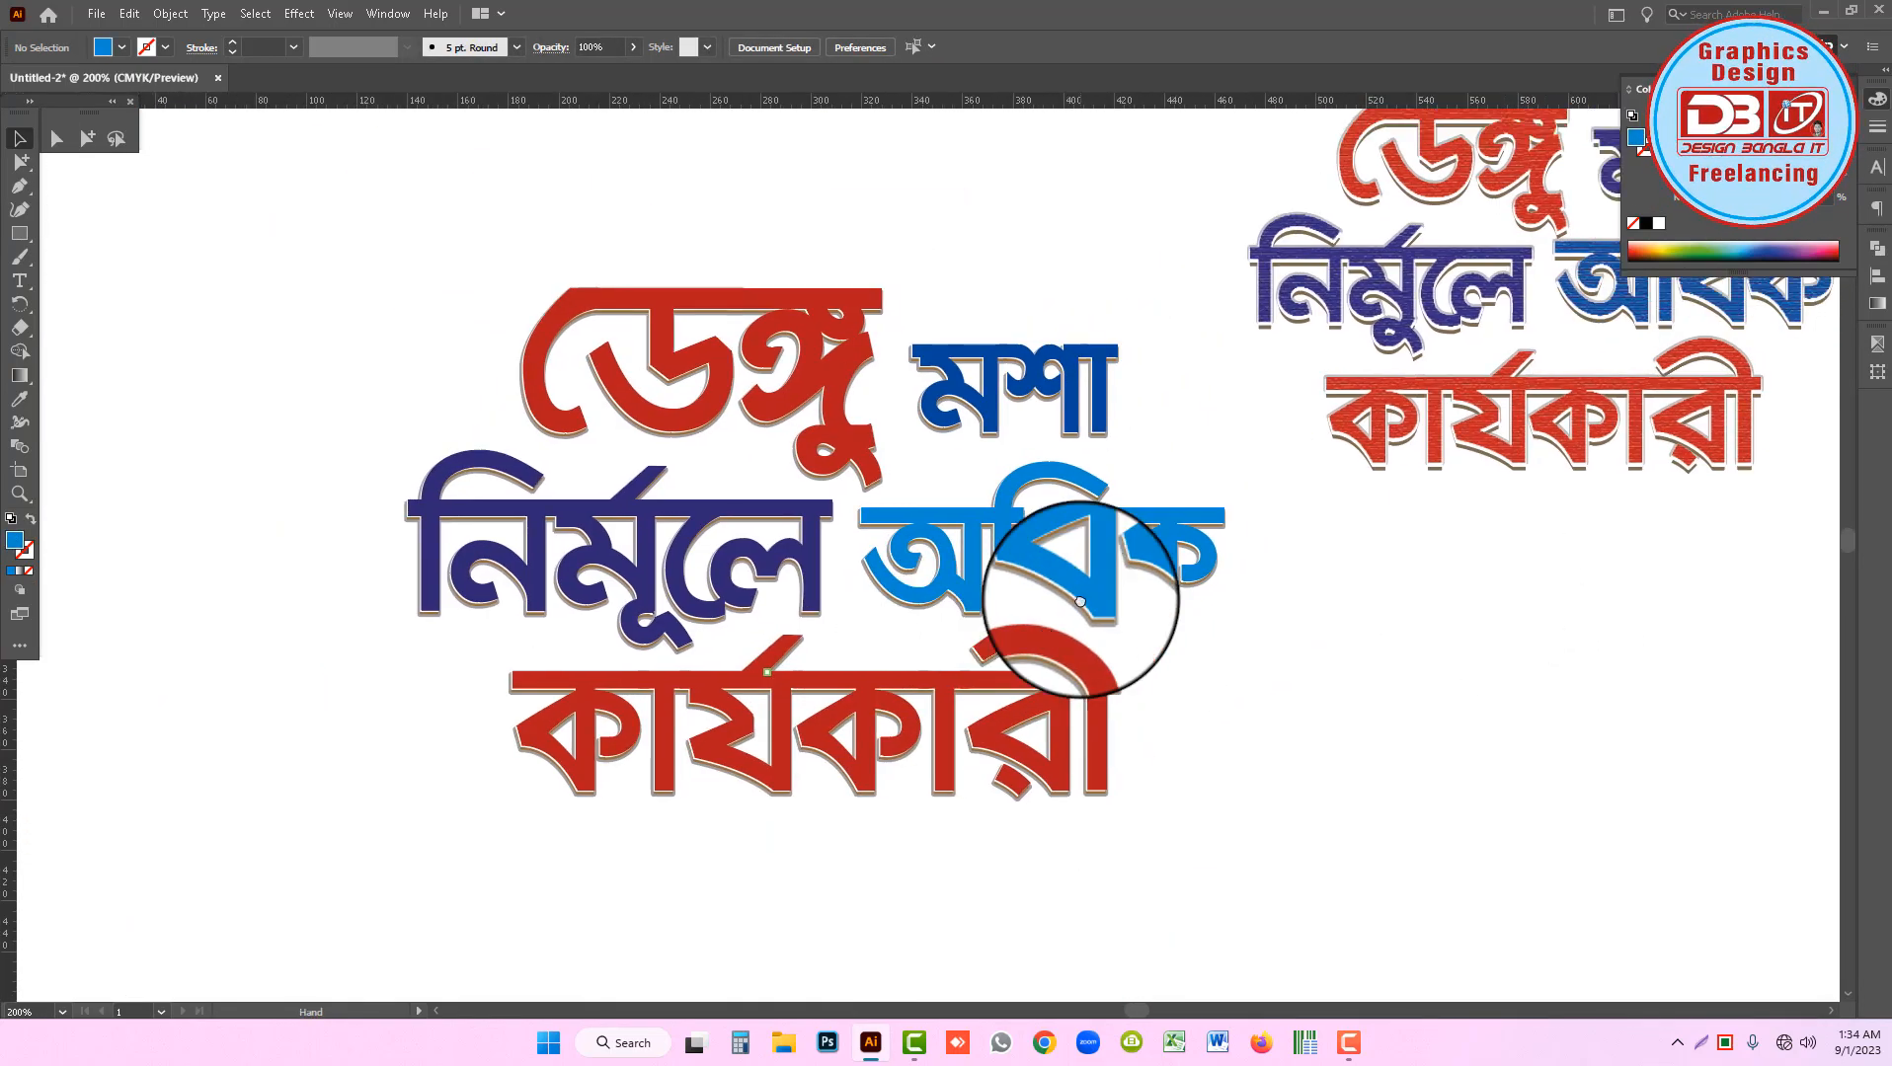
drag(838, 442, 987, 528)
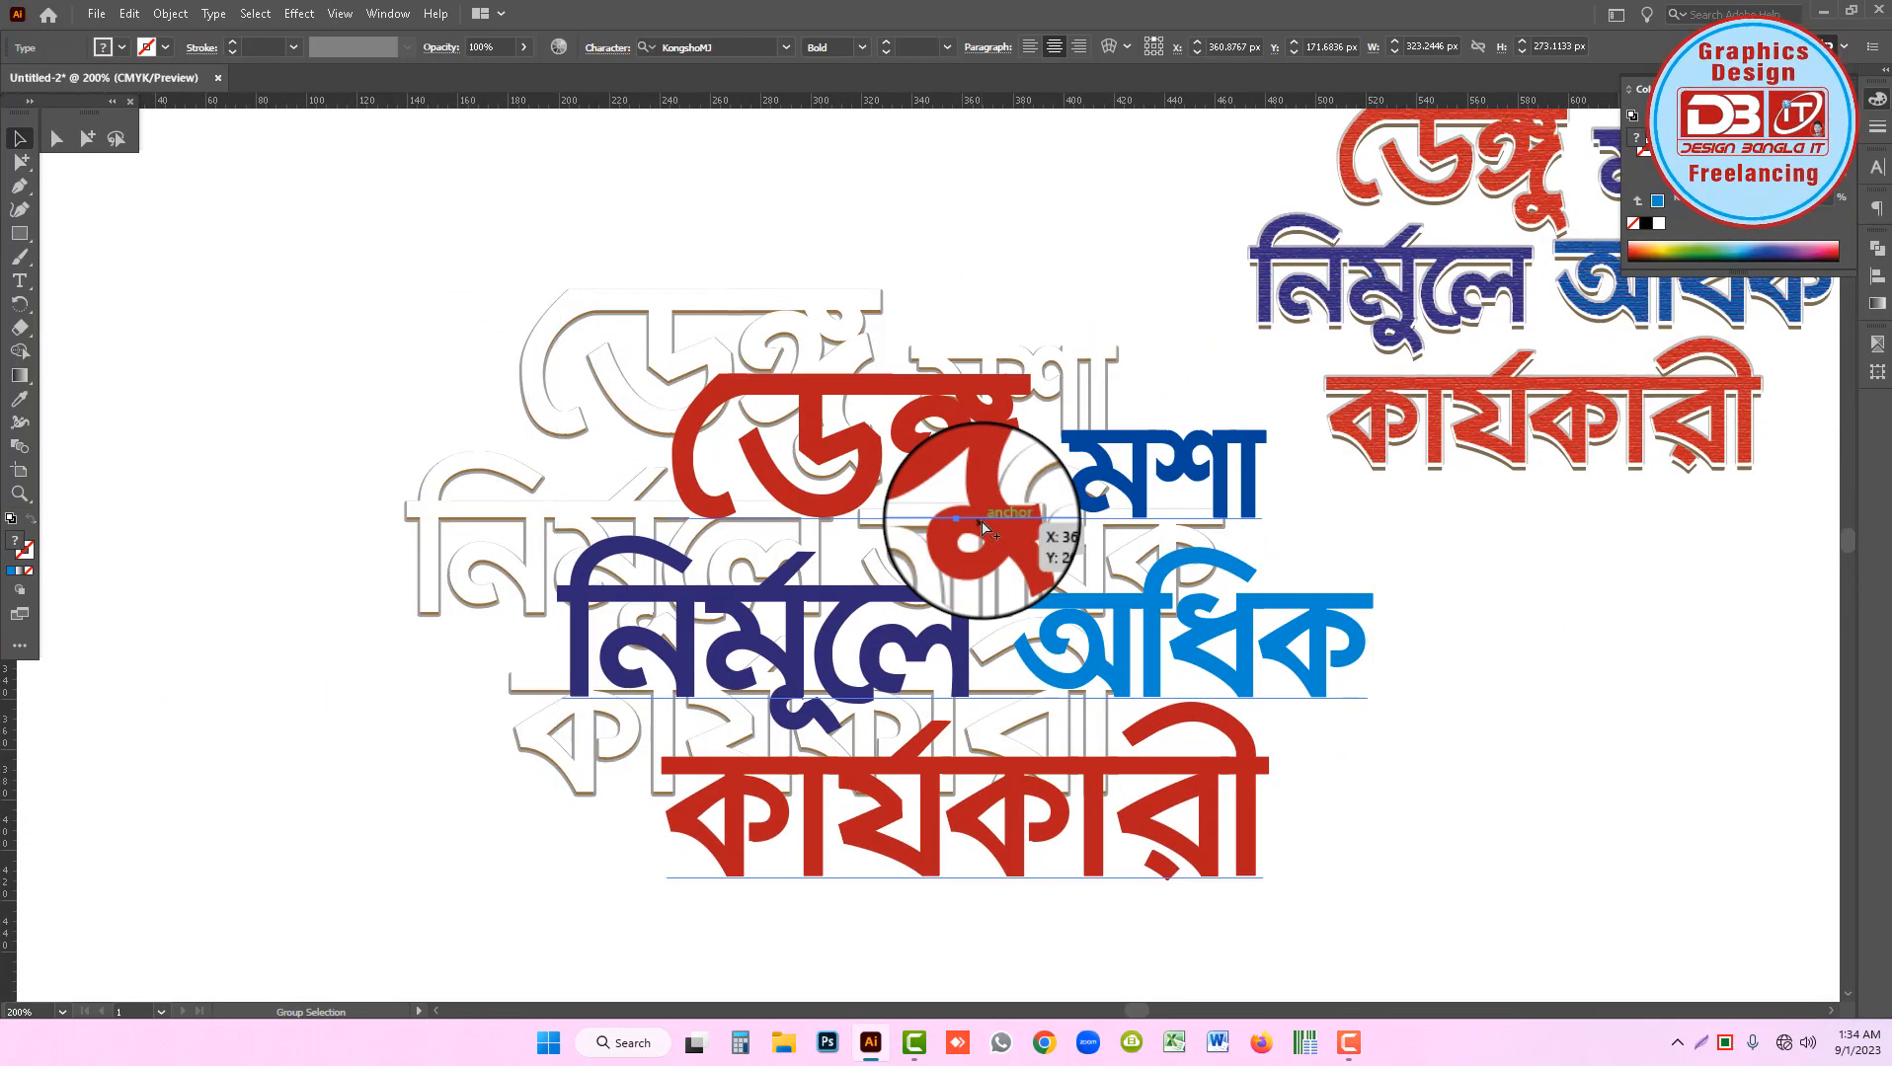
key(ctrl+z)
Open the Effect Gallery for the coloured text layer and choose the Rough Pastels effect from the Artistic group.
drag(1513, 309, 1418, 351)
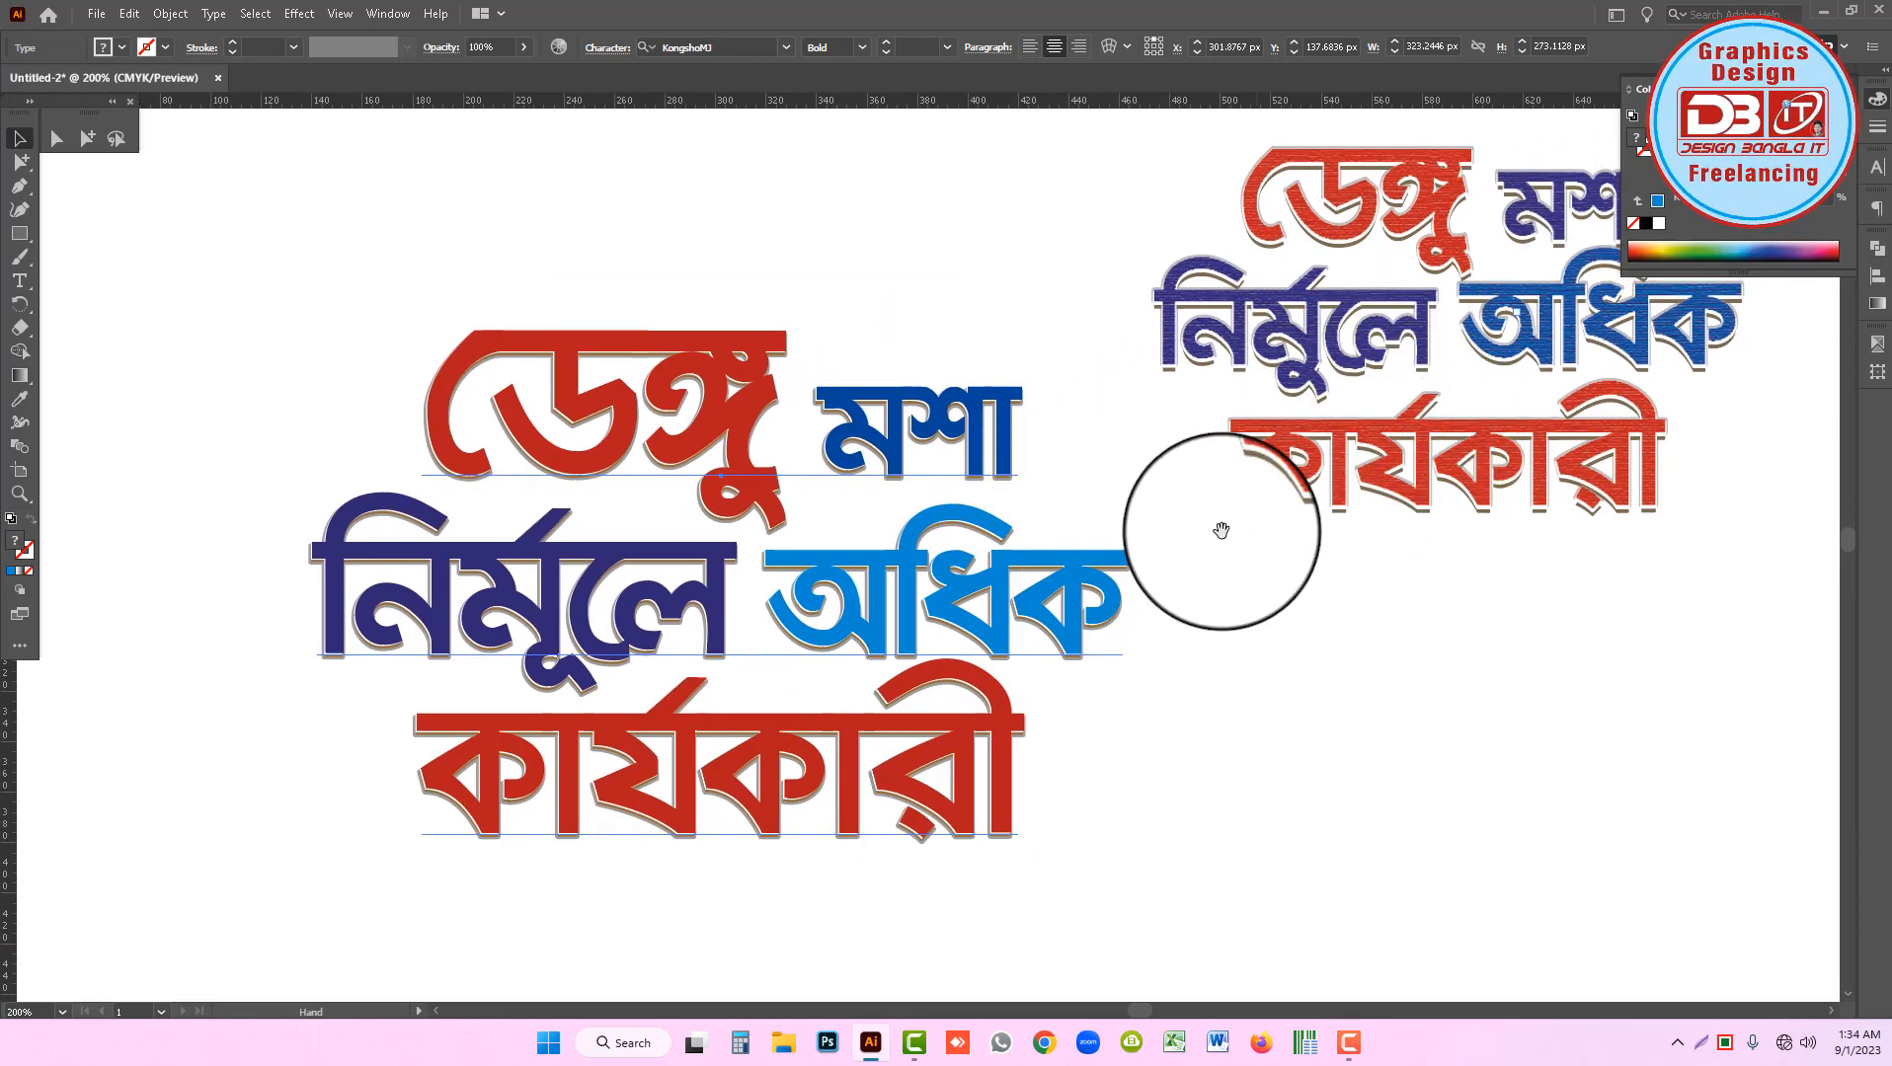
click(869, 652)
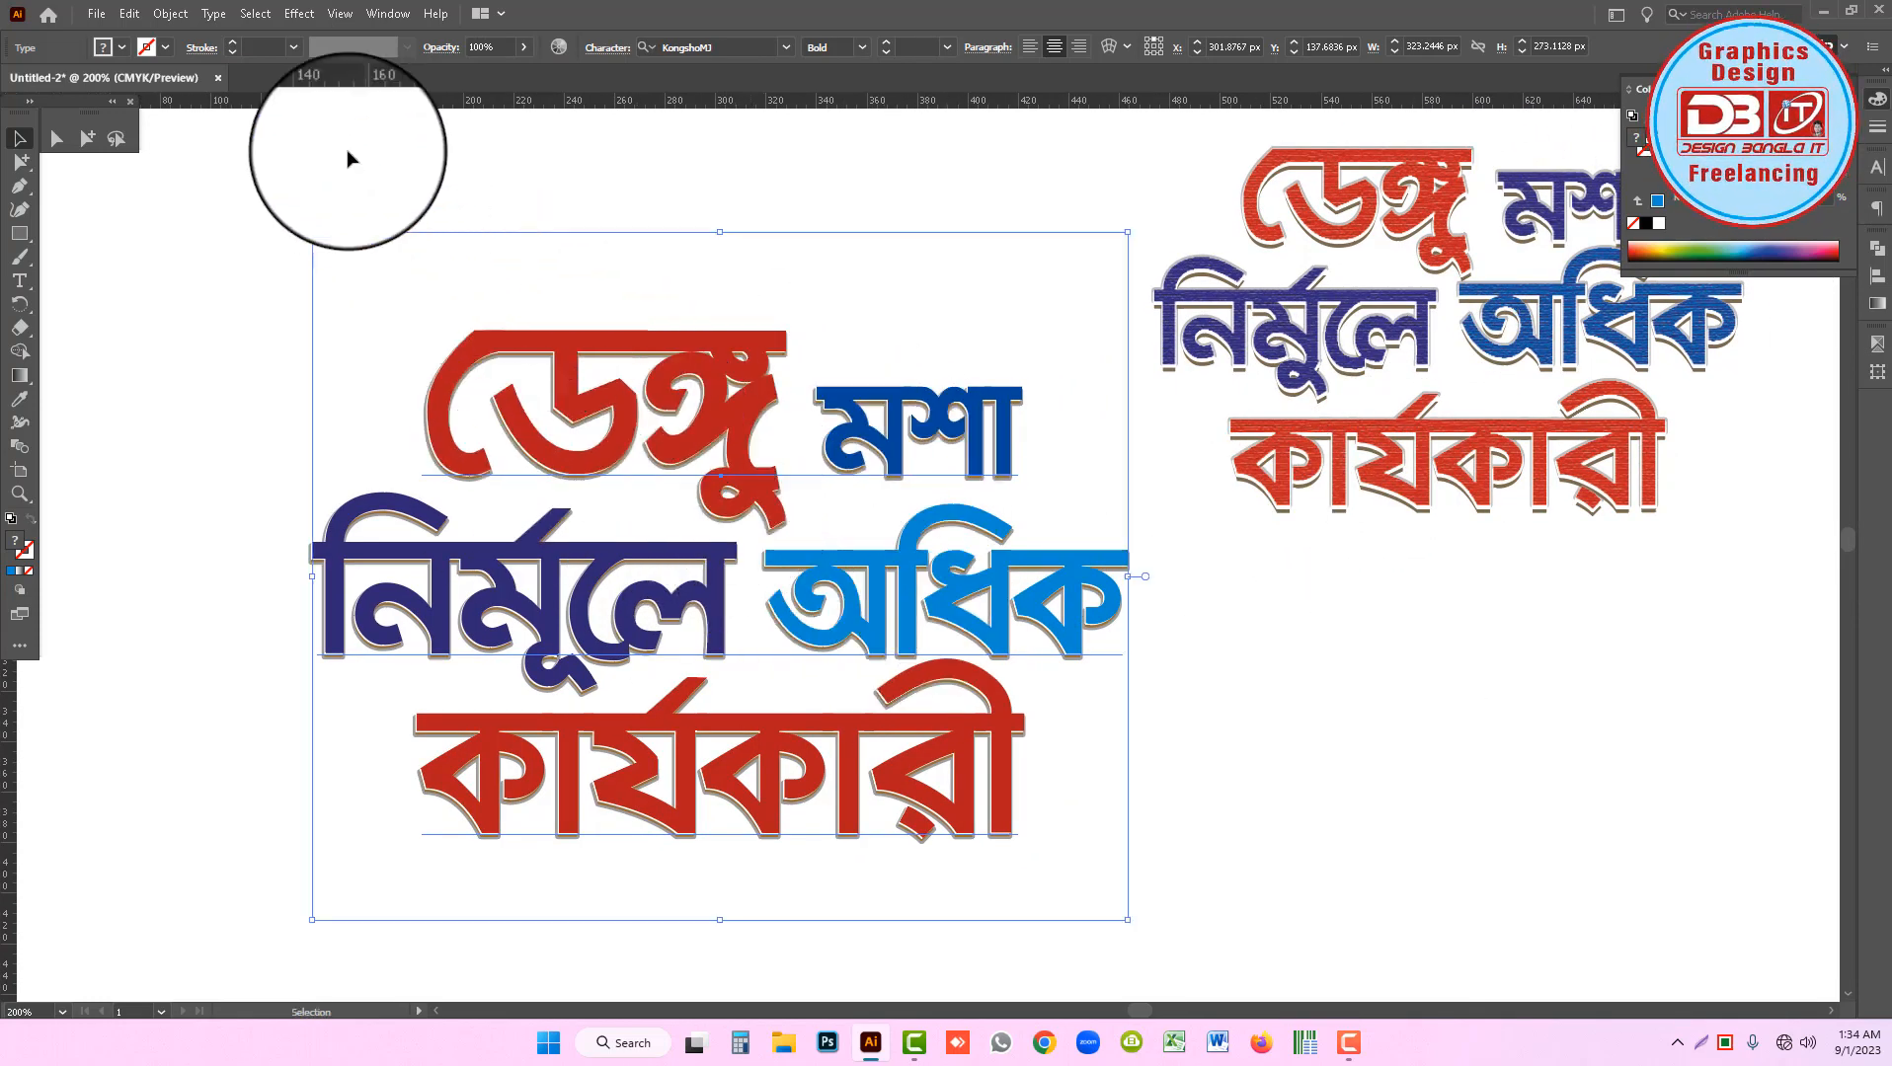
click(307, 19)
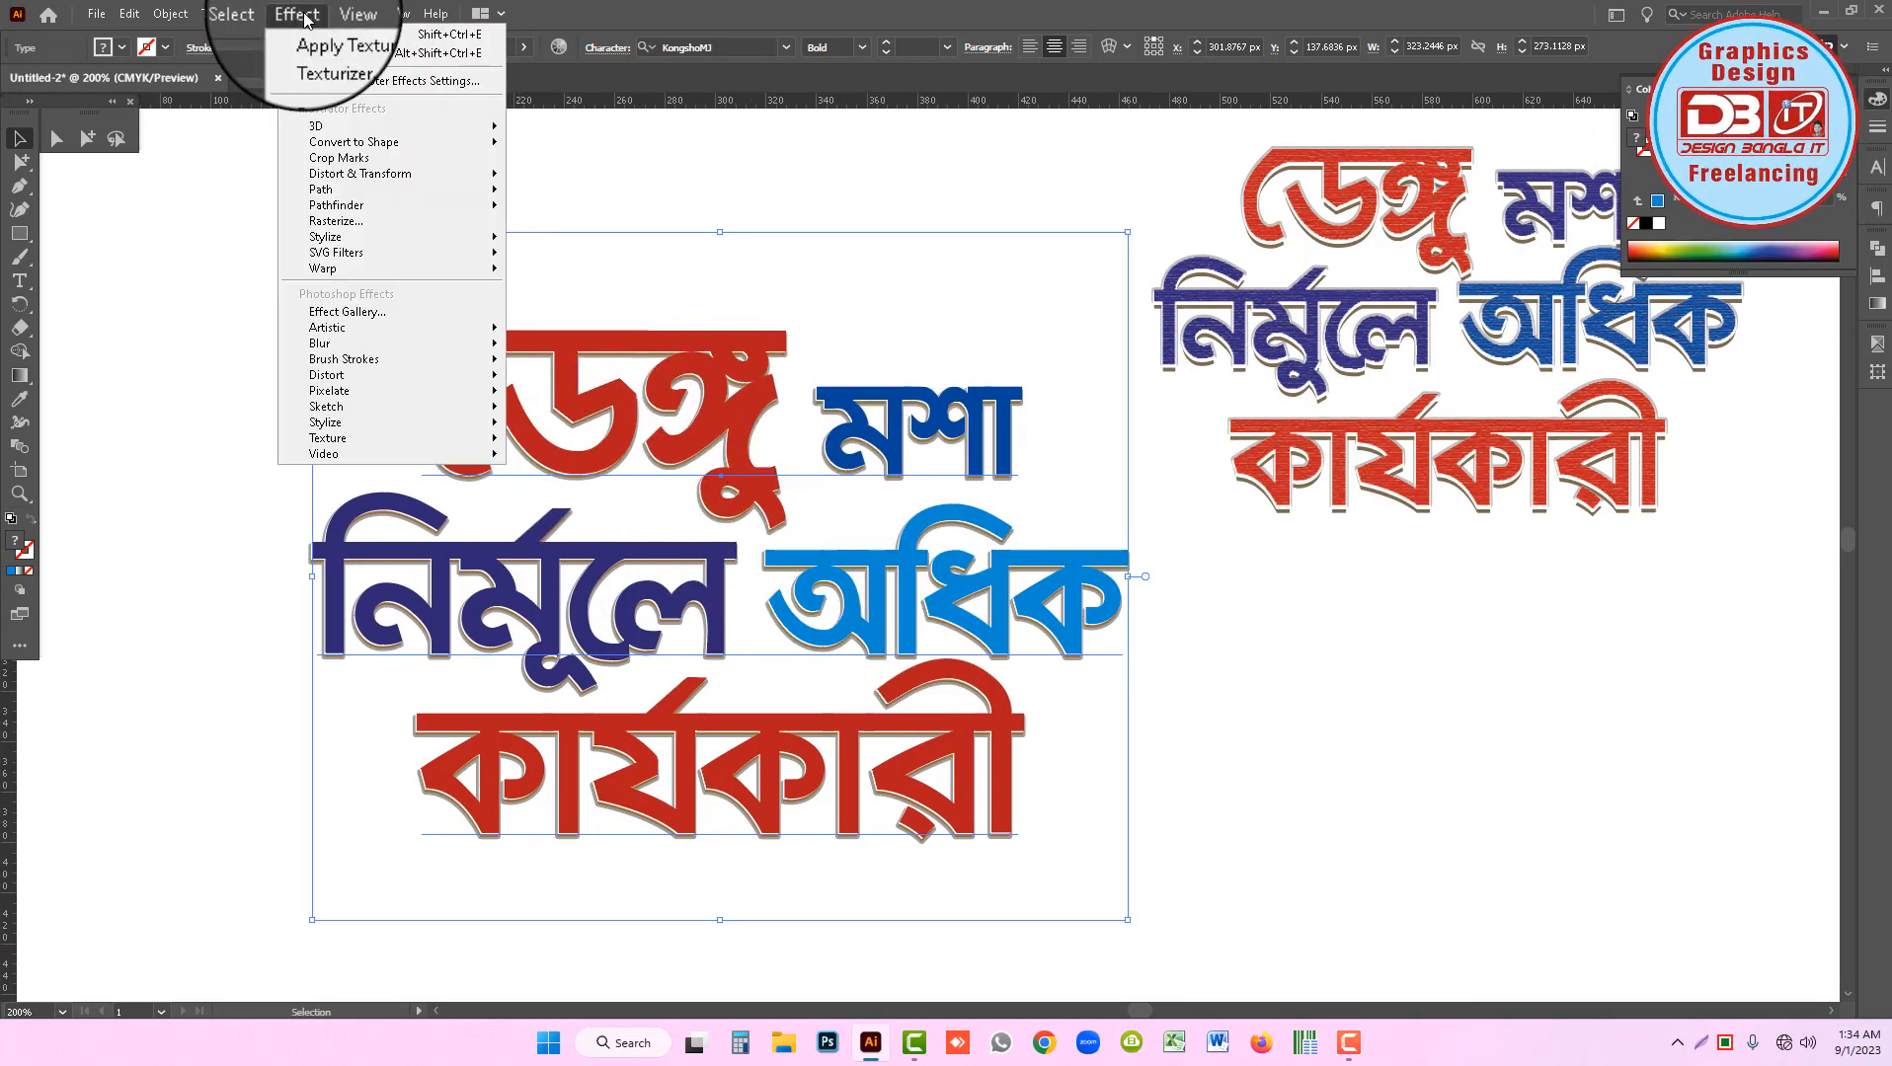
click(357, 313)
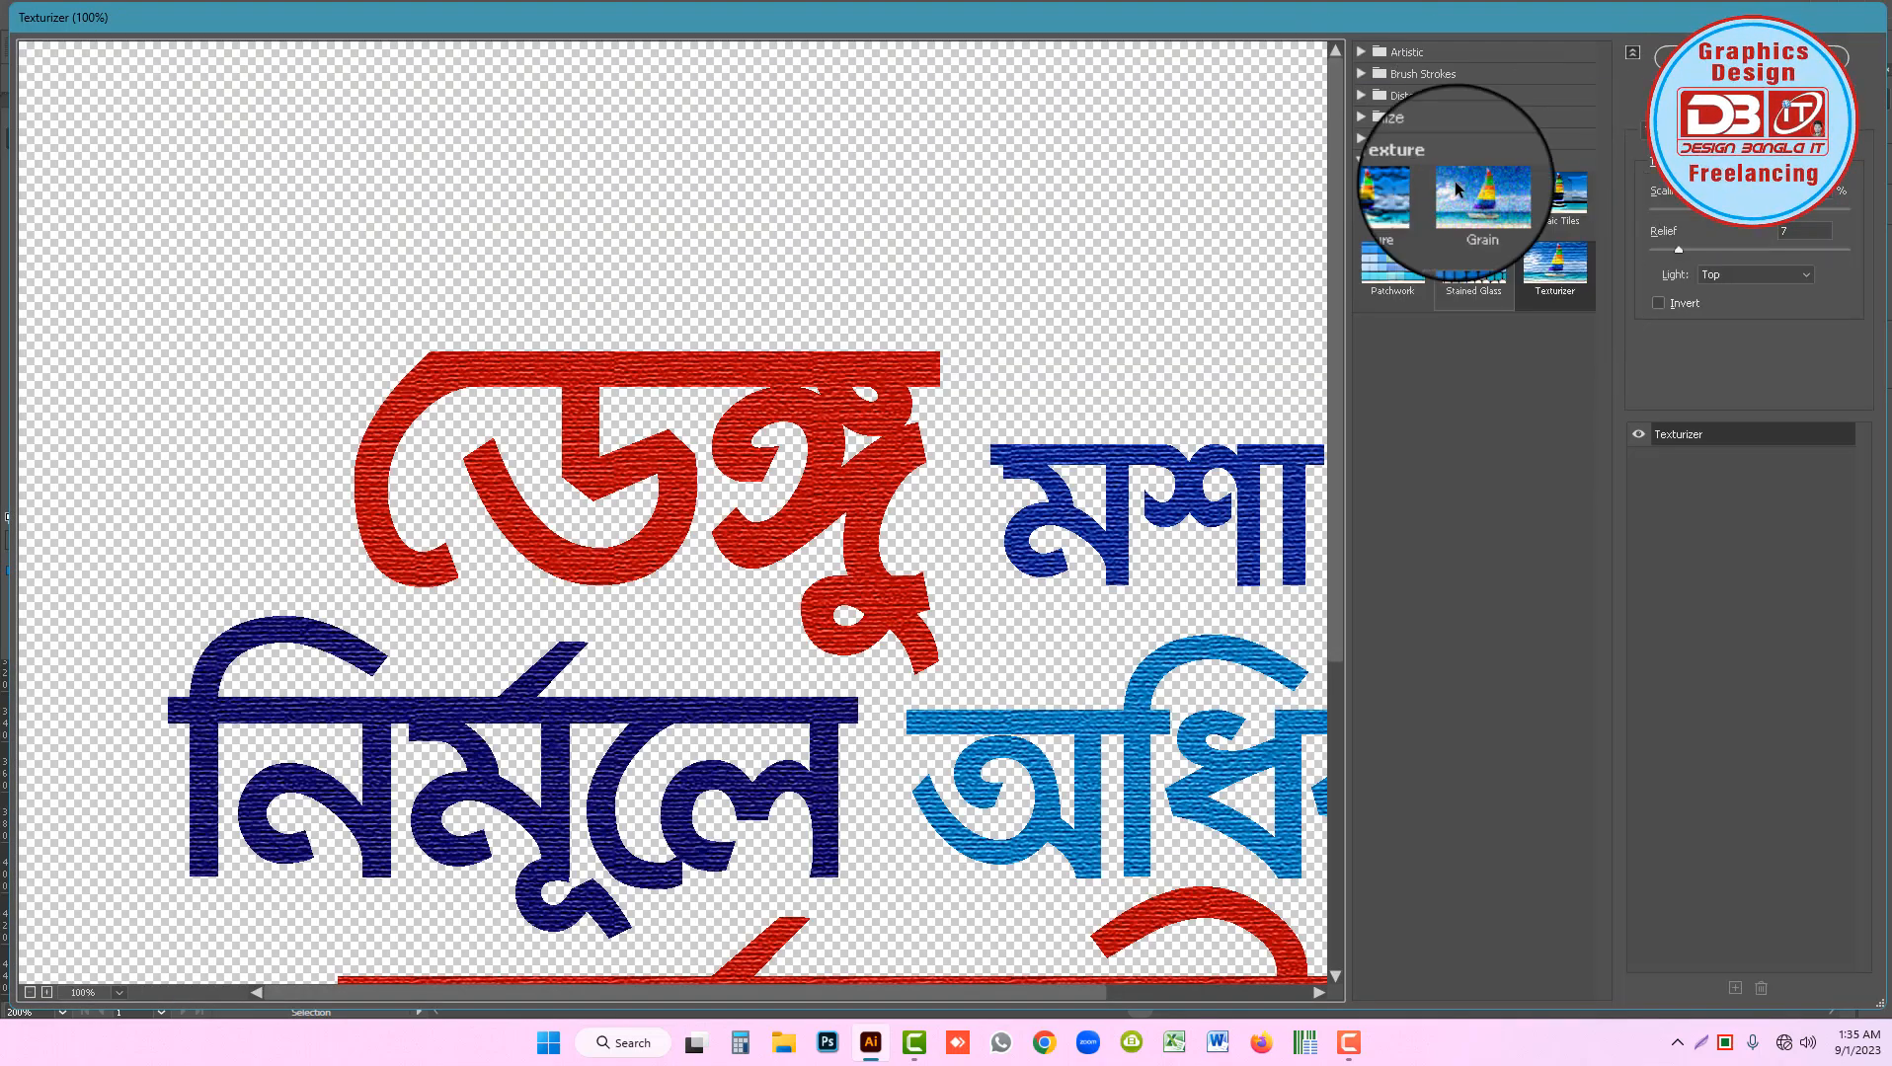
click(1407, 52)
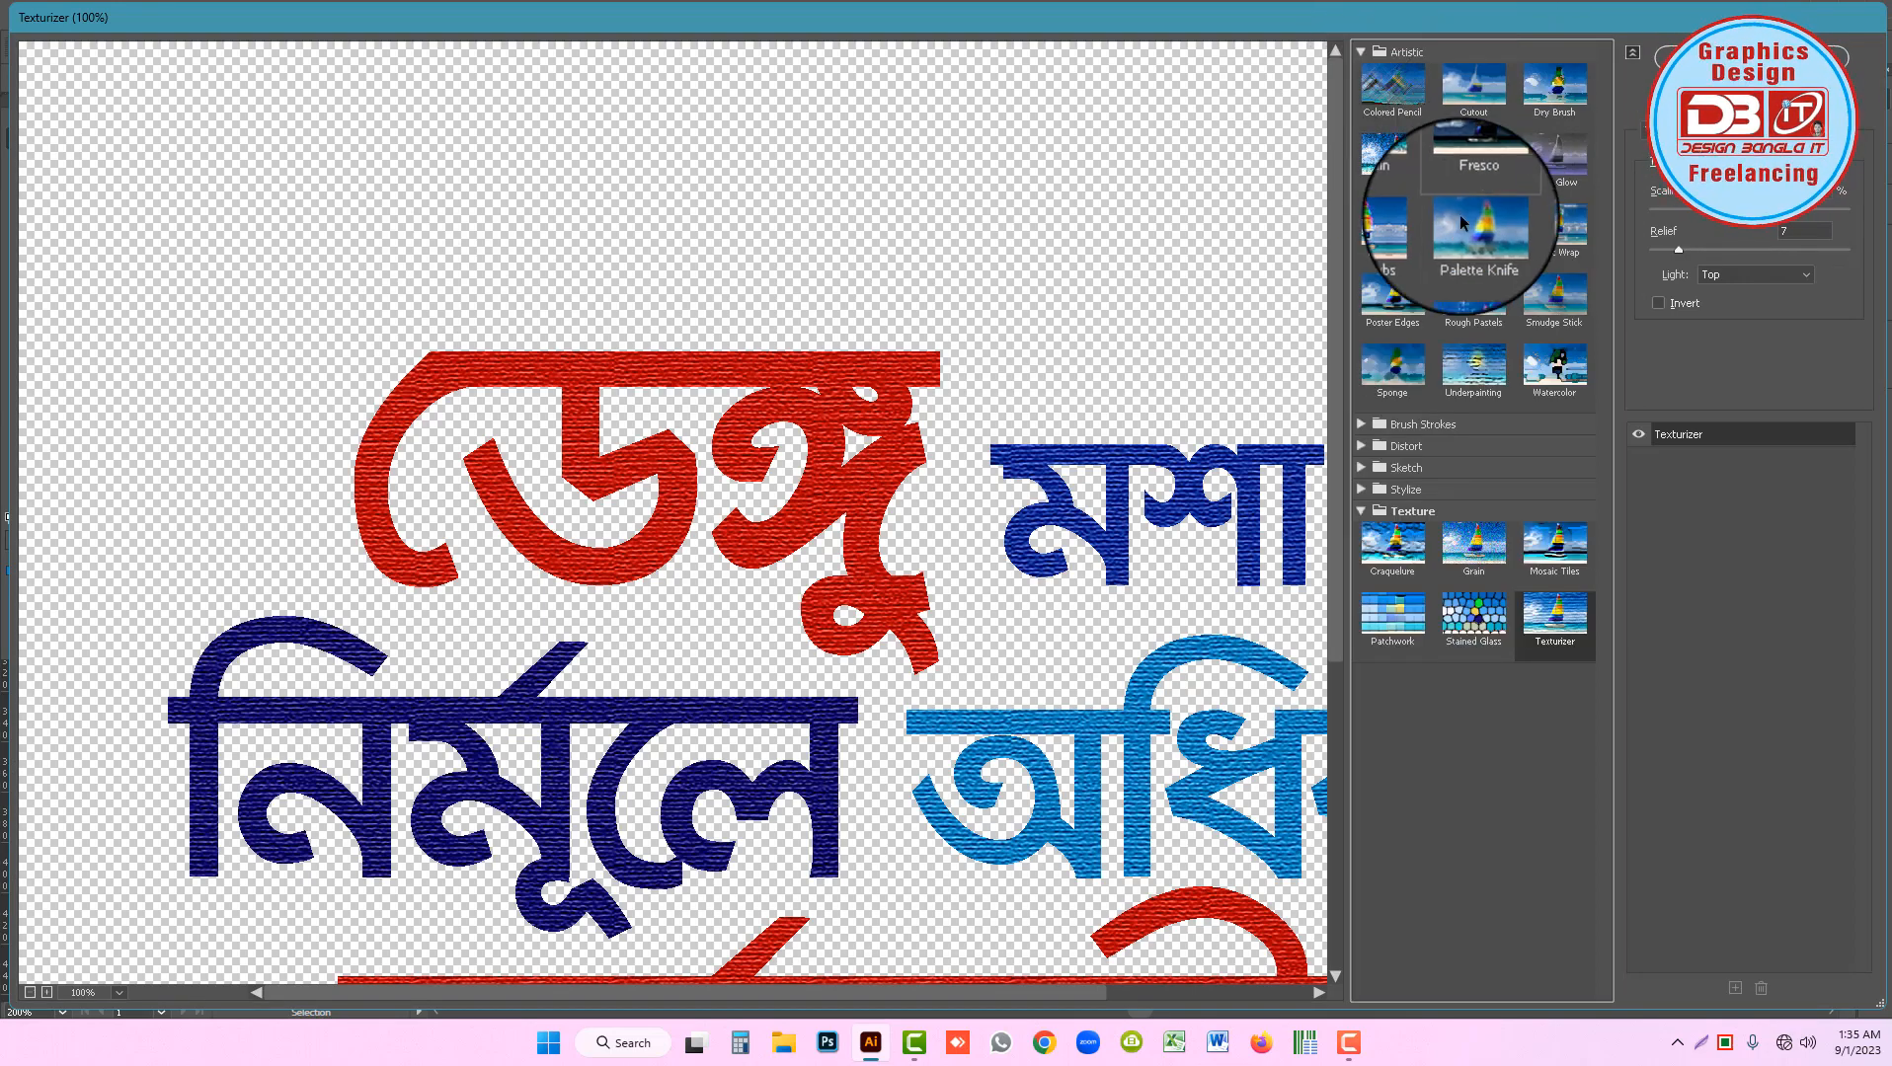
click(1476, 307)
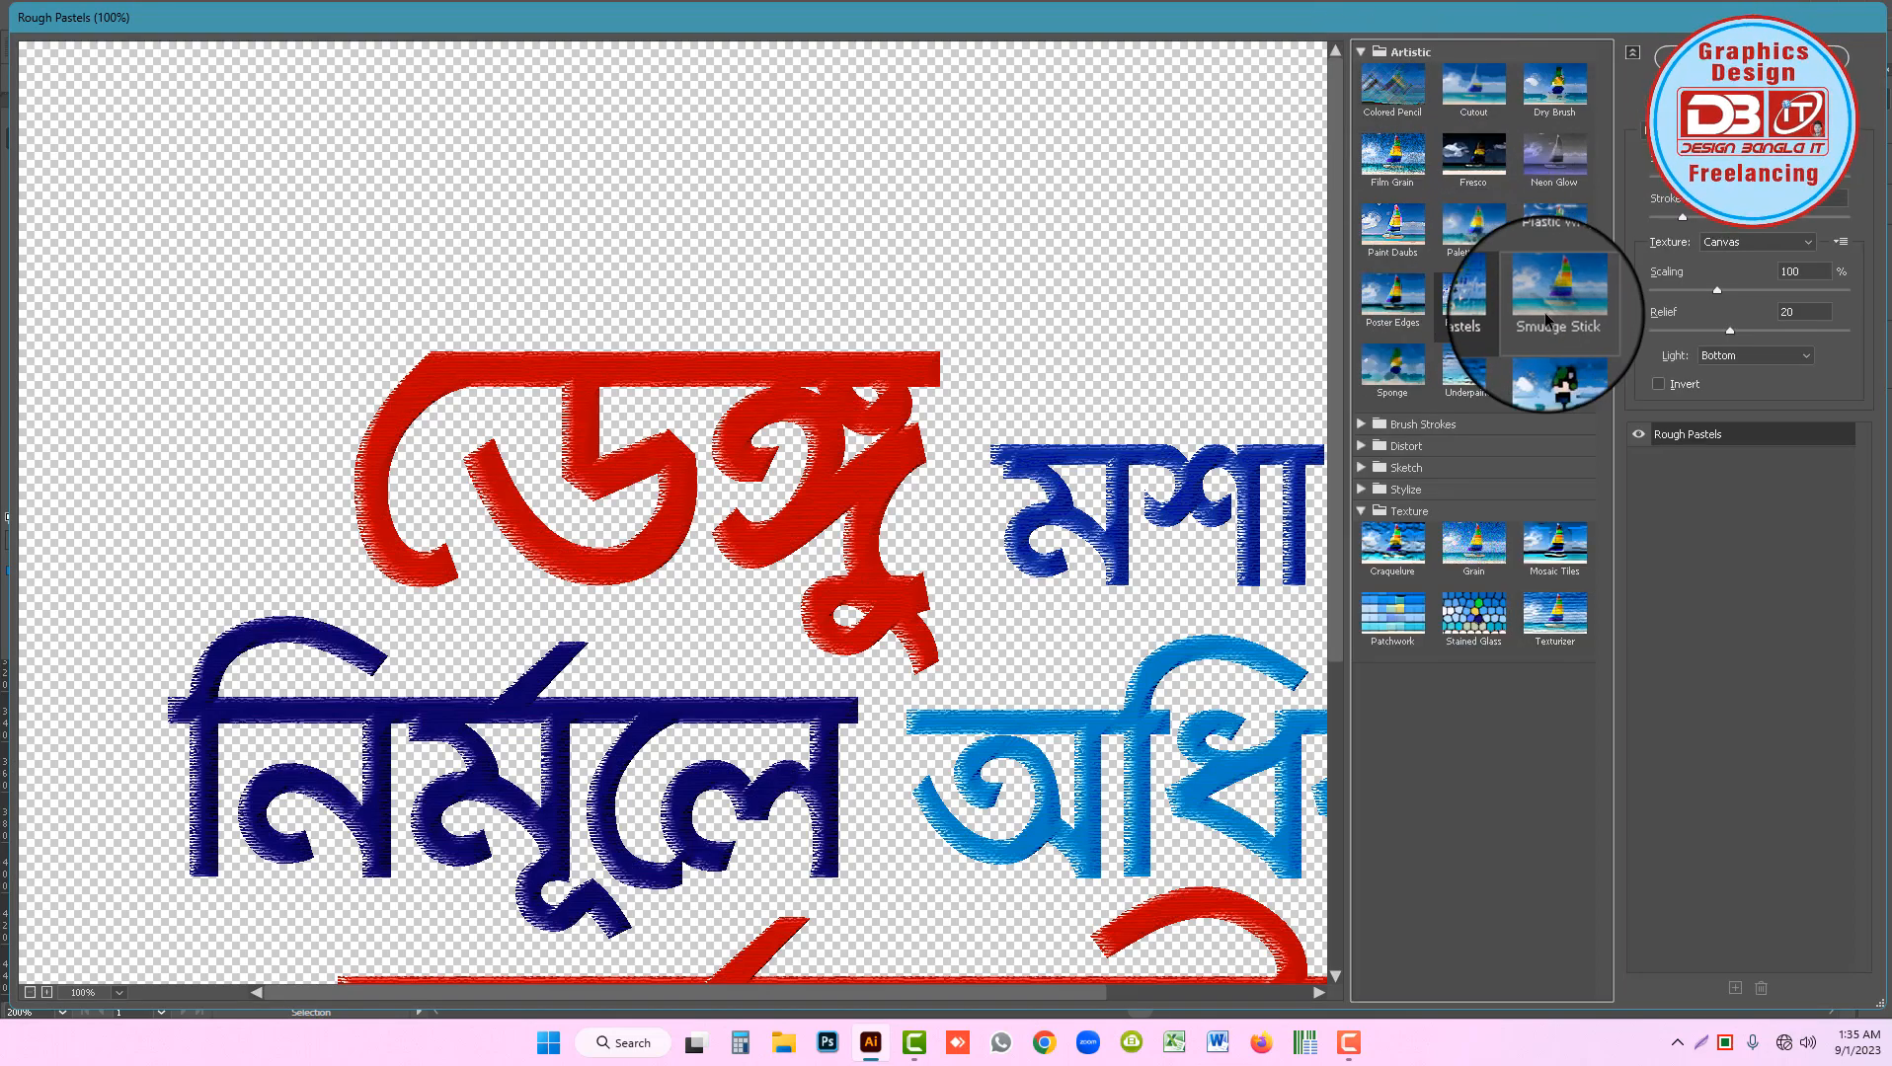
Browse the Brush Strokes, Distort, Sketch and Stylize effect groups and examine the Rough Pastels preview on all three lines.
click(1412, 431)
click(1402, 635)
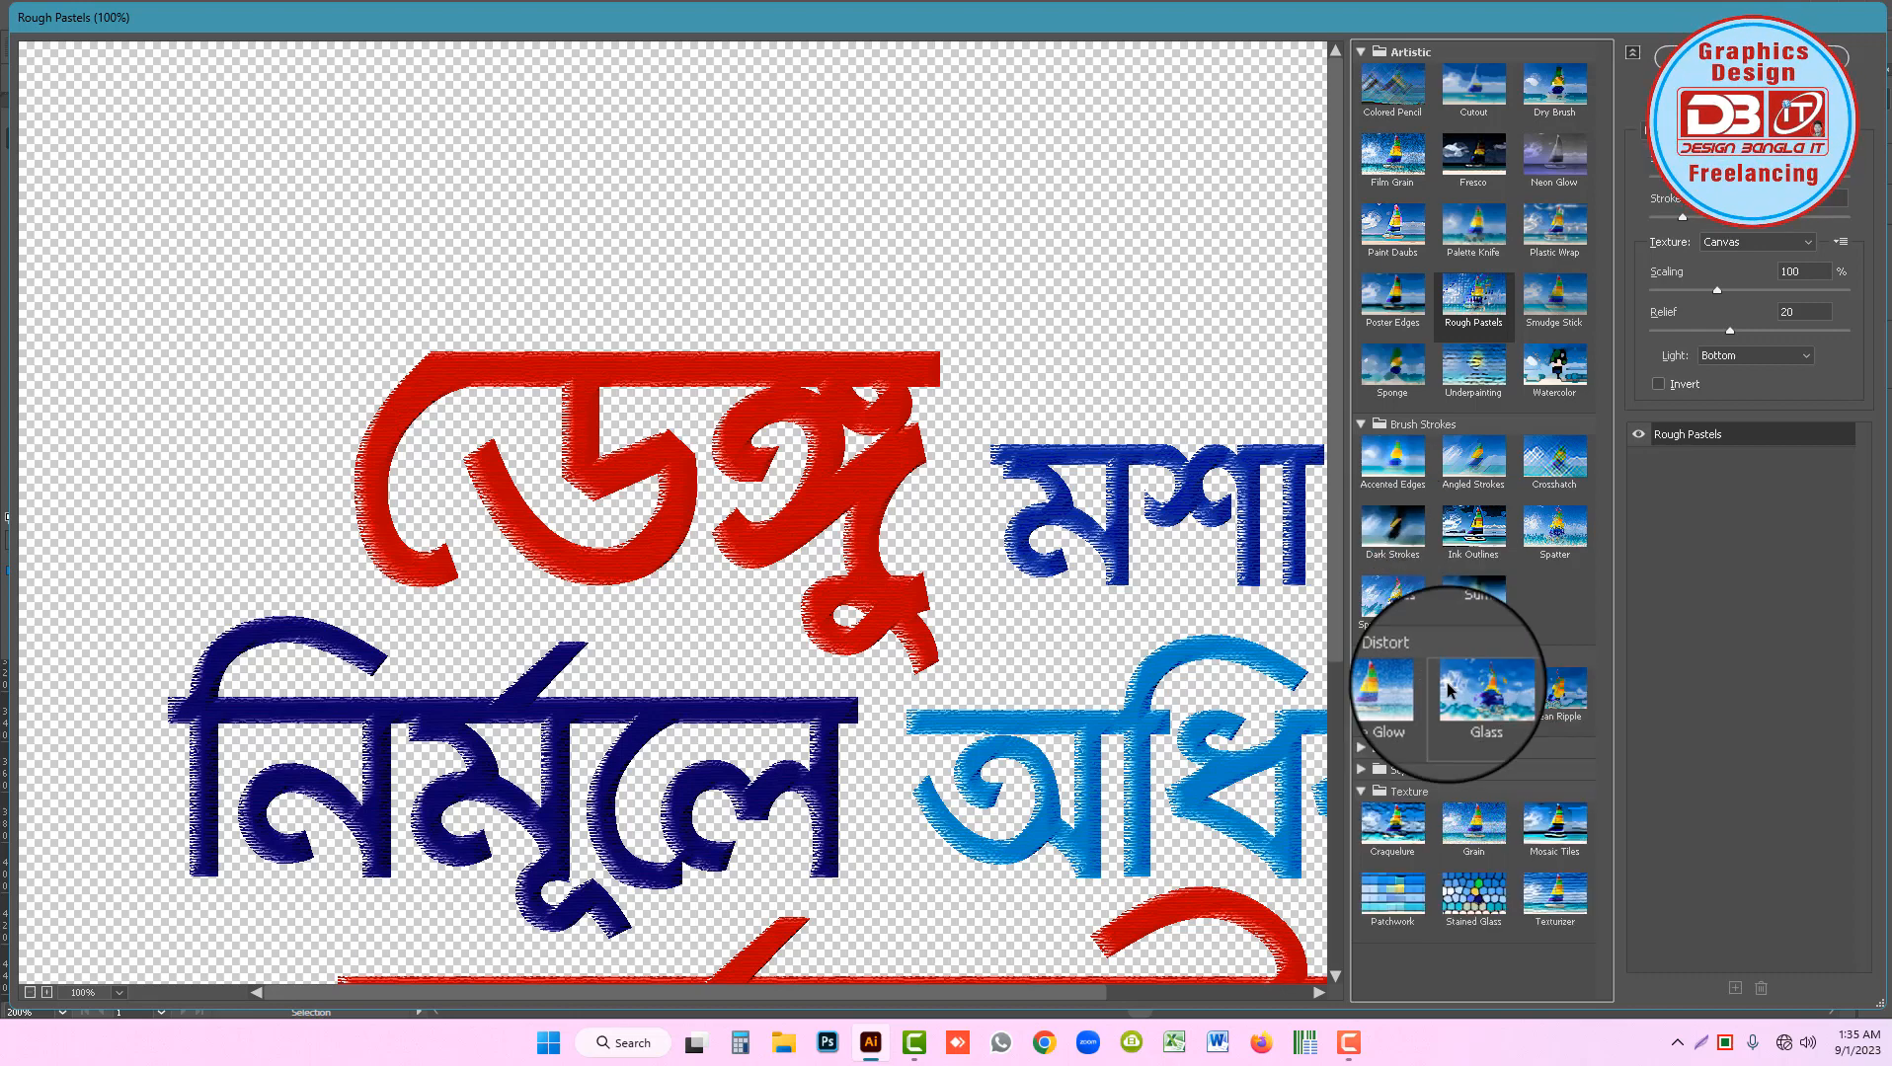
click(1404, 768)
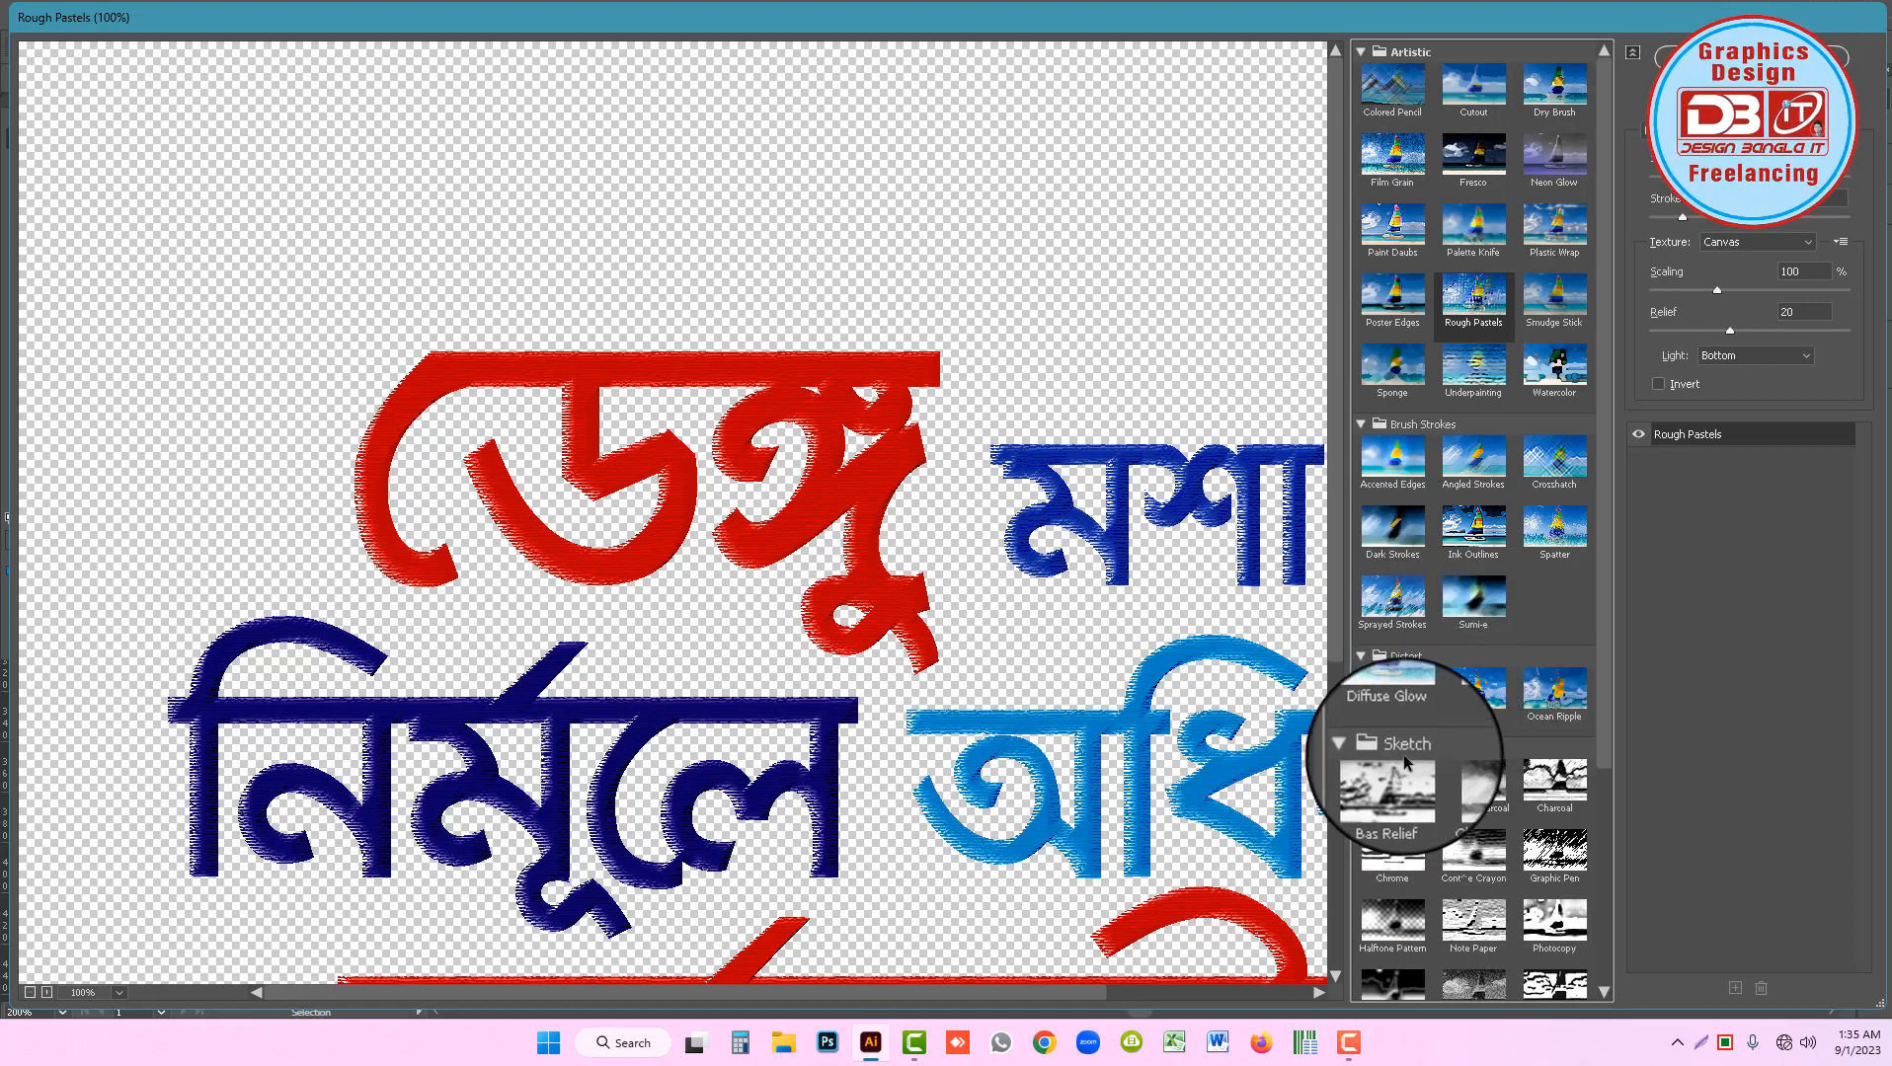
scroll(1415, 846, down, 2)
scroll(1415, 846, down, 2)
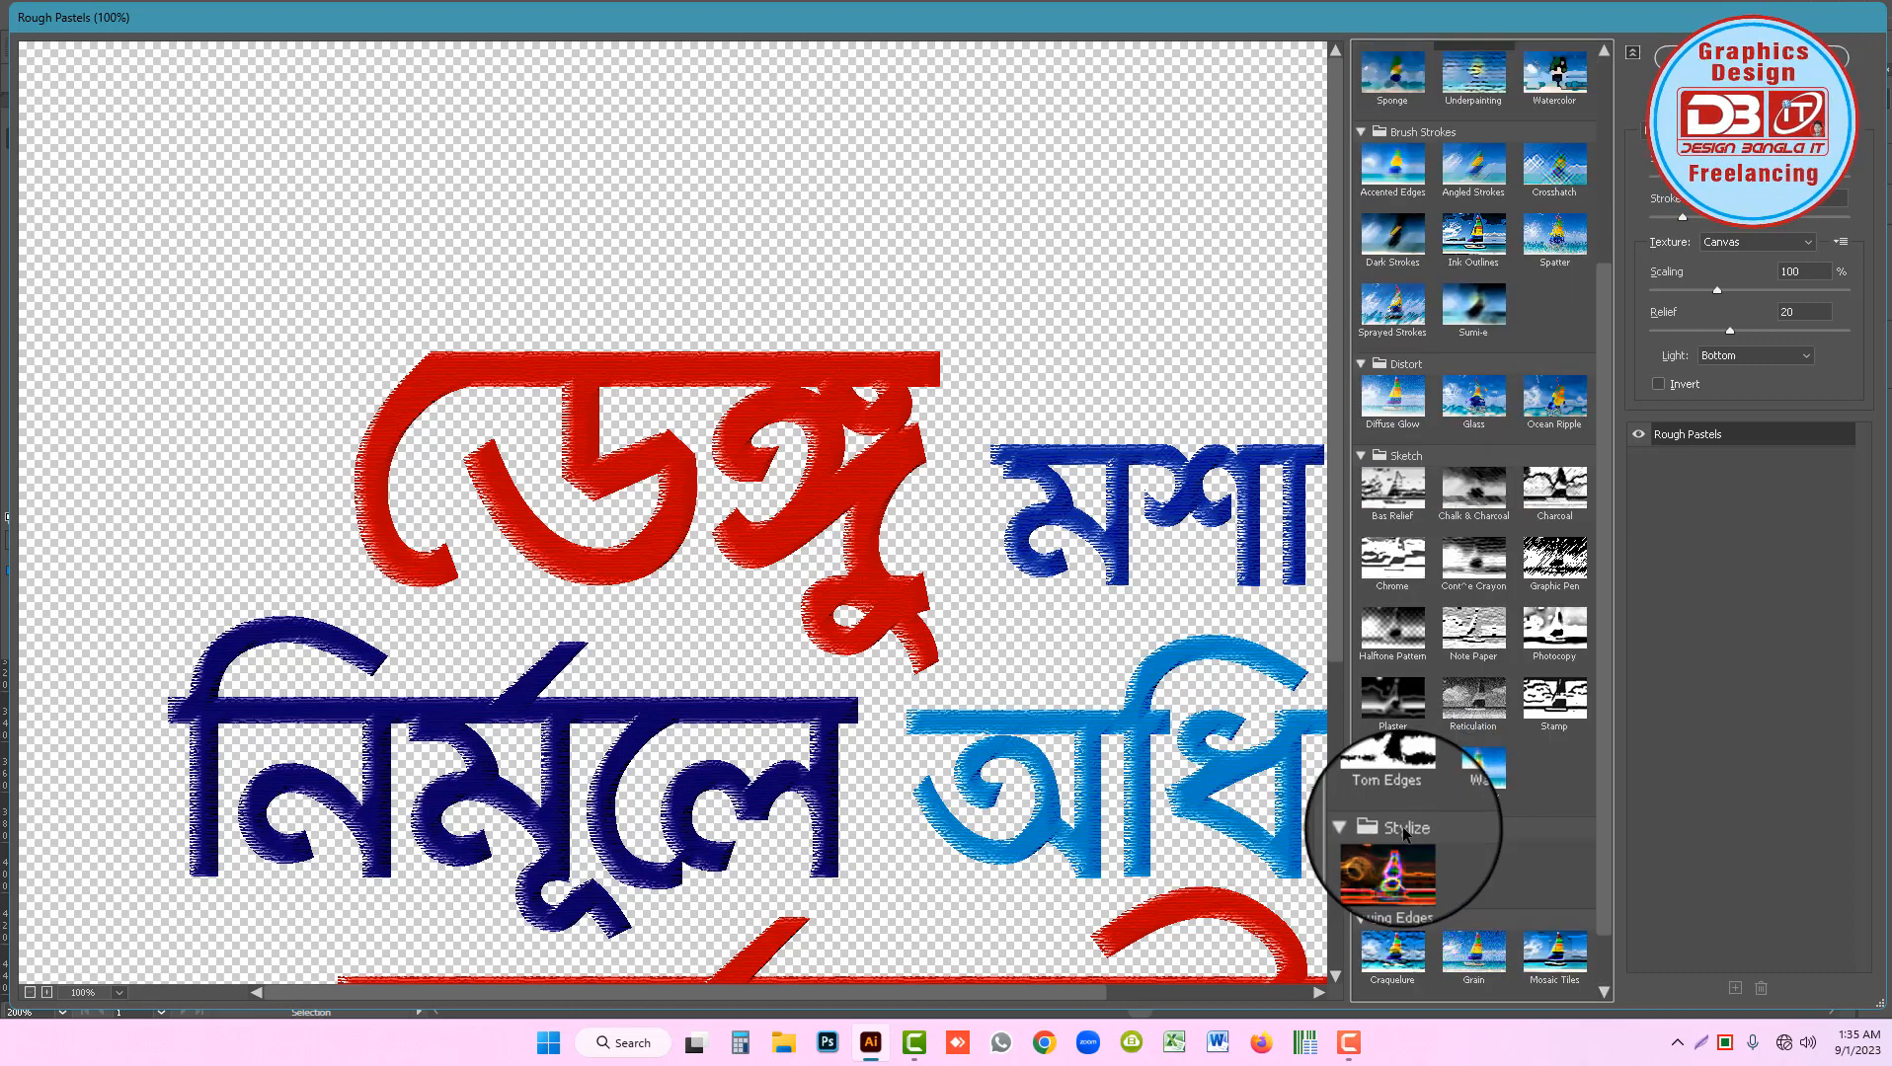
scroll(1425, 805, down, 1)
click(1410, 854)
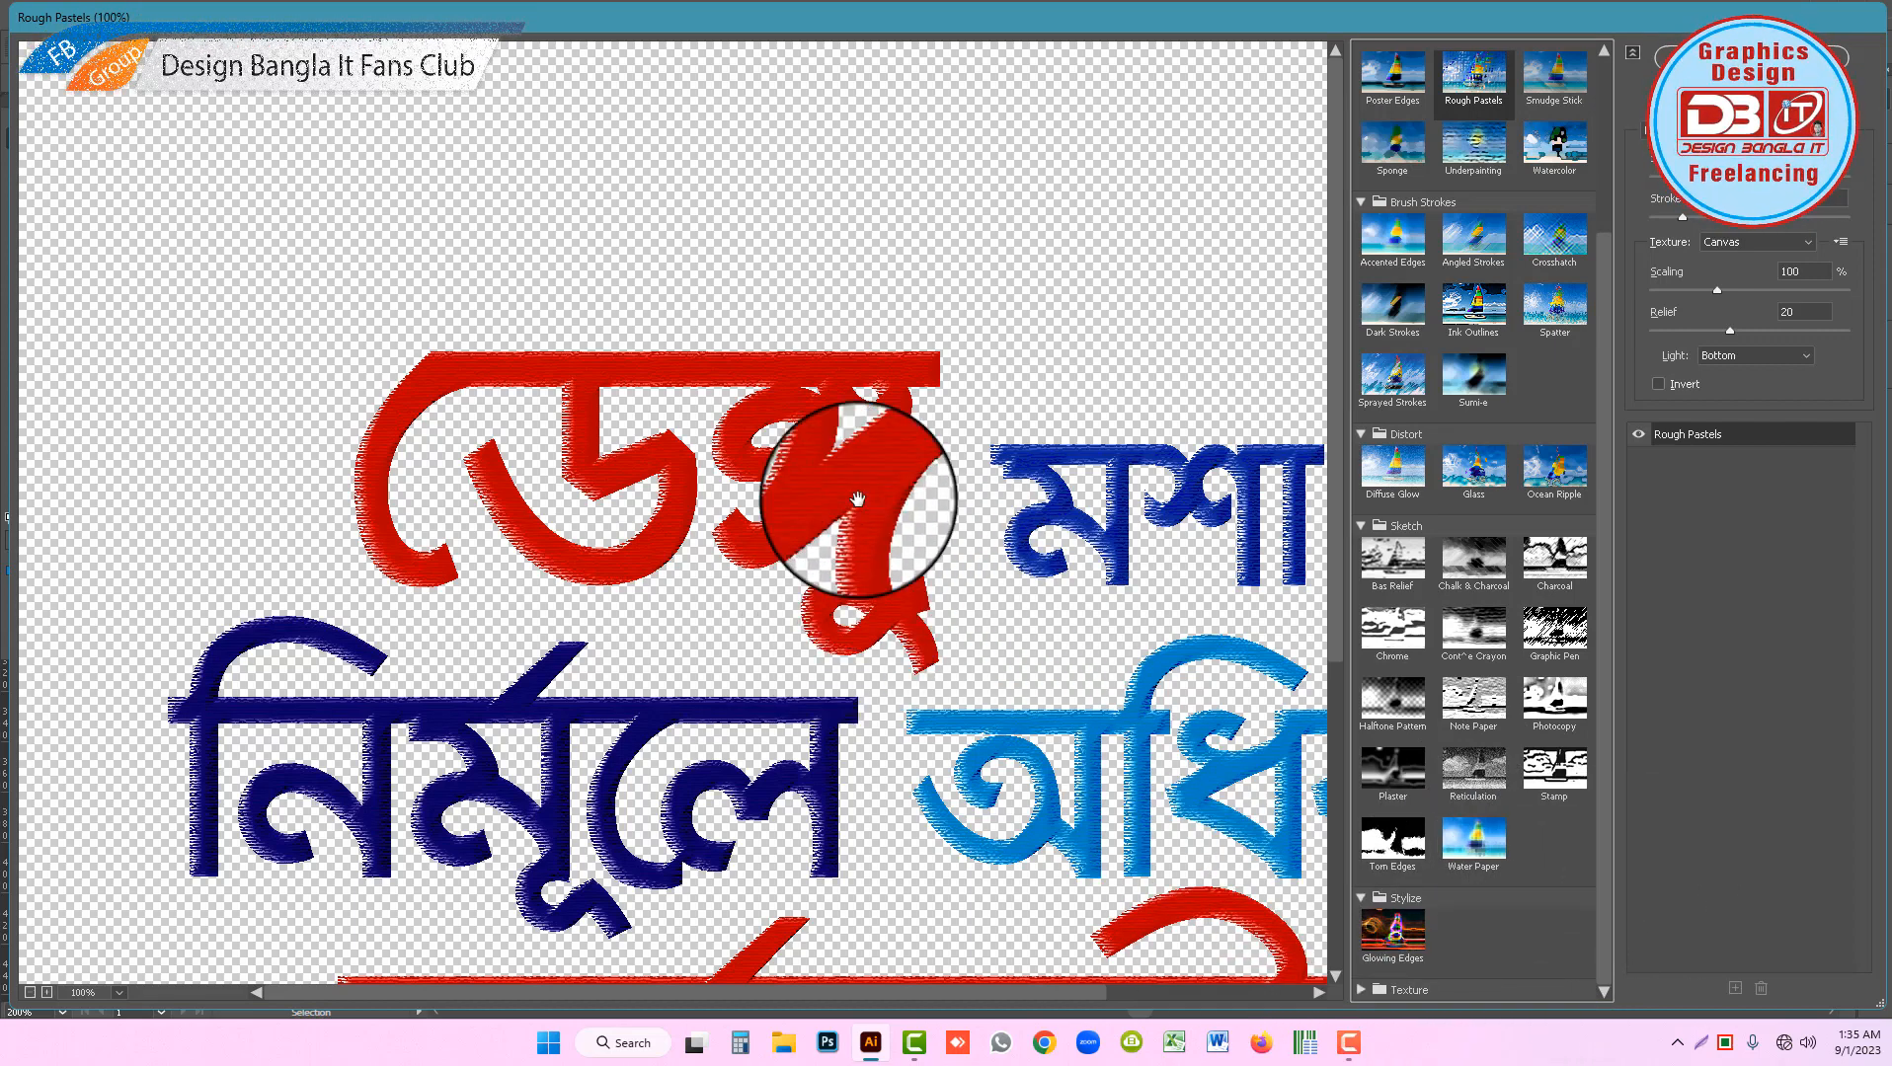
scroll(812, 625, down, 1)
scroll(820, 632, down, 4)
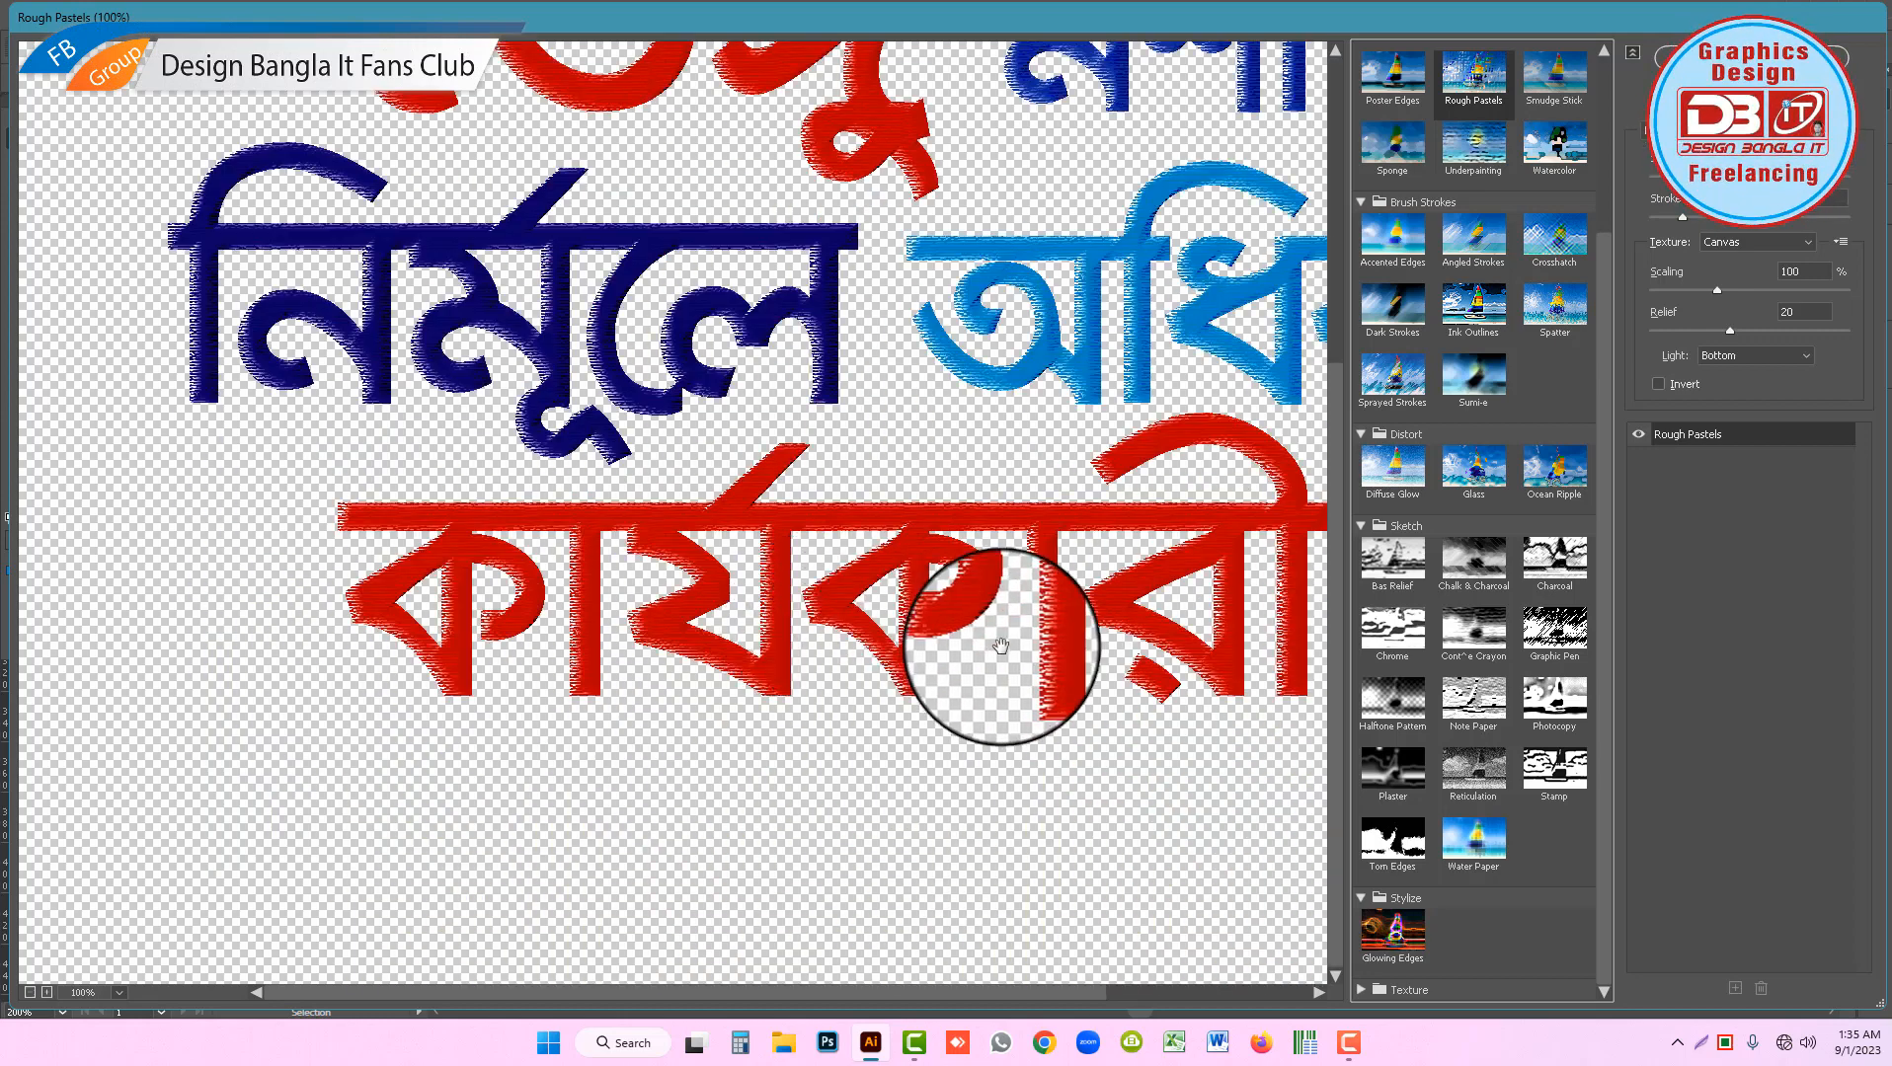
scroll(1000, 642, up, 3)
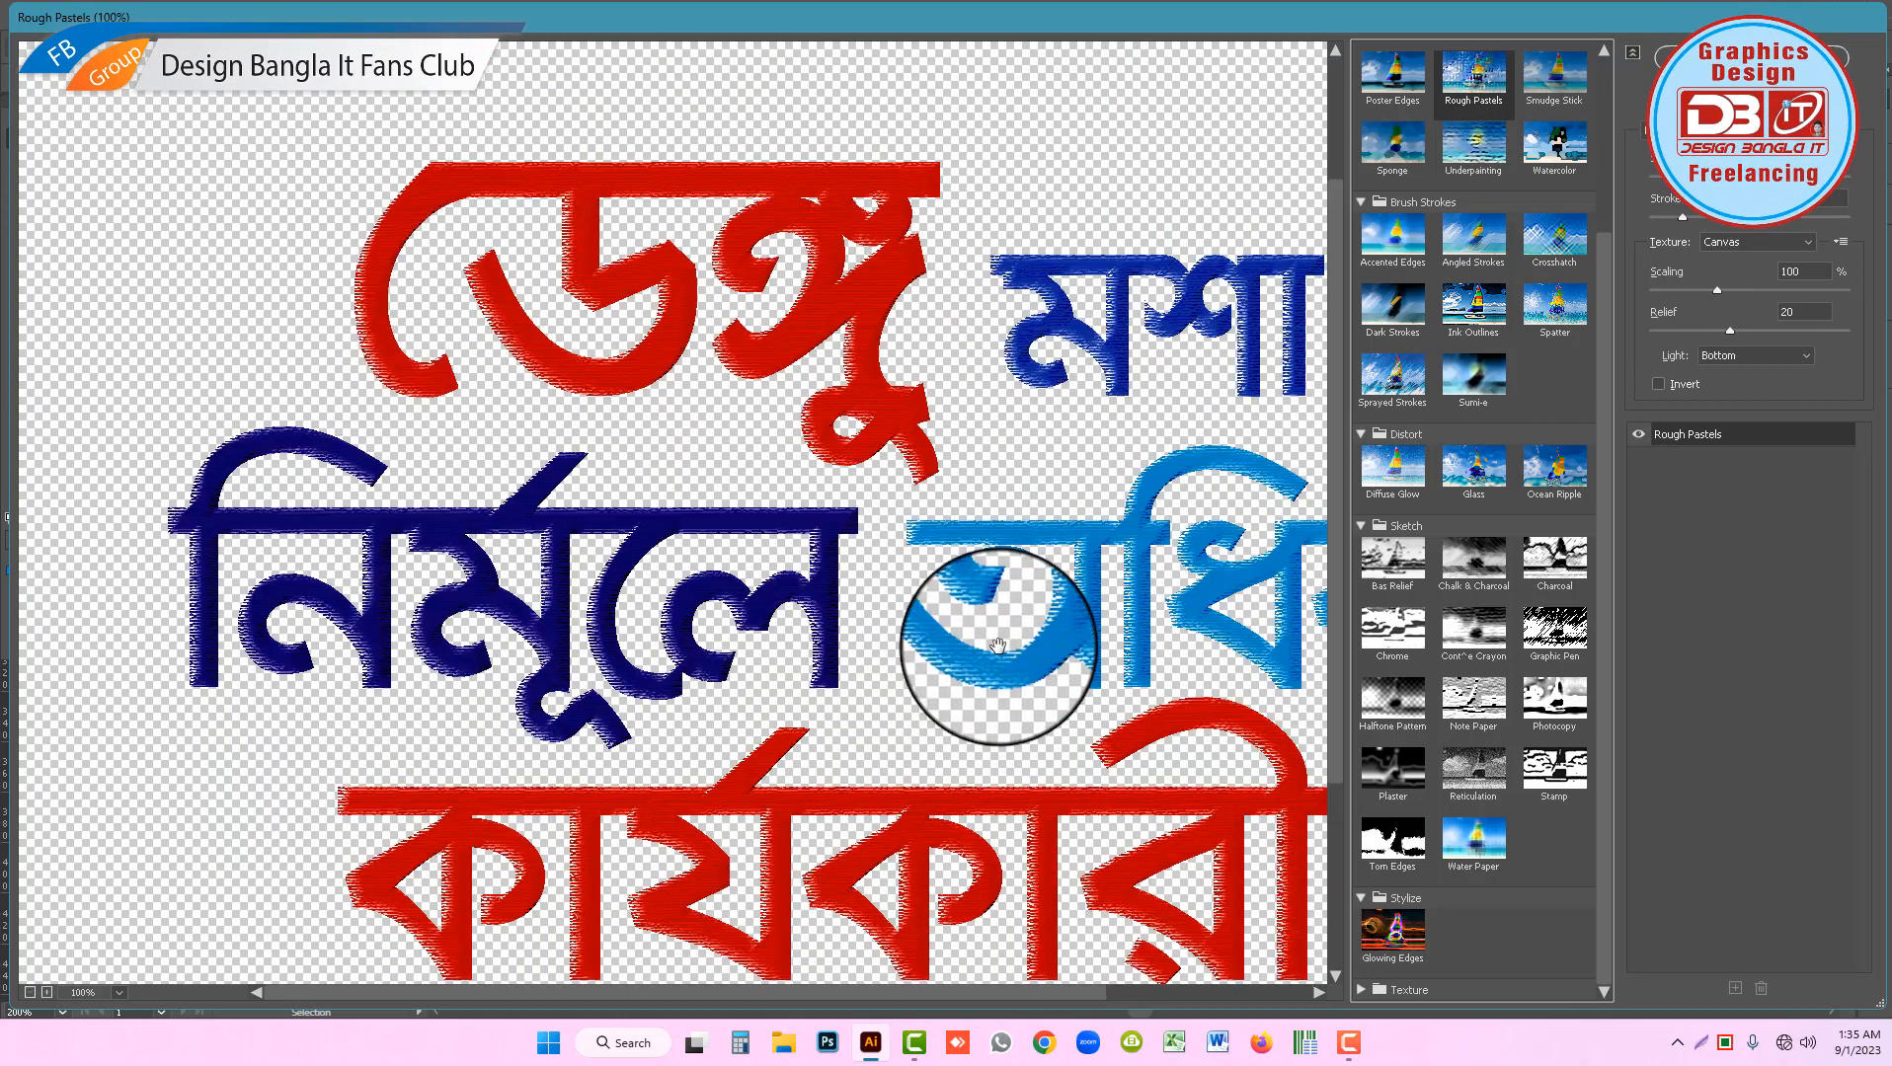
Examine the Rough Pastels preview up close and as a whole, and expand the Texture effect group.
key(ctrl+minus)
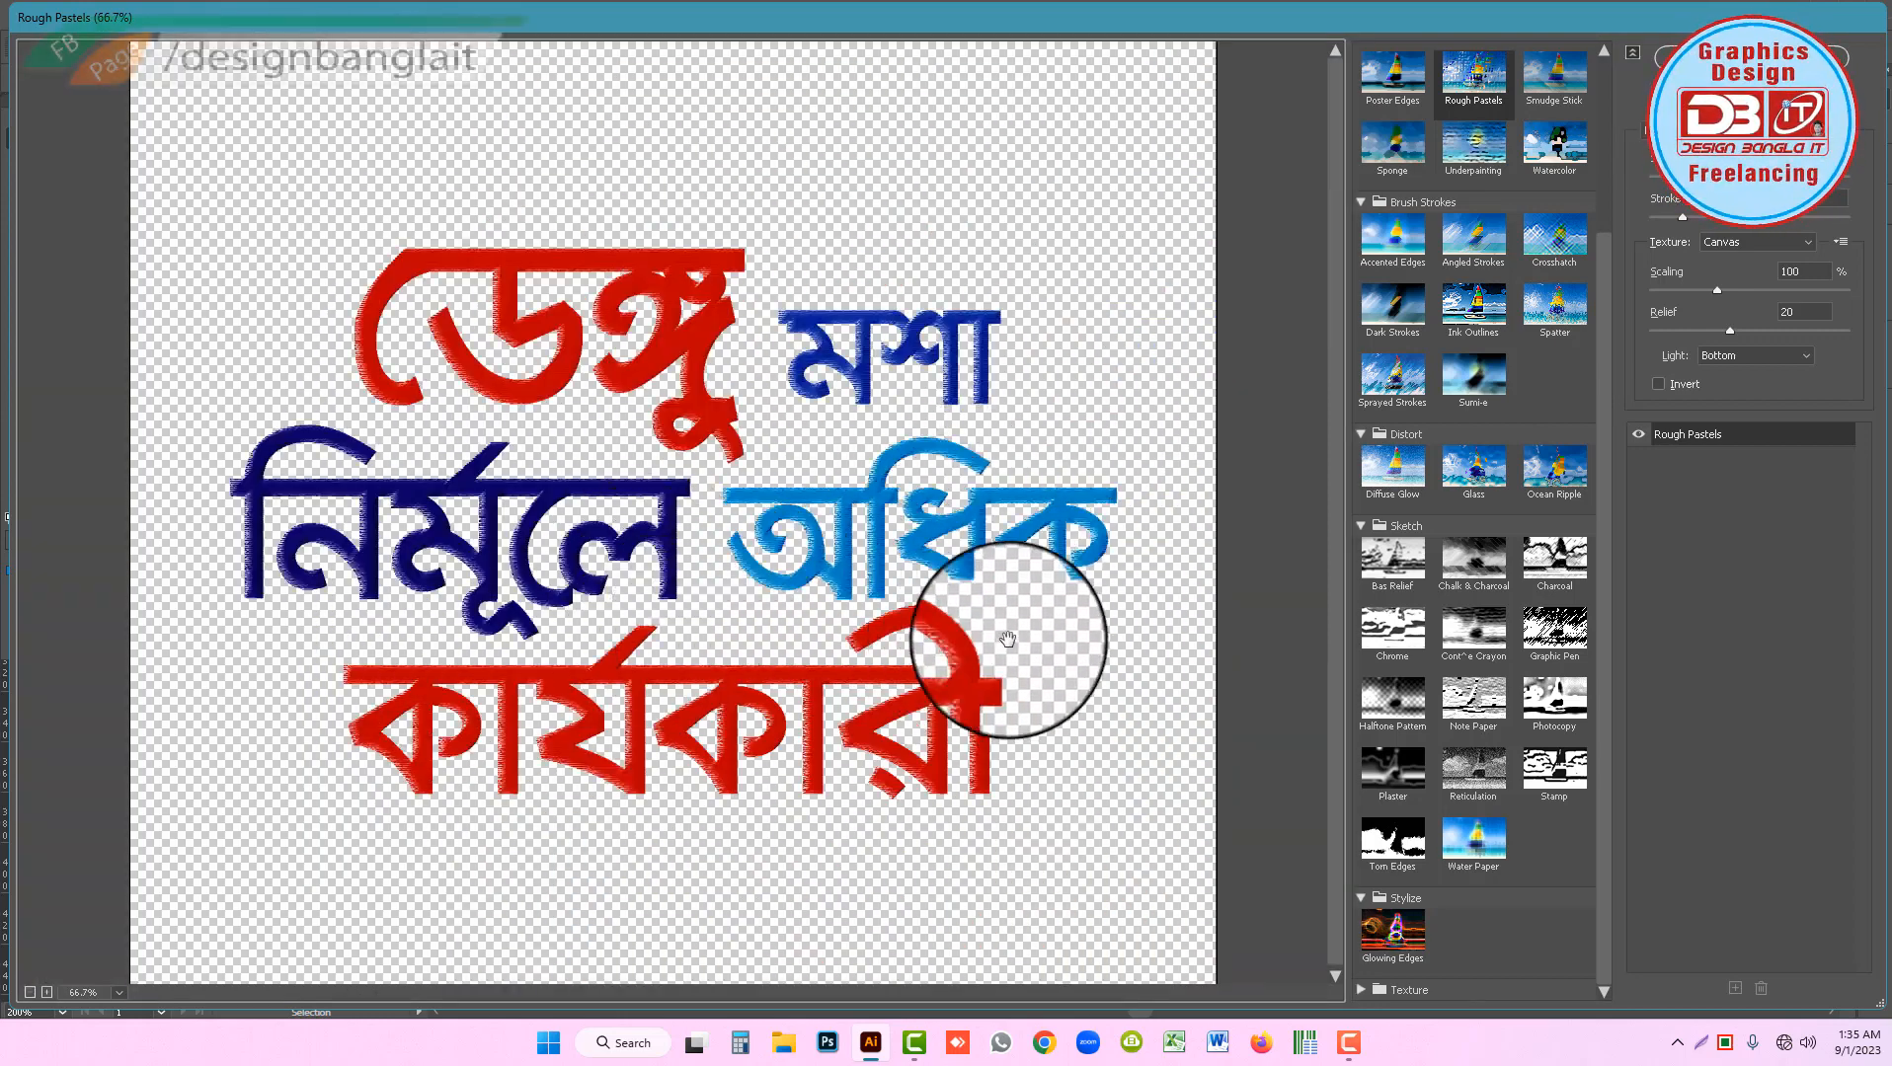
ctrl+click(671, 395)
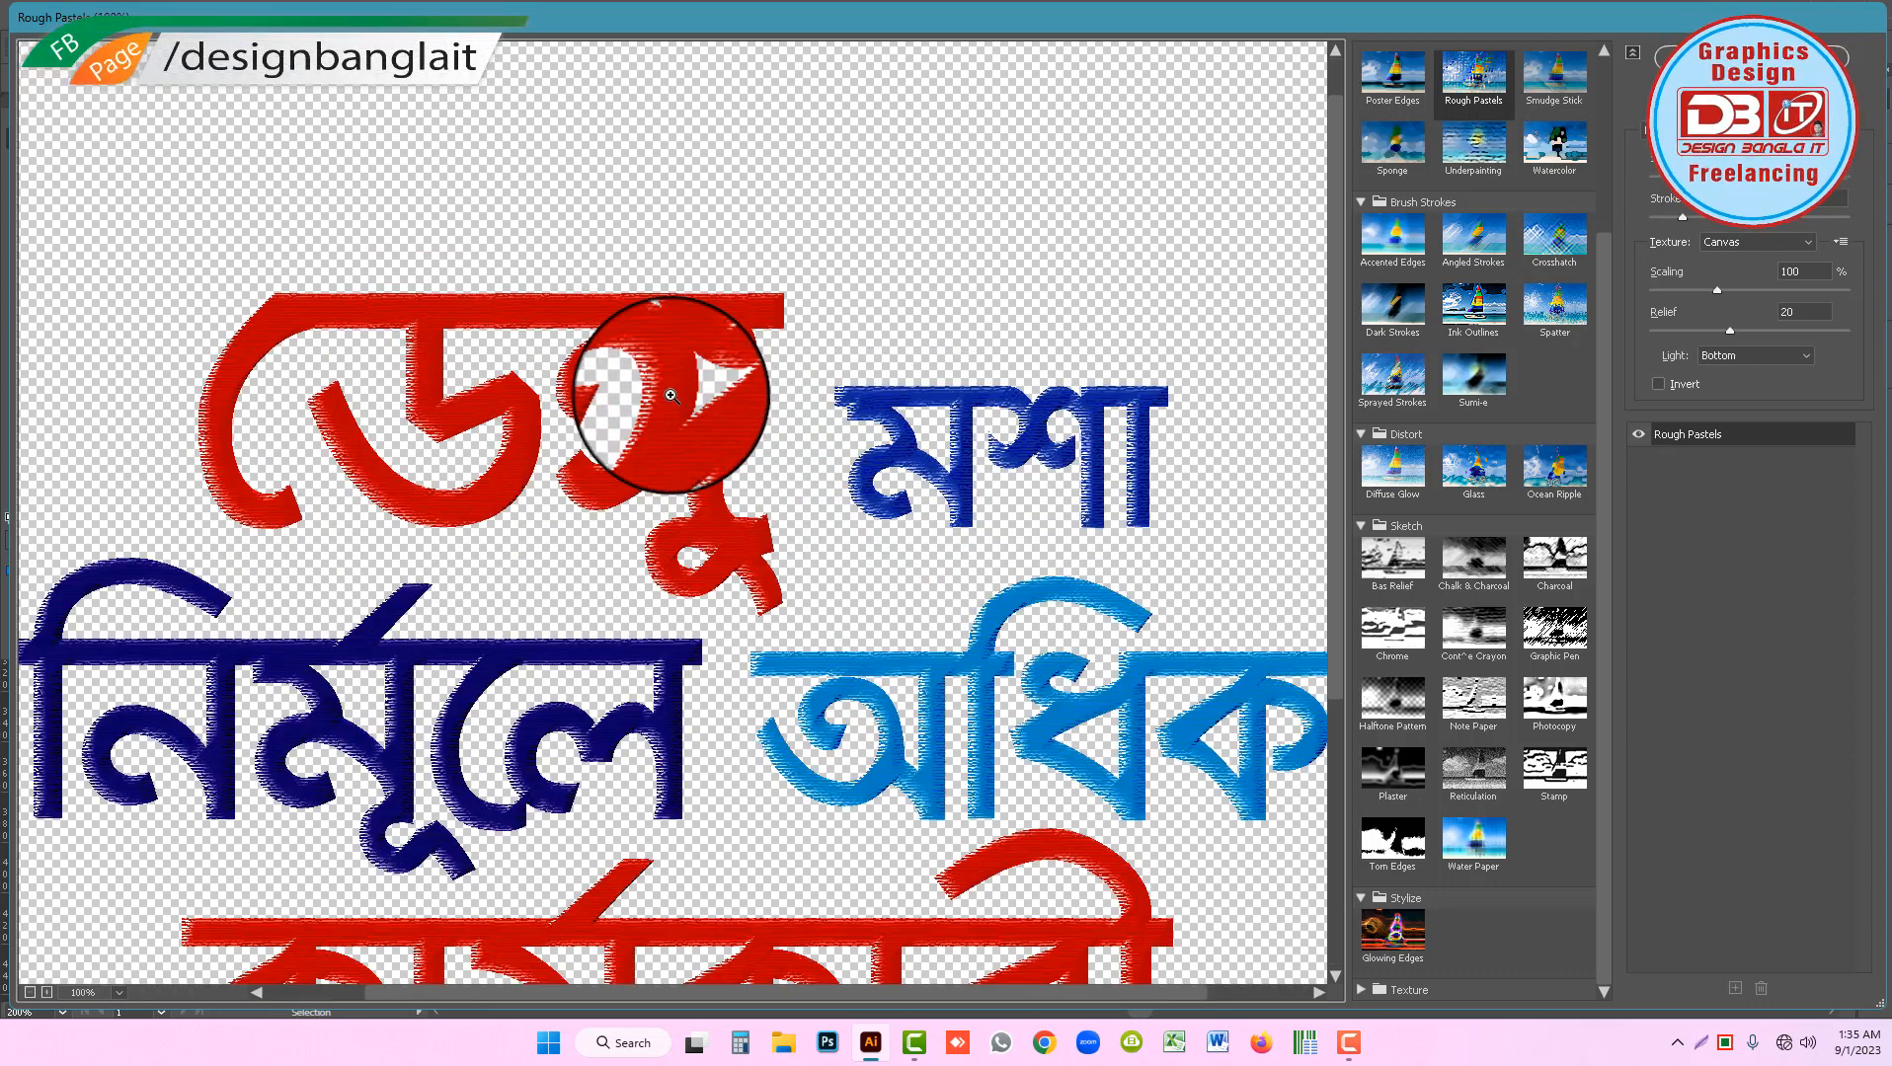
ctrl+click(671, 395)
key(ctrl+minus)
key(ctrl+minus)
key(ctrl+minus)
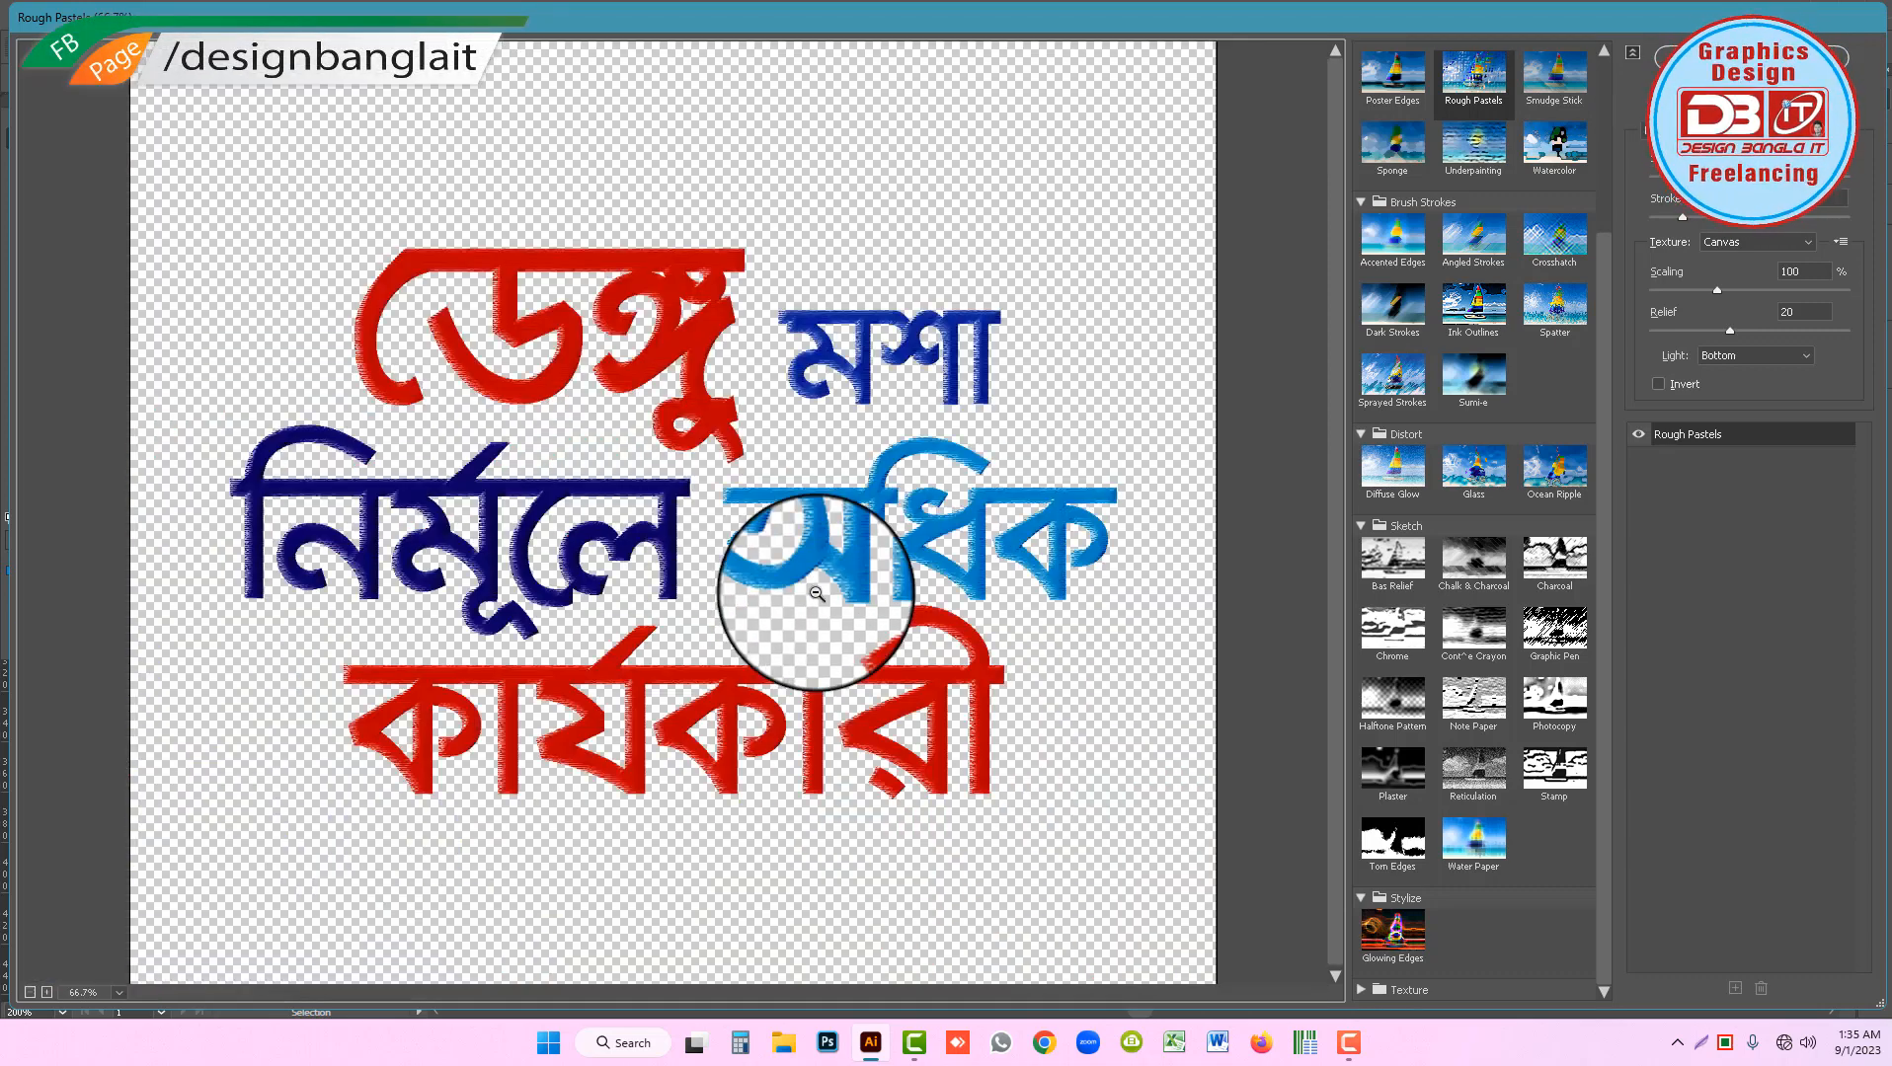
click(1406, 990)
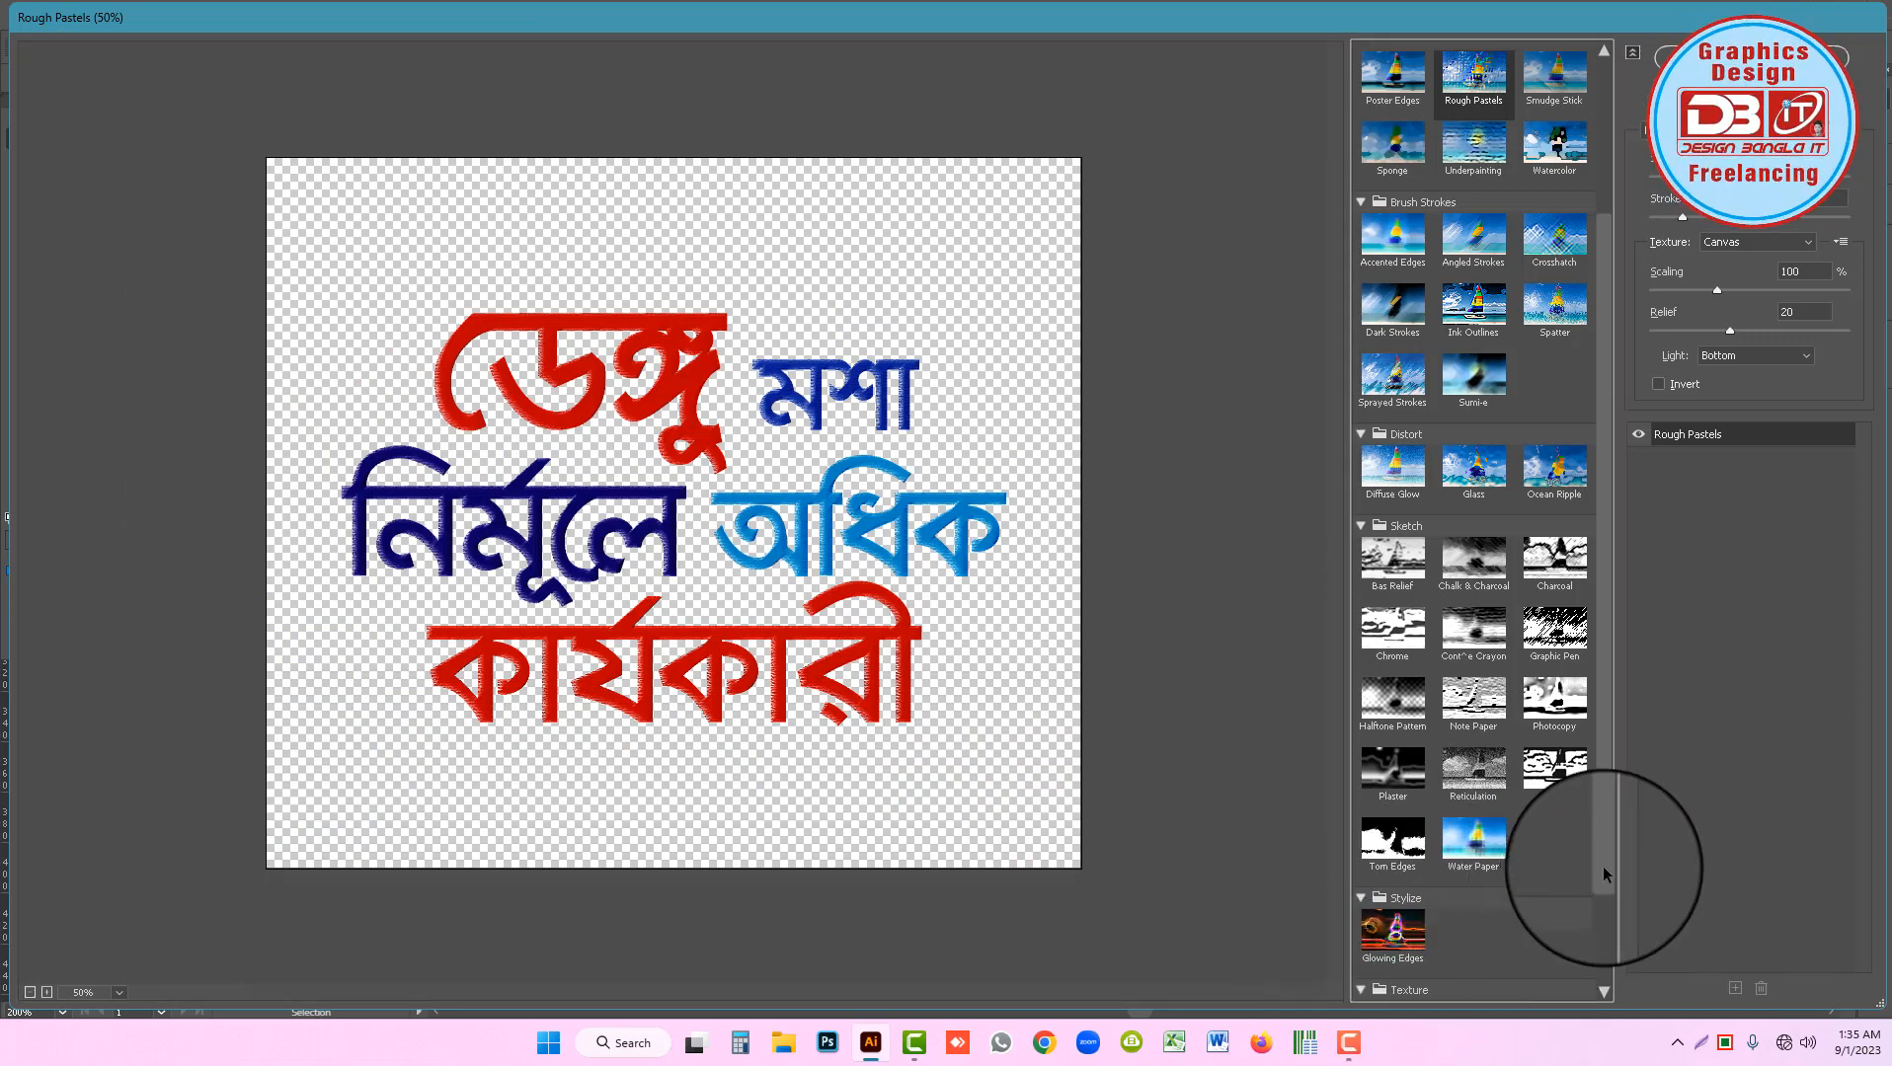
drag(1602, 866, 1621, 977)
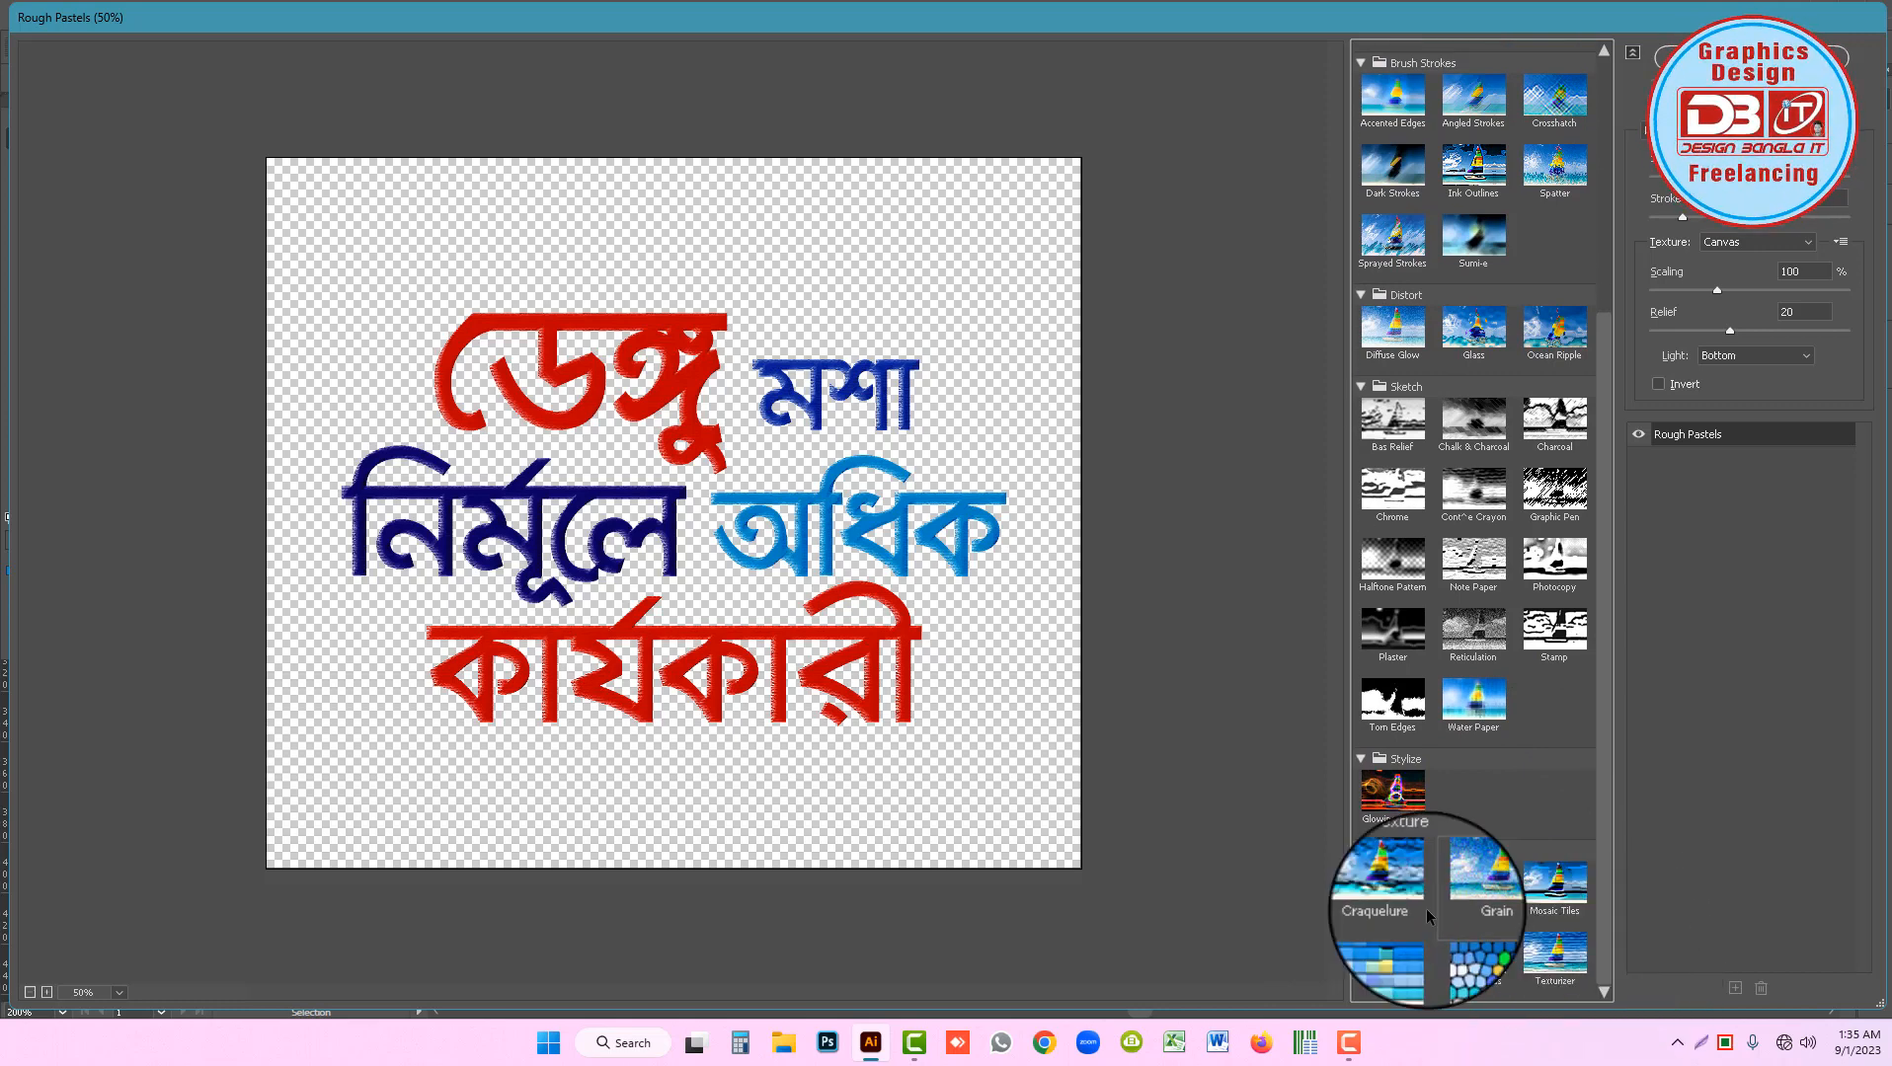
Try the Craquelure, Grain, Mosaic Tiles and Texturizer effects on the text and examine the Texturizer surface up close.
click(1392, 886)
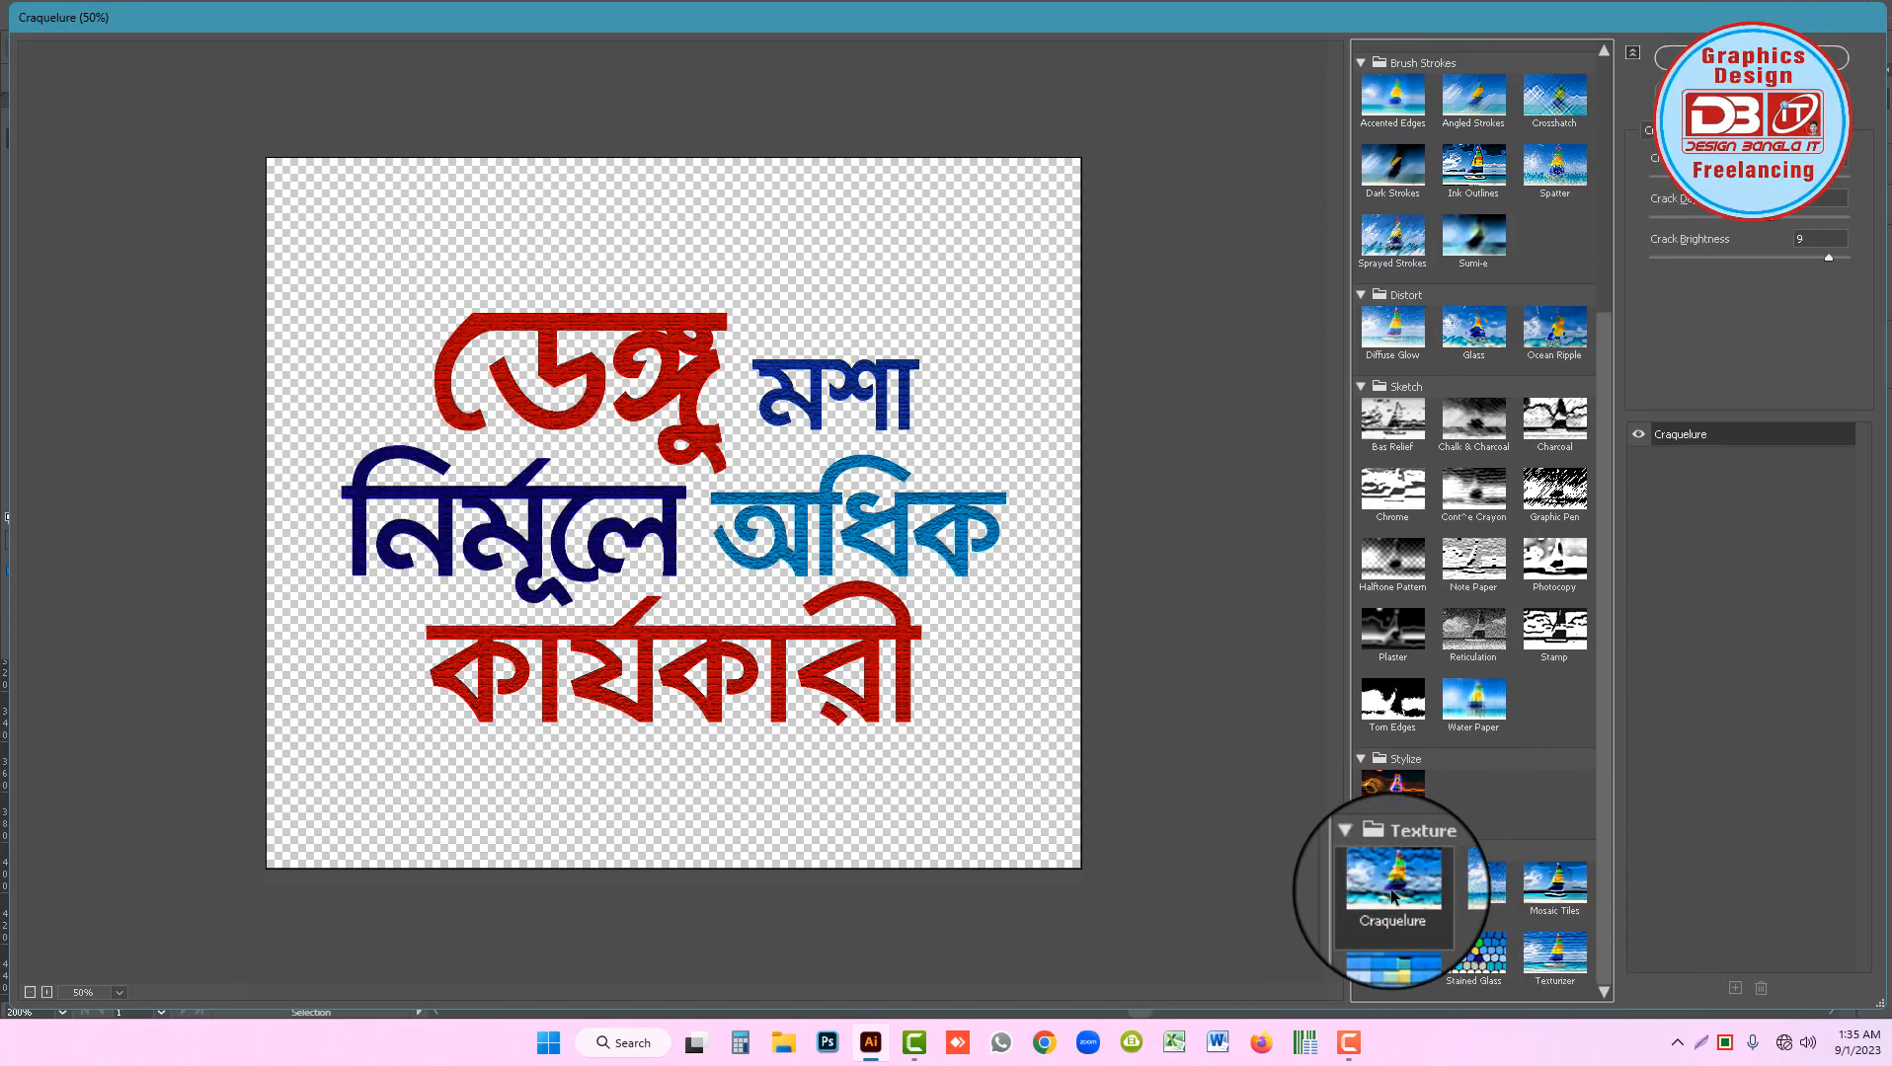
click(1478, 882)
click(1540, 886)
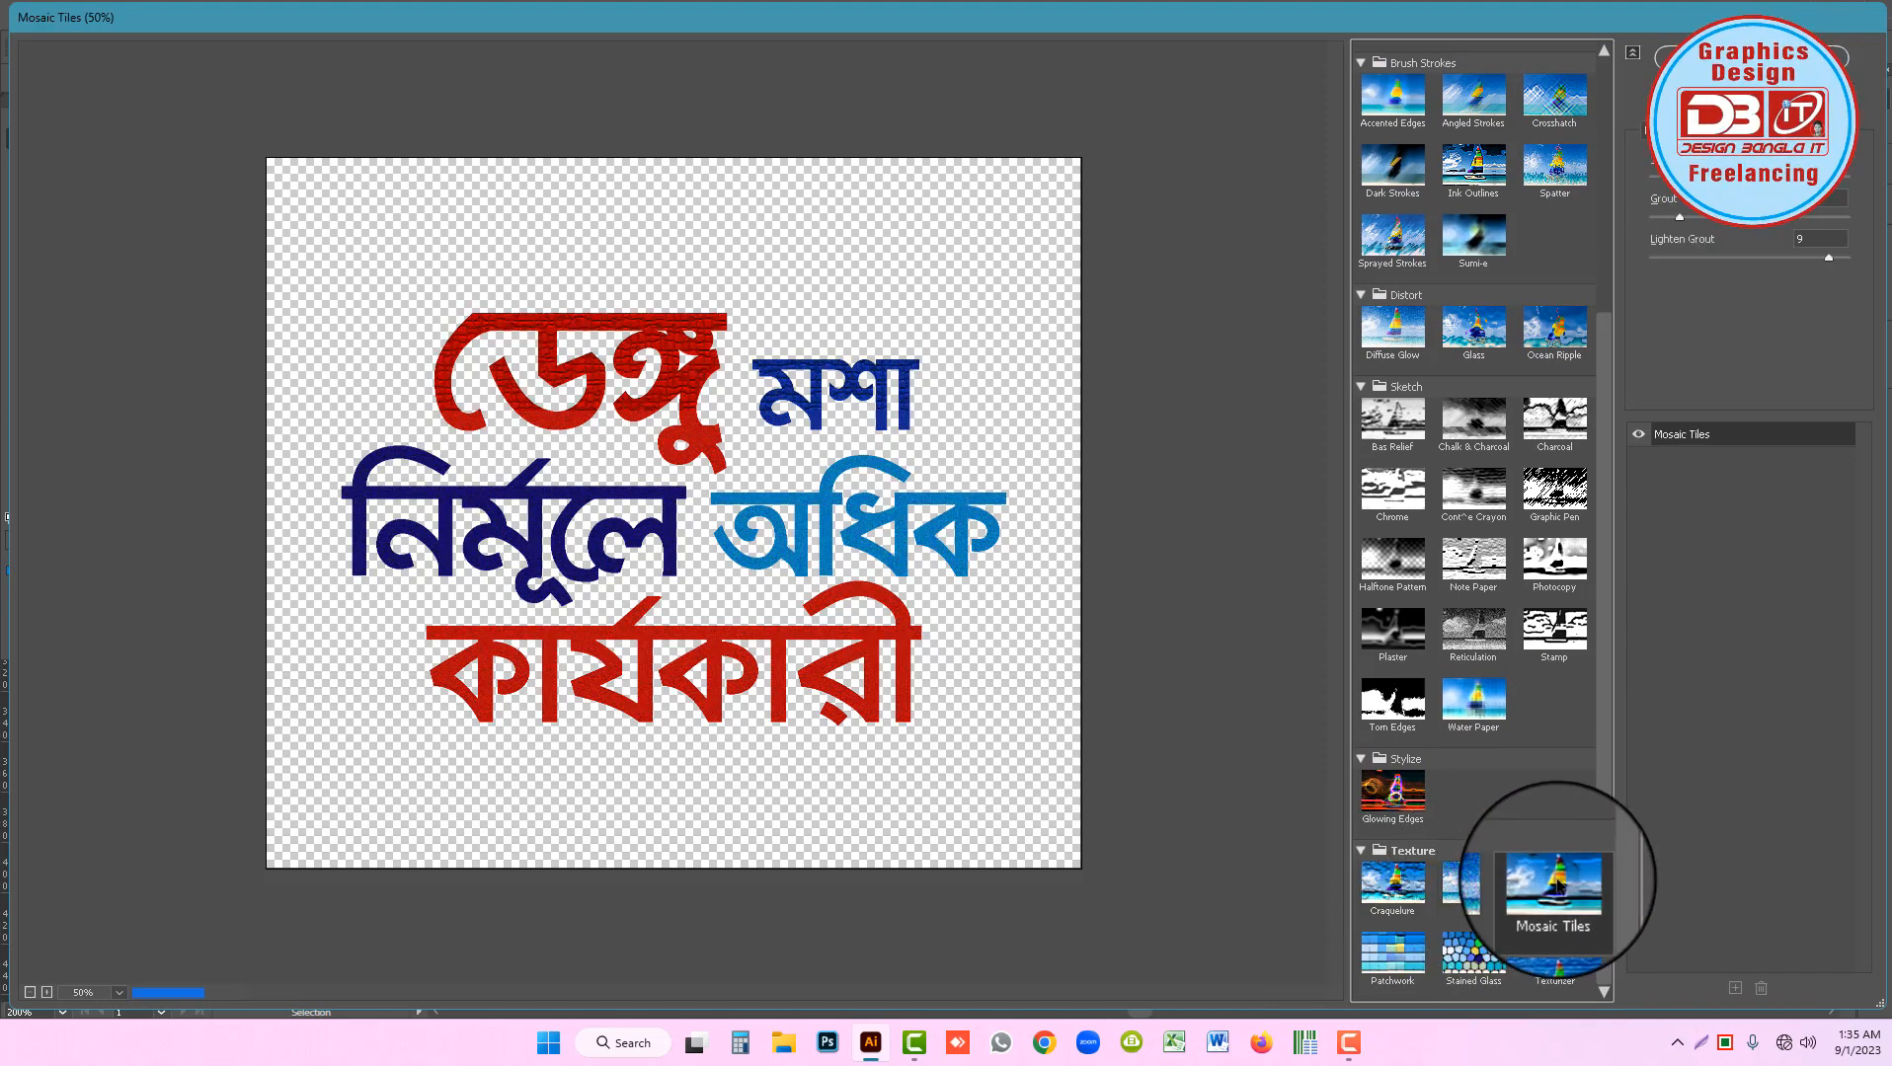
click(1553, 950)
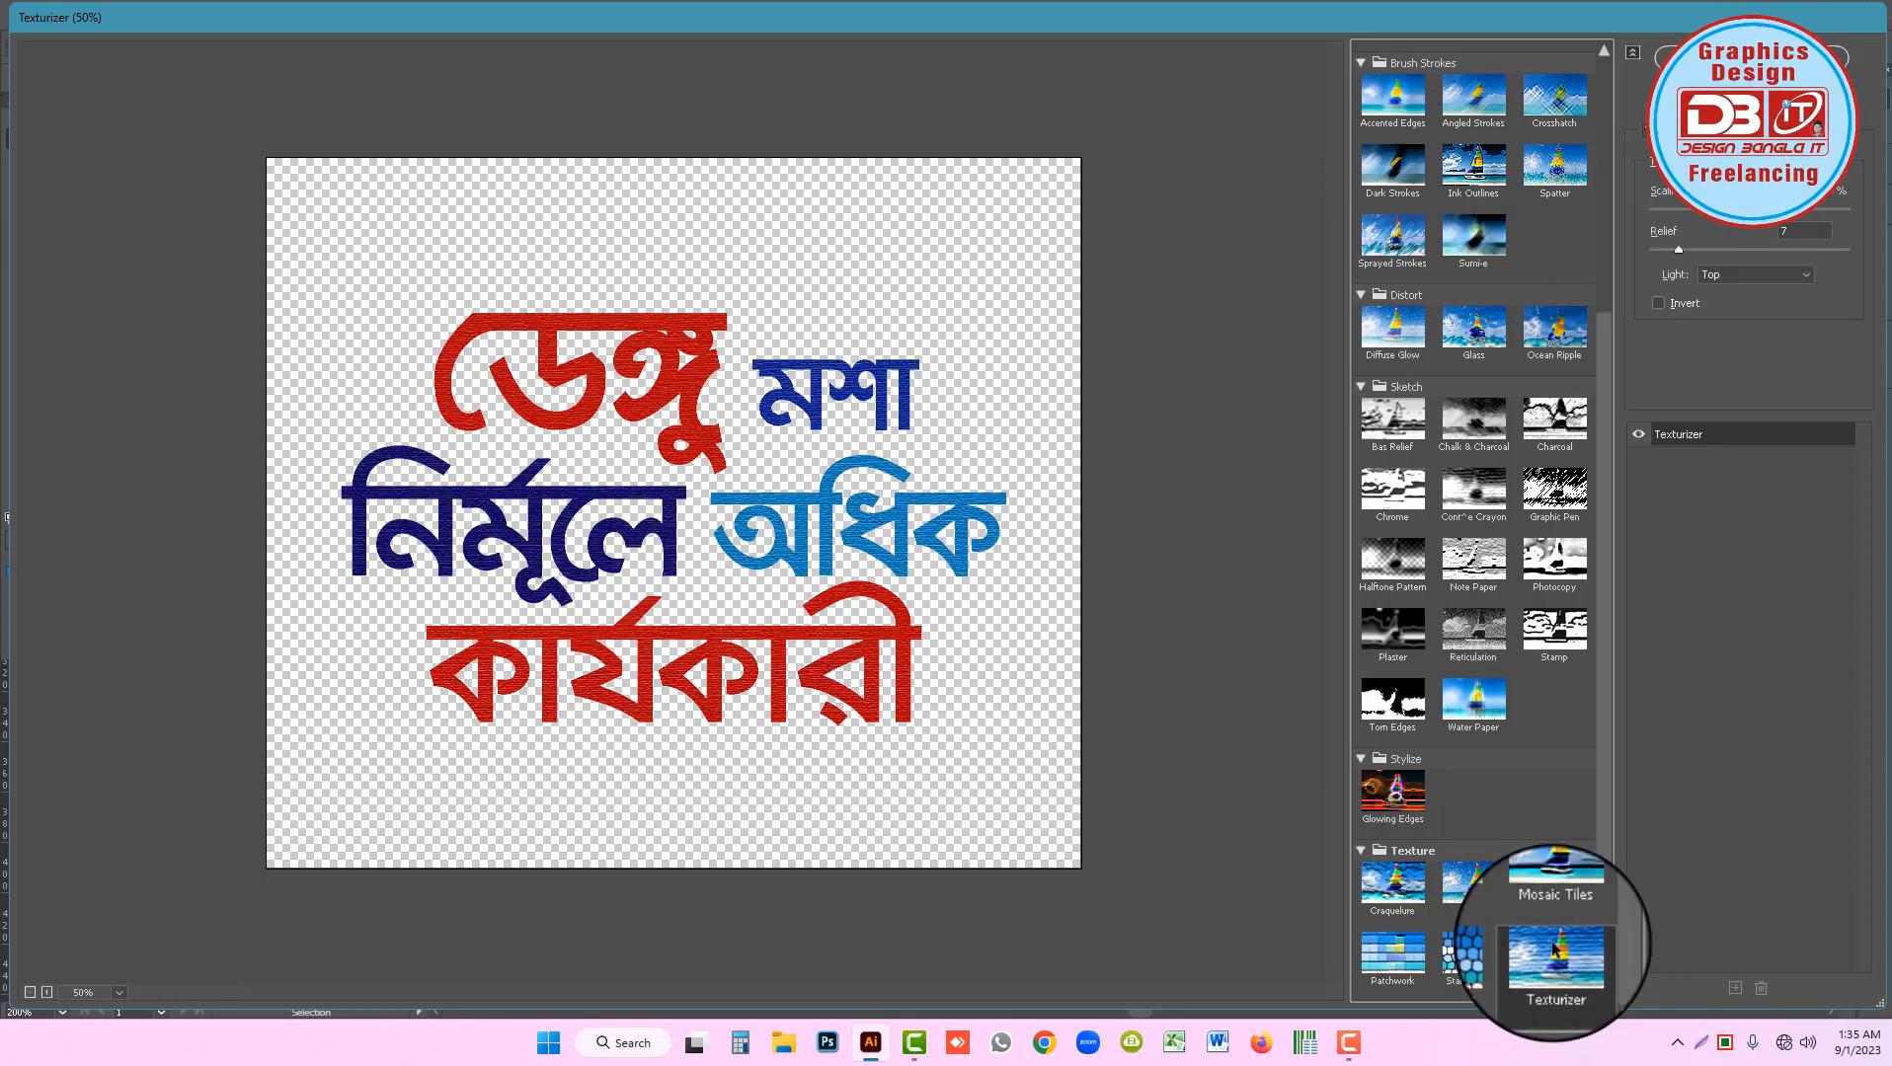
ctrl+click(760, 464)
ctrl+click(768, 497)
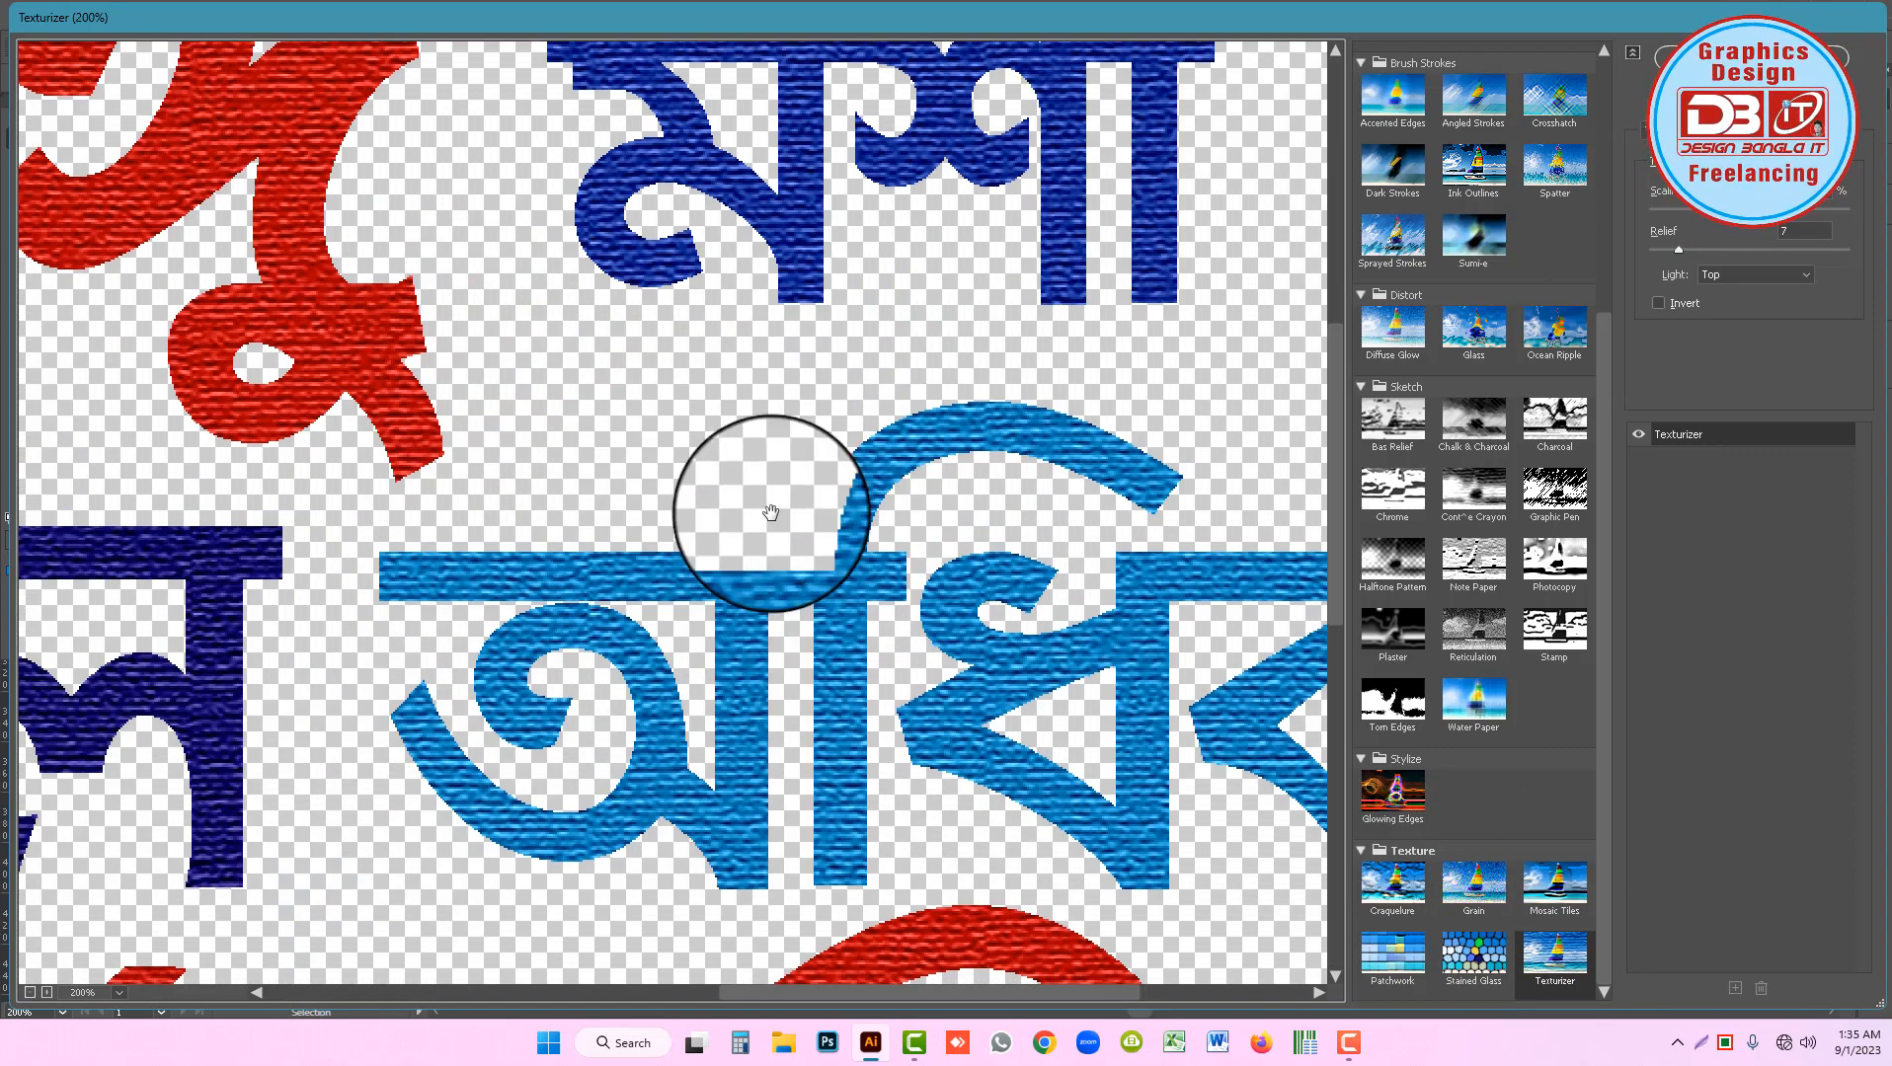
ctrl+click(790, 559)
alt+click(790, 558)
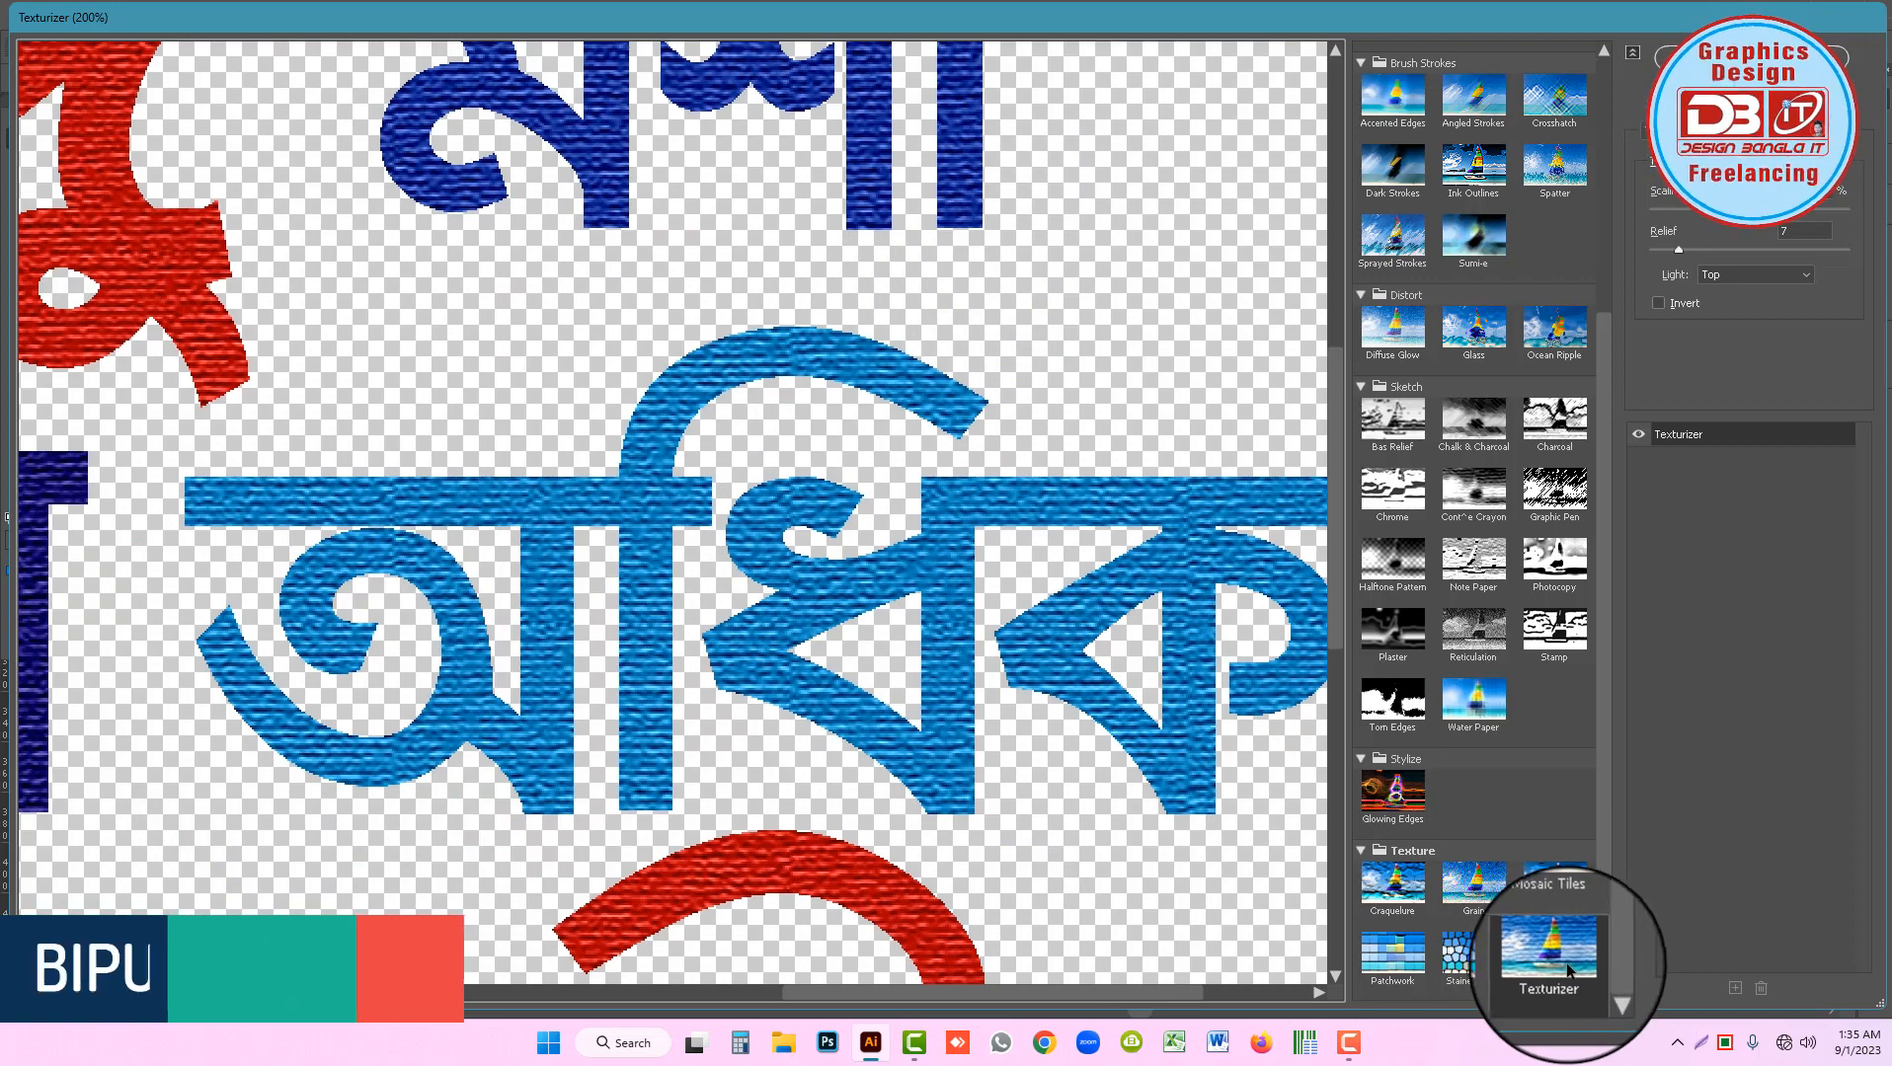
Try the Stained Glass, Patchwork and Craquelure effects on the text and examine the Craquelure surface at several zoom levels.
click(1473, 953)
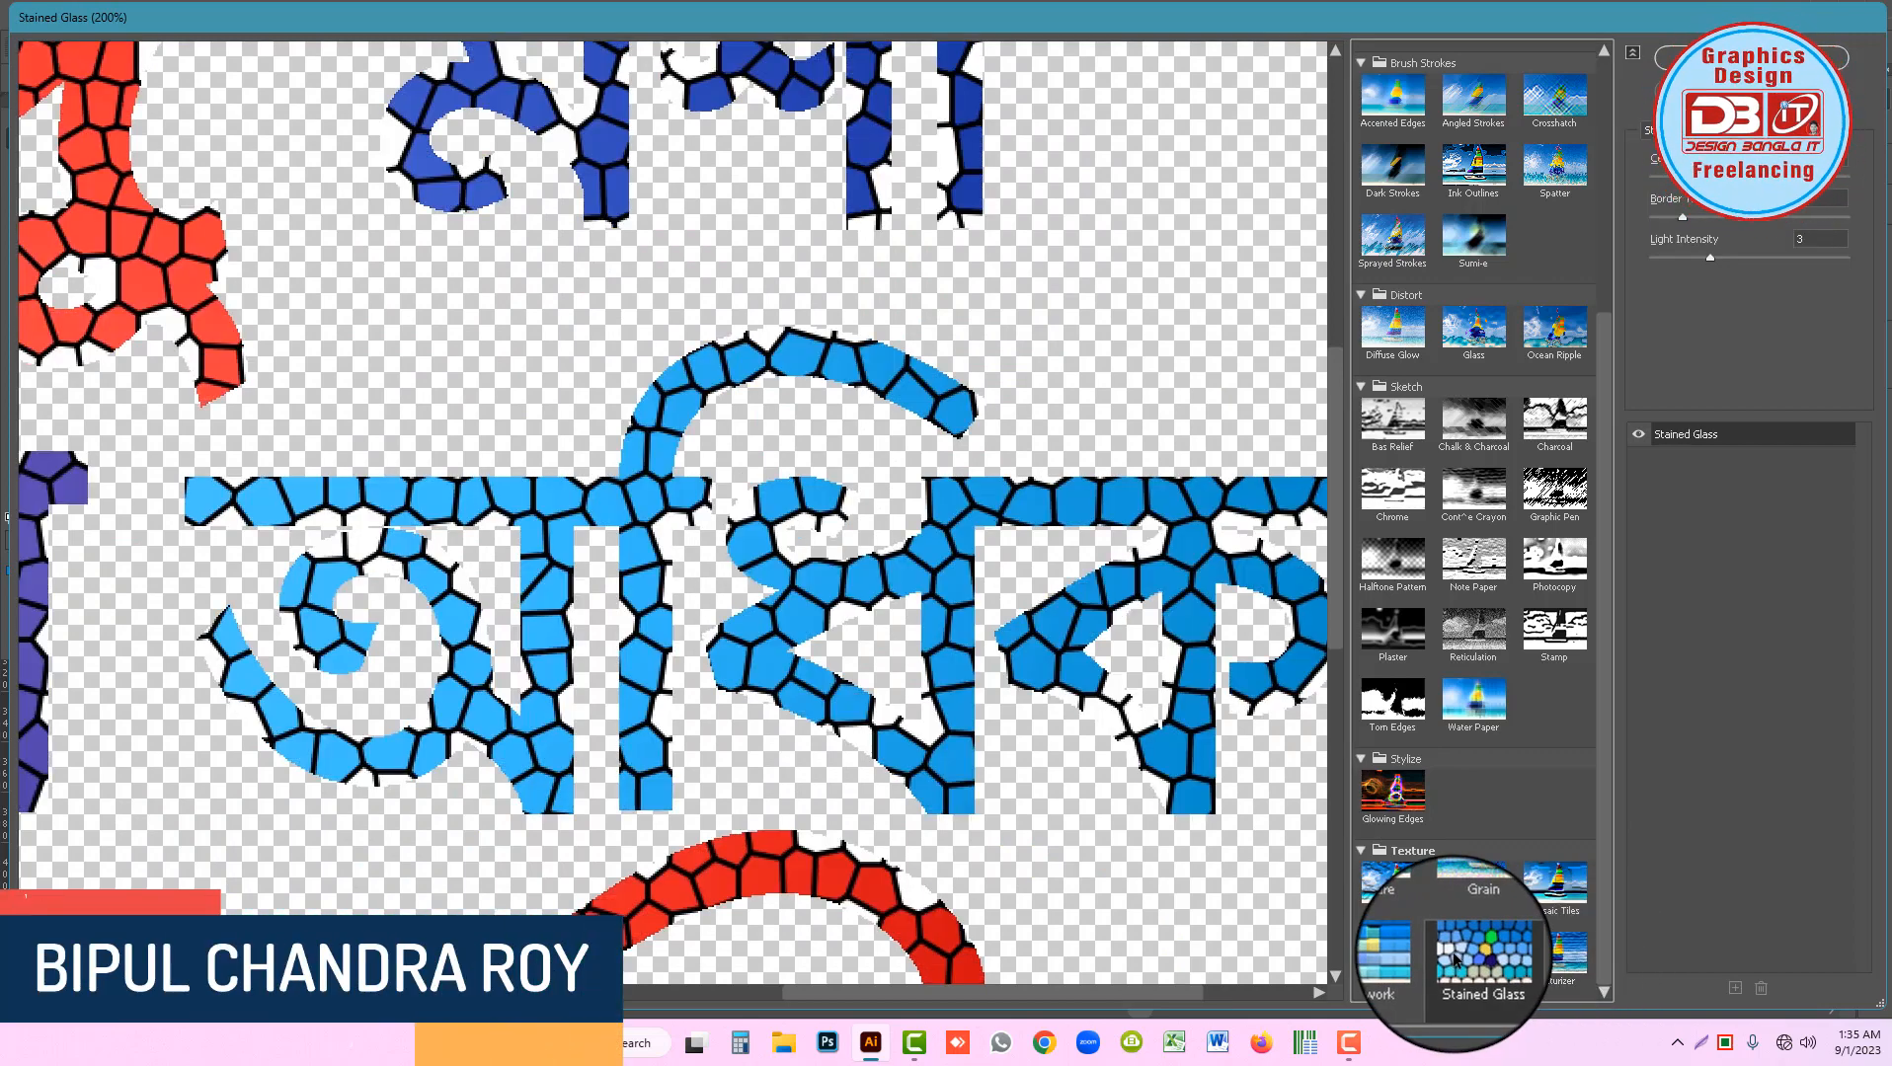
click(1394, 955)
click(1396, 897)
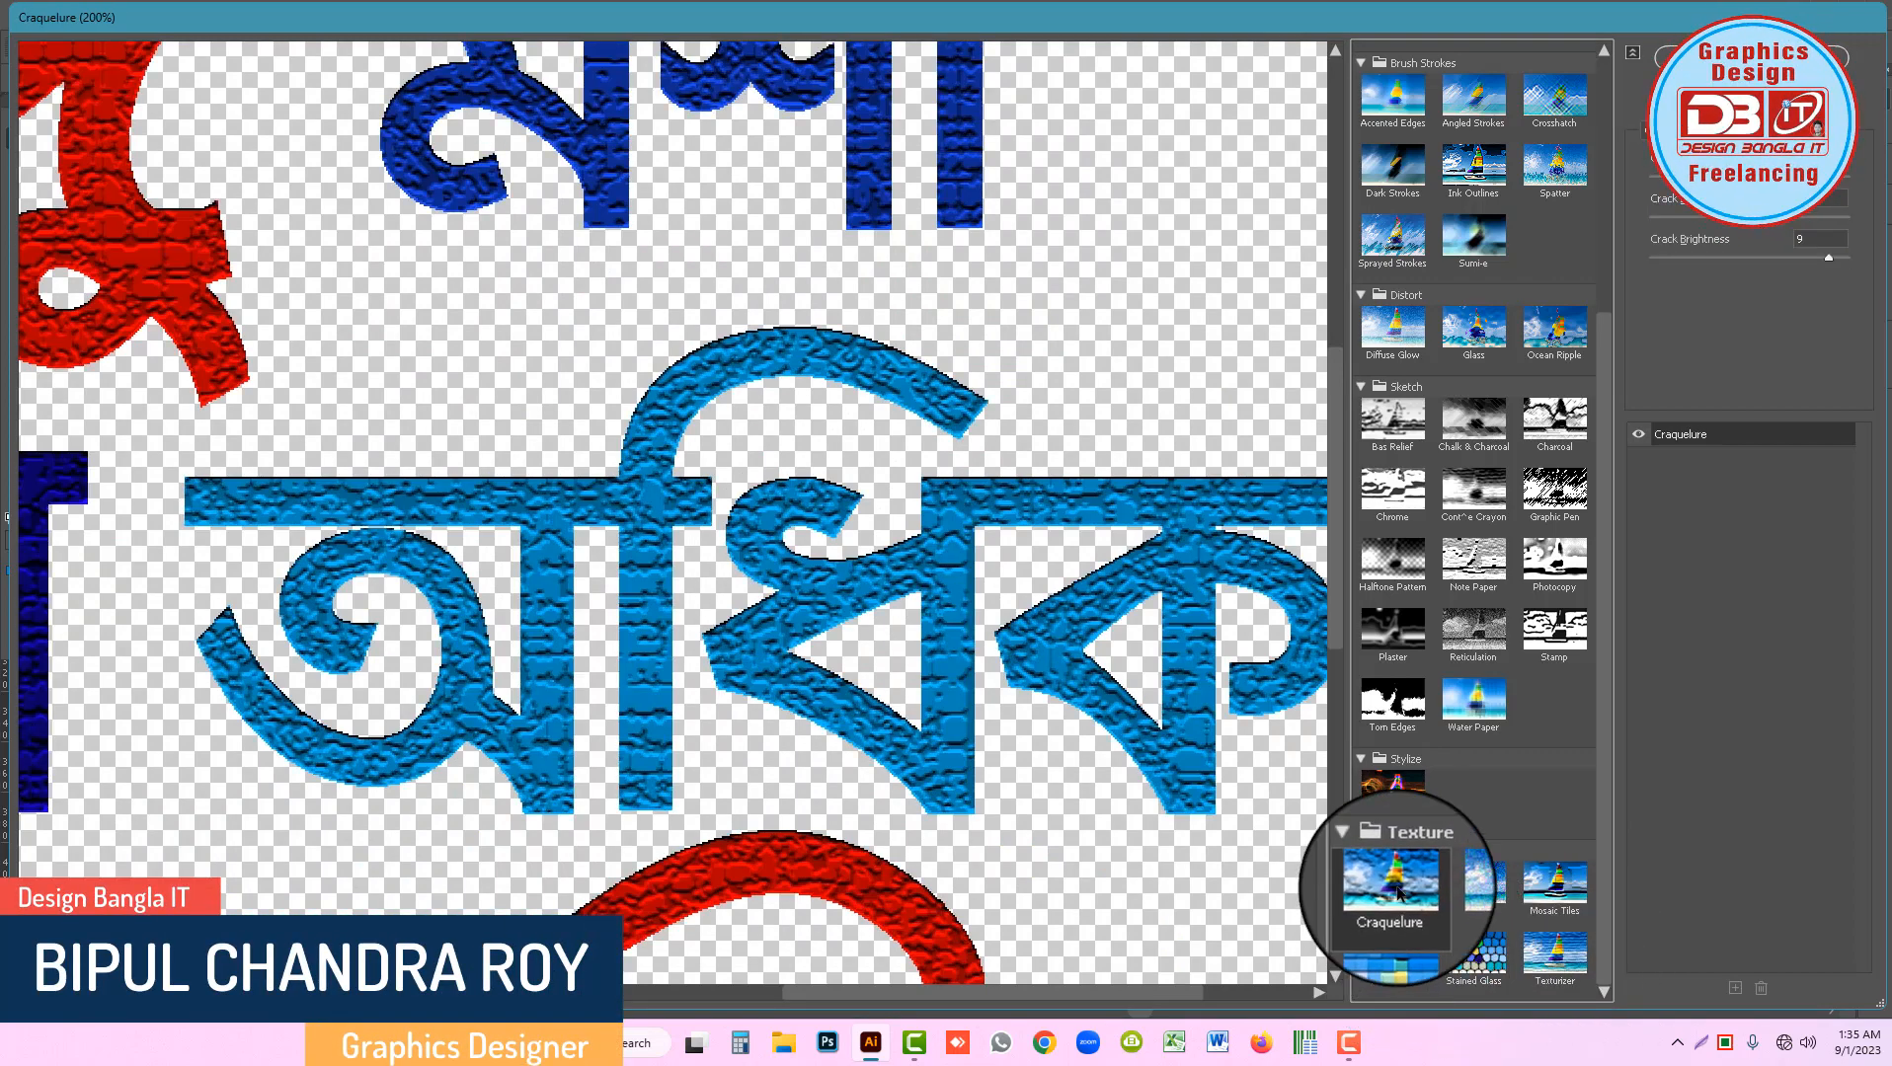
alt+click(1081, 592)
alt+click(1047, 584)
ctrl+click(782, 517)
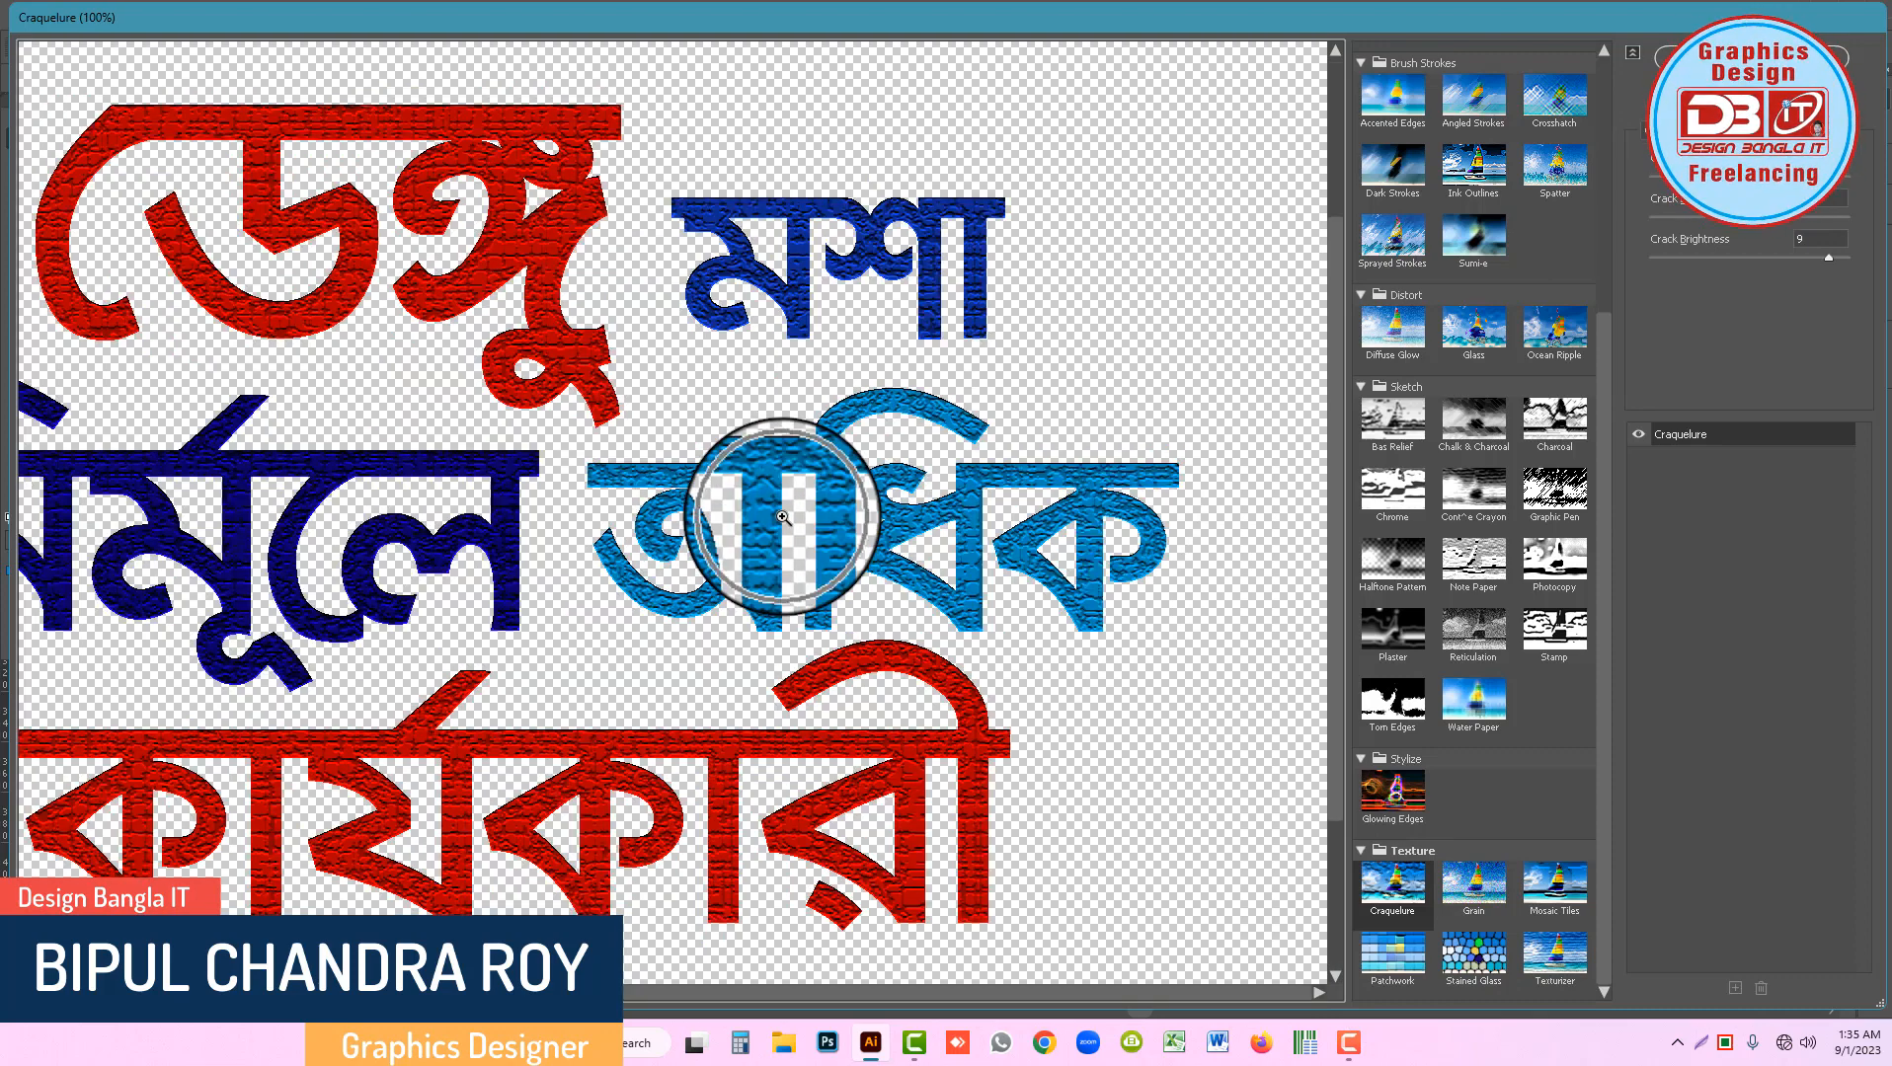
alt+click(1037, 671)
Try the Grain effect on the coloured text and examine its surface up close.
click(1457, 881)
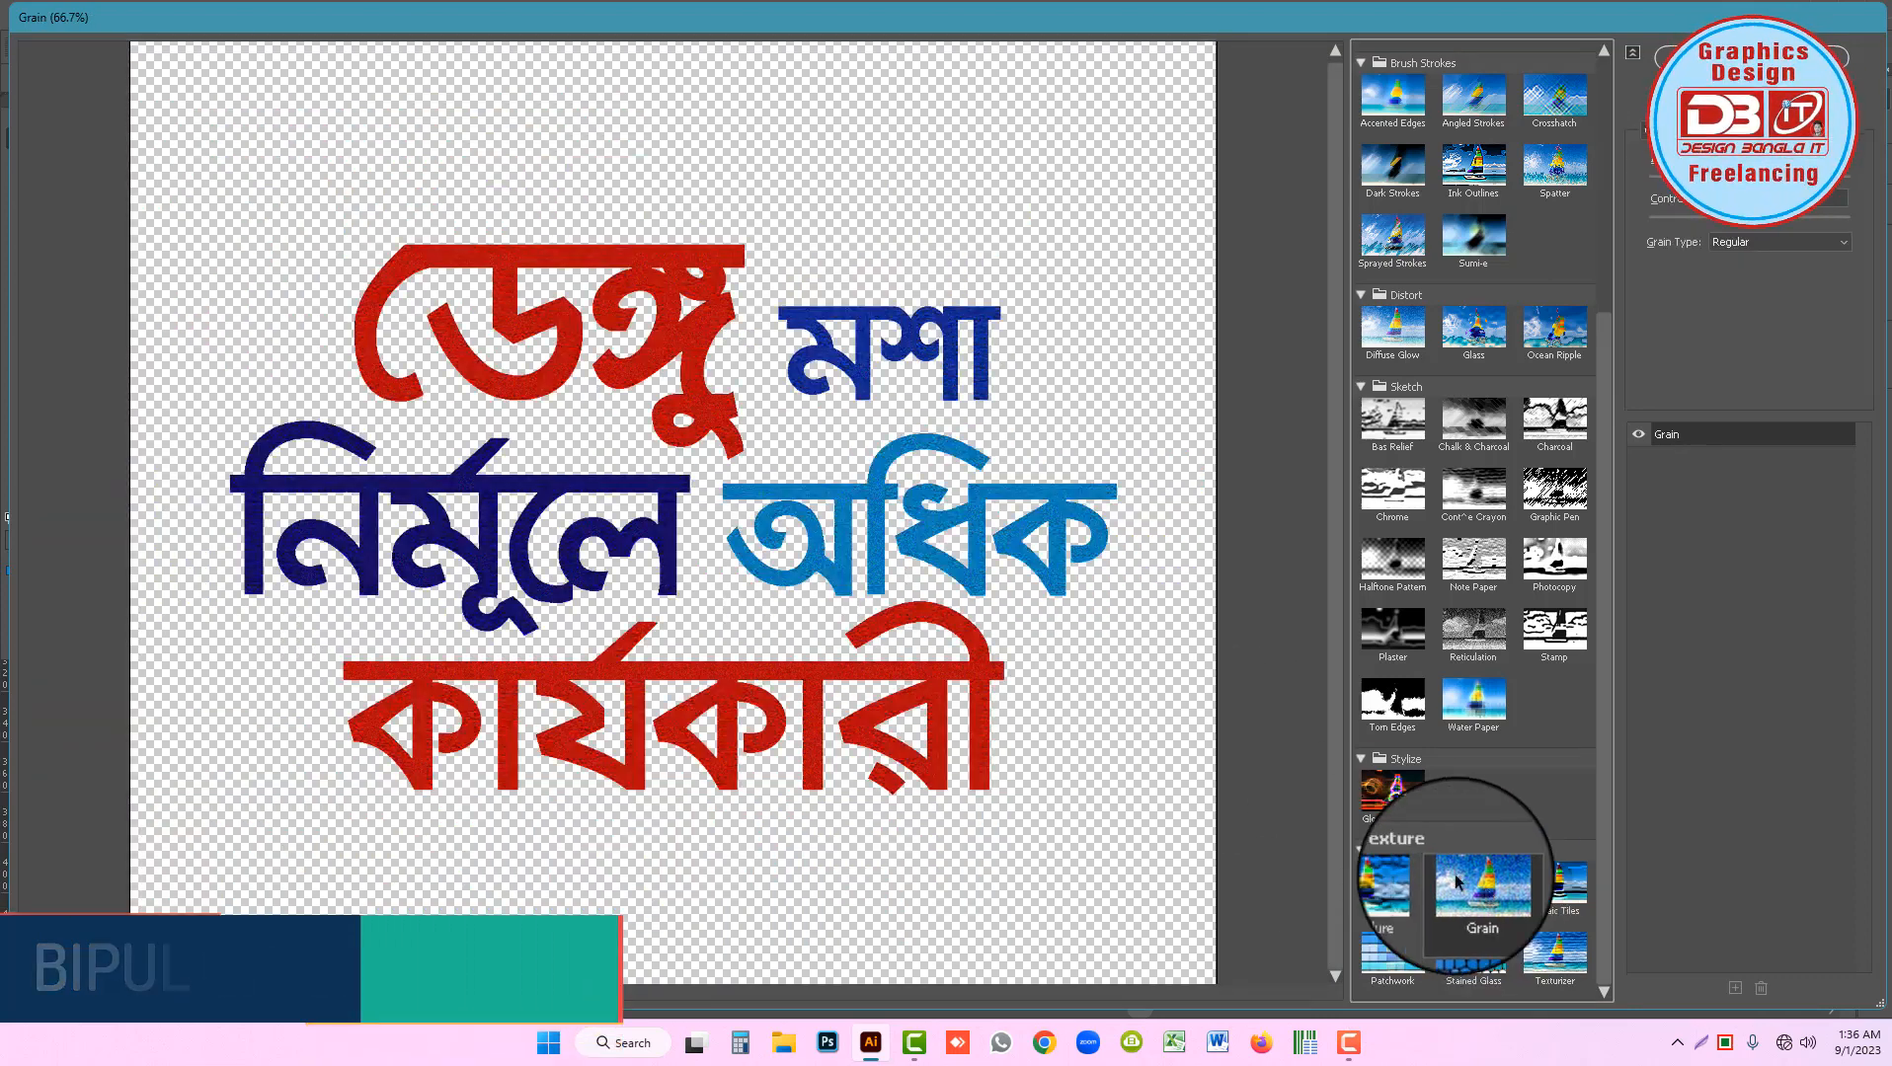
ctrl+click(795, 464)
ctrl+click(809, 542)
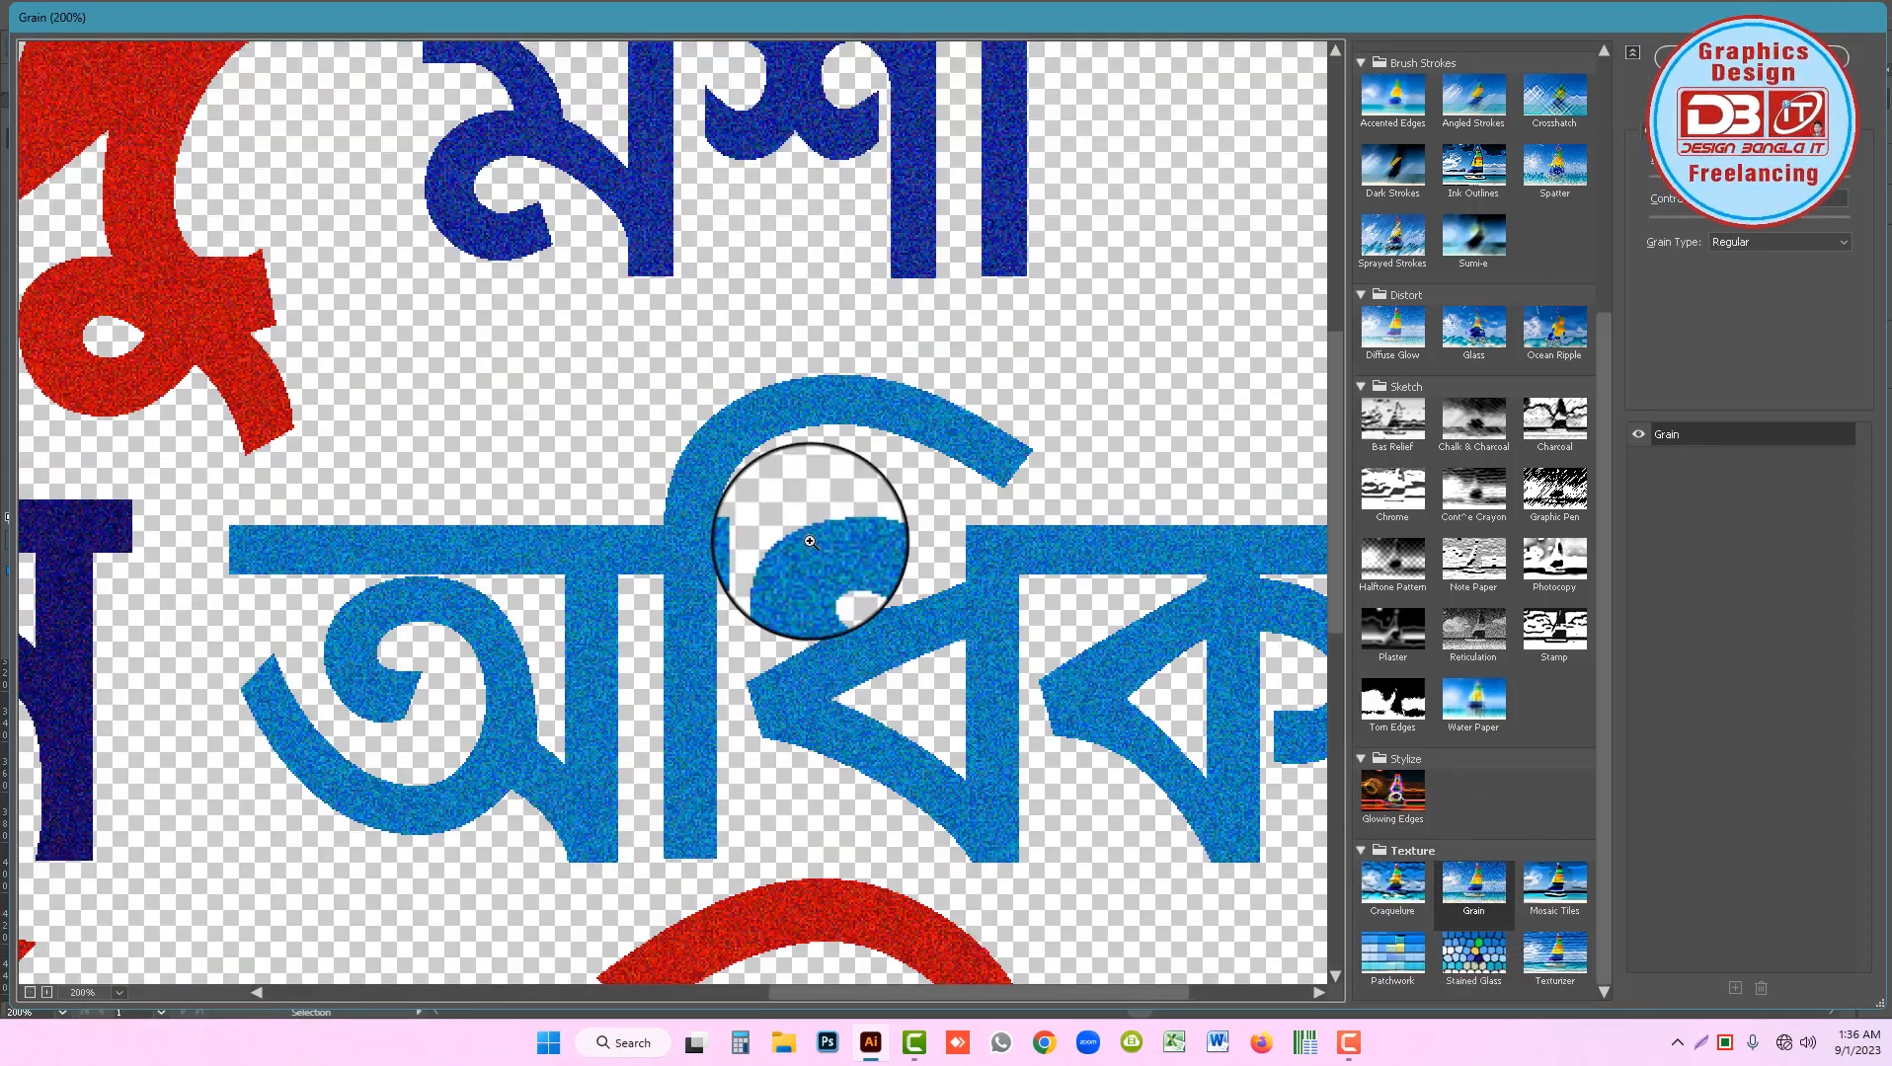
alt+click(804, 538)
Choose the Texturizer effect for the coloured text and set its relief to 11.
click(1547, 887)
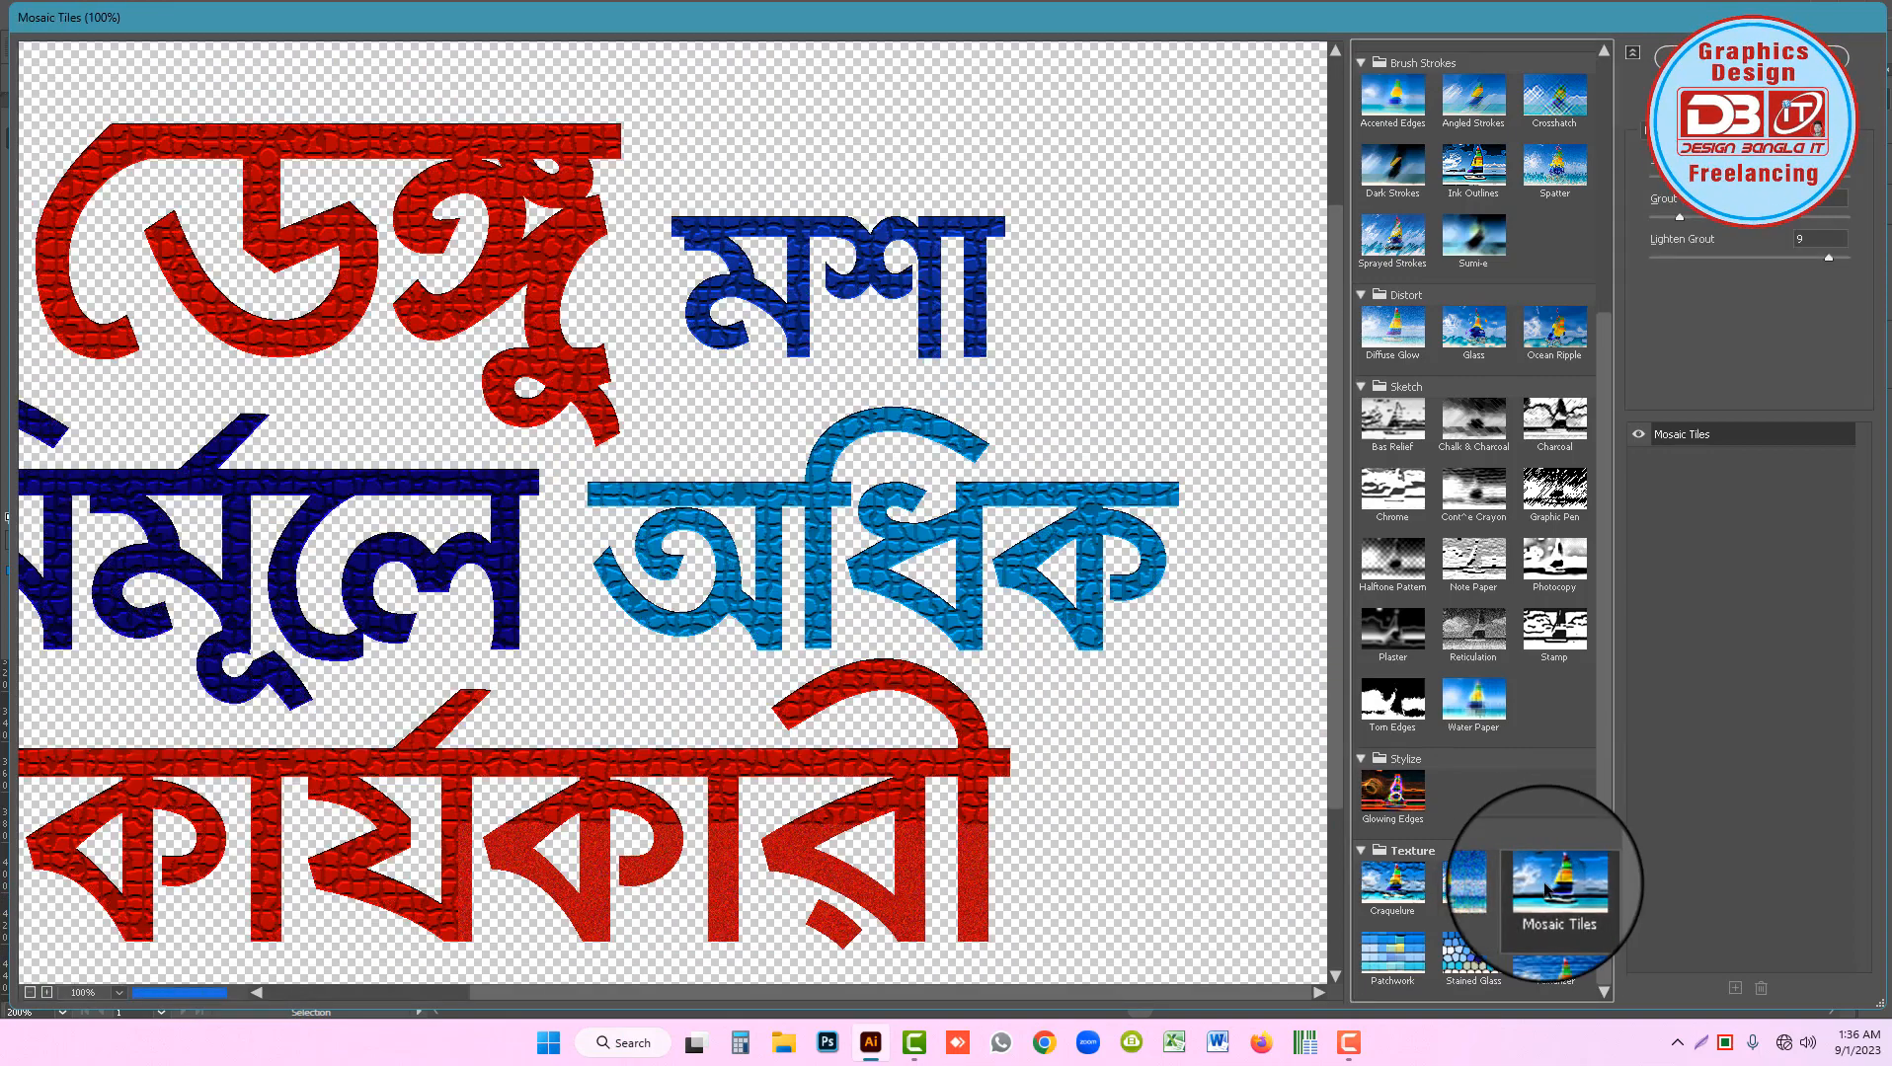
click(1554, 956)
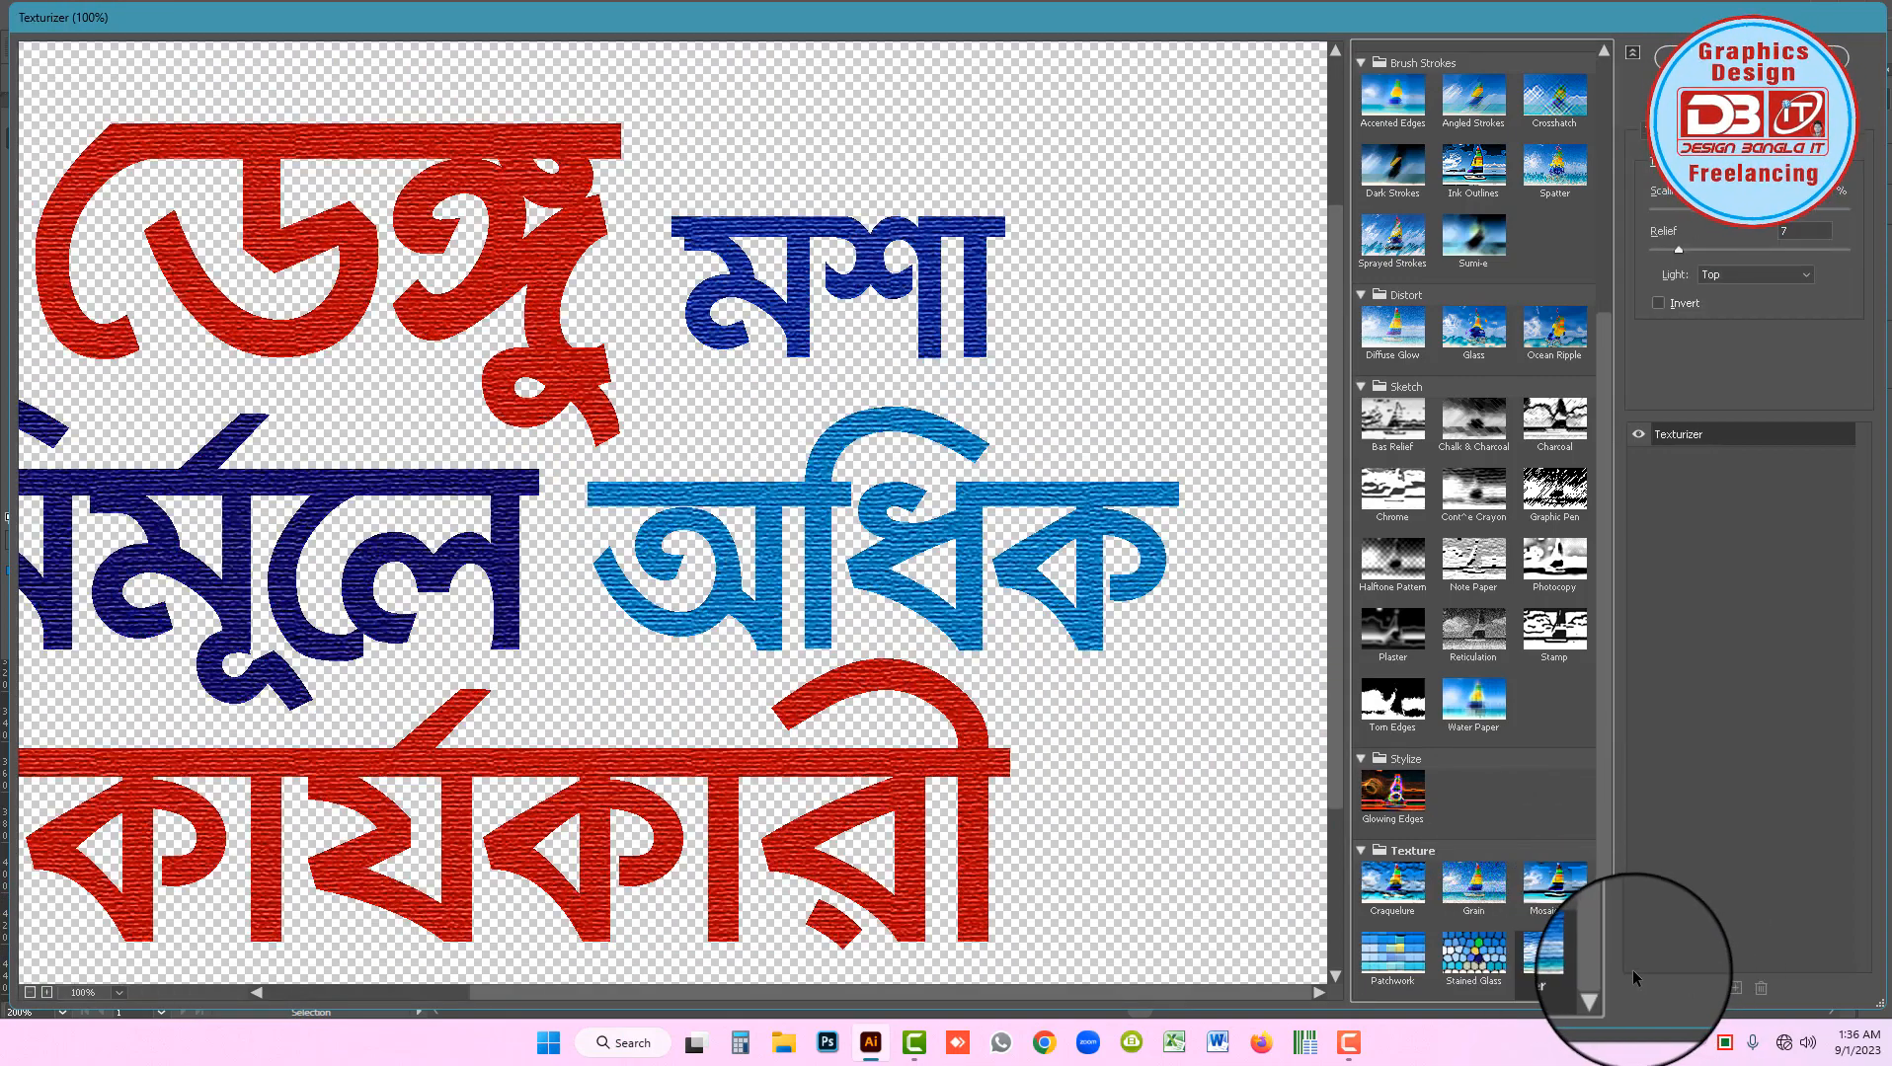
alt+click(691, 519)
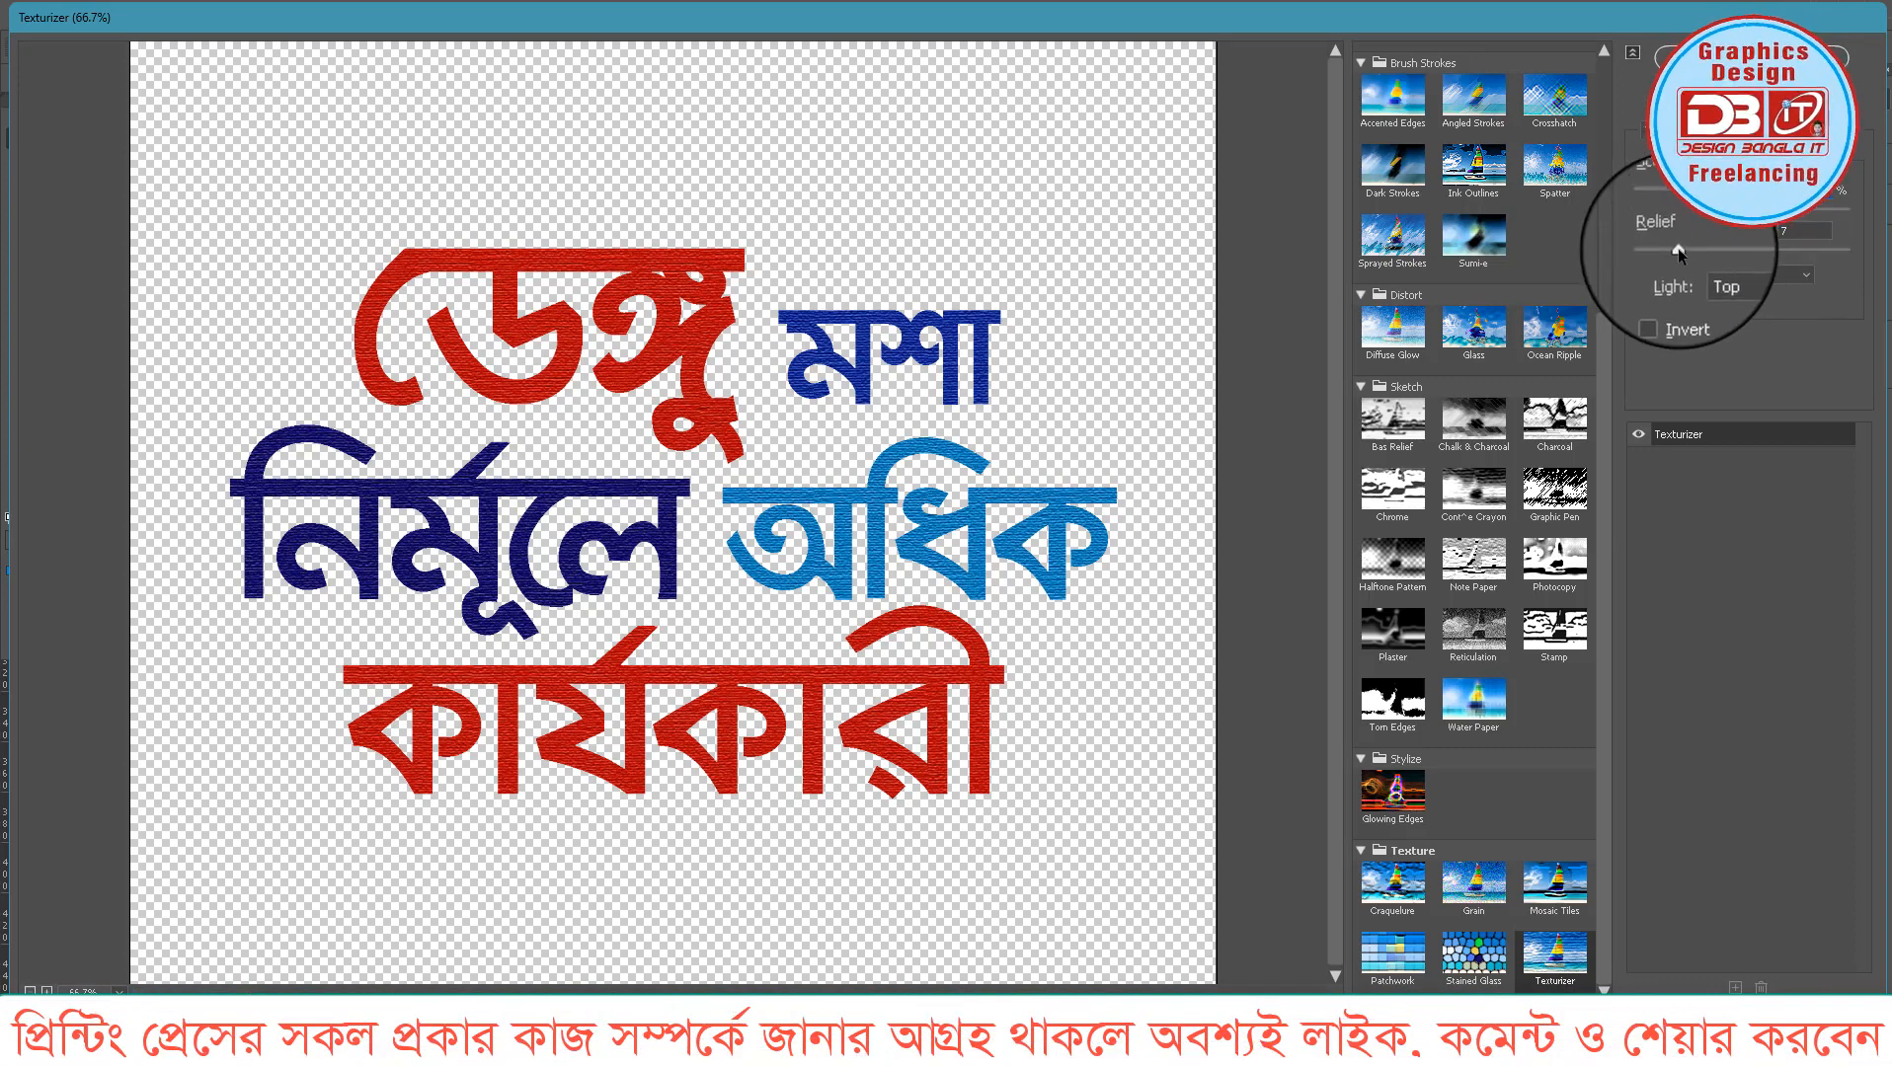
mouse_move(1677, 249)
mouse_down()
mouse_move(1743, 248)
mouse_move(1667, 249)
mouse_move(1699, 247)
mouse_up()
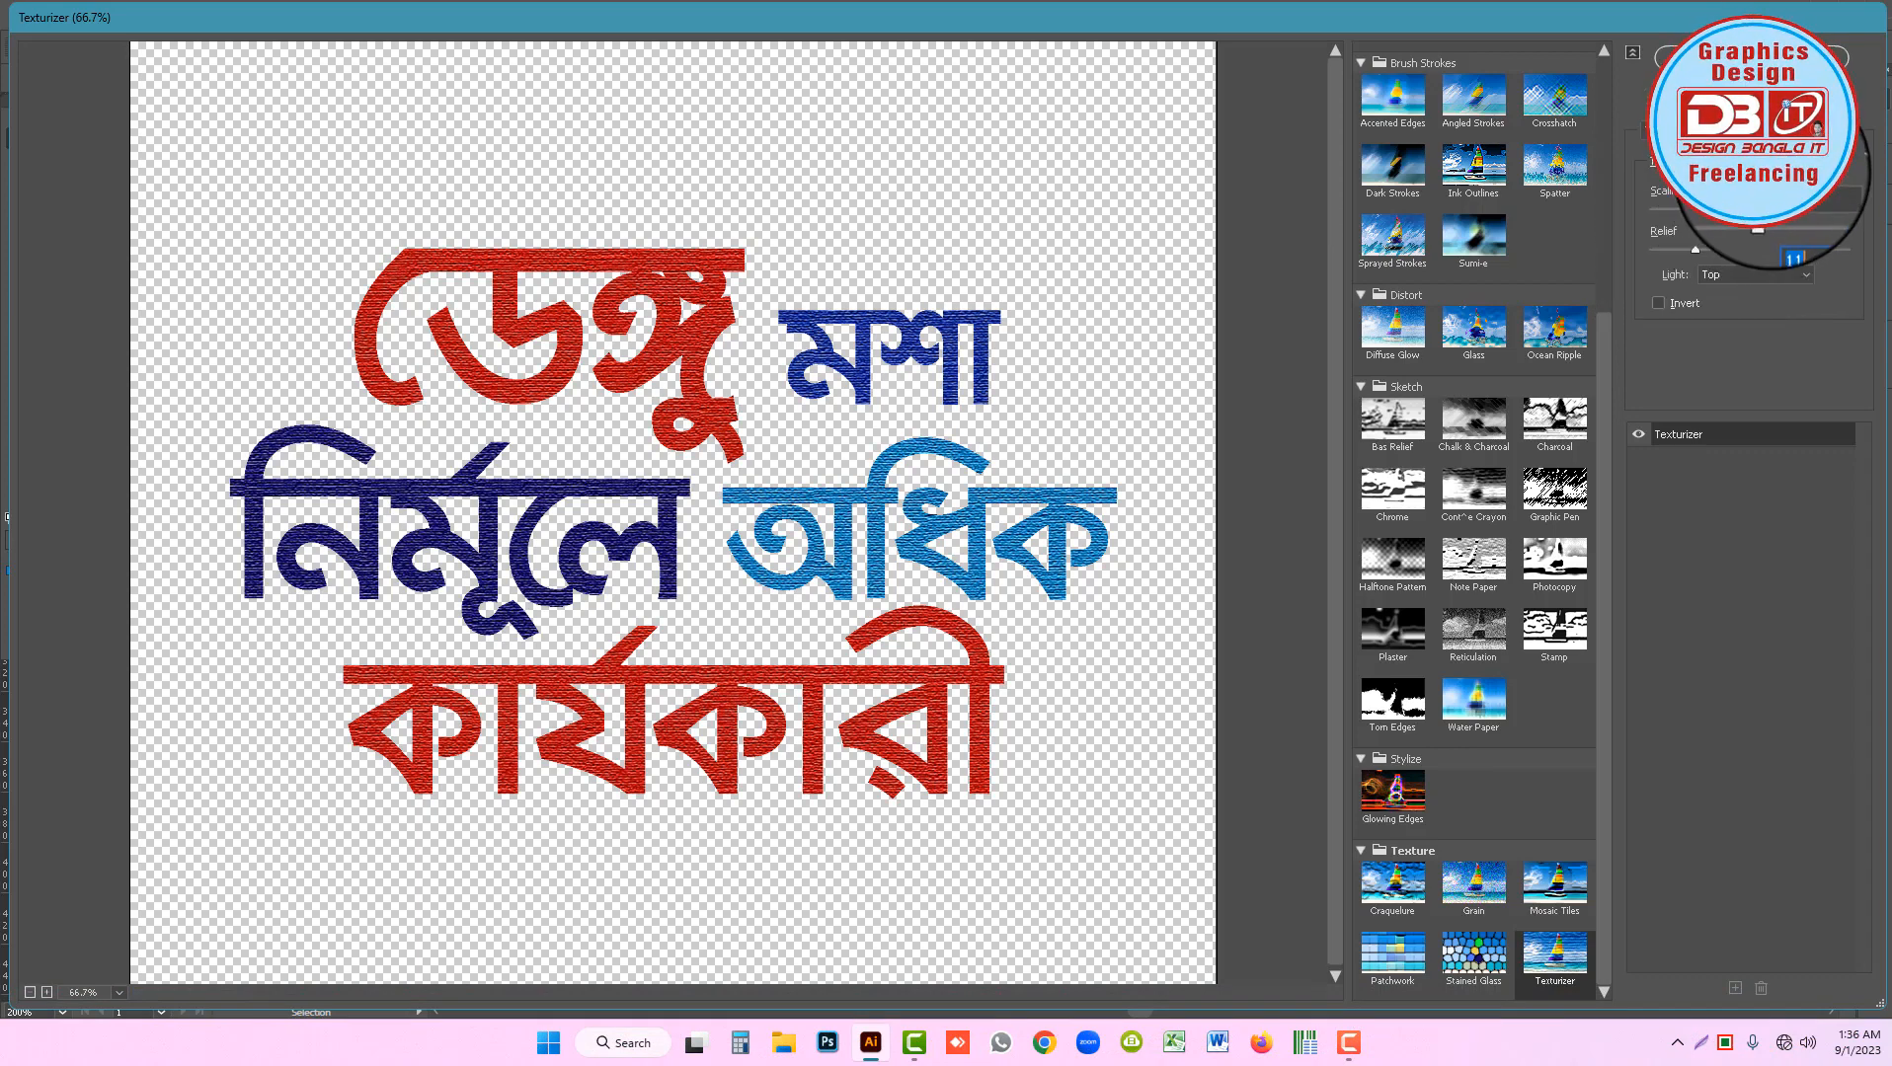
Try the alternative Texturizer surface textures, including Sandstone, and compare them with Canvas in the preview.
click(1706, 182)
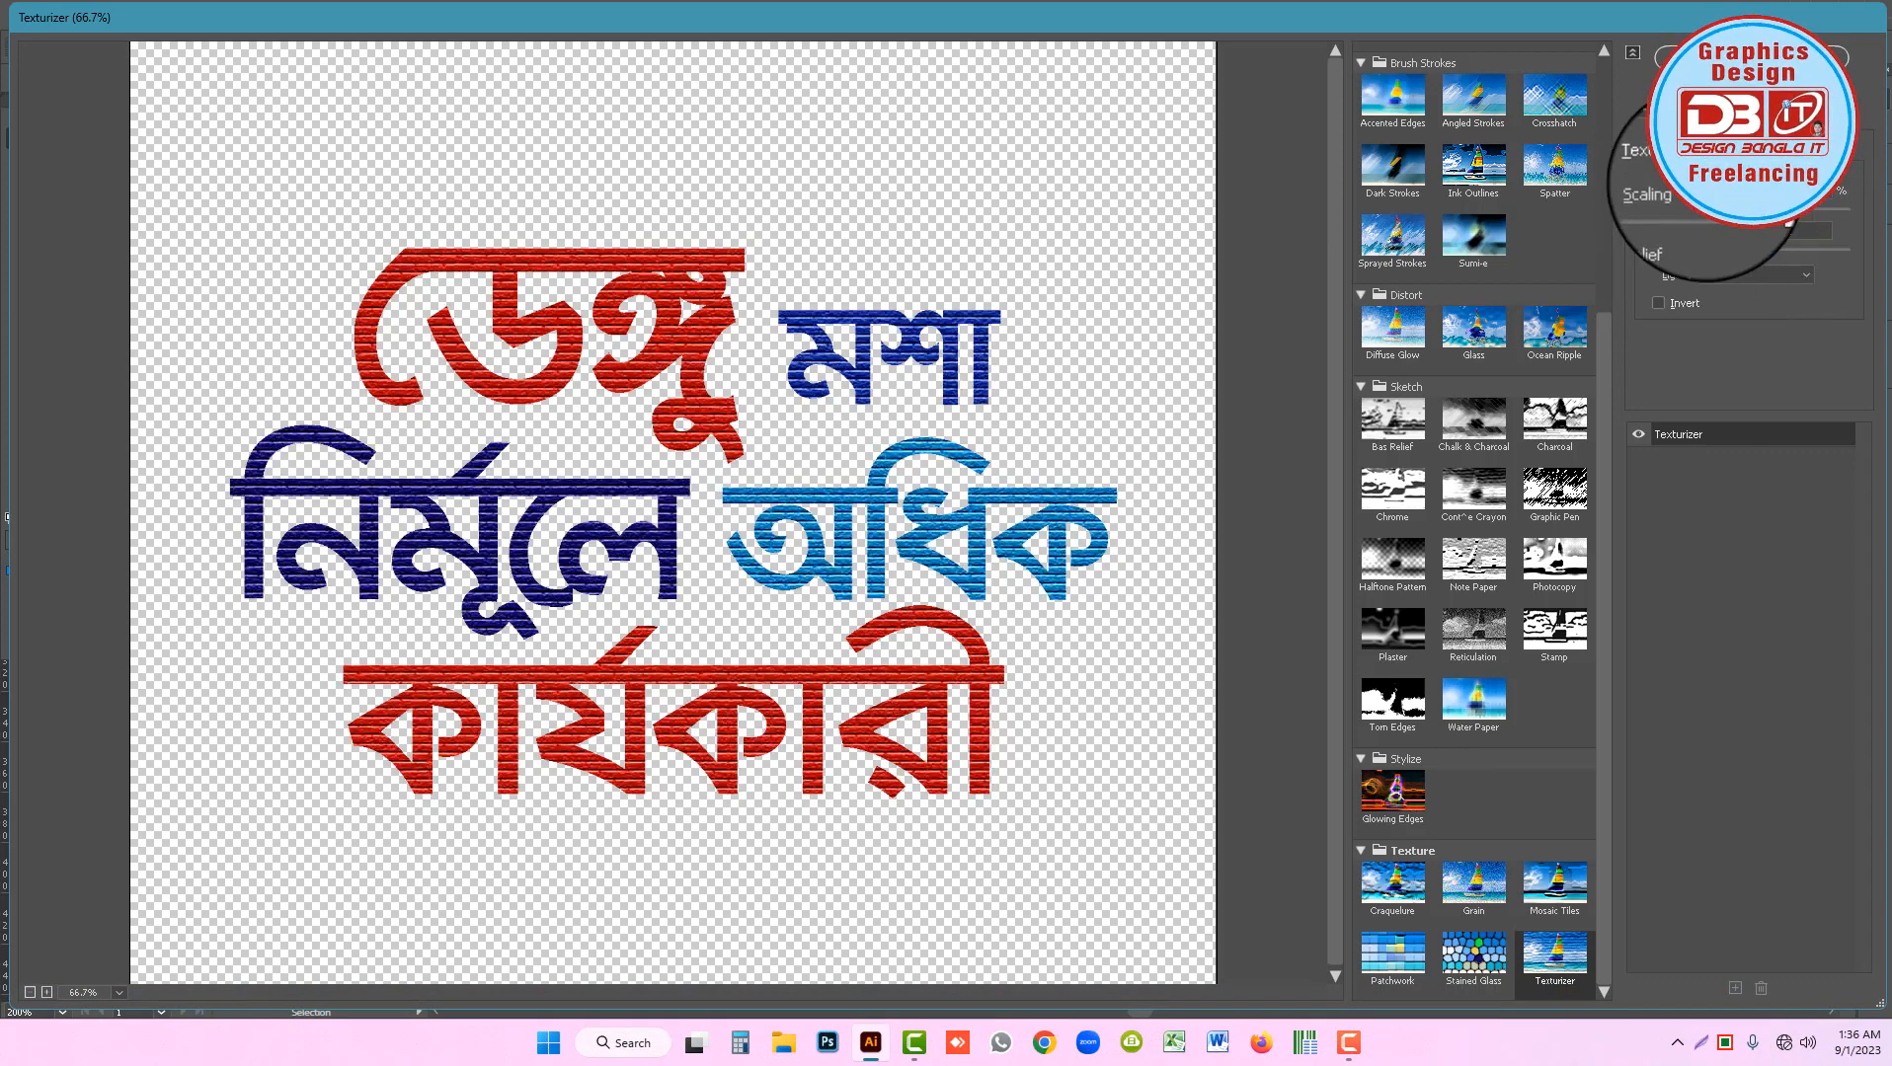
click(1754, 161)
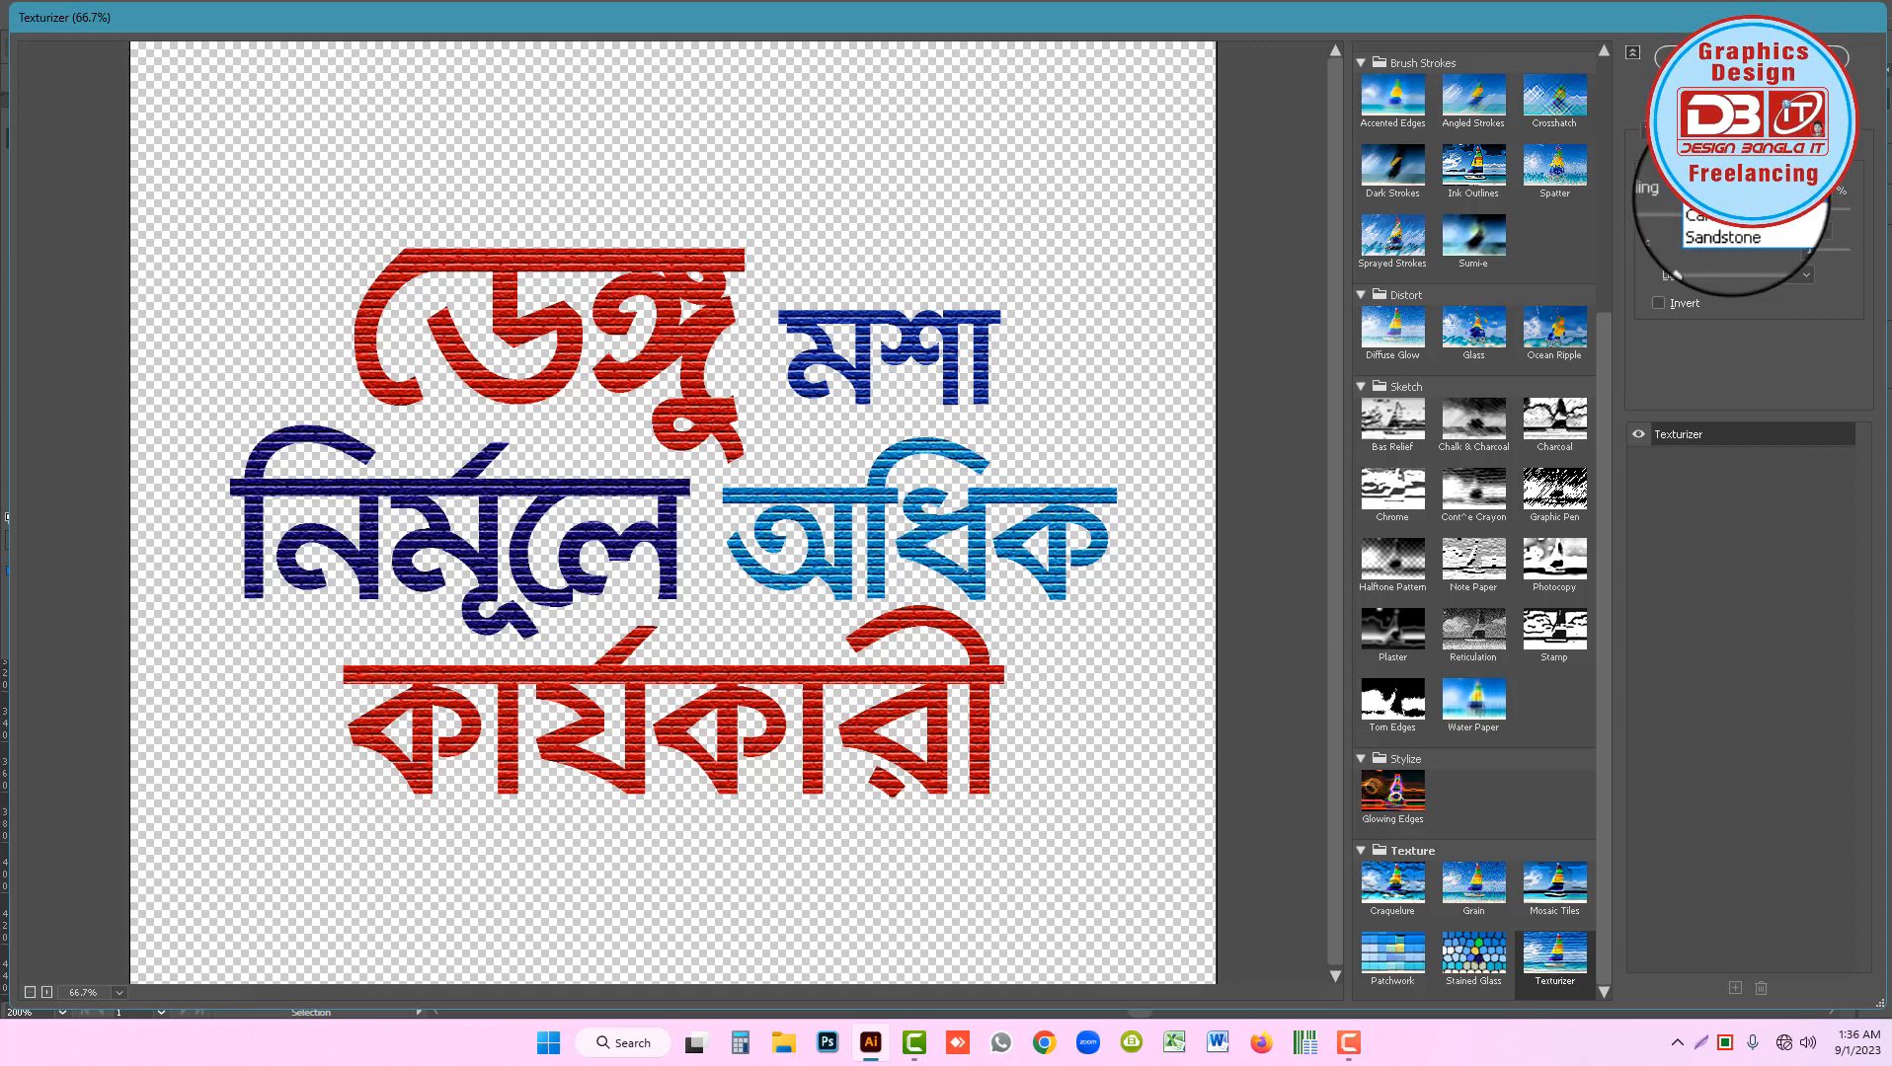
click(1724, 221)
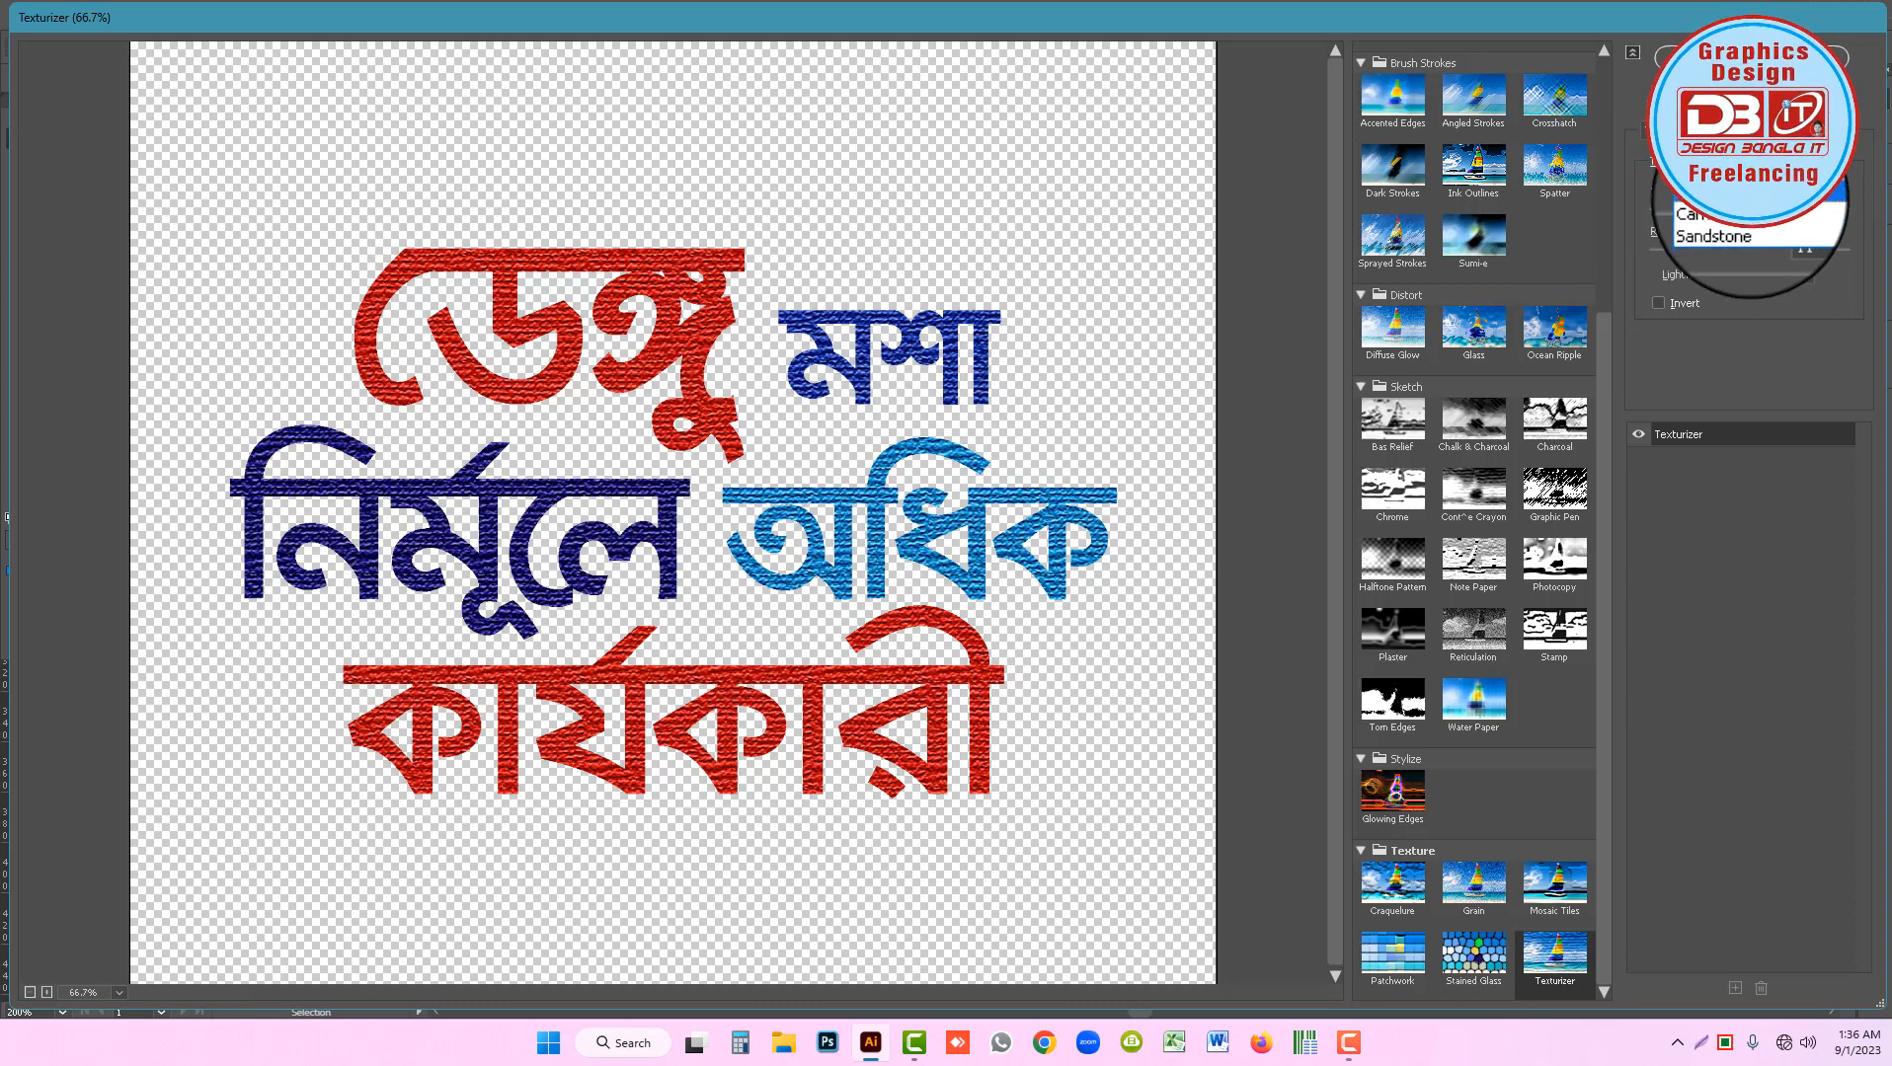
click(1734, 213)
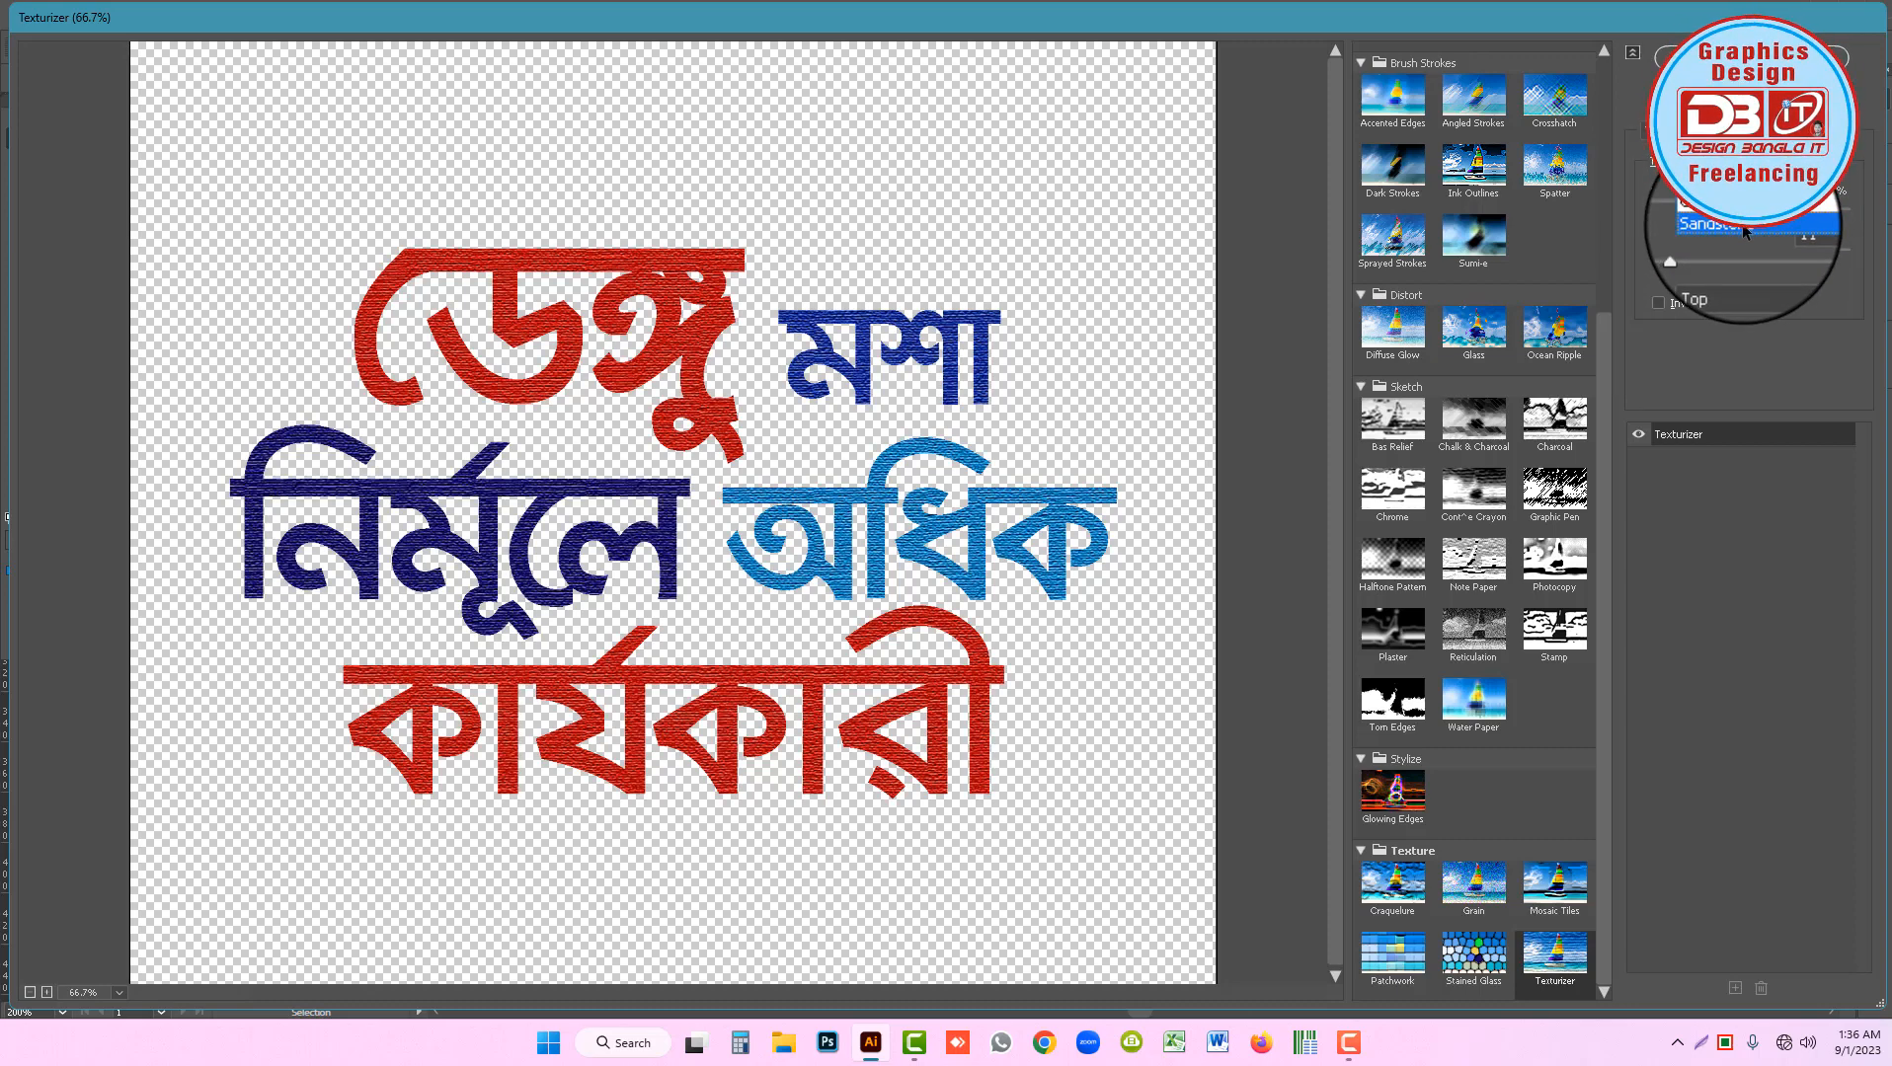
click(1740, 223)
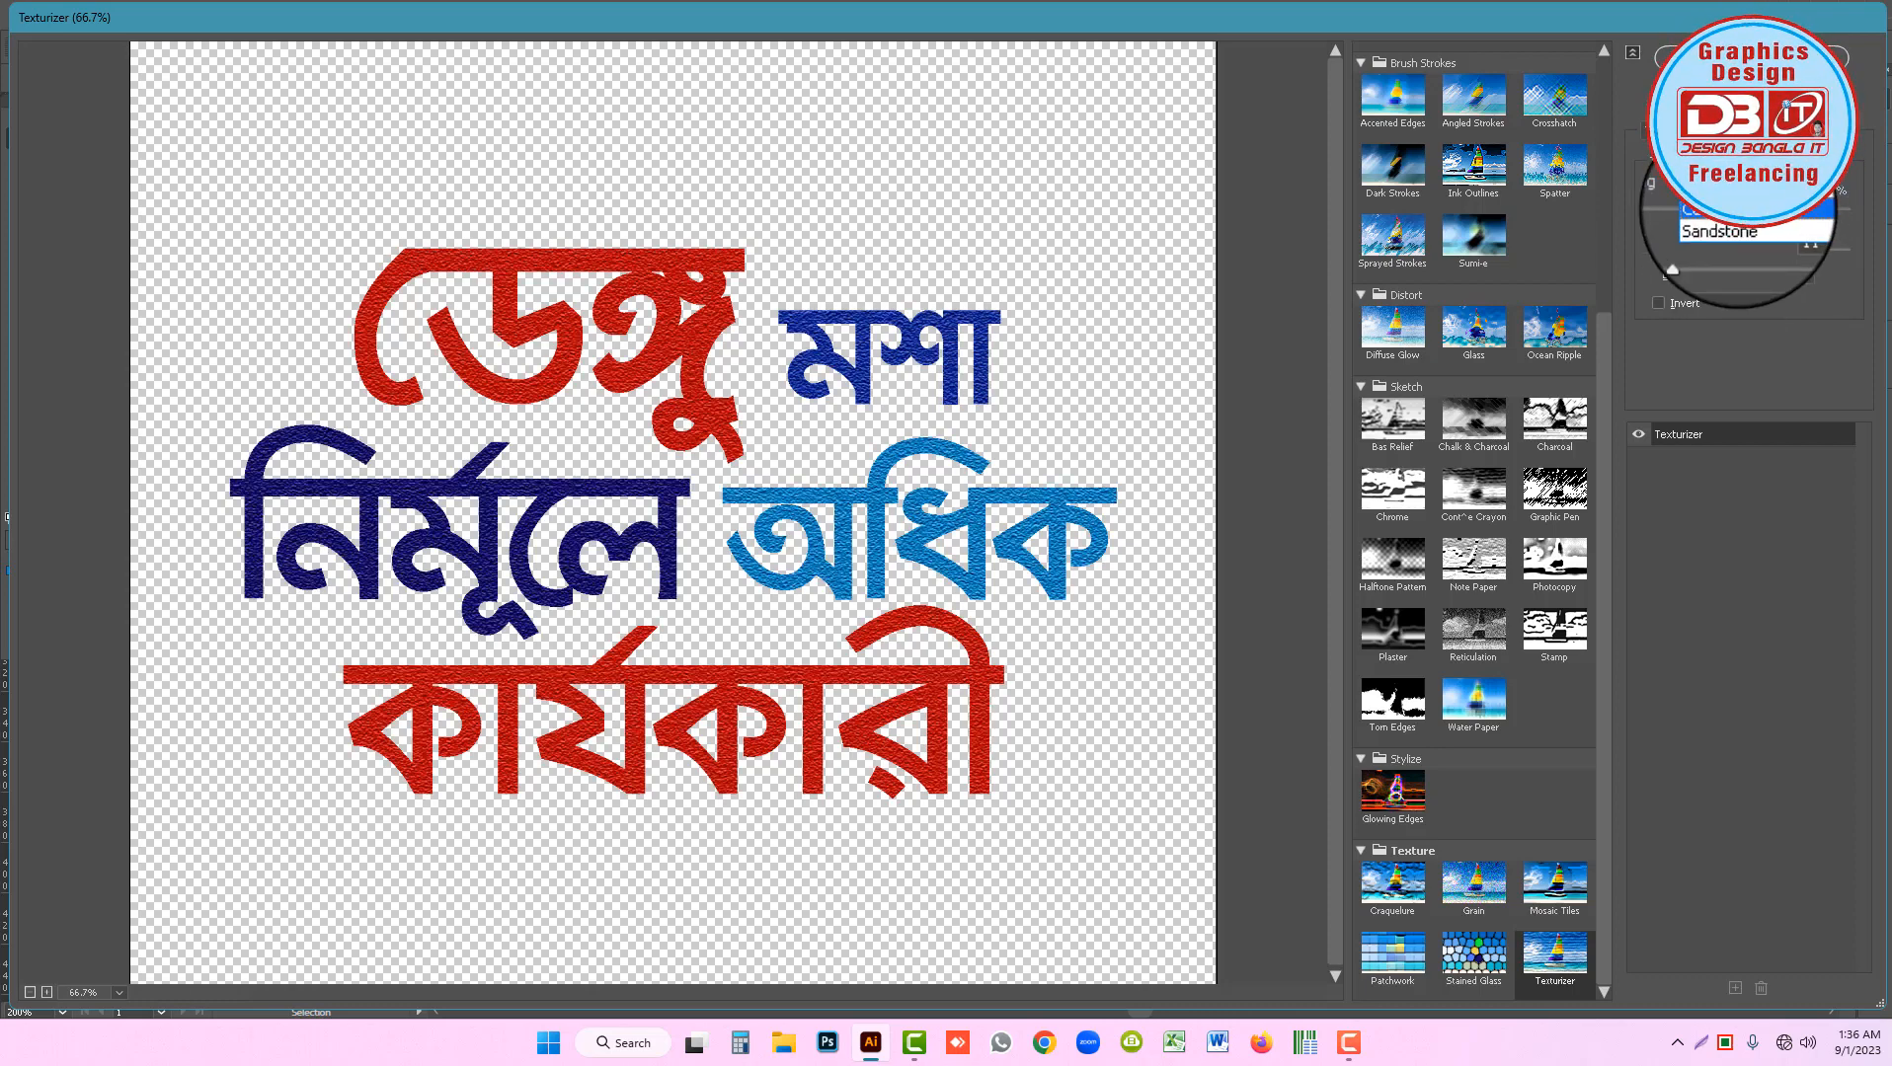
Set the Texturizer surface to Canvas, apply the effect to the coloured text and clear the selection.
click(1737, 210)
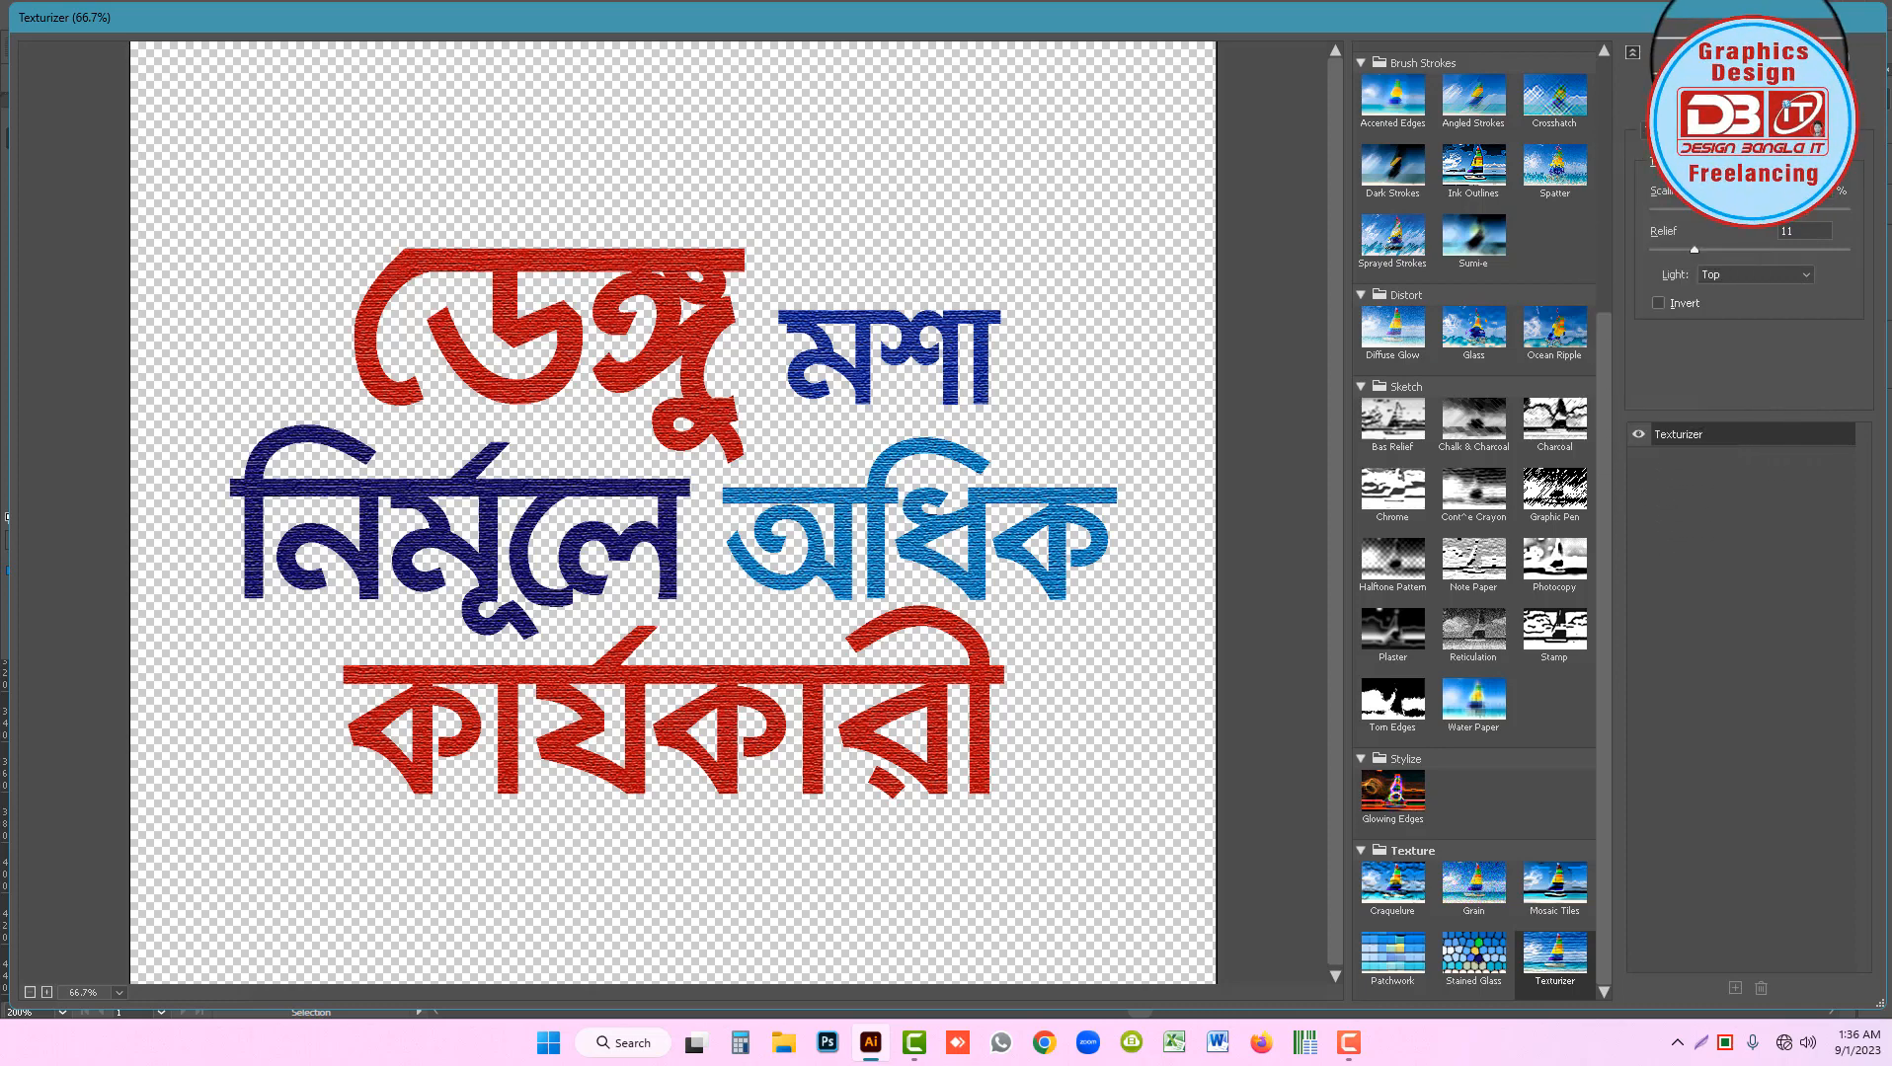
click(1749, 55)
click(1330, 622)
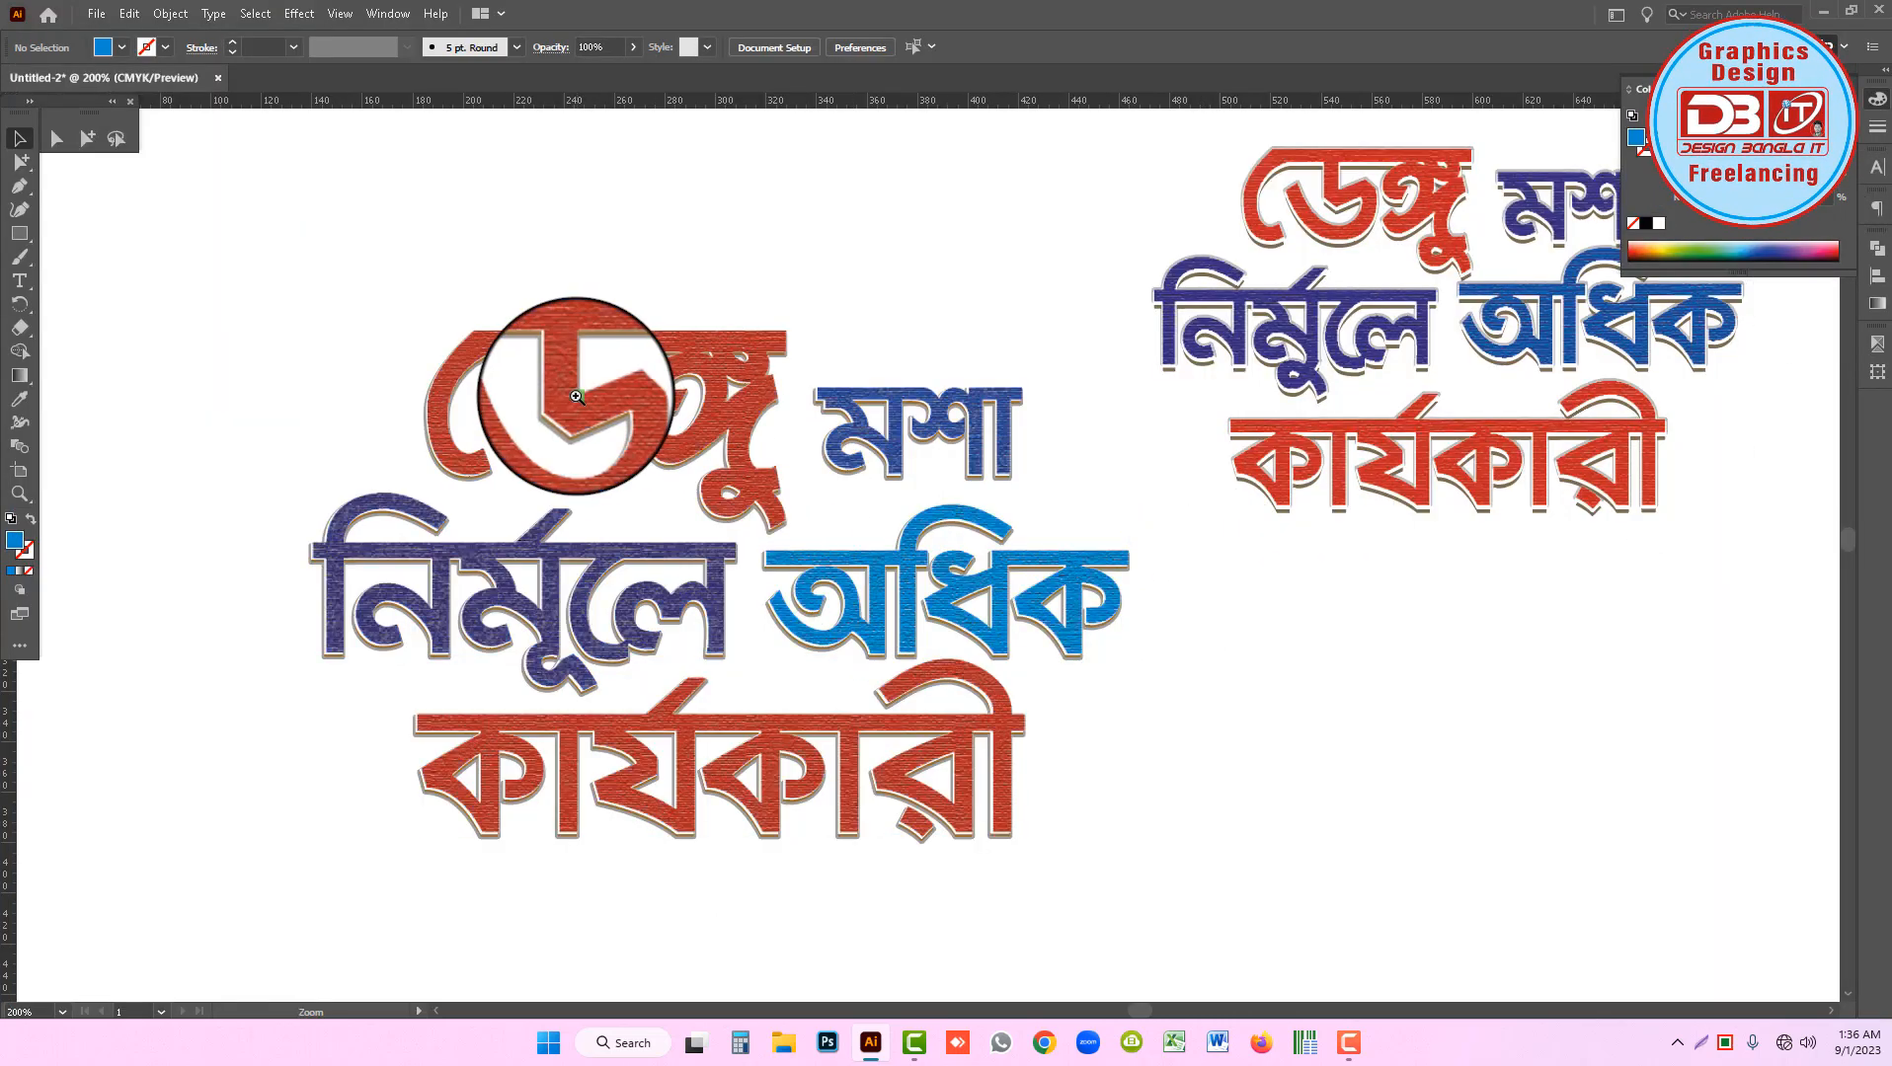
Move the finished sample down so it sits level beside the newly textured design, and deselect it.
key(ctrl+space)
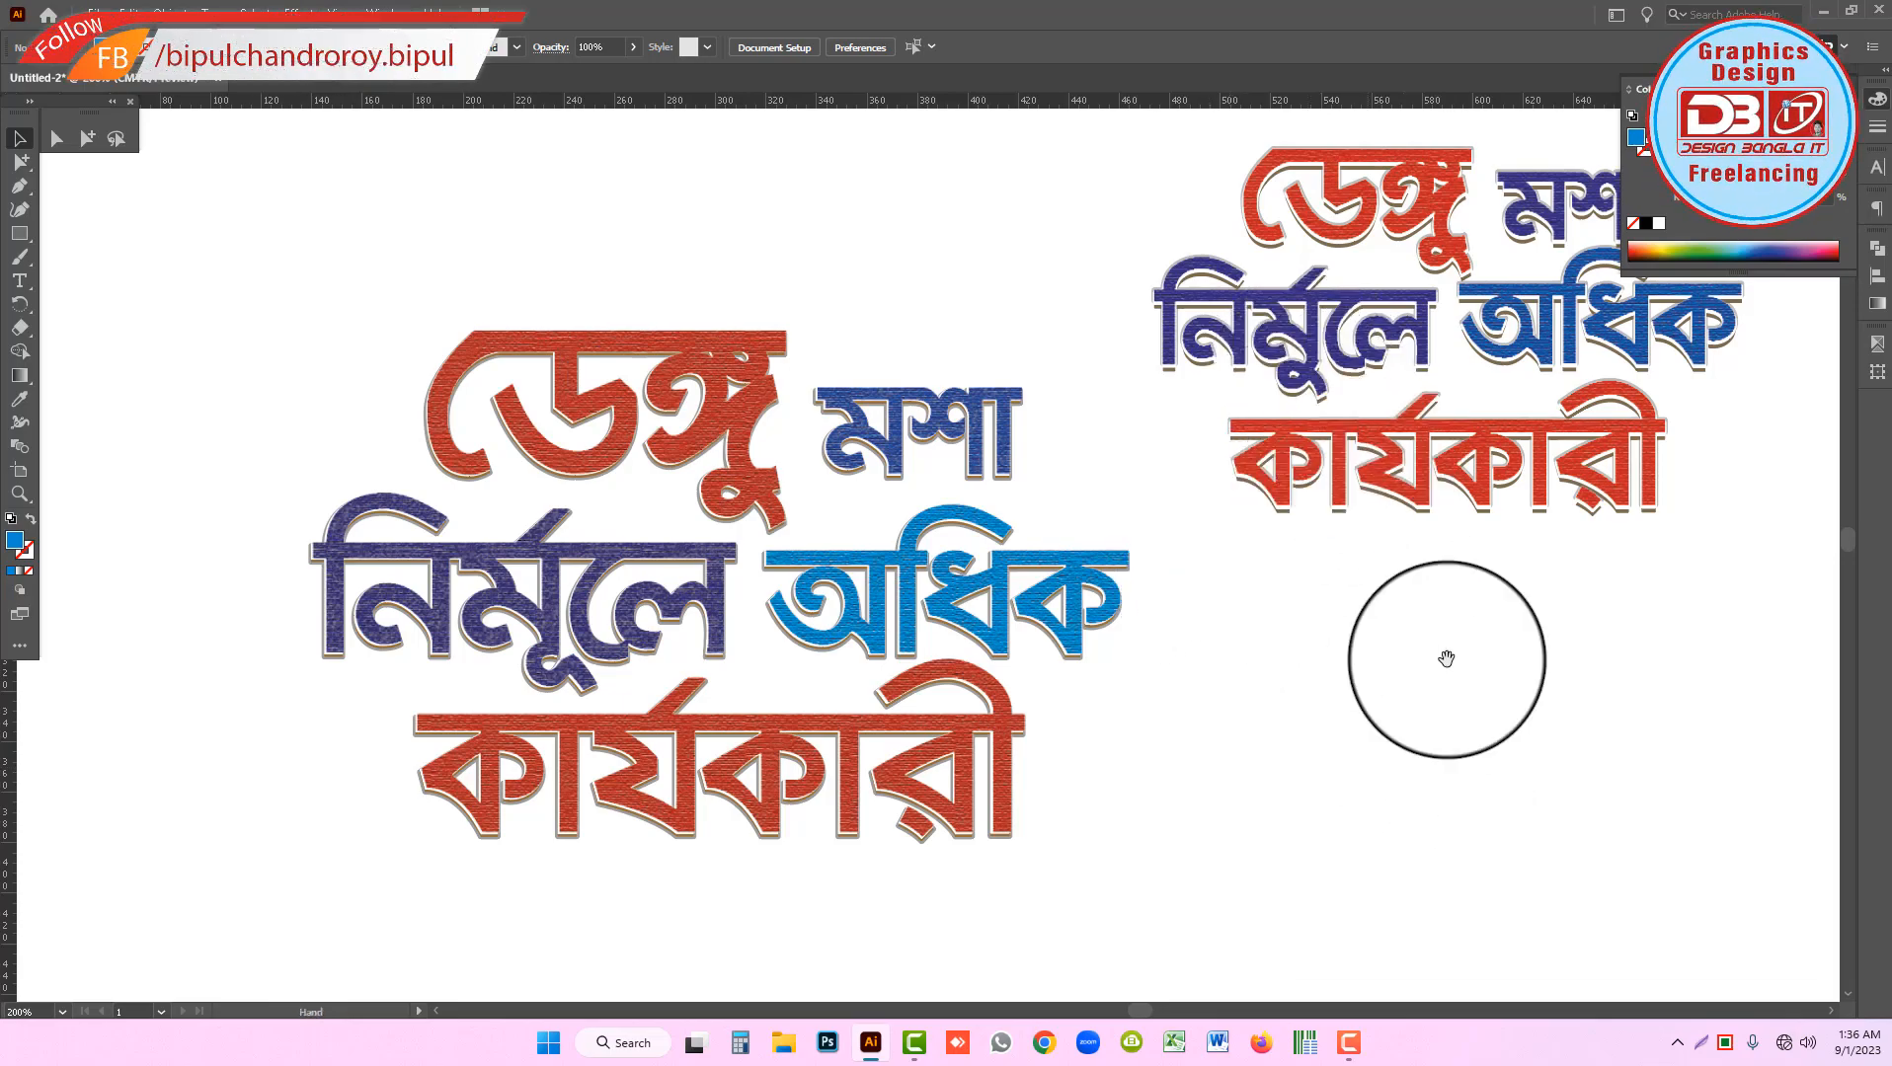
drag(1393, 311, 1332, 603)
click(1438, 555)
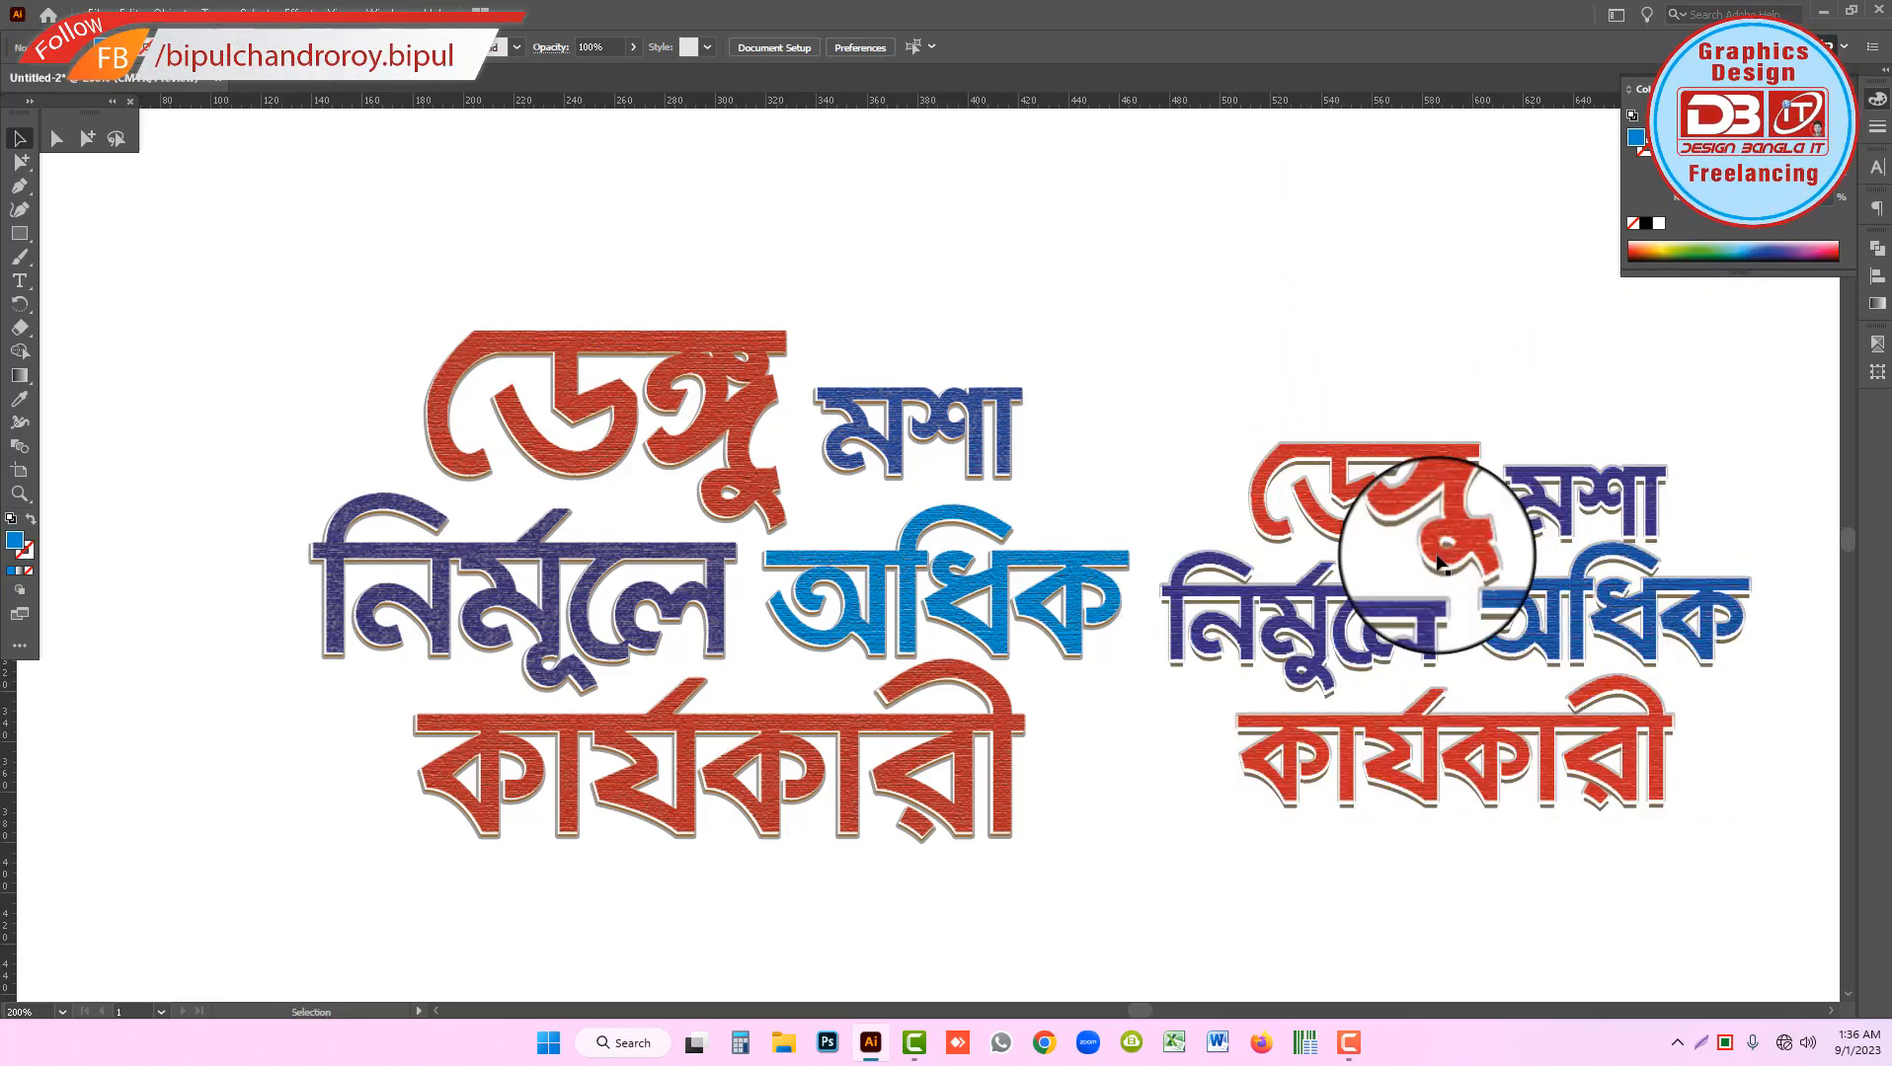
Compare the texture and offset layers of the new design with the finished sample, up close and side by side.
key(space)
drag(1345, 680, 1226, 550)
key(ctrl+space)
drag(1171, 484, 1471, 629)
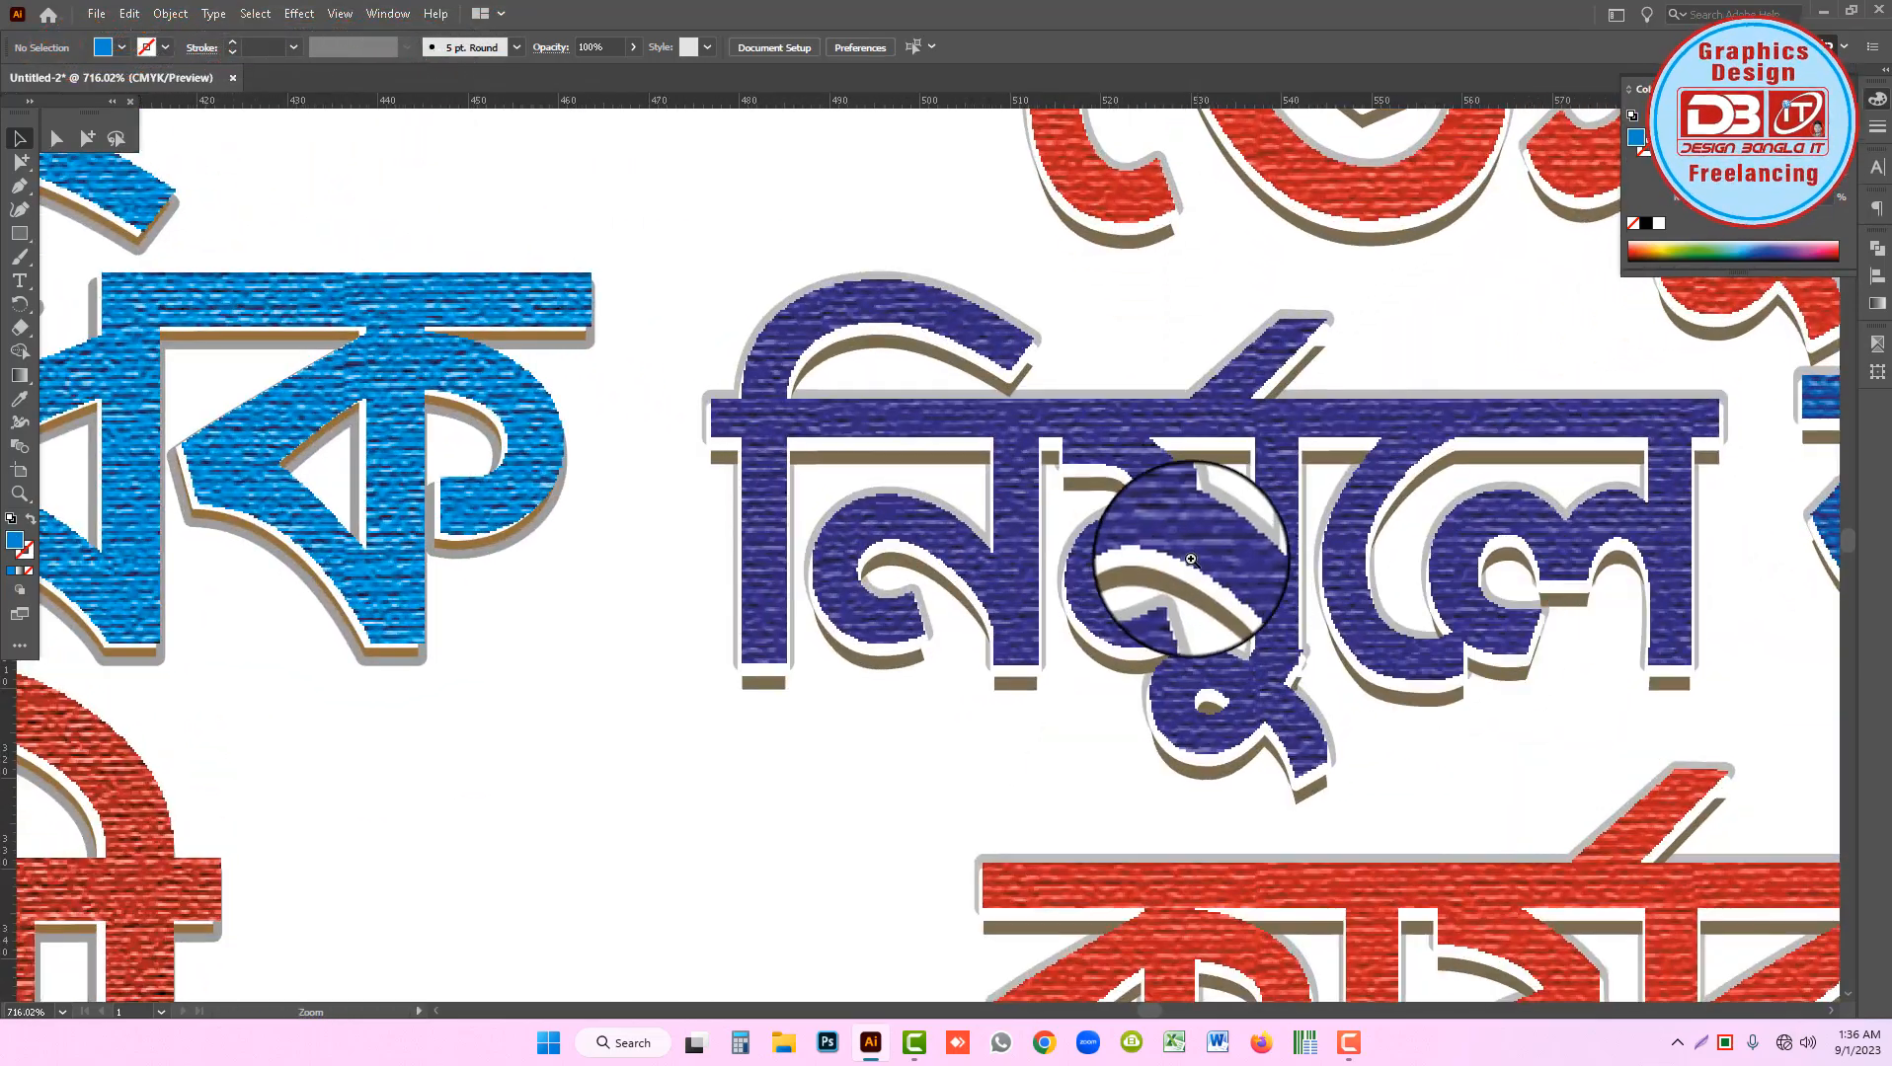
key(space)
drag(646, 556, 1254, 587)
scroll(884, 534, down, 10)
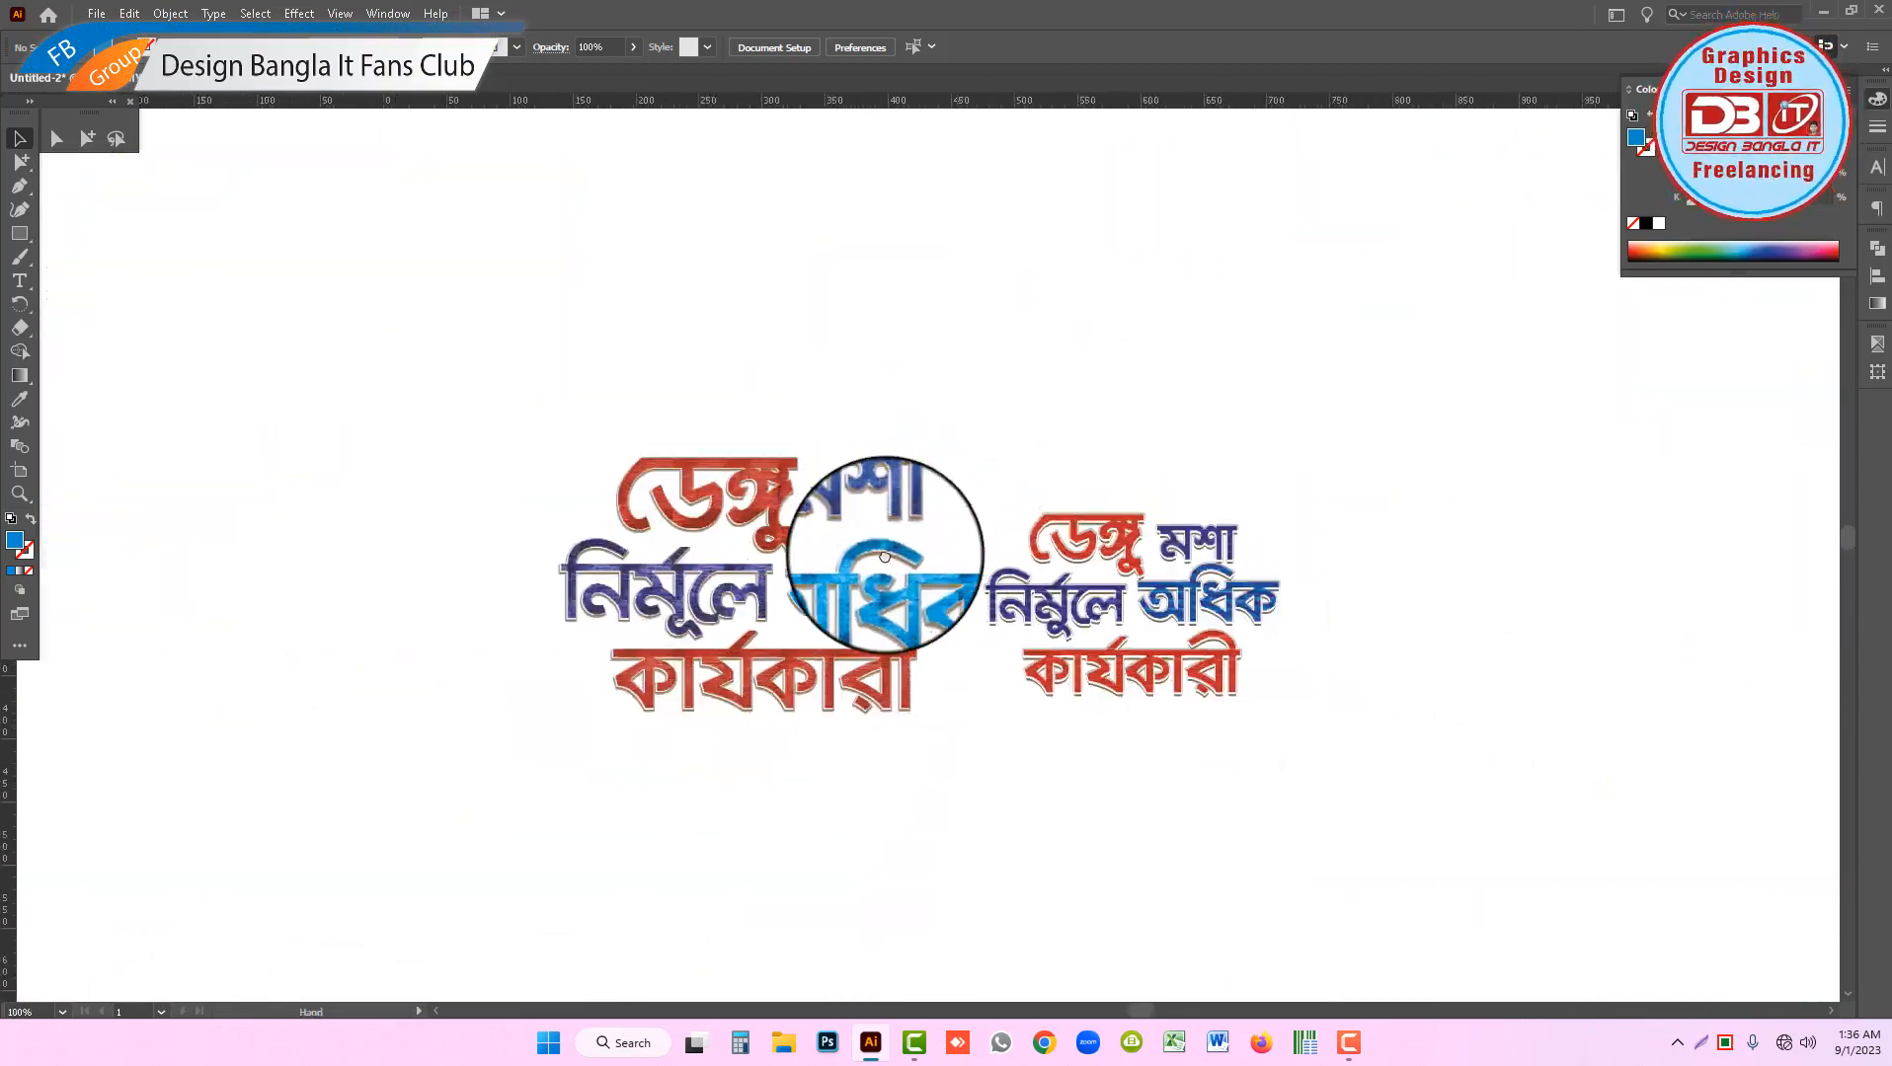
drag(885, 557, 812, 543)
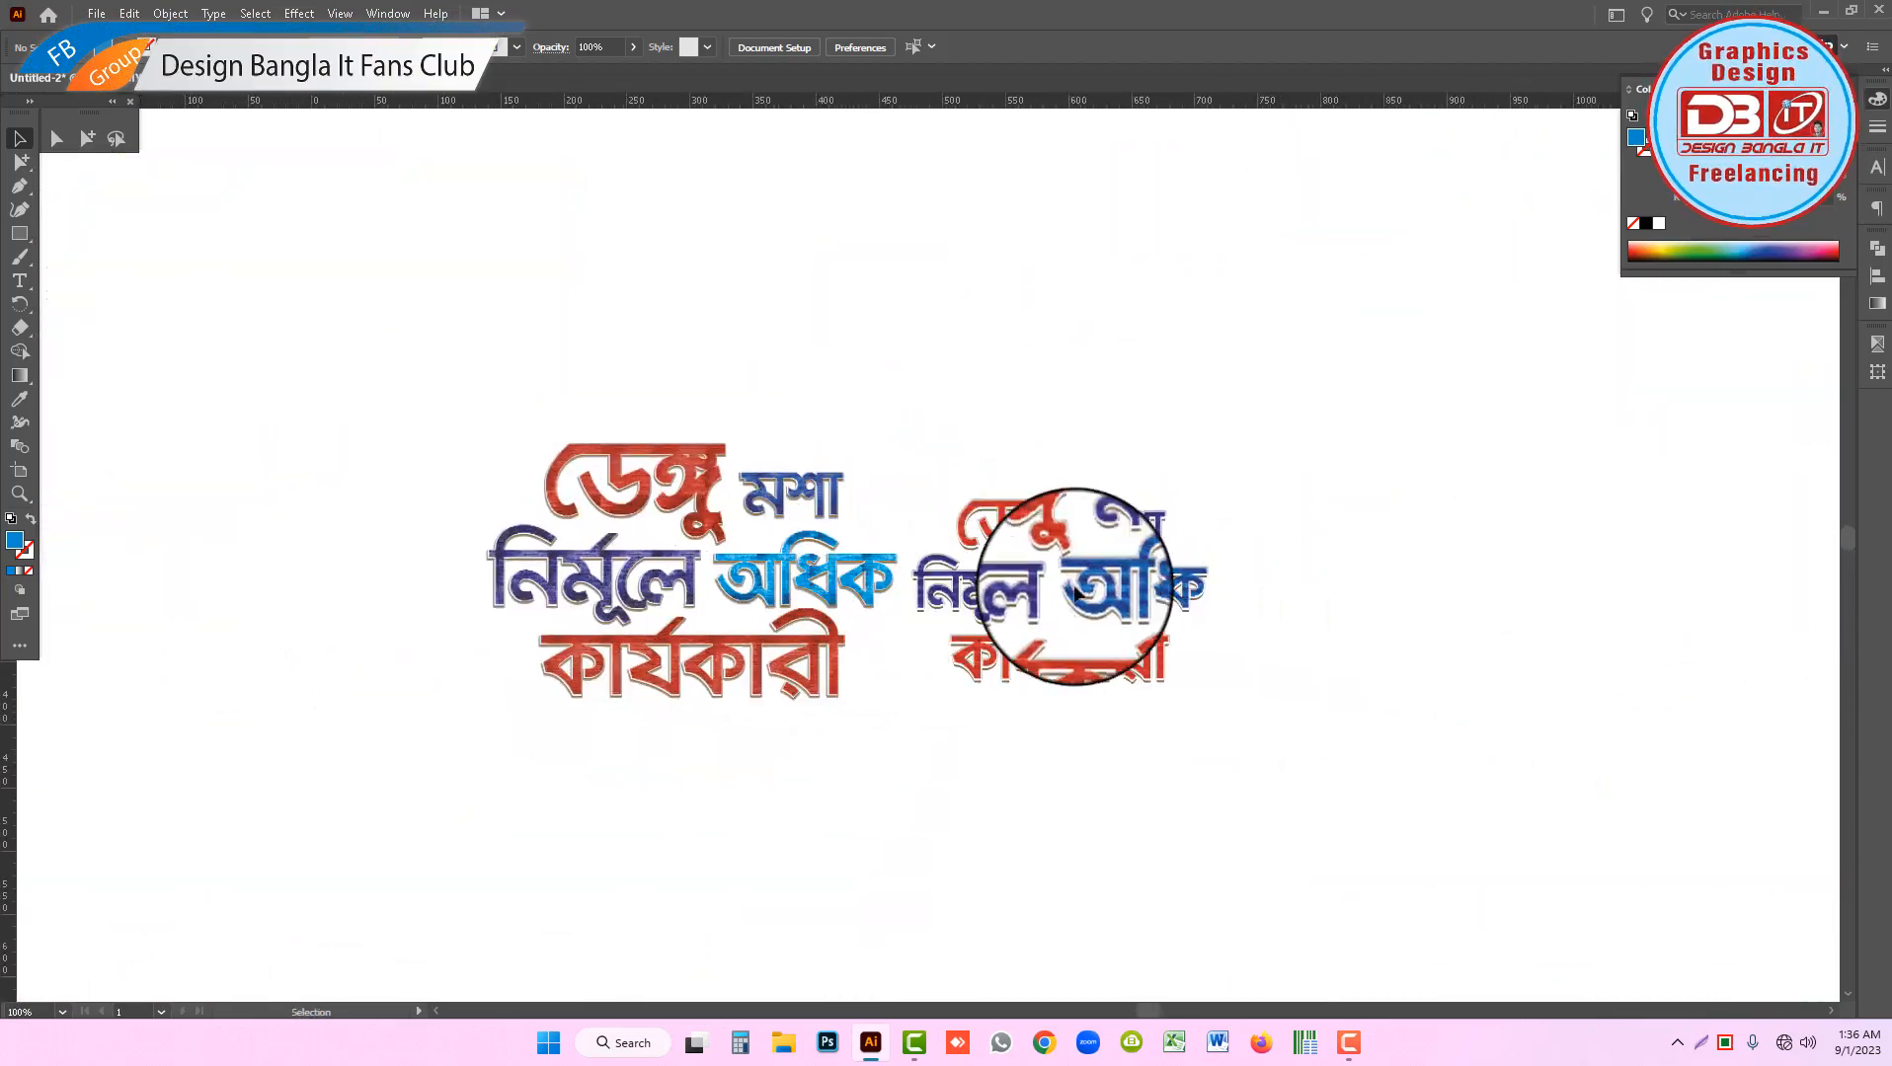
Undo a partial move of the finished sample, select all of it and move it up and away from the textured design.
drag(1072, 591, 1079, 474)
key(ctrl+z)
drag(1278, 787, 1023, 472)
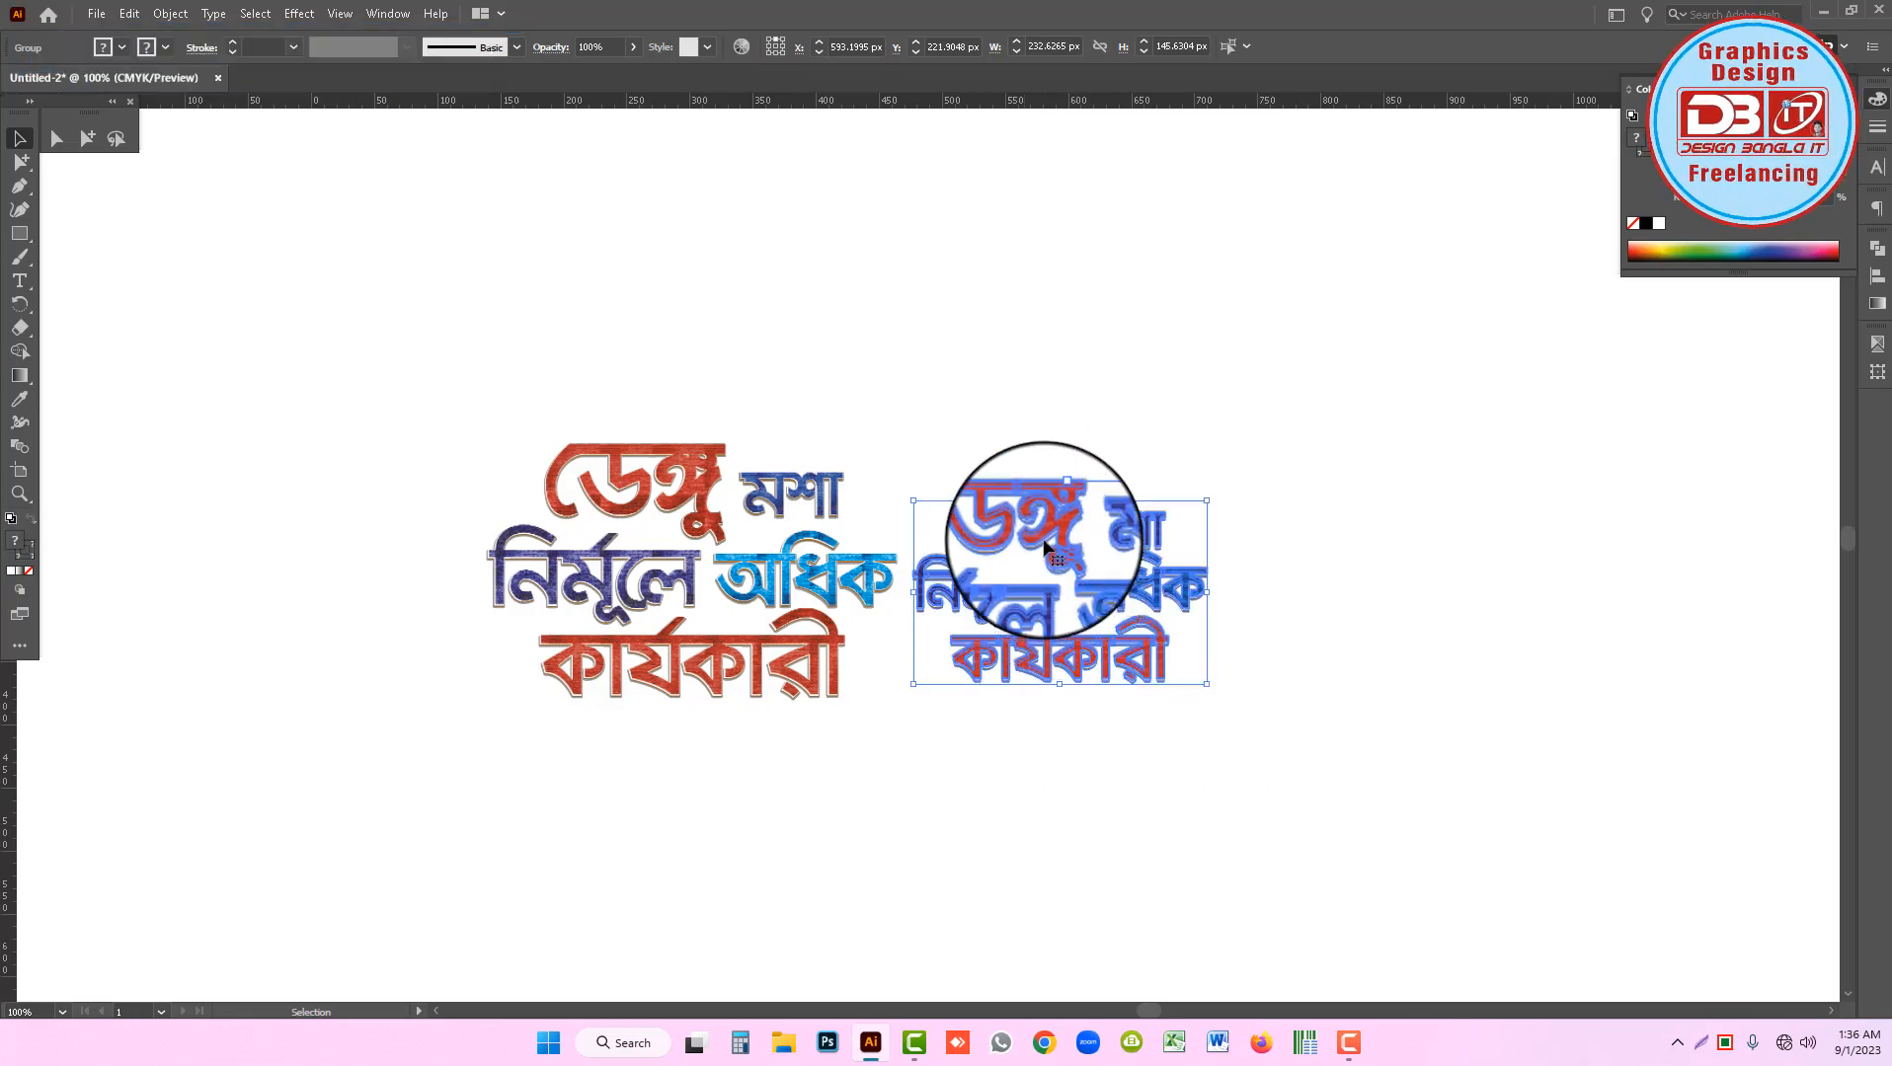
drag(1042, 543, 1110, 368)
Select all the stacked text layers of the textured three-line design and group them.
key(ctrl+space)
drag(648, 549, 1119, 616)
click(1562, 596)
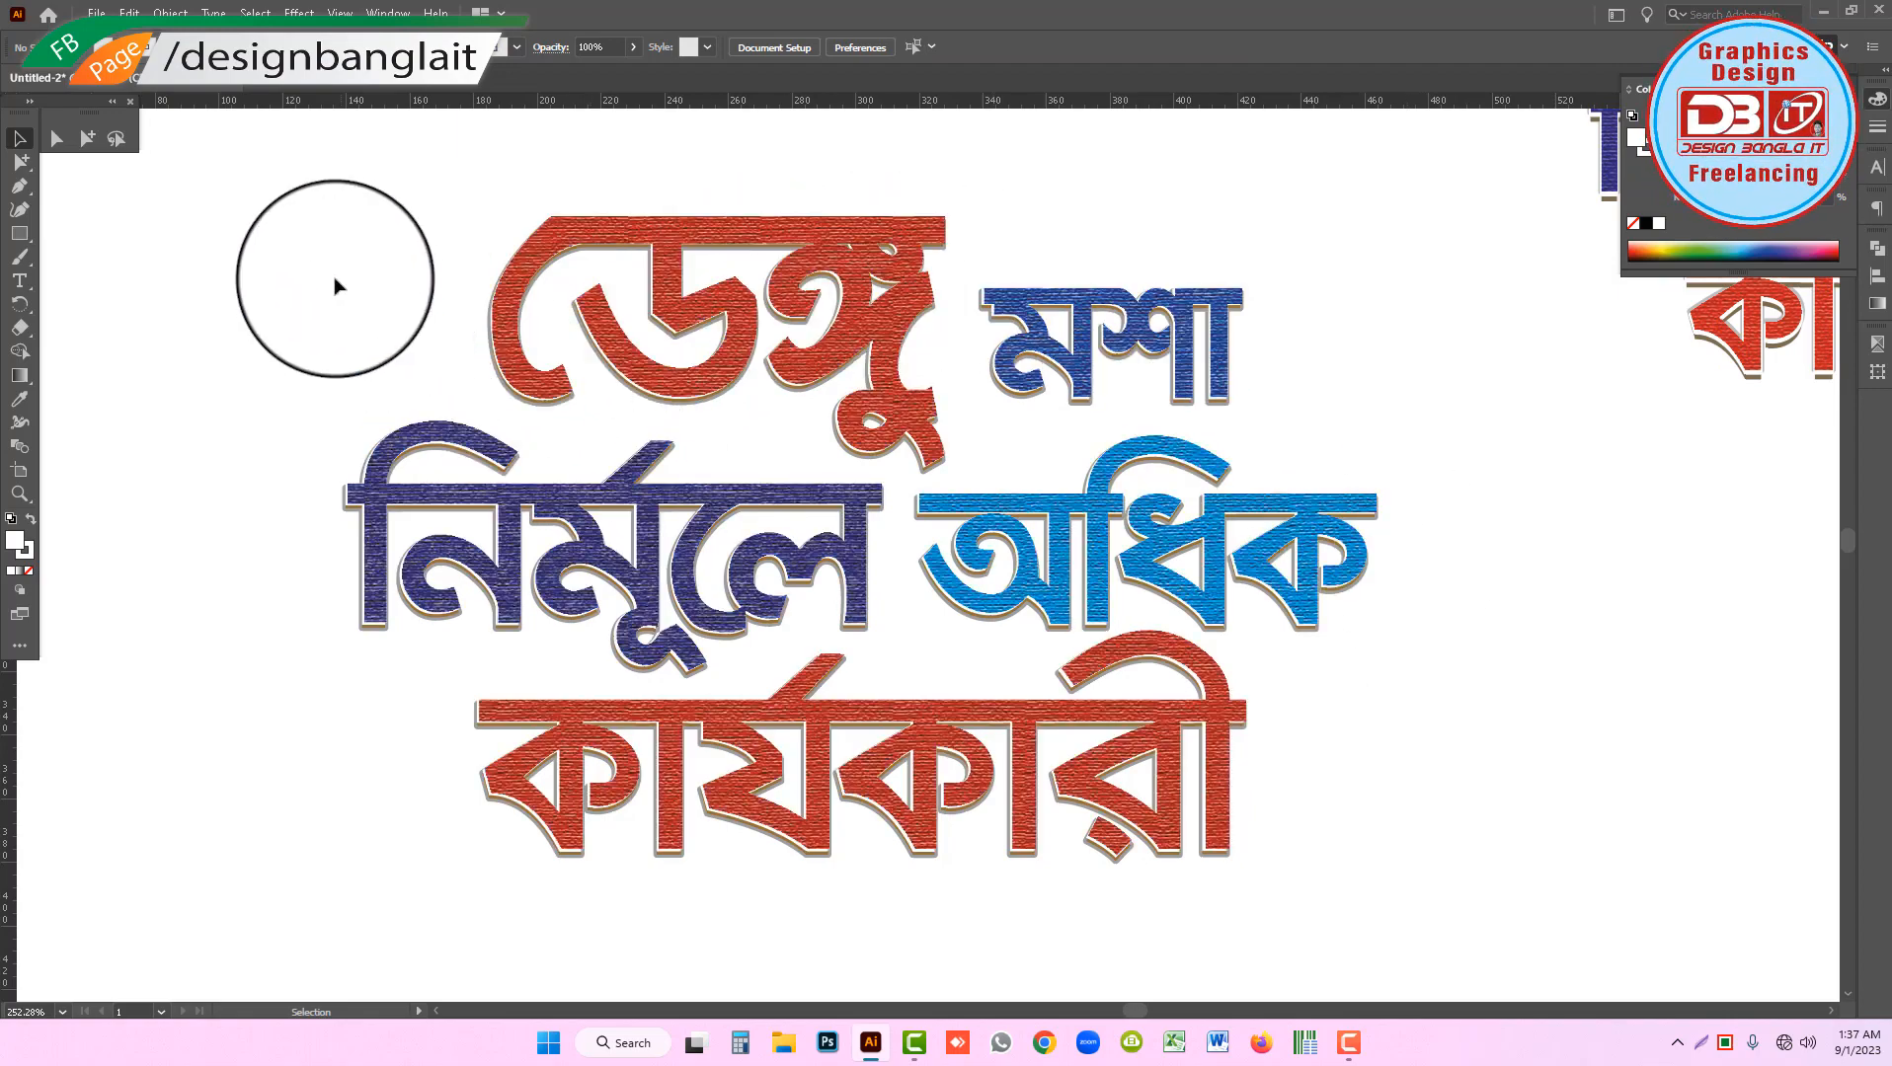
drag(1451, 843, 1453, 844)
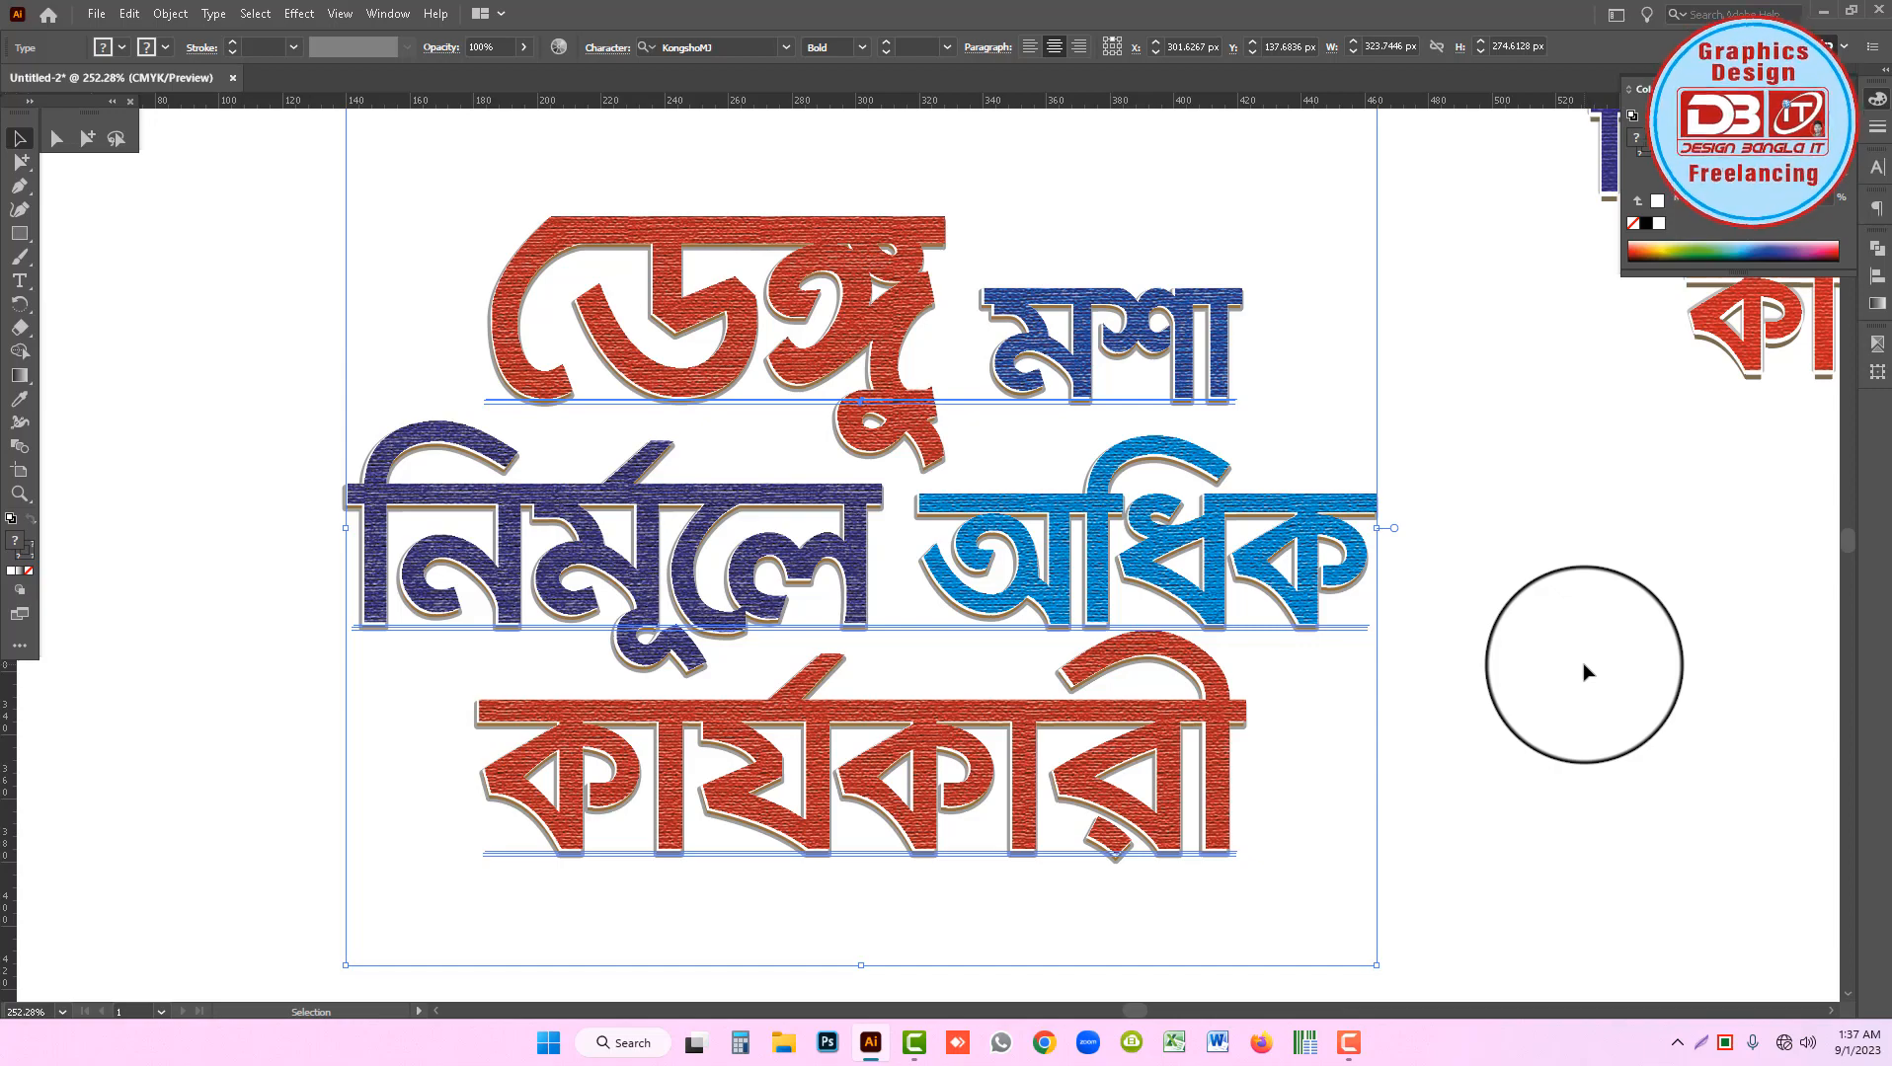
ctrl+alt+click(1093, 592)
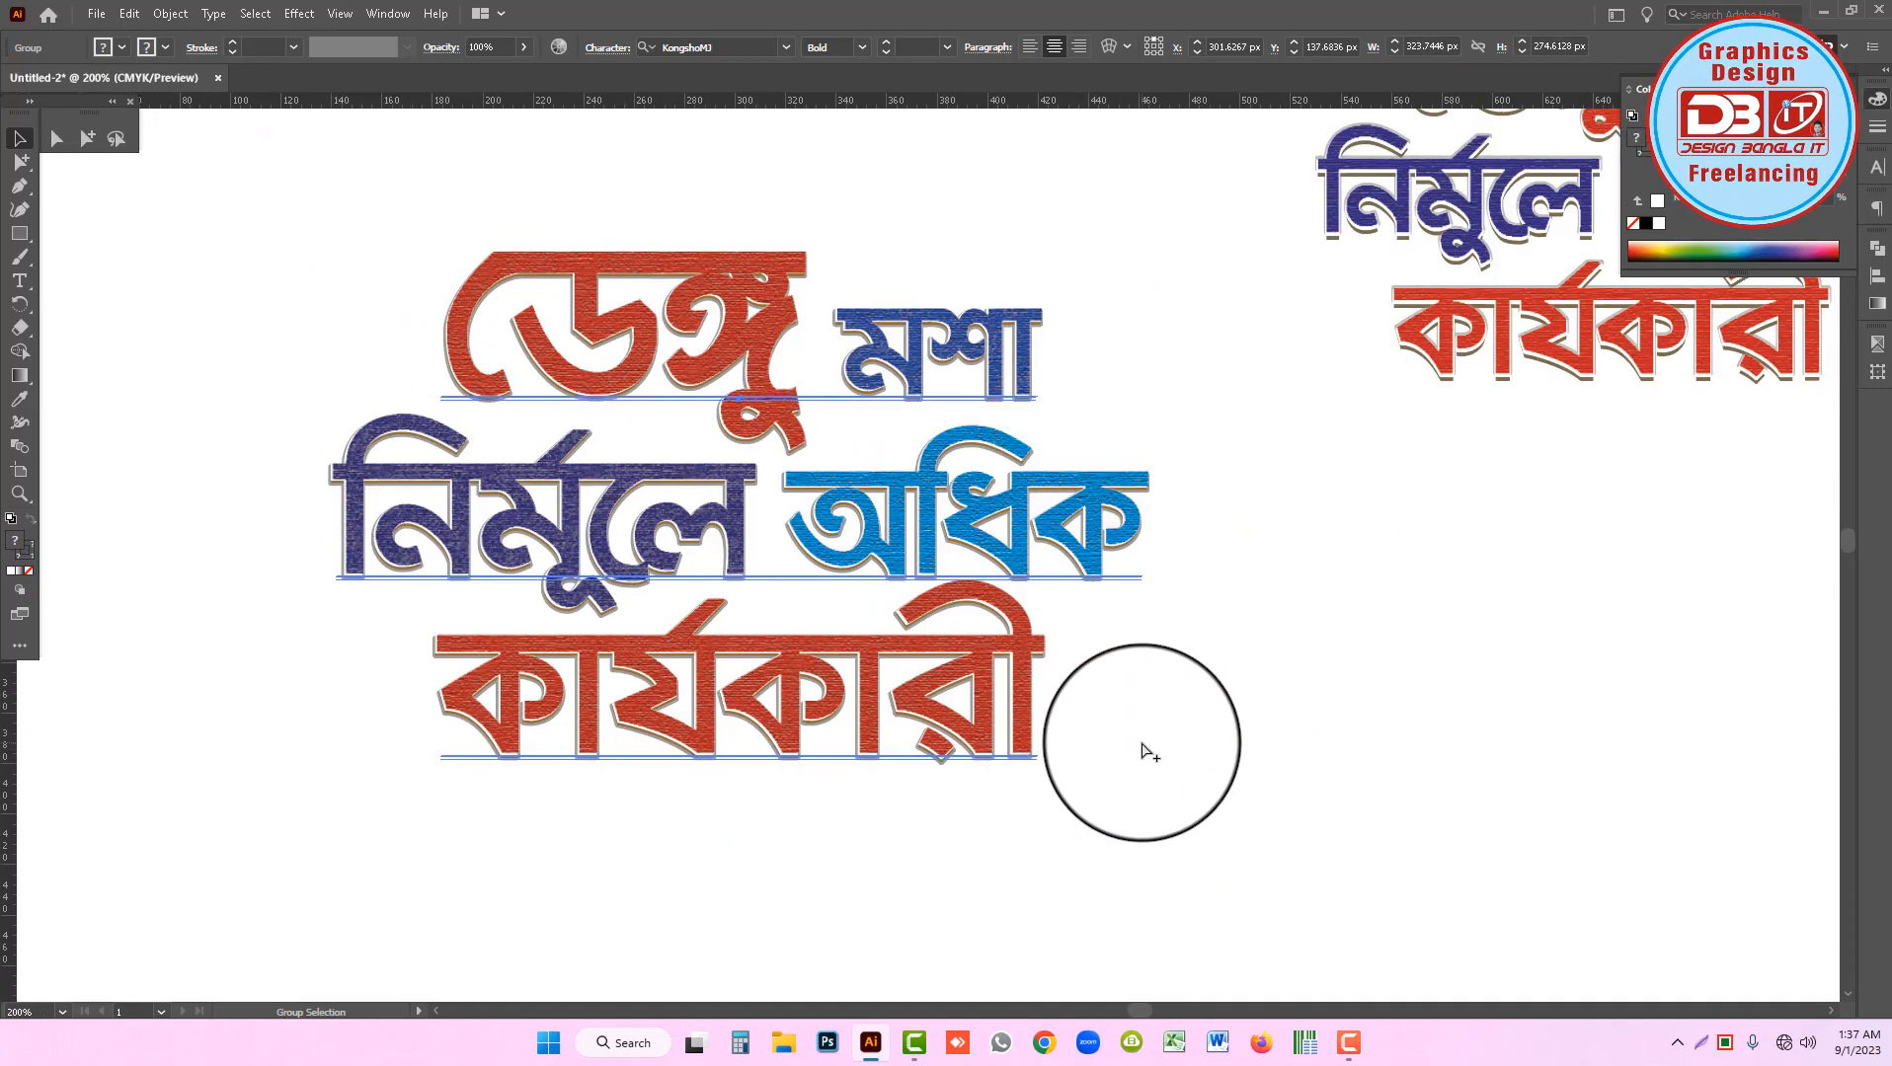
Select the grouped three-line design and start a Drop Shadow effect on it, keeping the design unobstructed.
drag(964, 629, 1094, 659)
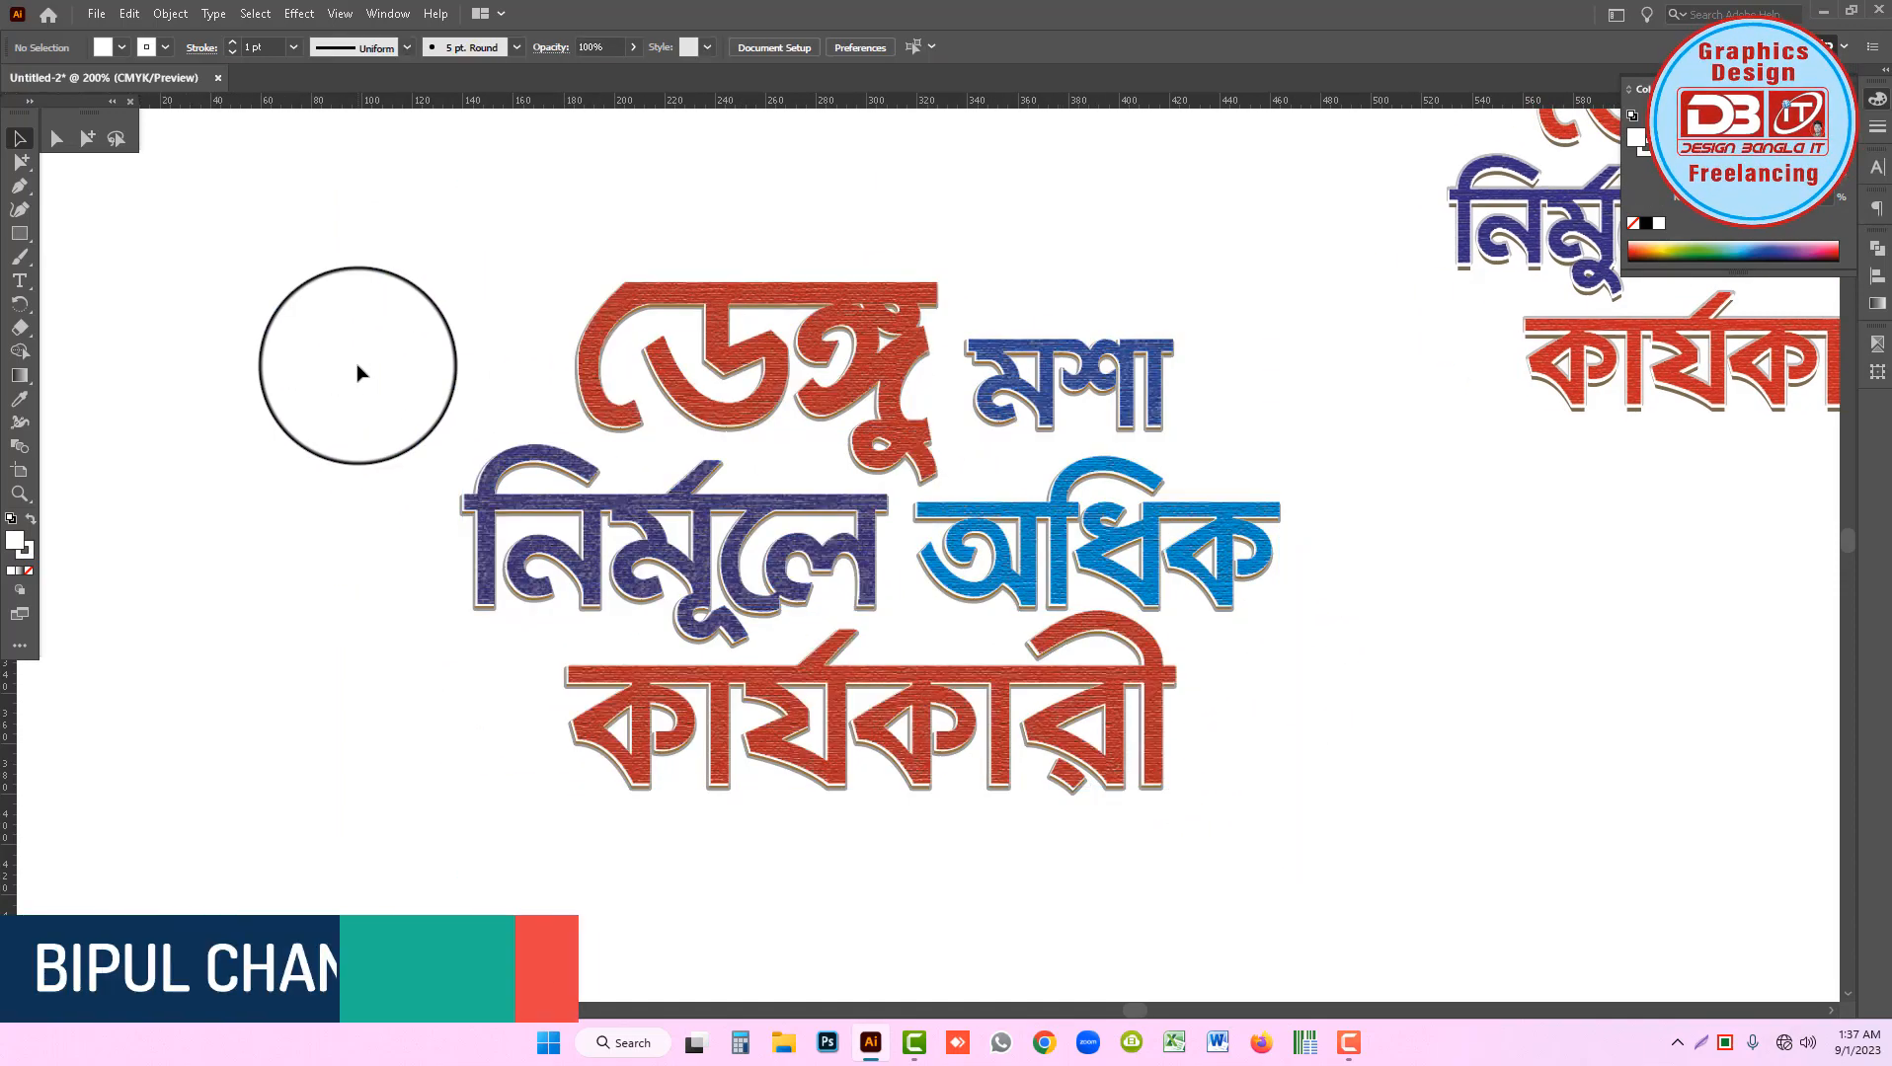
click(750, 395)
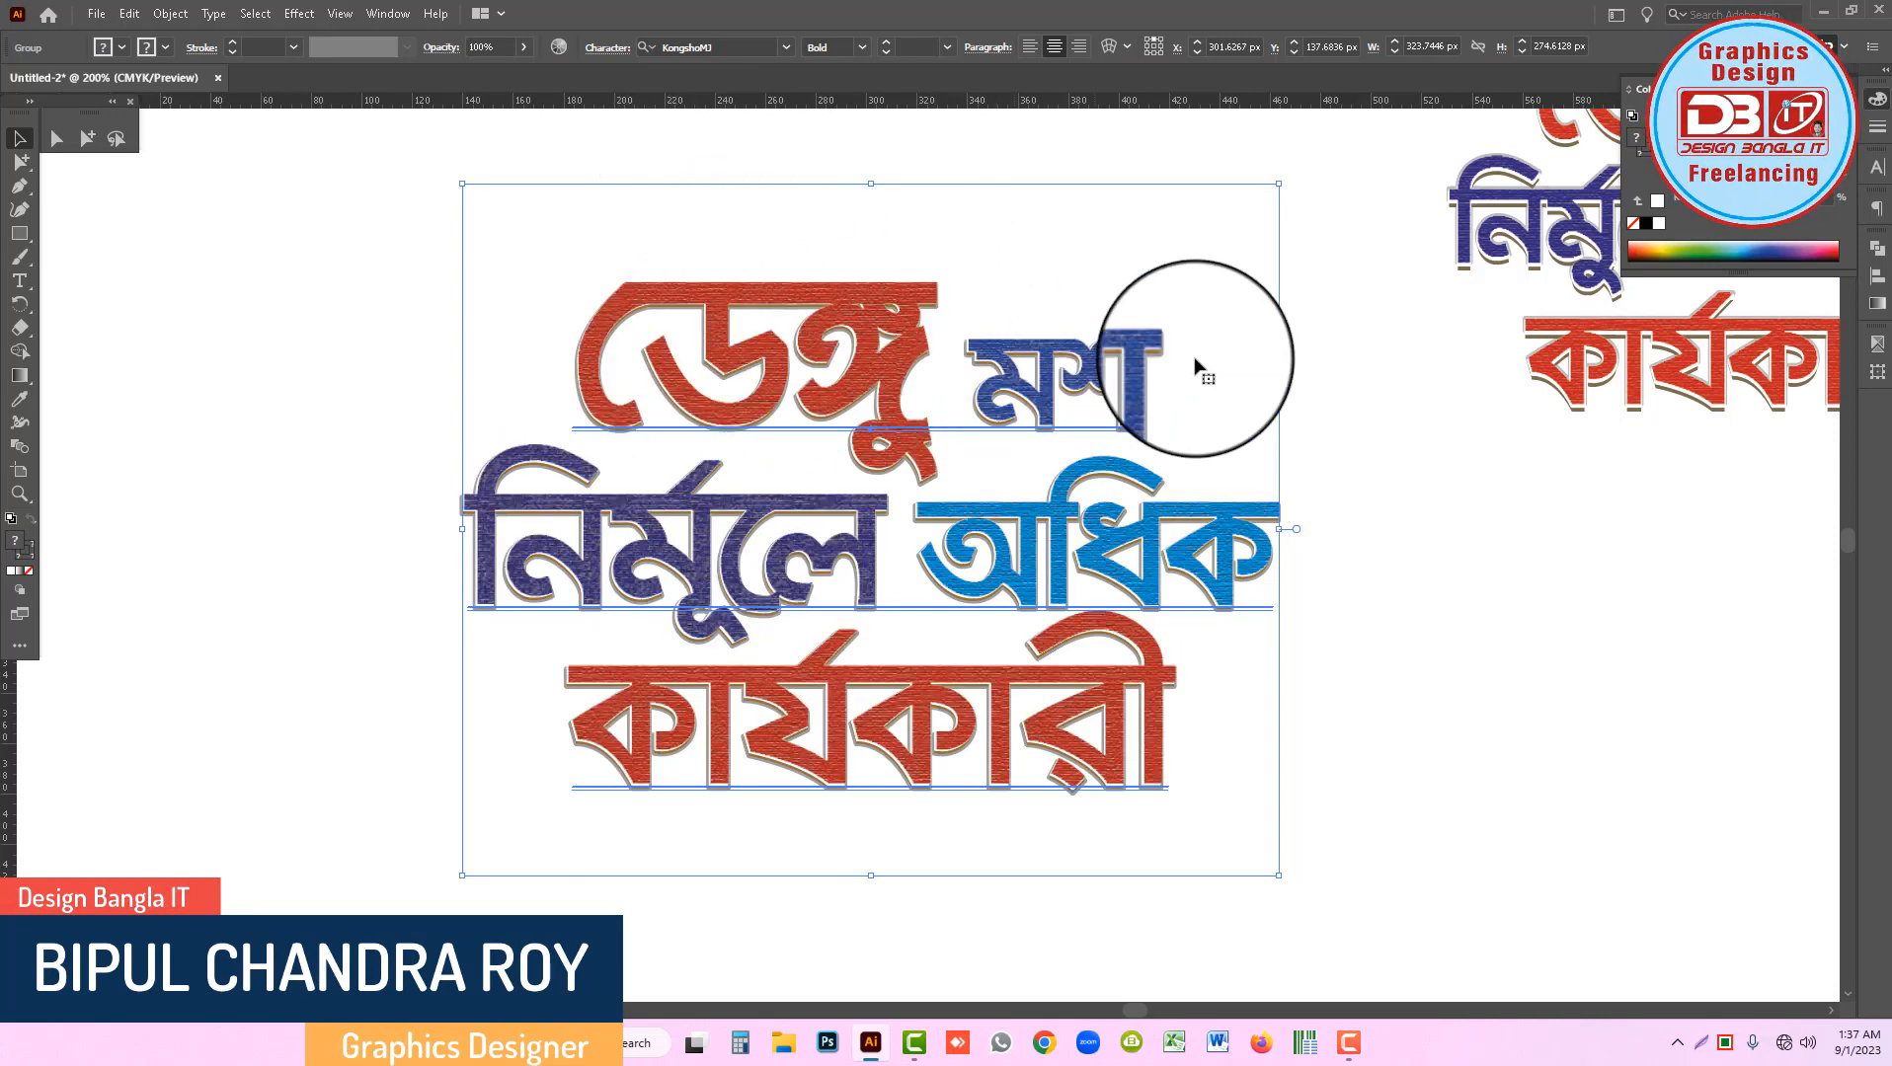
click(1356, 435)
click(846, 394)
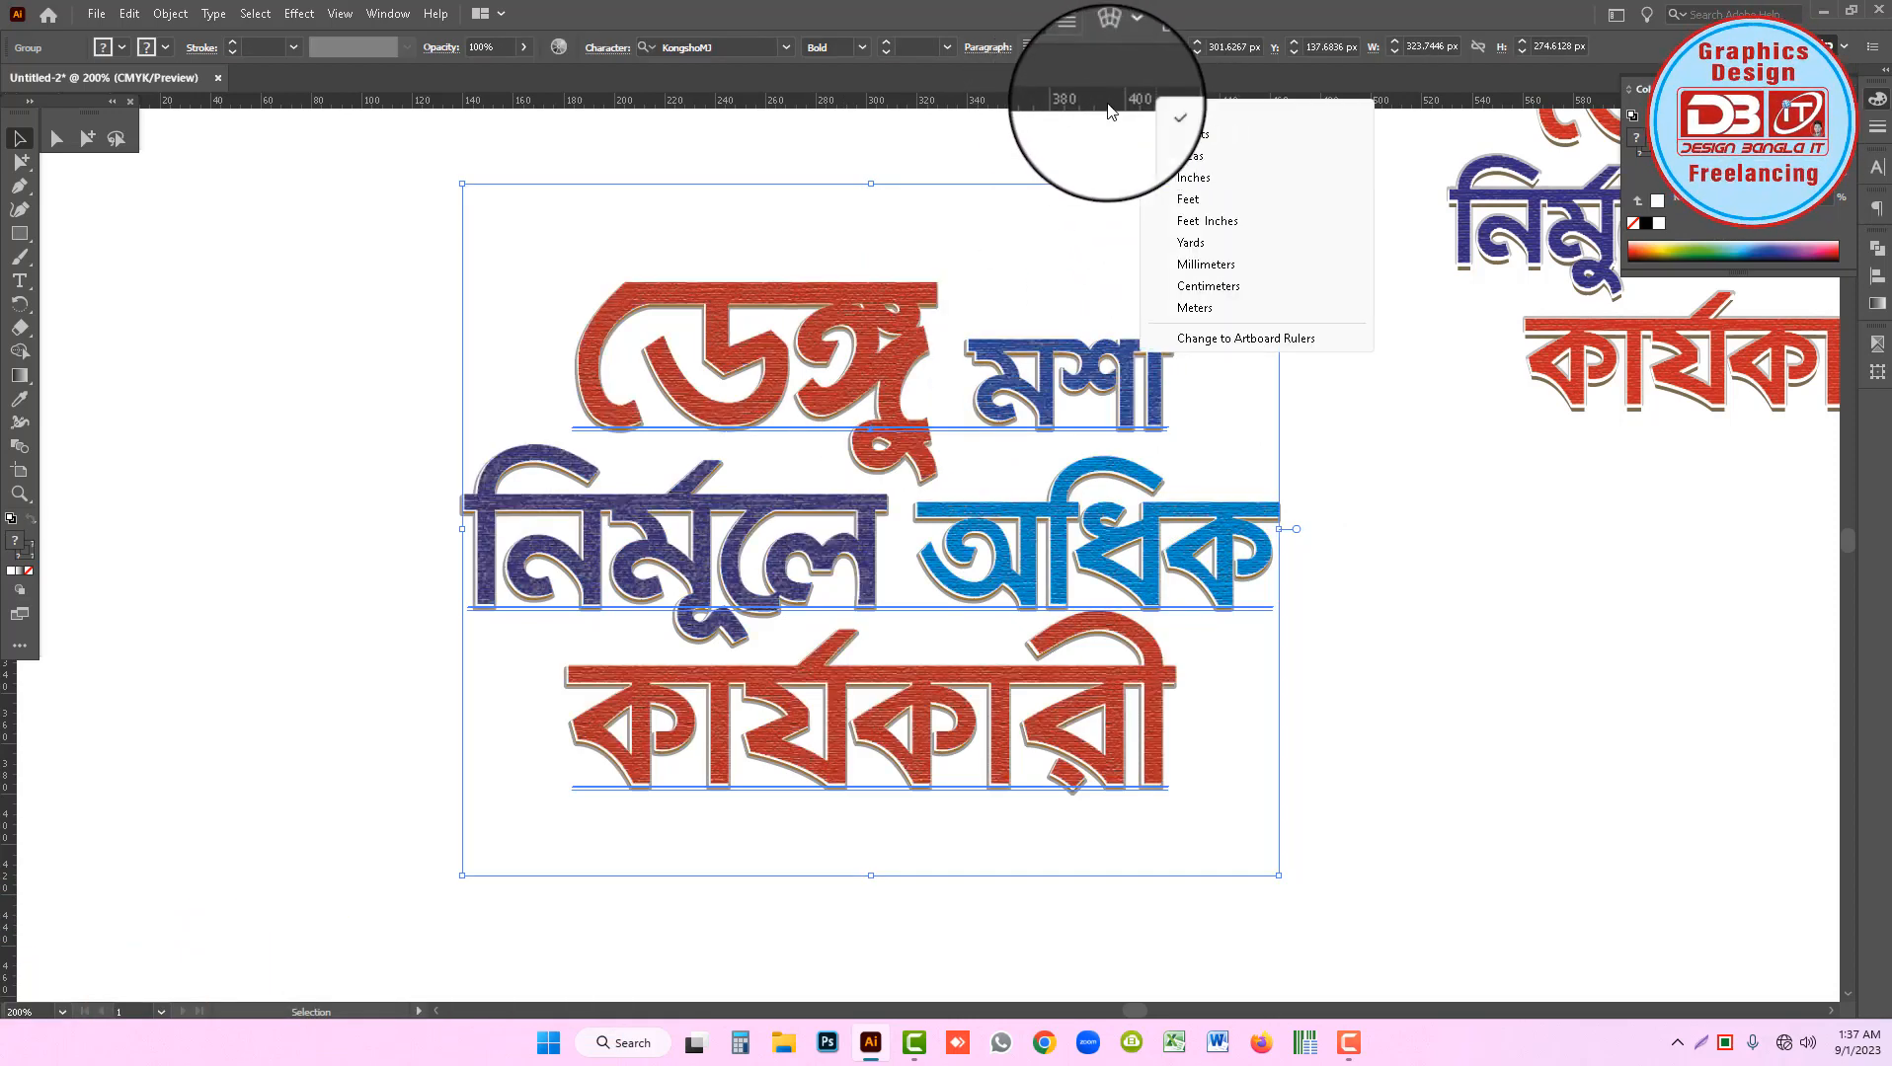
click(1191, 114)
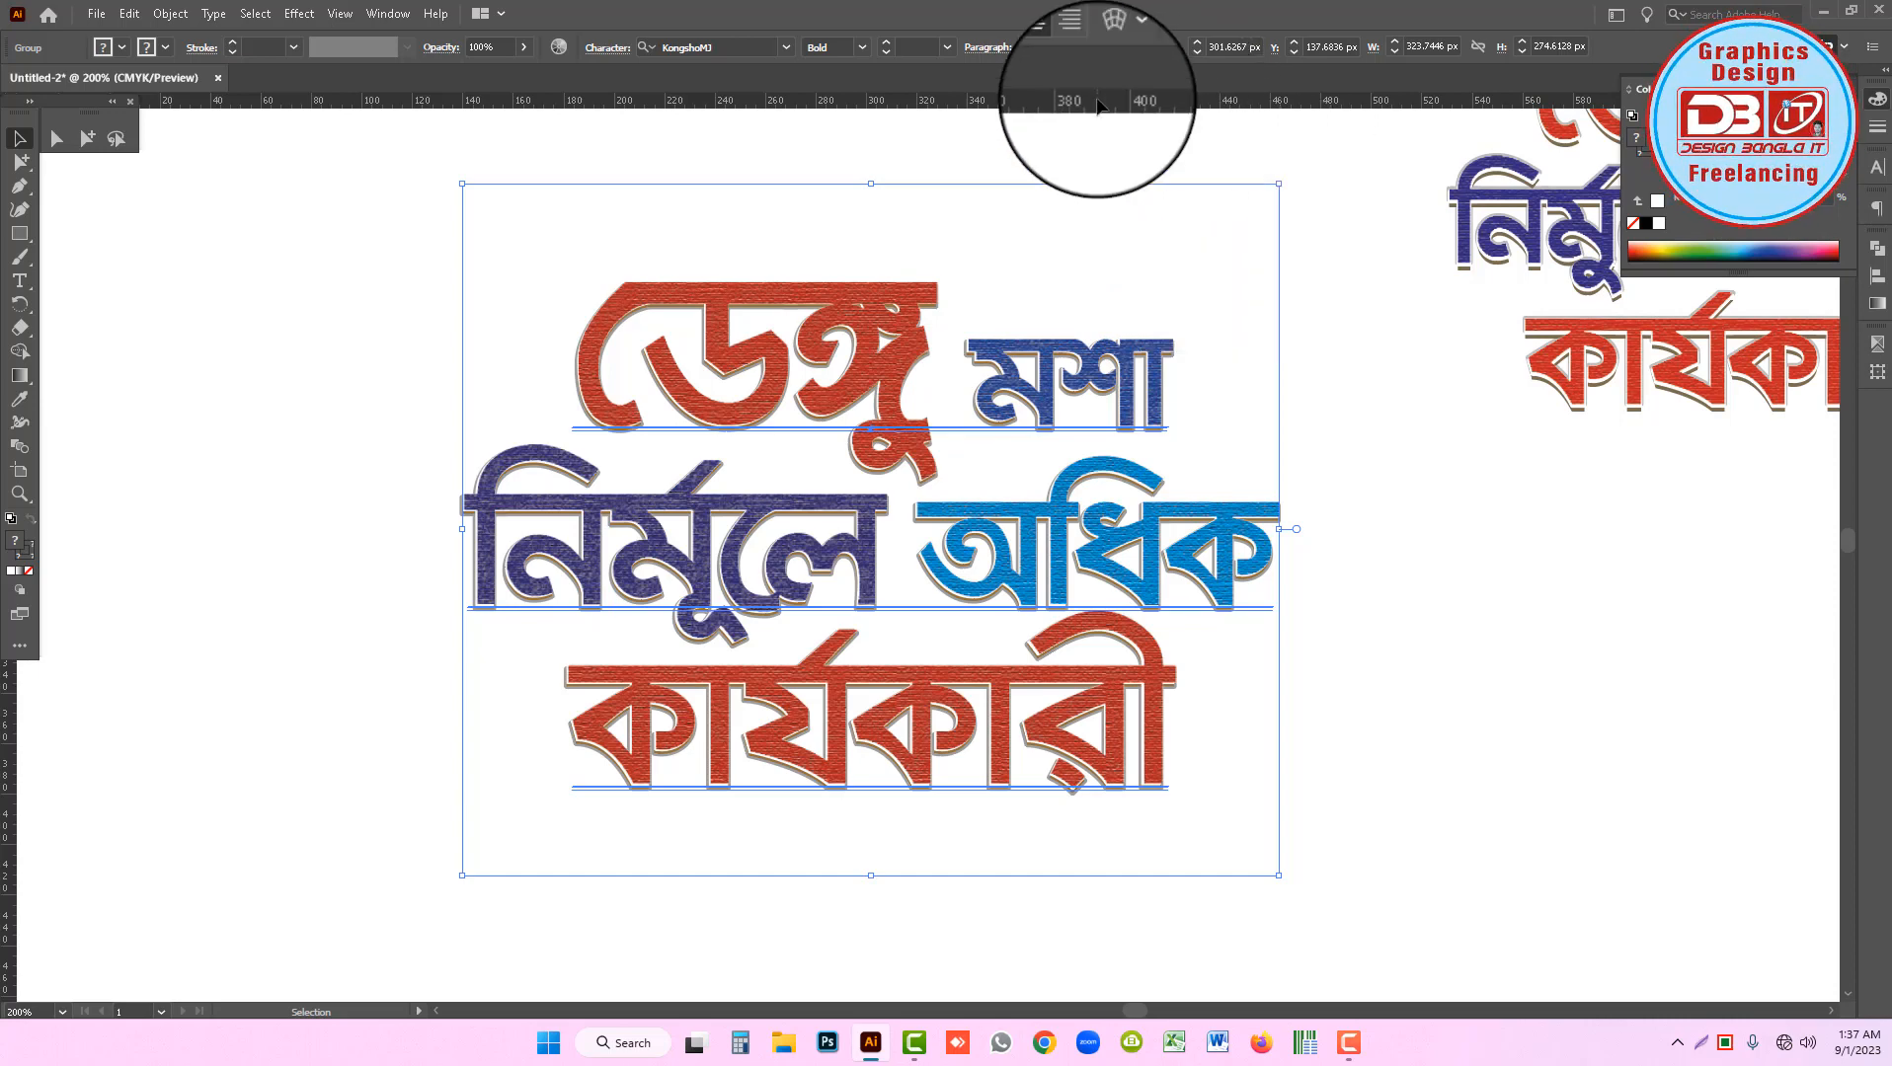
click(300, 16)
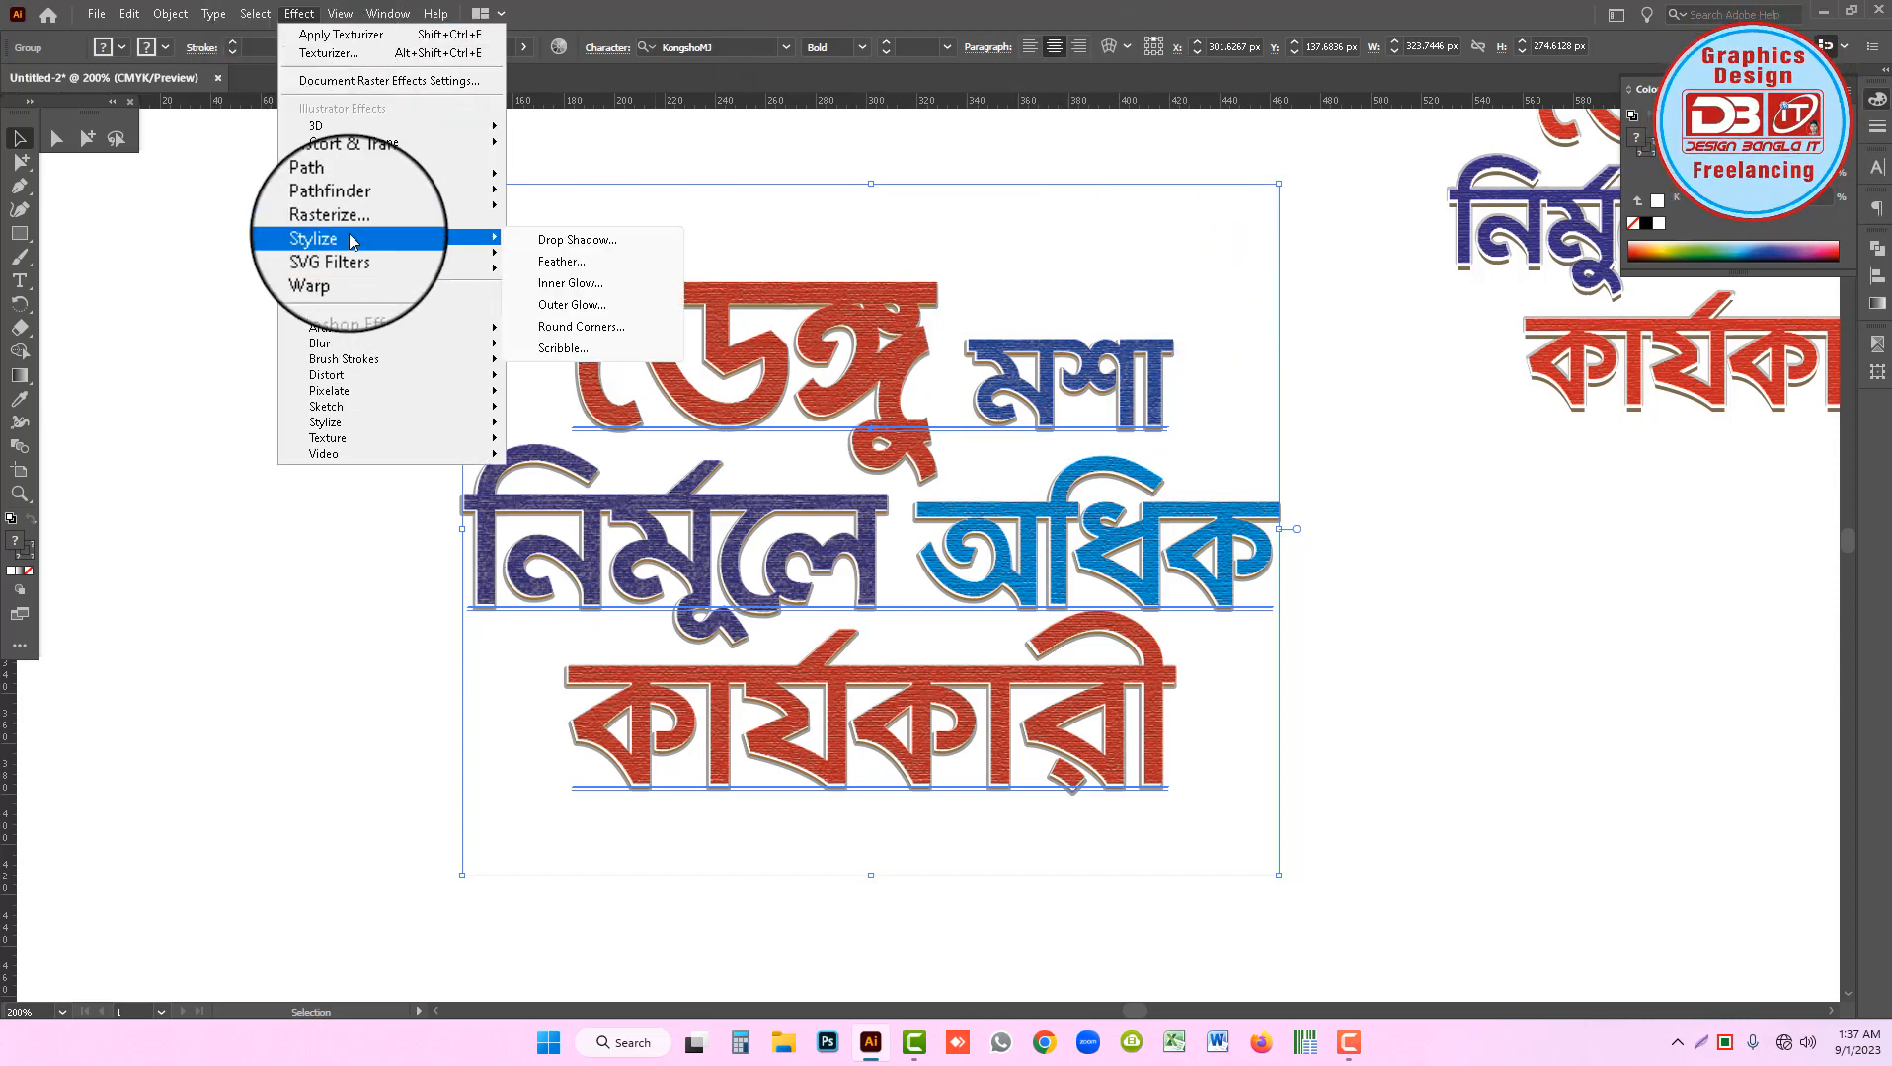
click(575, 239)
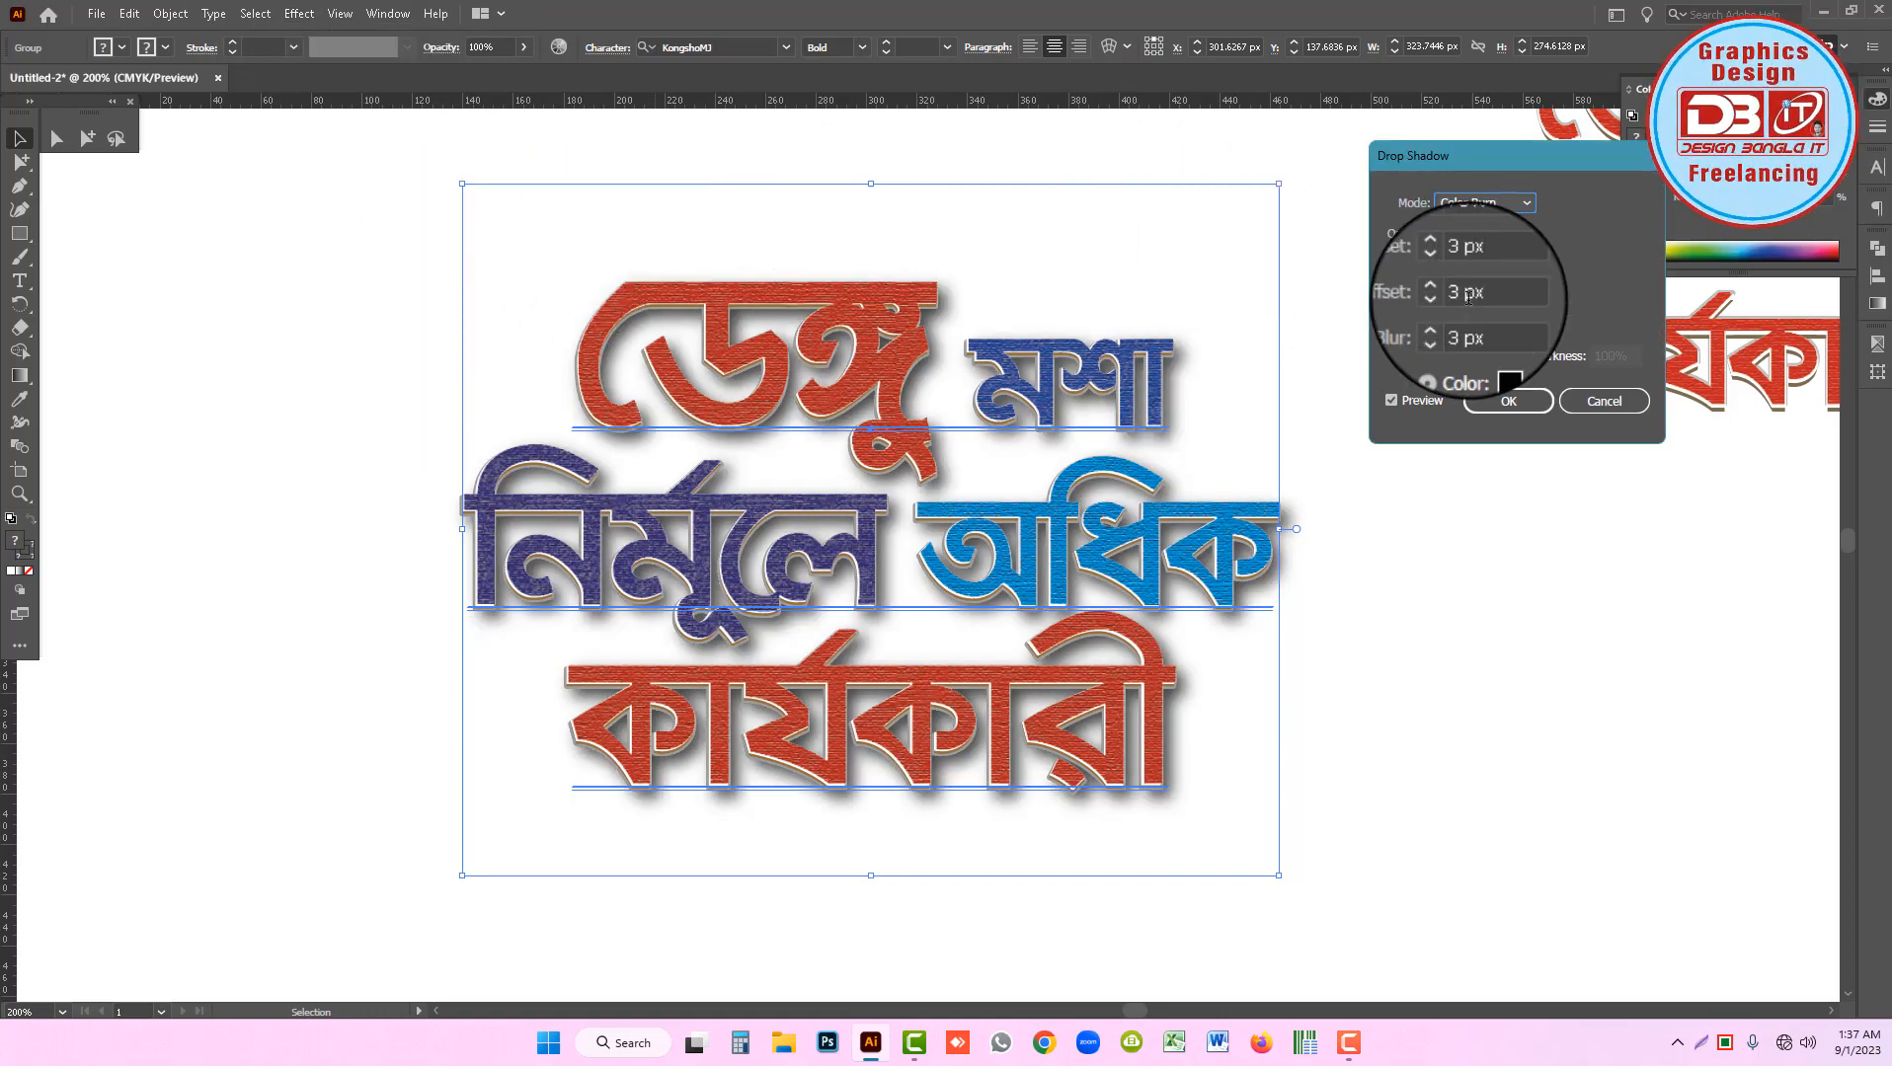
drag(1494, 160, 1493, 473)
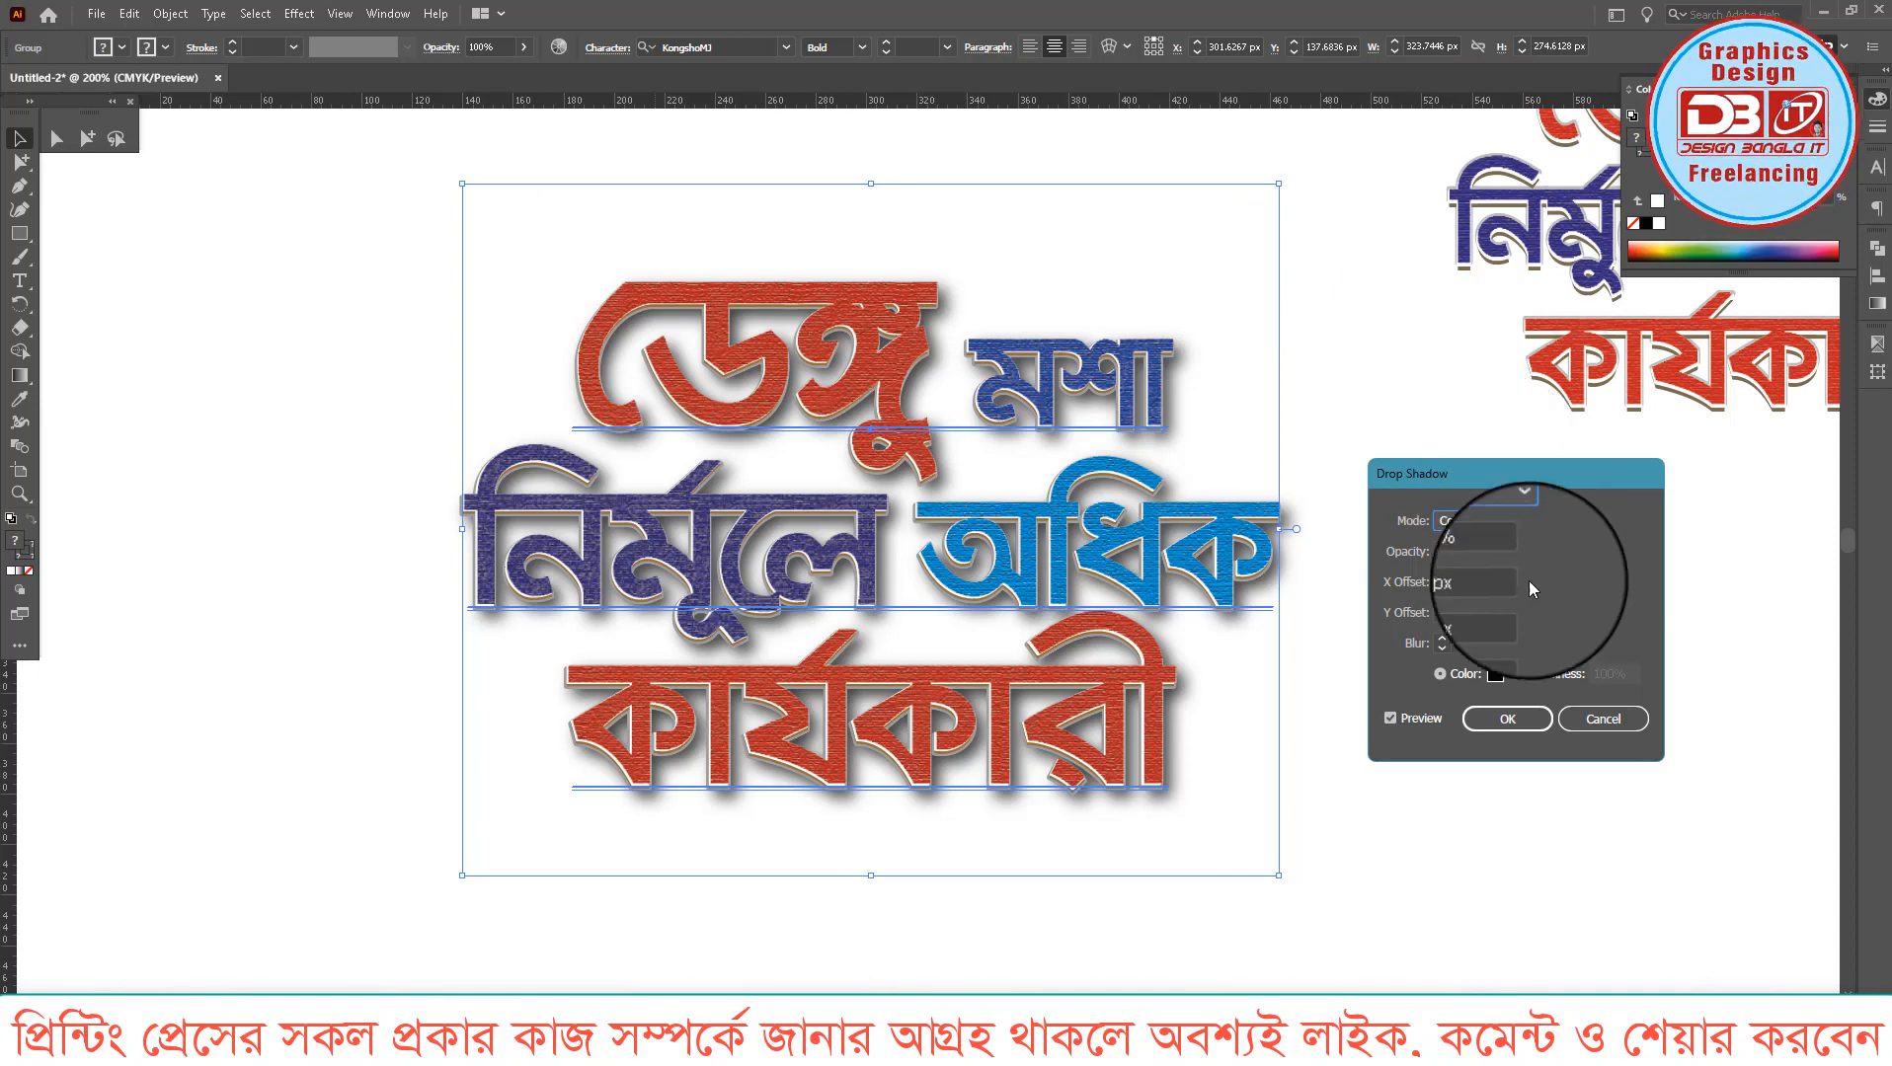
Try a softer drop shadow by raising its blur step by step to 8 px.
click(1442, 649)
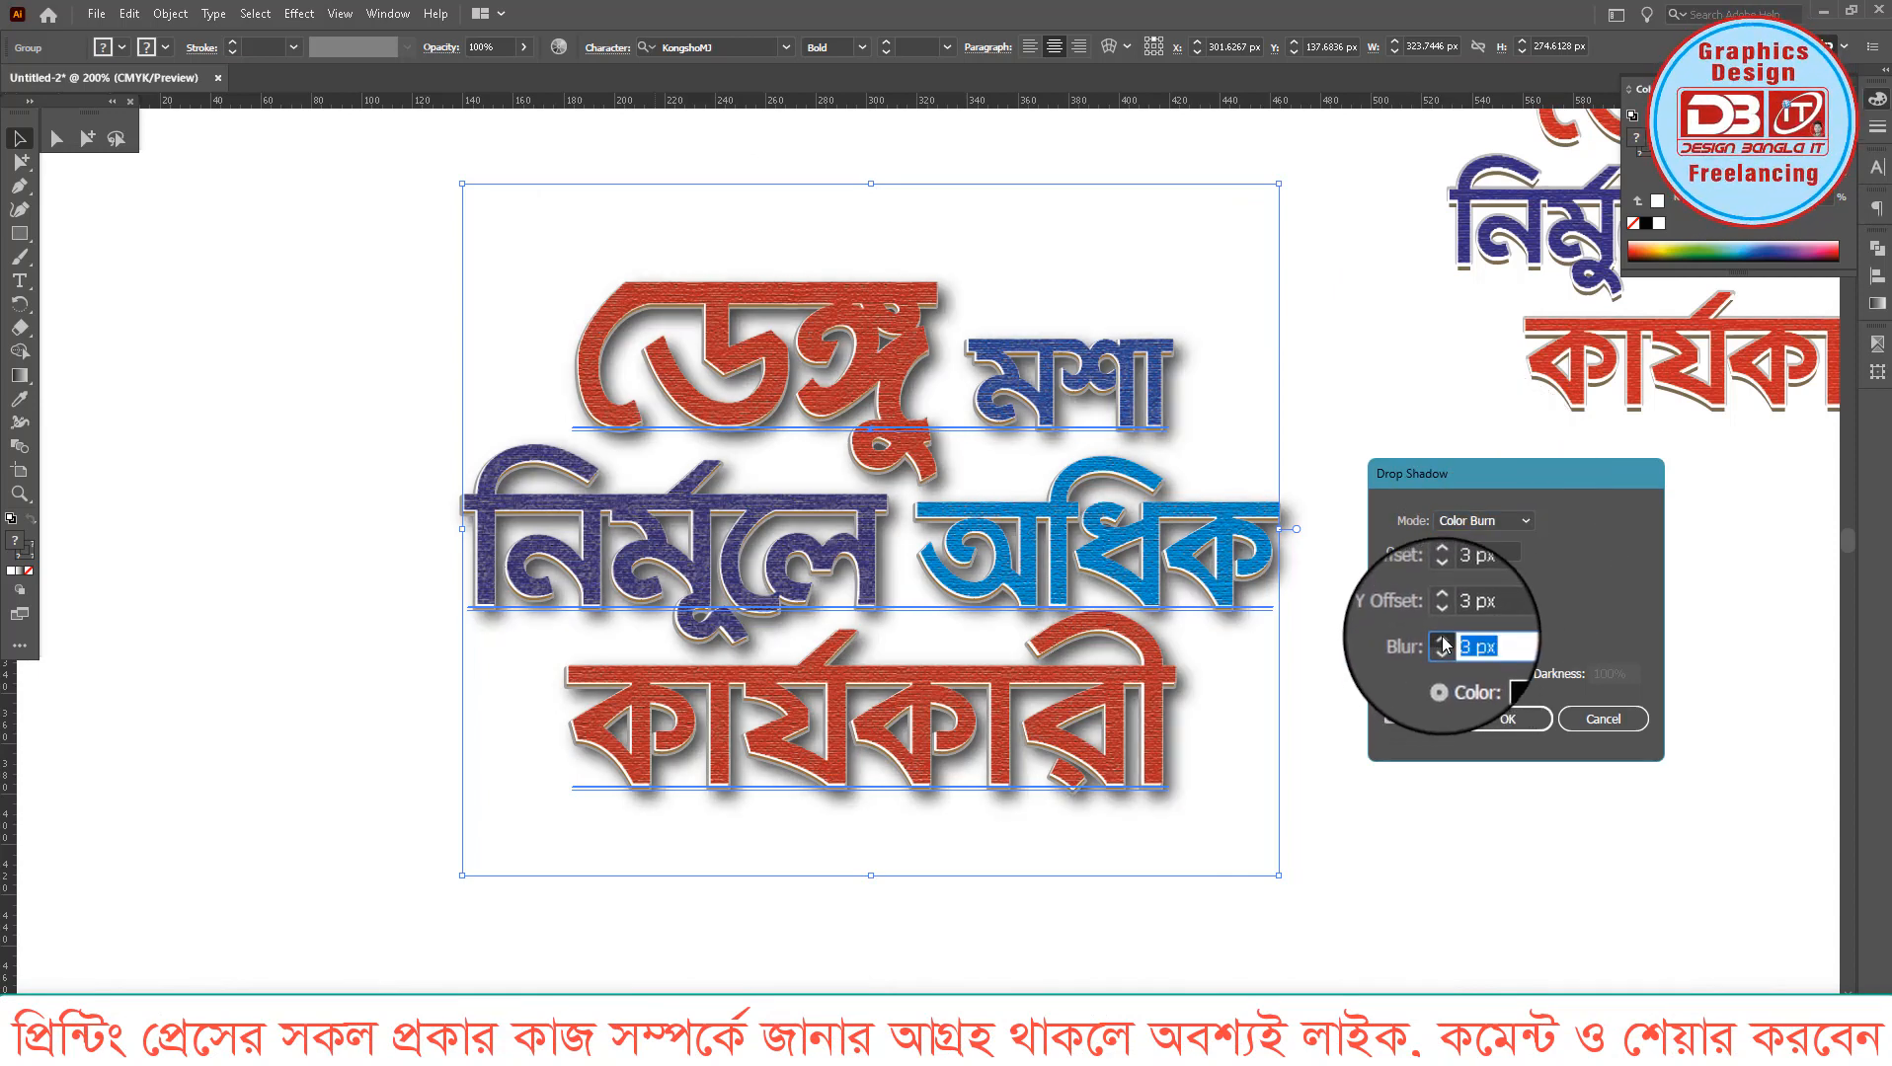
click(1442, 640)
click(1442, 641)
click(1443, 640)
click(1443, 640)
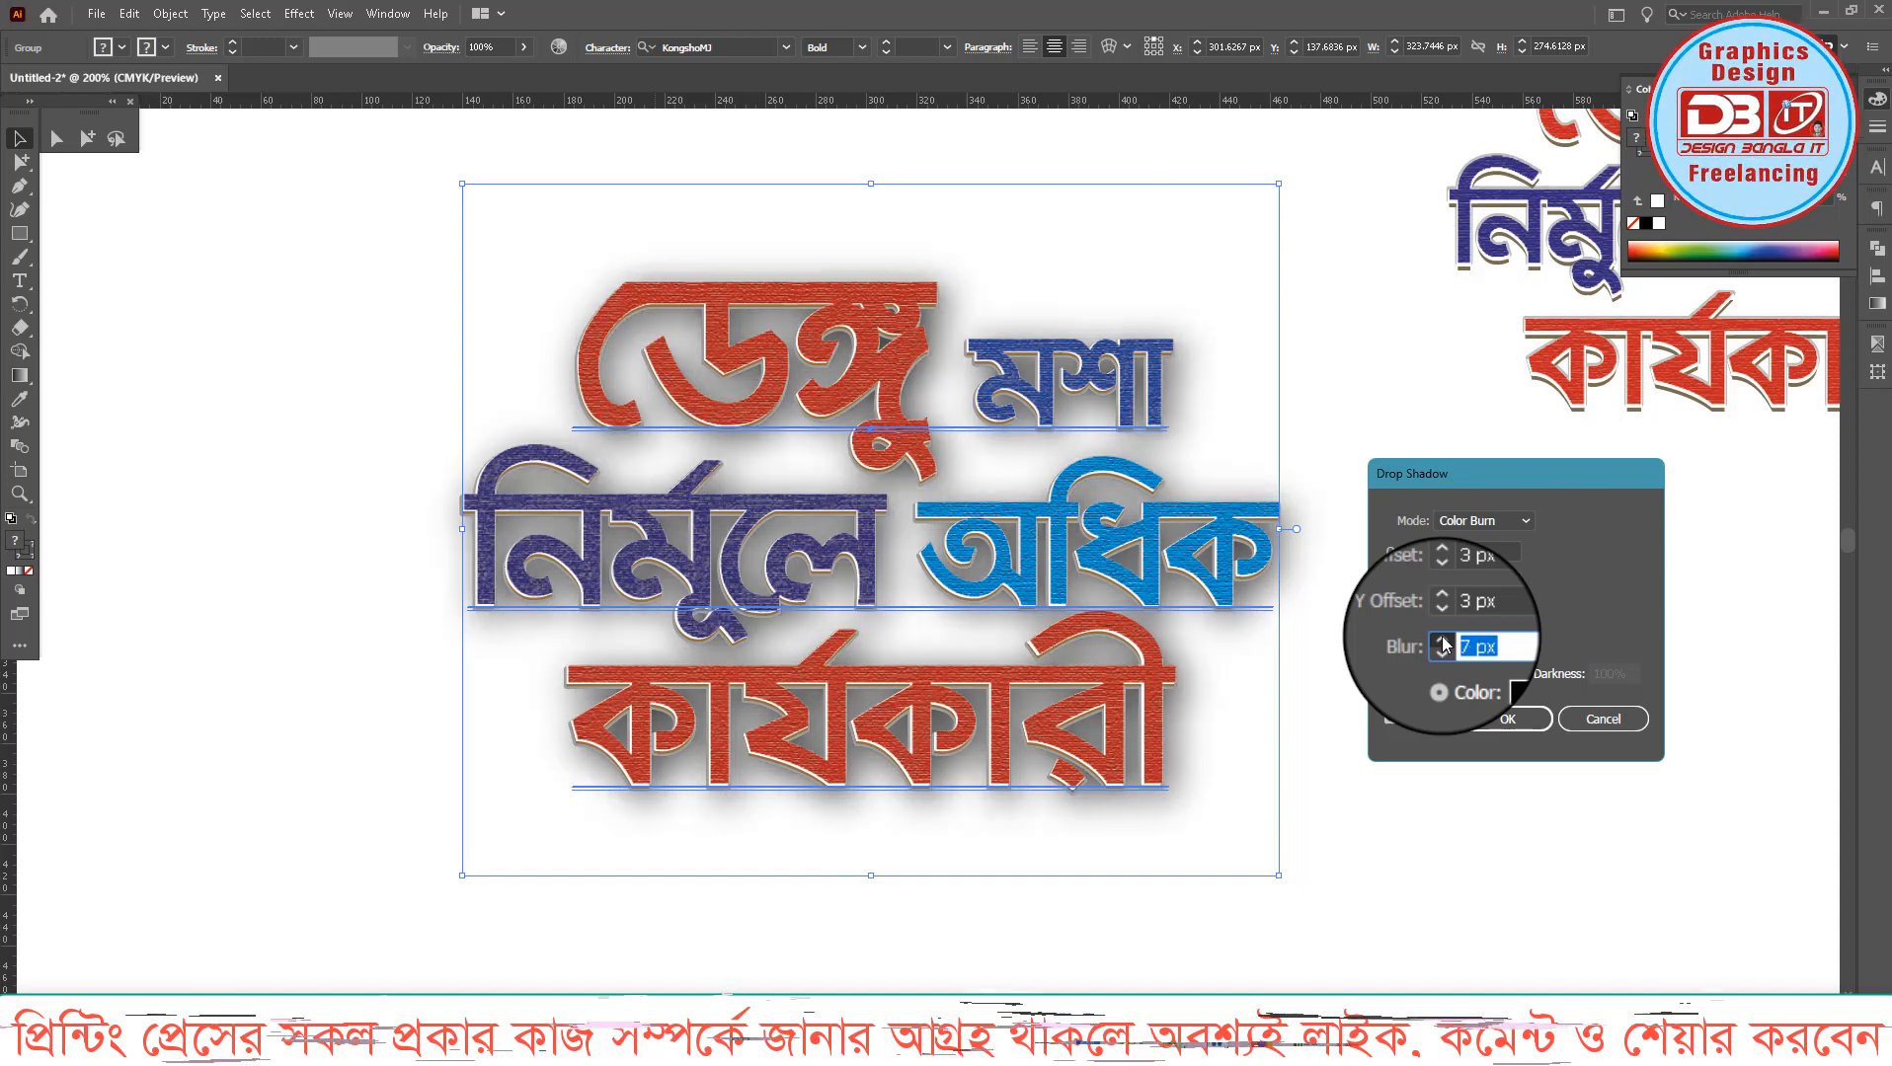
click(1442, 641)
click(1443, 640)
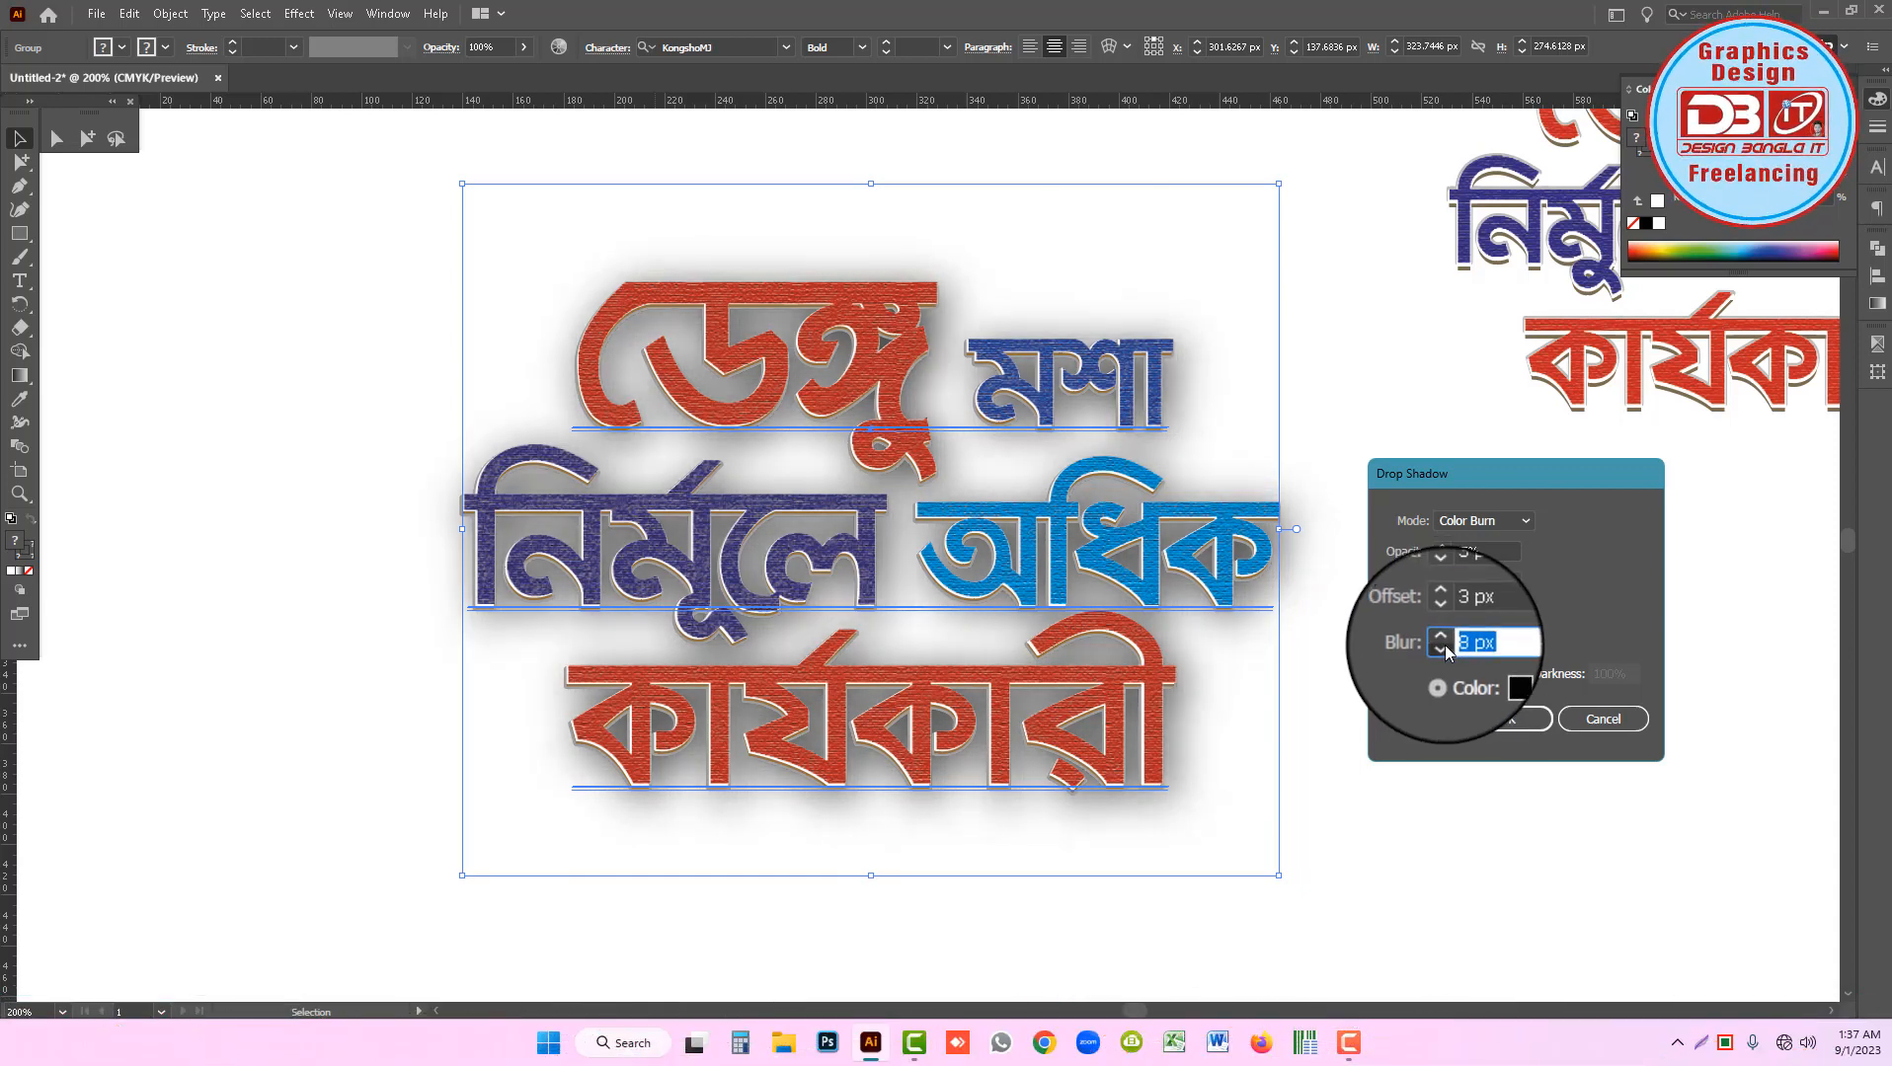
Reduce the blur to 3 px, apply the Color Burn shadow at 75% opacity with 3 px X and Y offsets, and deselect the design.
click(1443, 649)
click(1443, 649)
click(1442, 649)
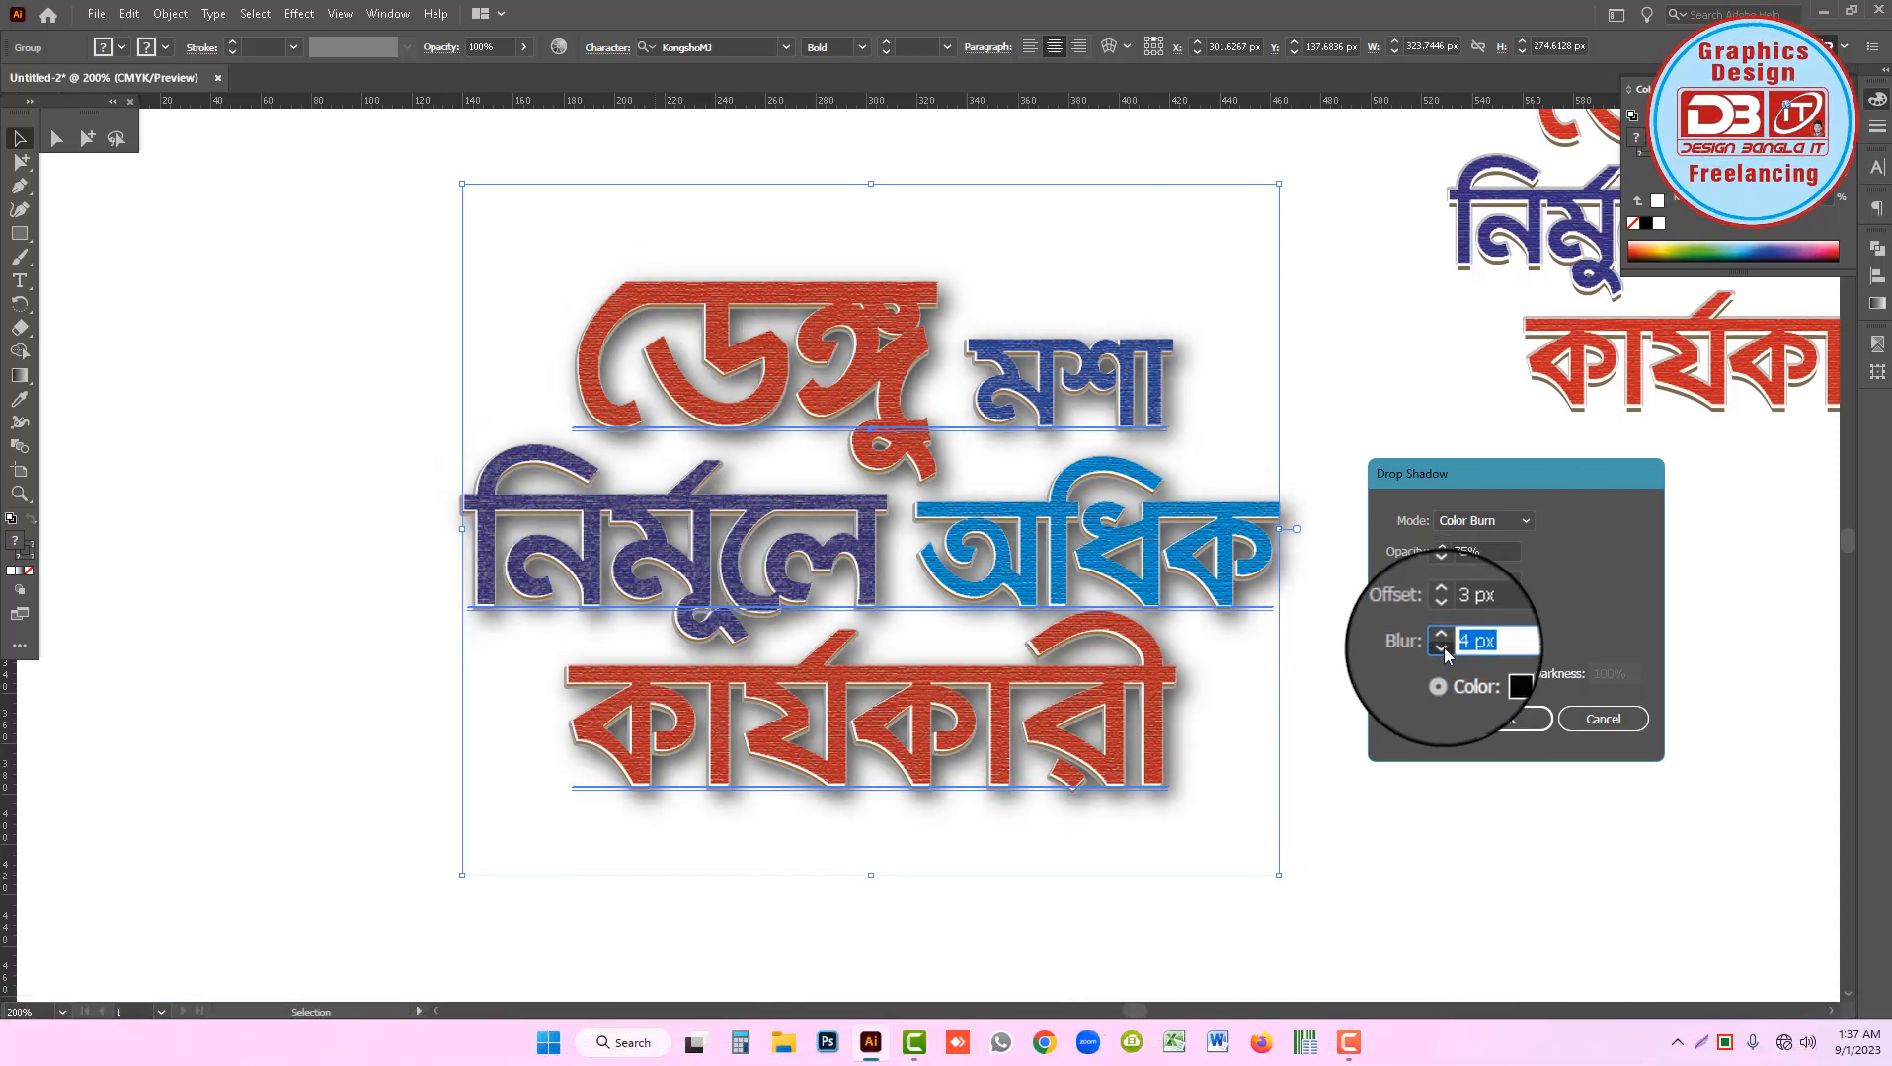
click(1443, 649)
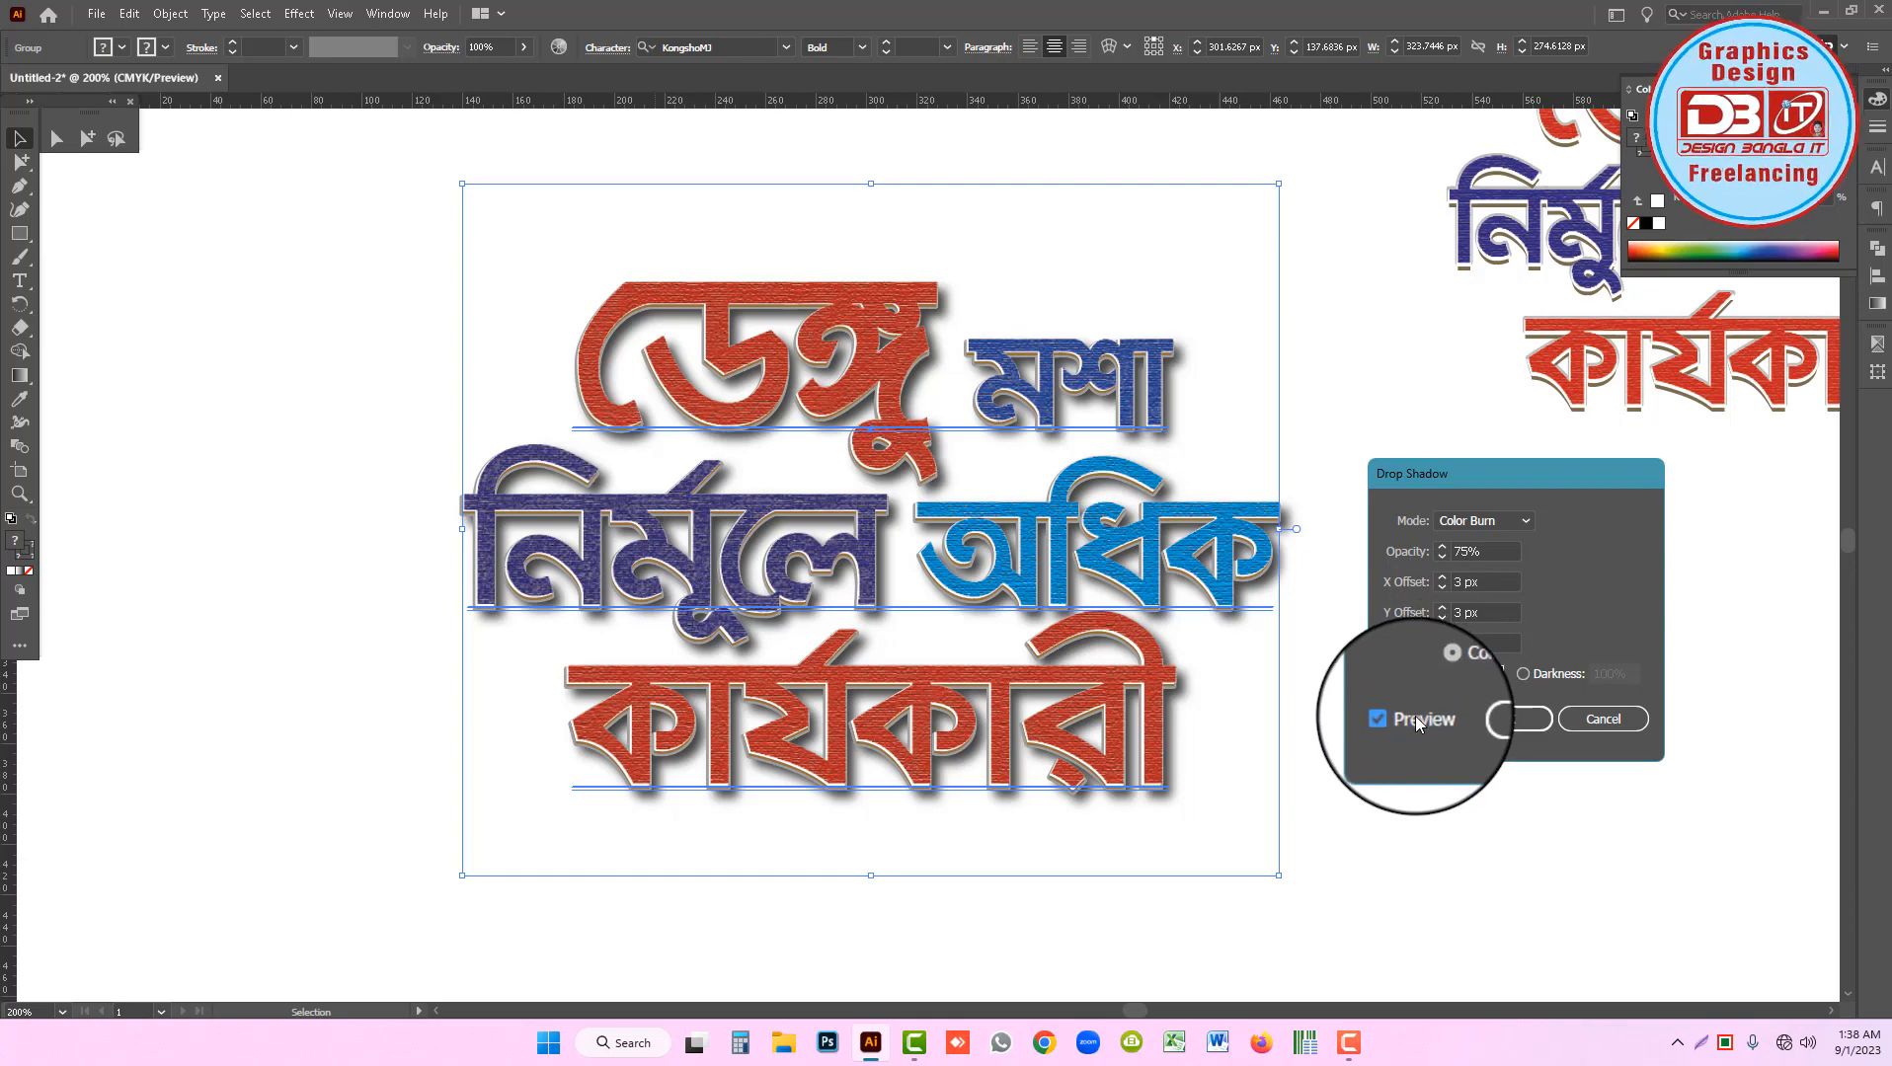
click(1521, 719)
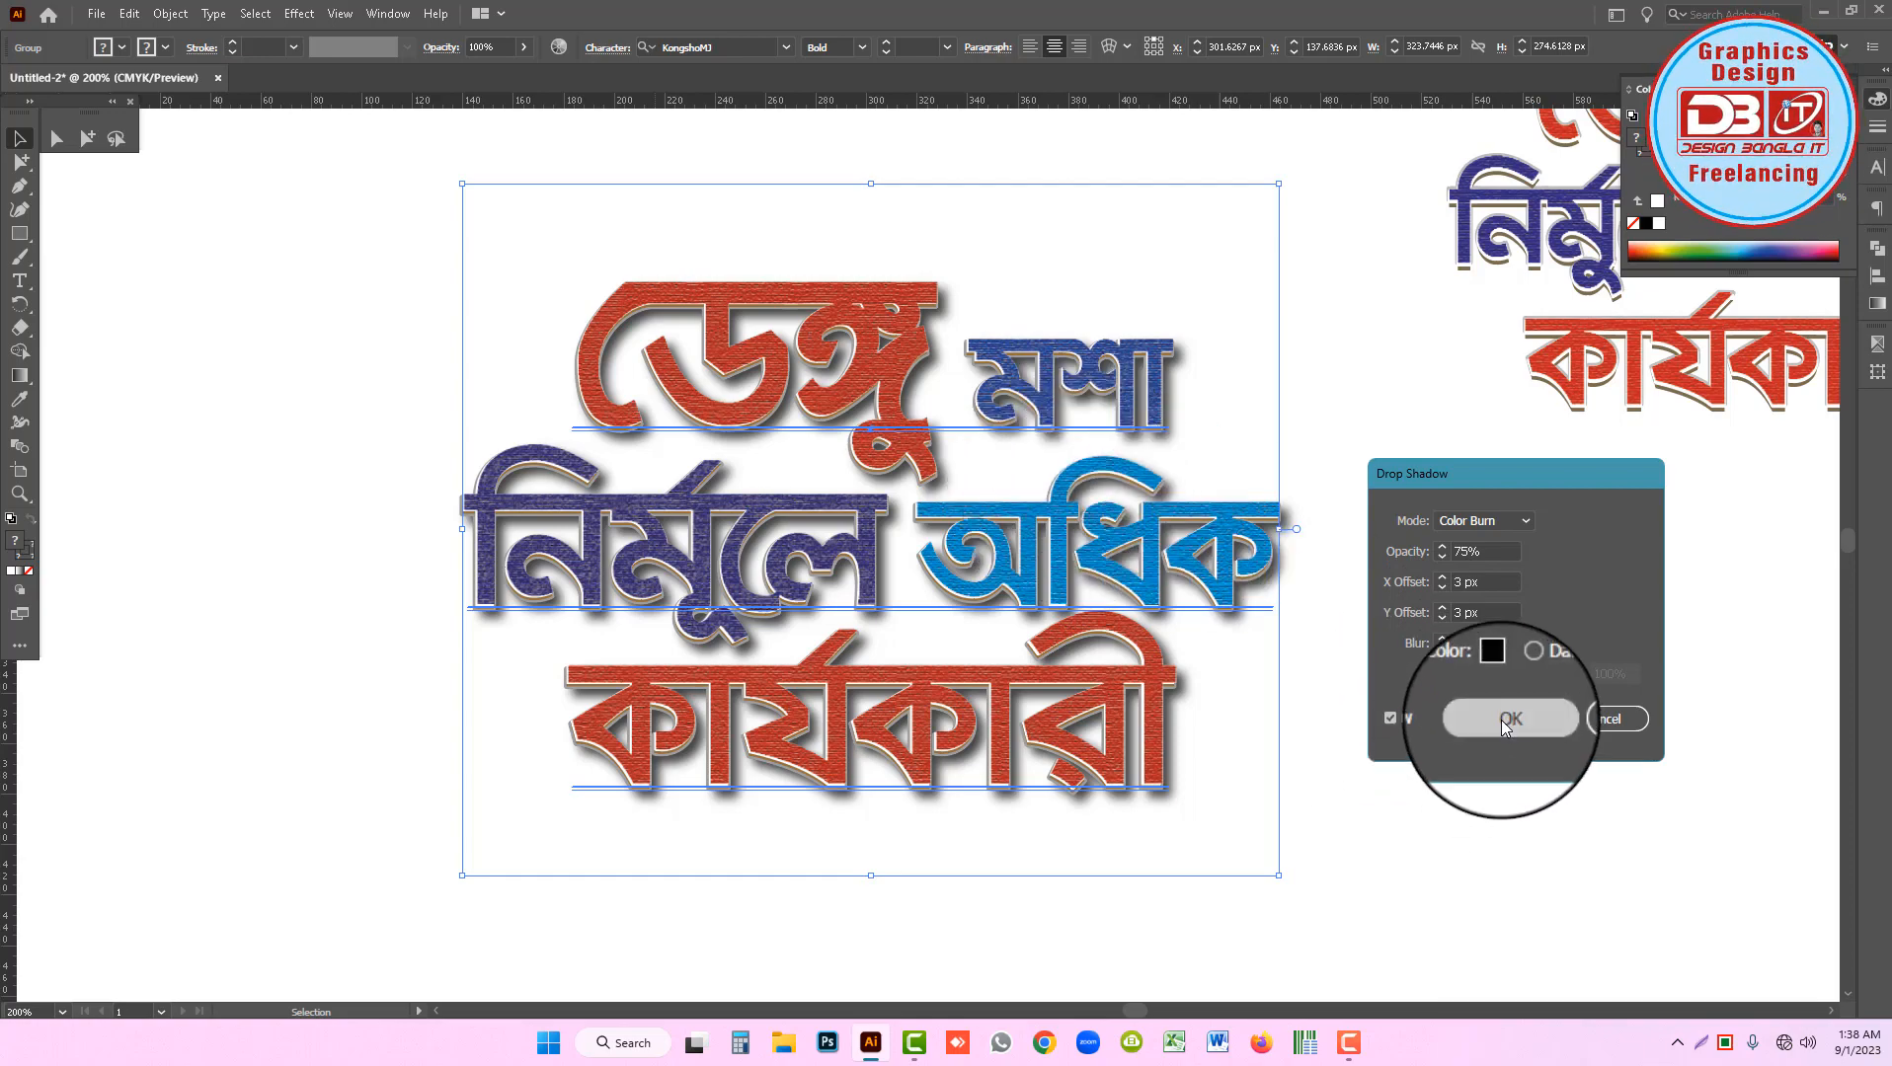
click(1468, 501)
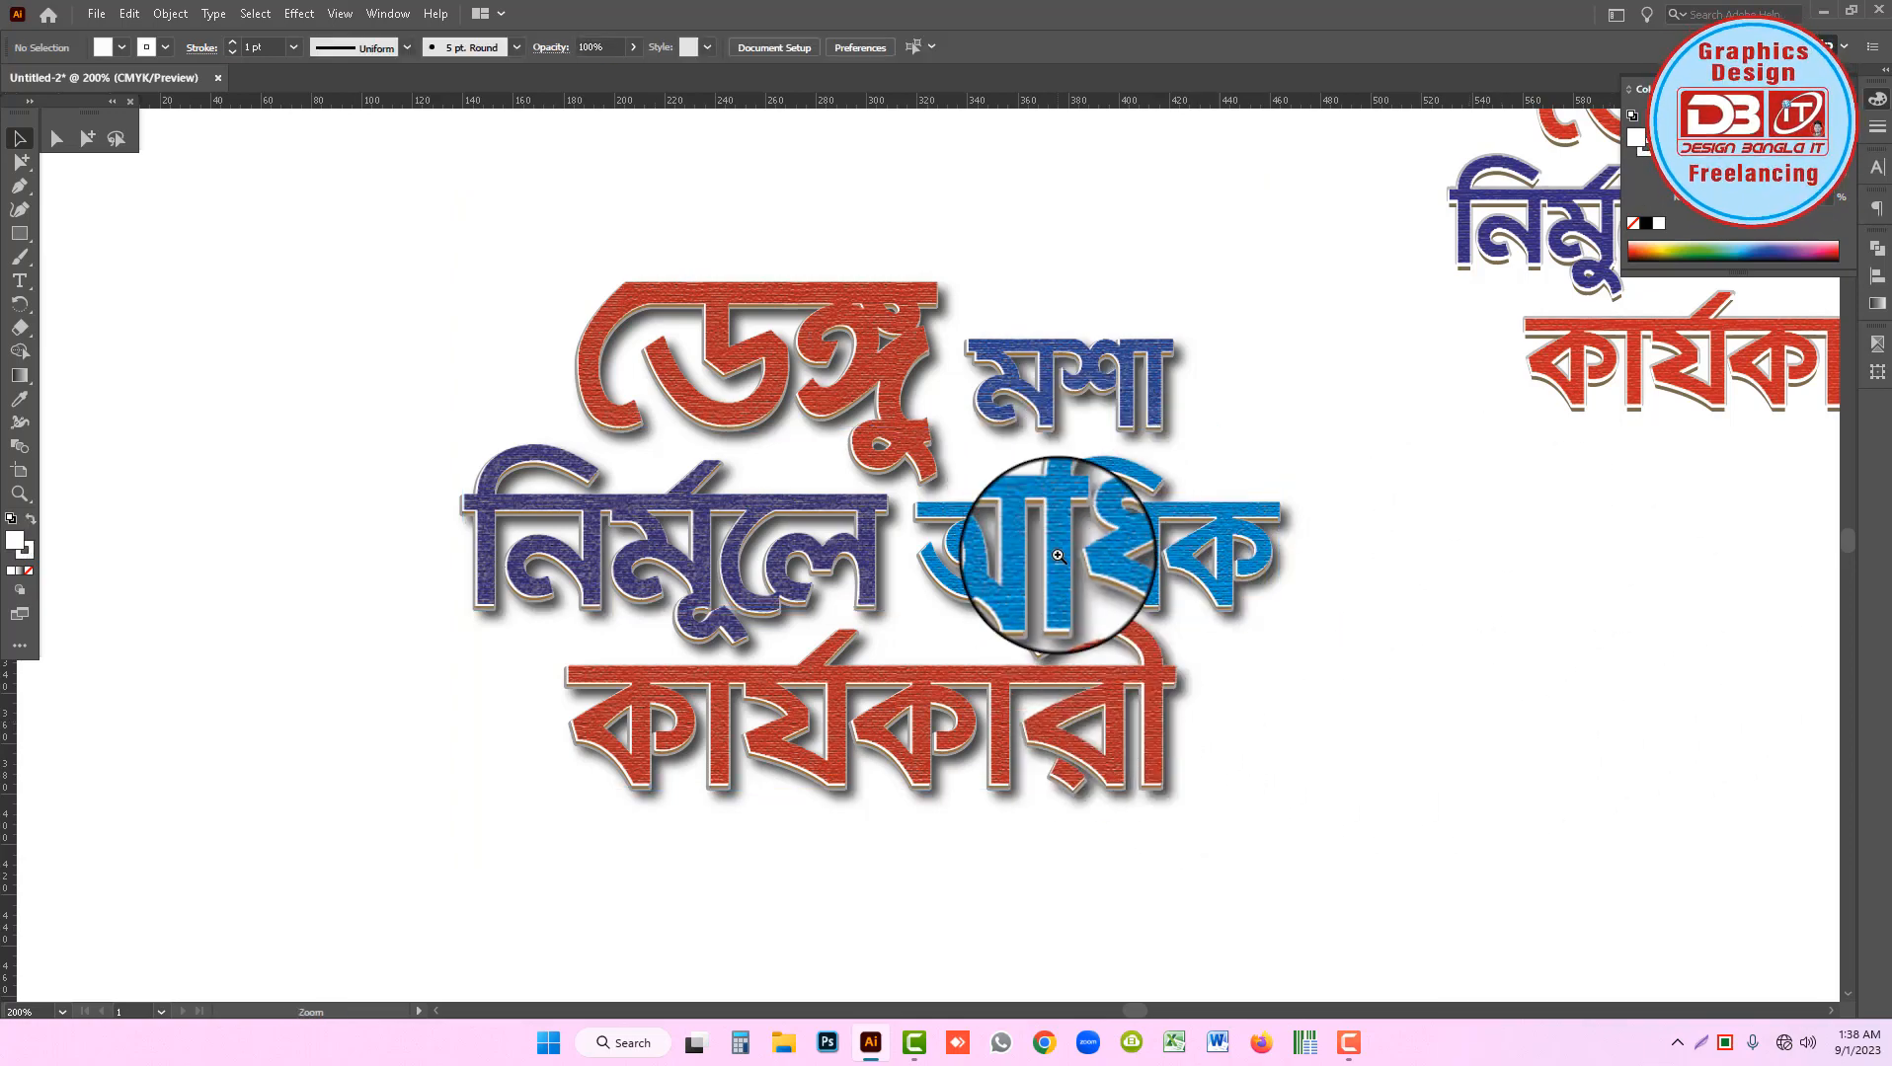
Examine the drop shadow around the three lines of textured lettering up close and from farther out.
key(ctrl+plus)
drag(867, 624, 1191, 643)
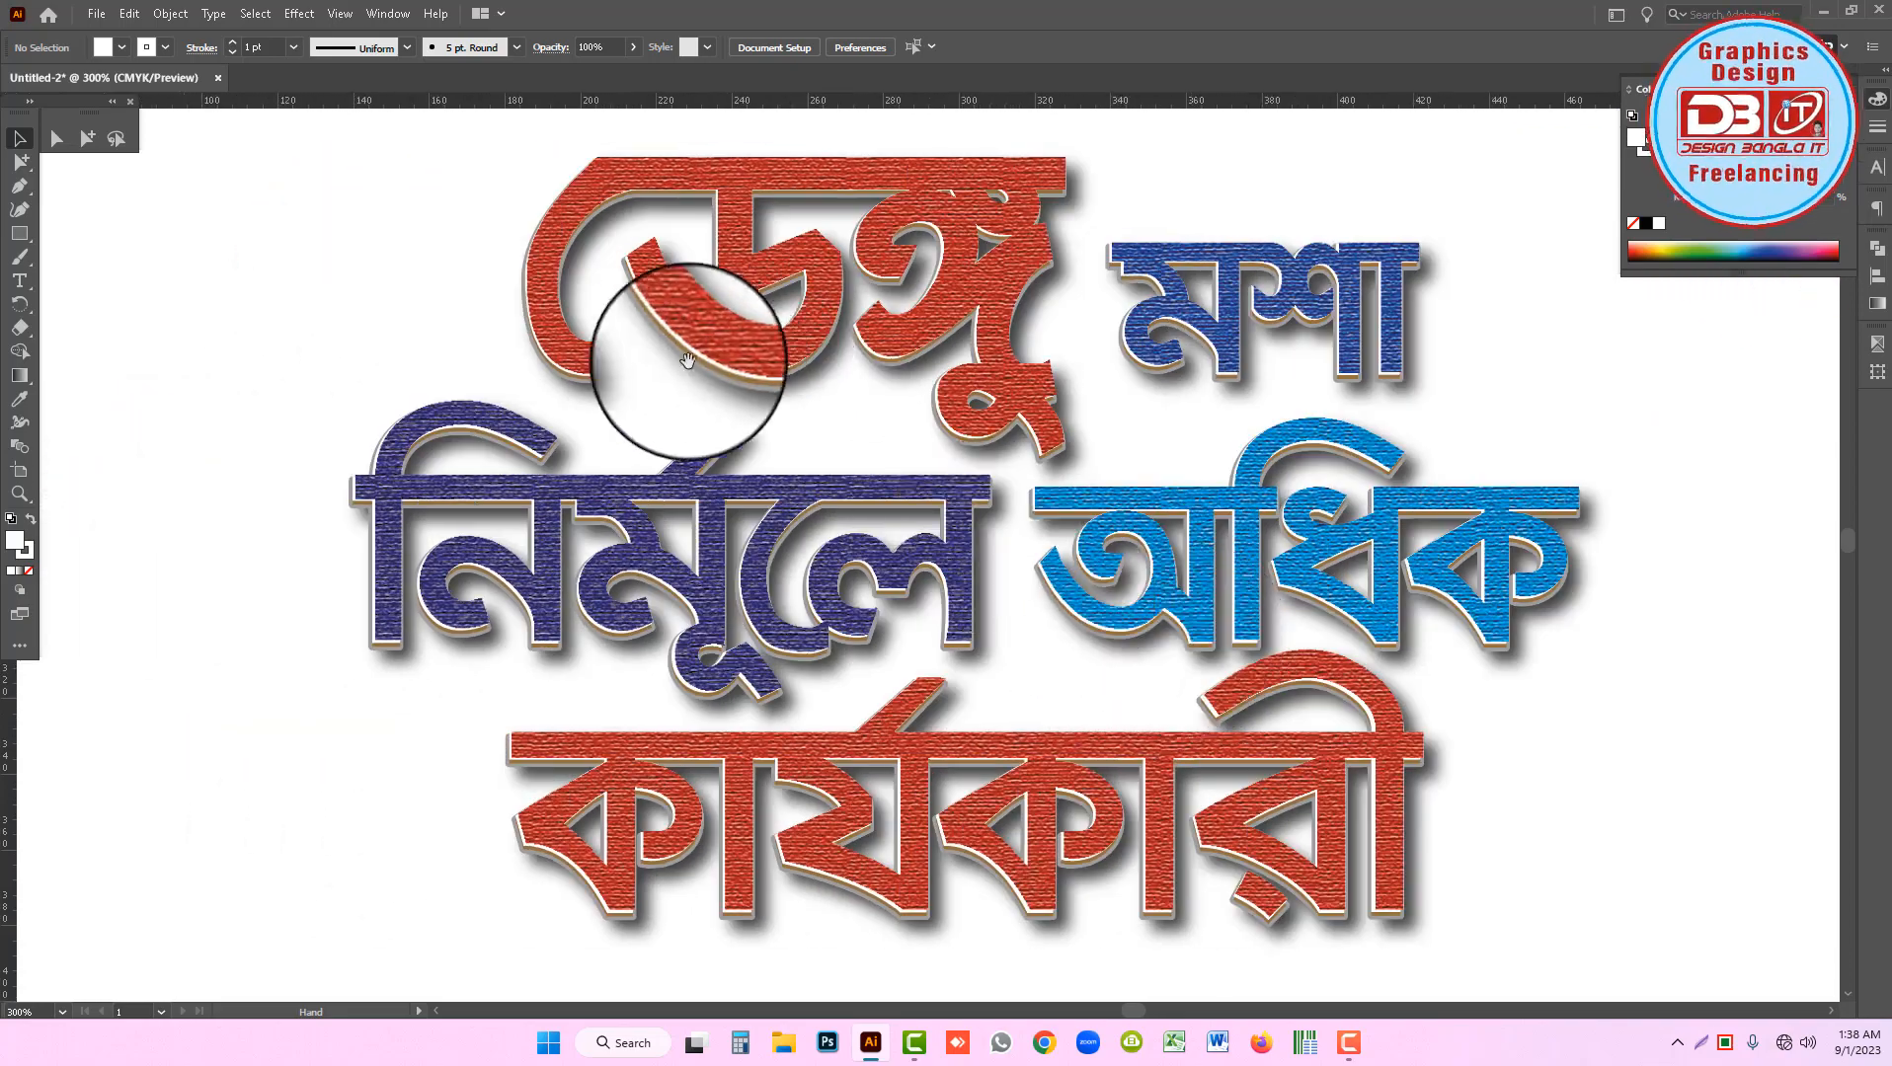
drag(627, 294, 523, 301)
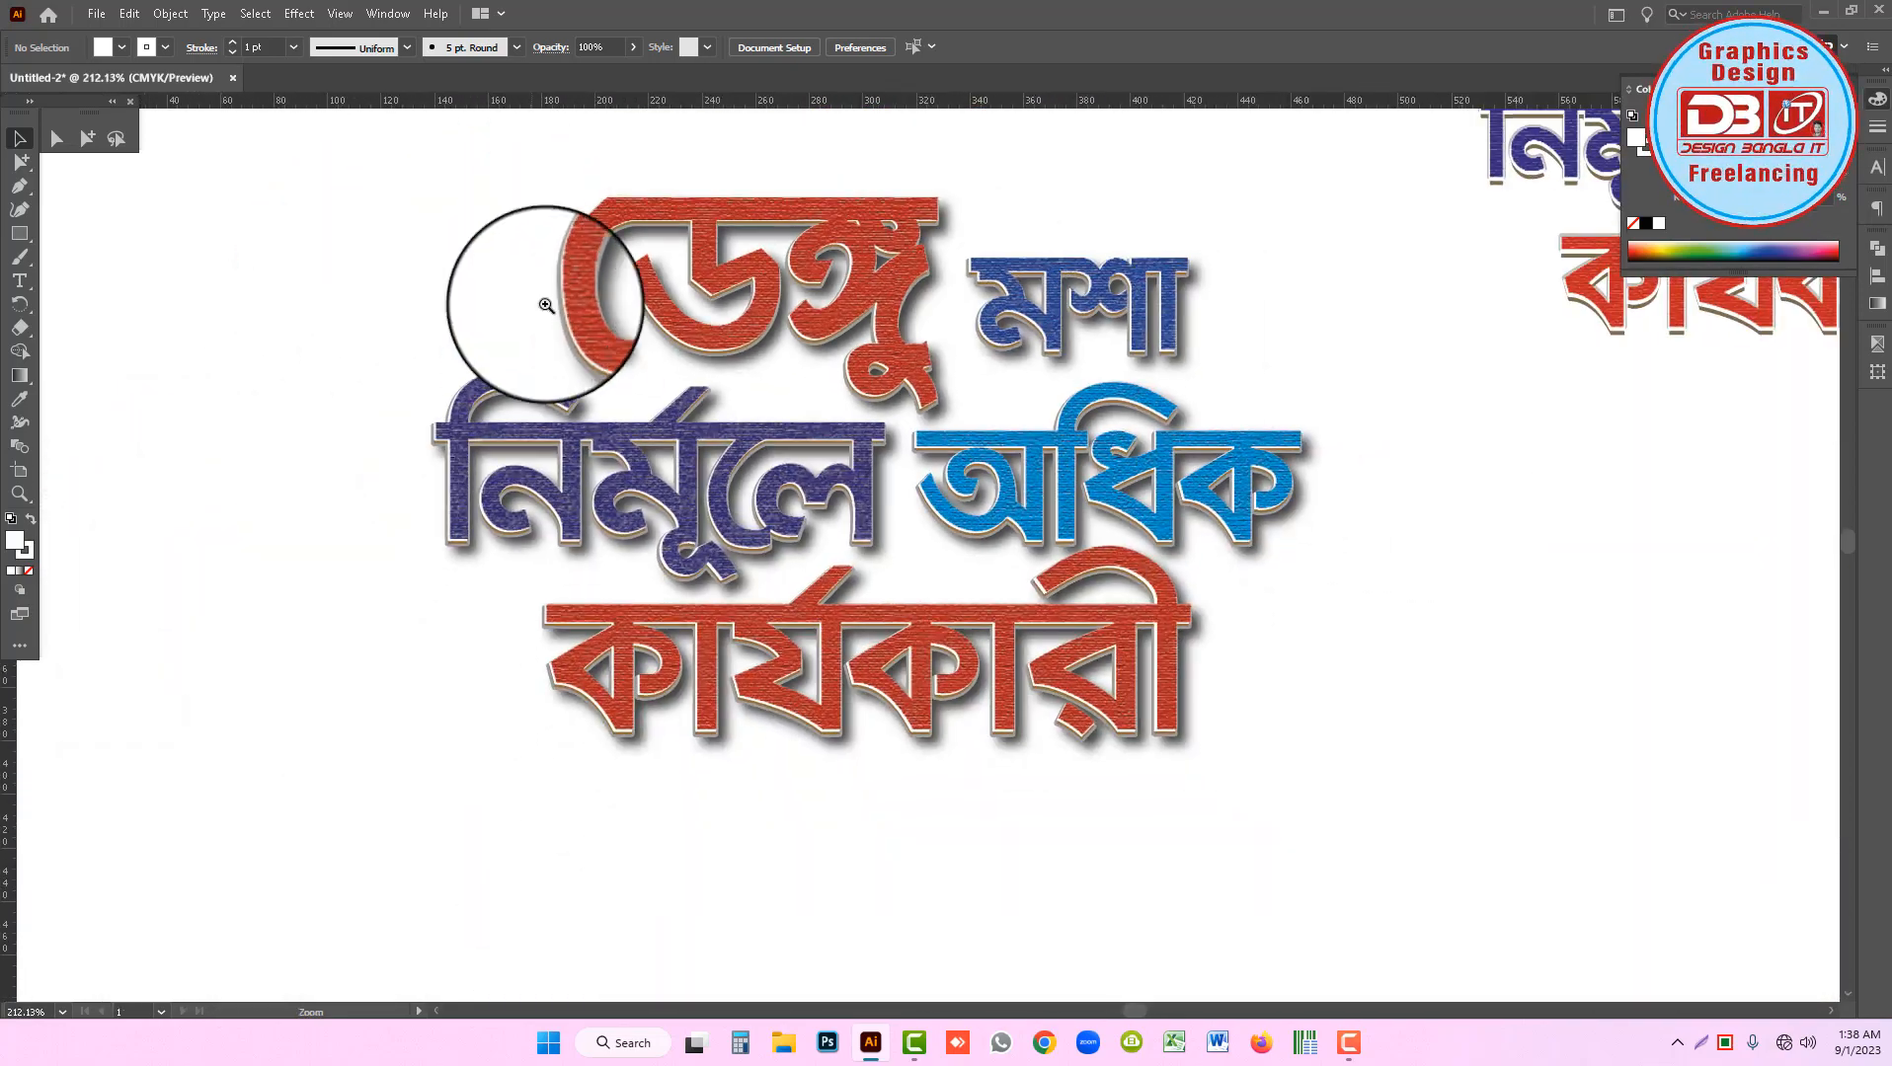
drag(1058, 568, 1130, 586)
ctrl+alt+click(979, 499)
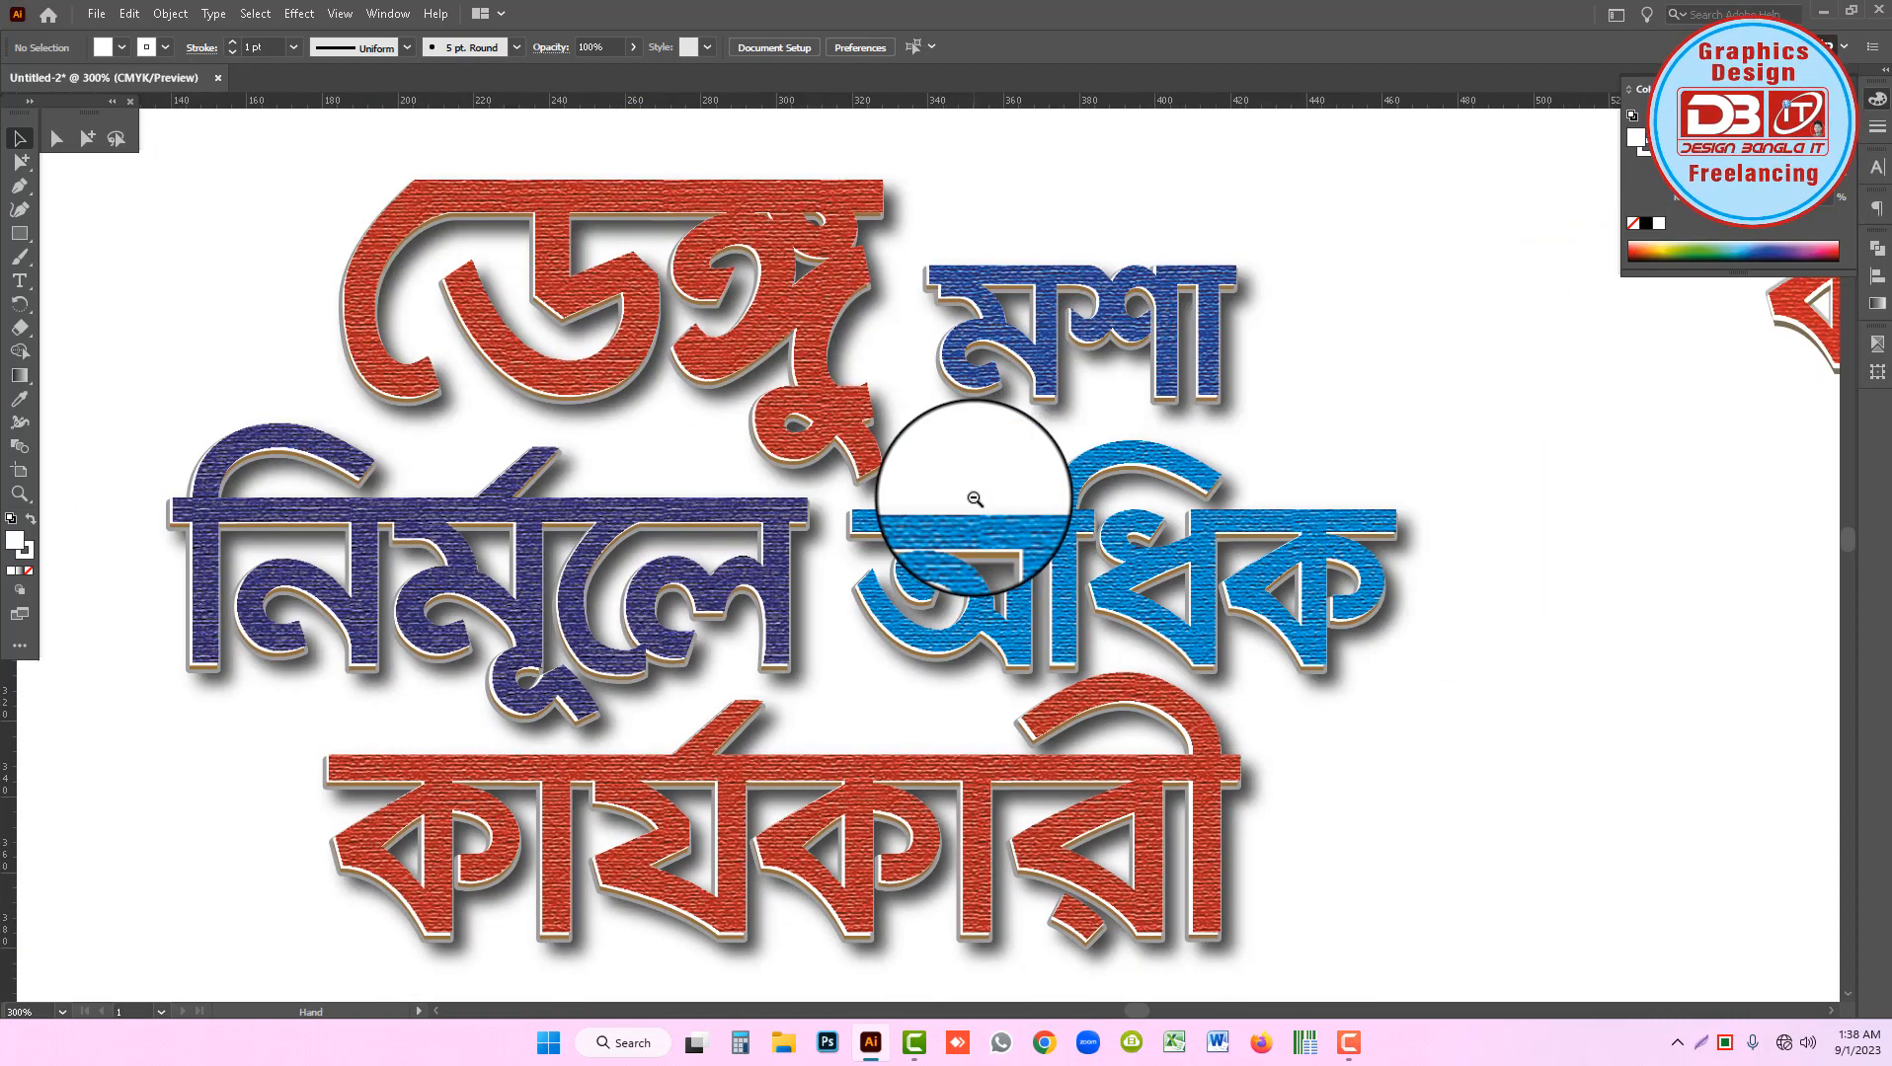